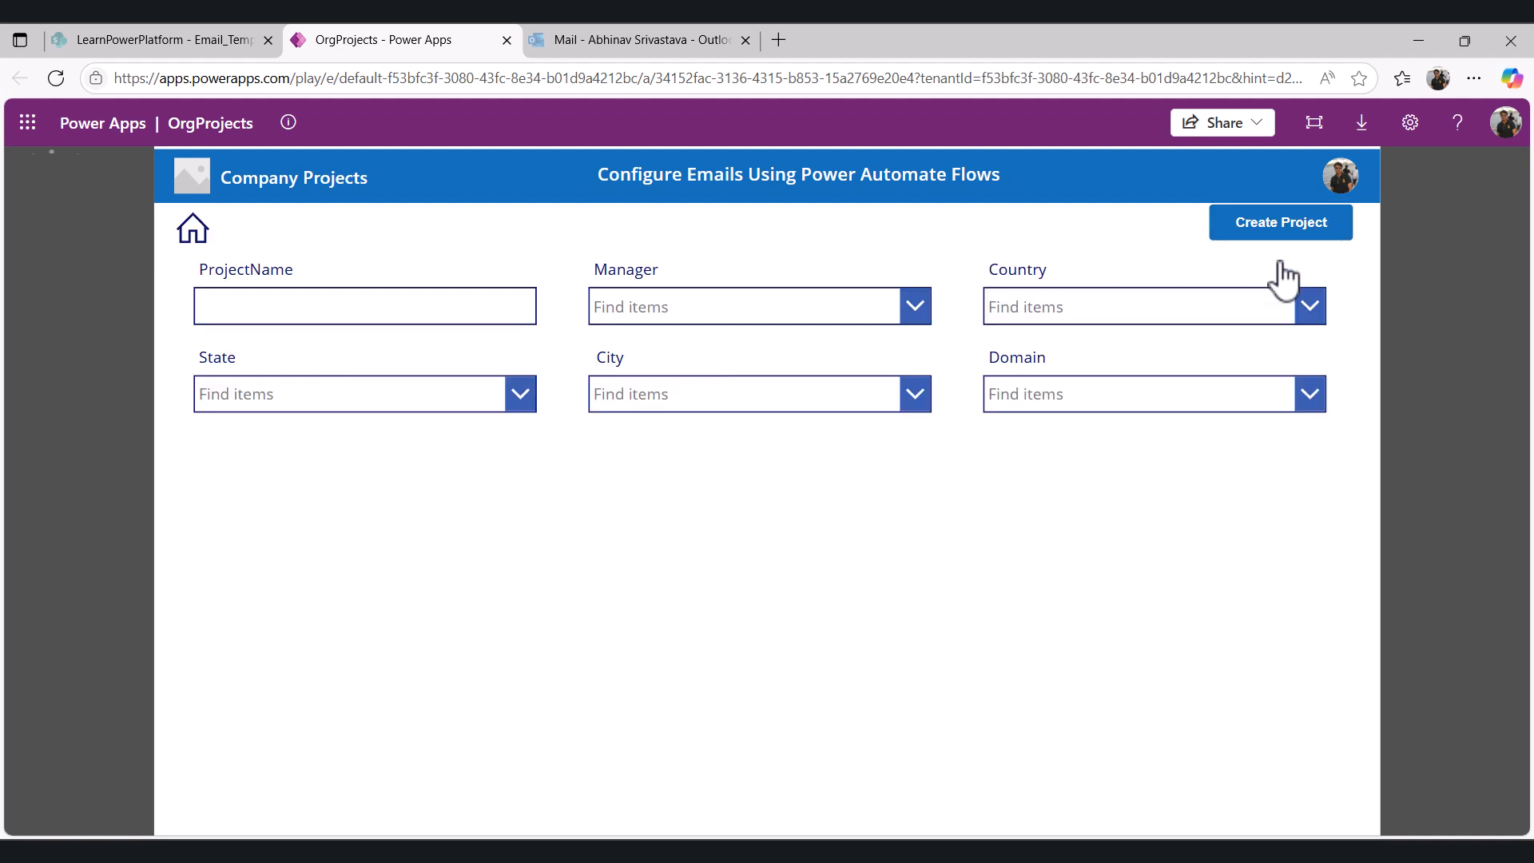
- Enter the project name TestProjectFirst and choose the approving manager from the Manager list
{"action": "left_click", "coordinate": [267, 310]}
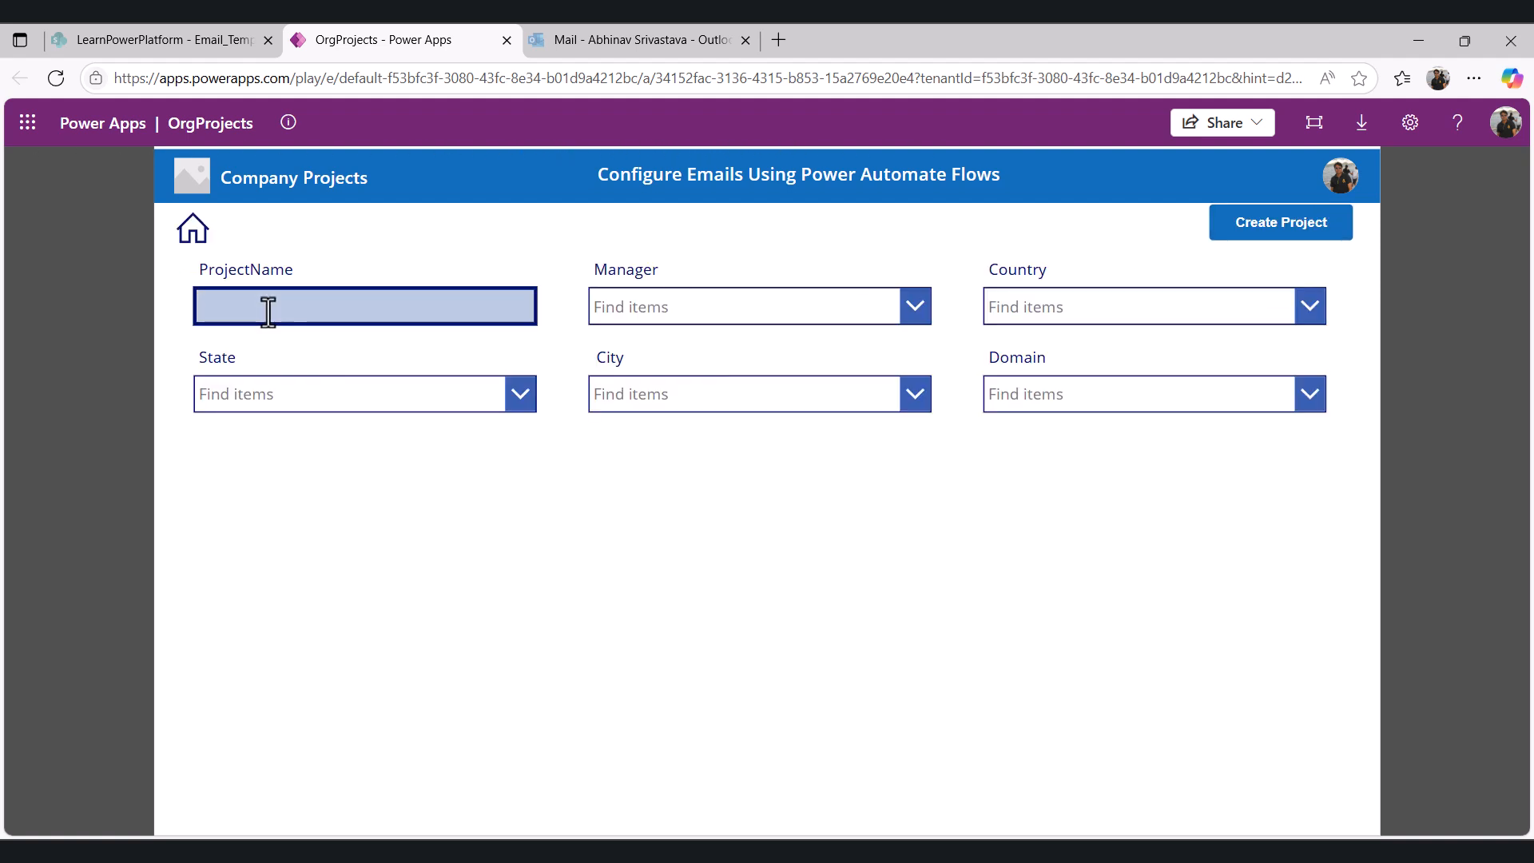
{"action": "type", "text": "TestProjectFirst"}
{"action": "left_click", "coordinate": [703, 310]}
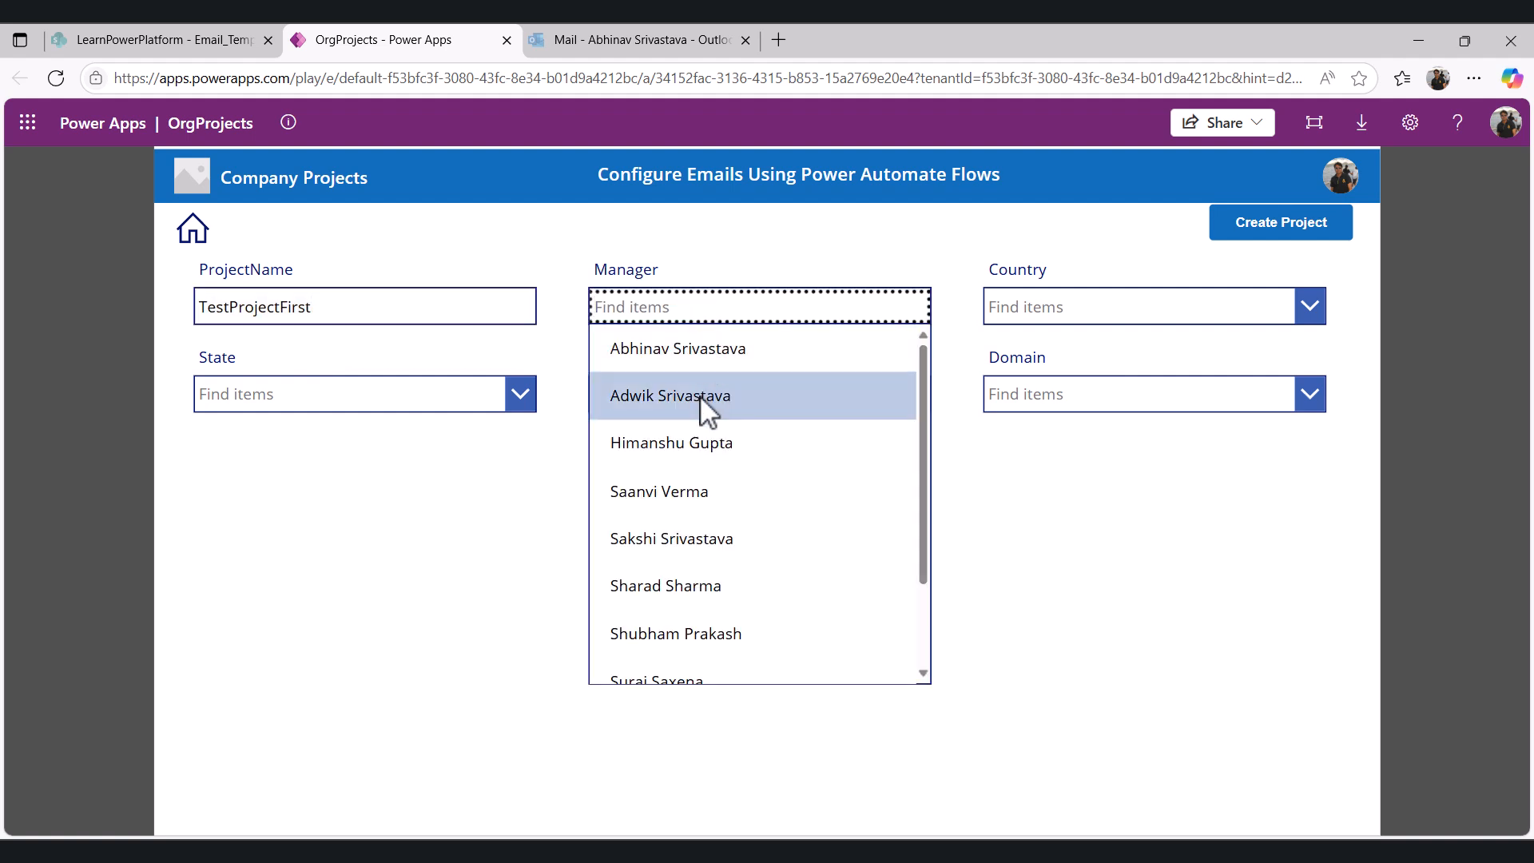
{"action": "left_click", "coordinate": [649, 540]}
- Set the project's Country to Australia and State to Scotland
{"action": "left_click", "coordinate": [1103, 312]}
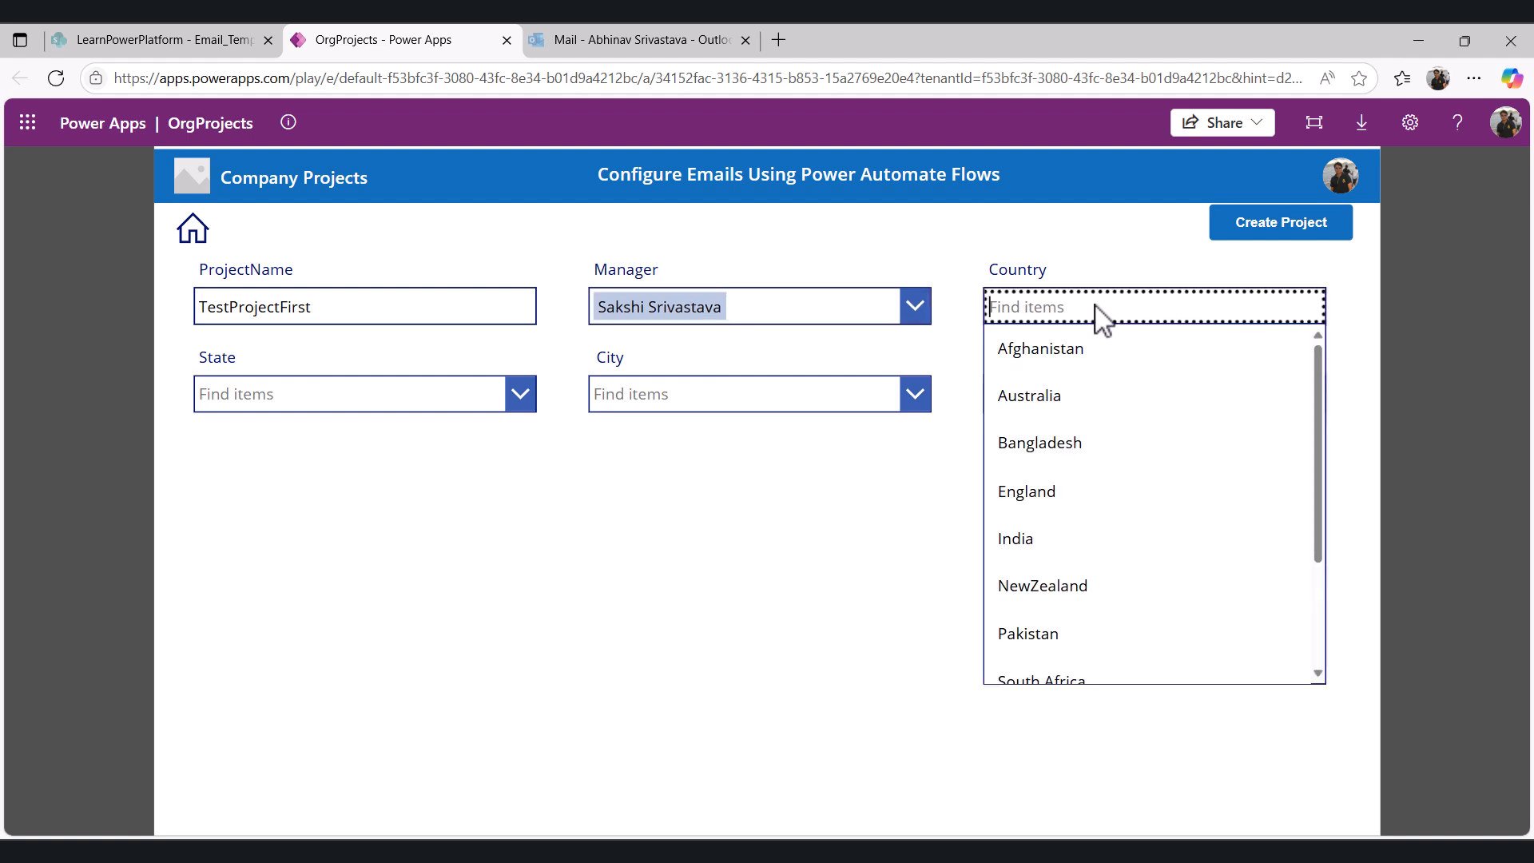
{"action": "left_click", "coordinate": [1071, 395]}
{"action": "left_click", "coordinate": [342, 403]}
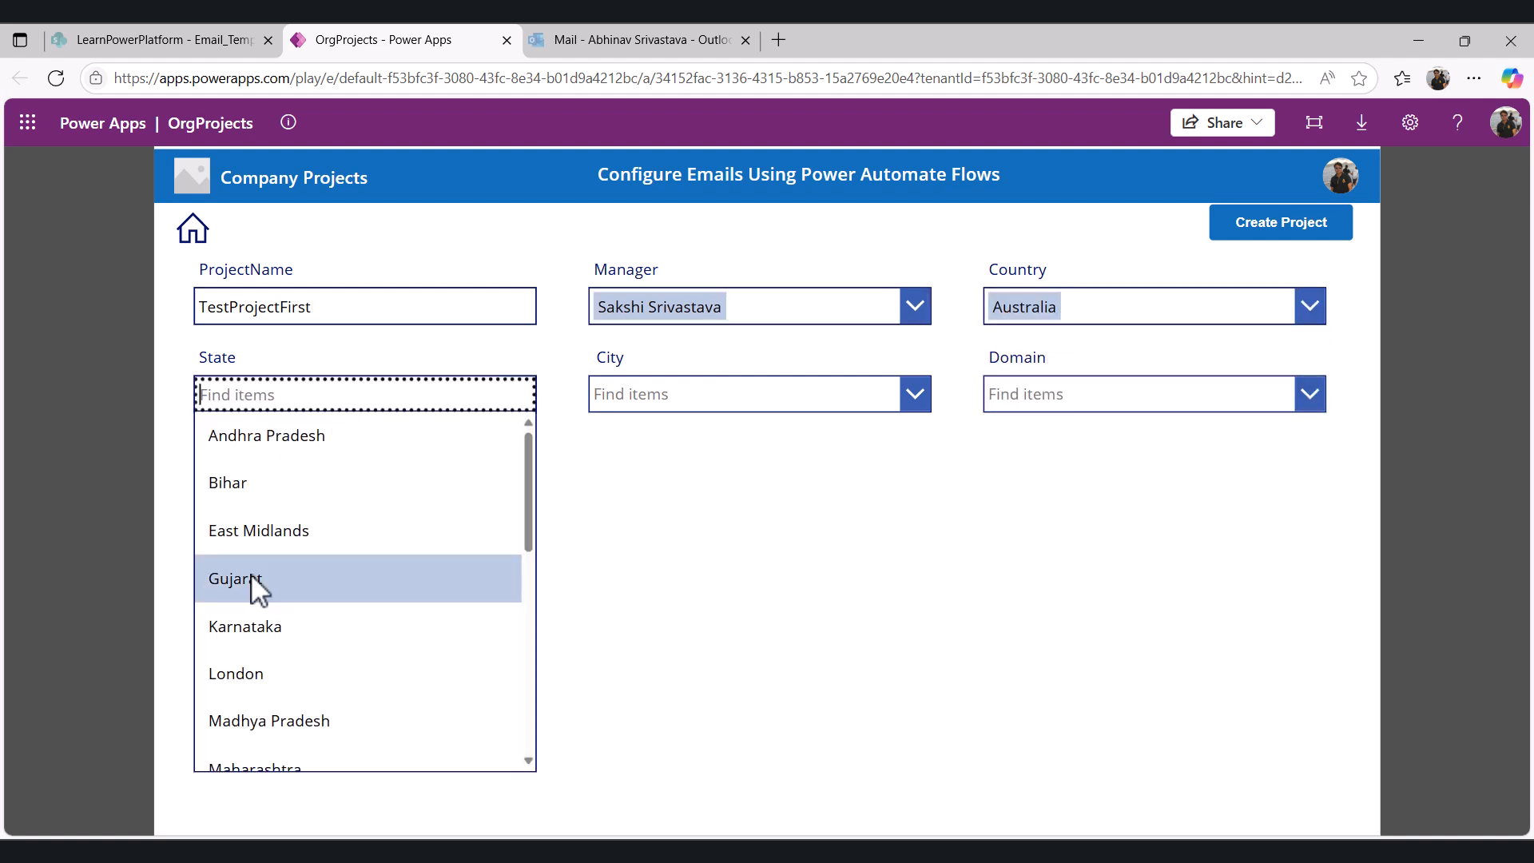
{"action": "scroll", "coordinate": [264, 703], "scroll_direction": "down", "scroll_amount": 3}
{"action": "scroll", "coordinate": [252, 703], "scroll_direction": "down", "scroll_amount": 2}
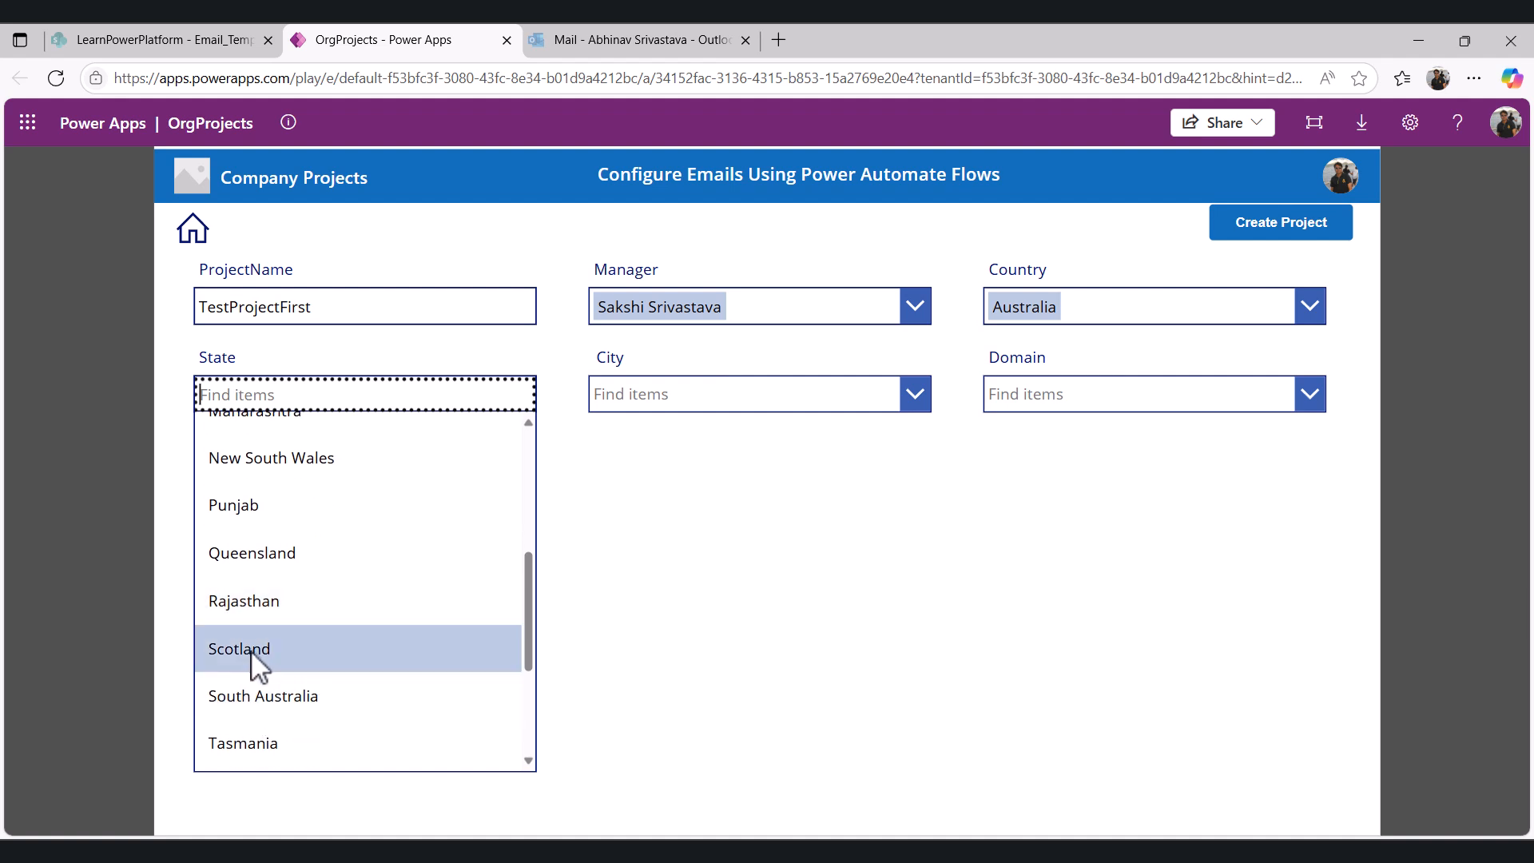
{"action": "left_click", "coordinate": [257, 668]}
- Set the project's City to Brisbane and Domain to Entertainment
{"action": "left_click", "coordinate": [660, 404]}
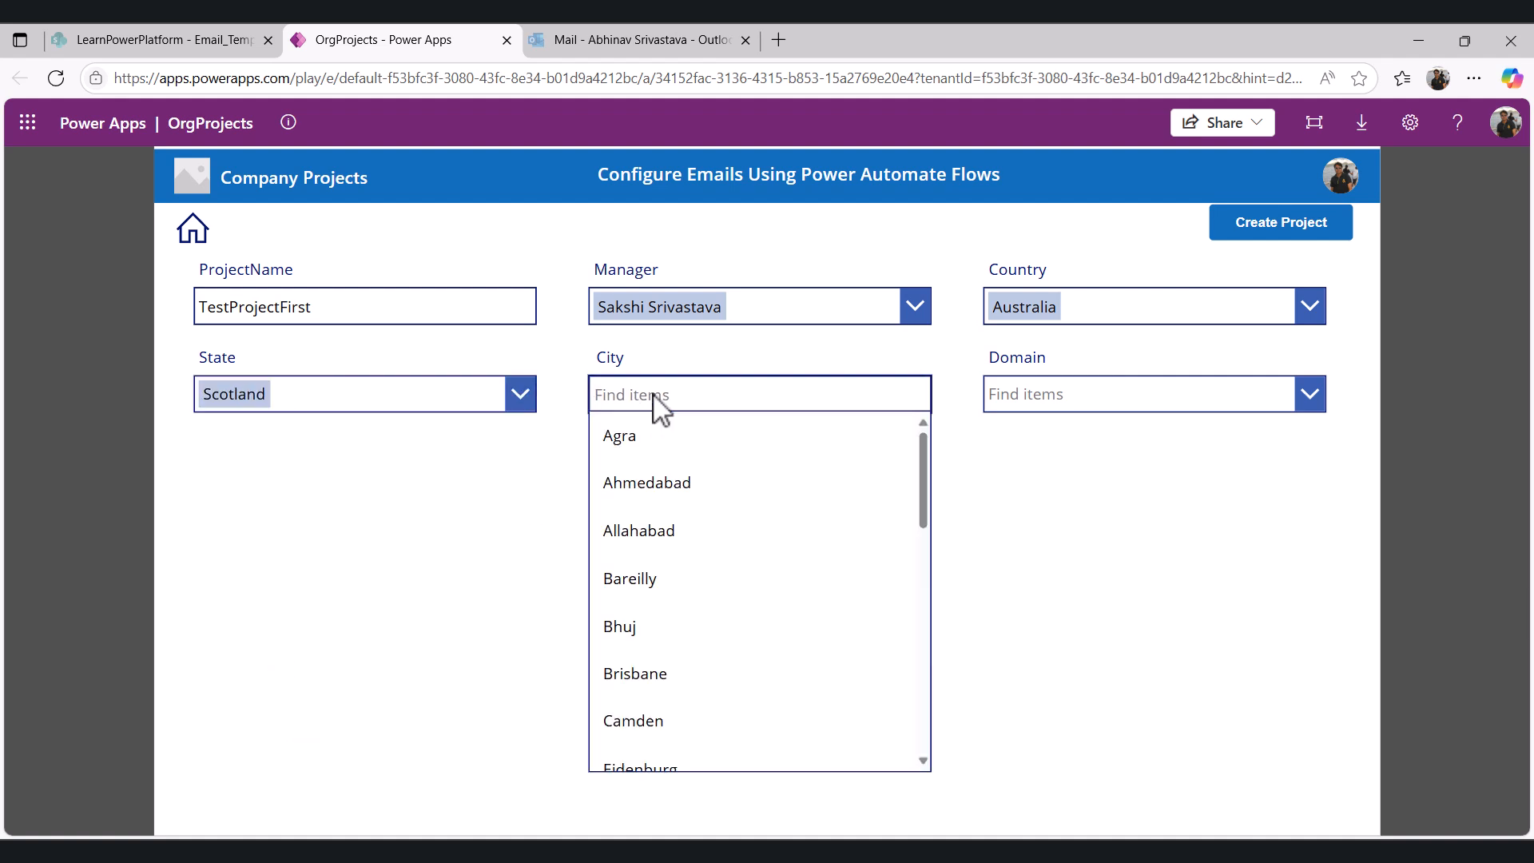
{"action": "left_click", "coordinate": [662, 668]}
{"action": "left_click", "coordinate": [1063, 393]}
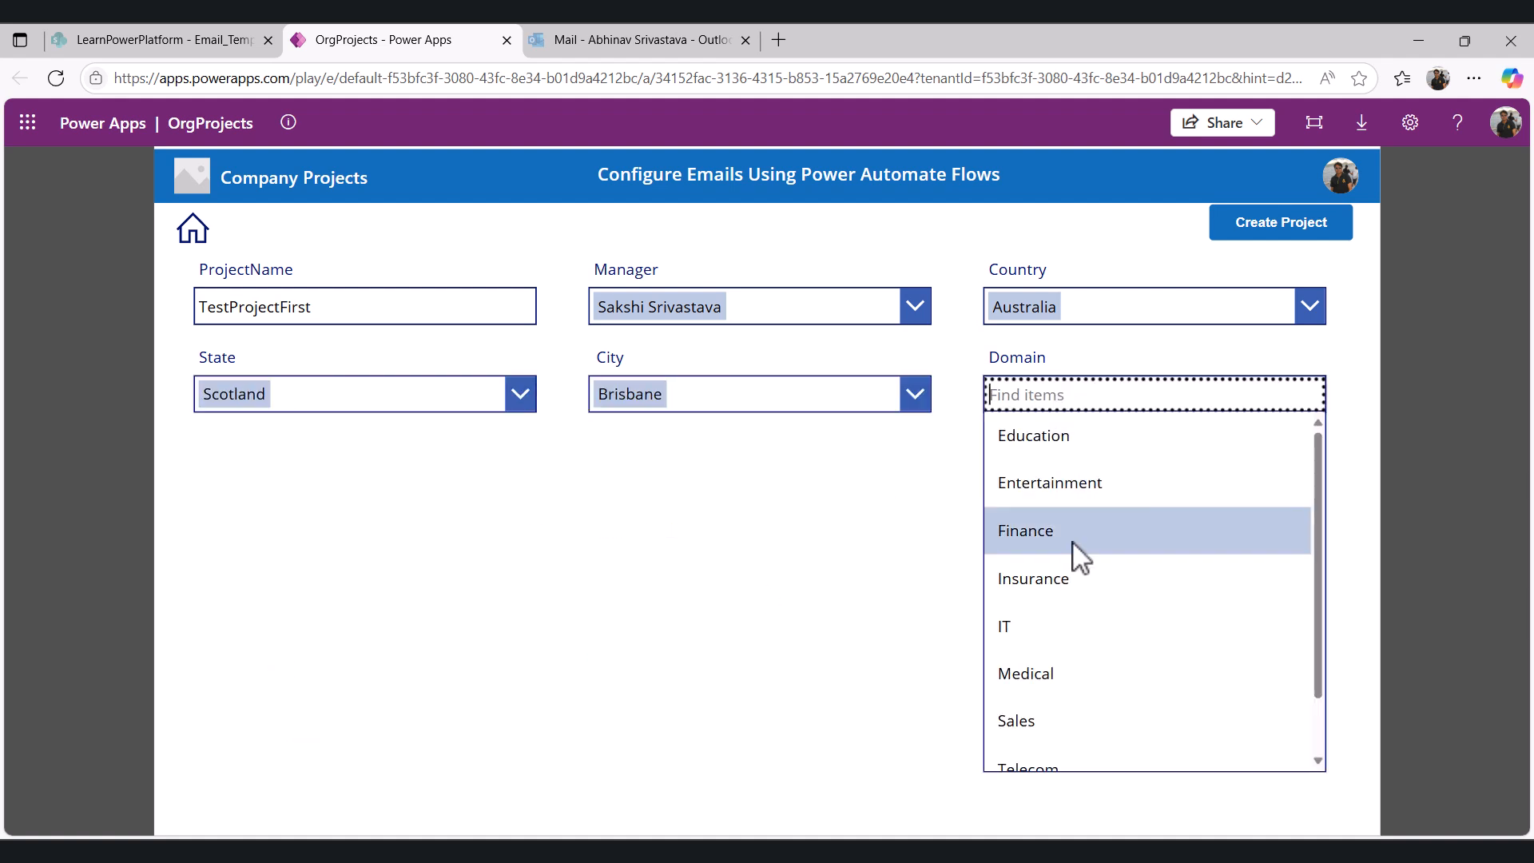
{"action": "left_click", "coordinate": [1101, 496]}
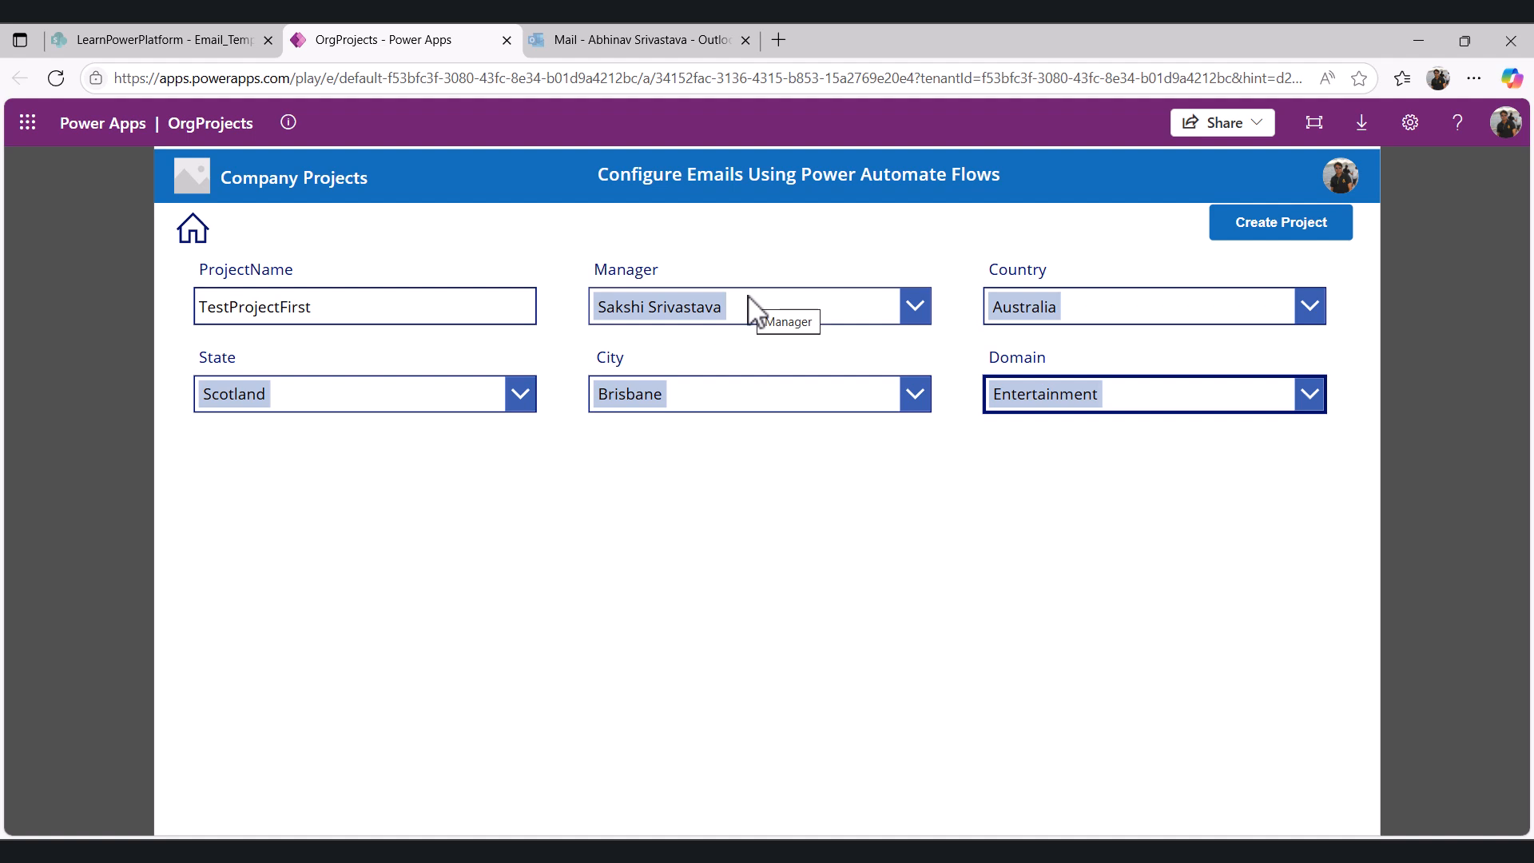
- Create the project and switch to the manager's Outlook inbox window
{"action": "left_click", "coordinate": [1284, 228]}
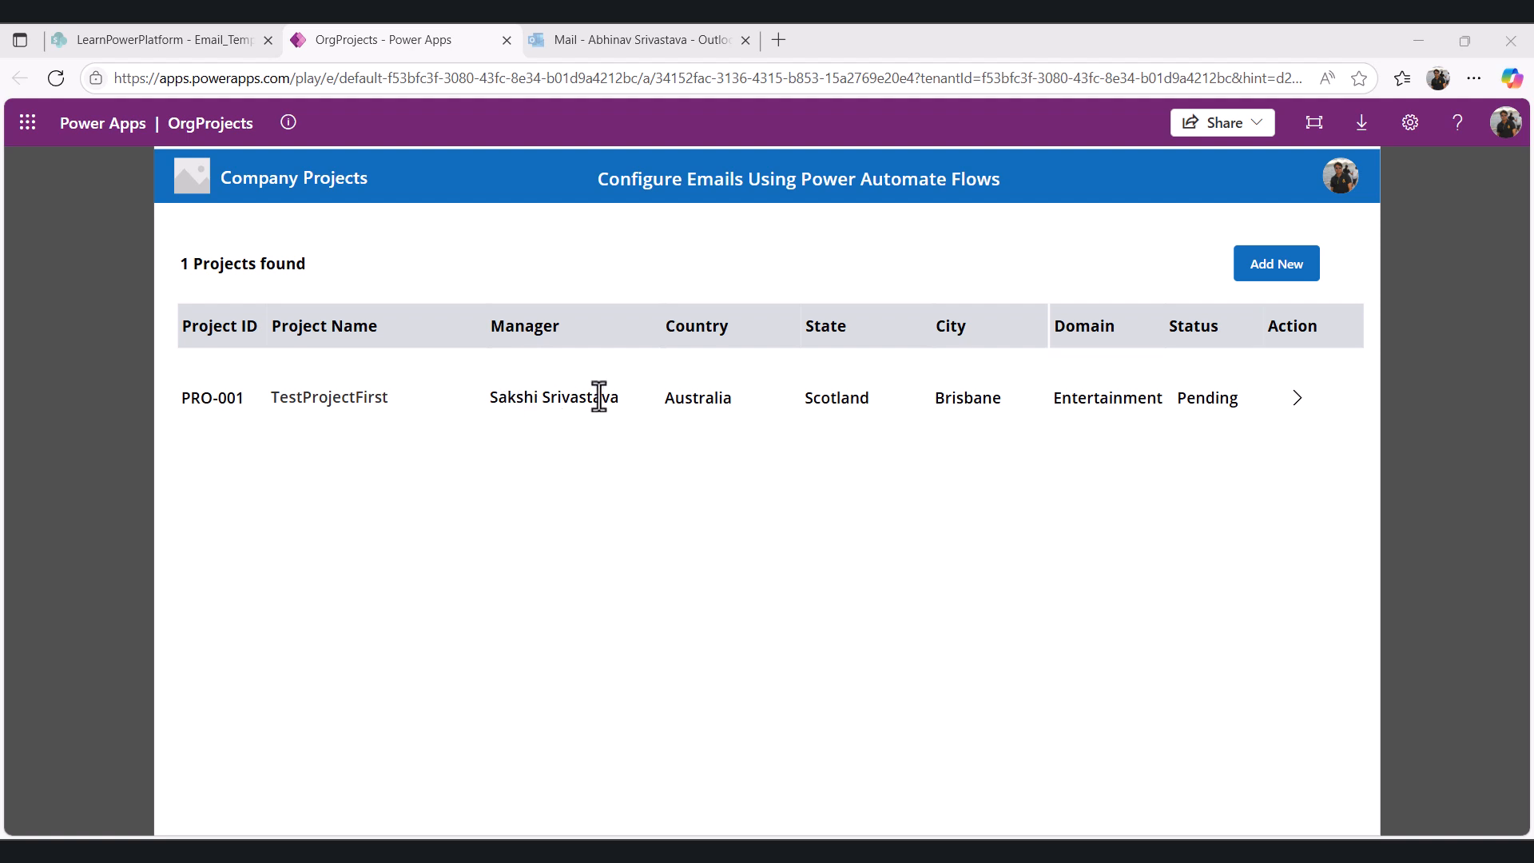
{"action": "key", "text": "alt+Tab"}
{"action": "left_click", "coordinate": [189, 32]}
{"action": "left_click", "coordinate": [319, 40]}
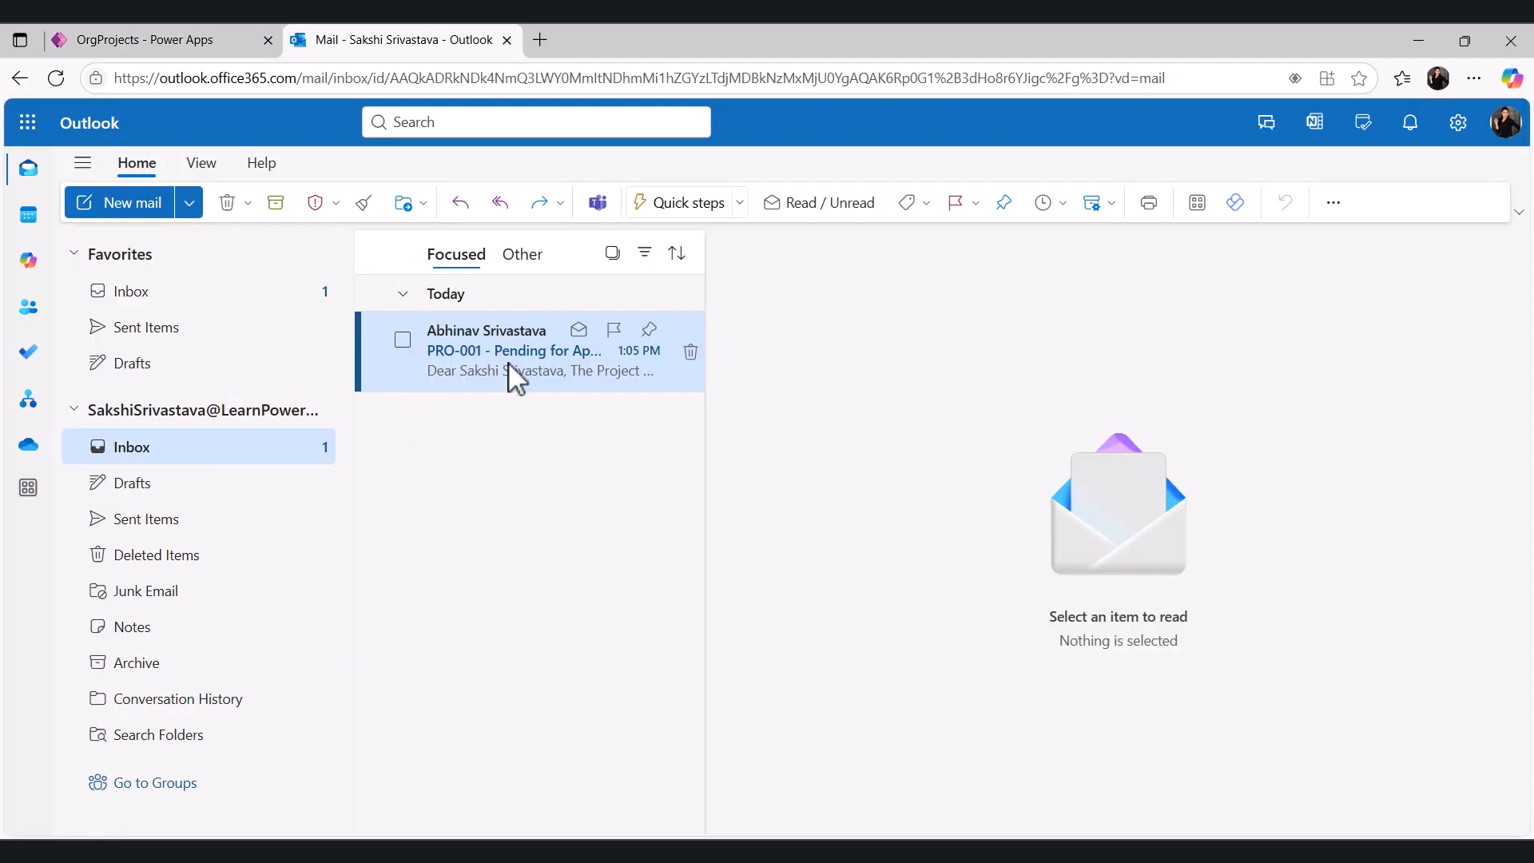
- Open the PRO-001 - Pending for Approval email in its own window and follow its review link
{"action": "double_click", "coordinate": [480, 361]}
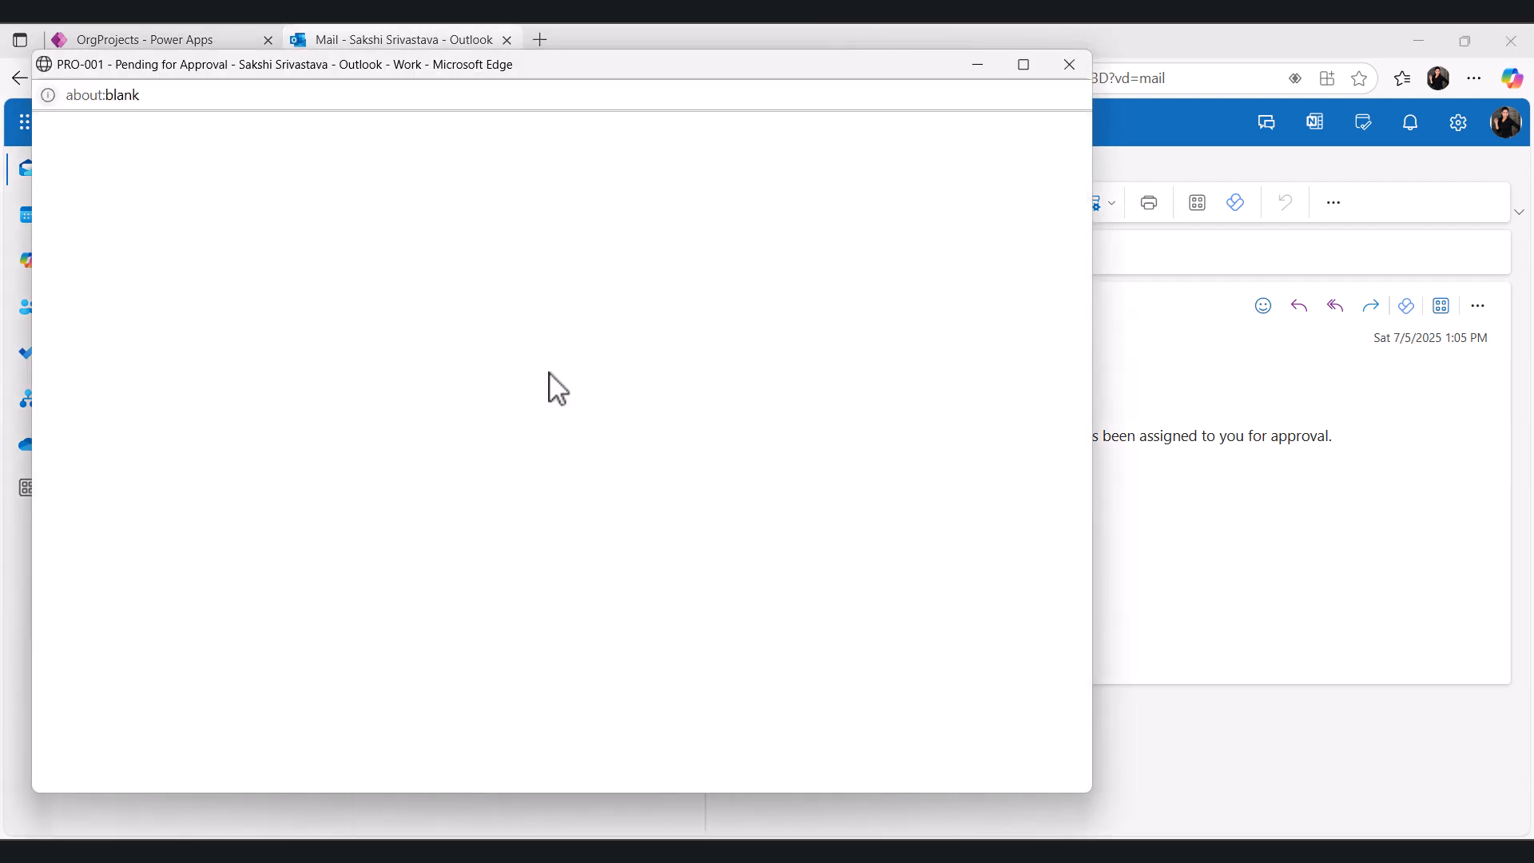
{"action": "left_click", "coordinate": [1024, 65]}
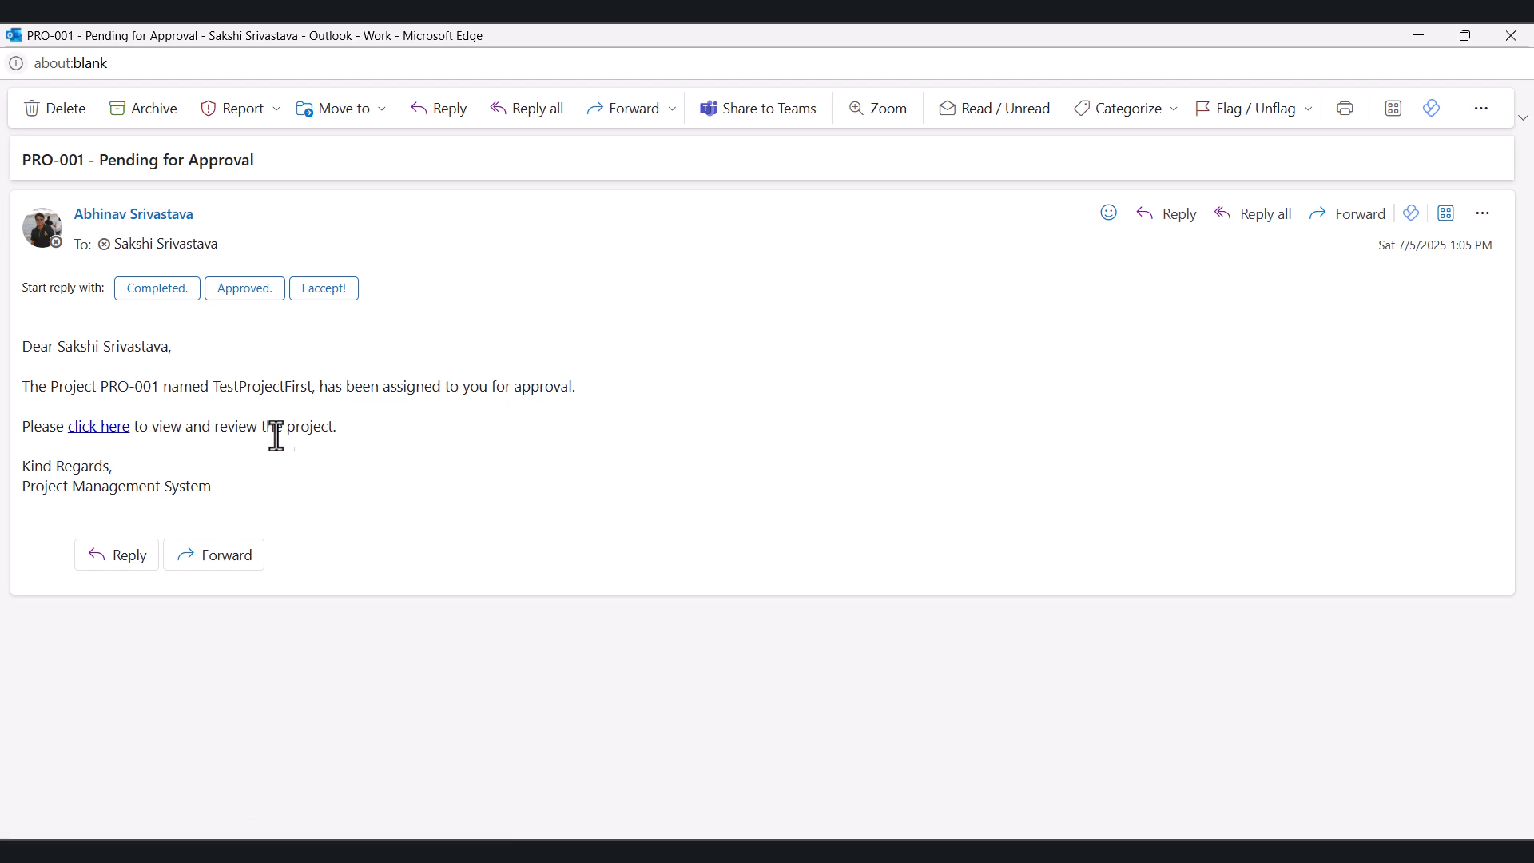
{"action": "left_click", "coordinate": [107, 432]}
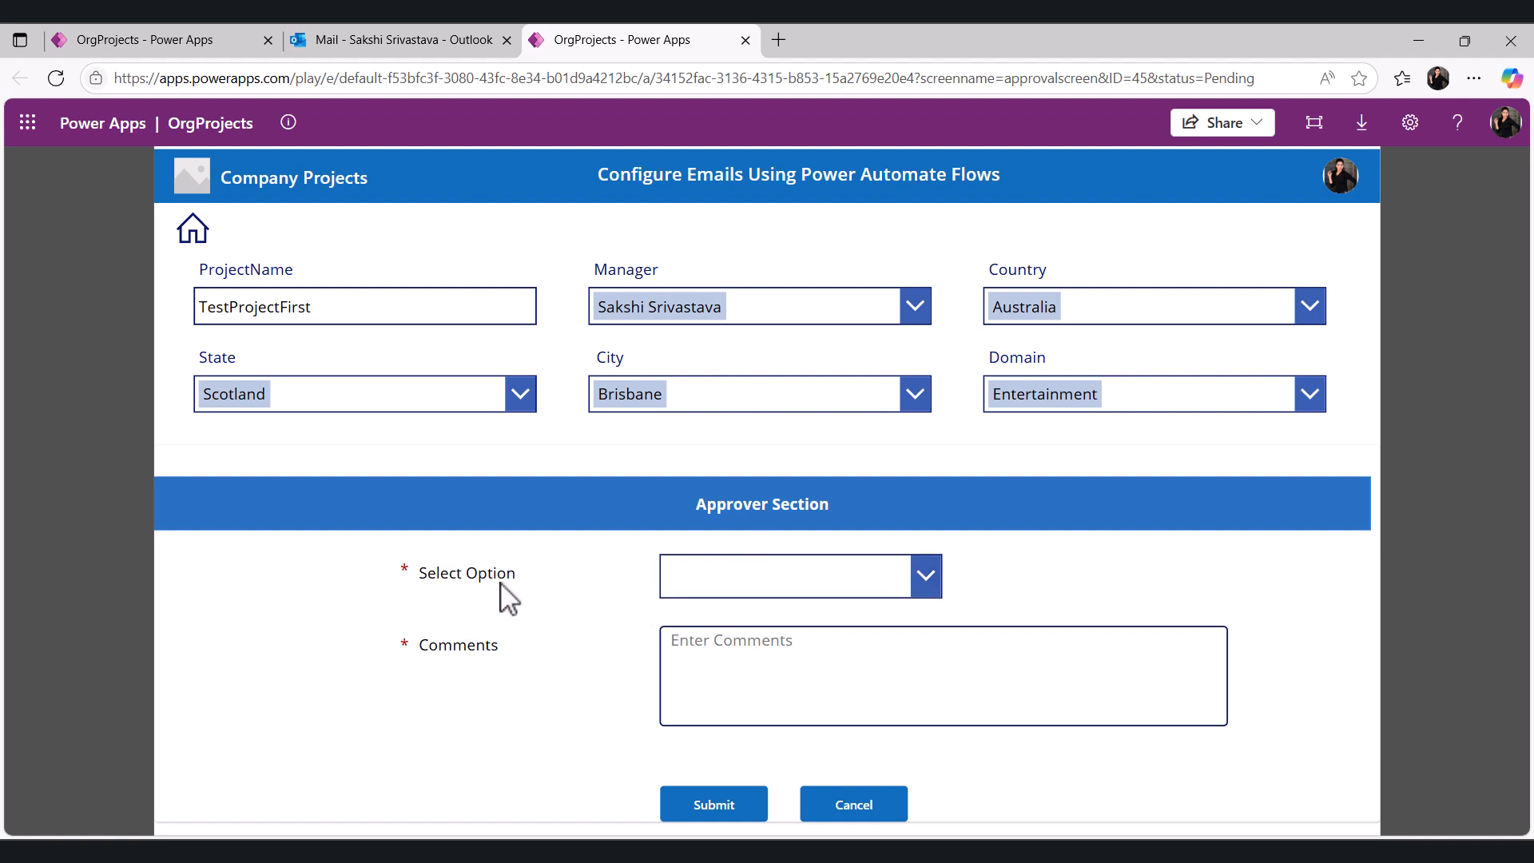
- Select Approve, enter the comments "I am fine to approve" and "Go ahead" on two lines, and submit
{"action": "left_click", "coordinate": [767, 586]}
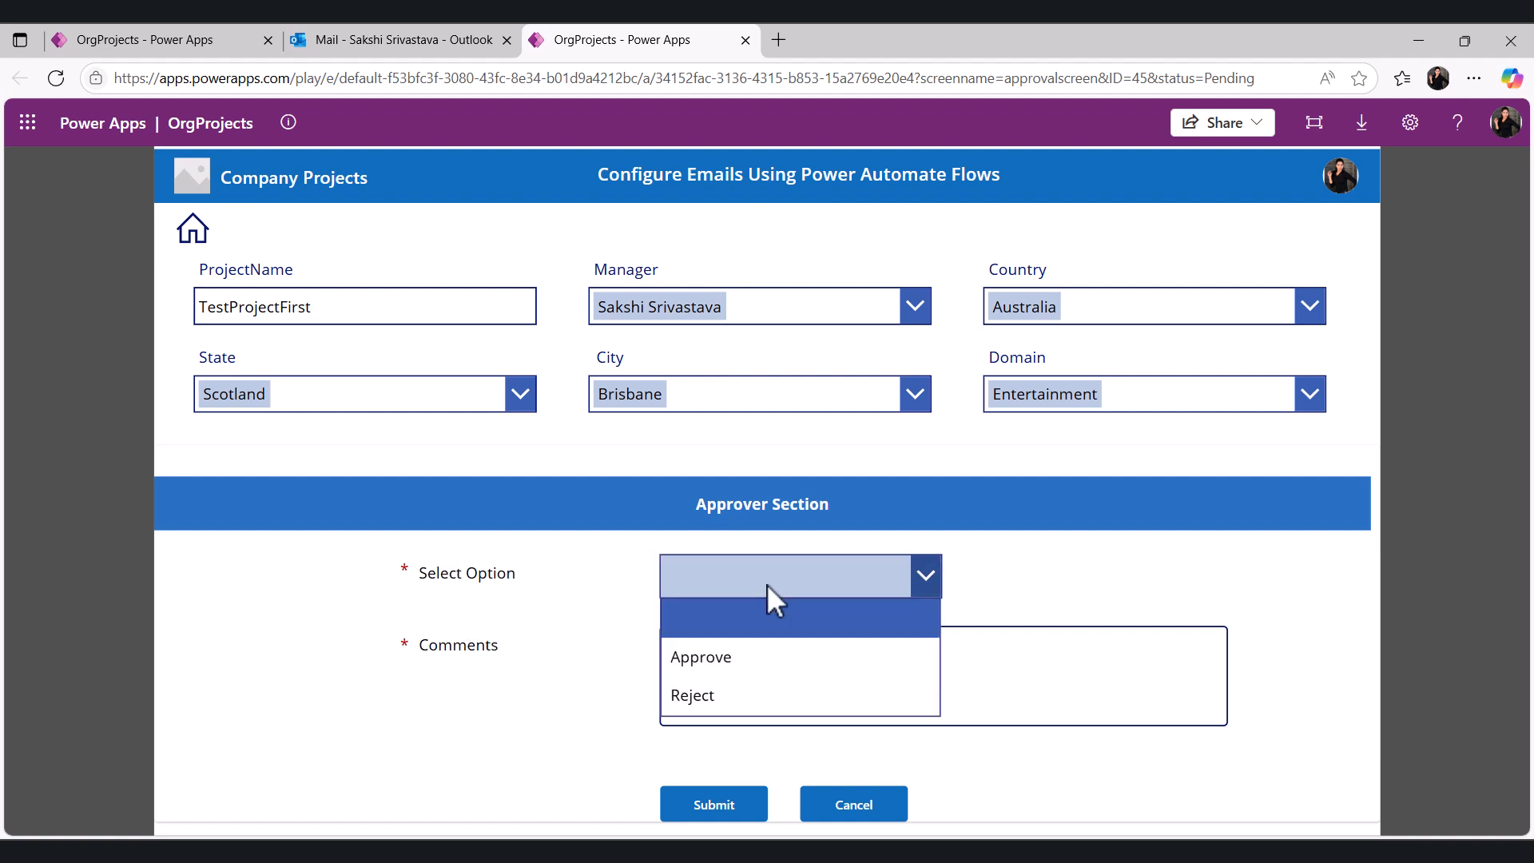
{"action": "left_click", "coordinate": [723, 658]}
{"action": "left_click", "coordinate": [720, 660]}
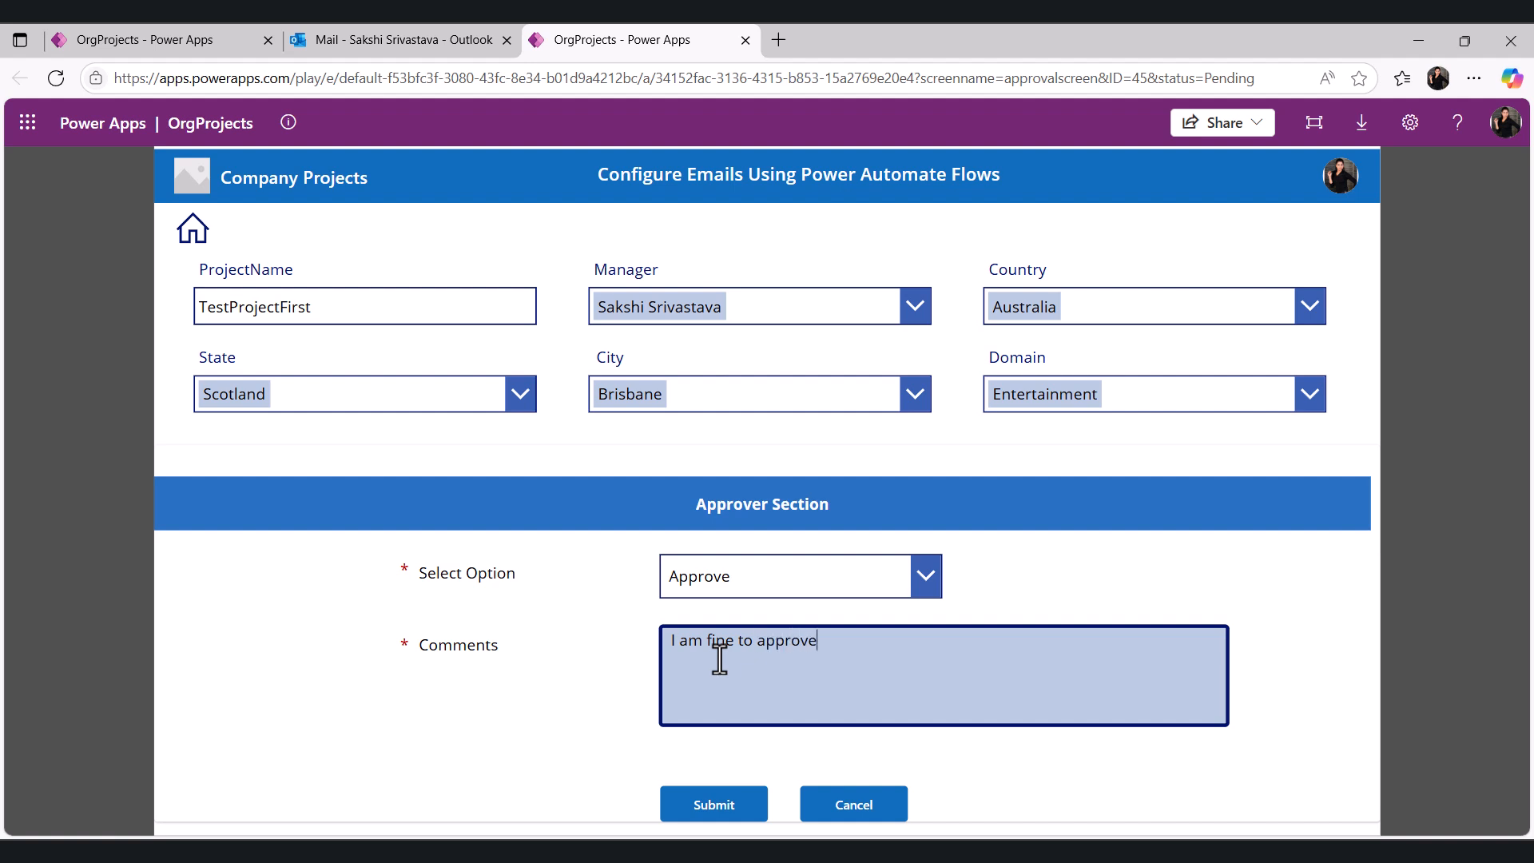
{"action": "key", "text": "Return"}
{"action": "type", "text": "Go ahead"}
{"action": "left_click", "coordinate": [725, 811]}
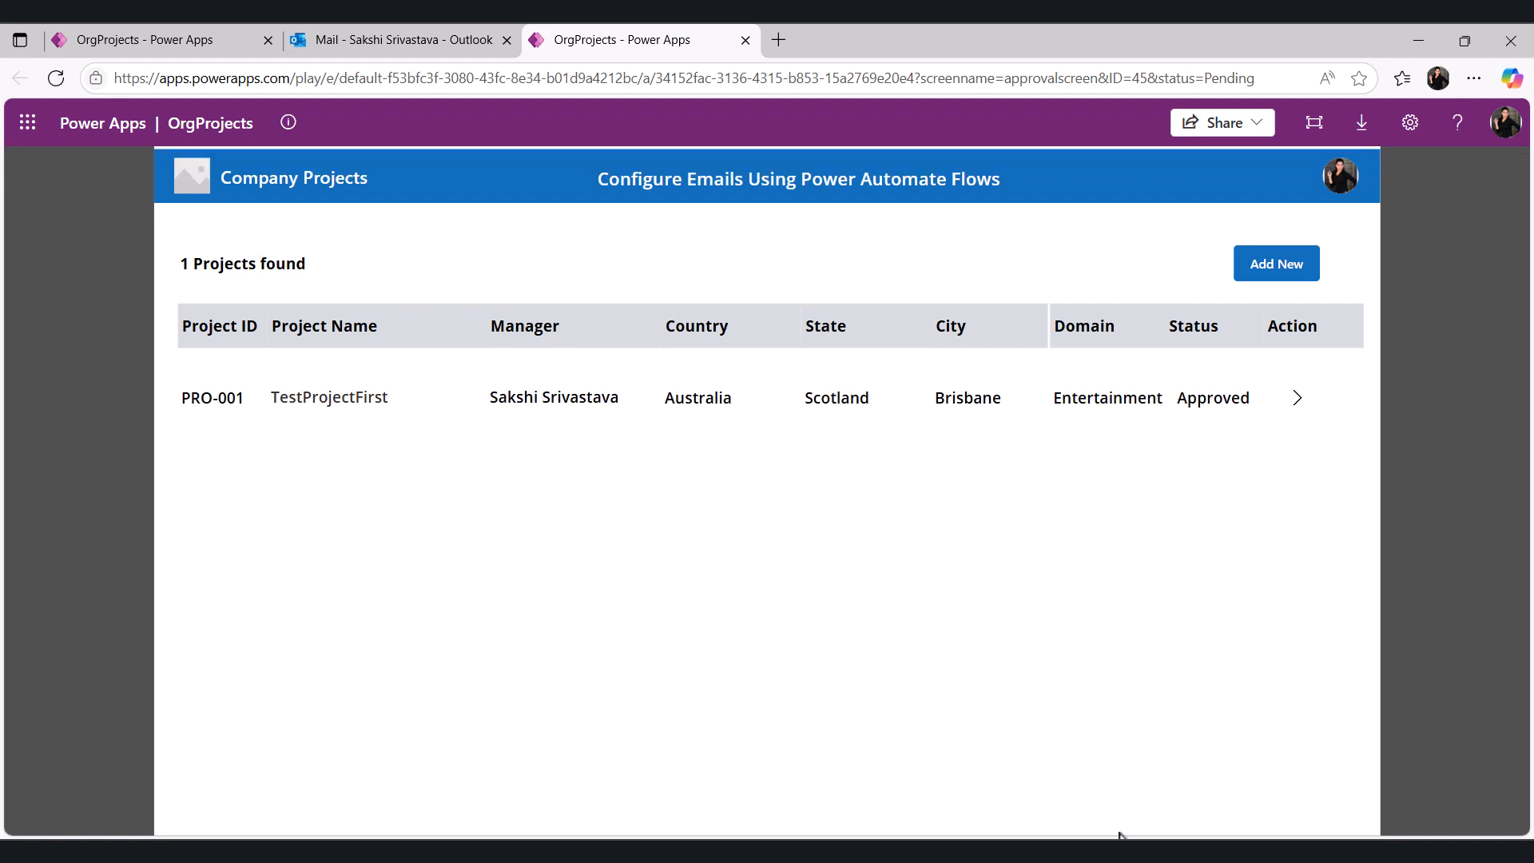
- Switch to the requester's Outlook inbox and refresh it
{"action": "left_click", "coordinate": [1011, 763]}
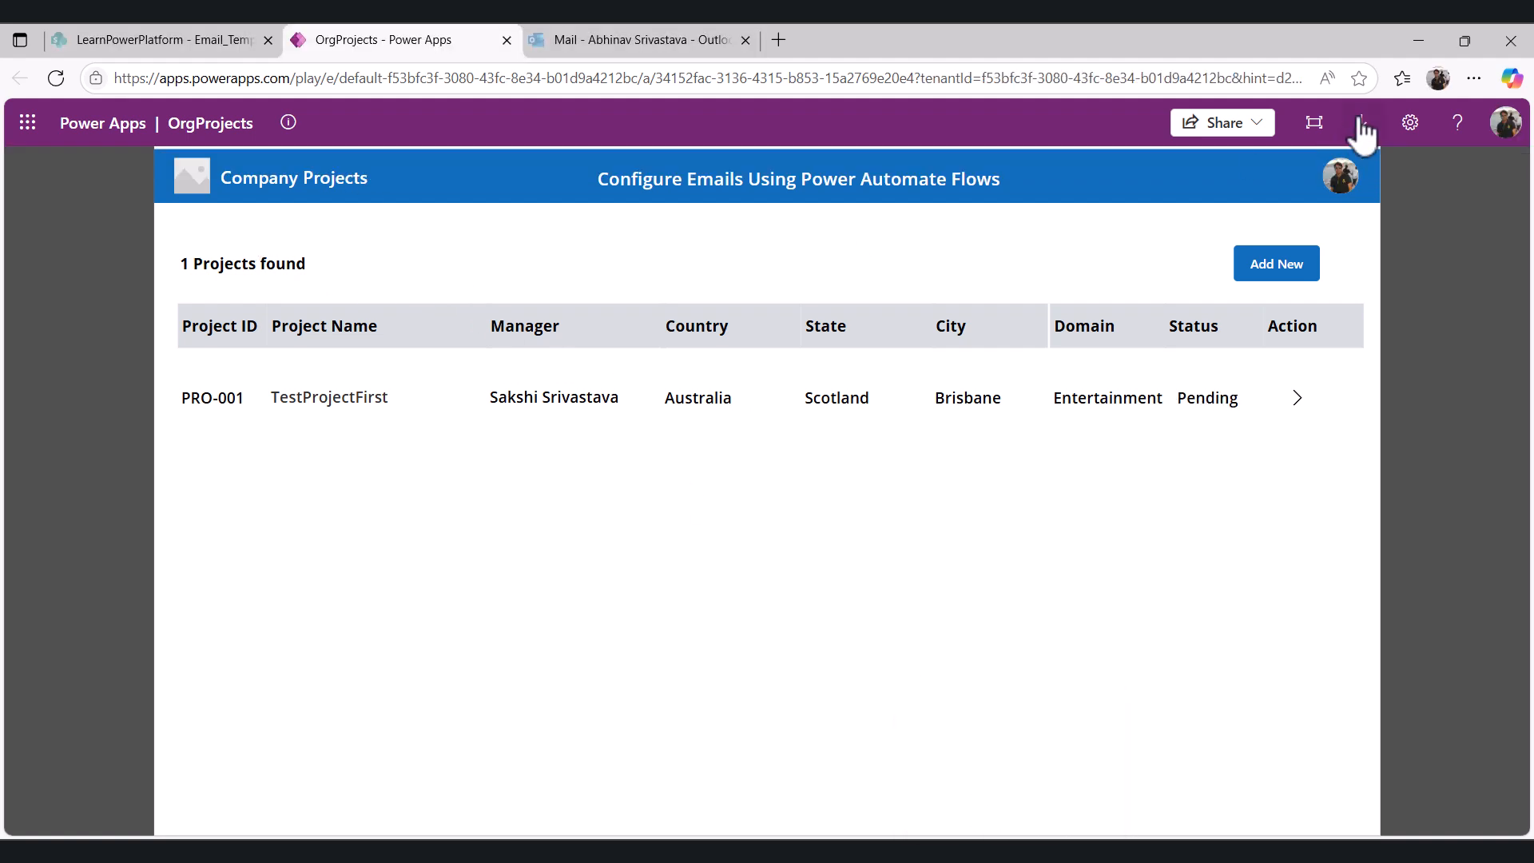
{"action": "left_click", "coordinate": [58, 78]}
{"action": "left_click", "coordinate": [651, 40]}
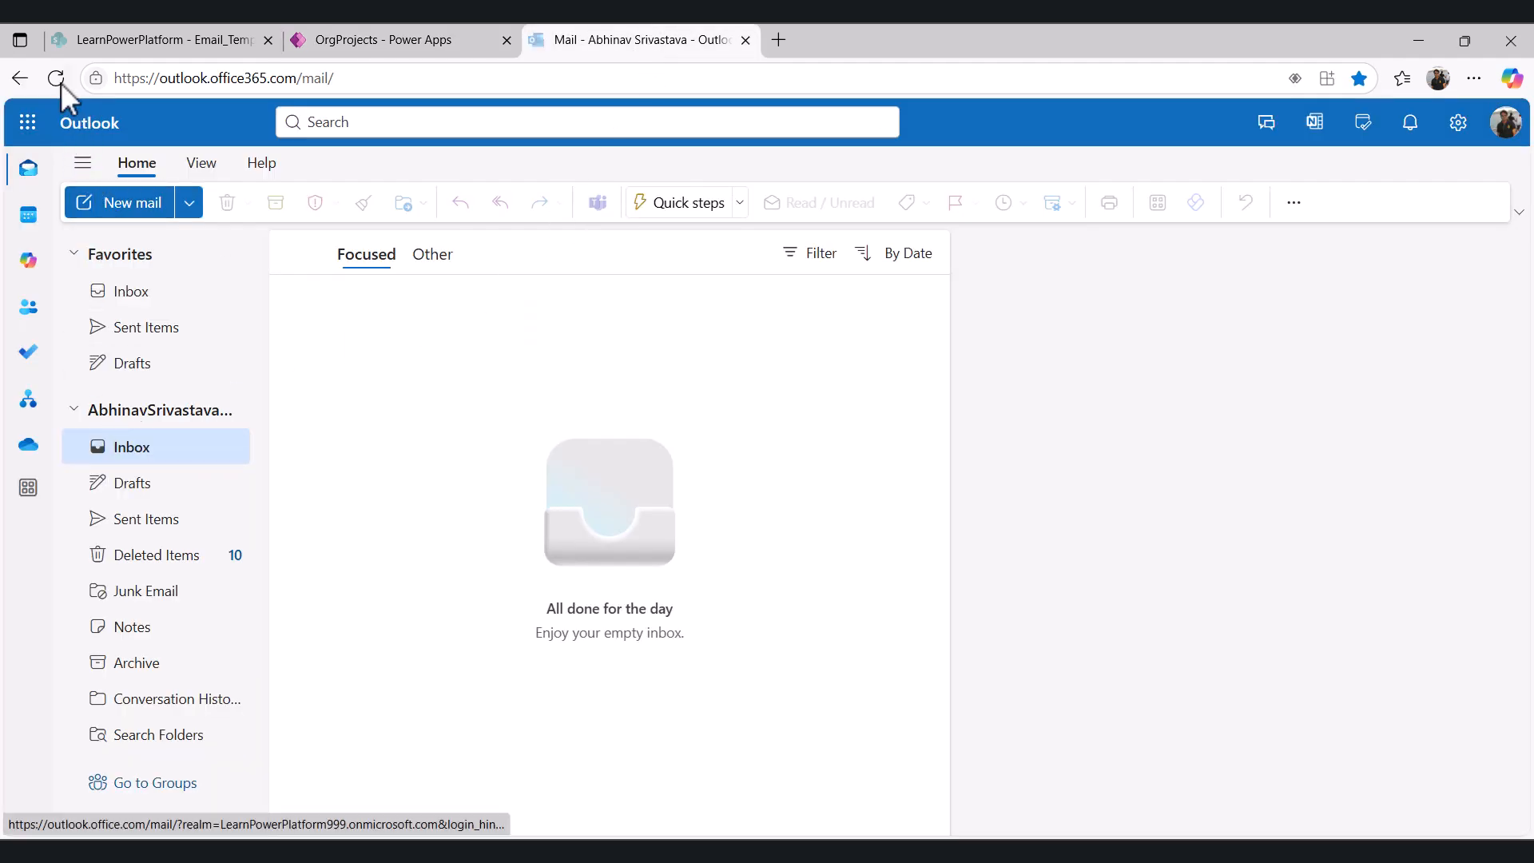
{"action": "left_click", "coordinate": [57, 79]}
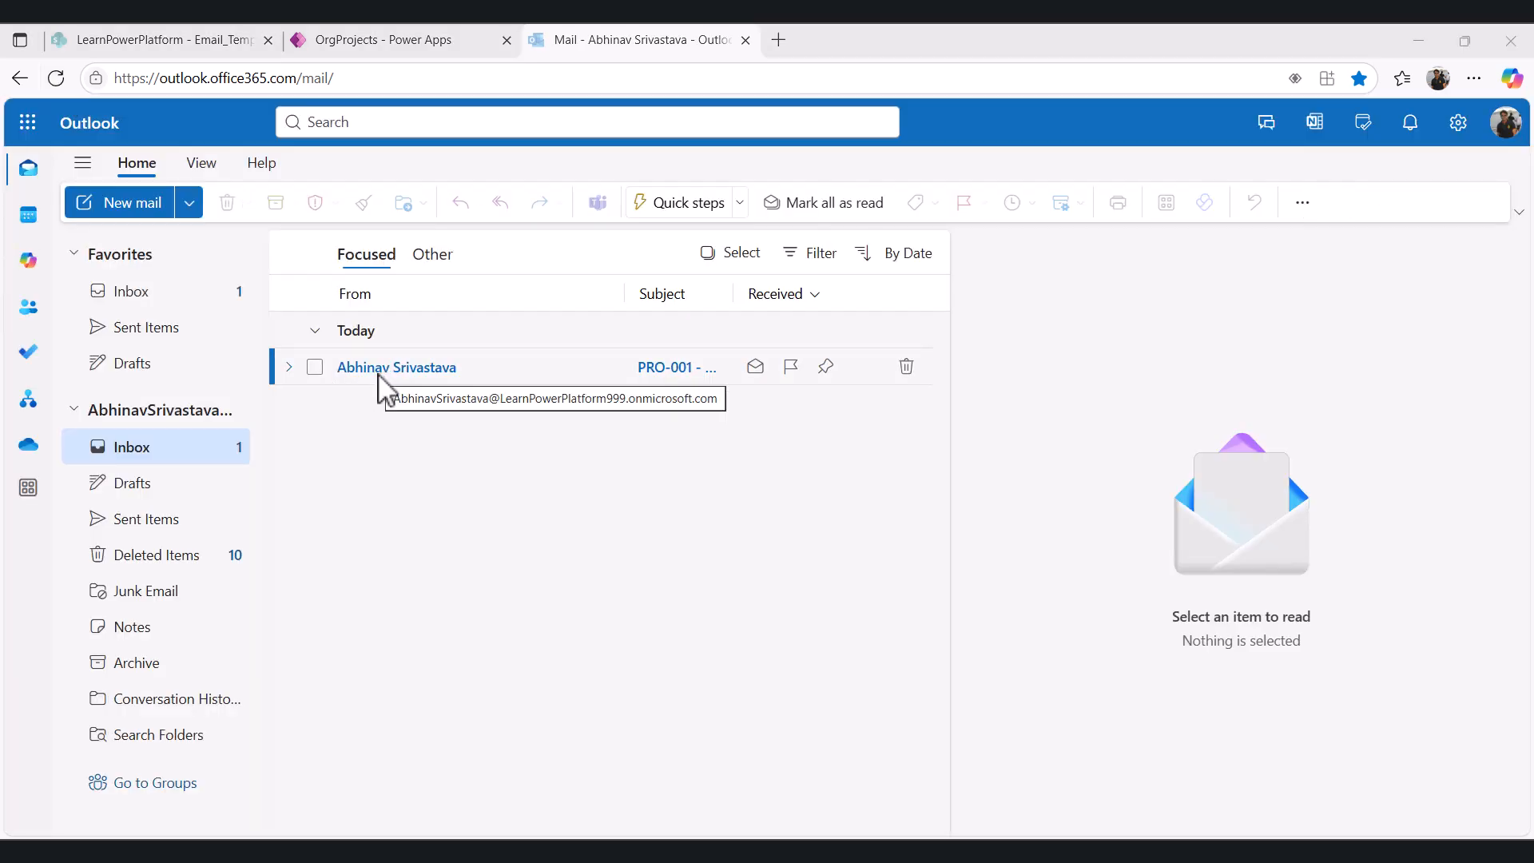
- Open the PRO-001 - Approved email in its own window and follow its link to view the project
{"action": "left_click", "coordinate": [390, 382]}
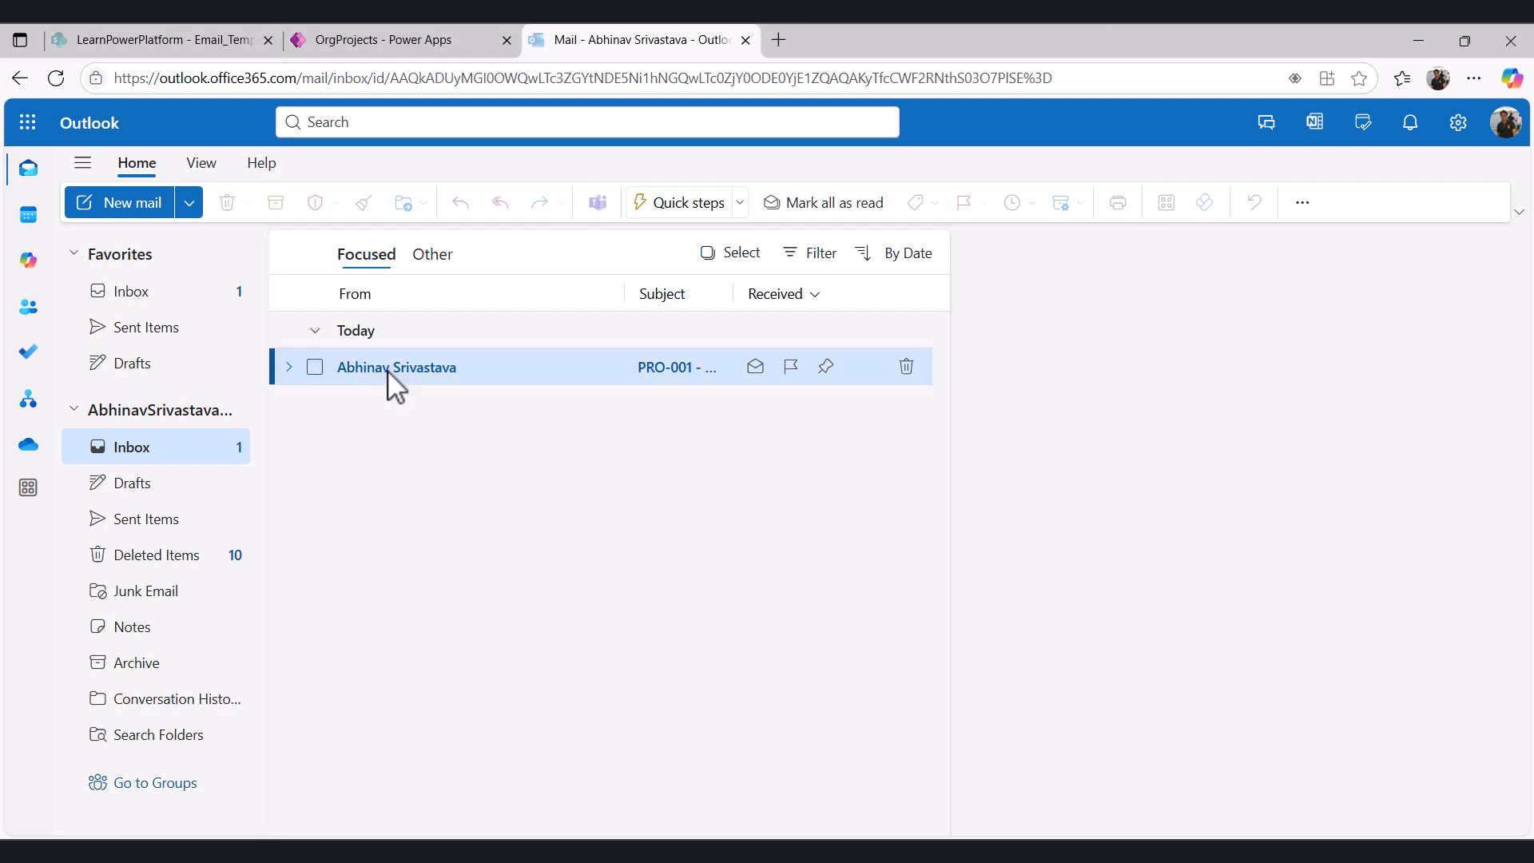
{"action": "double_click", "coordinate": [397, 388]}
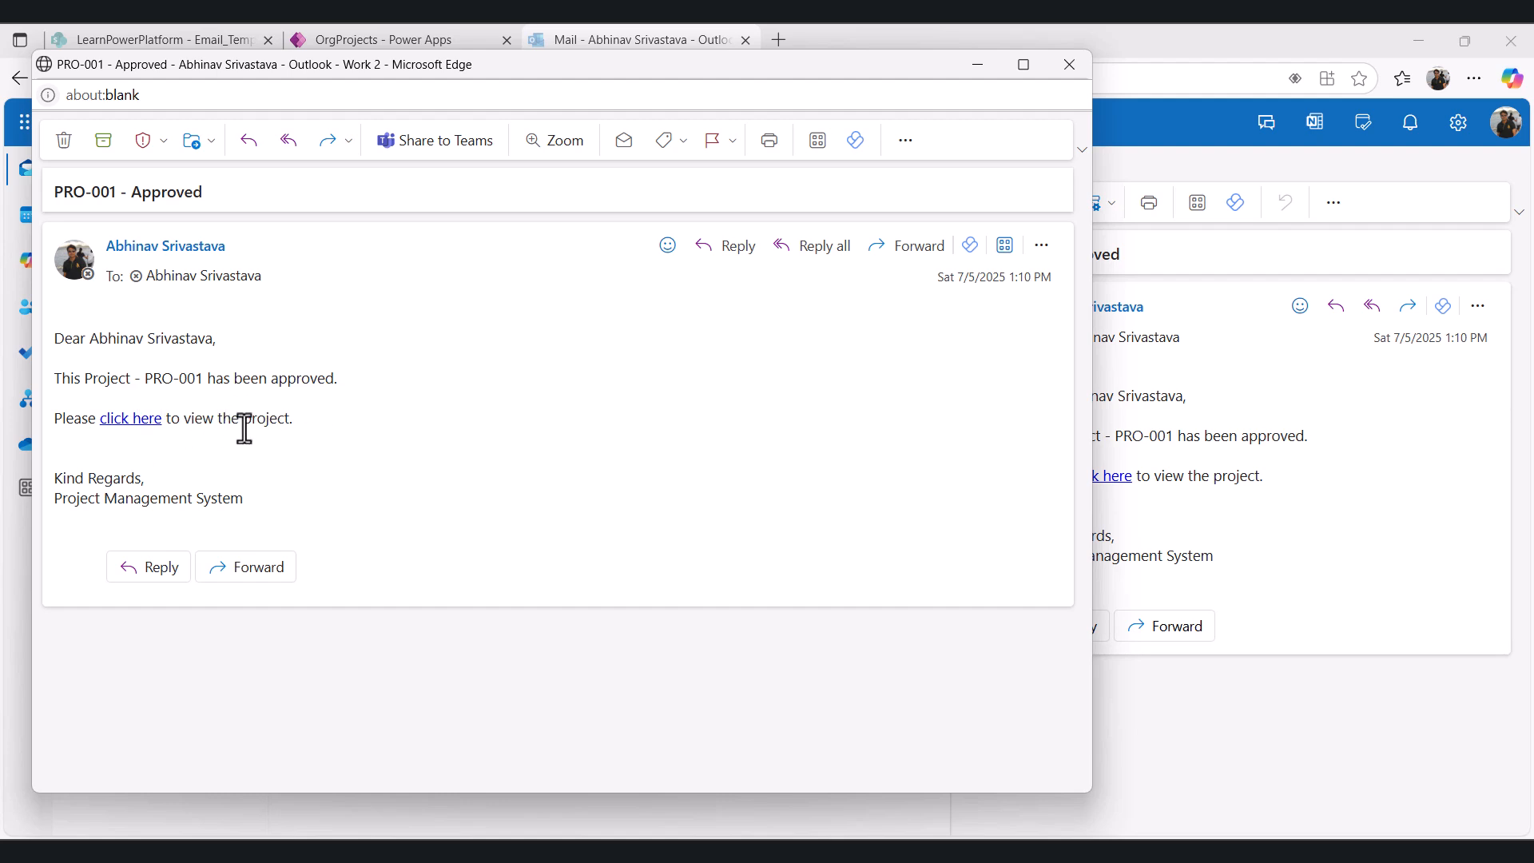
{"action": "left_click", "coordinate": [130, 418]}
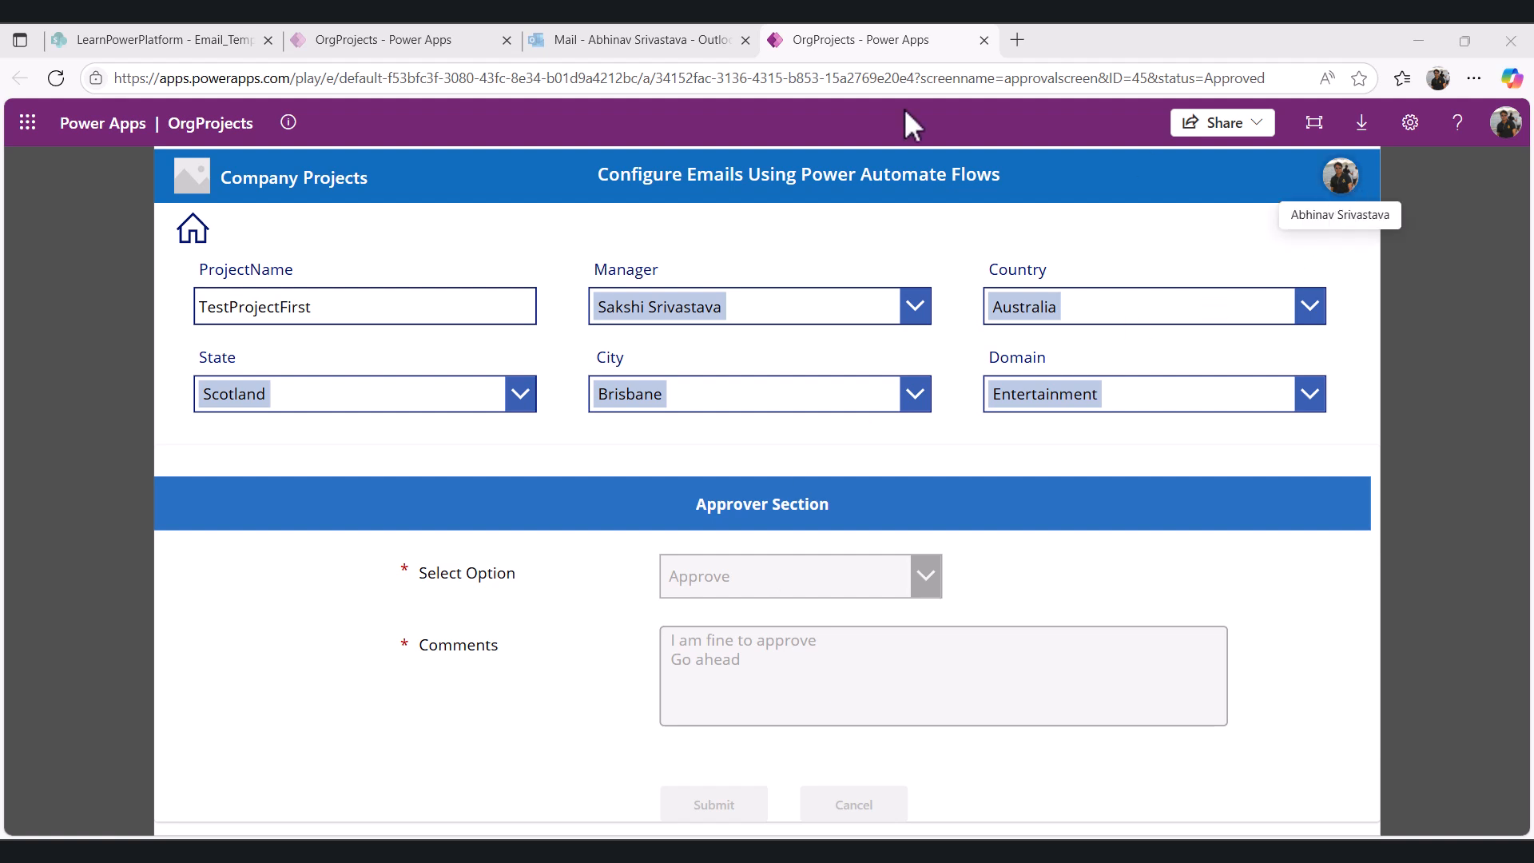
- Compare the approved notification email with the original pending-approval email in both mailboxes
{"action": "left_click", "coordinate": [687, 38]}
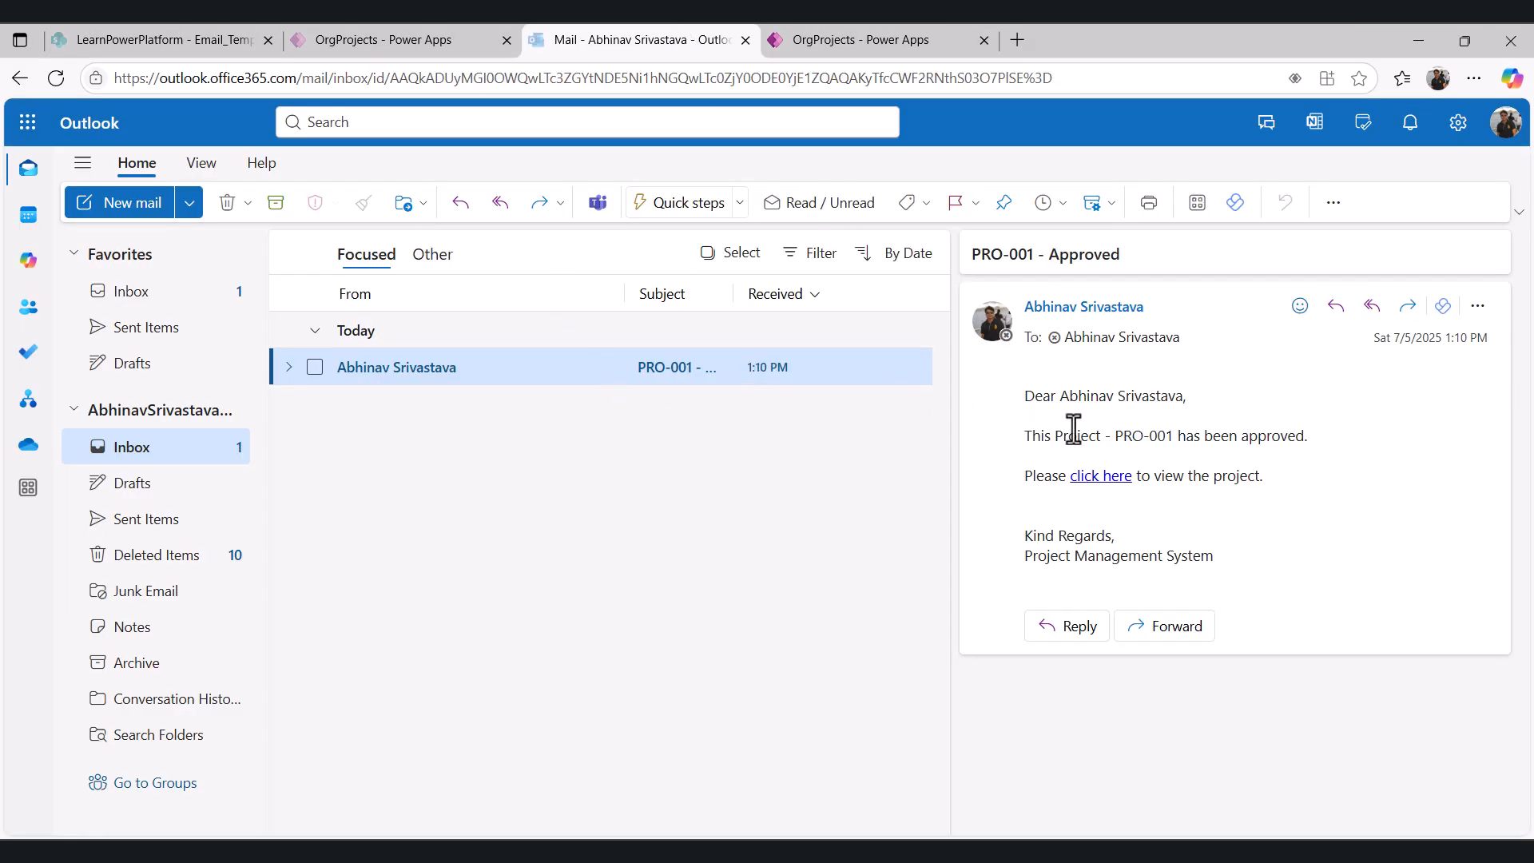
{"action": "double_click", "coordinate": [603, 372]}
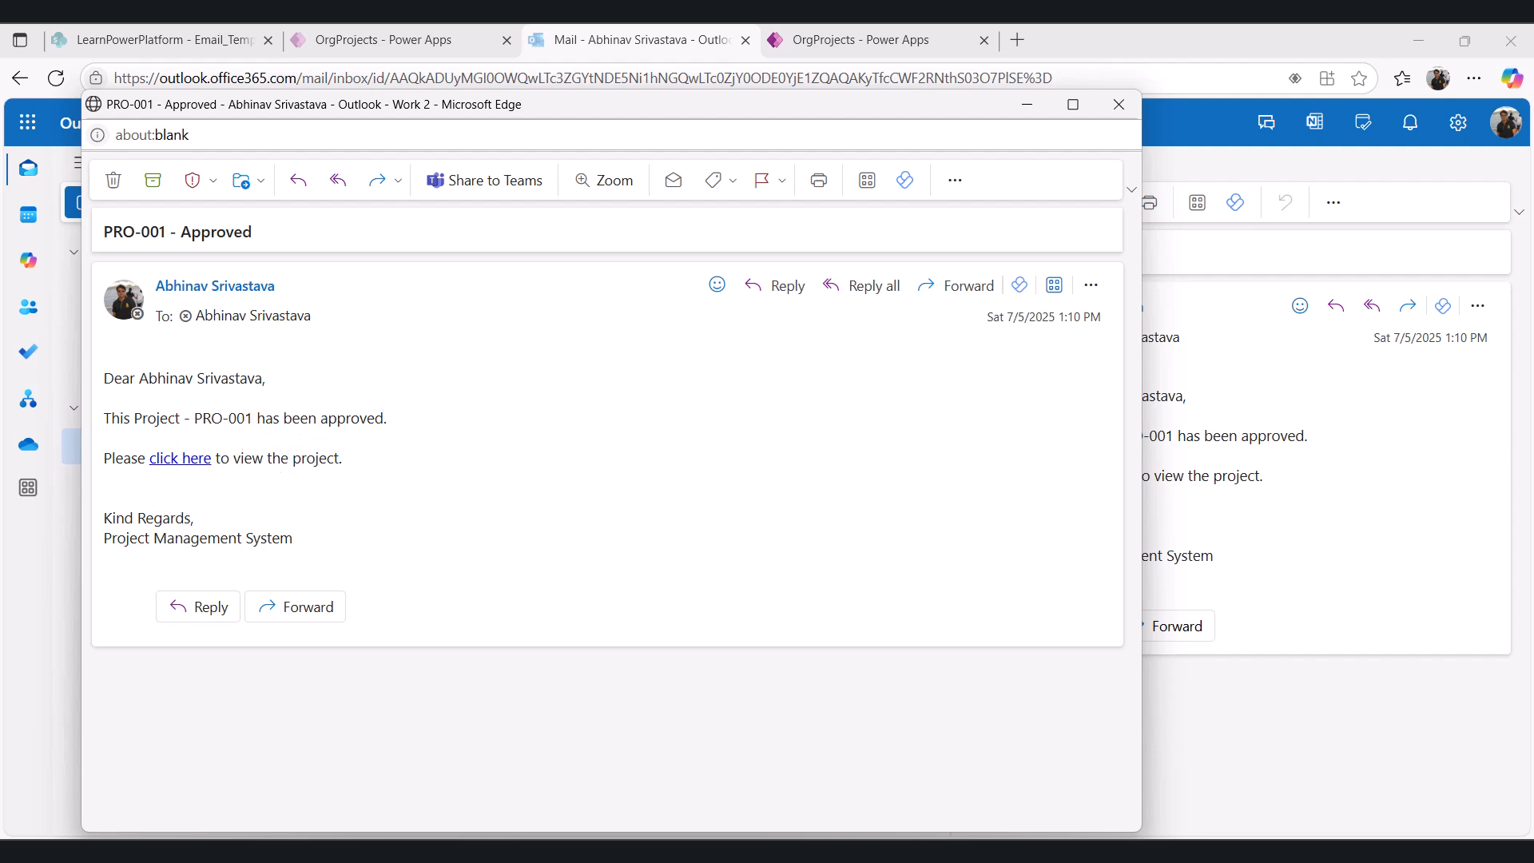
{"action": "mouse_move", "coordinate": [1143, 851]}
{"action": "left_click", "coordinate": [1170, 787]}
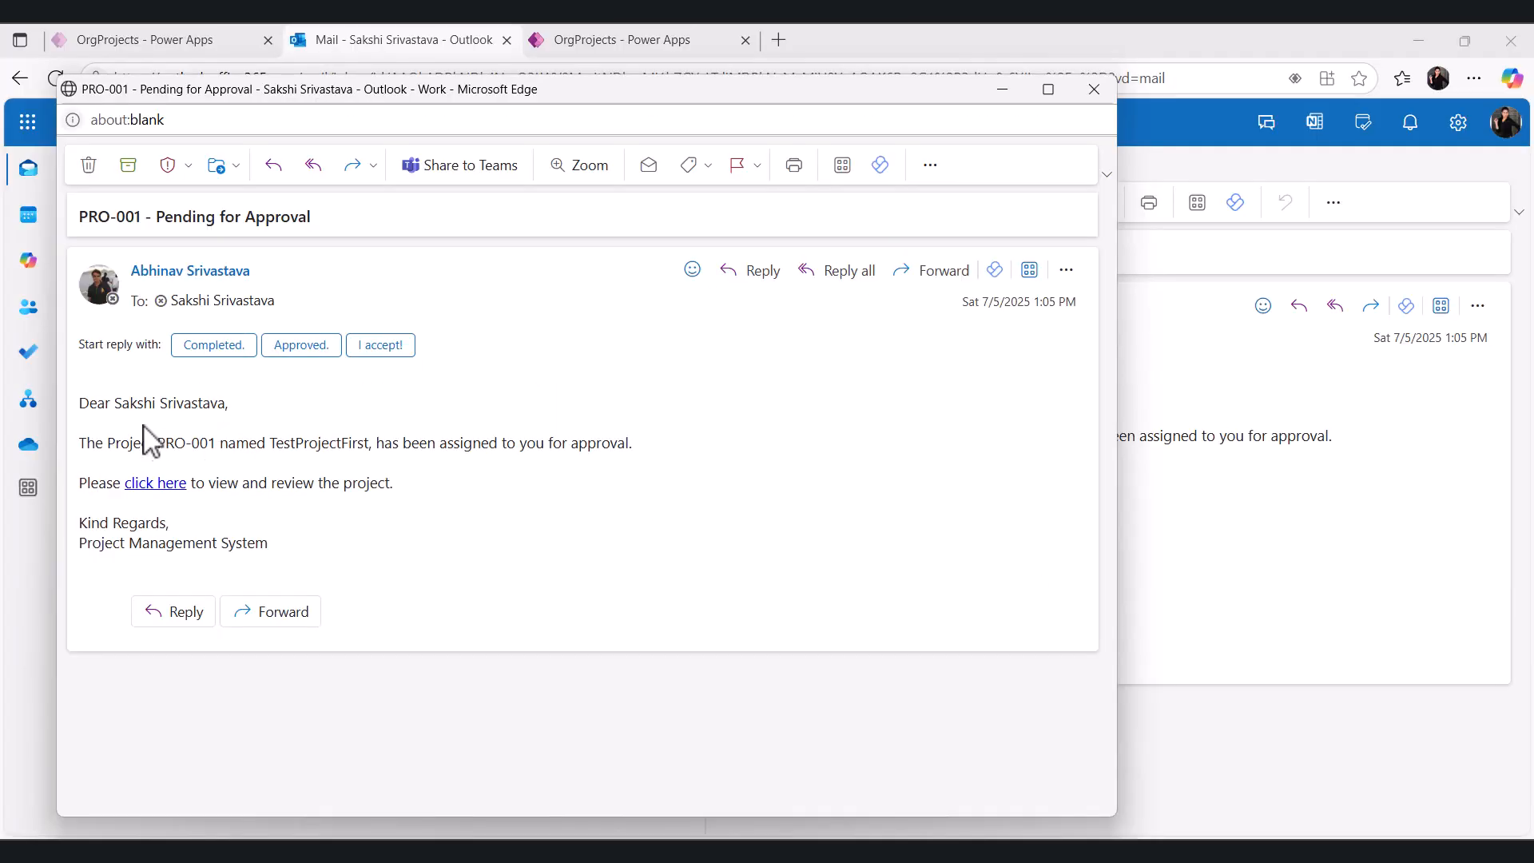
{"action": "left_click_drag", "start_coordinate": [272, 545], "coordinate": [77, 400]}
{"action": "left_click", "coordinate": [444, 549]}
{"action": "left_click", "coordinate": [1017, 91]}
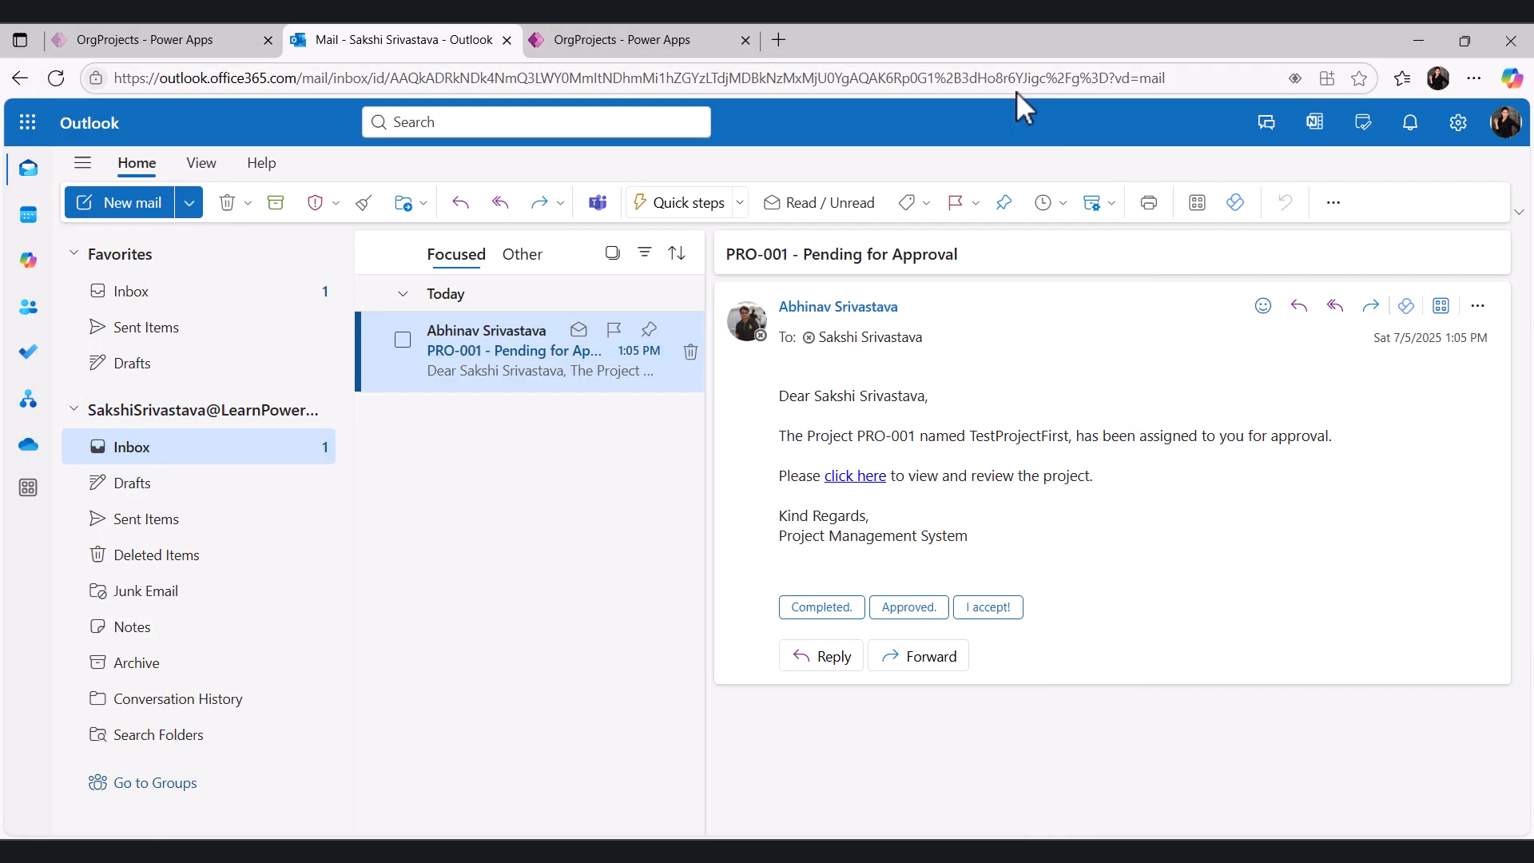
{"action": "left_click", "coordinate": [1421, 41]}
{"action": "left_click", "coordinate": [1420, 36]}
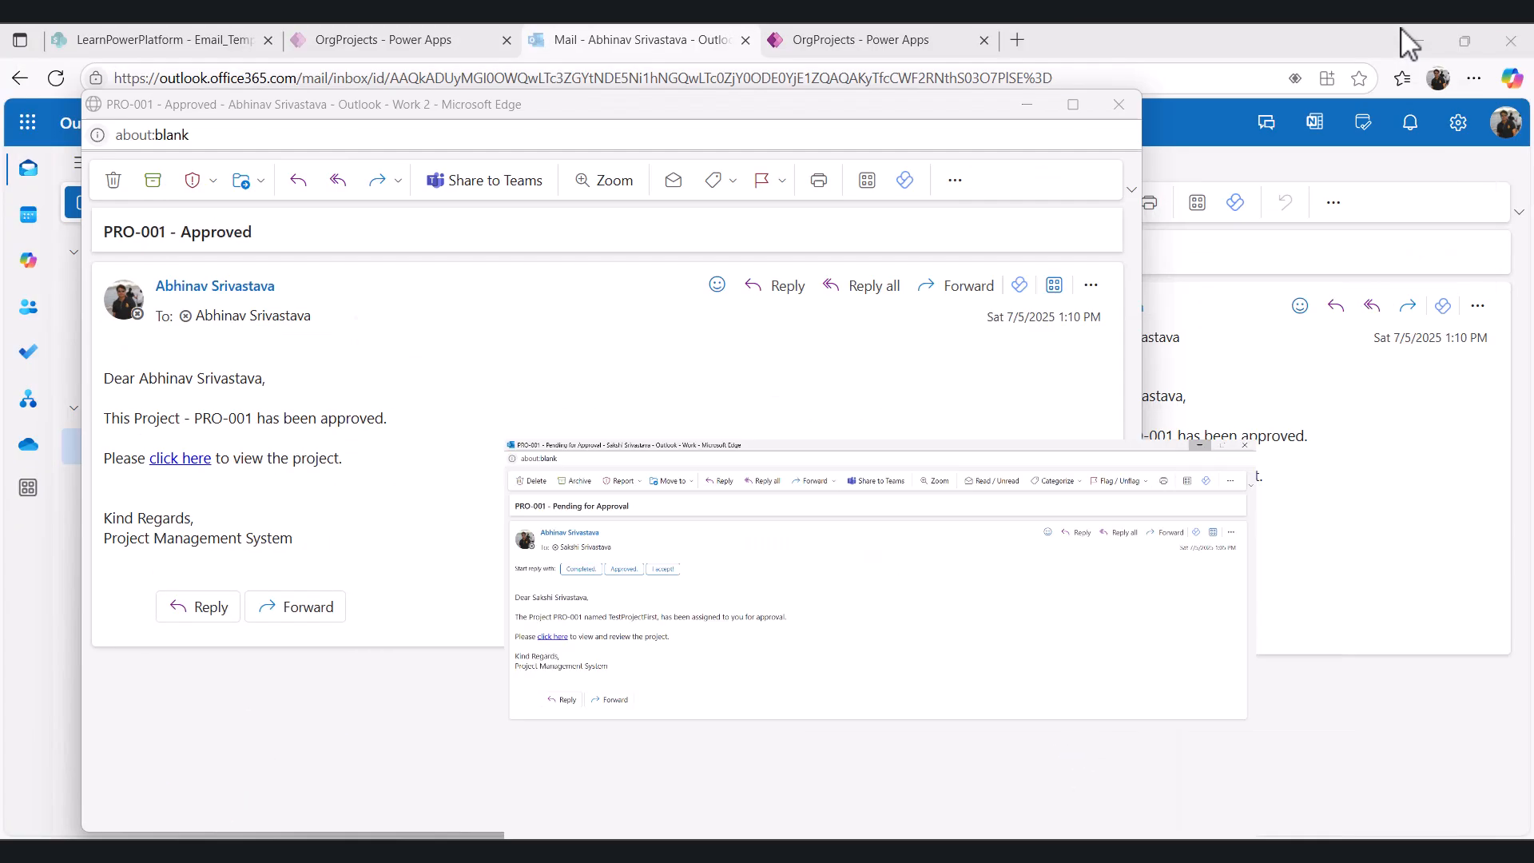
{"action": "left_click", "coordinate": [1028, 110]}
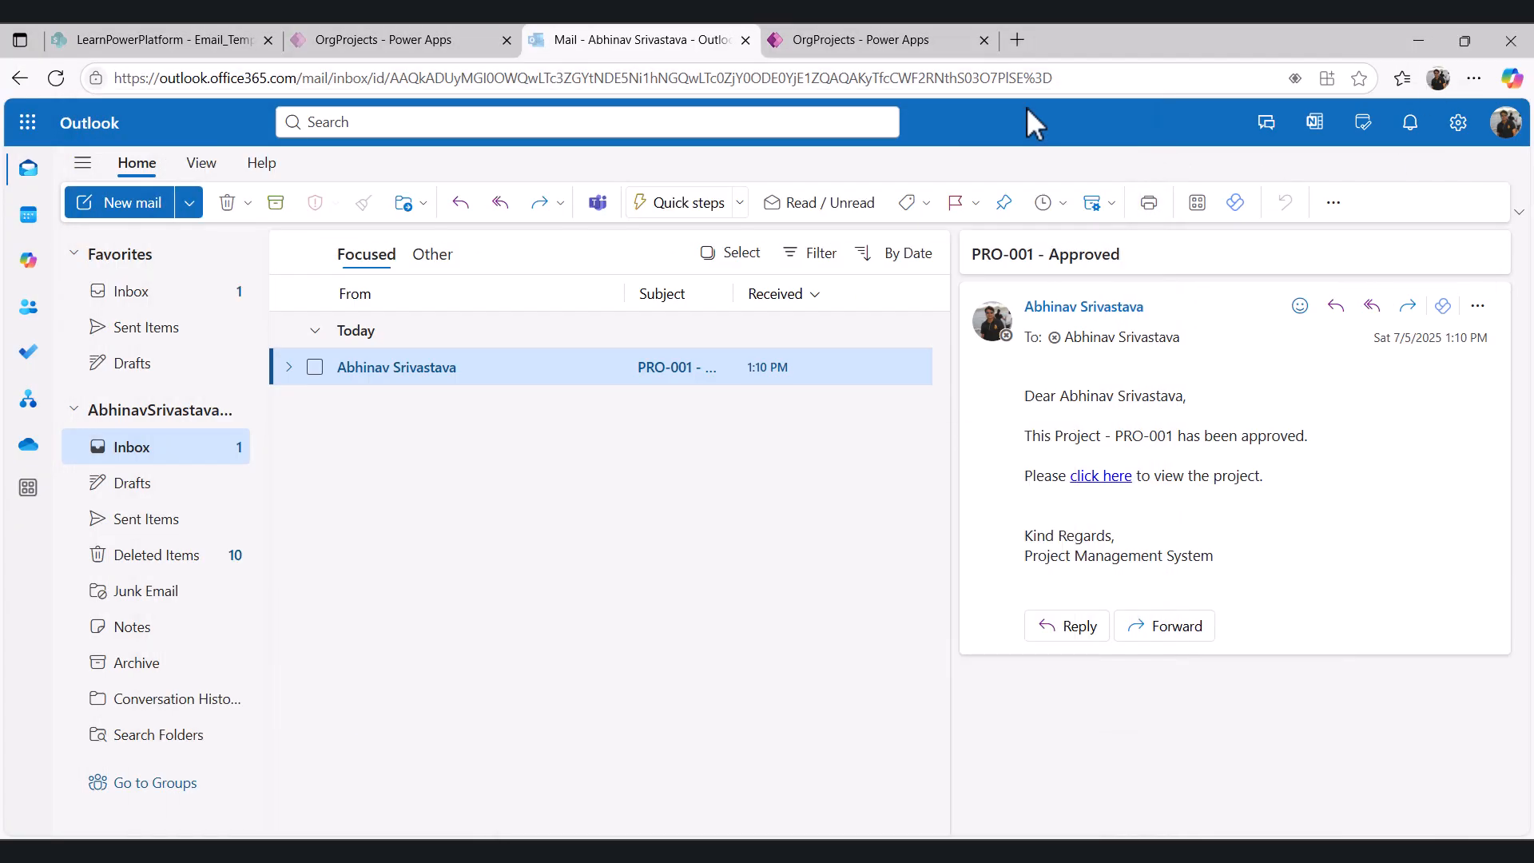
- Return to the project list, start a new project and name it TestProjectSecond
{"action": "left_click", "coordinate": [1036, 850]}
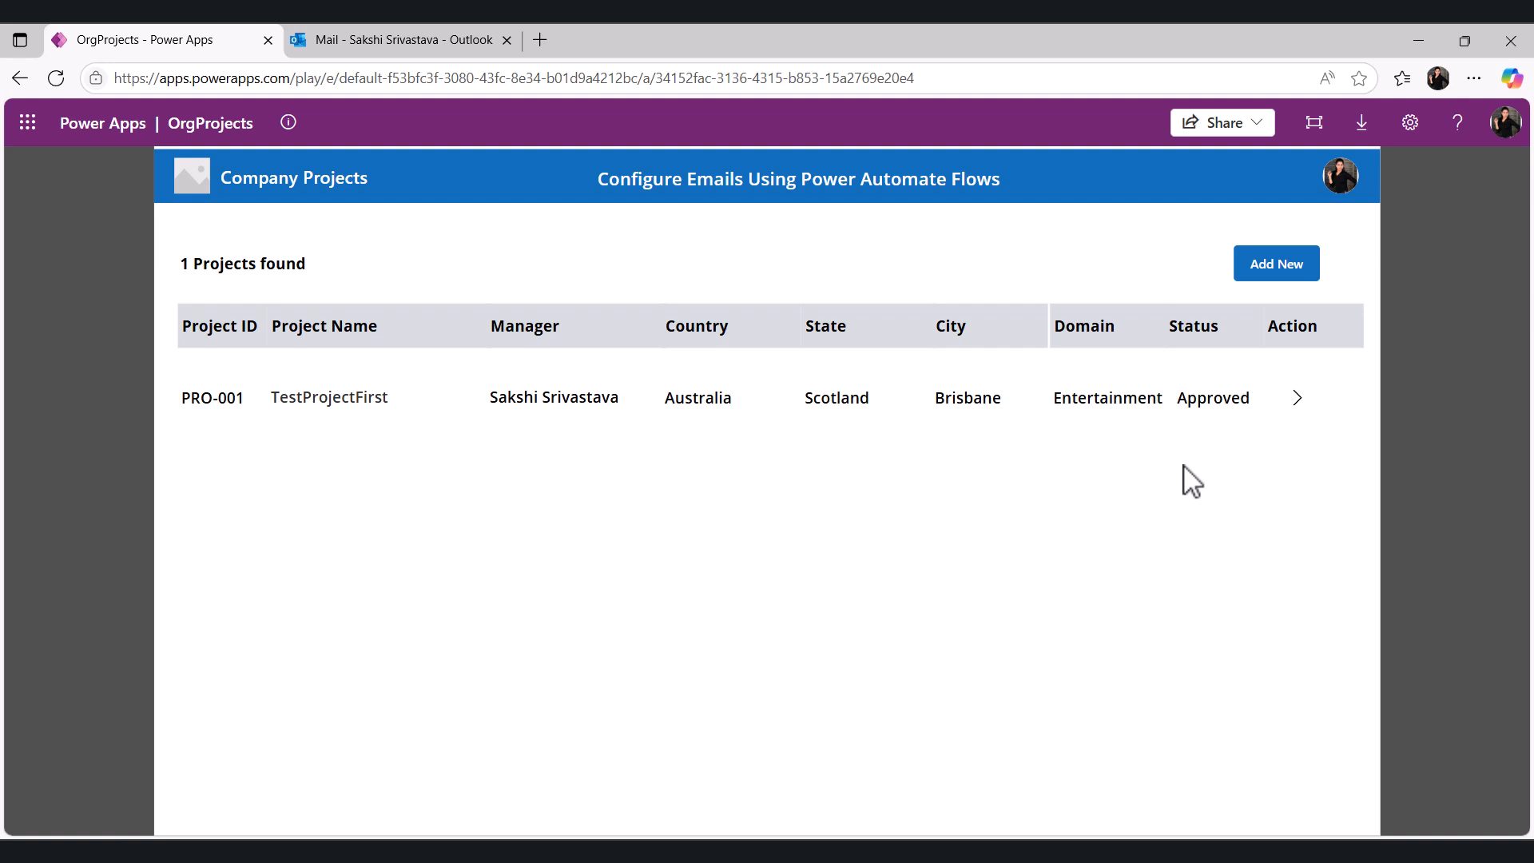
{"action": "left_click", "coordinate": [1278, 267]}
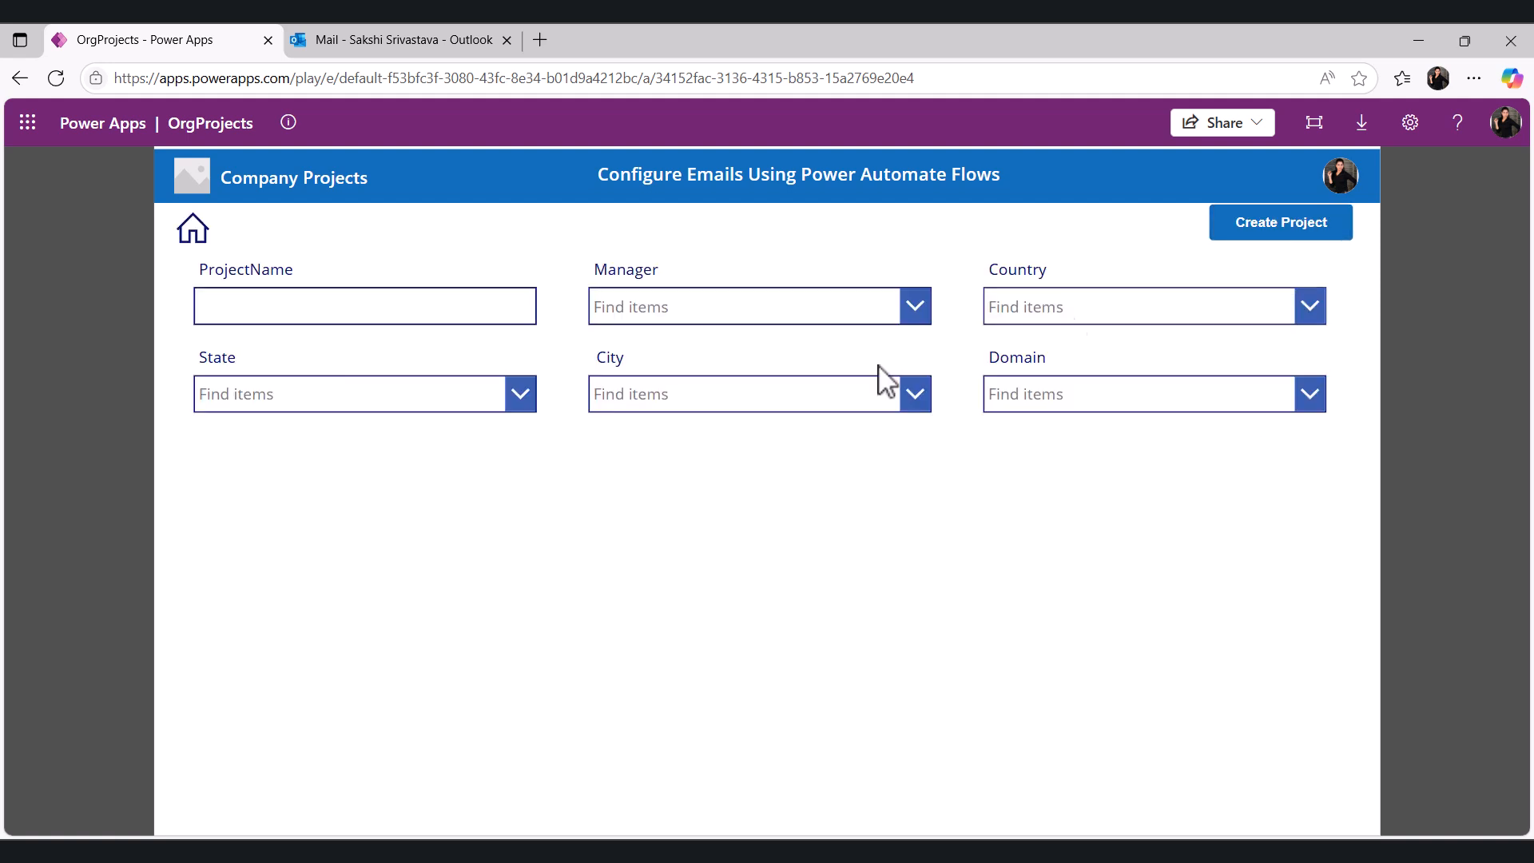
{"action": "left_click", "coordinate": [230, 309]}
{"action": "type", "text": "TestProjectSecond"}
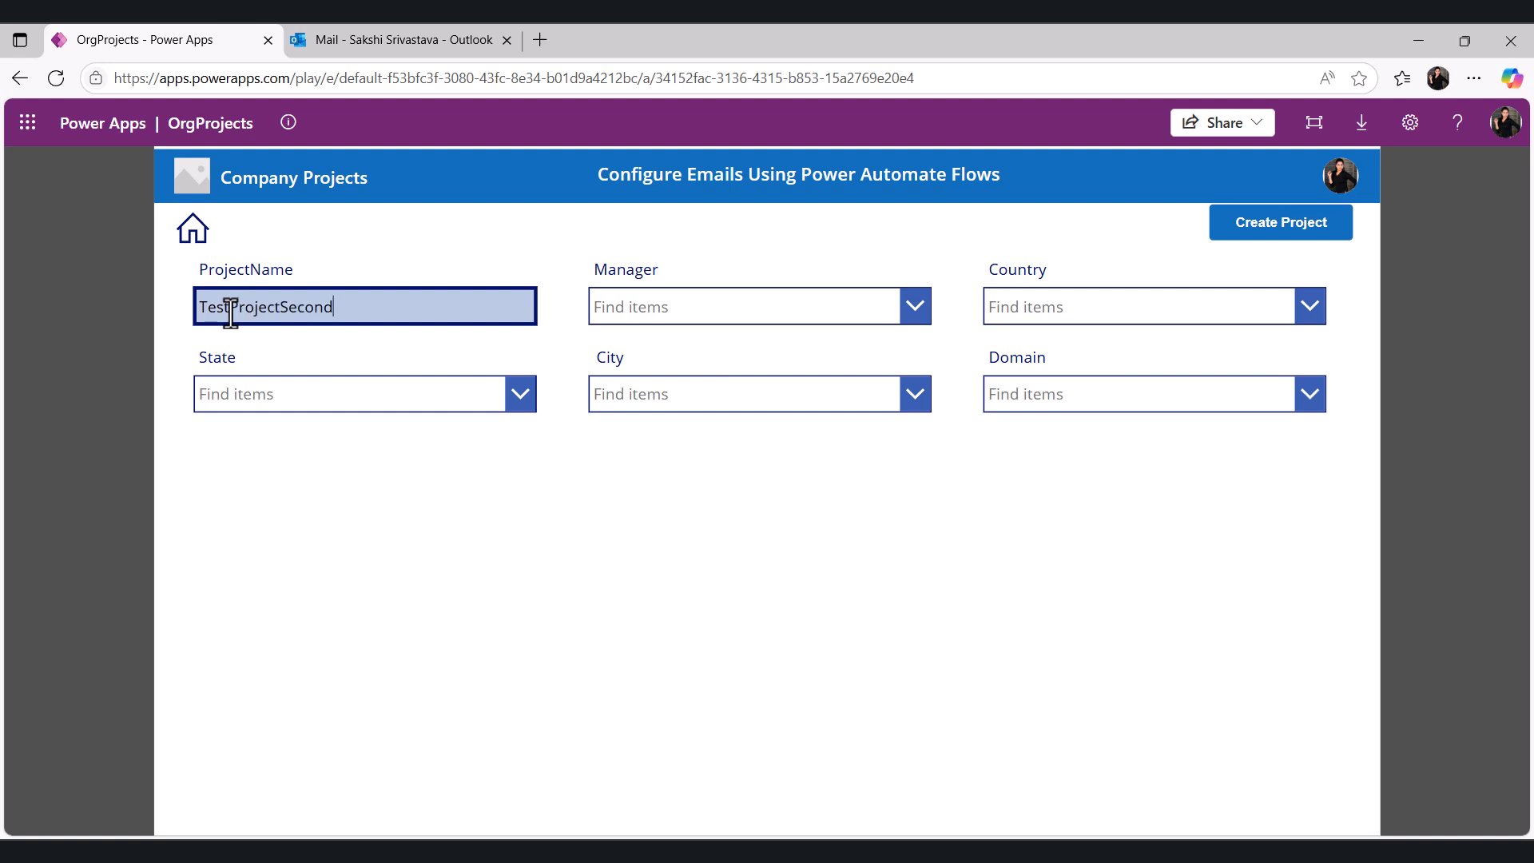
- Choose the project's manager and set Country to England
{"action": "left_click", "coordinate": [618, 307]}
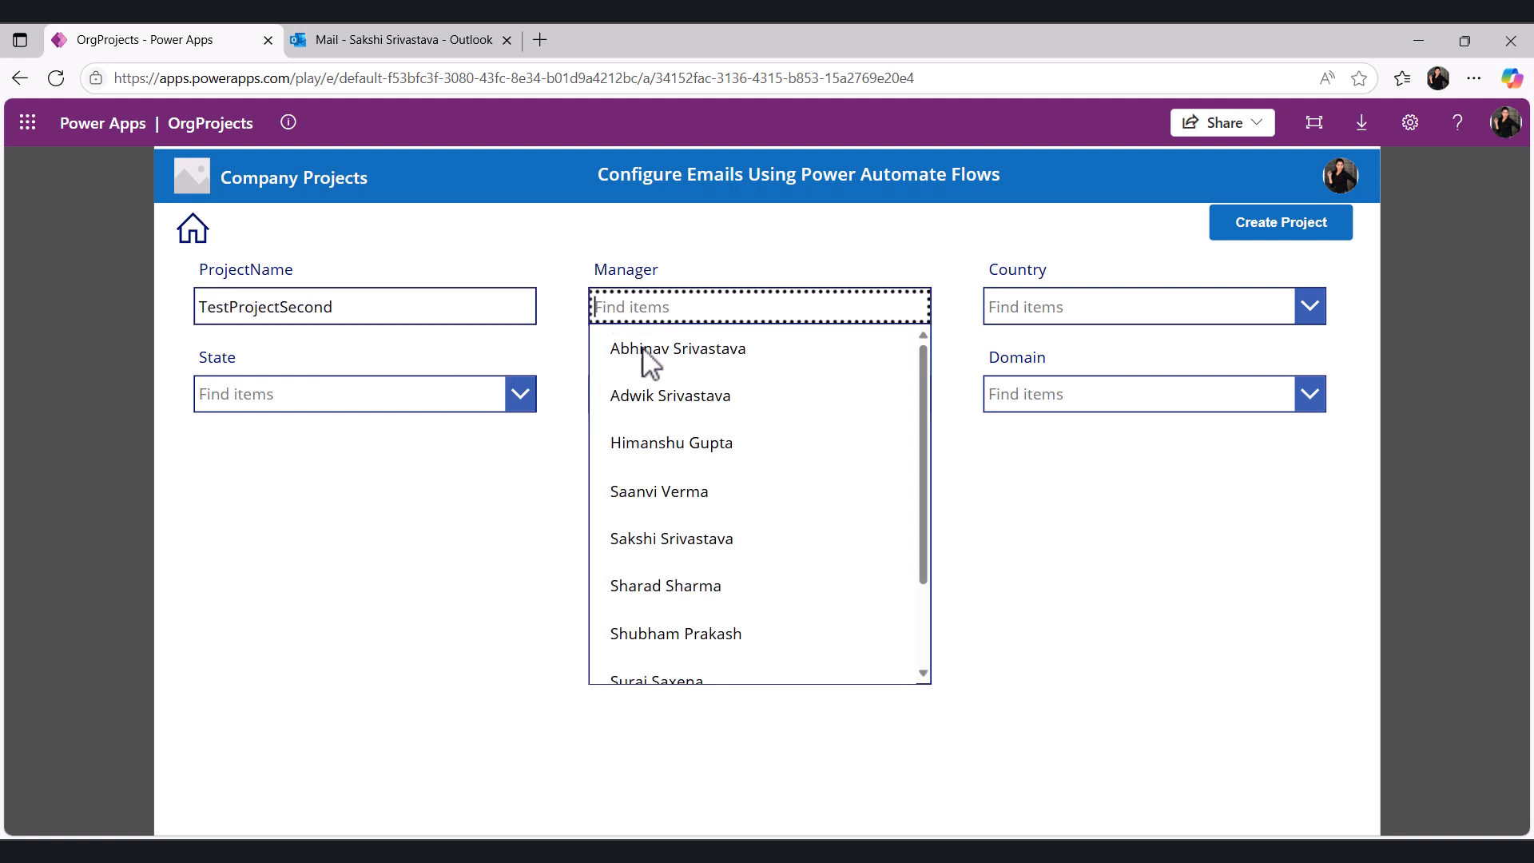
{"action": "left_click", "coordinate": [685, 346]}
{"action": "left_click", "coordinate": [1083, 320]}
{"action": "left_click", "coordinate": [1041, 490]}
- Set the project's State to London and City to Brisbane
{"action": "left_click", "coordinate": [503, 411]}
{"action": "left_click", "coordinate": [329, 676]}
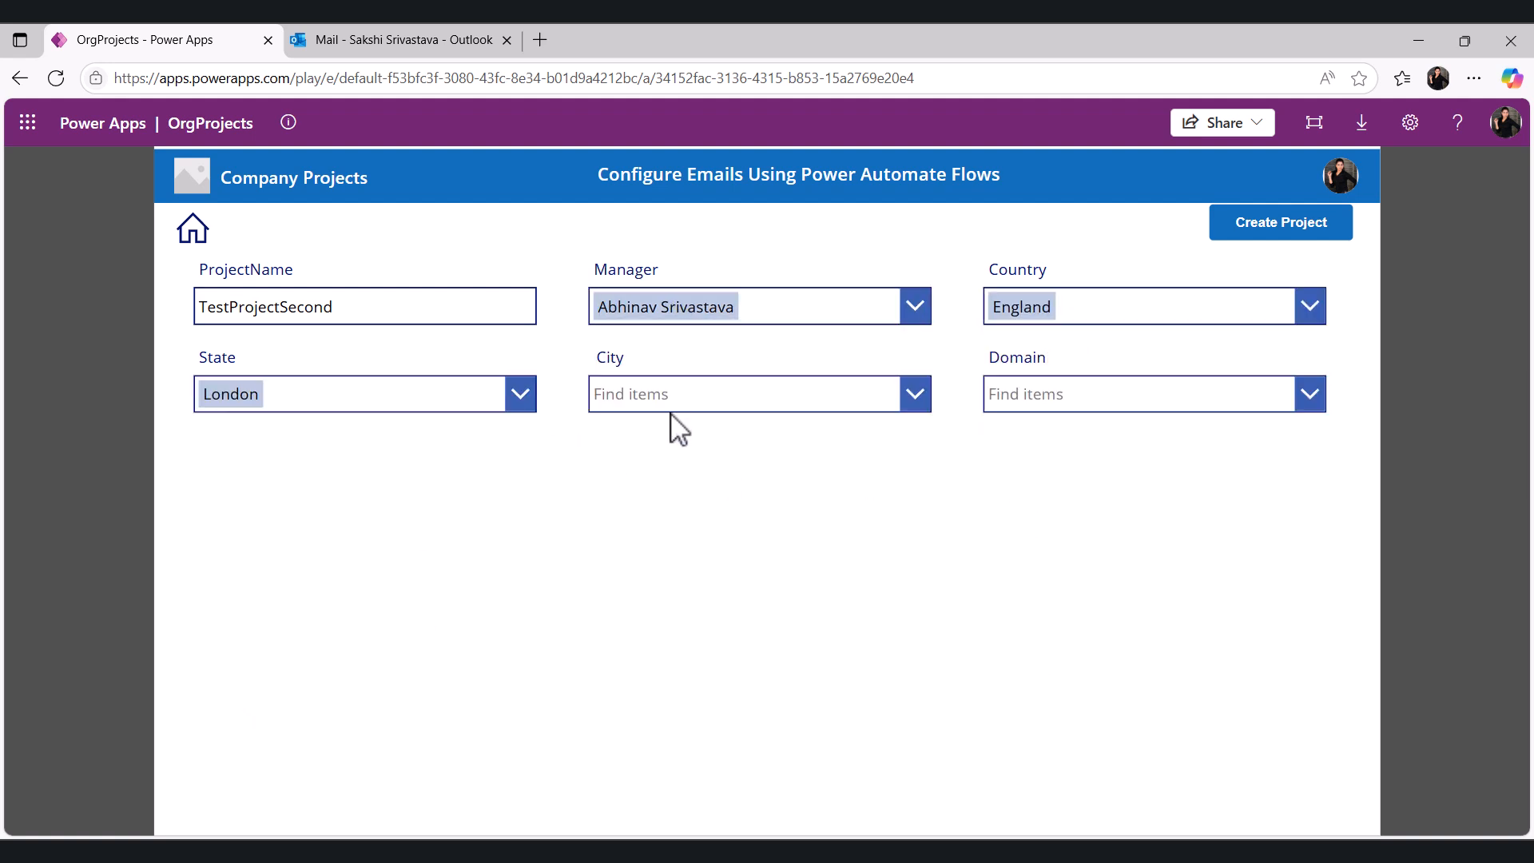
{"action": "left_click", "coordinate": [712, 391]}
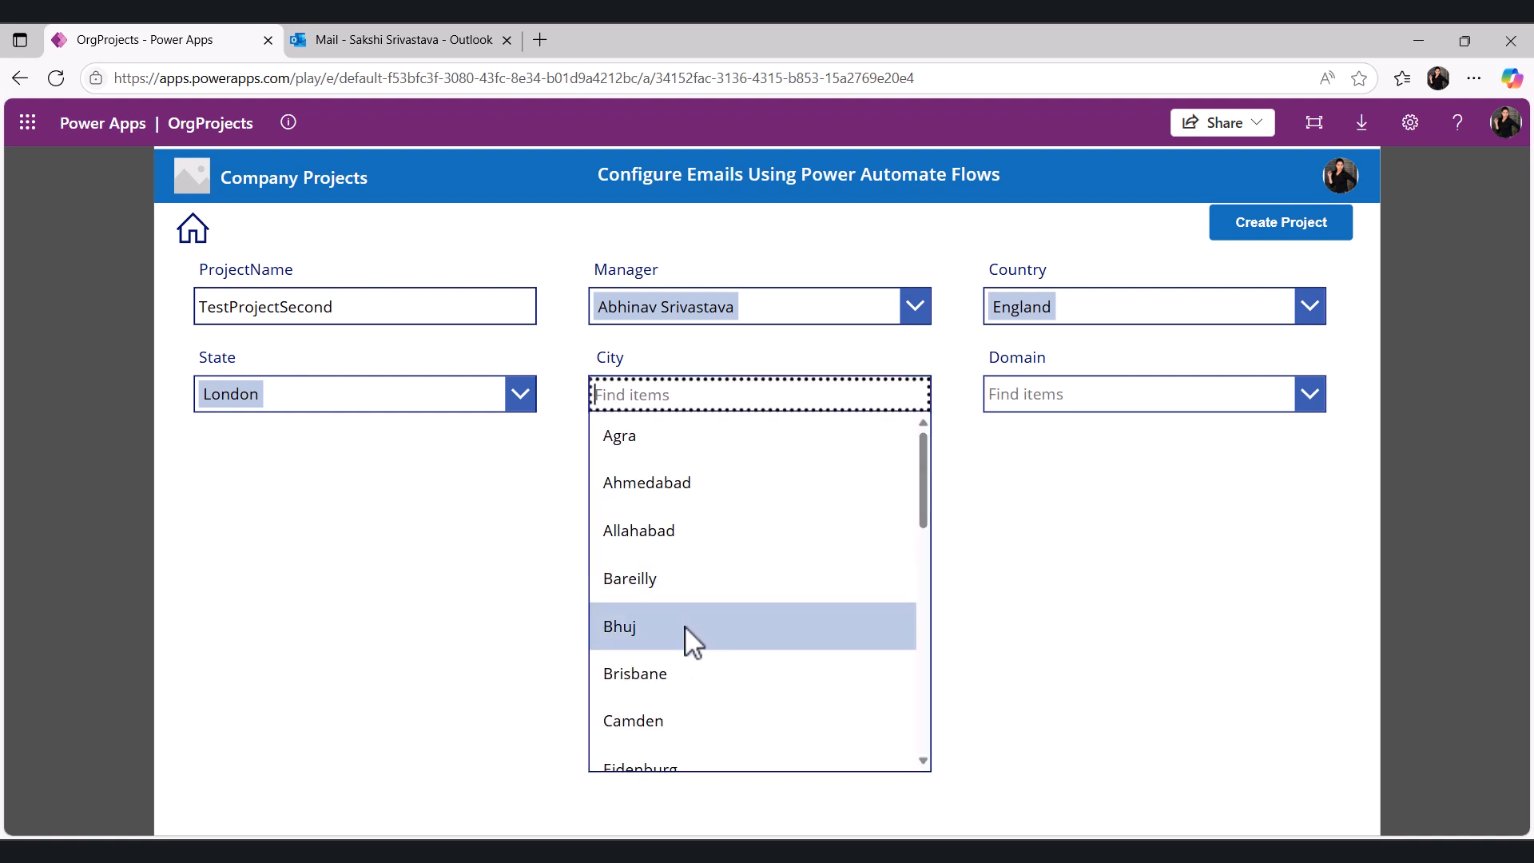
{"action": "left_click", "coordinate": [688, 675]}
- Set the project's Domain to IT and create the project
{"action": "left_click", "coordinate": [1072, 395]}
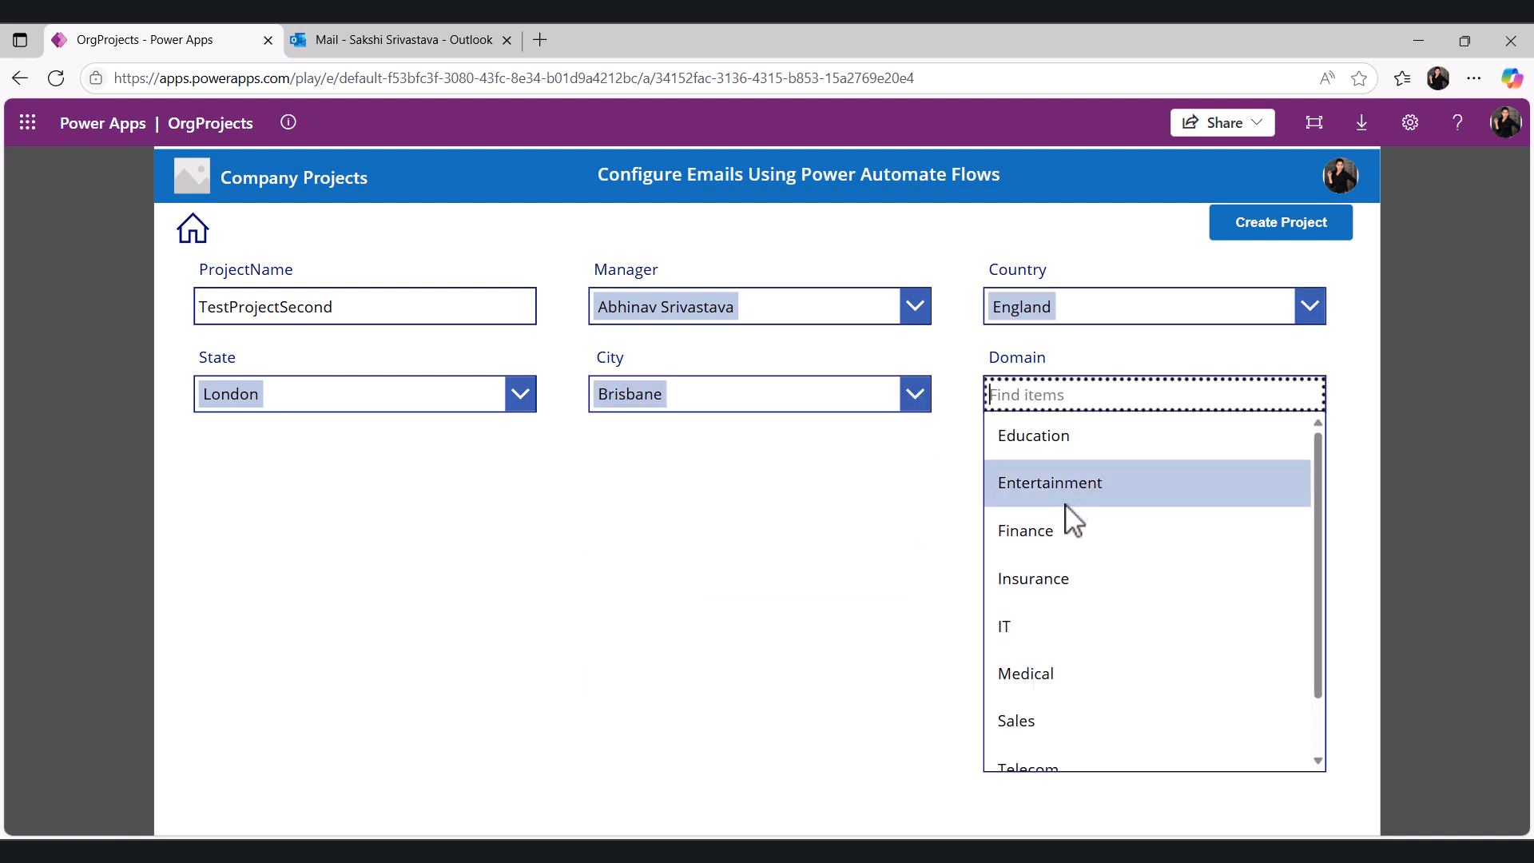
{"action": "left_click", "coordinate": [1045, 631]}
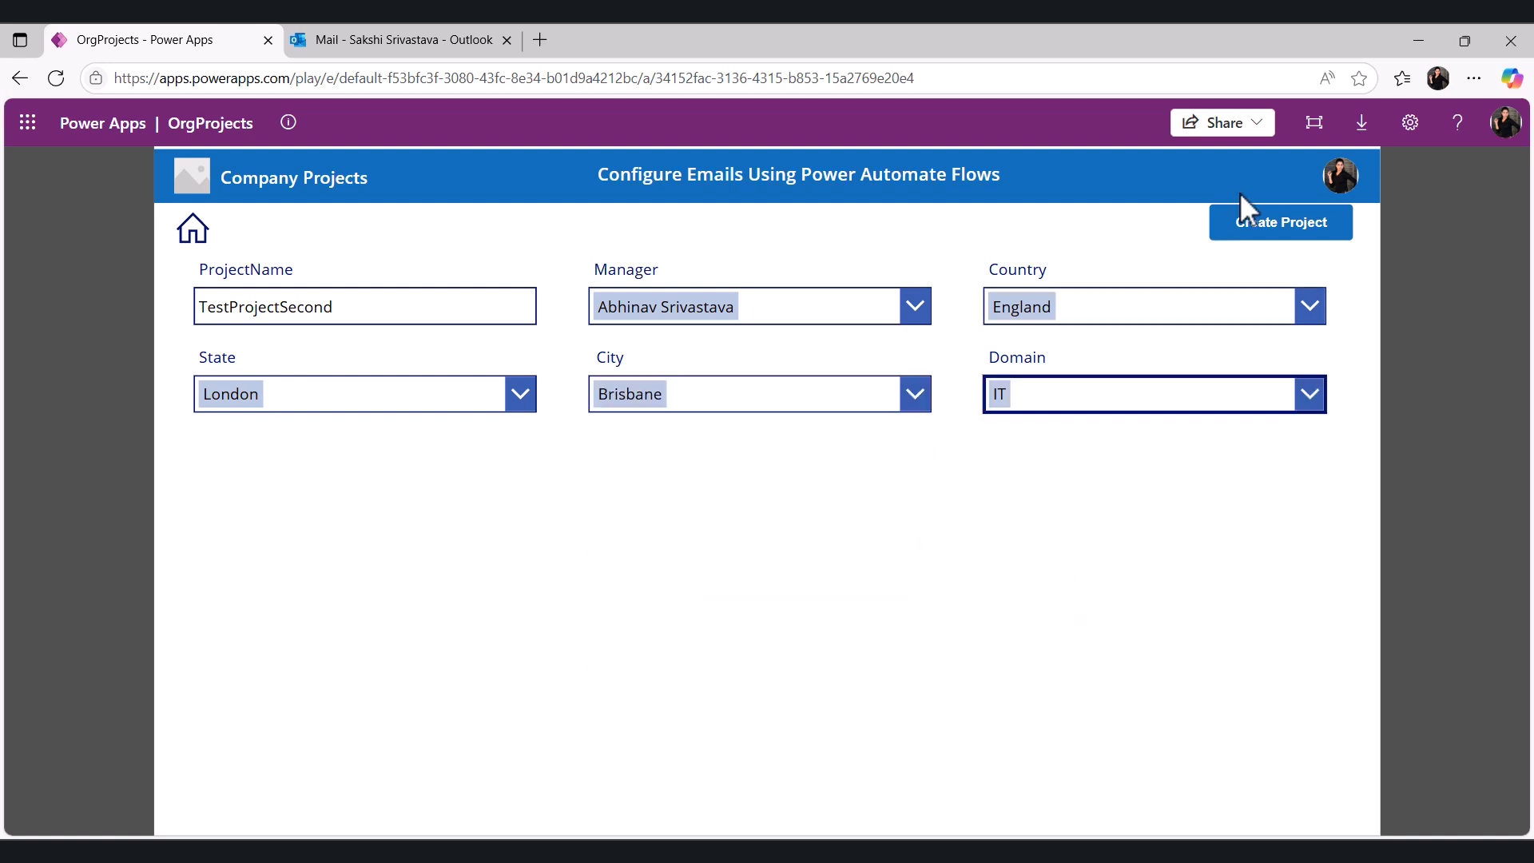
{"action": "left_click", "coordinate": [1279, 230]}
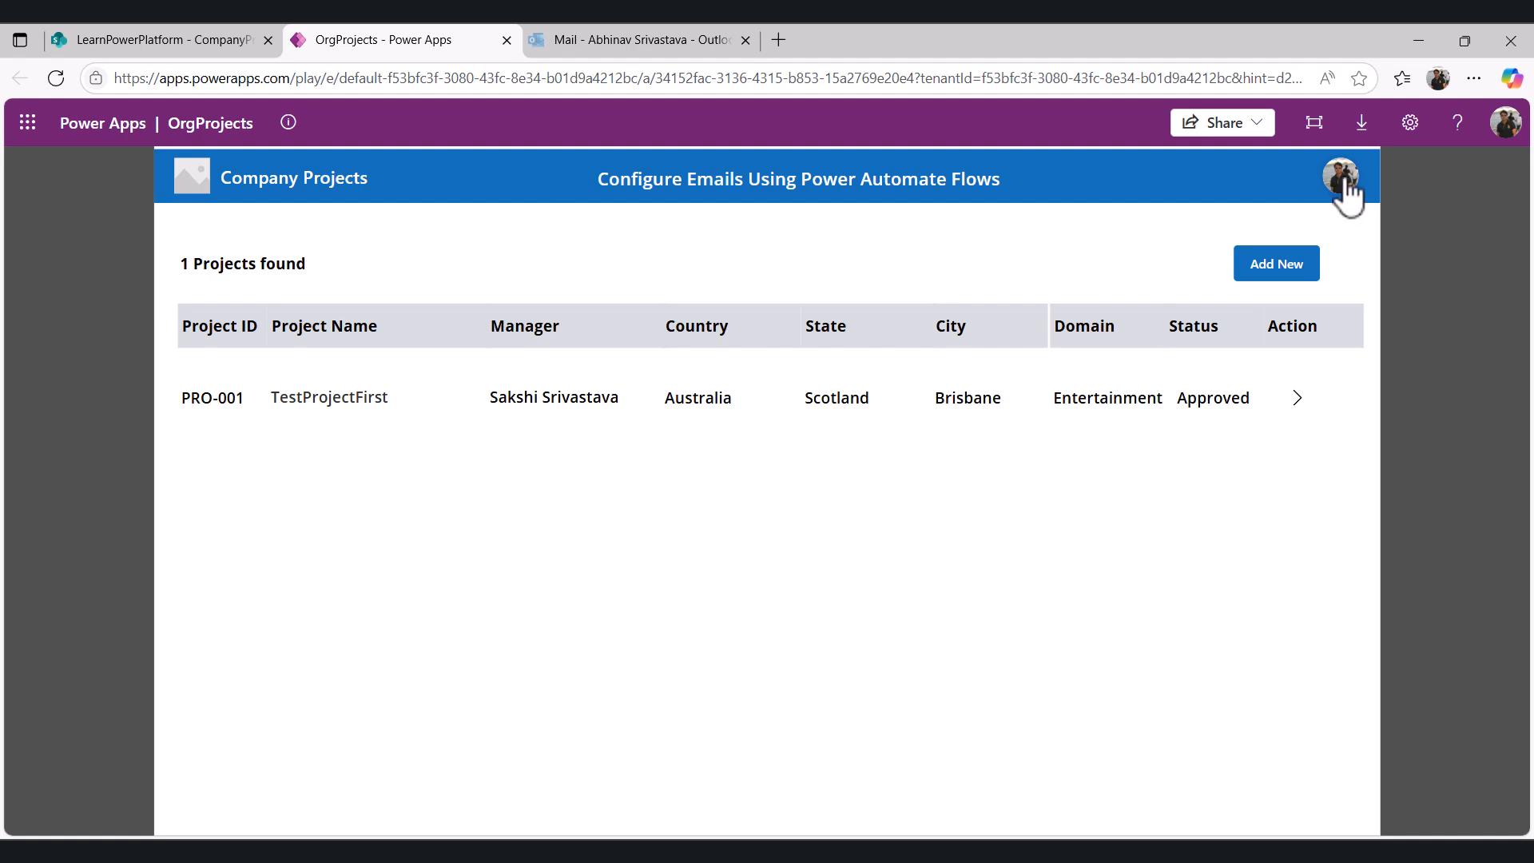
- Refresh the approver's mailbox, open the PRO-046 pending-approval email and follow its review link
{"action": "left_click", "coordinate": [633, 40]}
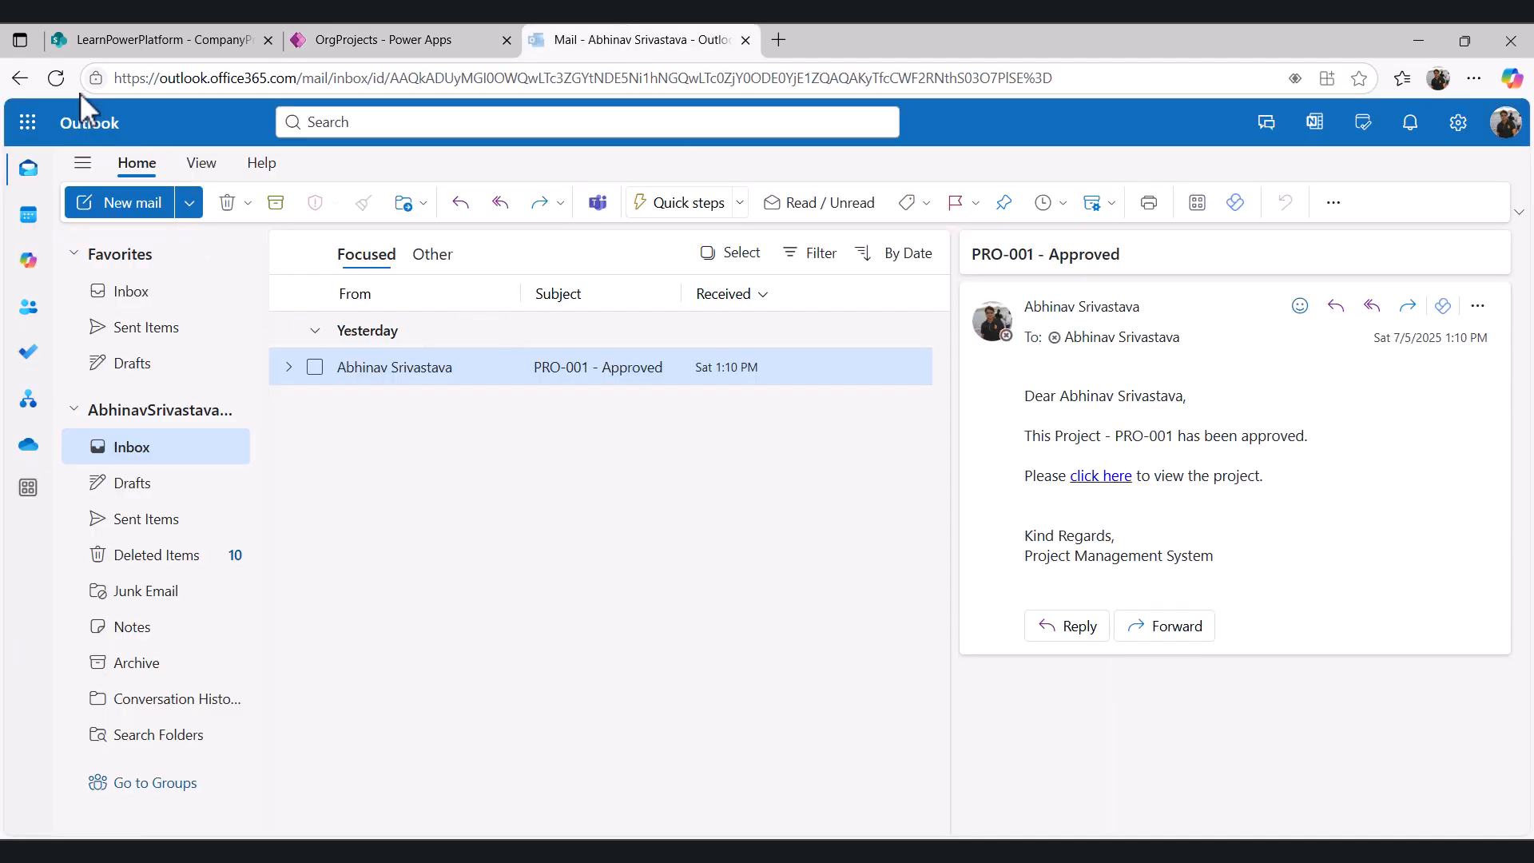
{"action": "left_click", "coordinate": [60, 78]}
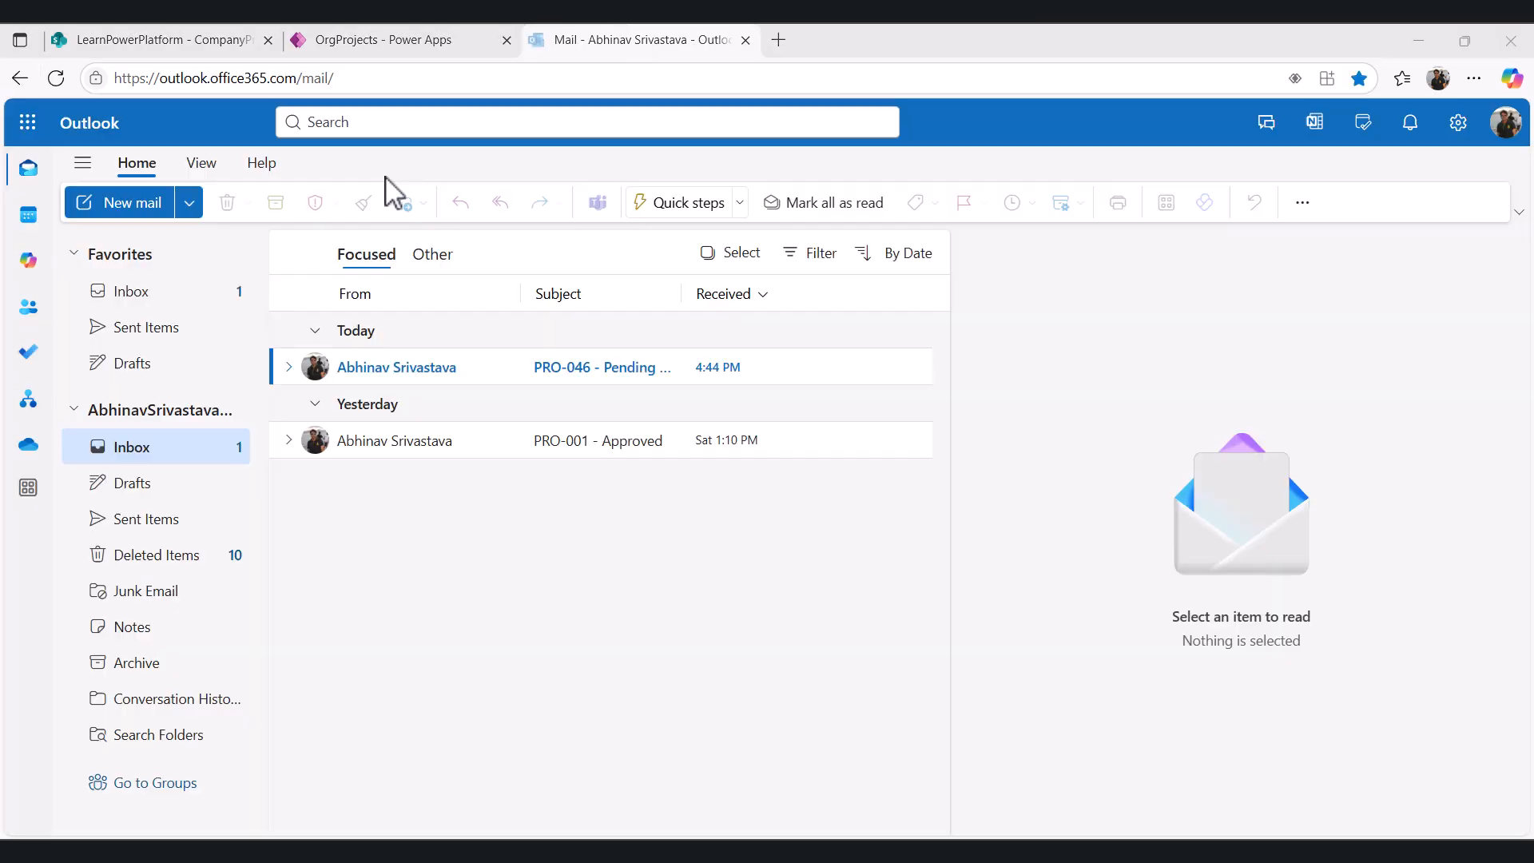
{"action": "double_click", "coordinate": [437, 376]}
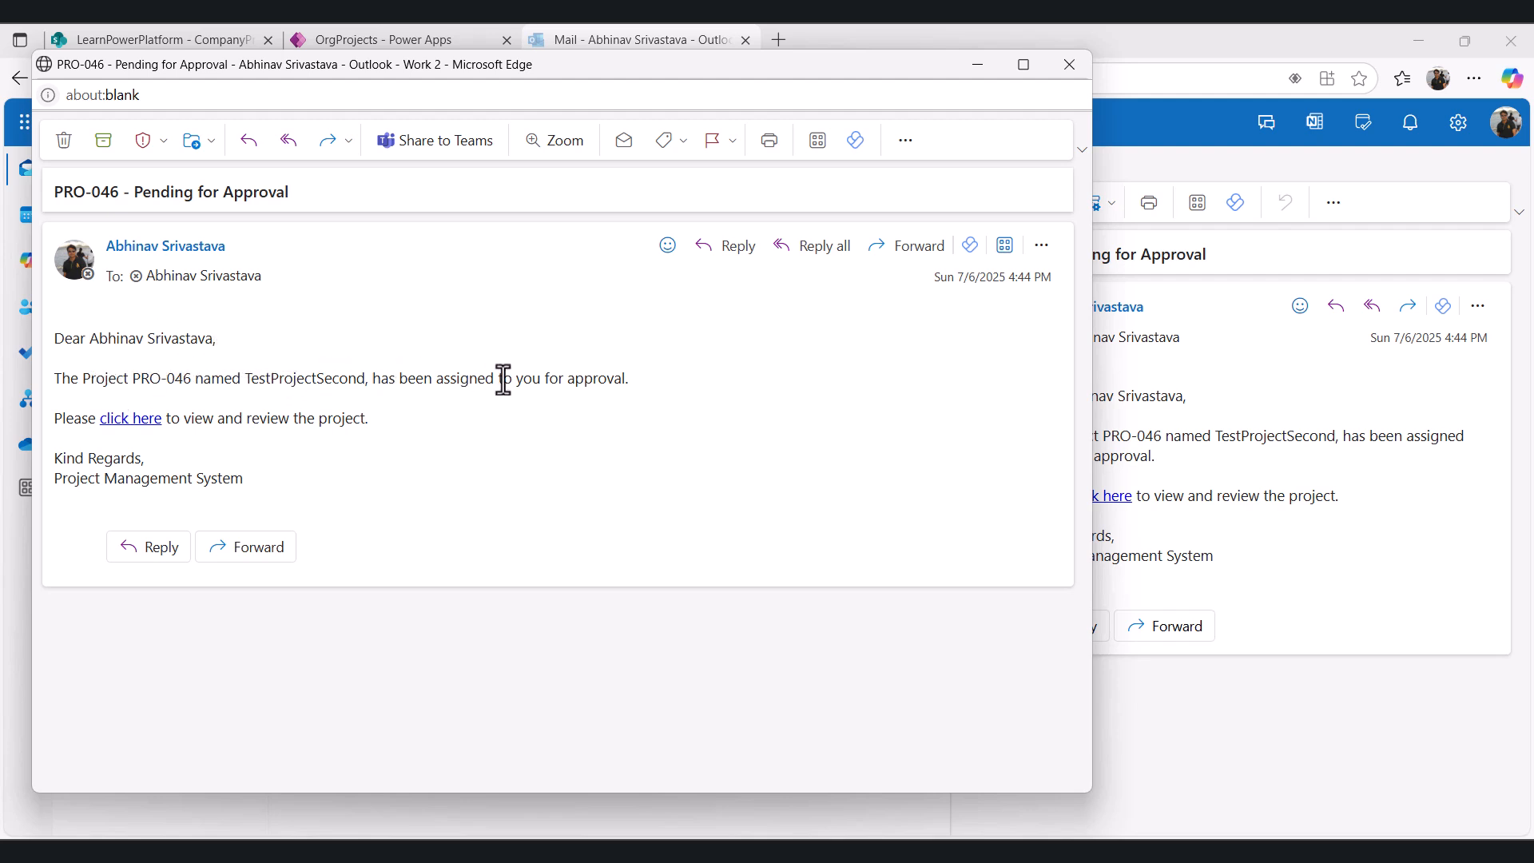
{"action": "left_click", "coordinate": [128, 422]}
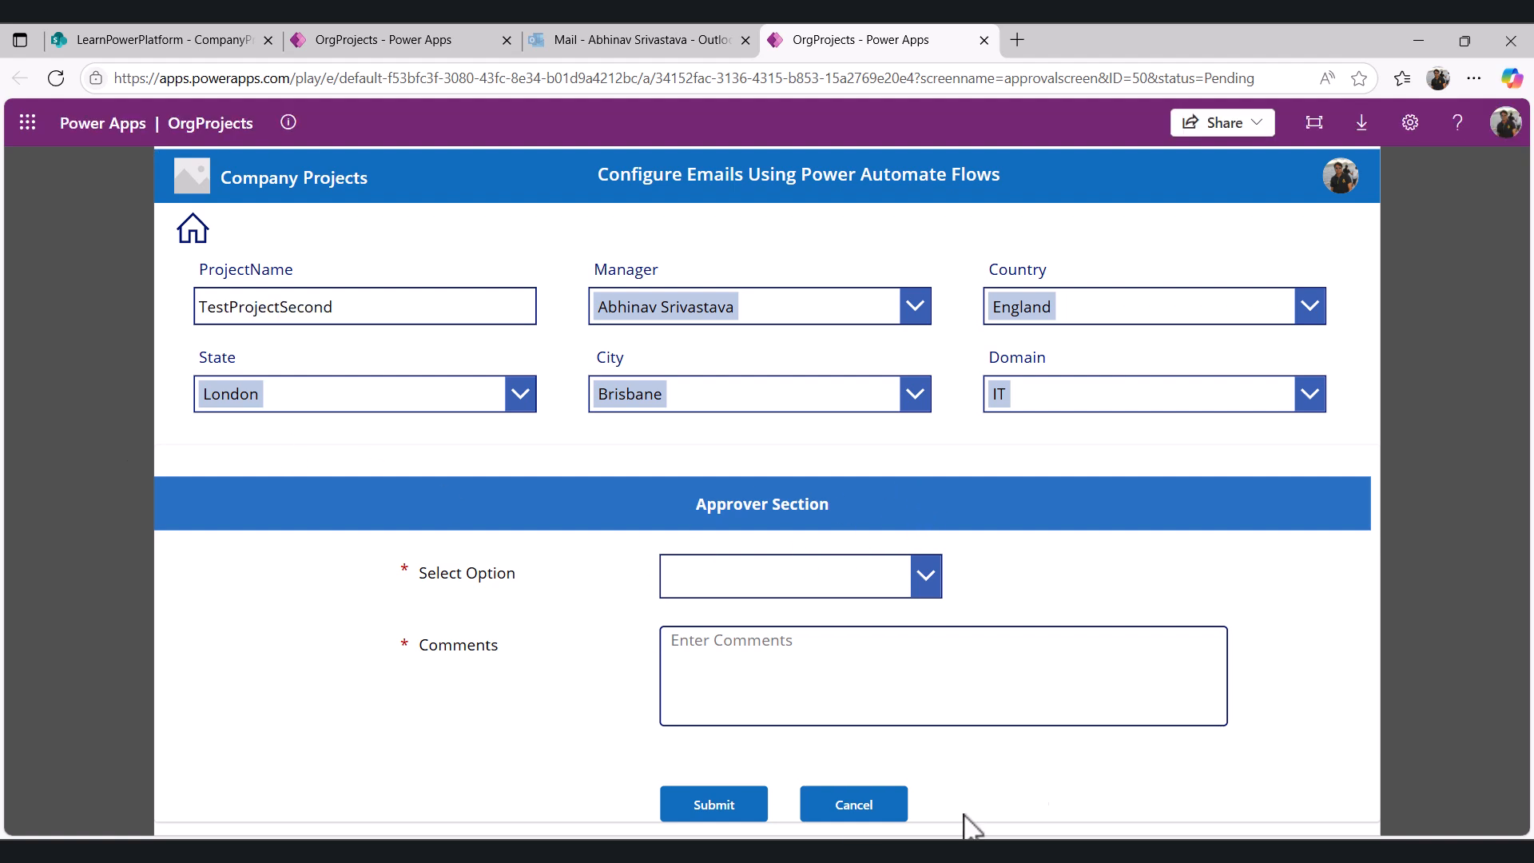
- Return to the project list tab and refresh it to show the new project
{"action": "left_click", "coordinate": [759, 571]}
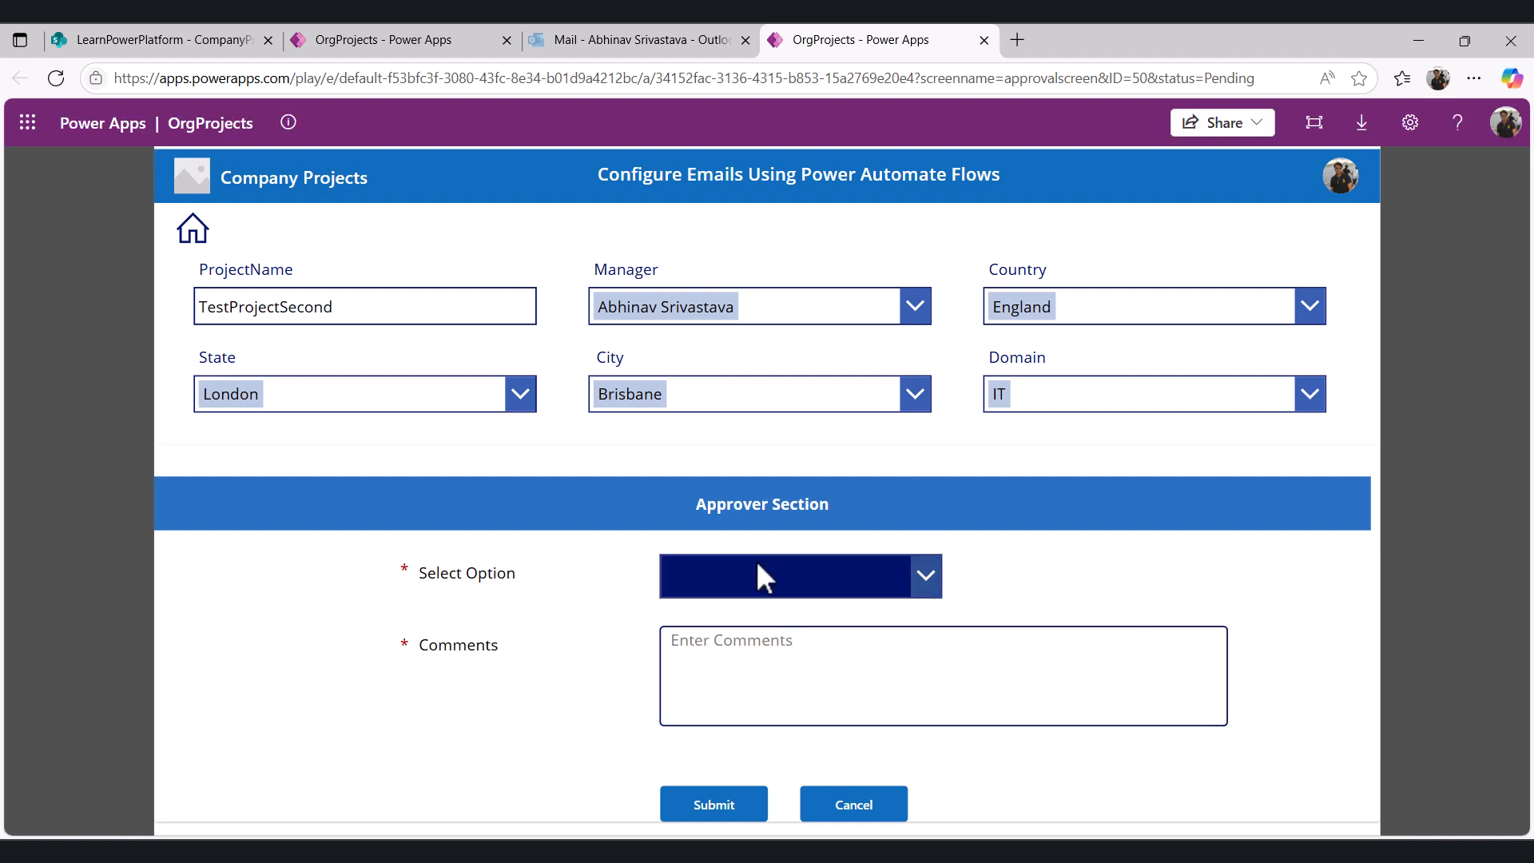
{"action": "left_click", "coordinate": [1063, 600]}
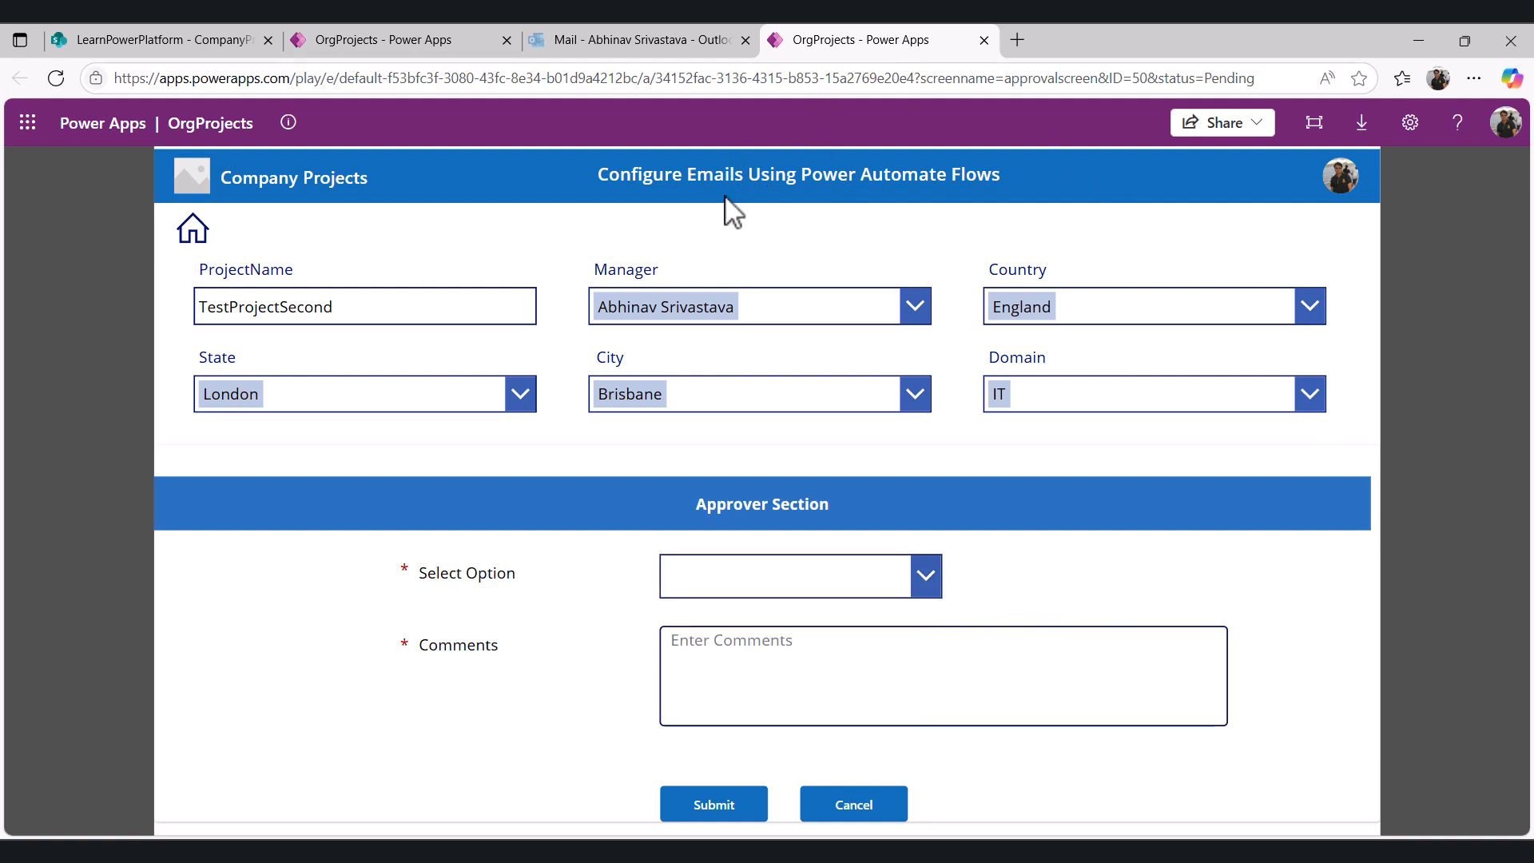
{"action": "left_click", "coordinate": [376, 40]}
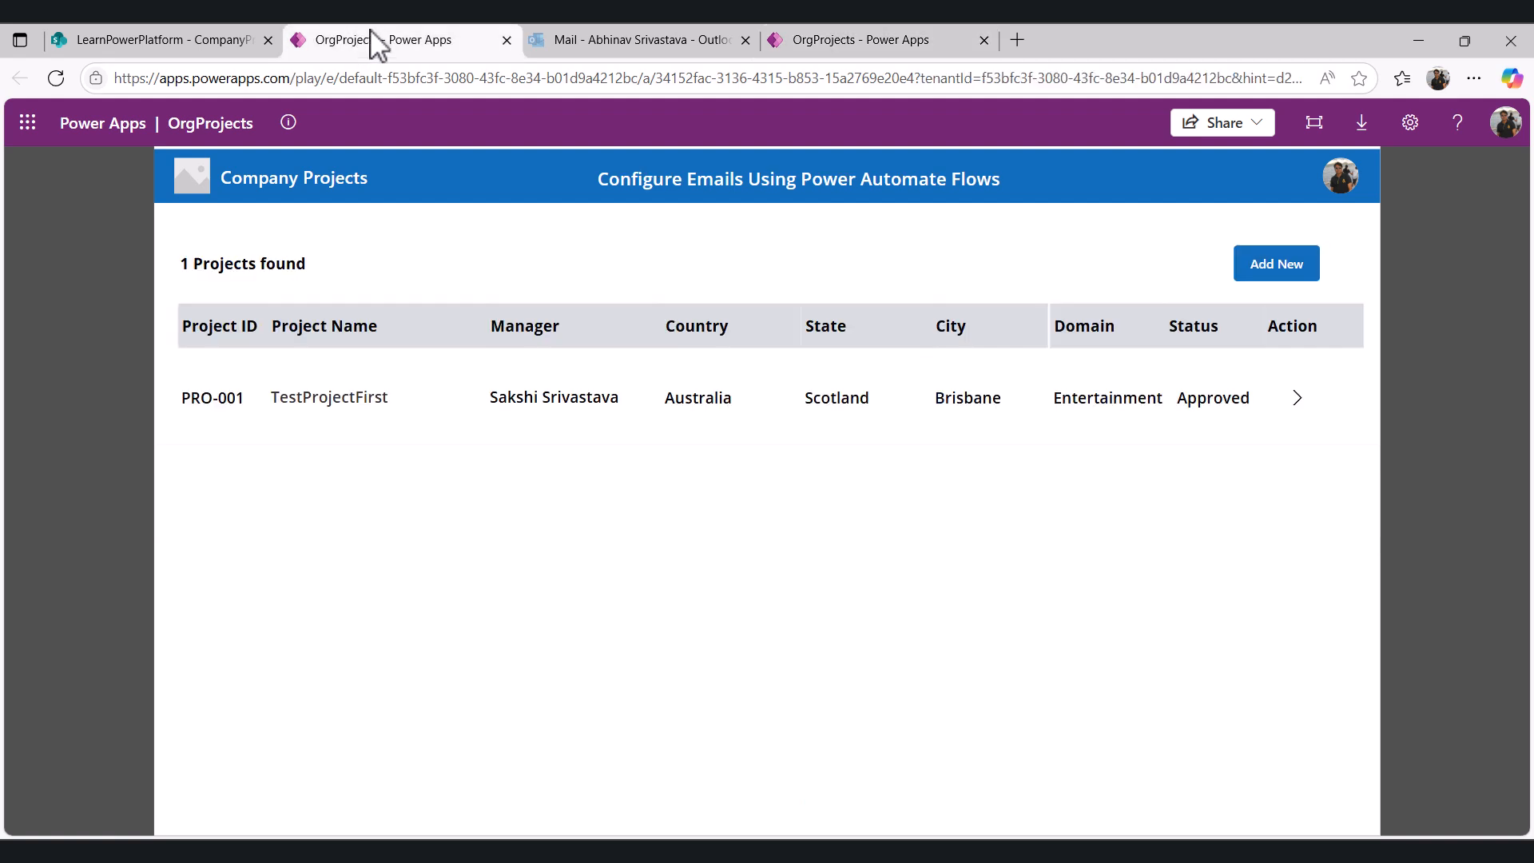
{"action": "left_click", "coordinate": [50, 83]}
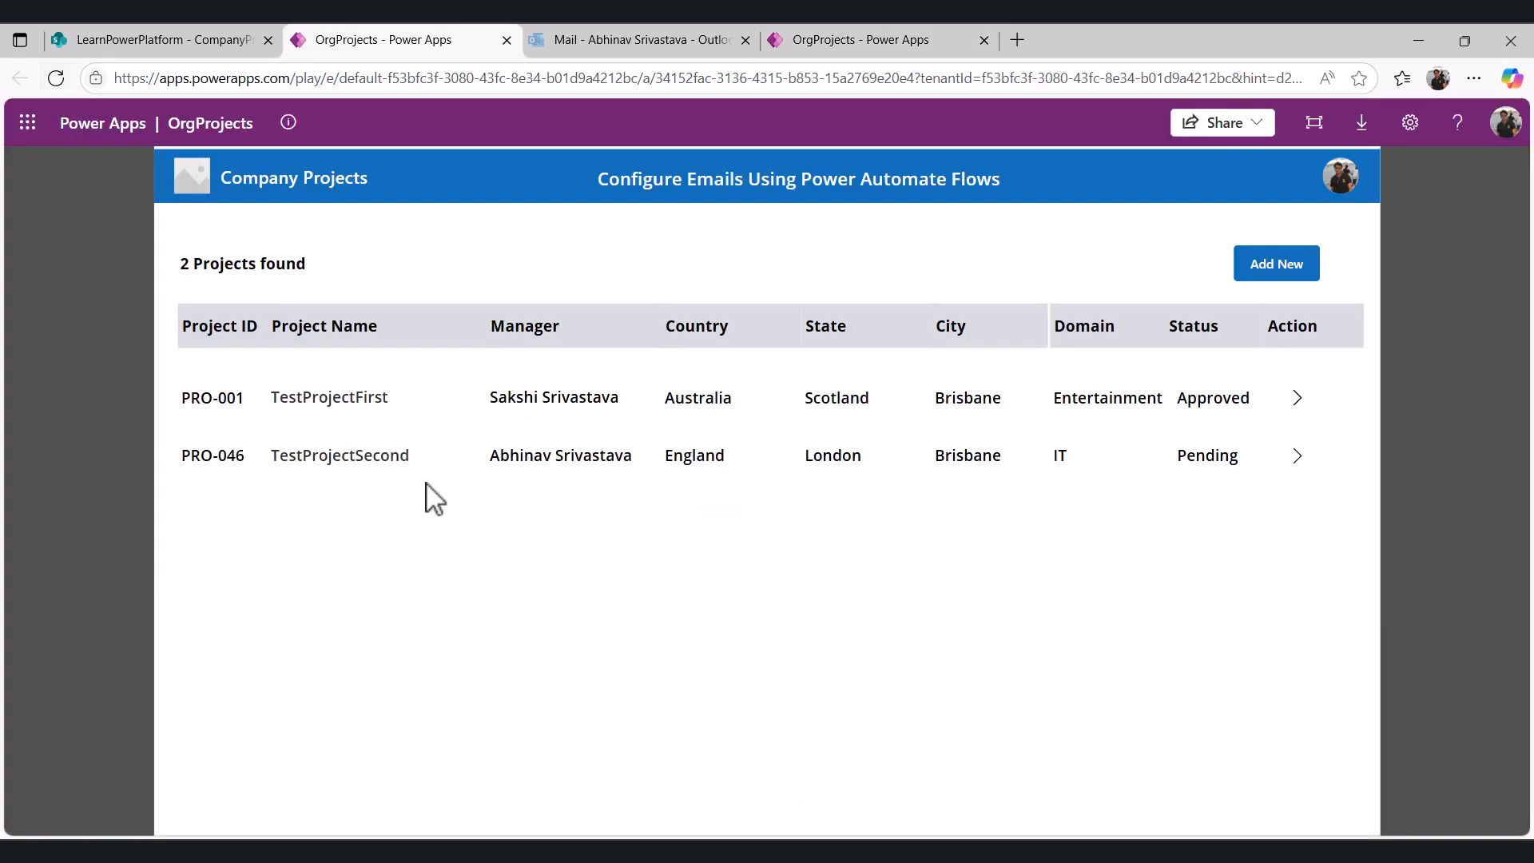
- Open PRO-046, choose Reject, comment "Domain selected is incorrect" and submit the decision
{"action": "left_click", "coordinate": [1299, 458]}
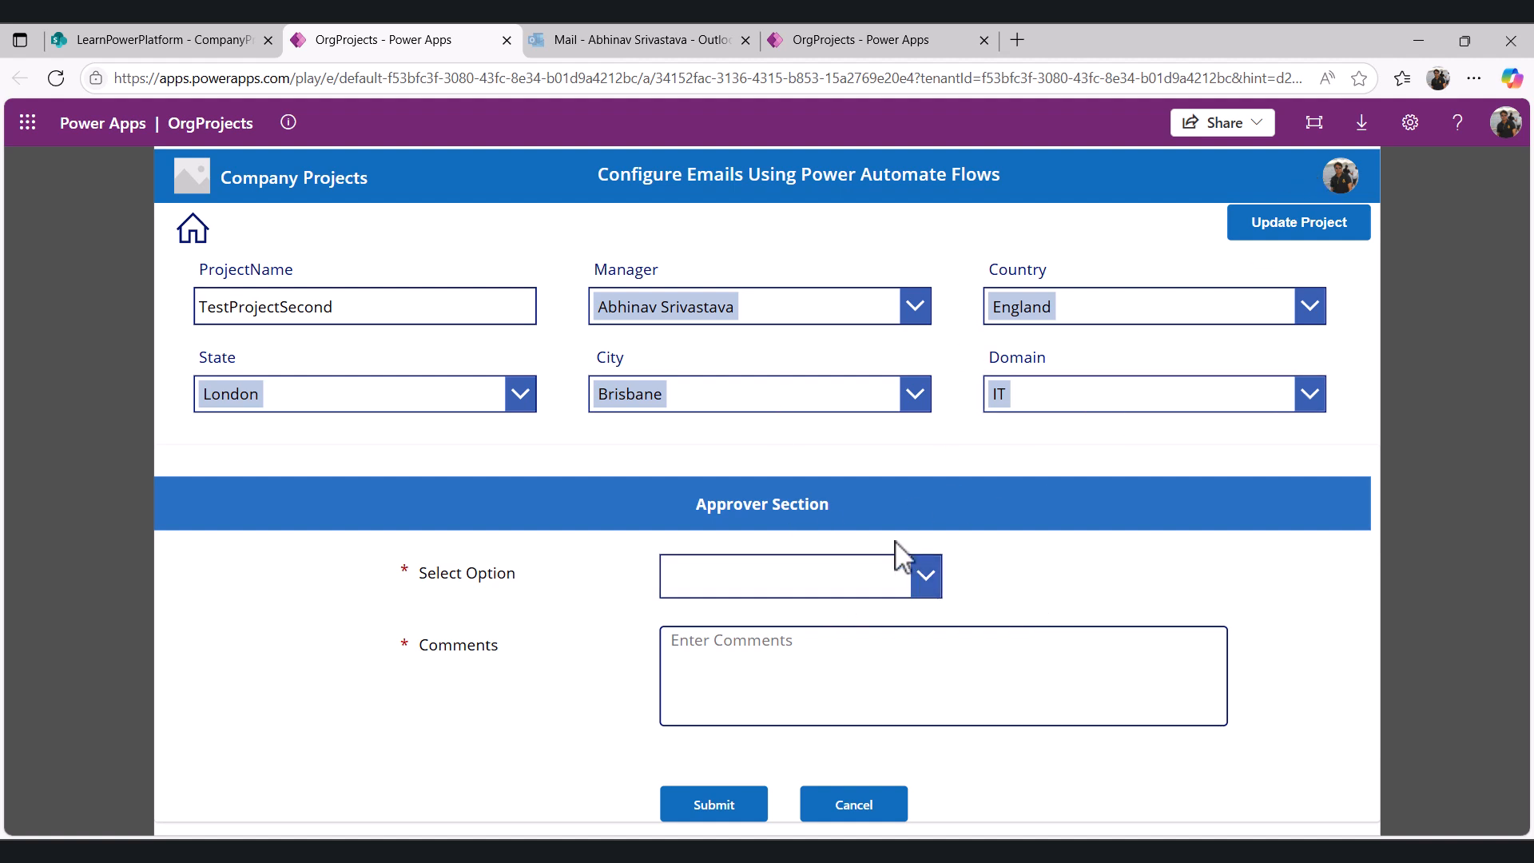
{"action": "left_click", "coordinate": [807, 574]}
{"action": "left_click", "coordinate": [692, 696]}
{"action": "left_click", "coordinate": [708, 659]}
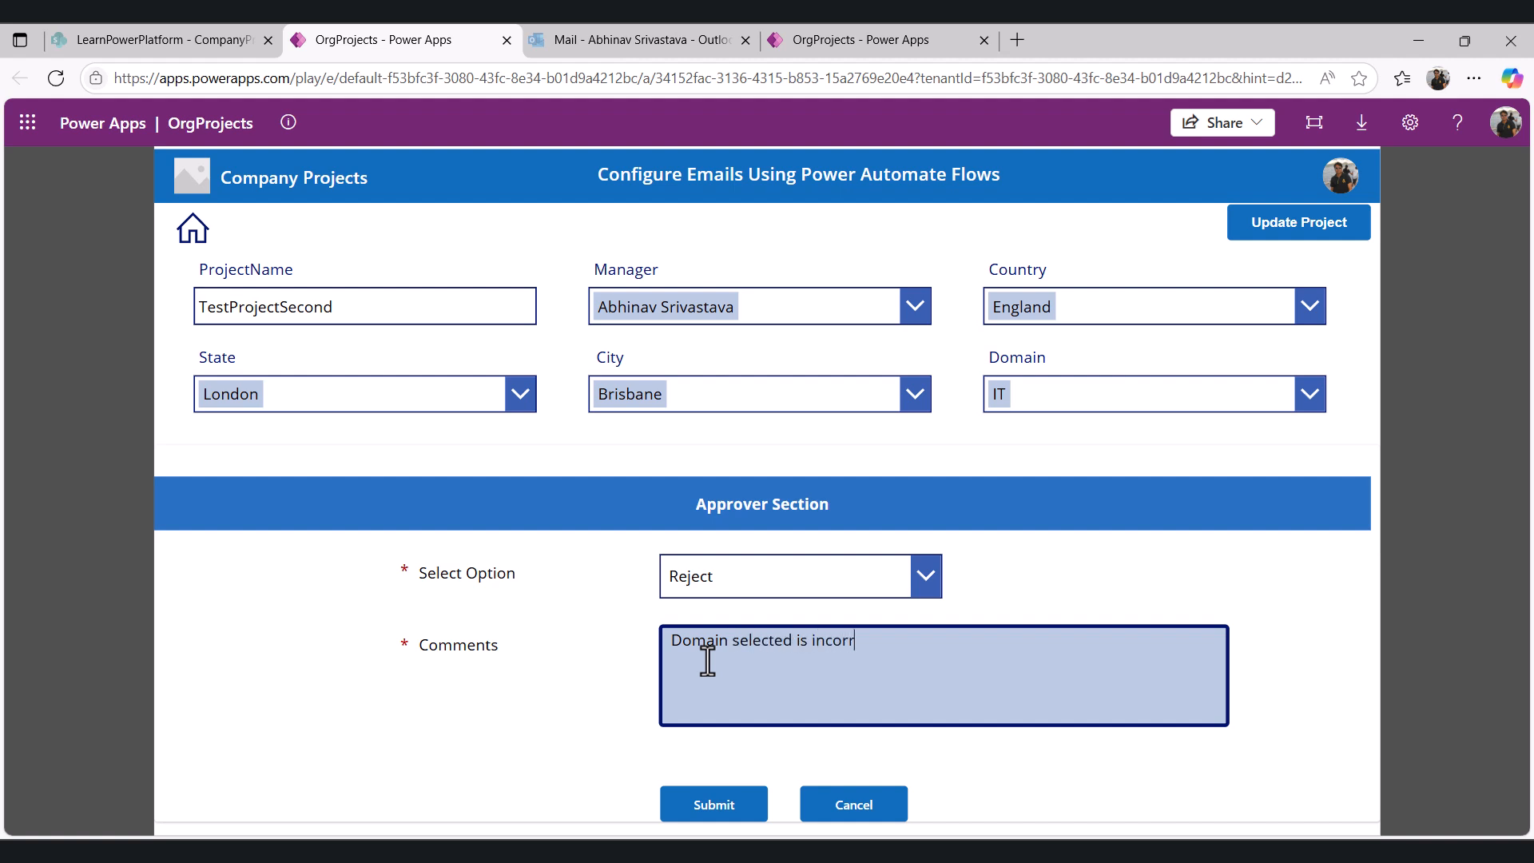
{"action": "left_click", "coordinate": [708, 816]}
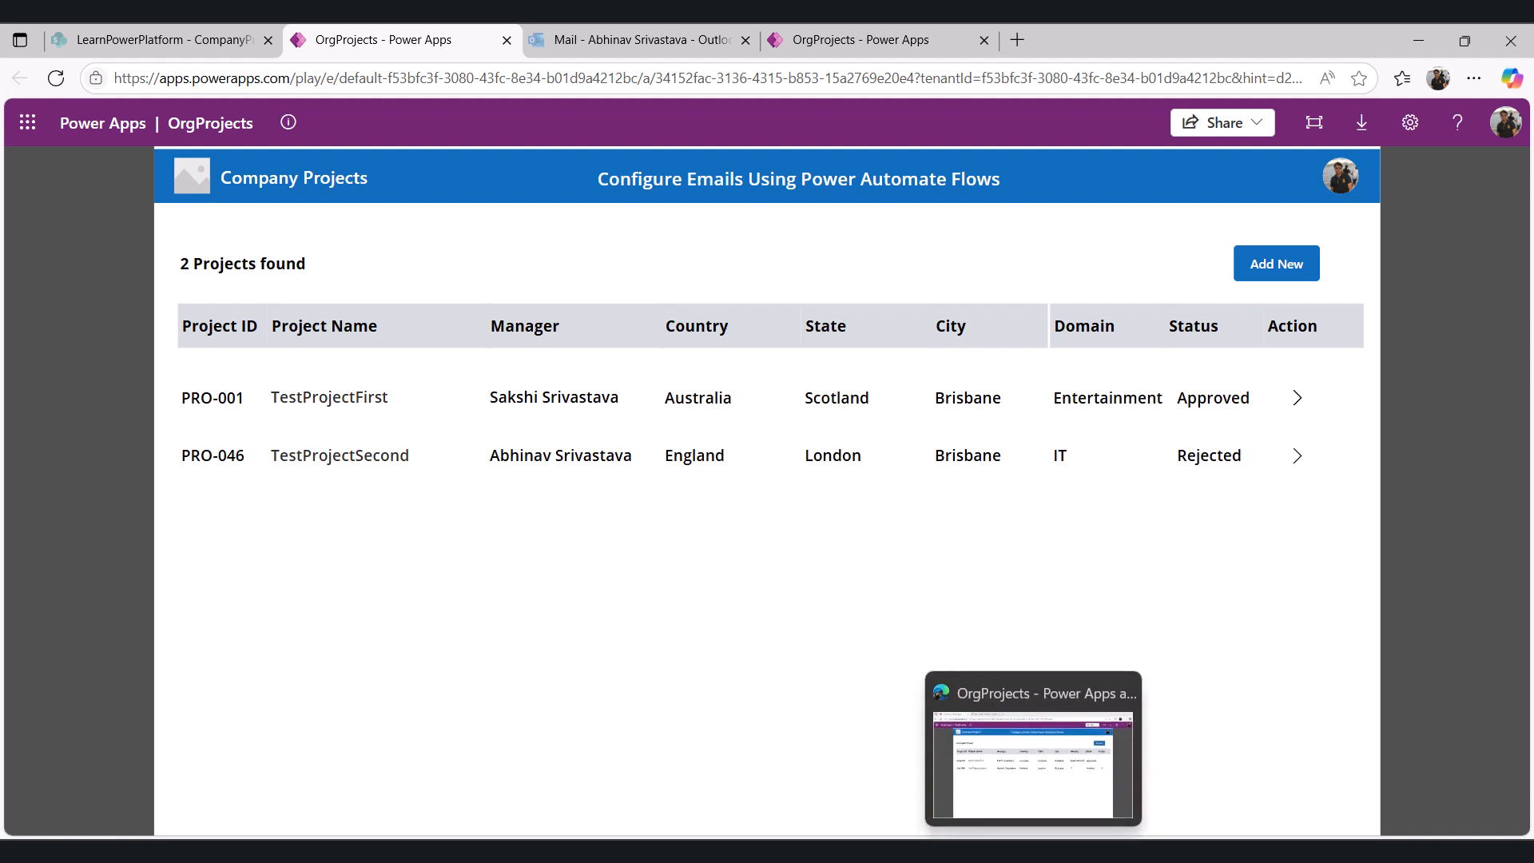
- Switch to the creator's browser window and refresh the project list
{"action": "left_click", "coordinate": [1023, 809]}
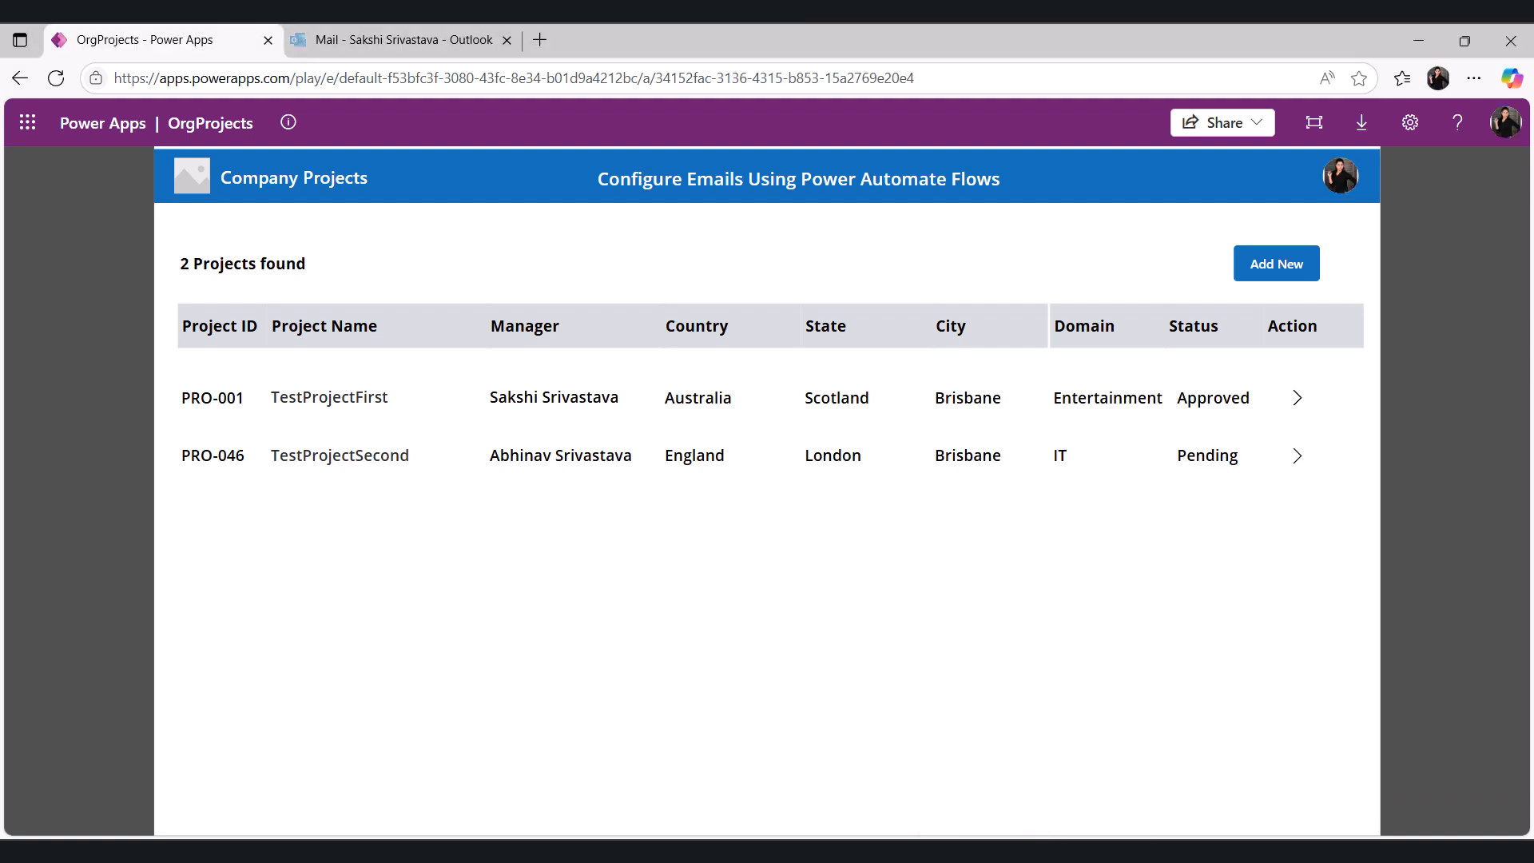
{"action": "left_click", "coordinate": [56, 78]}
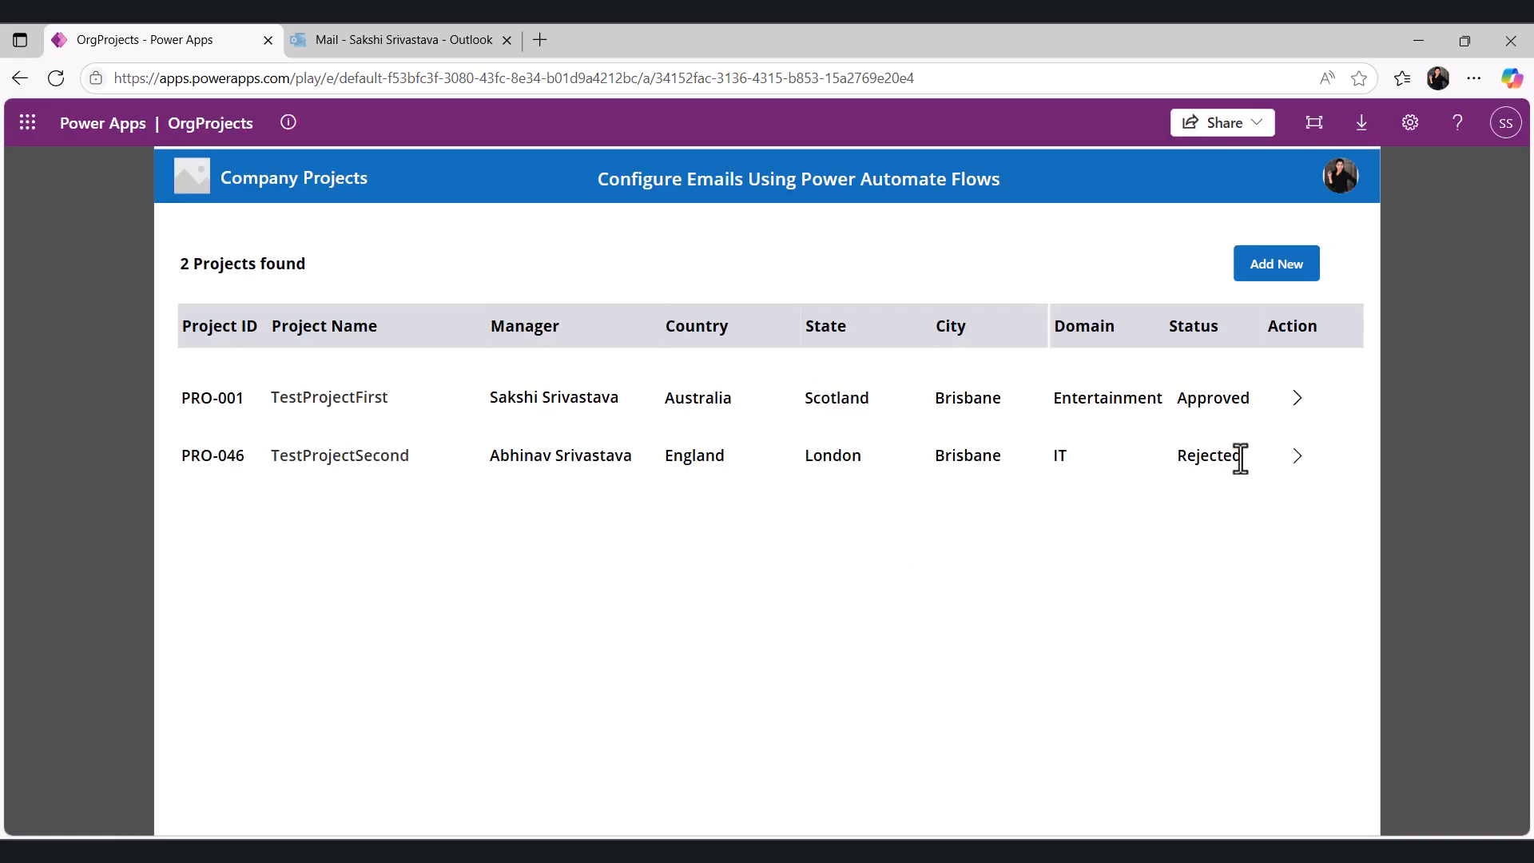
- Refresh the creator's mailbox, open the PRO-046 rejection email and highlight the rejection reason
{"action": "left_click", "coordinate": [382, 50]}
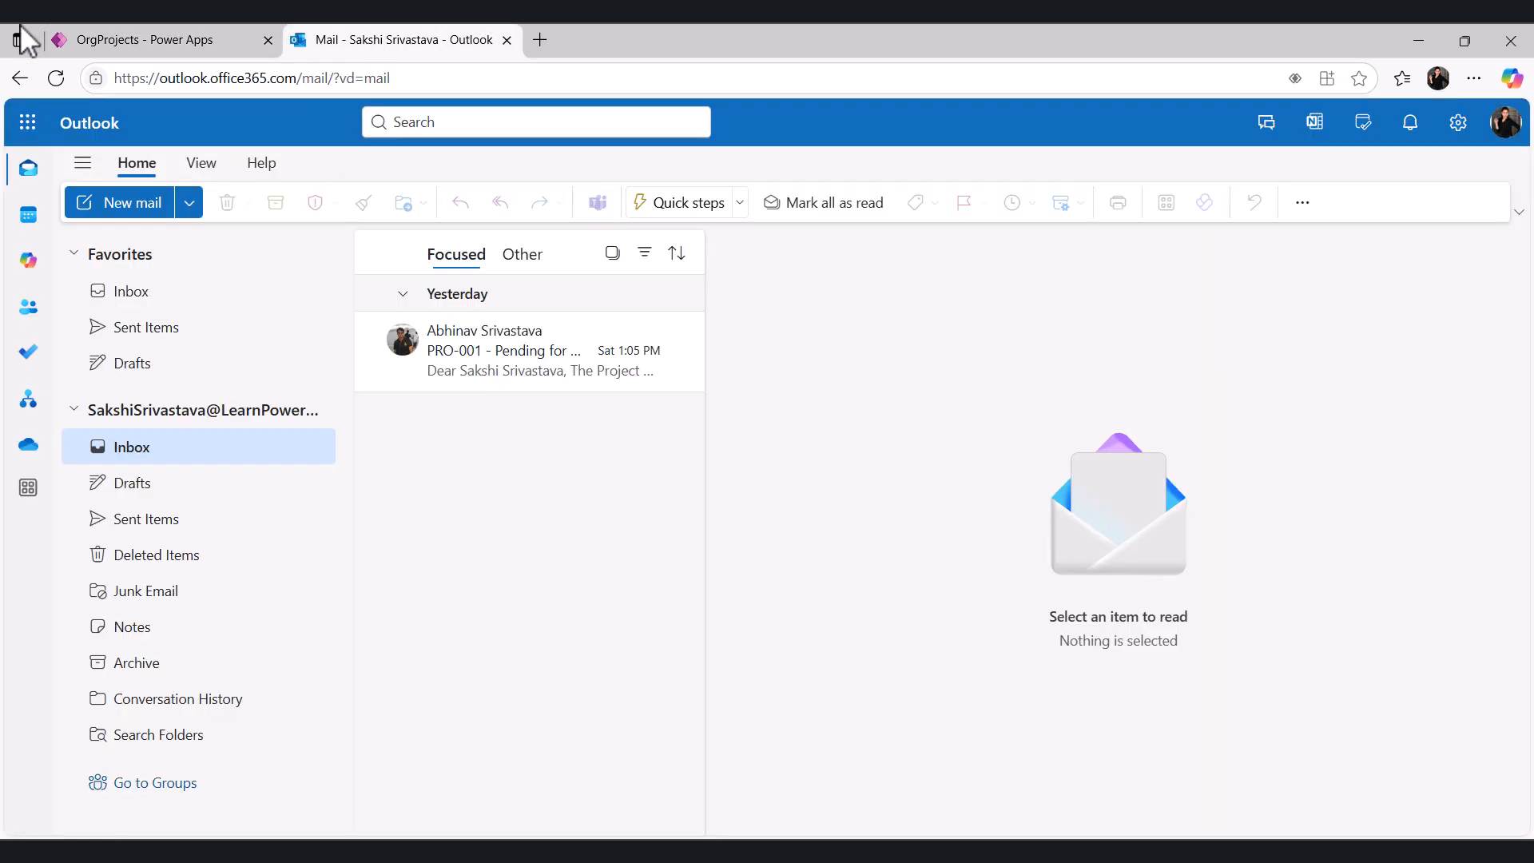
{"action": "left_click", "coordinate": [58, 79]}
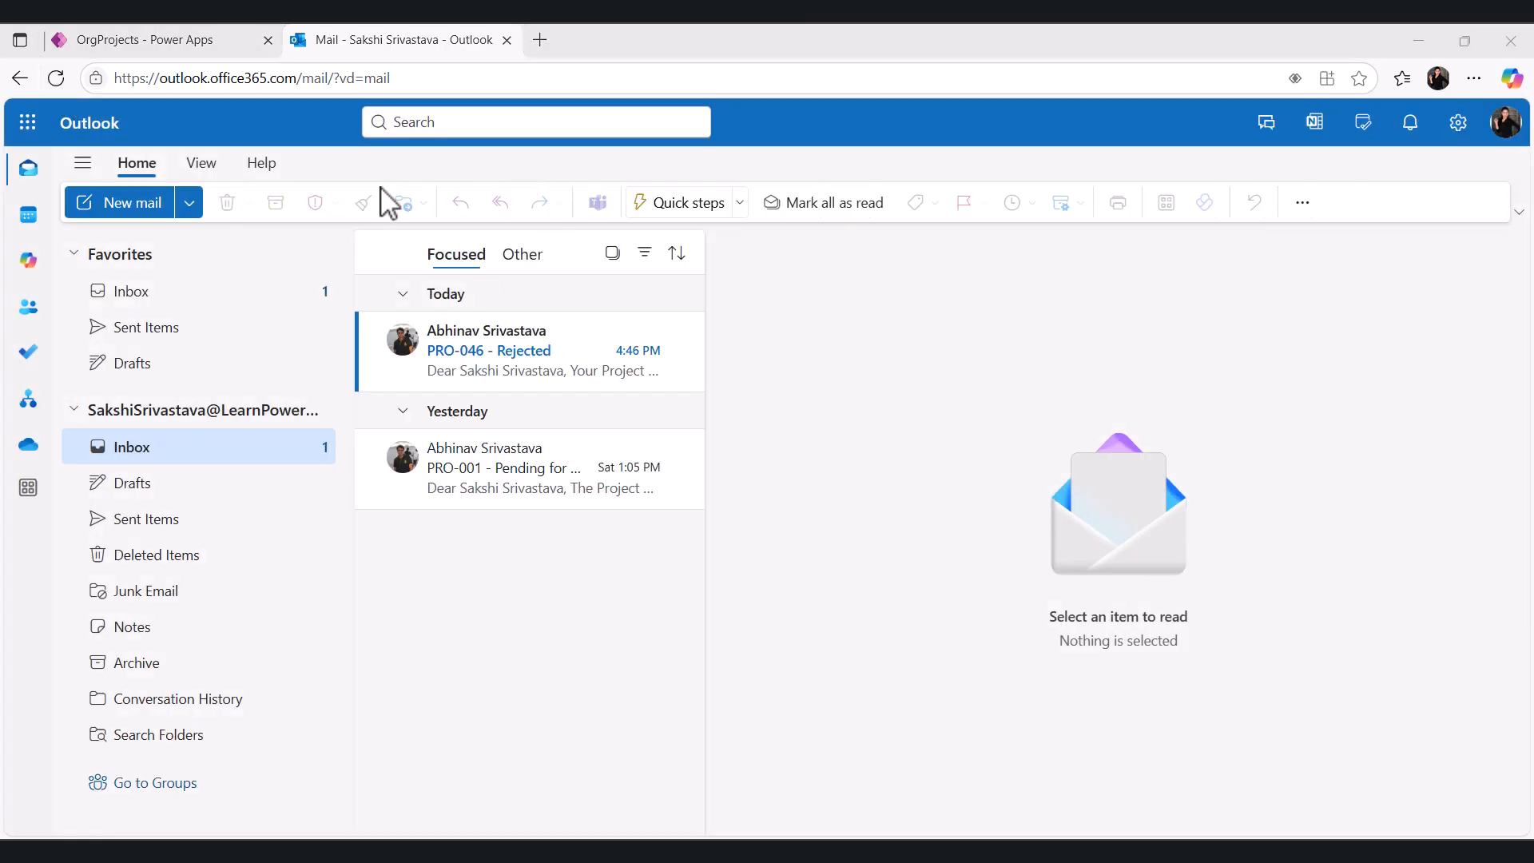
{"action": "double_click", "coordinate": [502, 364]}
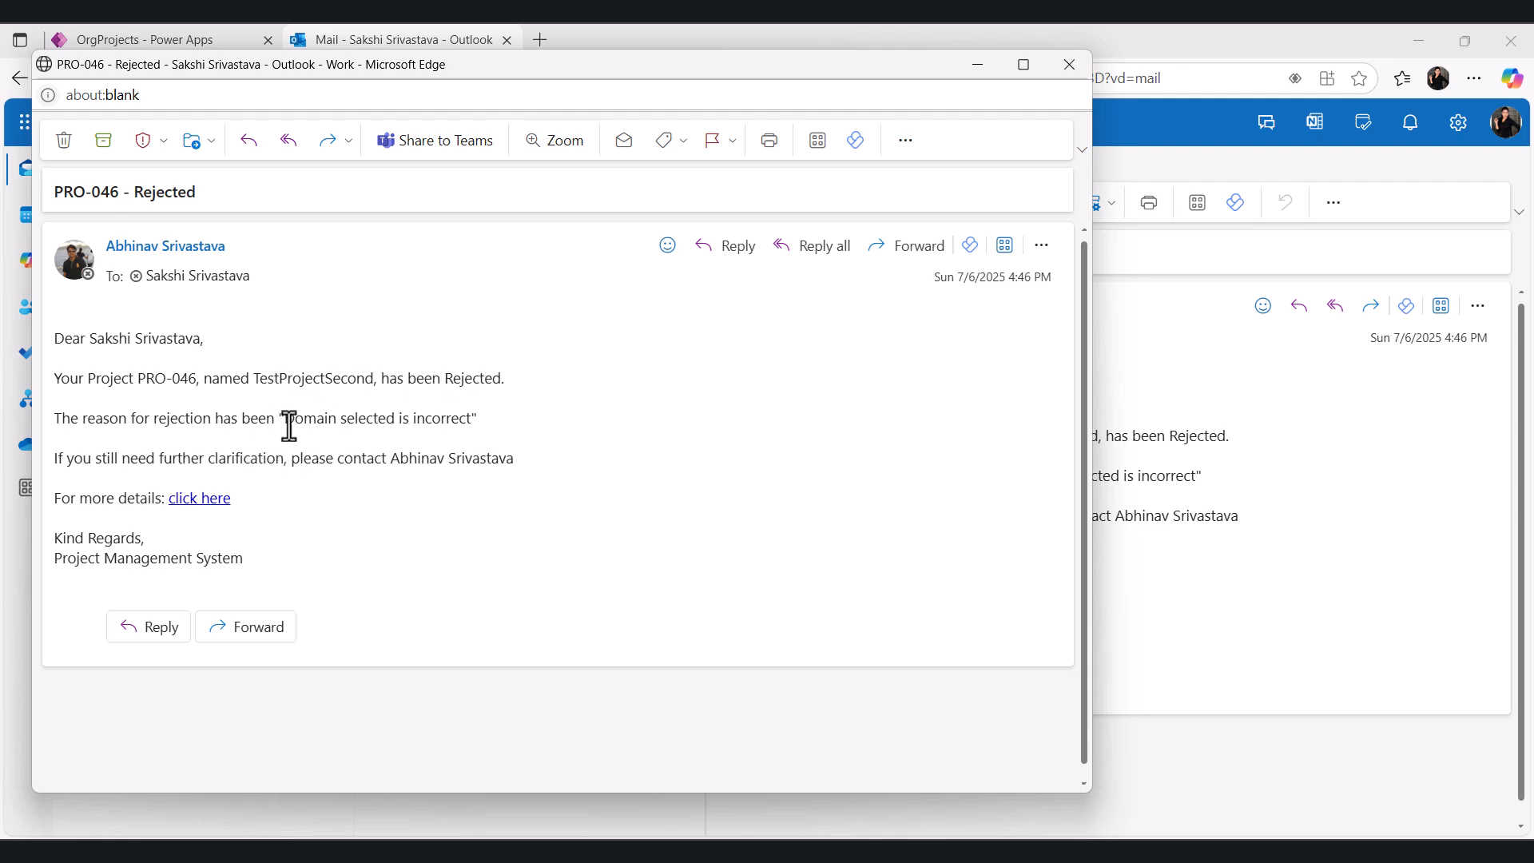
{"action": "left_click_drag", "start_coordinate": [287, 421], "coordinate": [480, 442]}
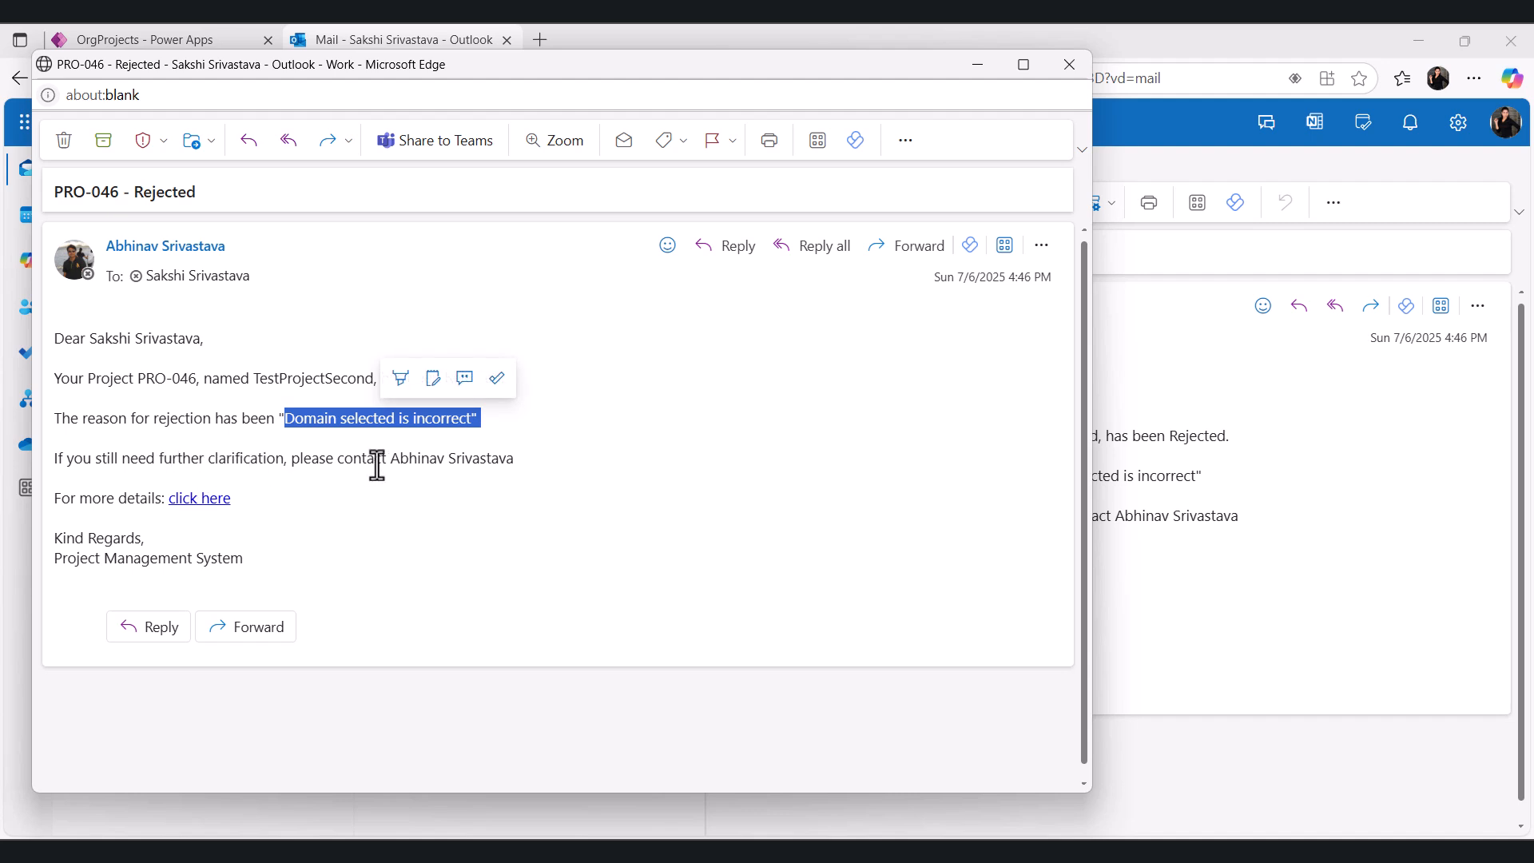
- Follow the rejection email's link to view the rejected project, then return to the mailbox
{"action": "left_click", "coordinate": [203, 501]}
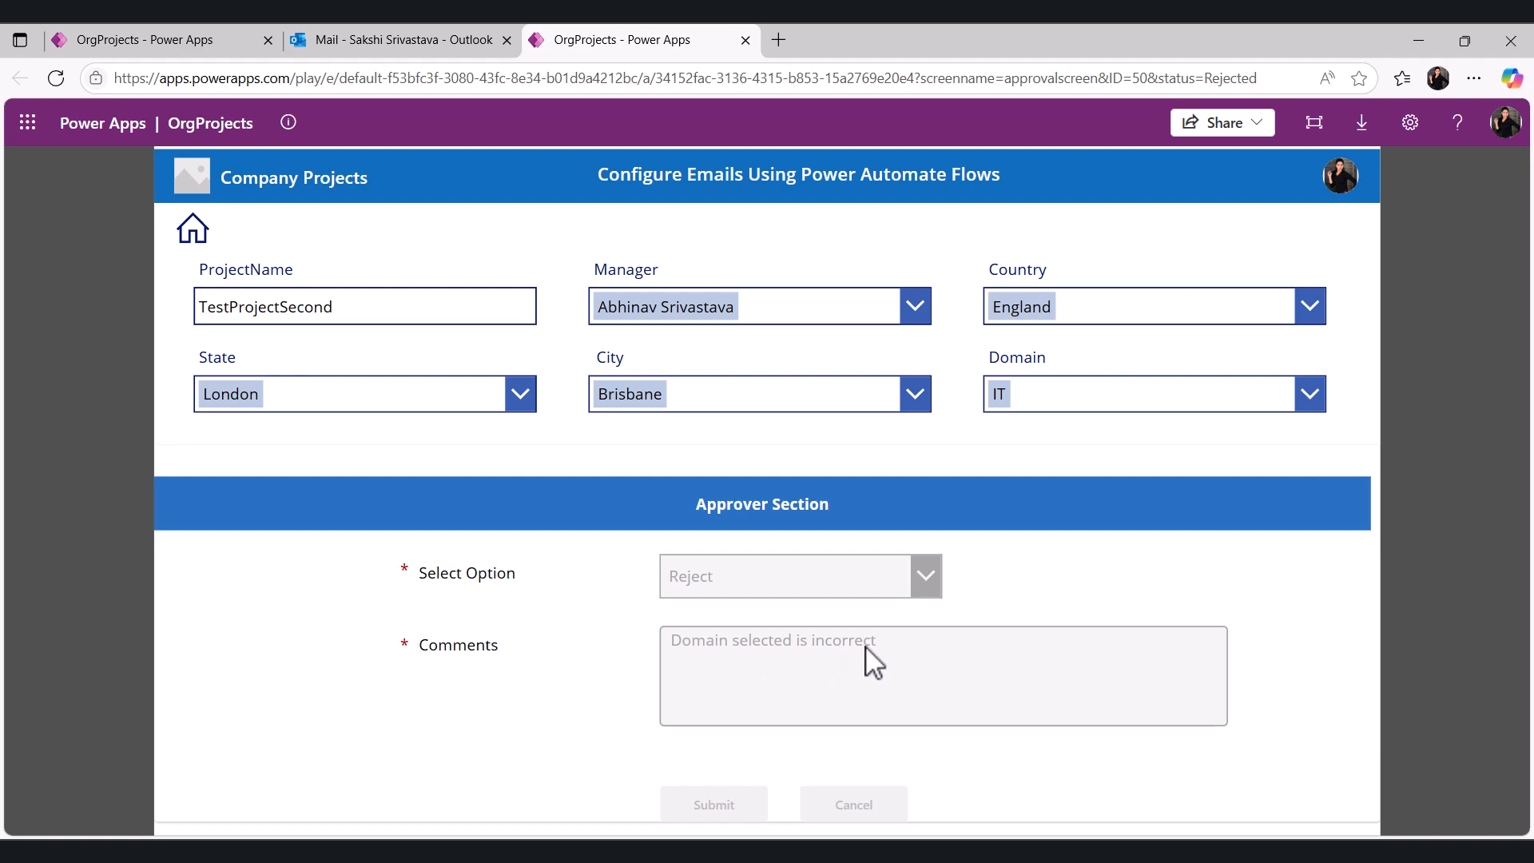
{"action": "left_click", "coordinate": [429, 32]}
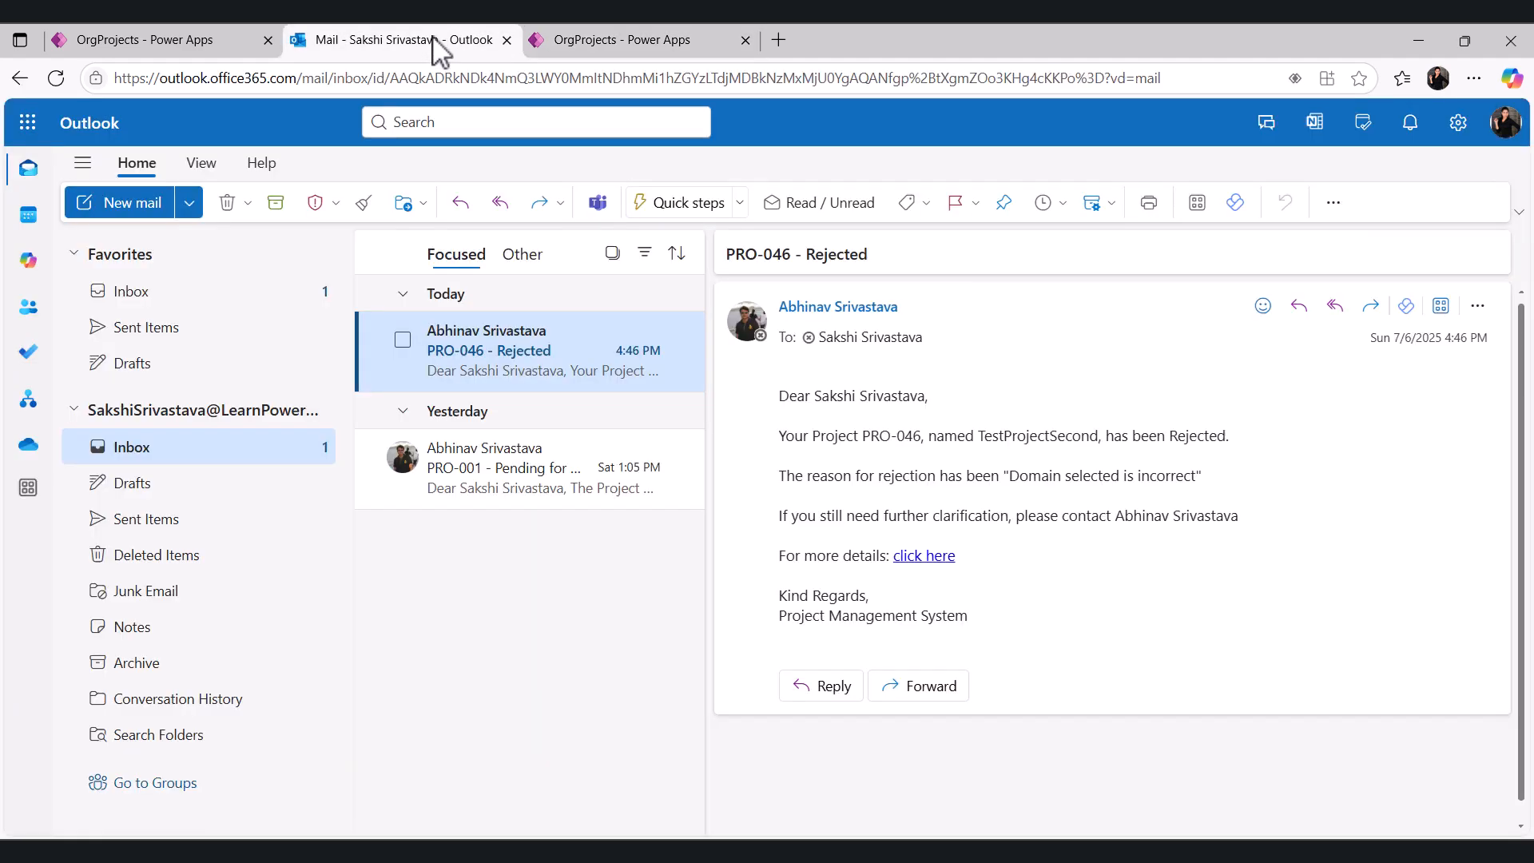
- Reopen the rejection email, select its whole body text, and minimize the email window
{"action": "double_click", "coordinate": [511, 368]}
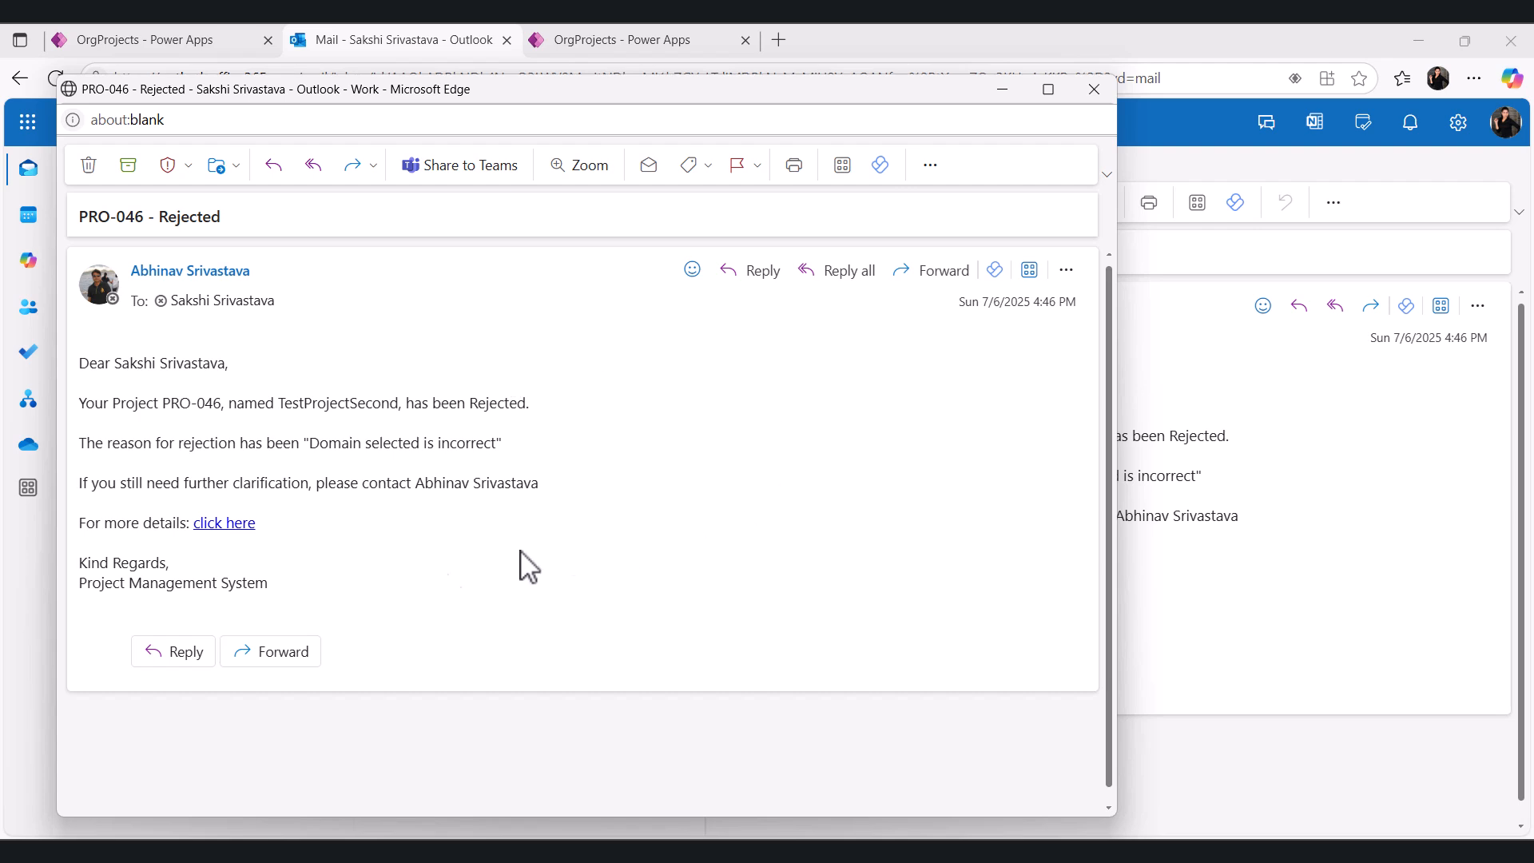
{"action": "left_click_drag", "start_coordinate": [286, 587], "coordinate": [80, 363]}
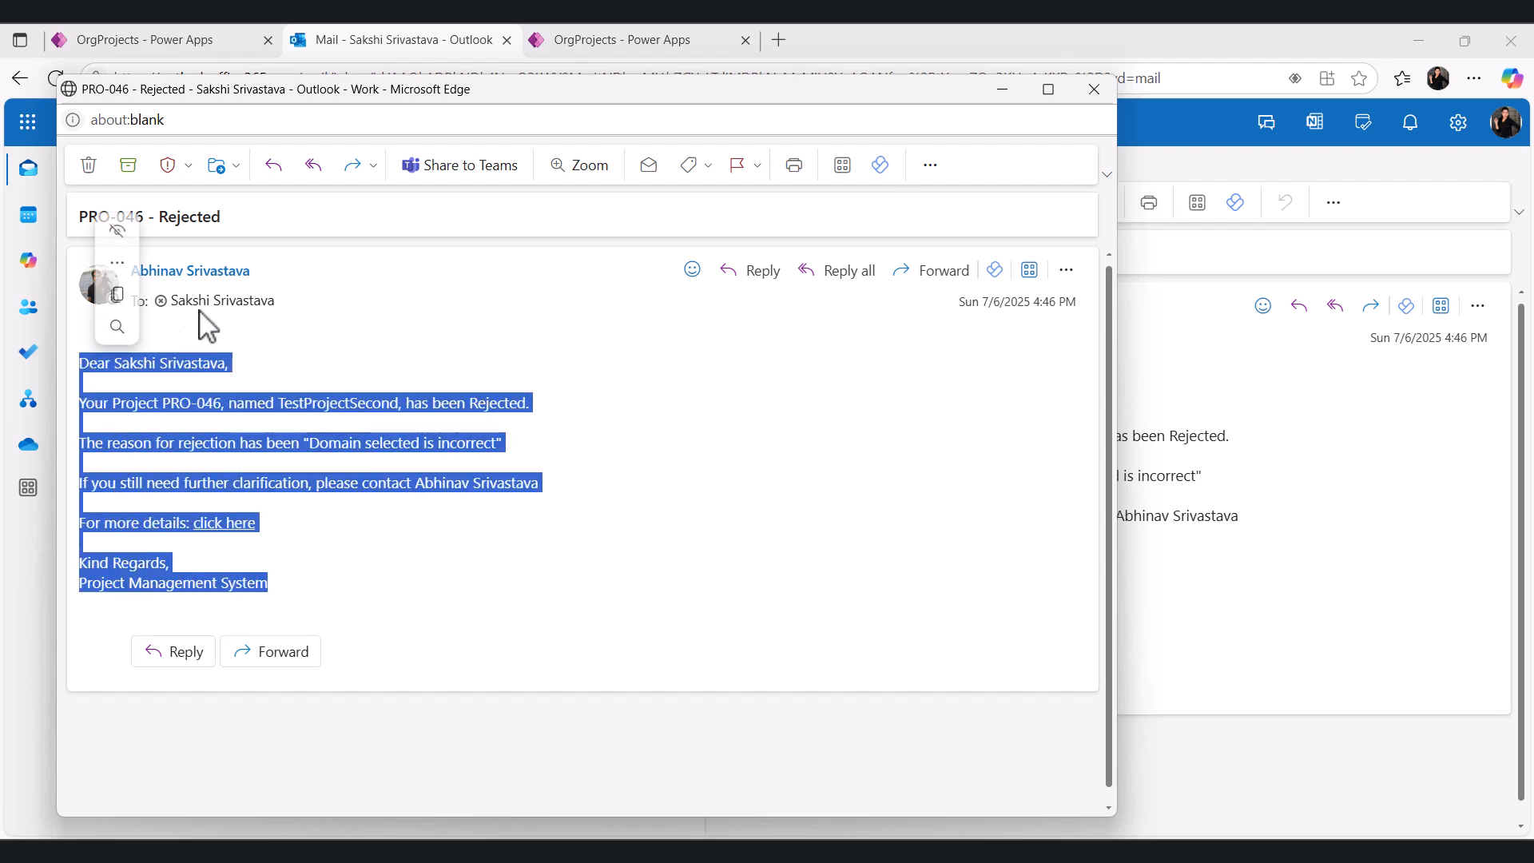
{"action": "left_click", "coordinate": [154, 294]}
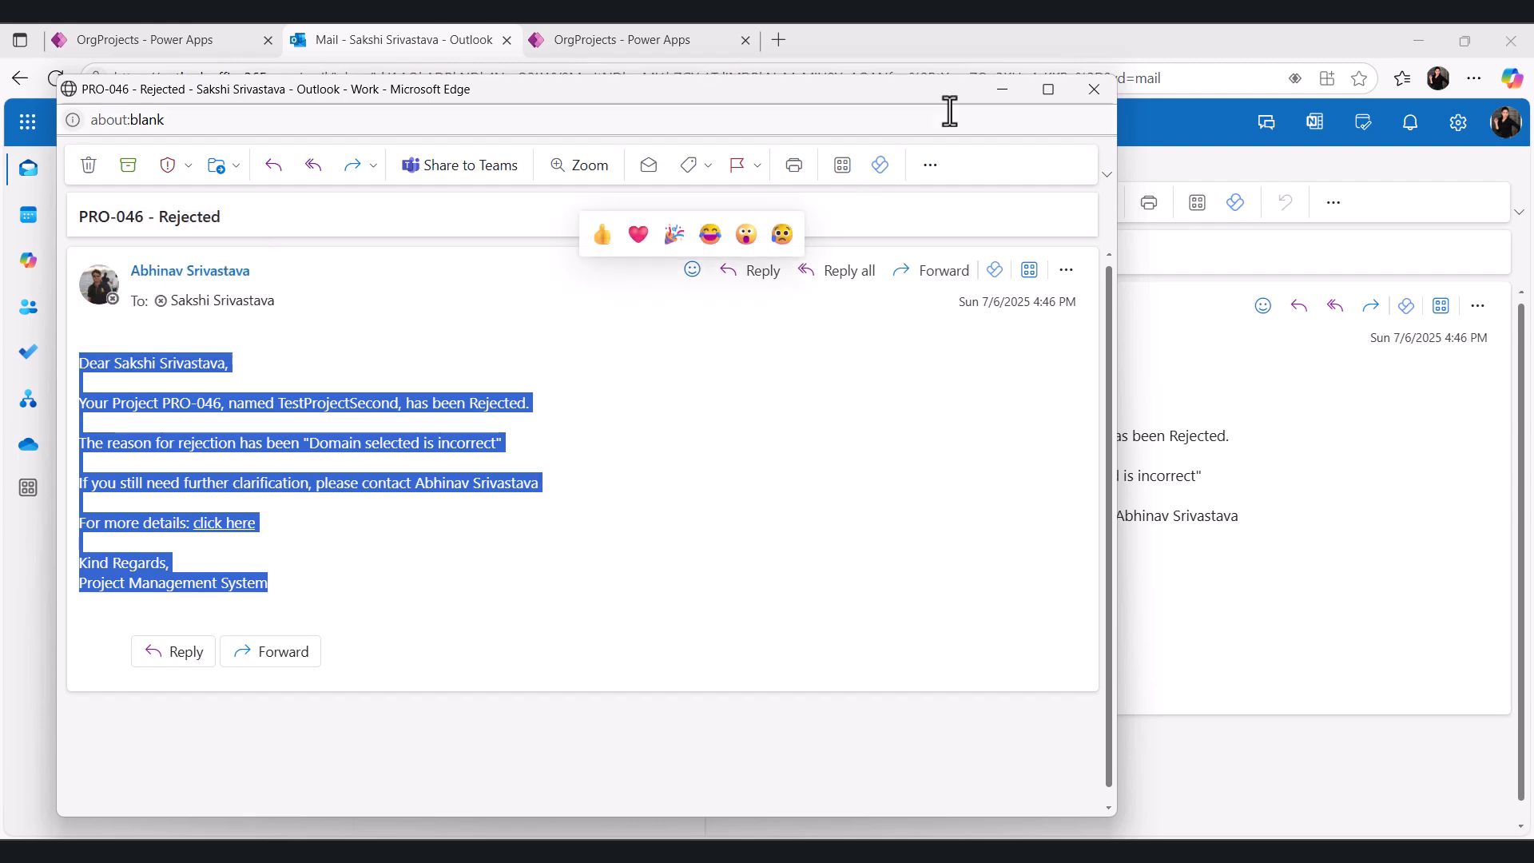
{"action": "left_click", "coordinate": [1002, 89]}
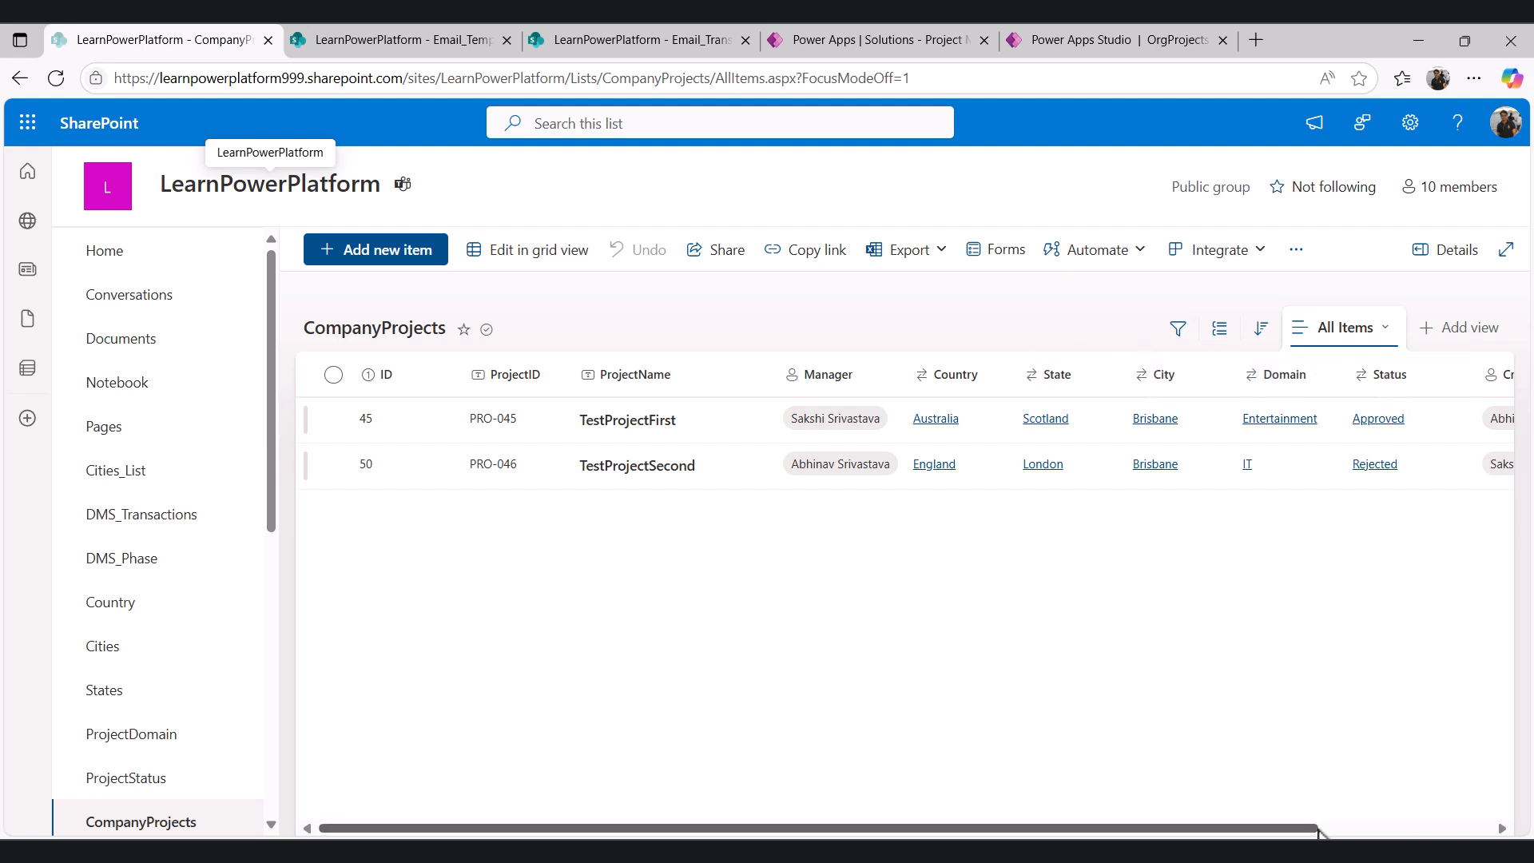
- Open the Email_Template list on the SharePoint site
{"action": "scroll", "coordinate": [256, 695], "scroll_direction": "down", "scroll_amount": 3}
{"action": "scroll", "coordinate": [240, 719], "scroll_direction": "down", "scroll_amount": 3}
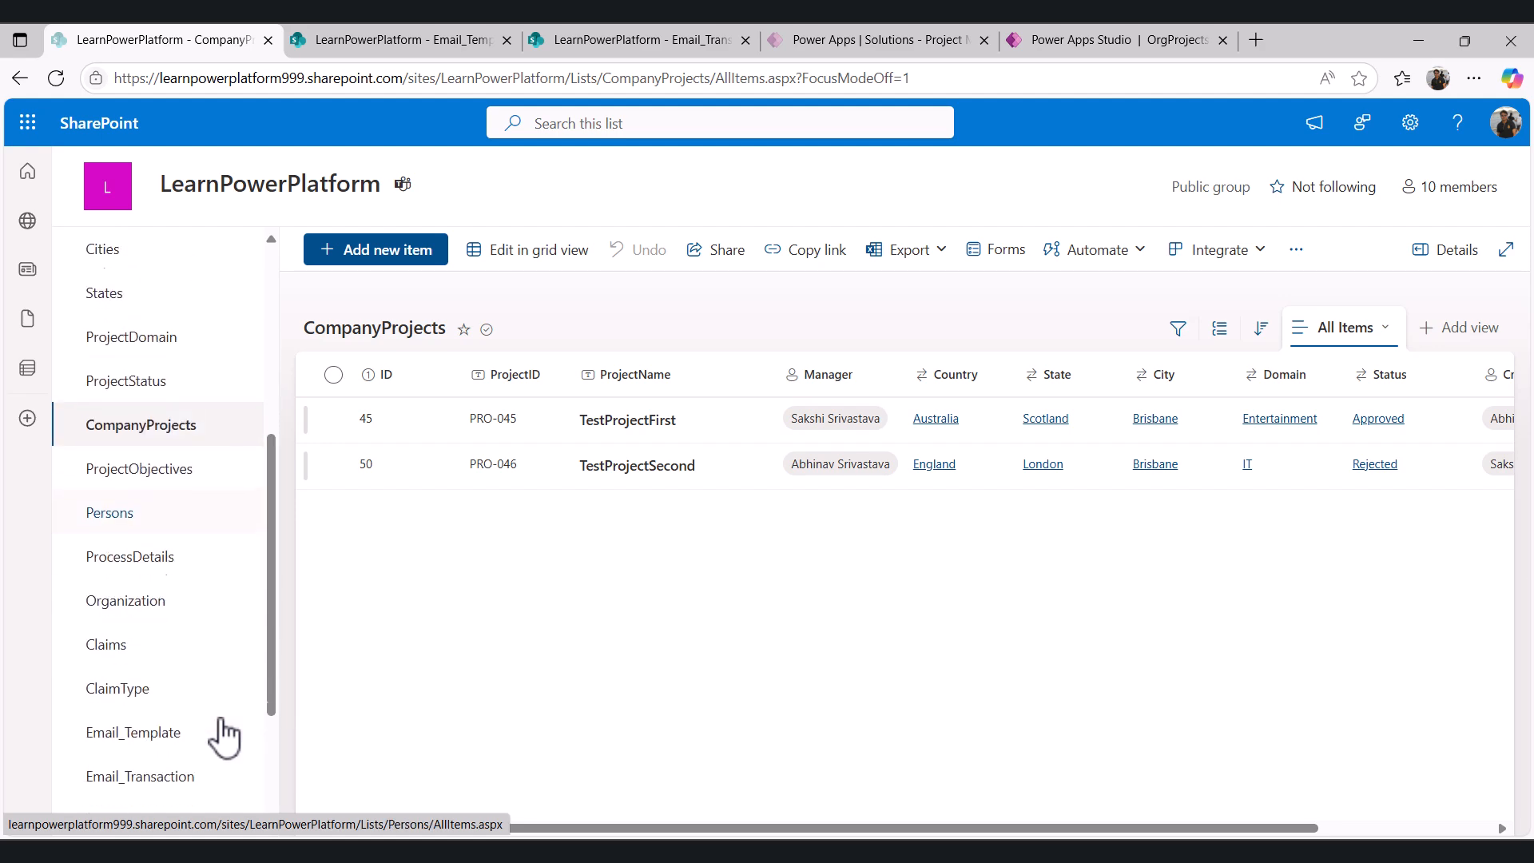
{"action": "left_click", "coordinate": [149, 733]}
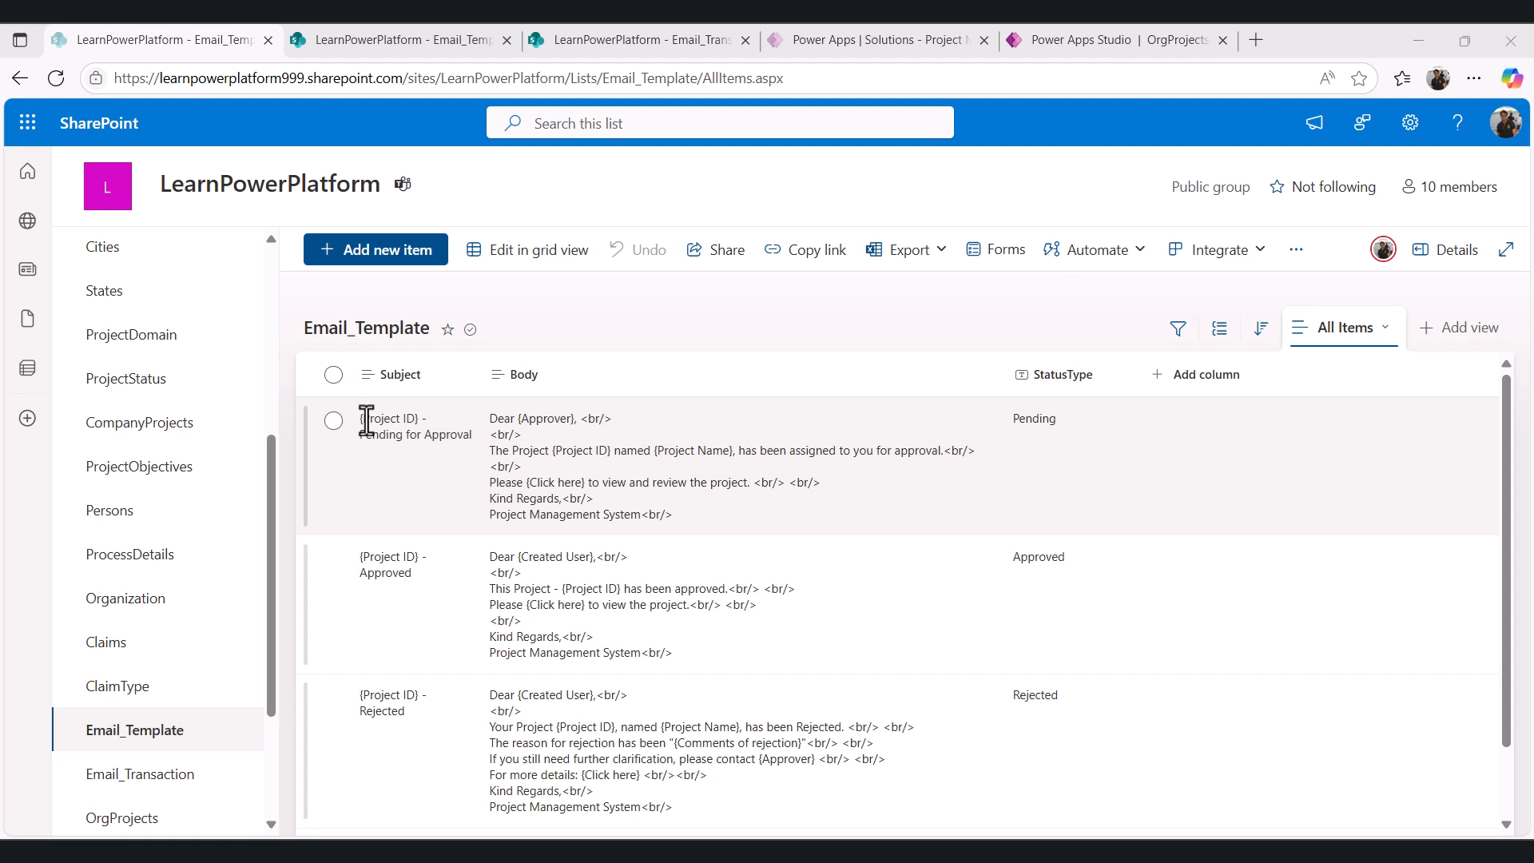
- Highlight the {Approver}, {Project Name} and {Click here} placeholders in the Pending for Approval template body
{"action": "left_click_drag", "start_coordinate": [367, 421], "coordinate": [415, 422]}
{"action": "left_click_drag", "start_coordinate": [520, 419], "coordinate": [567, 419]}
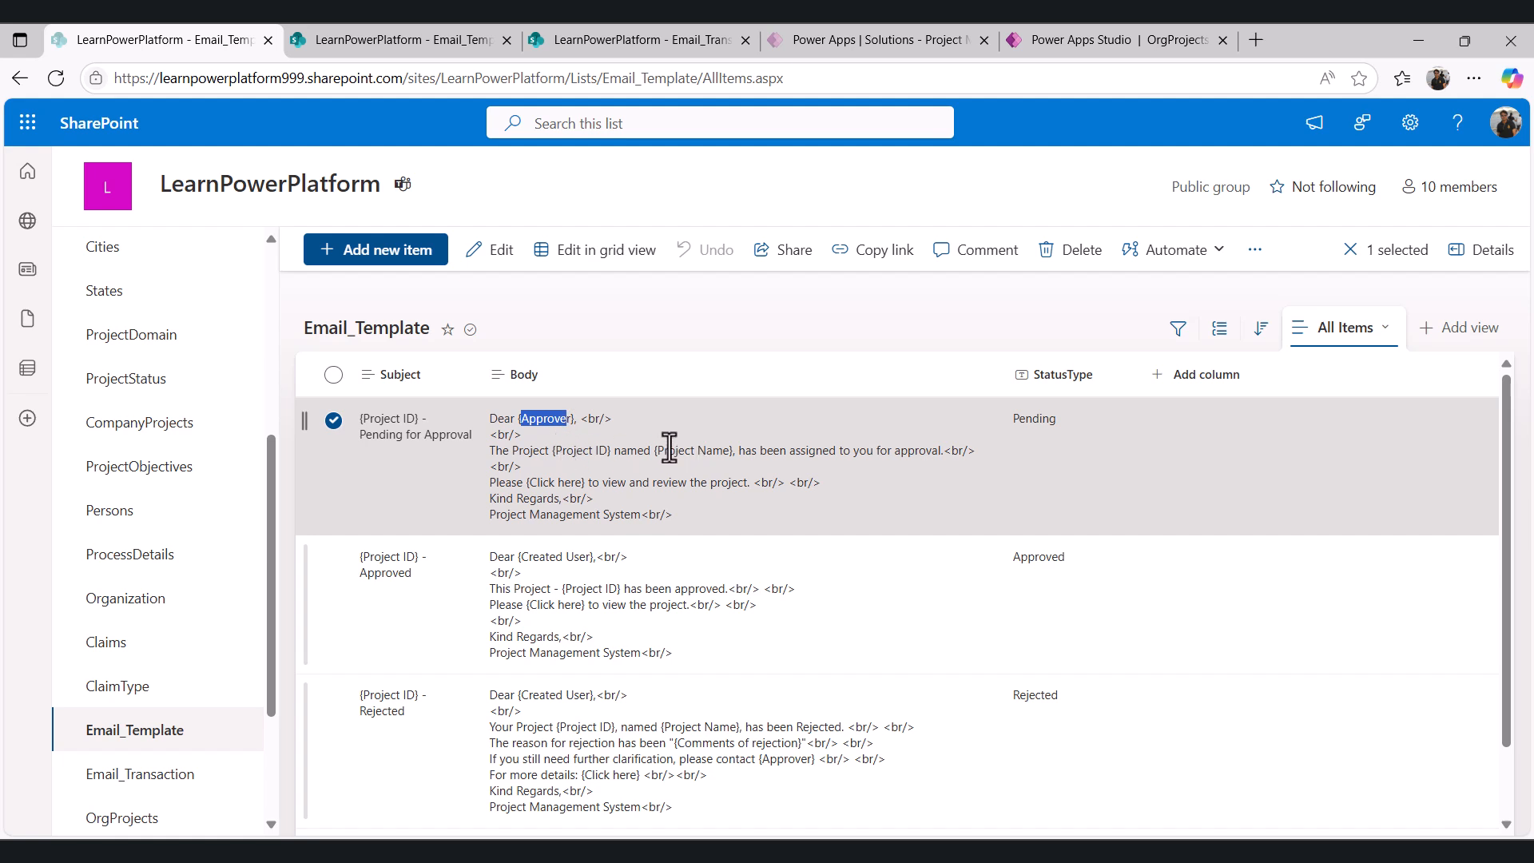
{"action": "left_click_drag", "start_coordinate": [658, 452], "coordinate": [729, 452]}
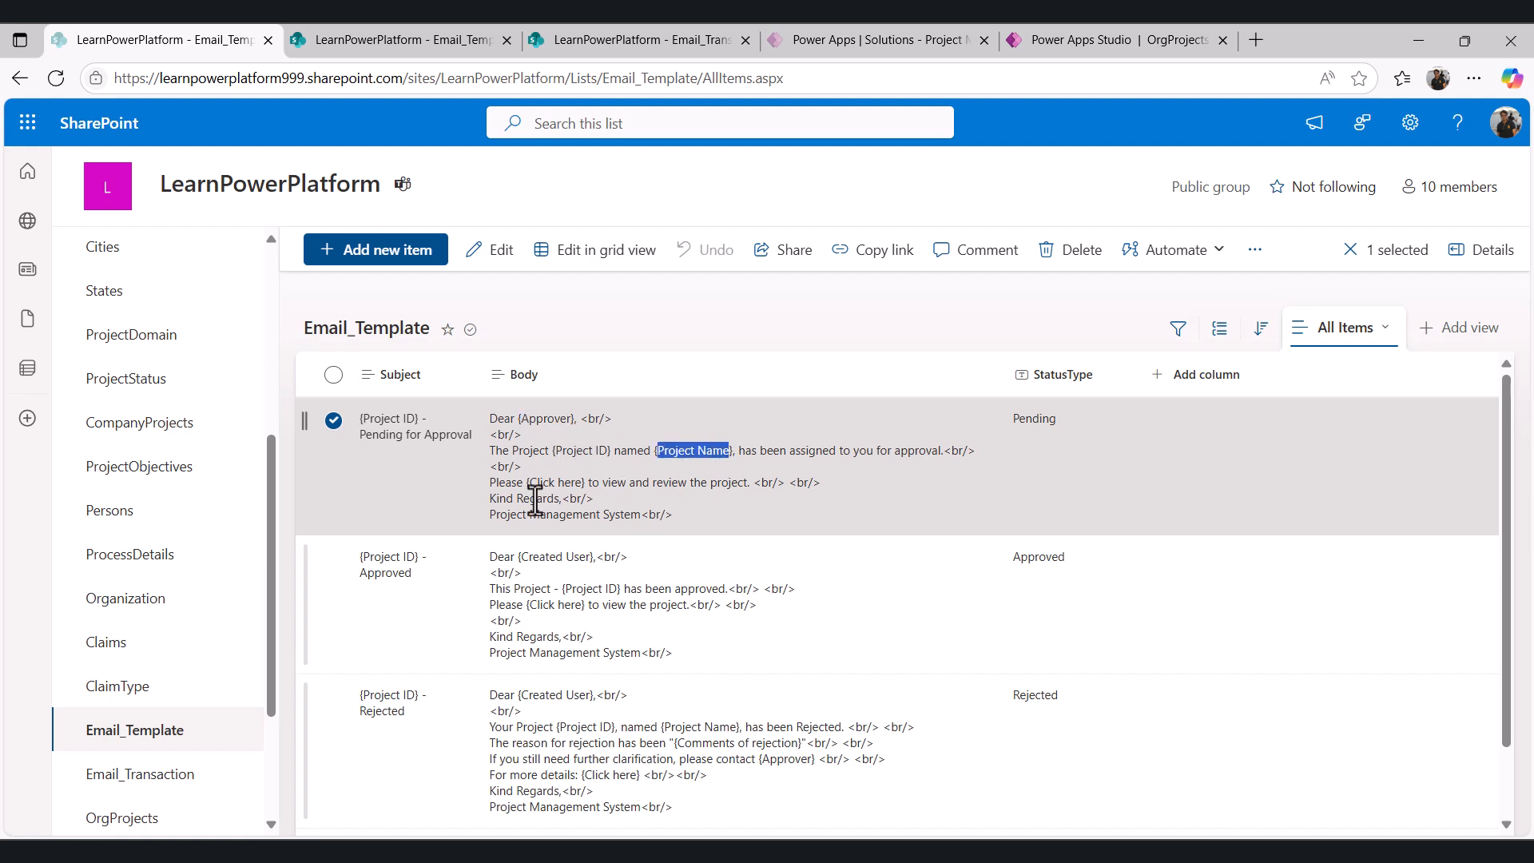
{"action": "left_click_drag", "start_coordinate": [528, 484], "coordinate": [583, 484]}
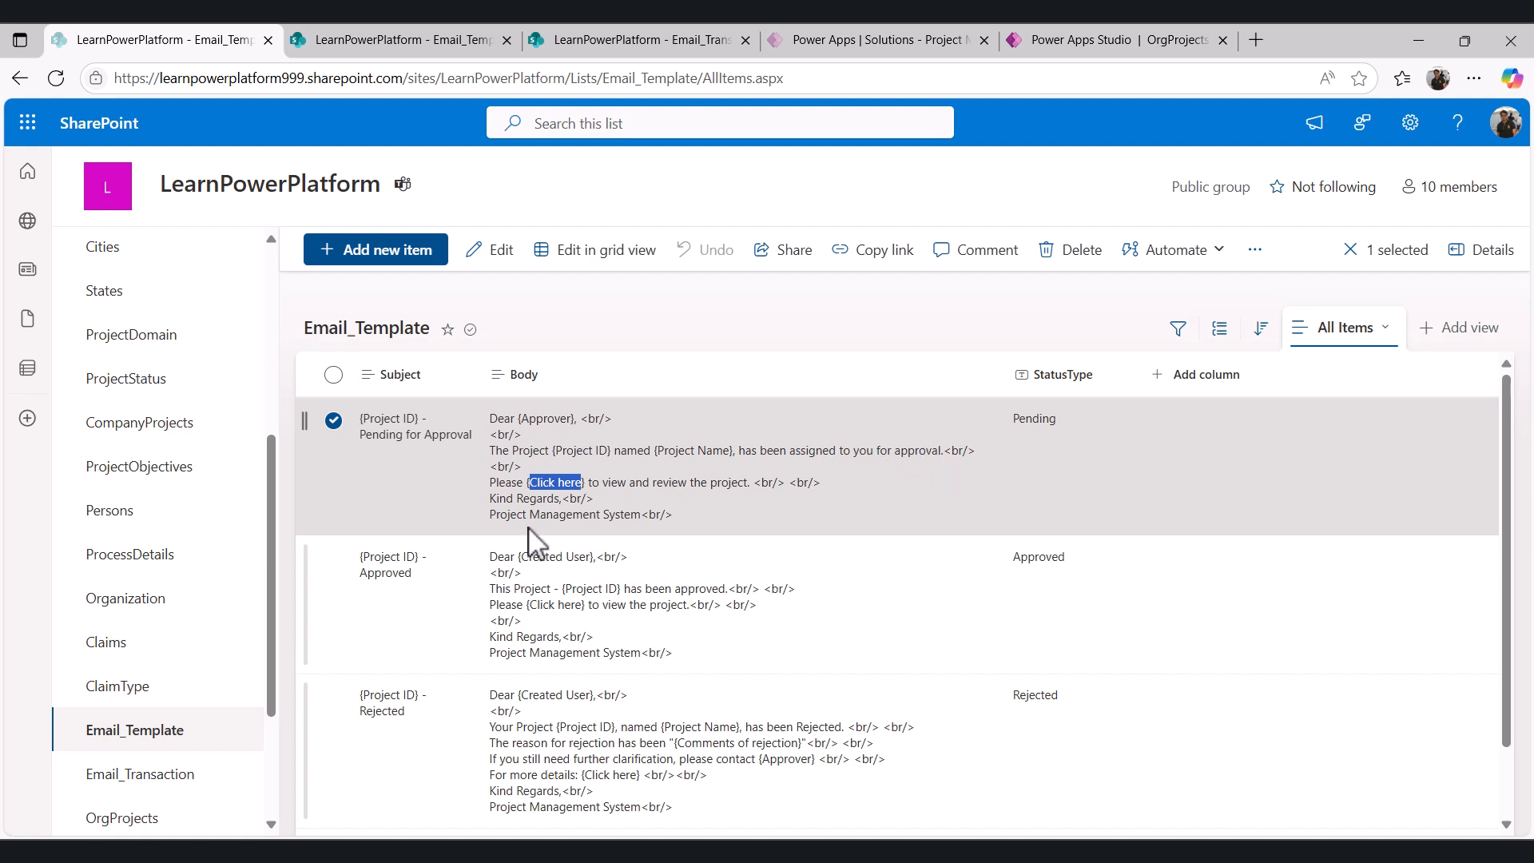
{"action": "left_click", "coordinate": [610, 468]}
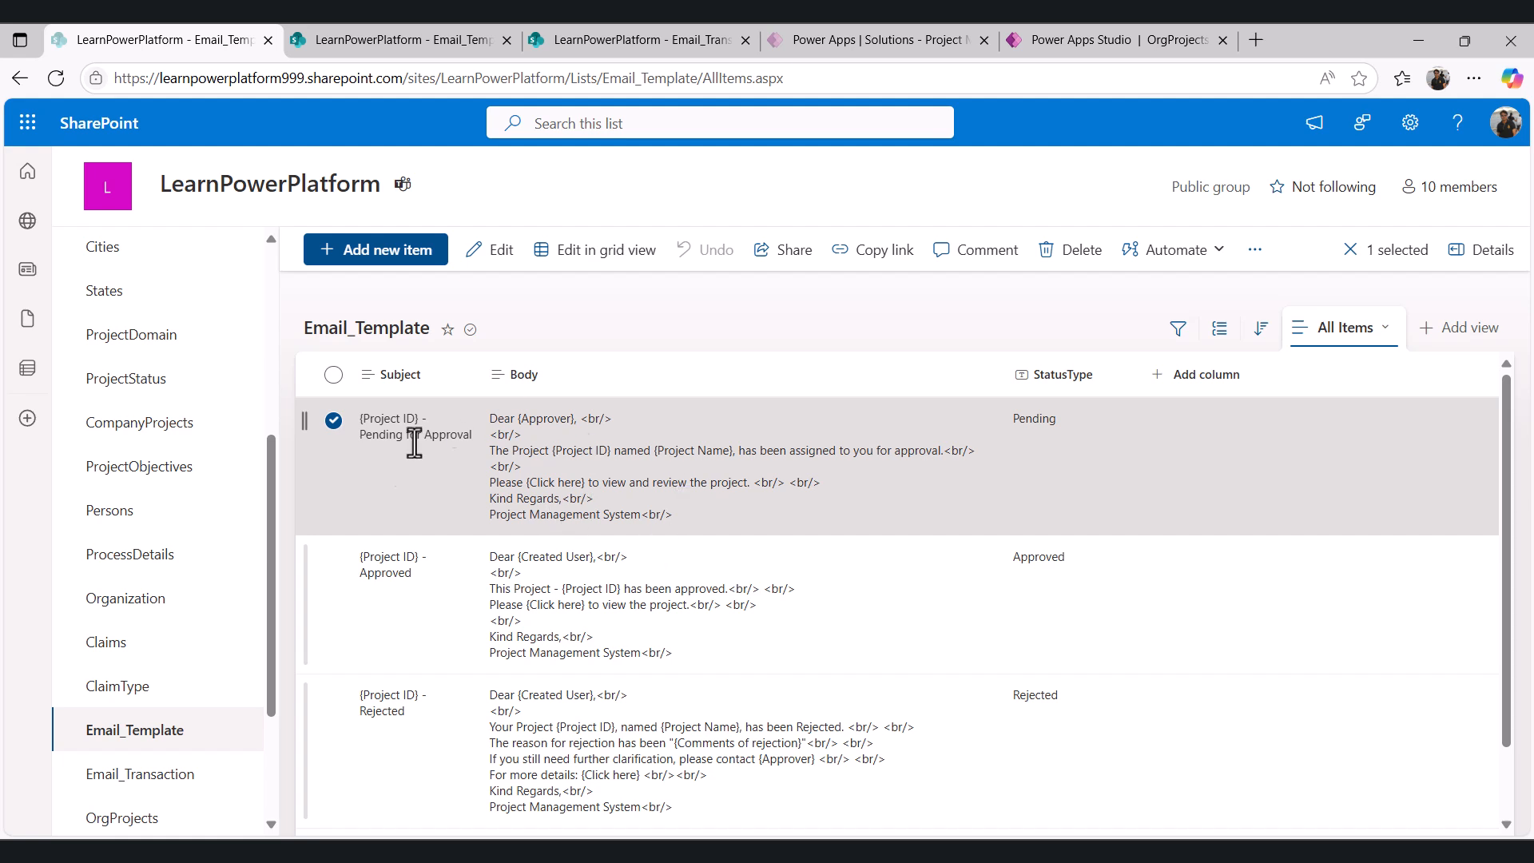
- Select the Approved template and highlight its {Created User} and {Project ID} placeholders
{"action": "left_click", "coordinate": [334, 558]}
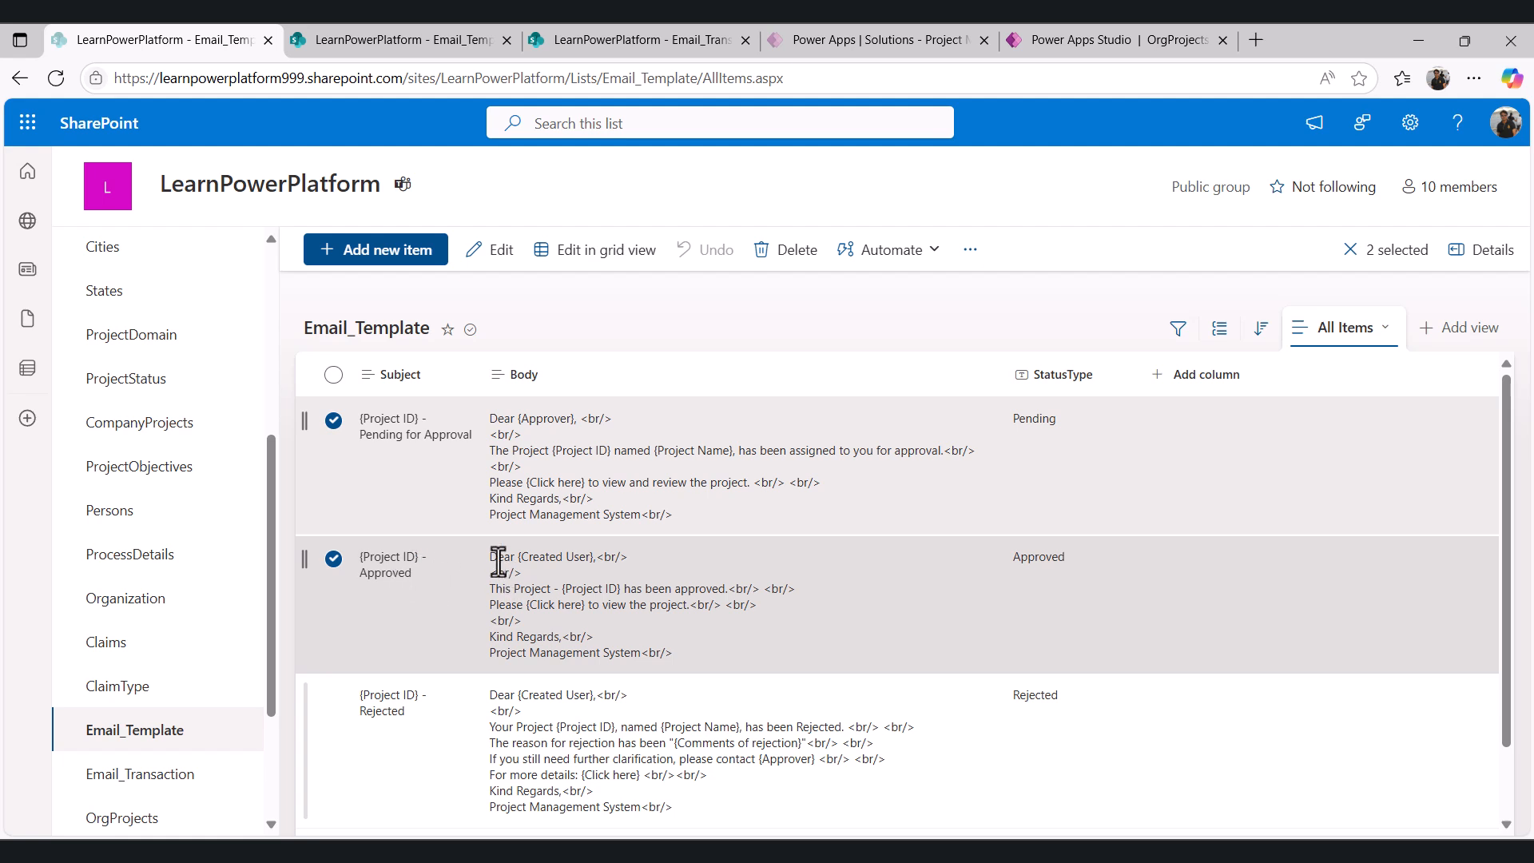
{"action": "left_click_drag", "start_coordinate": [518, 557], "coordinate": [592, 556]}
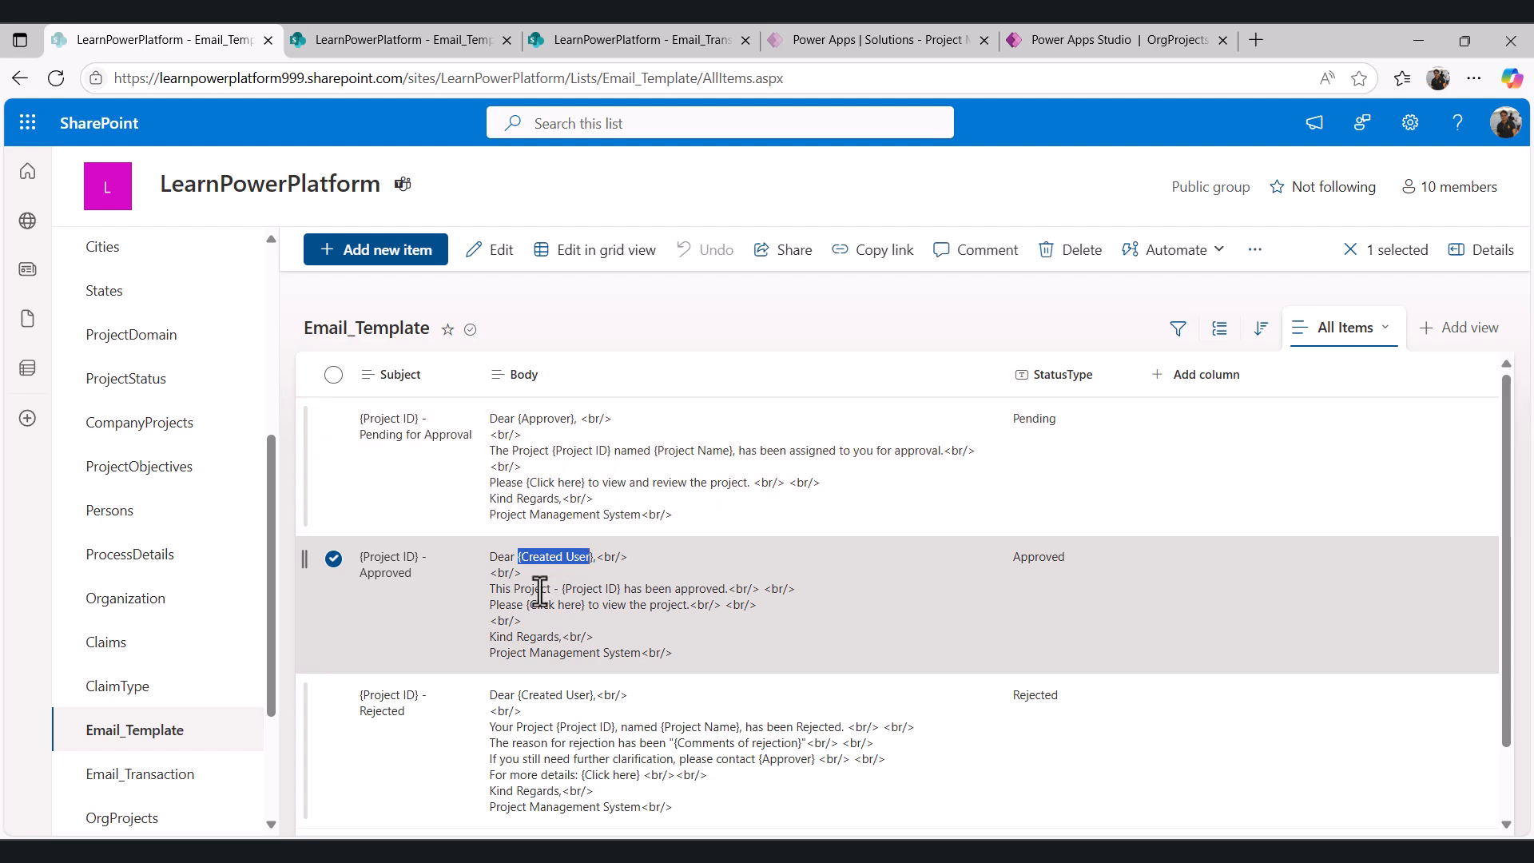
{"action": "left_click_drag", "start_coordinate": [561, 589], "coordinate": [624, 584]}
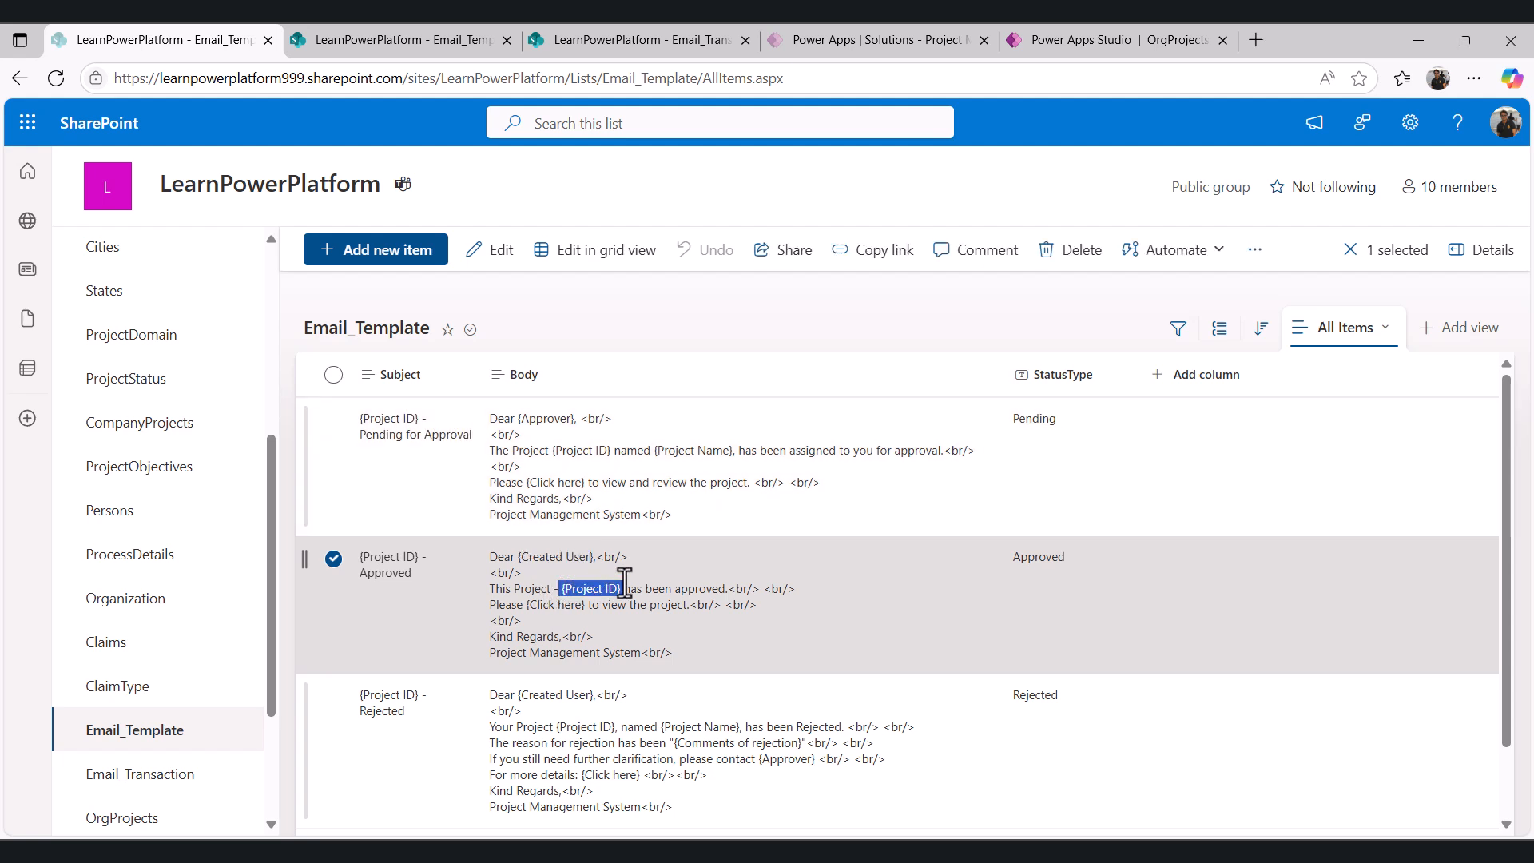
- Highlight the Approved template's {Click here} and the Rejected template's {Created User}, {Project Name}, {Comments of rejection}, {Approver} and {Click here} placeholders
{"action": "left_click", "coordinate": [680, 593]}
{"action": "left_click_drag", "start_coordinate": [526, 605], "coordinate": [586, 605]}
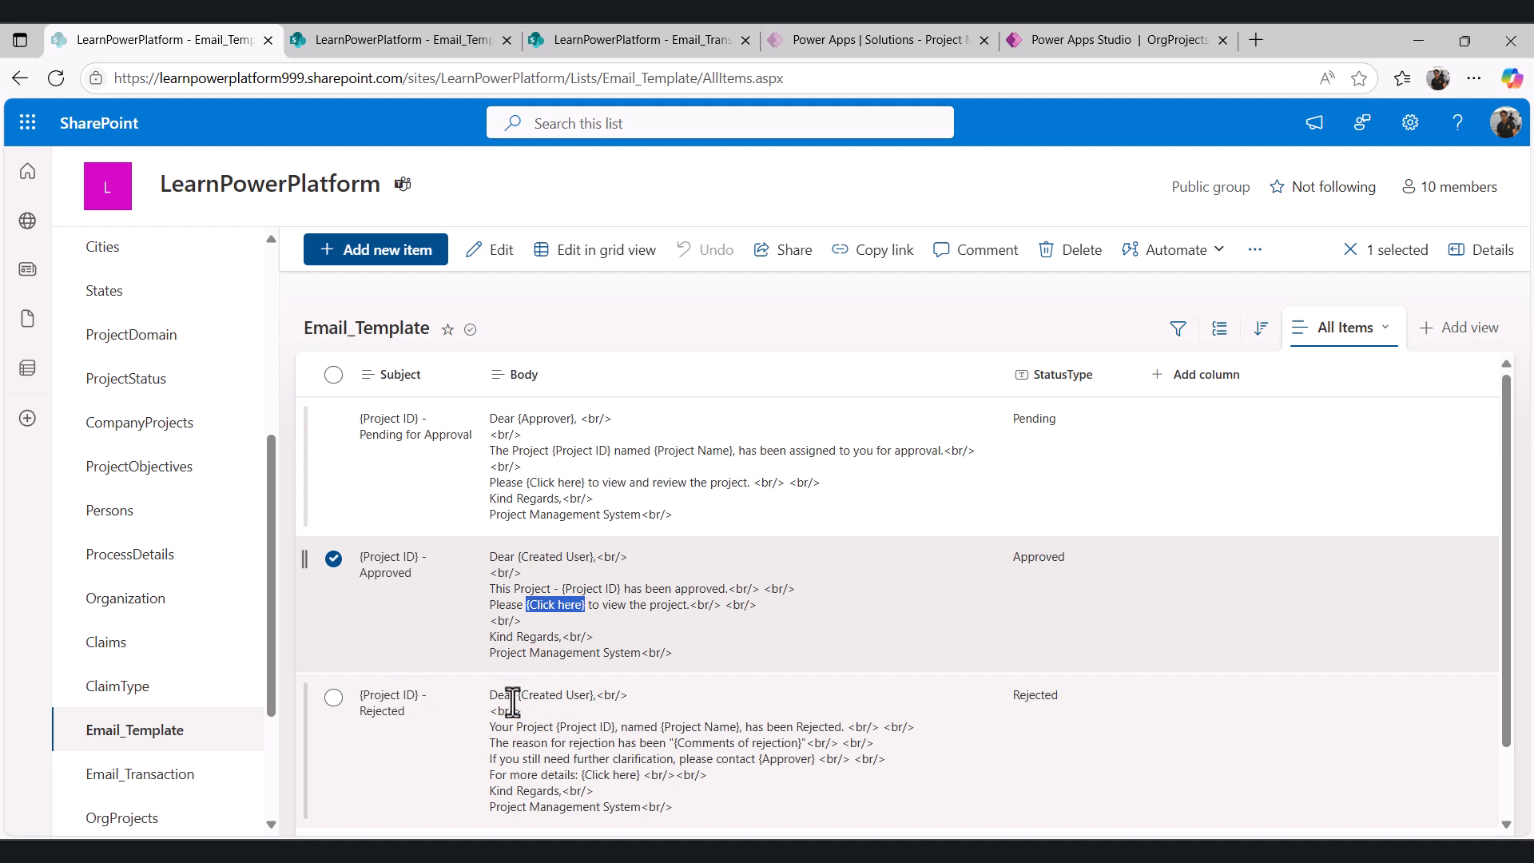
{"action": "left_click_drag", "start_coordinate": [518, 694], "coordinate": [604, 695]}
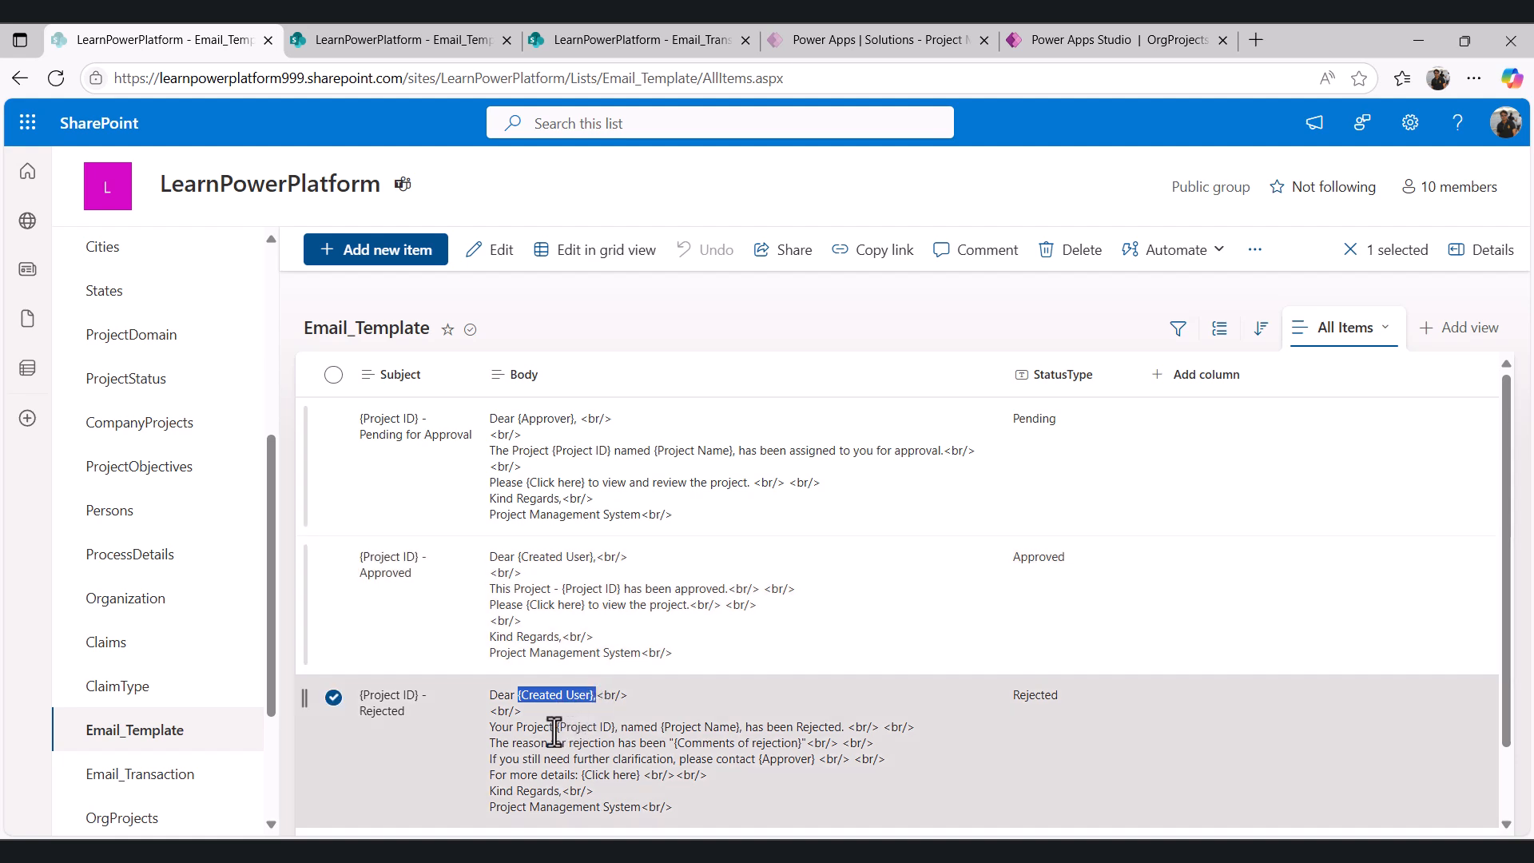
{"action": "left_click_drag", "start_coordinate": [555, 726], "coordinate": [729, 726]}
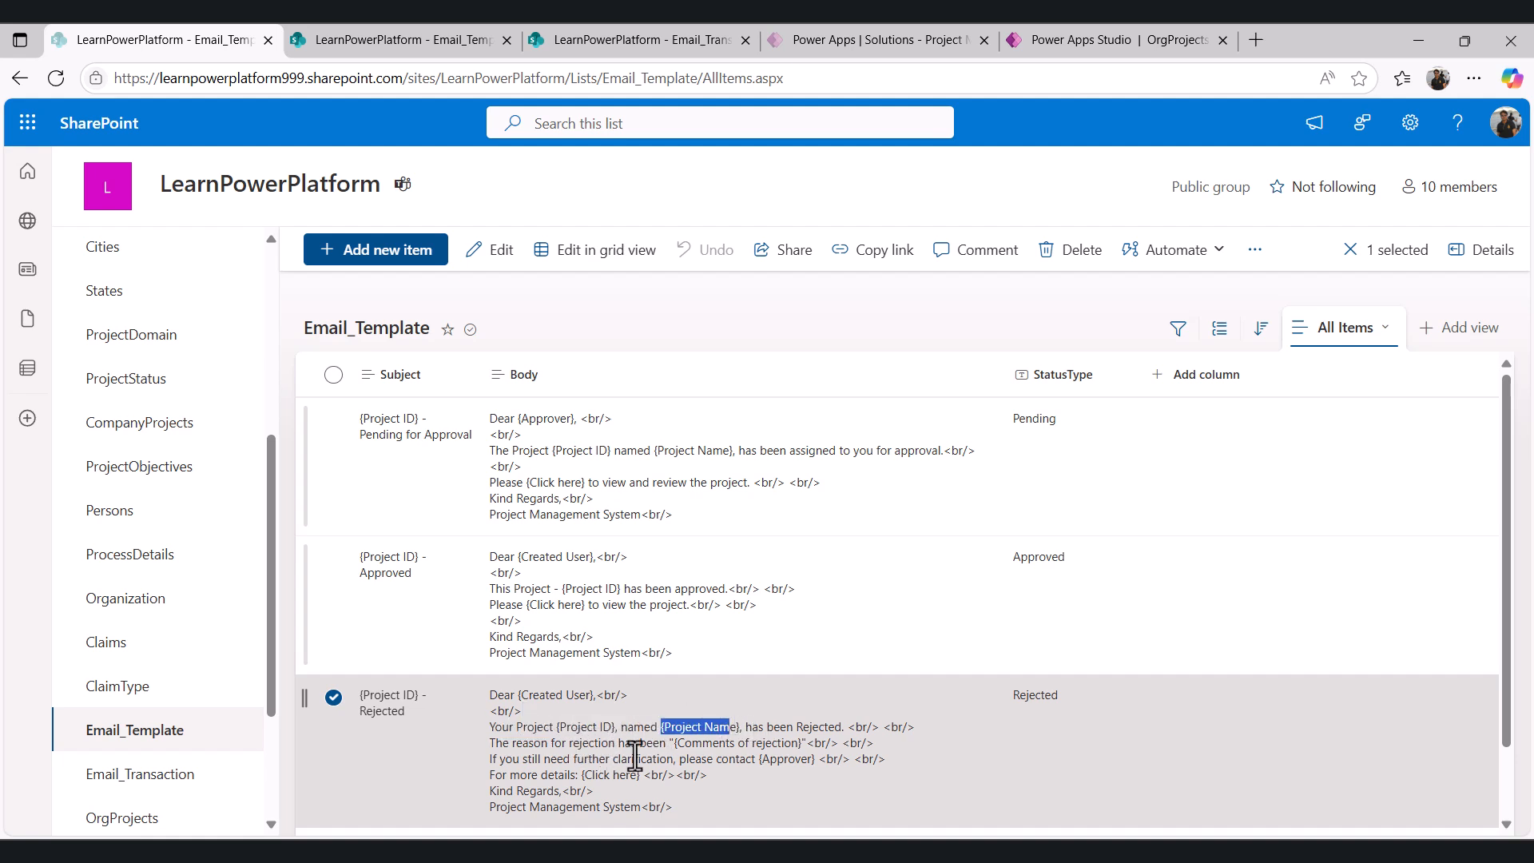
{"action": "left_click_drag", "start_coordinate": [673, 743], "coordinate": [801, 743]}
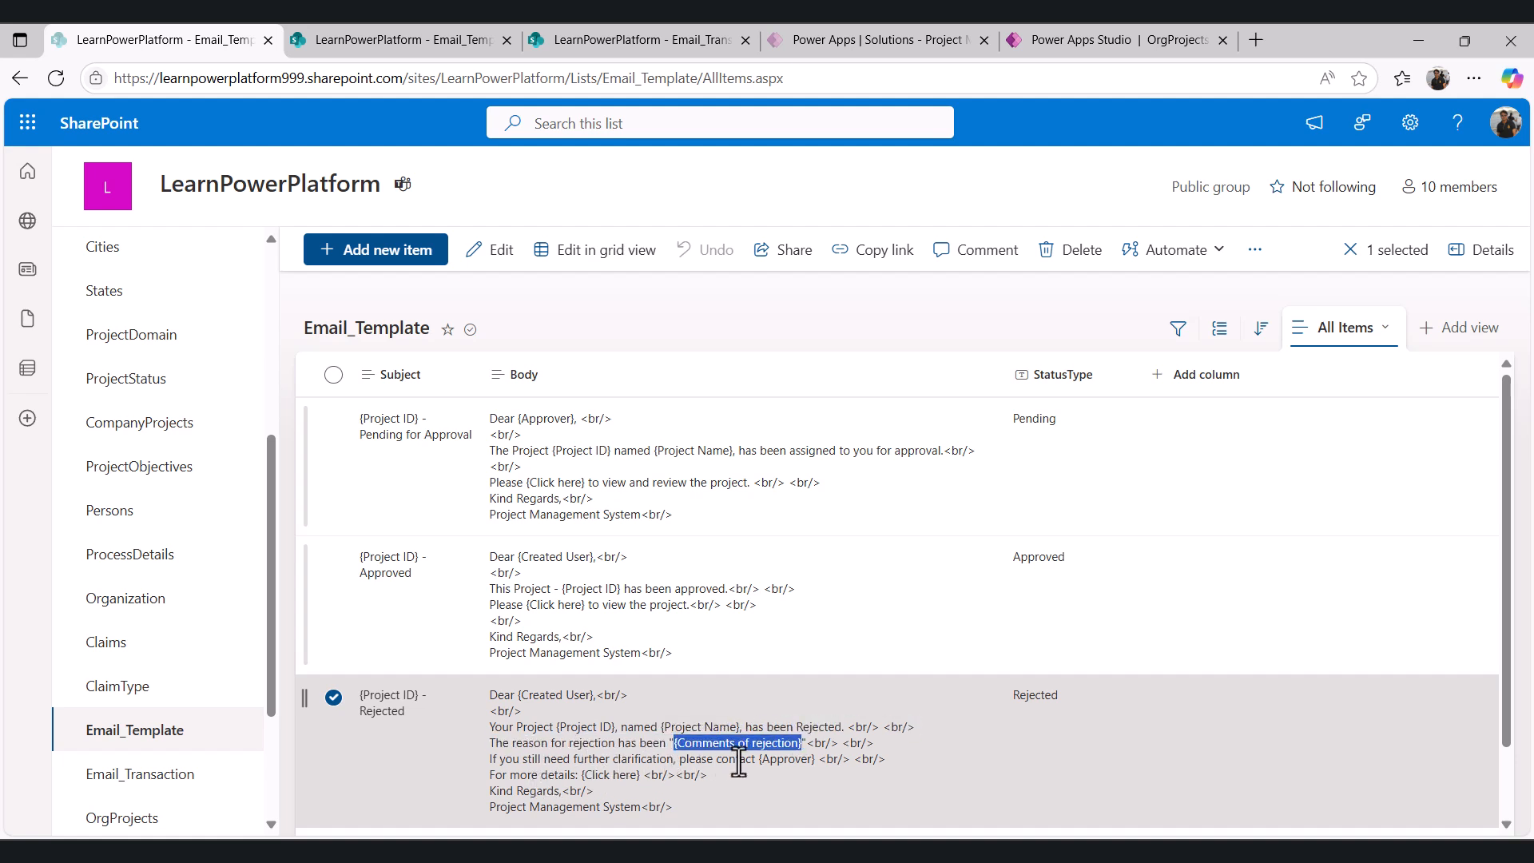
{"action": "left_click_drag", "start_coordinate": [758, 759], "coordinate": [815, 759]}
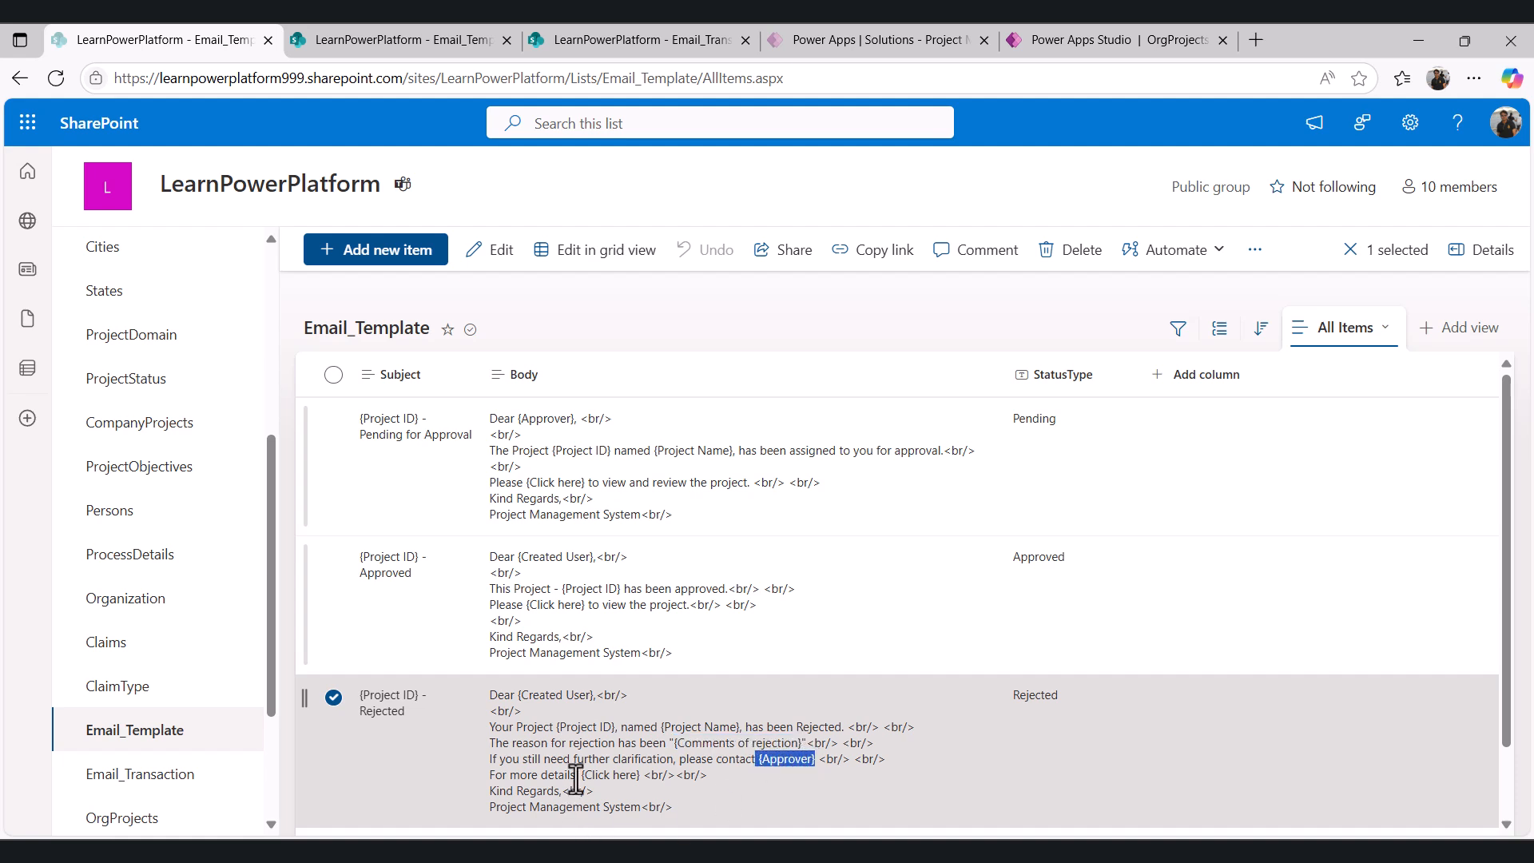
{"action": "left_click_drag", "start_coordinate": [582, 775], "coordinate": [642, 774]}
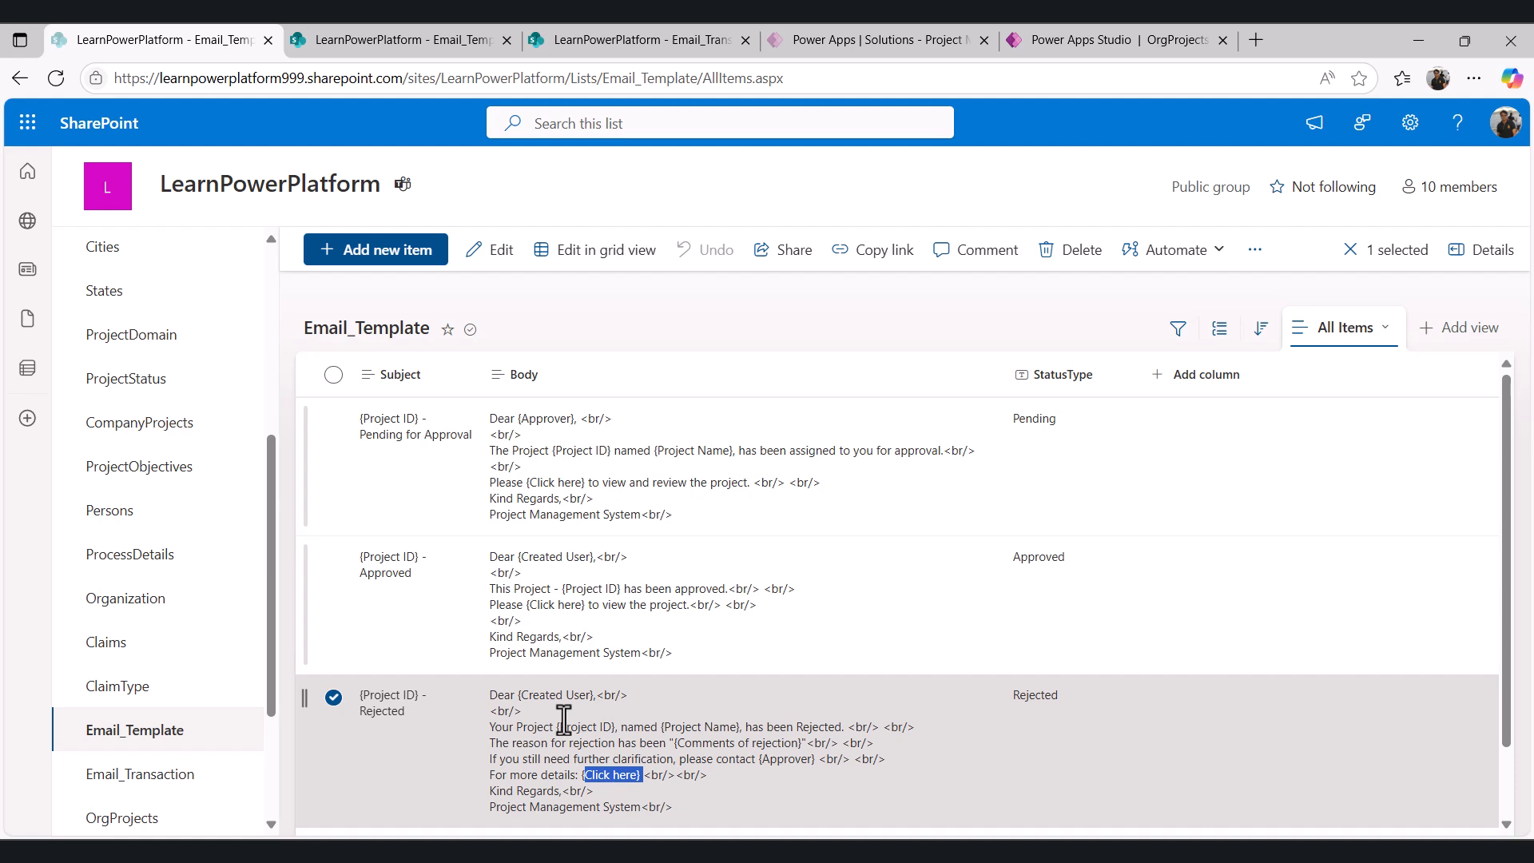
{"action": "left_click", "coordinate": [334, 699]}
- Preview the dashboard screen in Power Apps Studio, open the new project form, and close the preview
{"action": "left_click", "coordinate": [635, 39]}
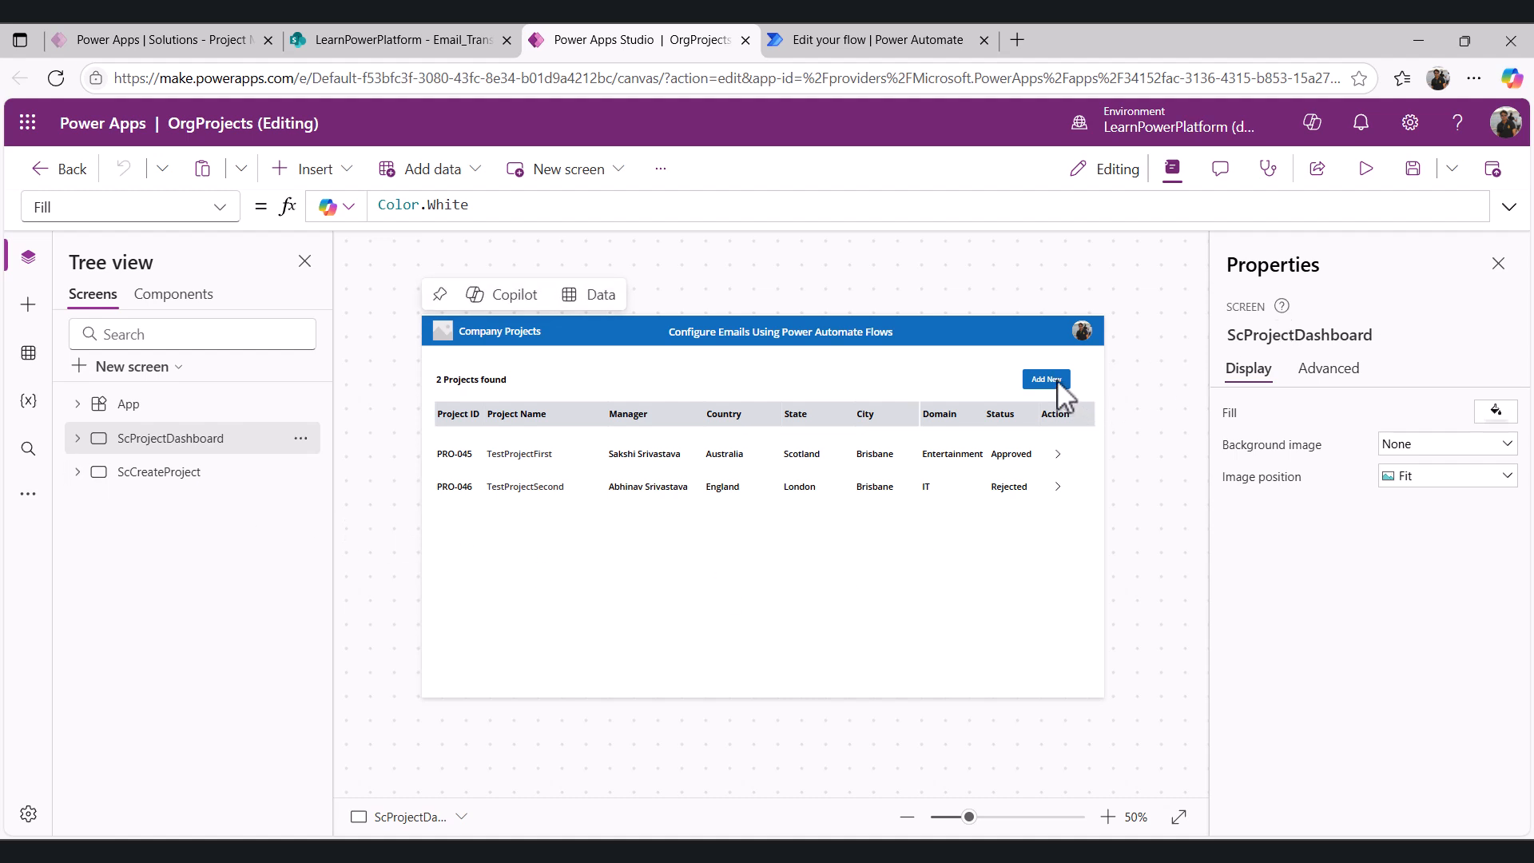
{"action": "left_click", "coordinate": [1367, 169]}
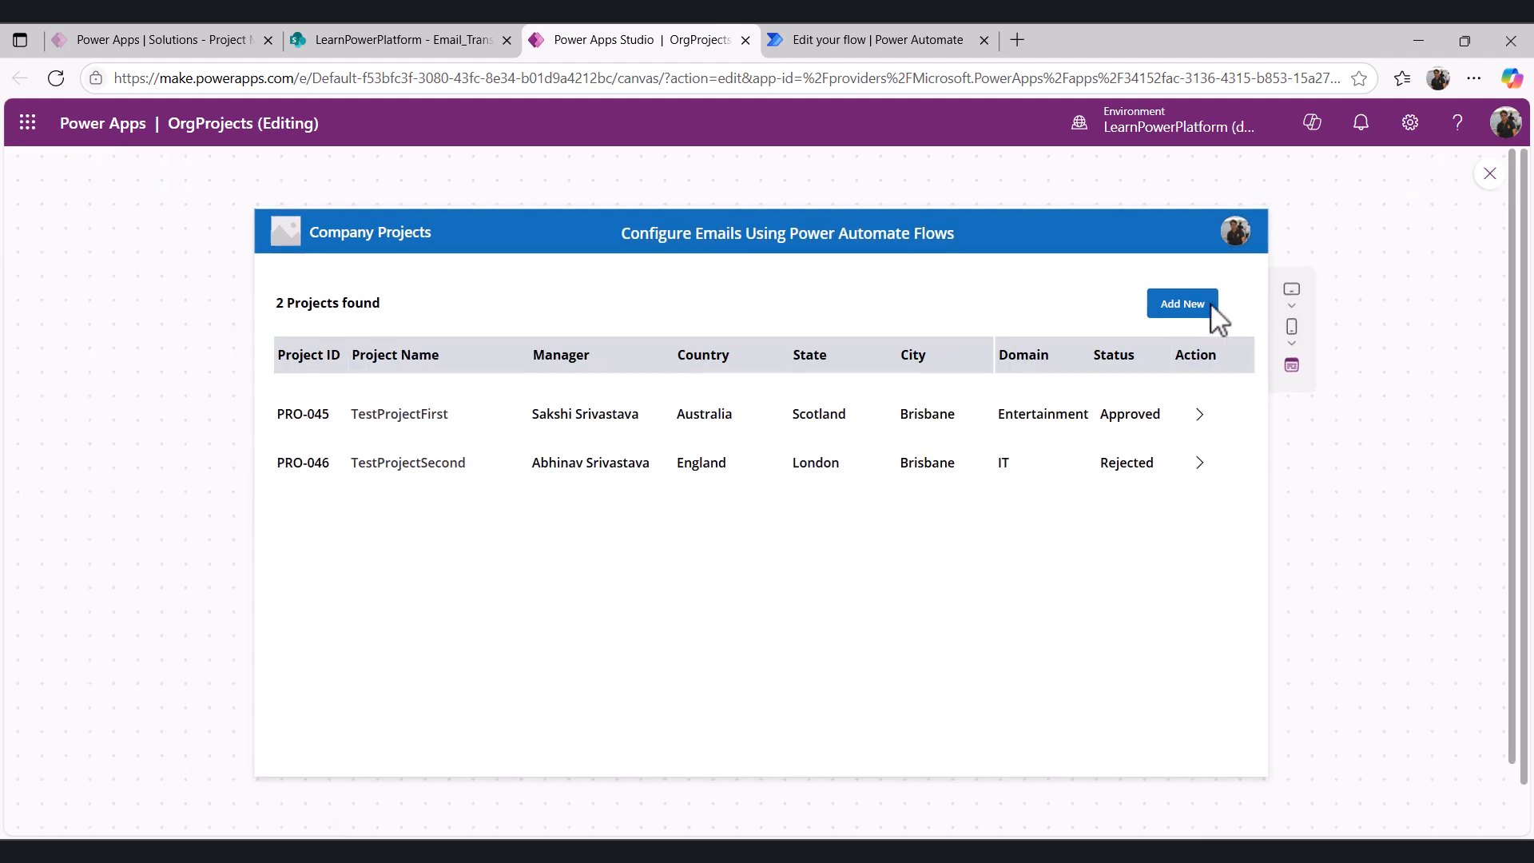
{"action": "left_click", "coordinate": [1170, 314]}
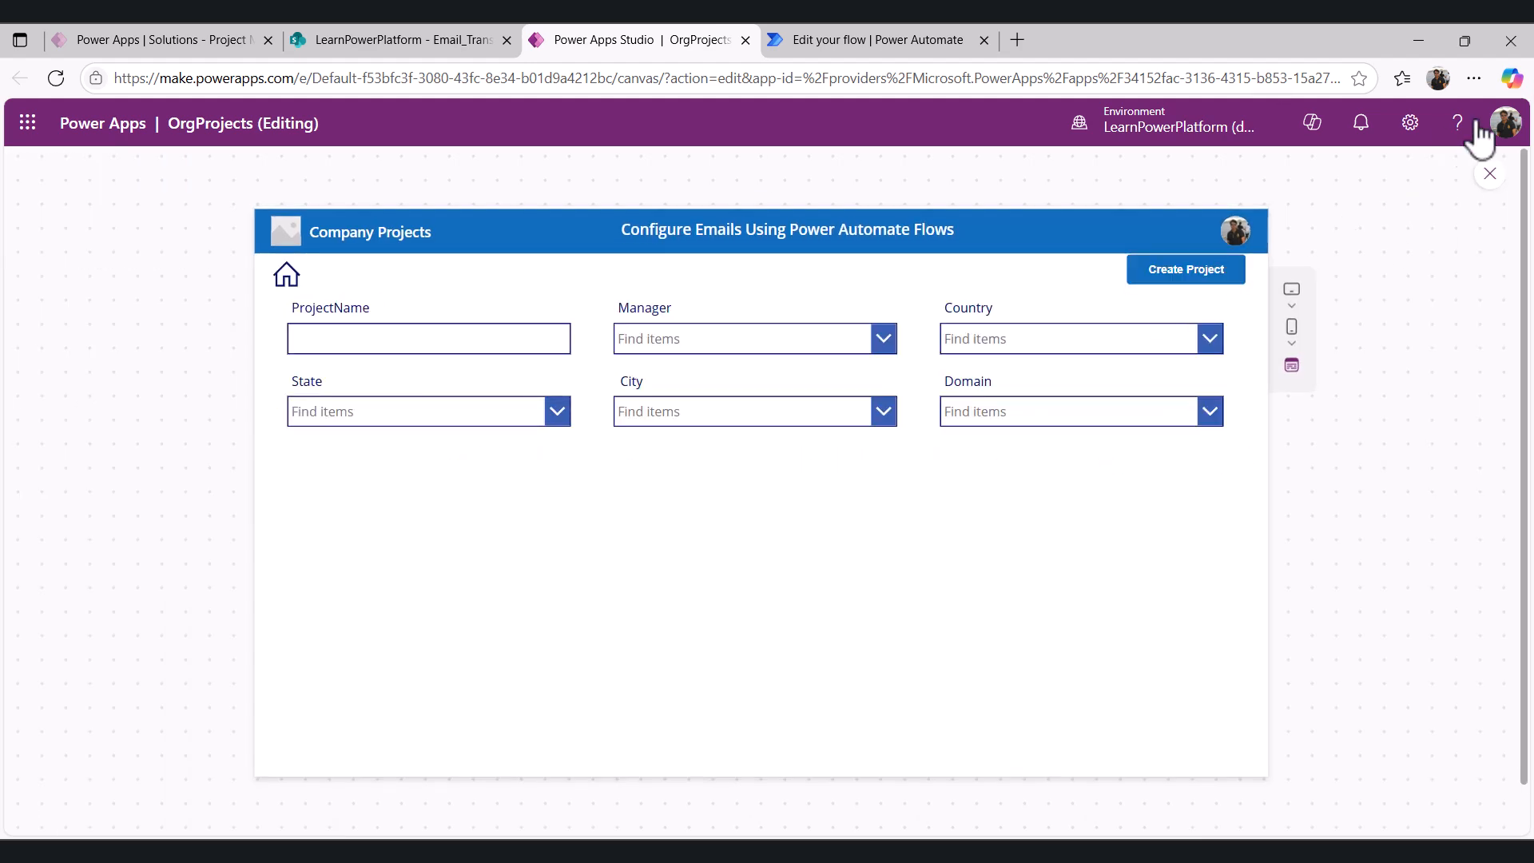
{"action": "left_click", "coordinate": [1487, 175]}
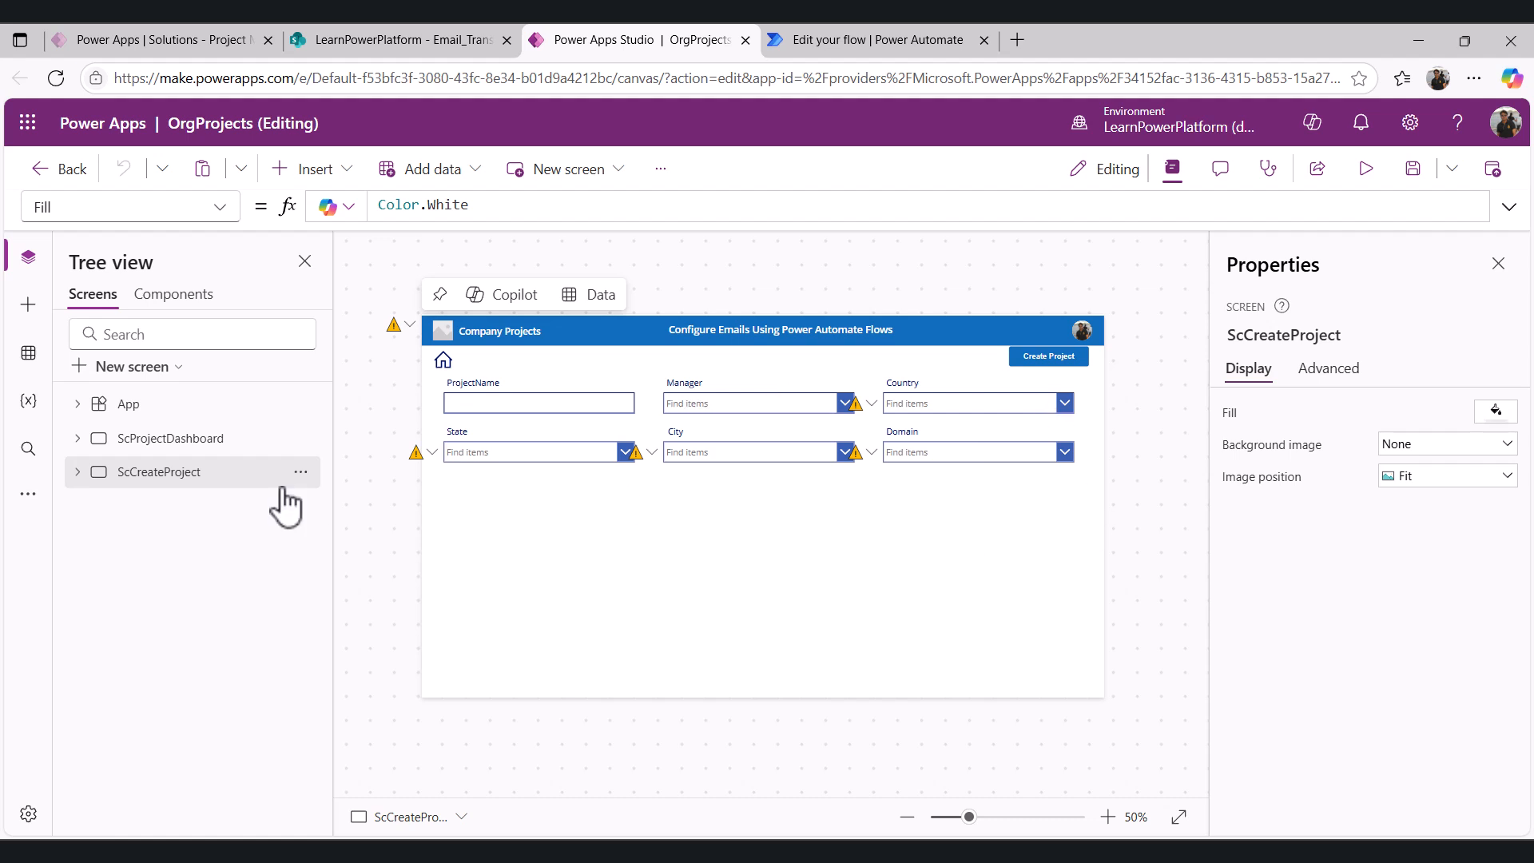
- Inspect the ScCreateProject screen's contApproverSection container, then preview TestProjectSecond's record with its approver section
{"action": "left_click", "coordinate": [78, 474]}
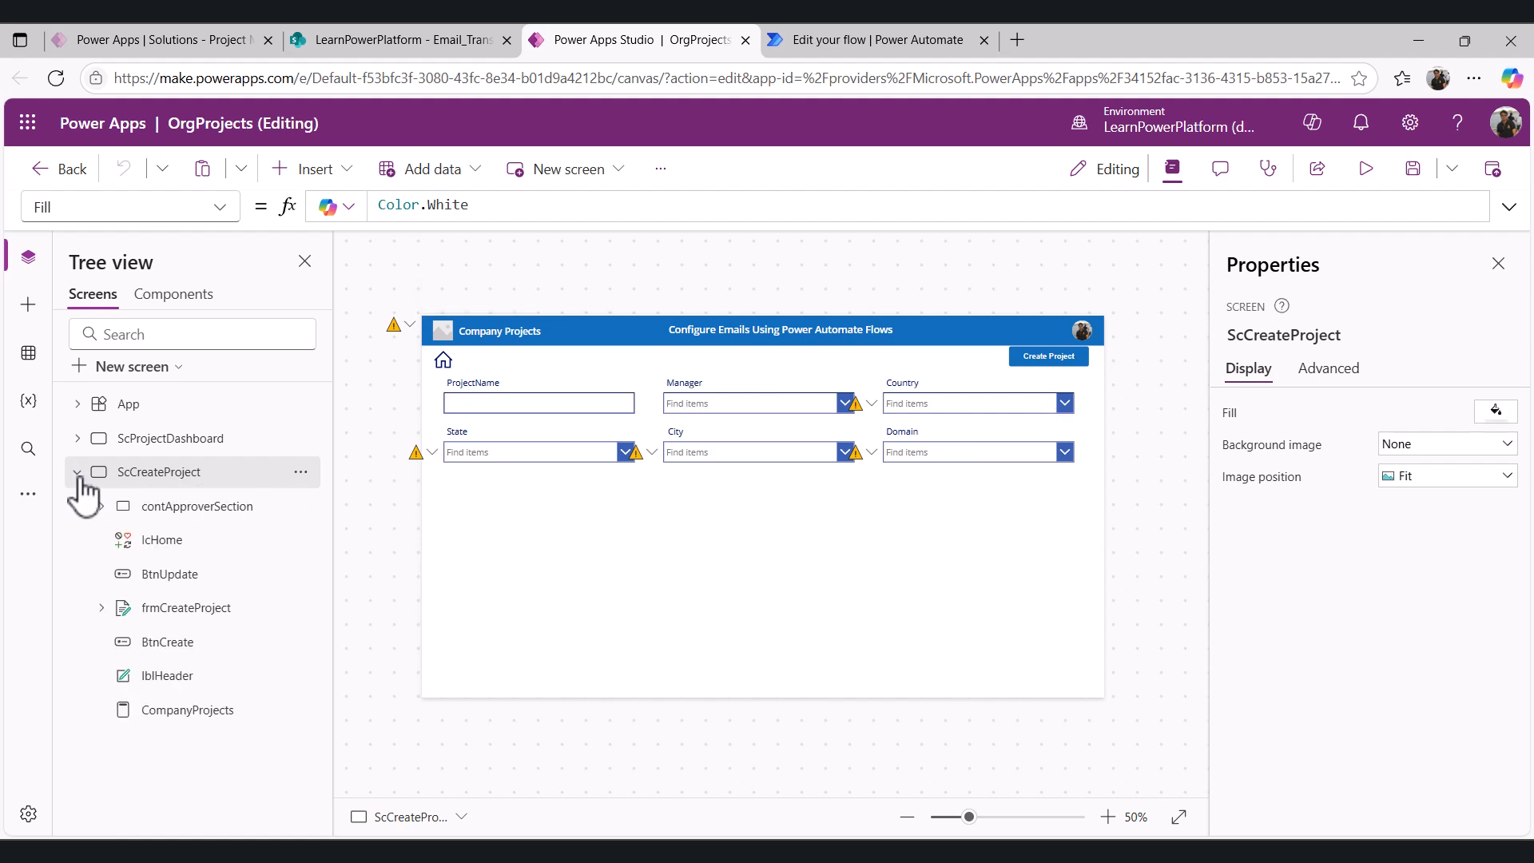
{"action": "left_click", "coordinate": [183, 516]}
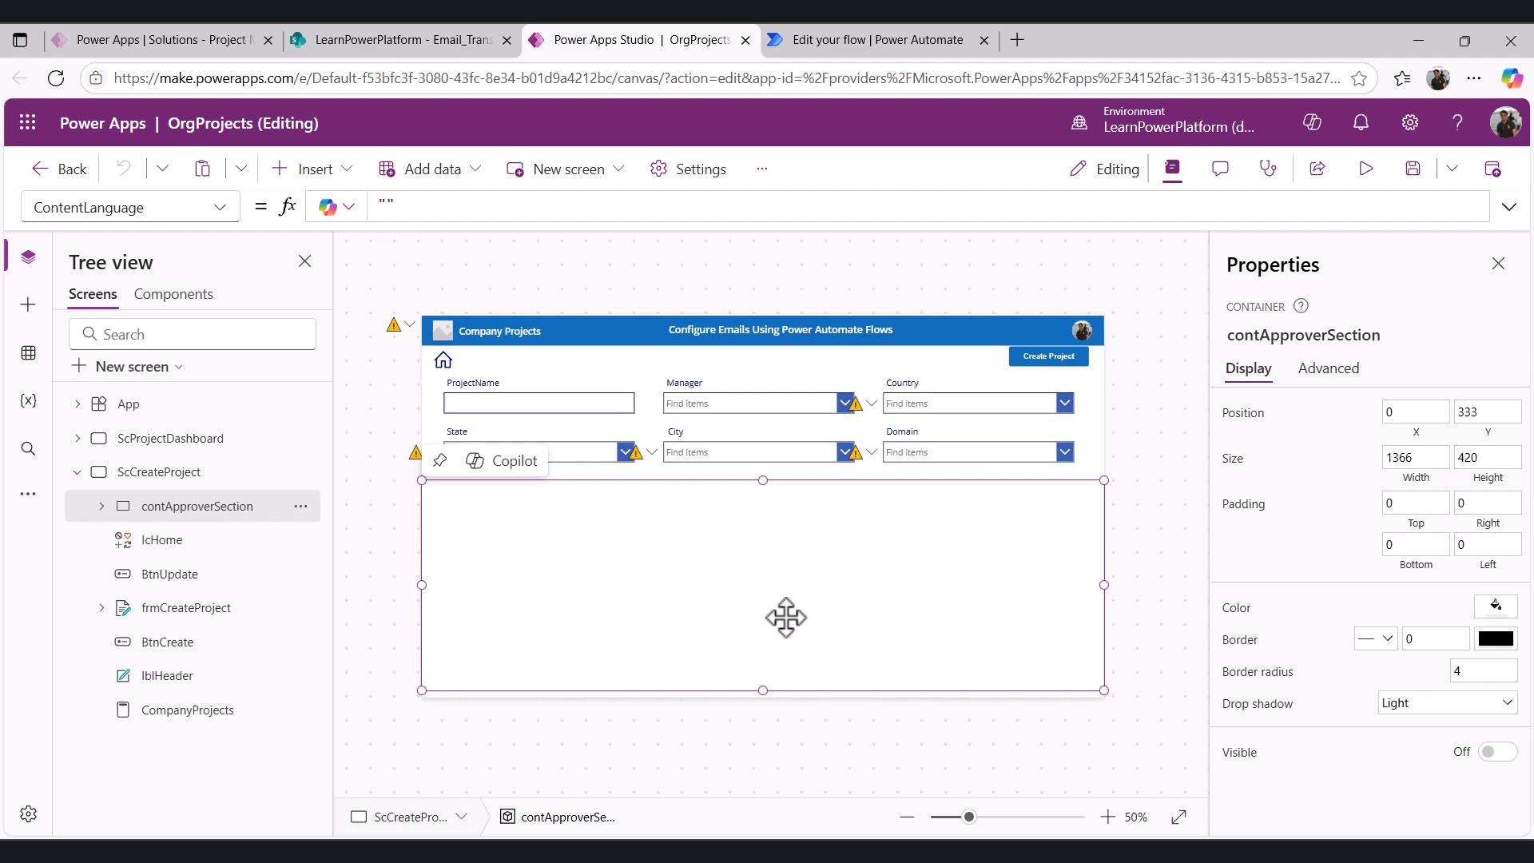
{"action": "left_click", "coordinate": [164, 439]}
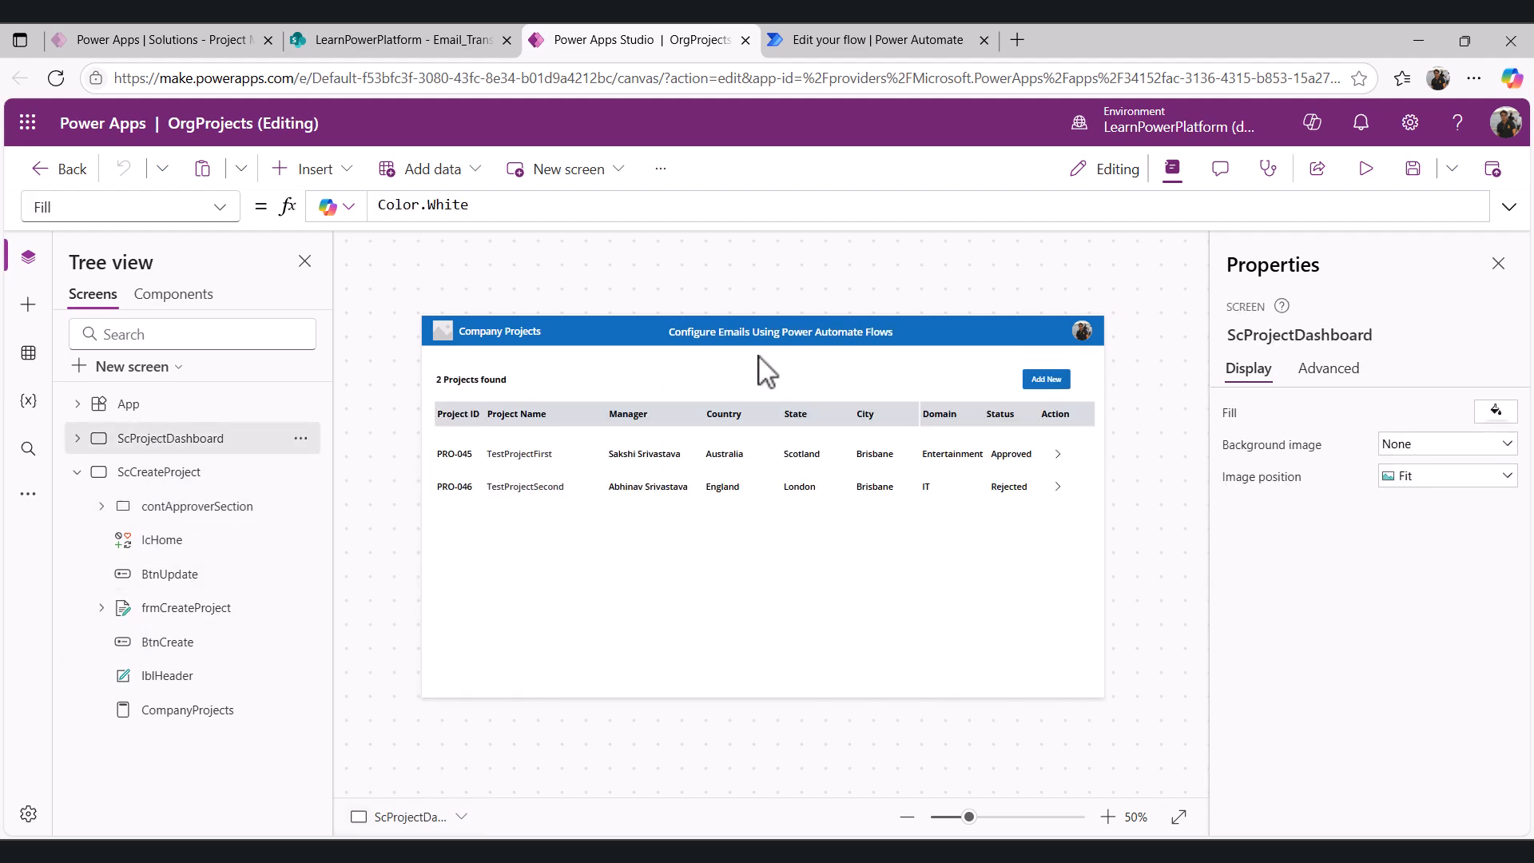
{"action": "left_click", "coordinate": [1365, 170]}
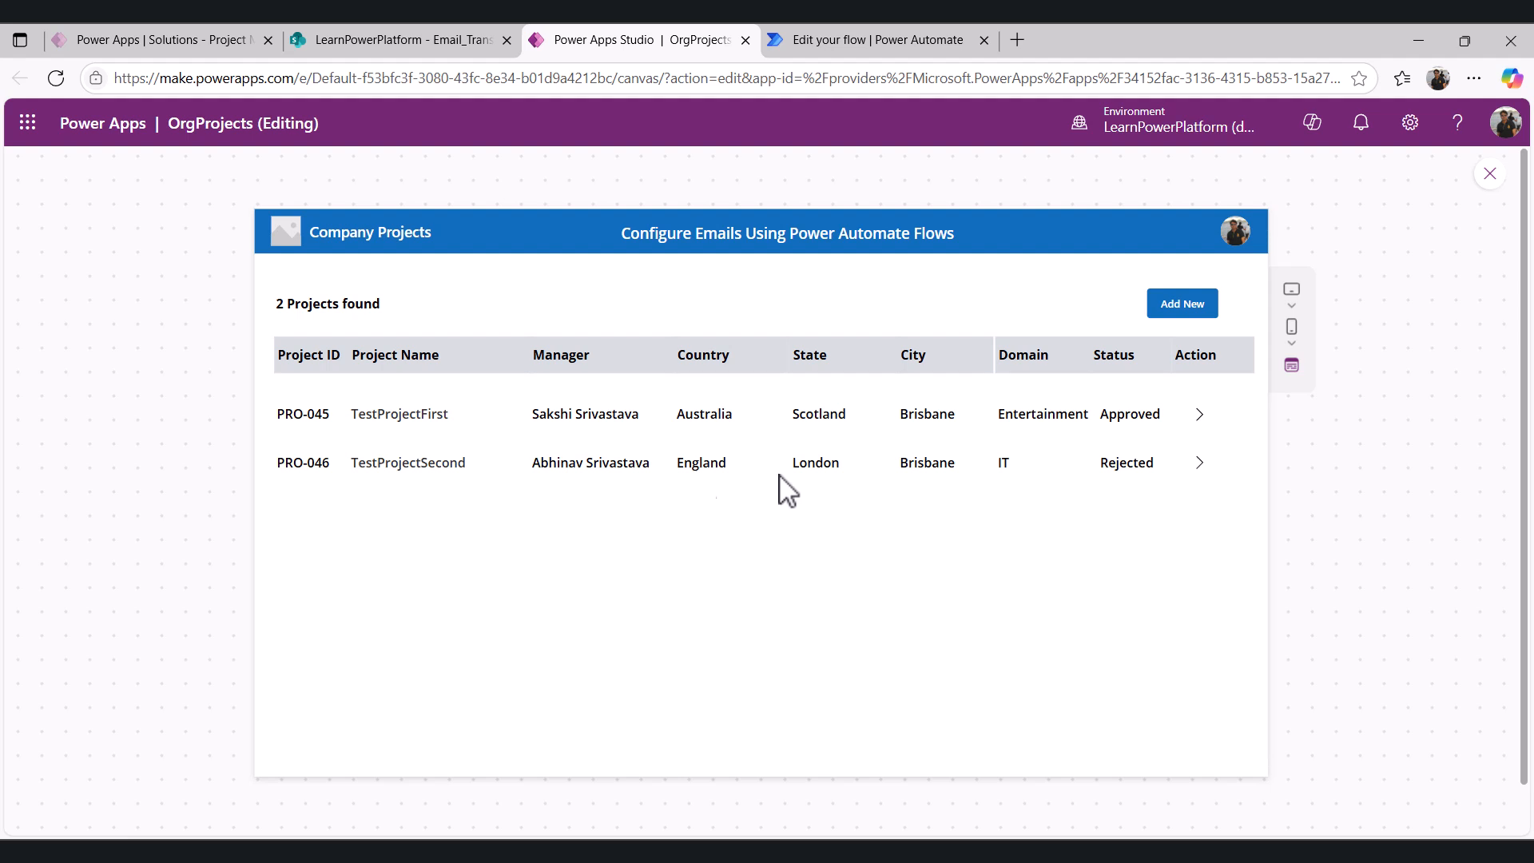
{"action": "left_click", "coordinate": [1200, 463]}
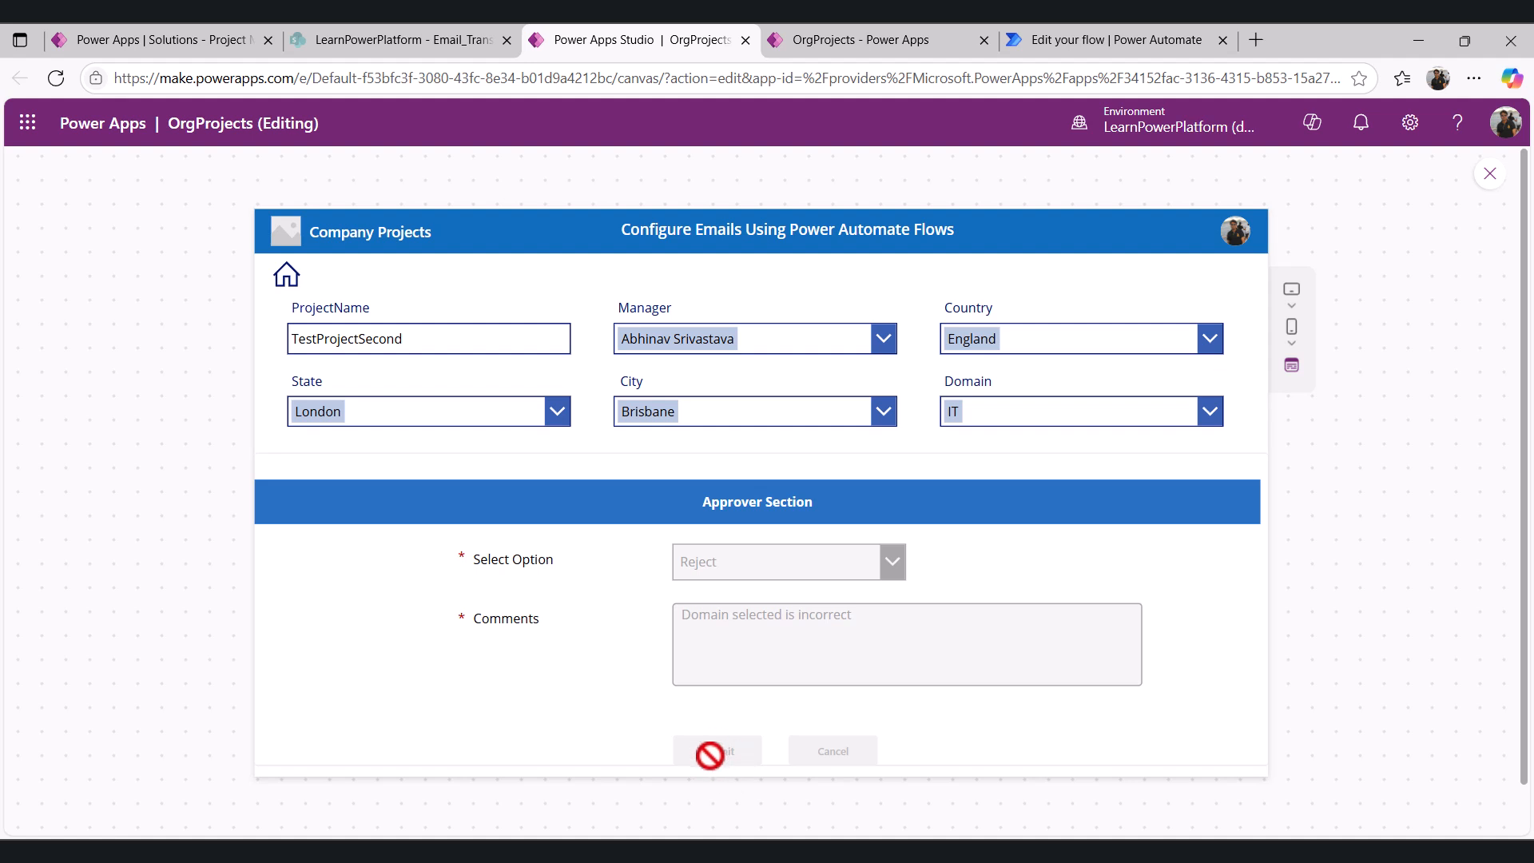
{"action": "left_click", "coordinate": [934, 47]}
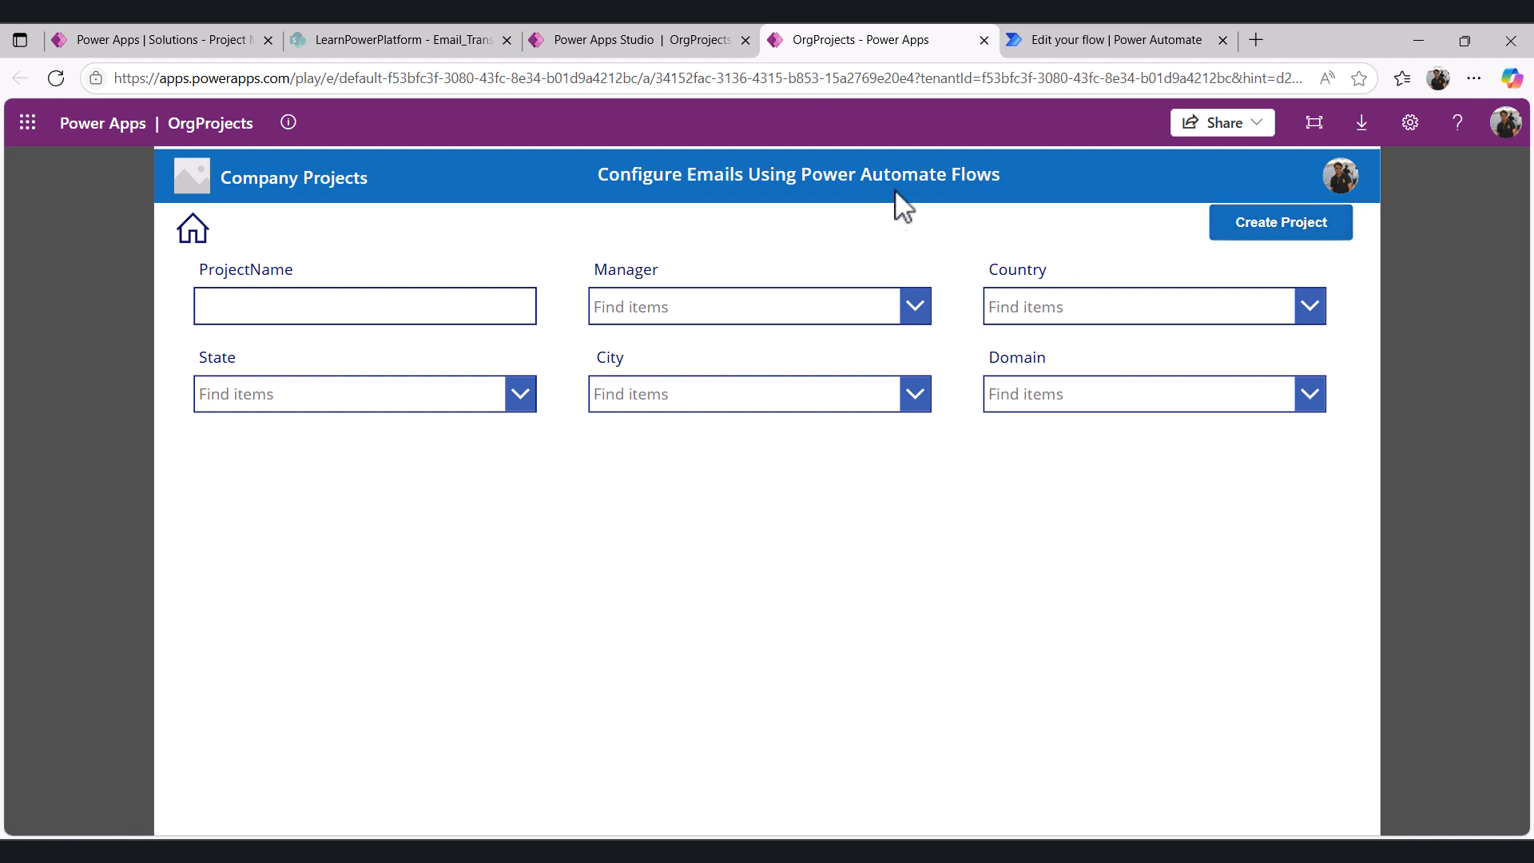
{"action": "left_click", "coordinate": [1080, 44]}
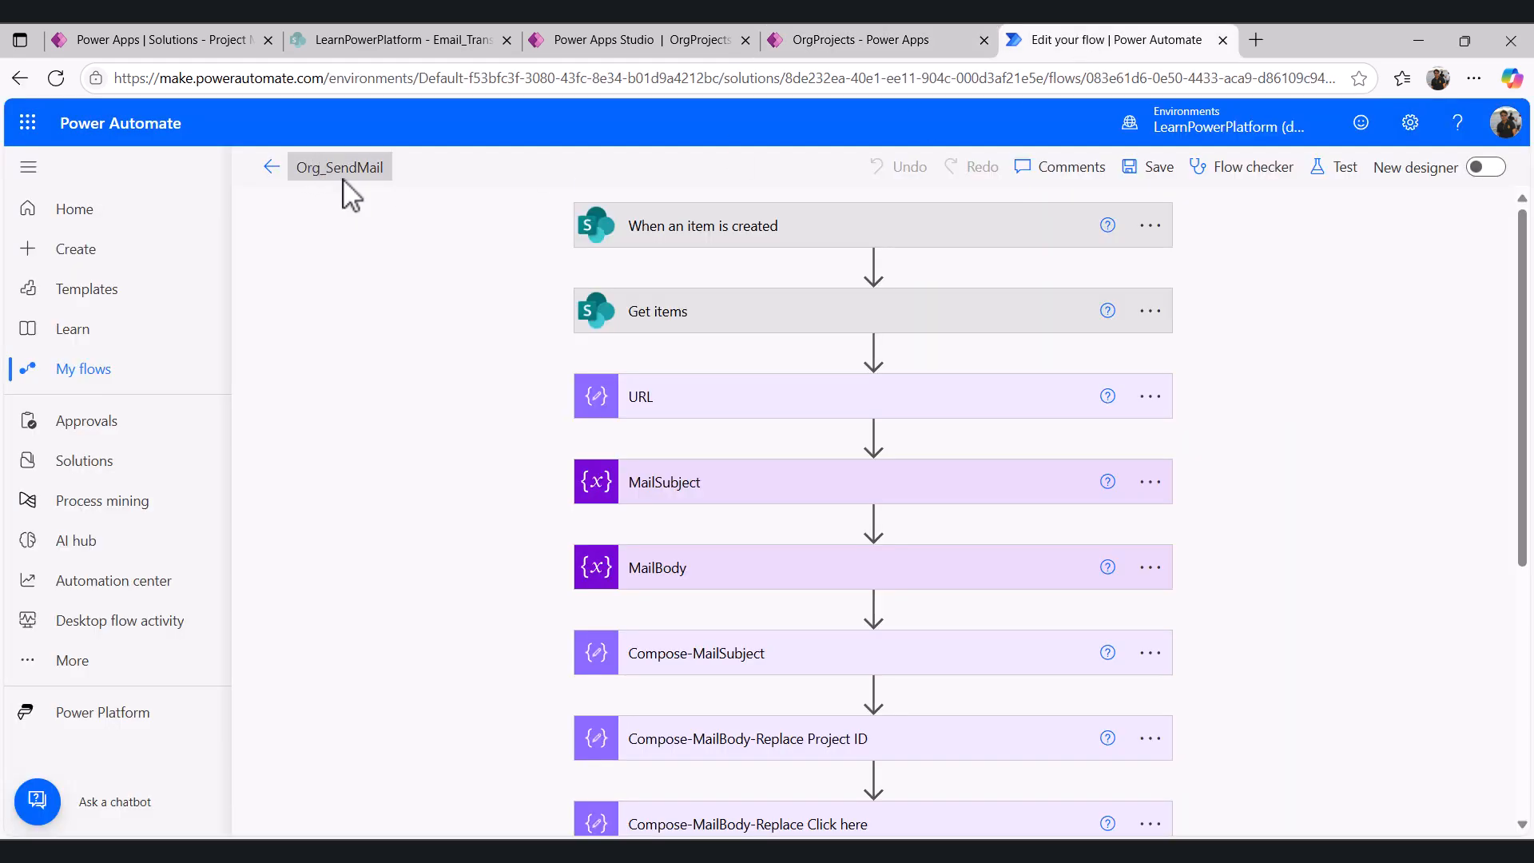
{"action": "left_click", "coordinate": [662, 40]}
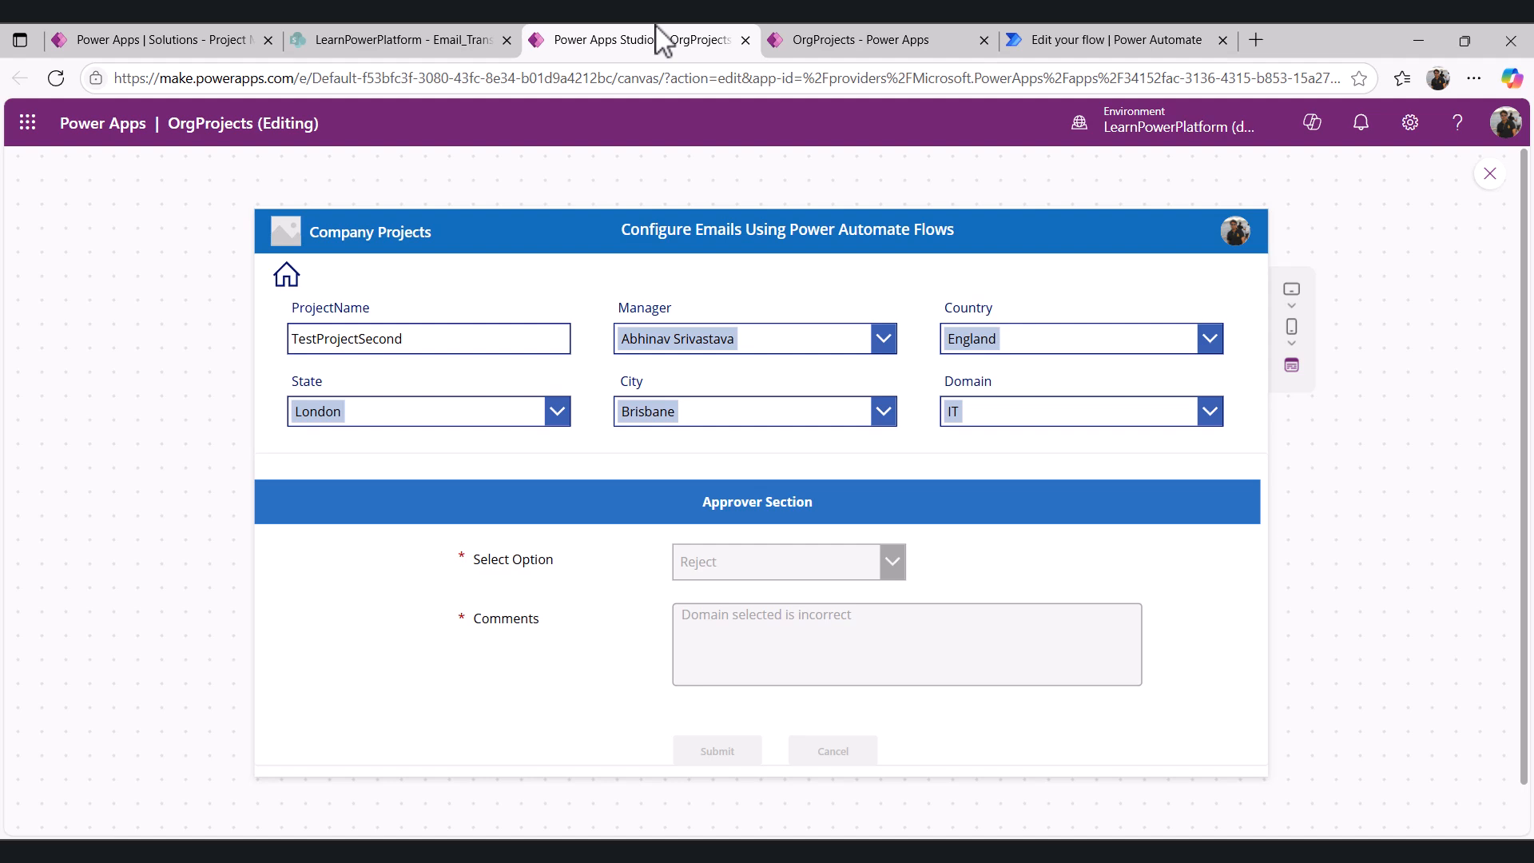
{"action": "left_click", "coordinate": [1103, 40]}
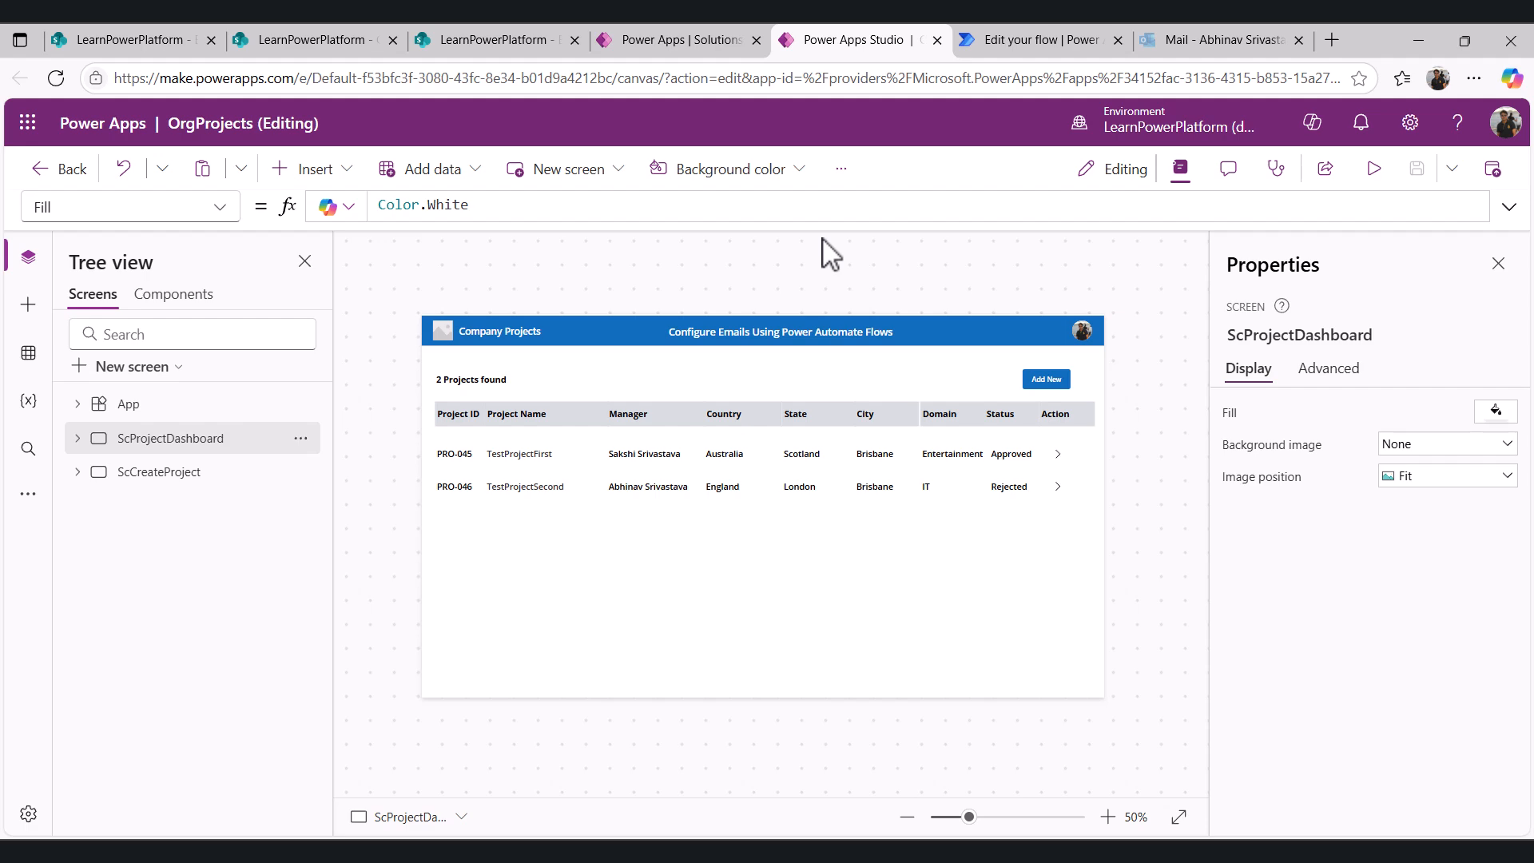
- Preview the app and start a new project named TestProjectThrd
{"action": "left_click", "coordinate": [1375, 170]}
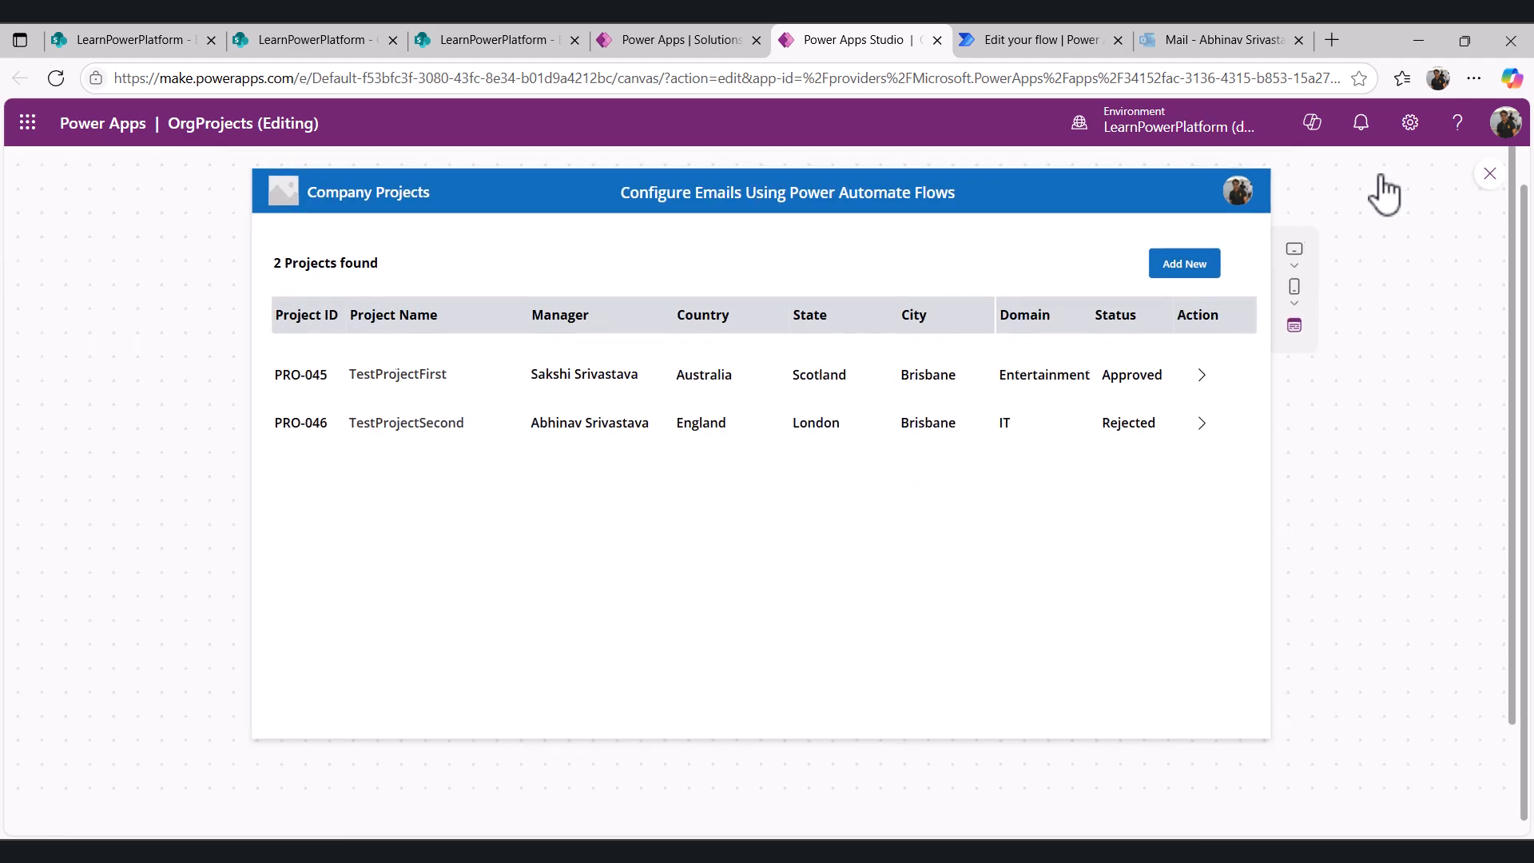
{"action": "left_click", "coordinate": [1188, 273]}
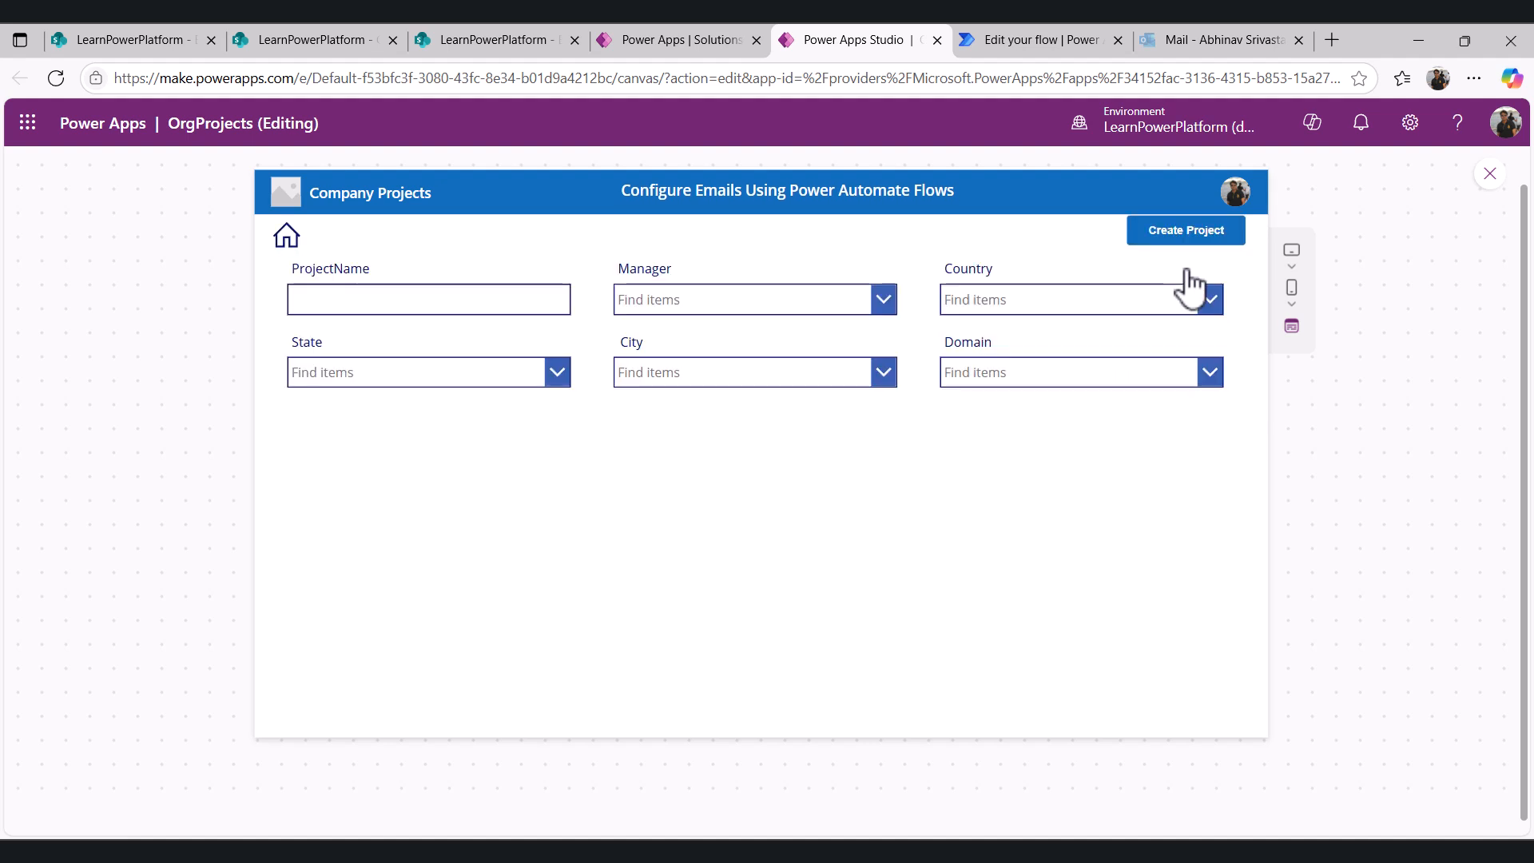
{"action": "left_click", "coordinate": [364, 305]}
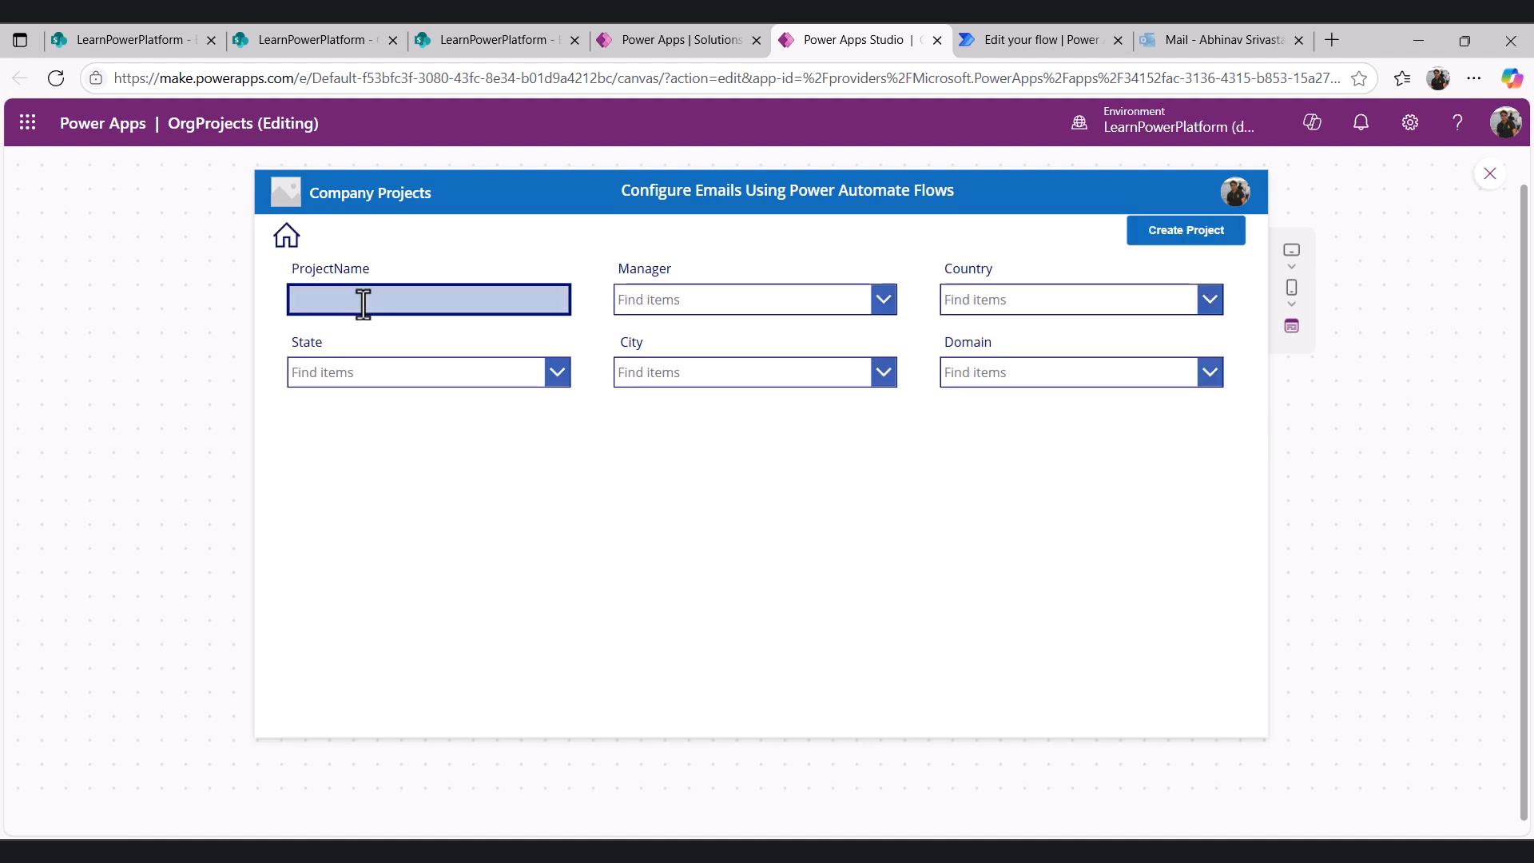
{"action": "type", "text": "Test"}
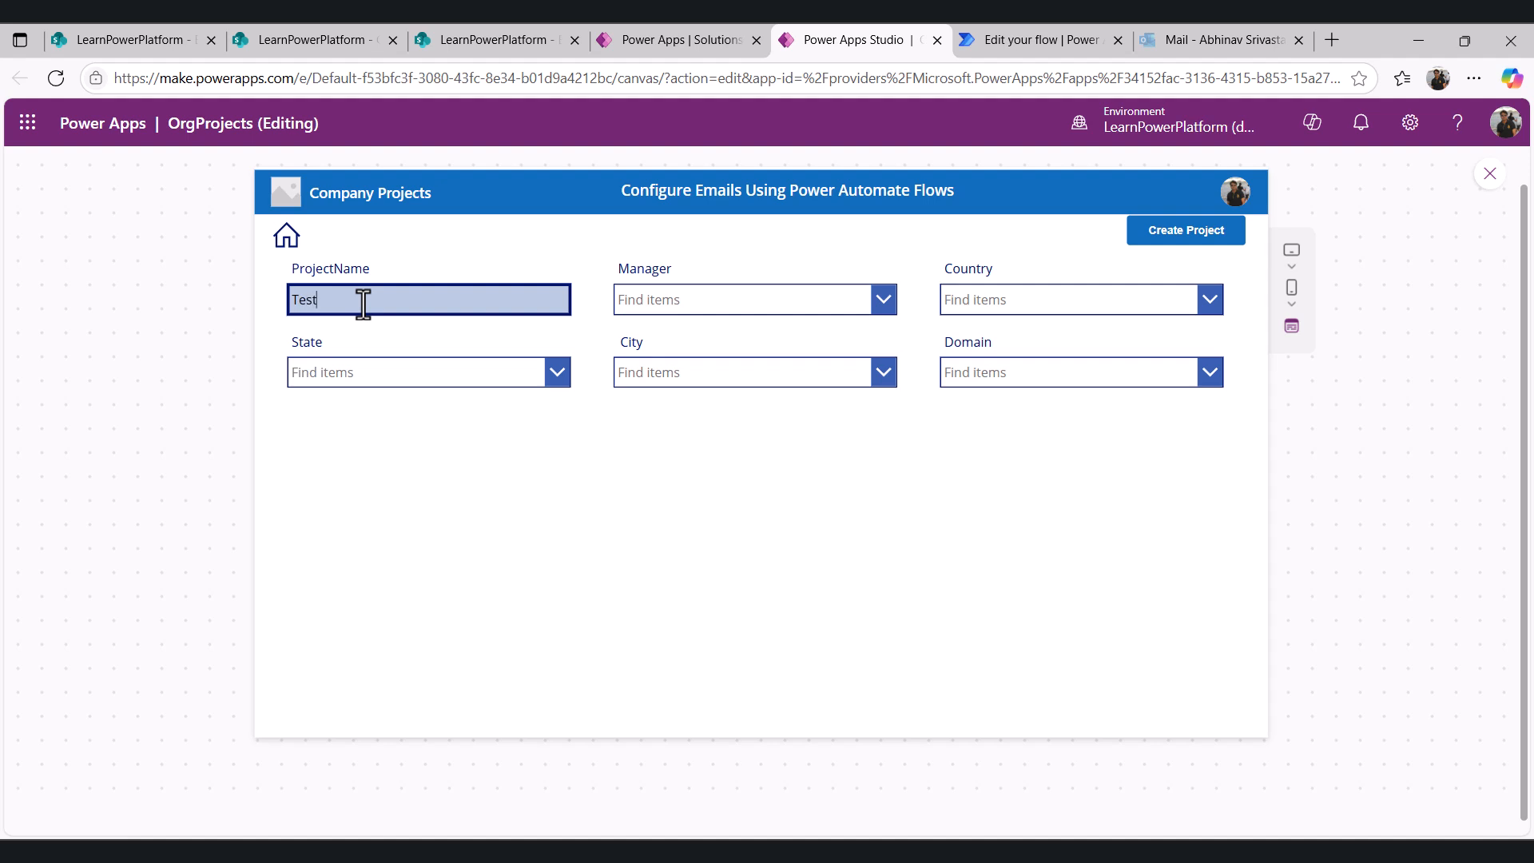
{"action": "type", "text": "Project"}
{"action": "type", "text": "3rd"}
{"action": "left_click", "coordinate": [716, 301]}
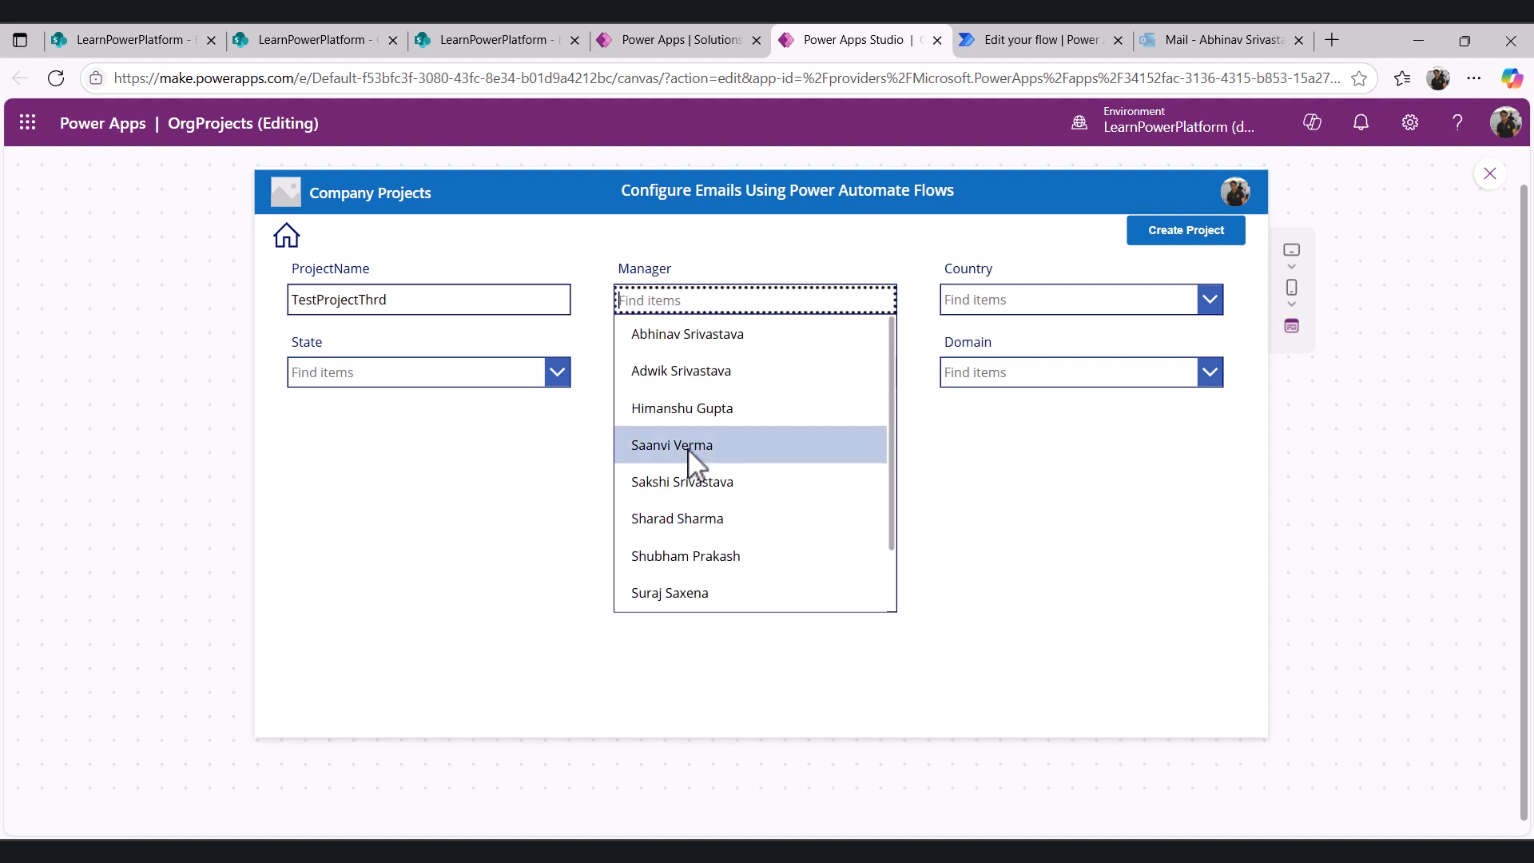
{"action": "left_click", "coordinate": [689, 483]}
{"action": "left_click", "coordinate": [1048, 306]}
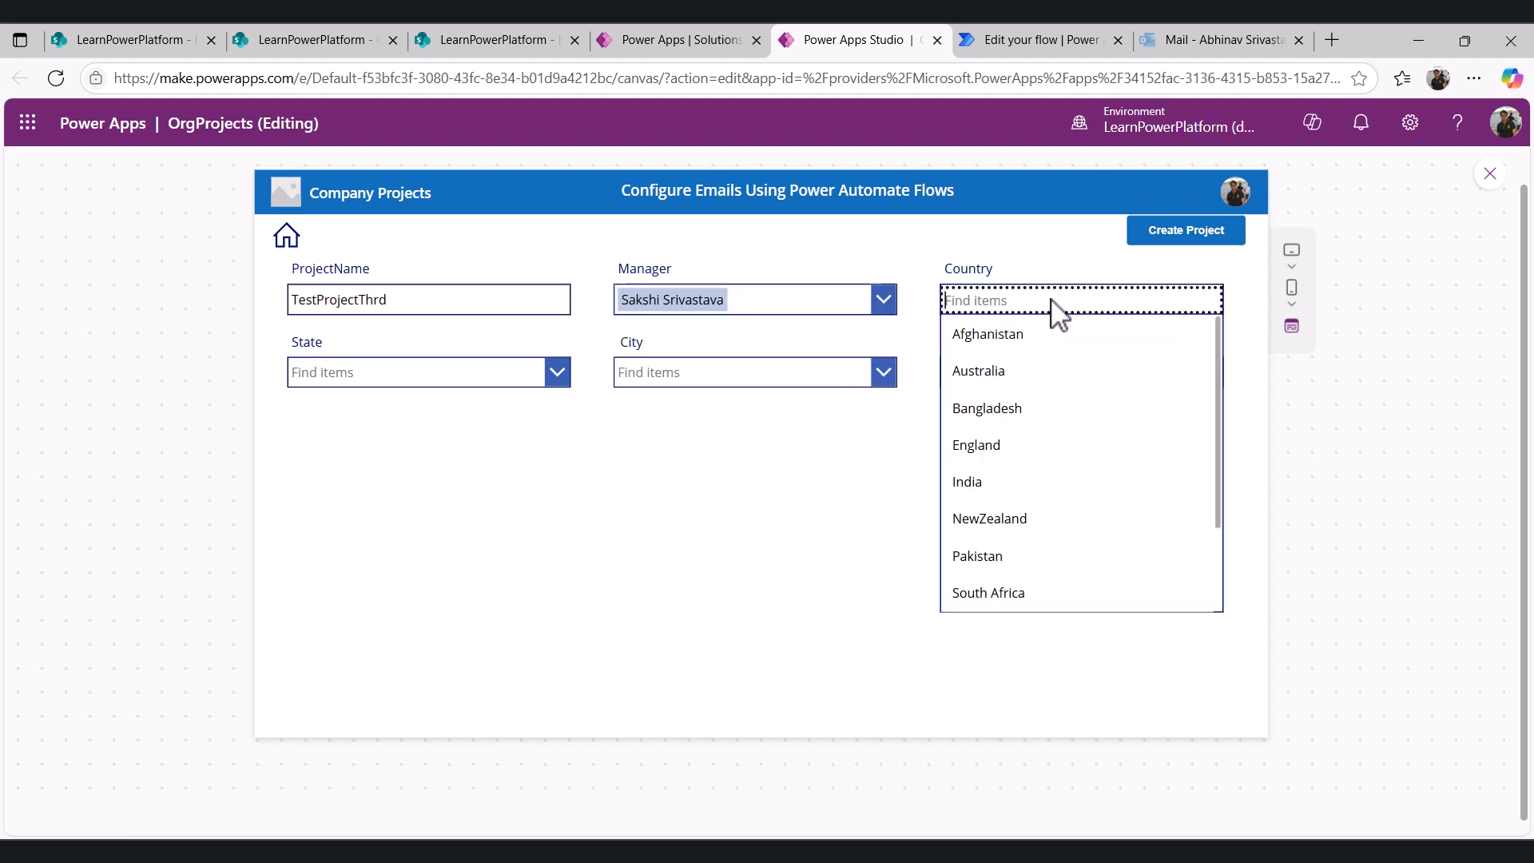
{"action": "left_click", "coordinate": [1012, 526]}
{"action": "left_click", "coordinate": [415, 377]}
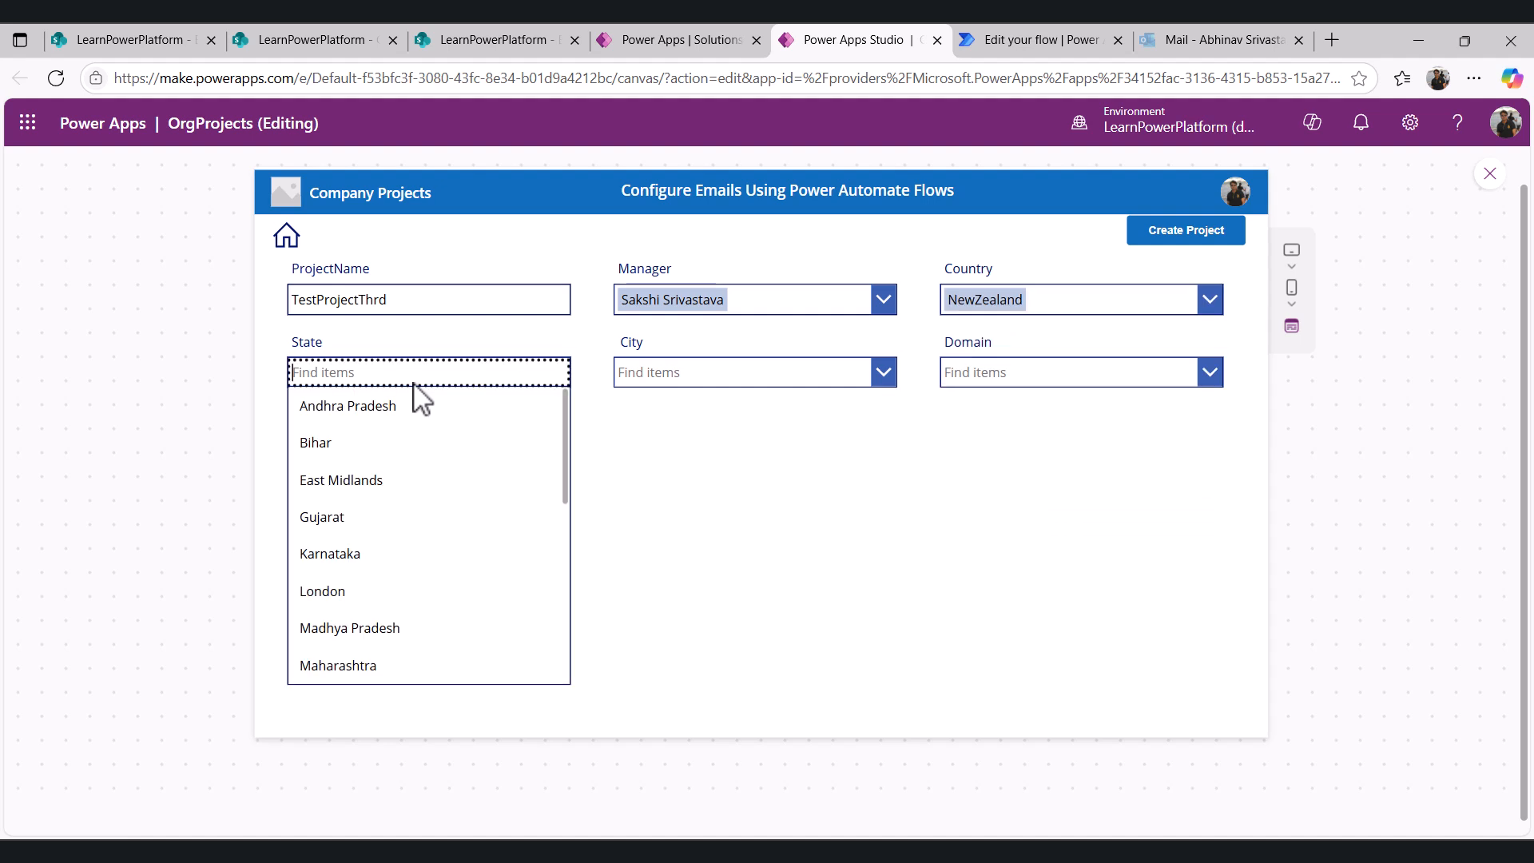
{"action": "scroll", "coordinate": [393, 564], "scroll_direction": "down", "scroll_amount": 5}
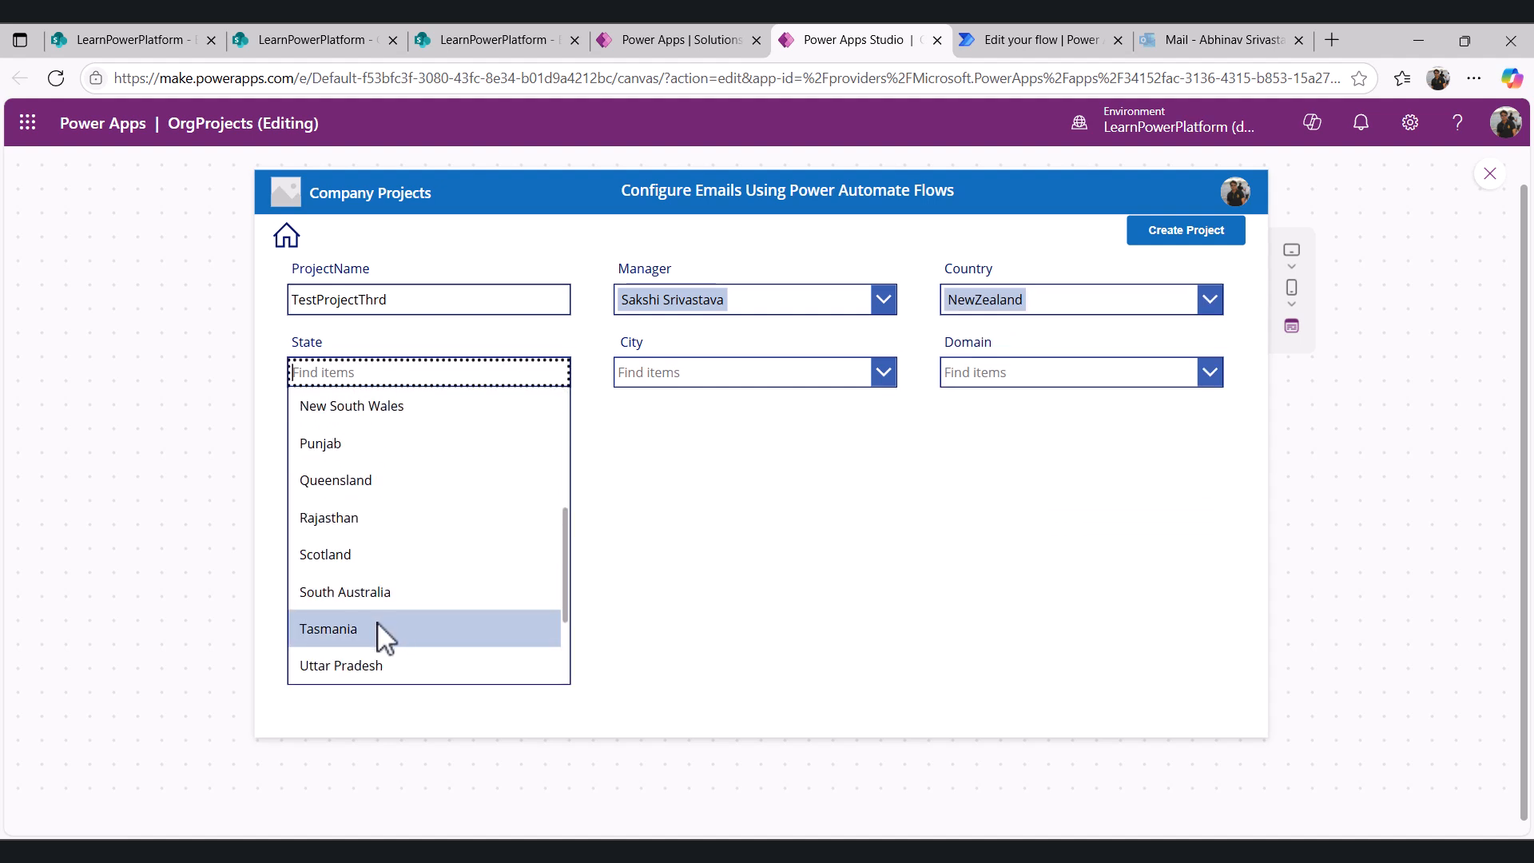
{"action": "left_click", "coordinate": [353, 553]}
- Set City to Melbourne and Domain to Insurance, then create the project
{"action": "left_click", "coordinate": [647, 376]}
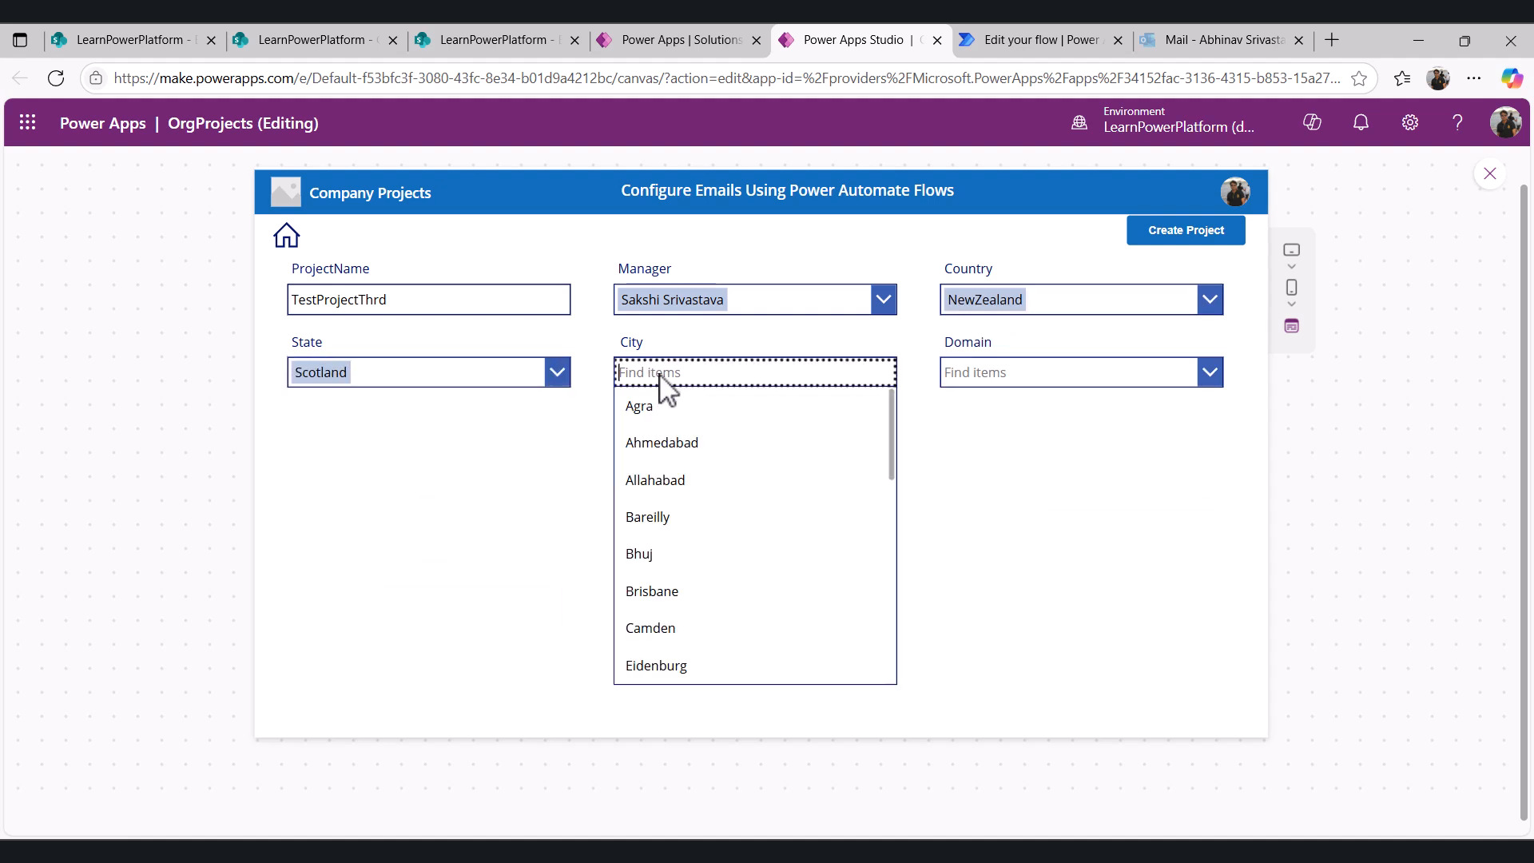
{"action": "scroll", "coordinate": [662, 634], "scroll_direction": "down", "scroll_amount": 3}
{"action": "left_click", "coordinate": [652, 517]}
{"action": "left_click", "coordinate": [1031, 374]}
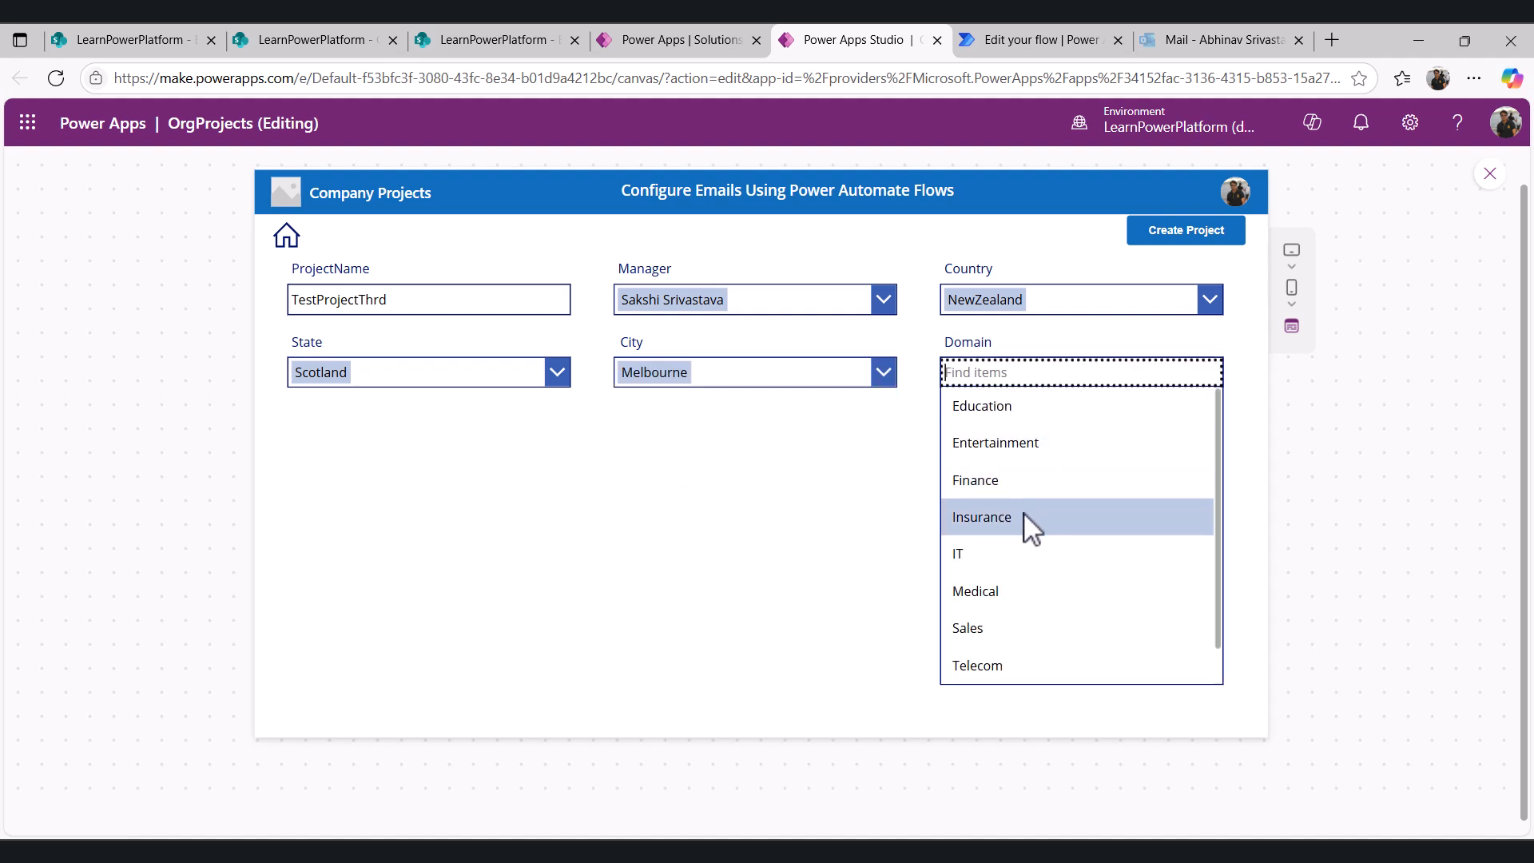
{"action": "left_click", "coordinate": [1028, 520]}
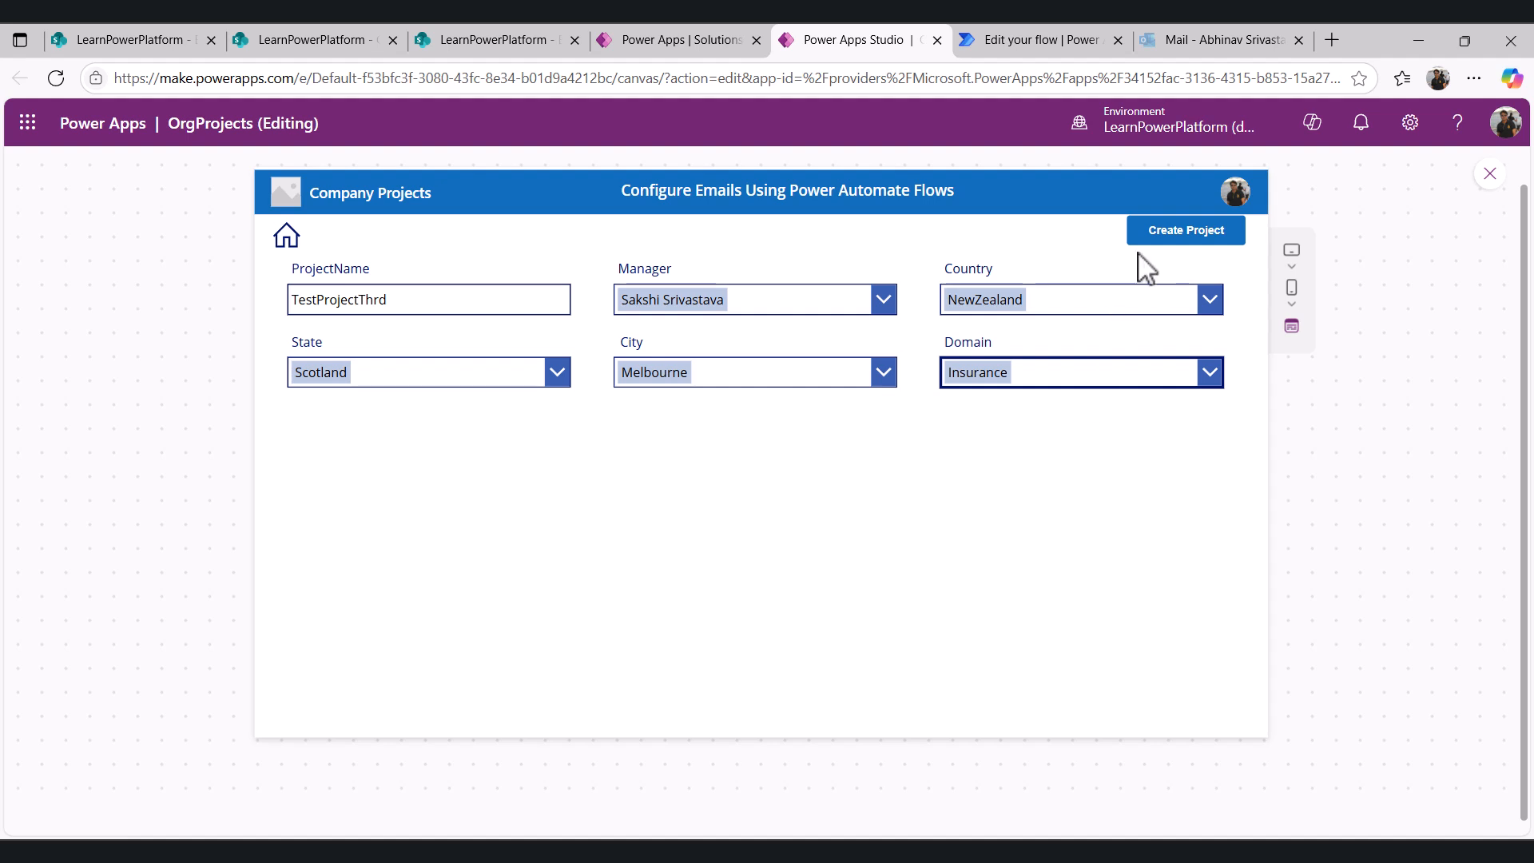
{"action": "left_click", "coordinate": [1177, 240]}
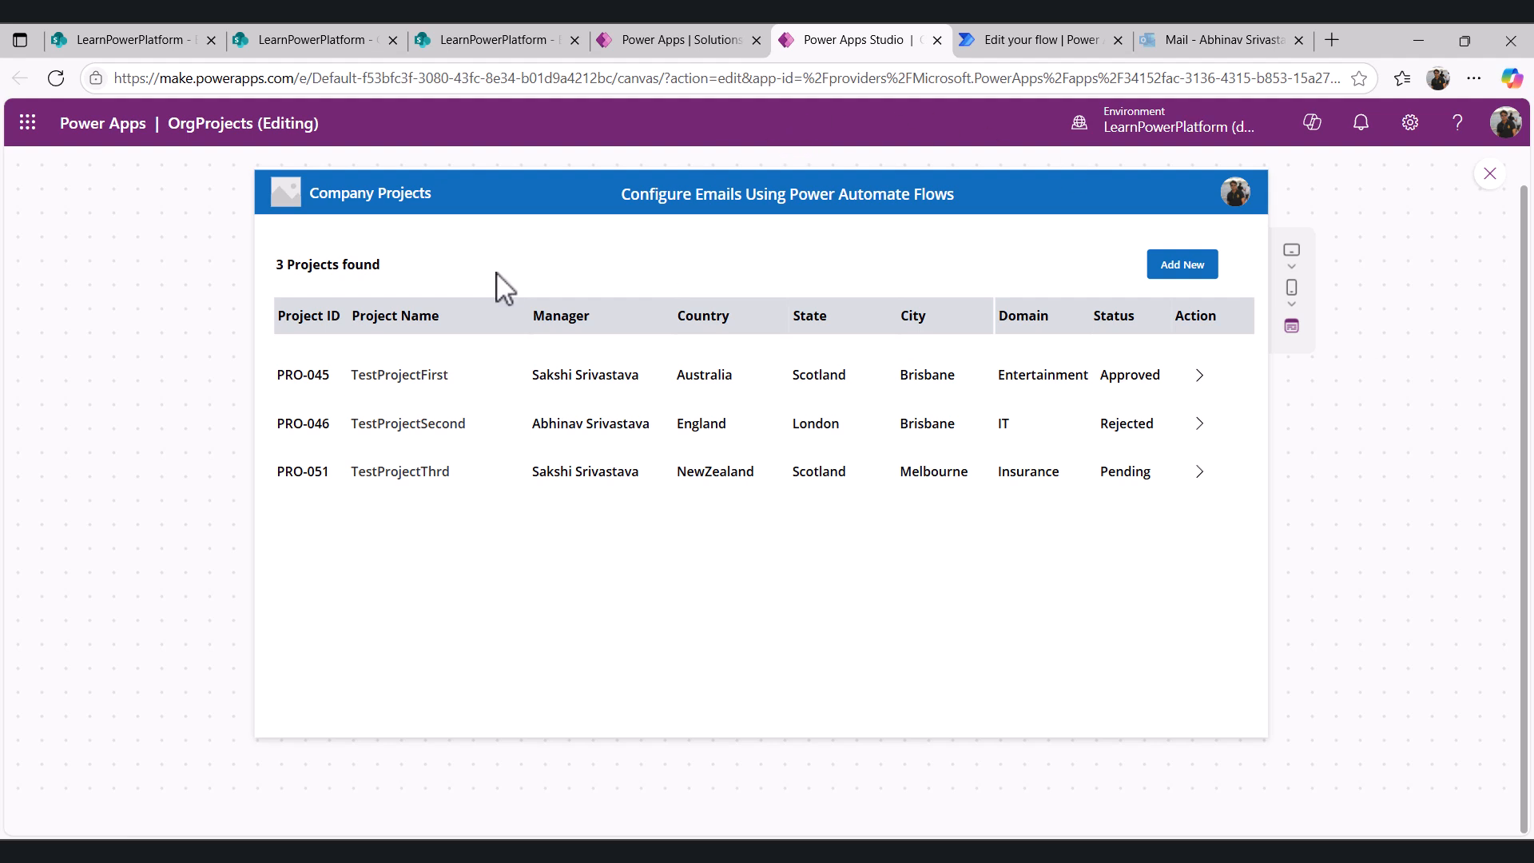
- Refresh the CompanyProjects and Email_Transaction lists to check the new project's entries, then open the approver's Outlook inbox
{"action": "left_click", "coordinate": [340, 44]}
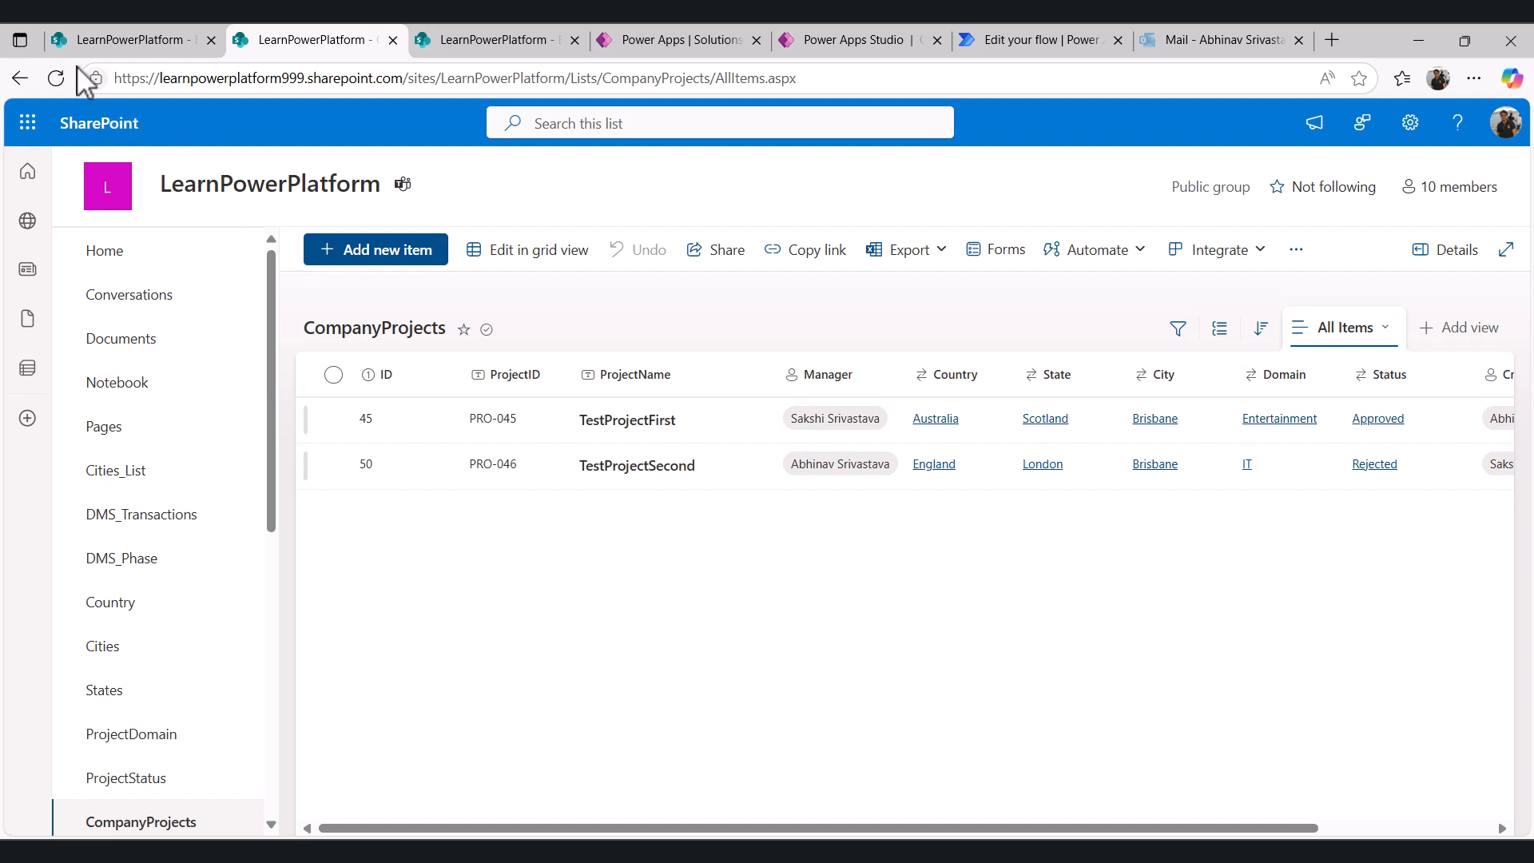
{"action": "left_click", "coordinate": [52, 85]}
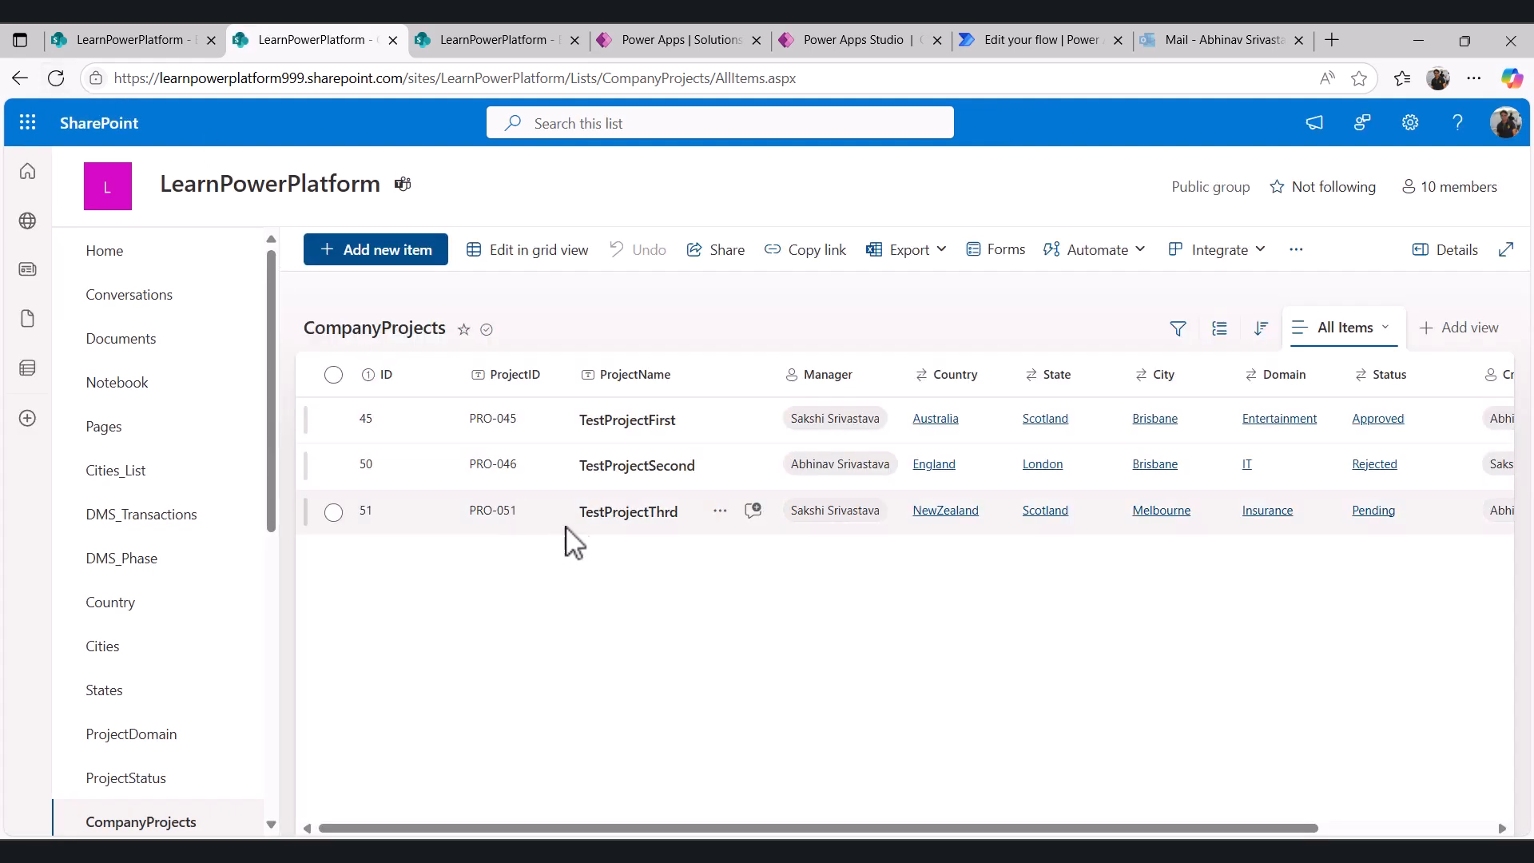
{"action": "key", "text": "ctrl+Tab"}
{"action": "left_click", "coordinate": [60, 75]}
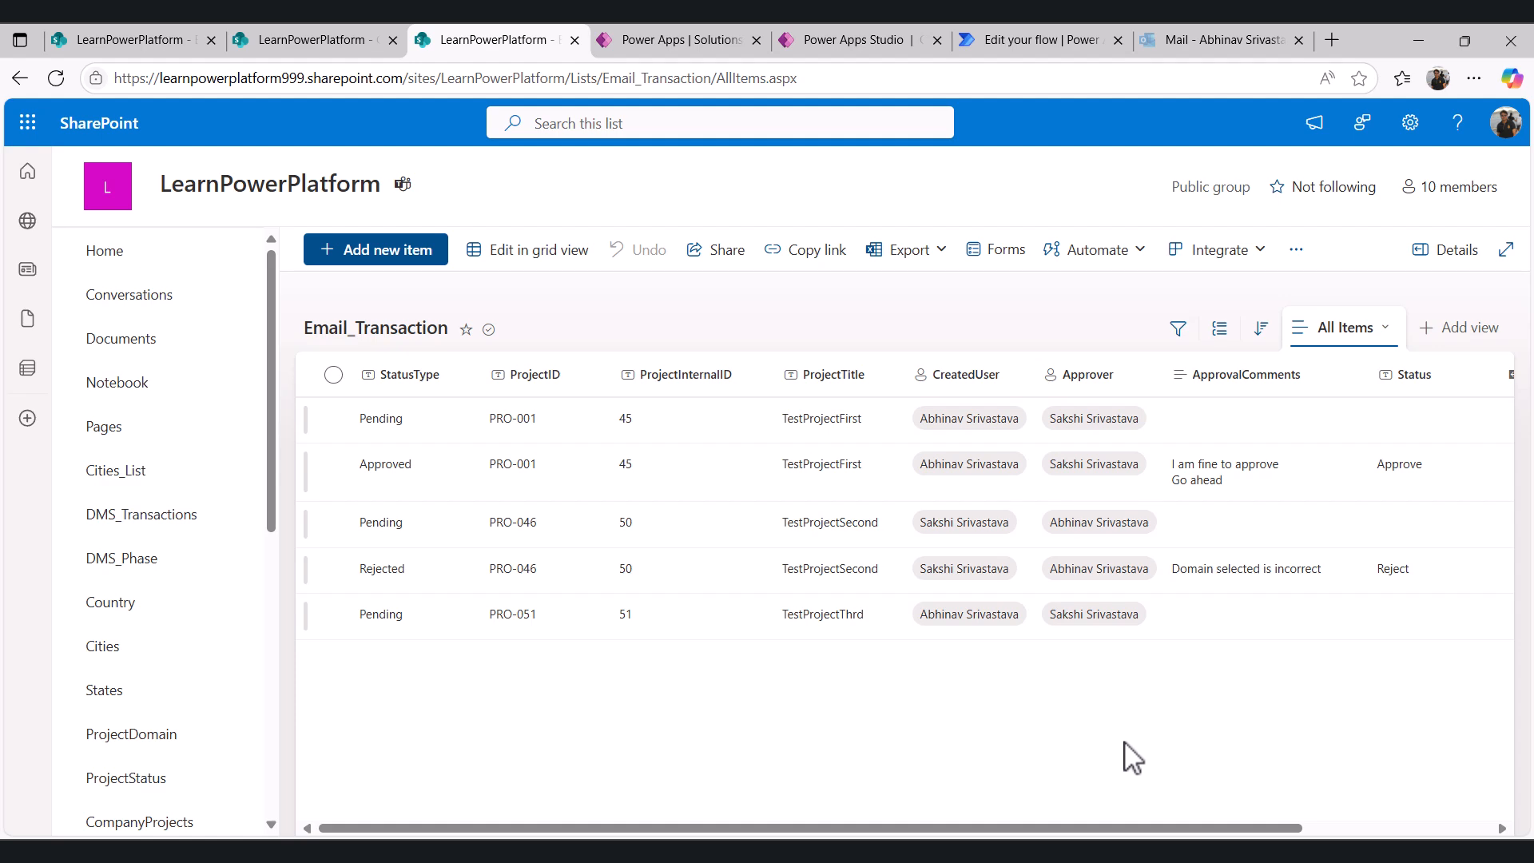
{"action": "left_click", "coordinate": [1071, 851]}
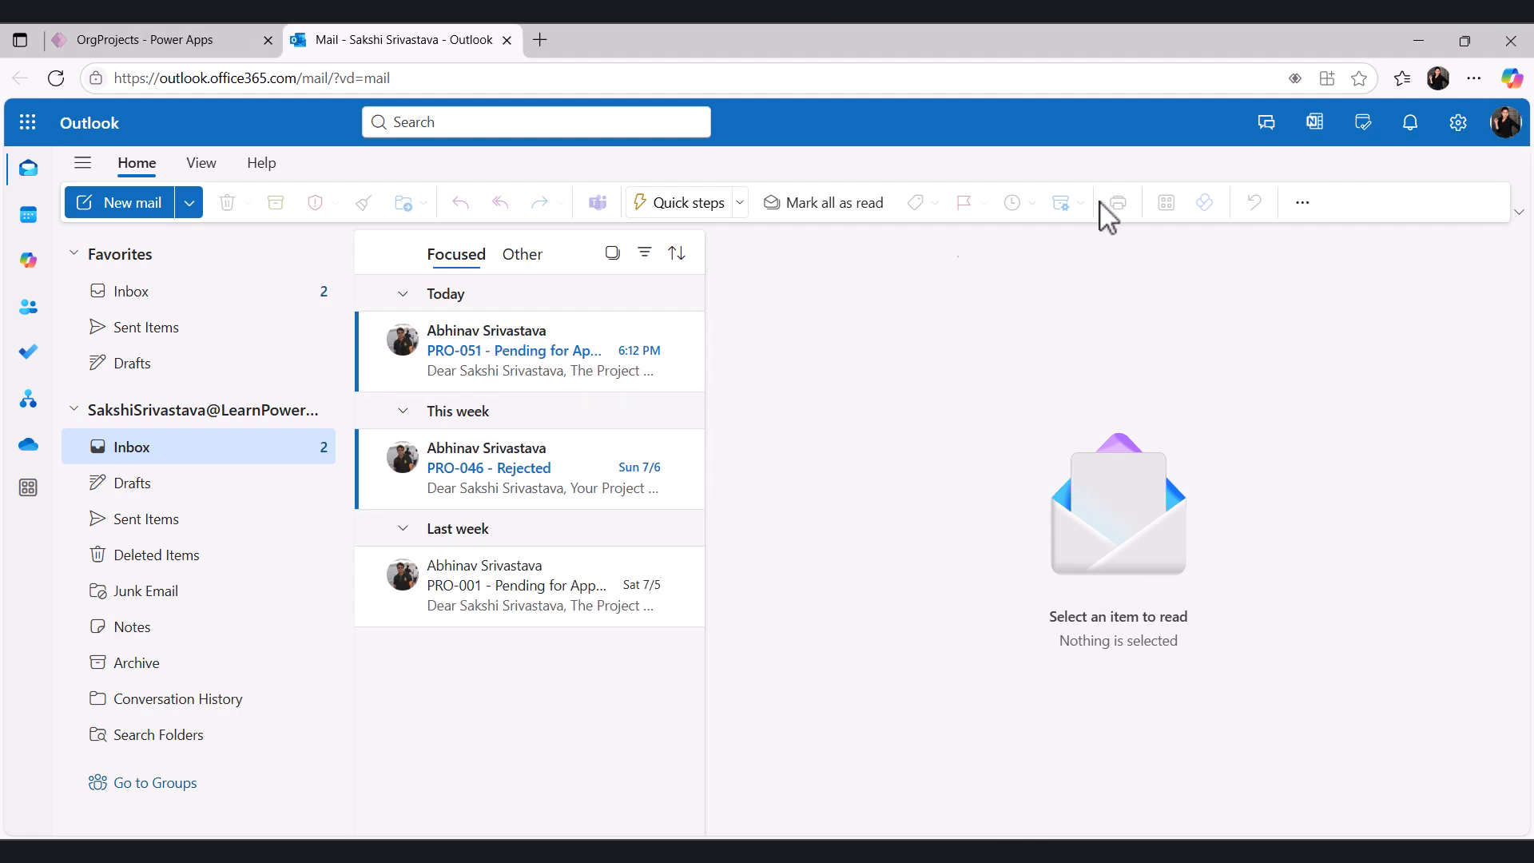
- Open the PRO-051 pending approval email and follow its review link to the approver screen, opening the Select Option list
{"action": "left_click", "coordinate": [473, 374]}
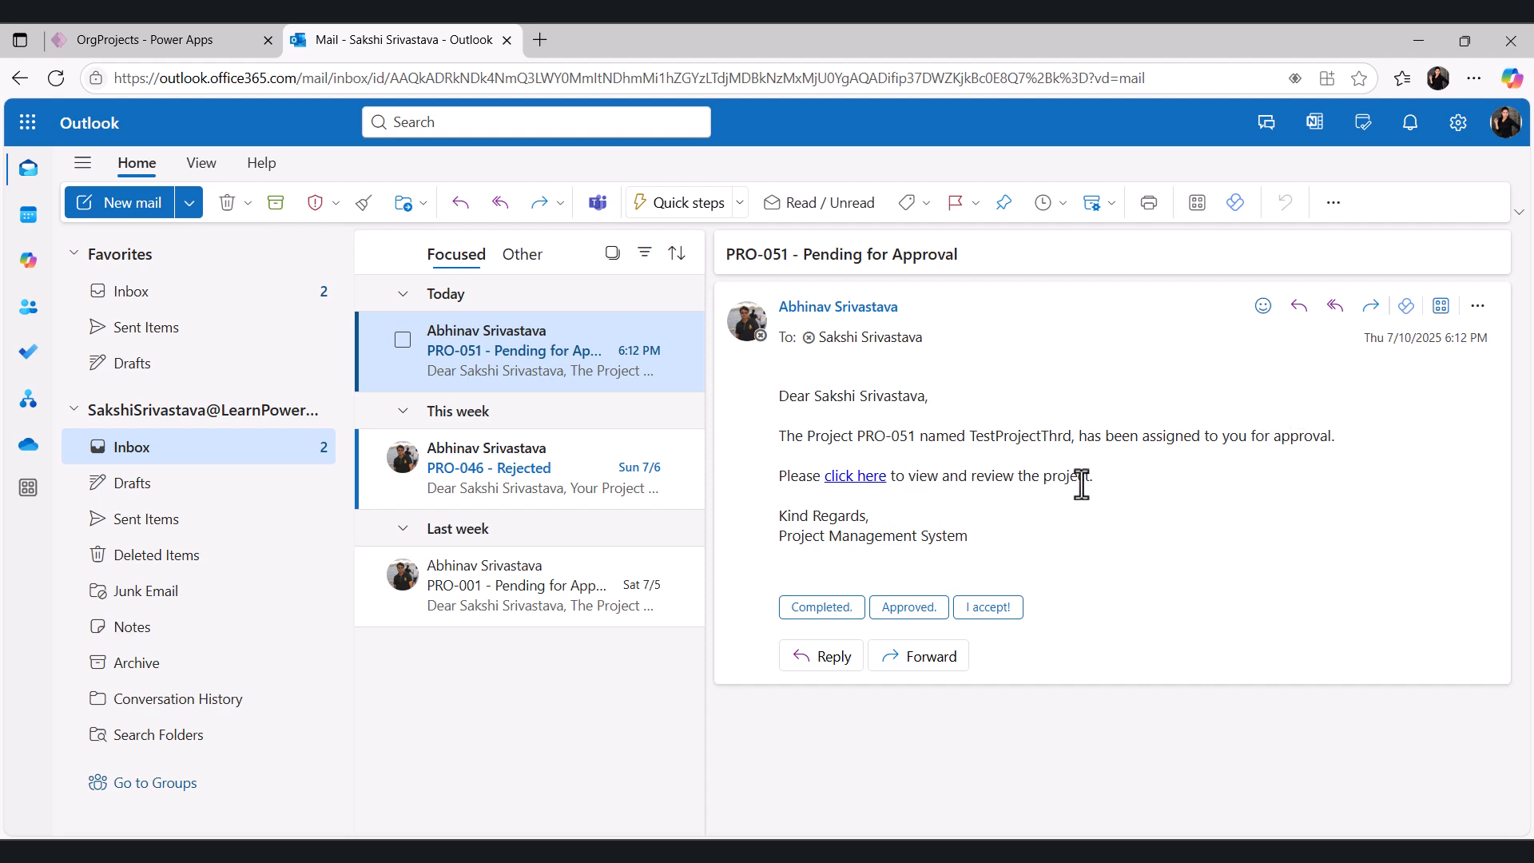
{"action": "left_click", "coordinate": [870, 480]}
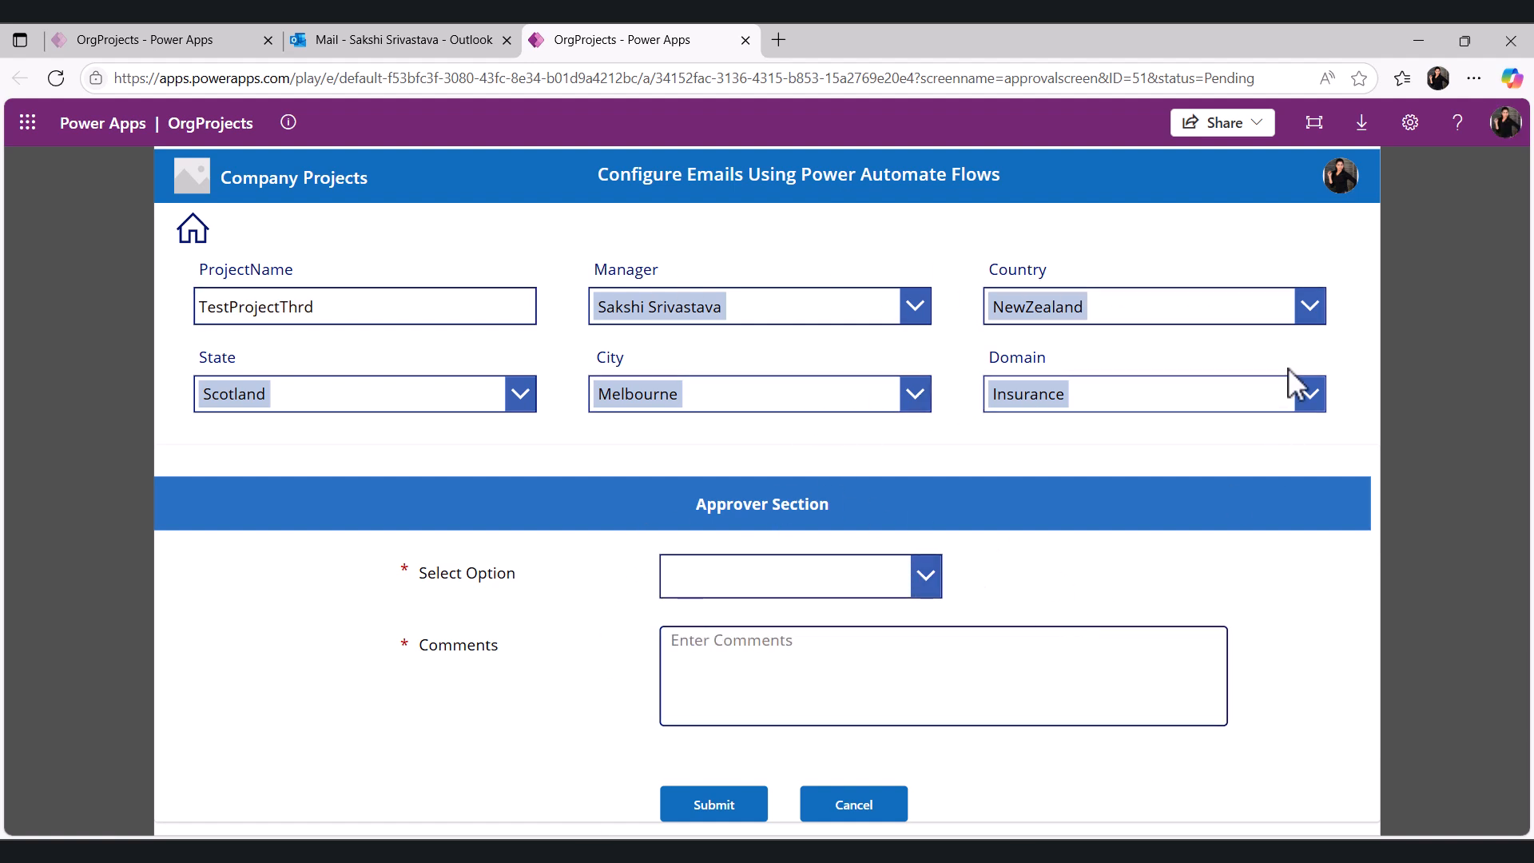
{"action": "left_click", "coordinate": [925, 579]}
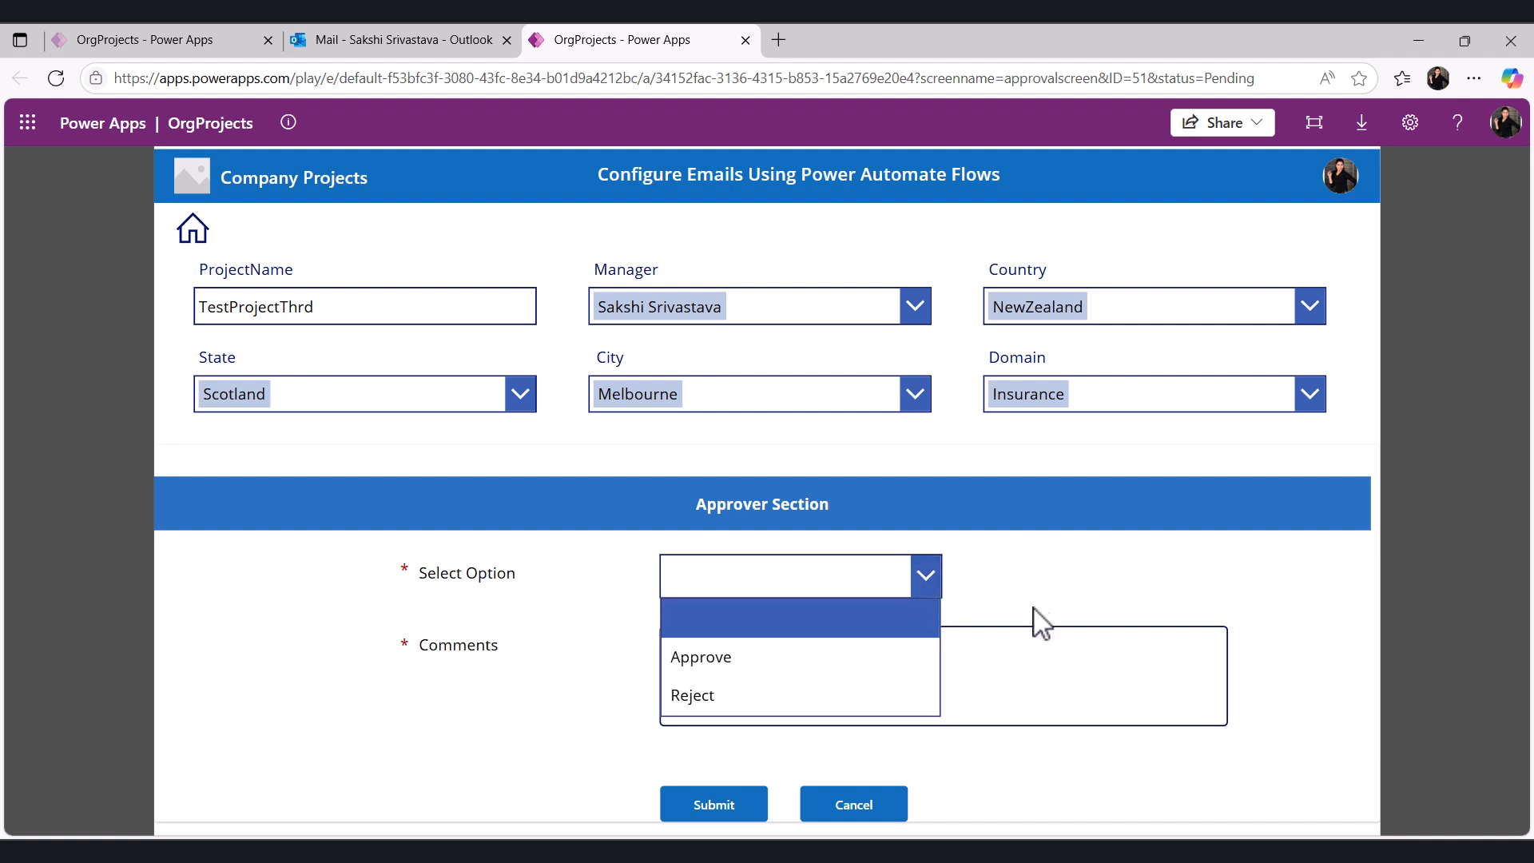
{"action": "left_click", "coordinate": [1075, 615]}
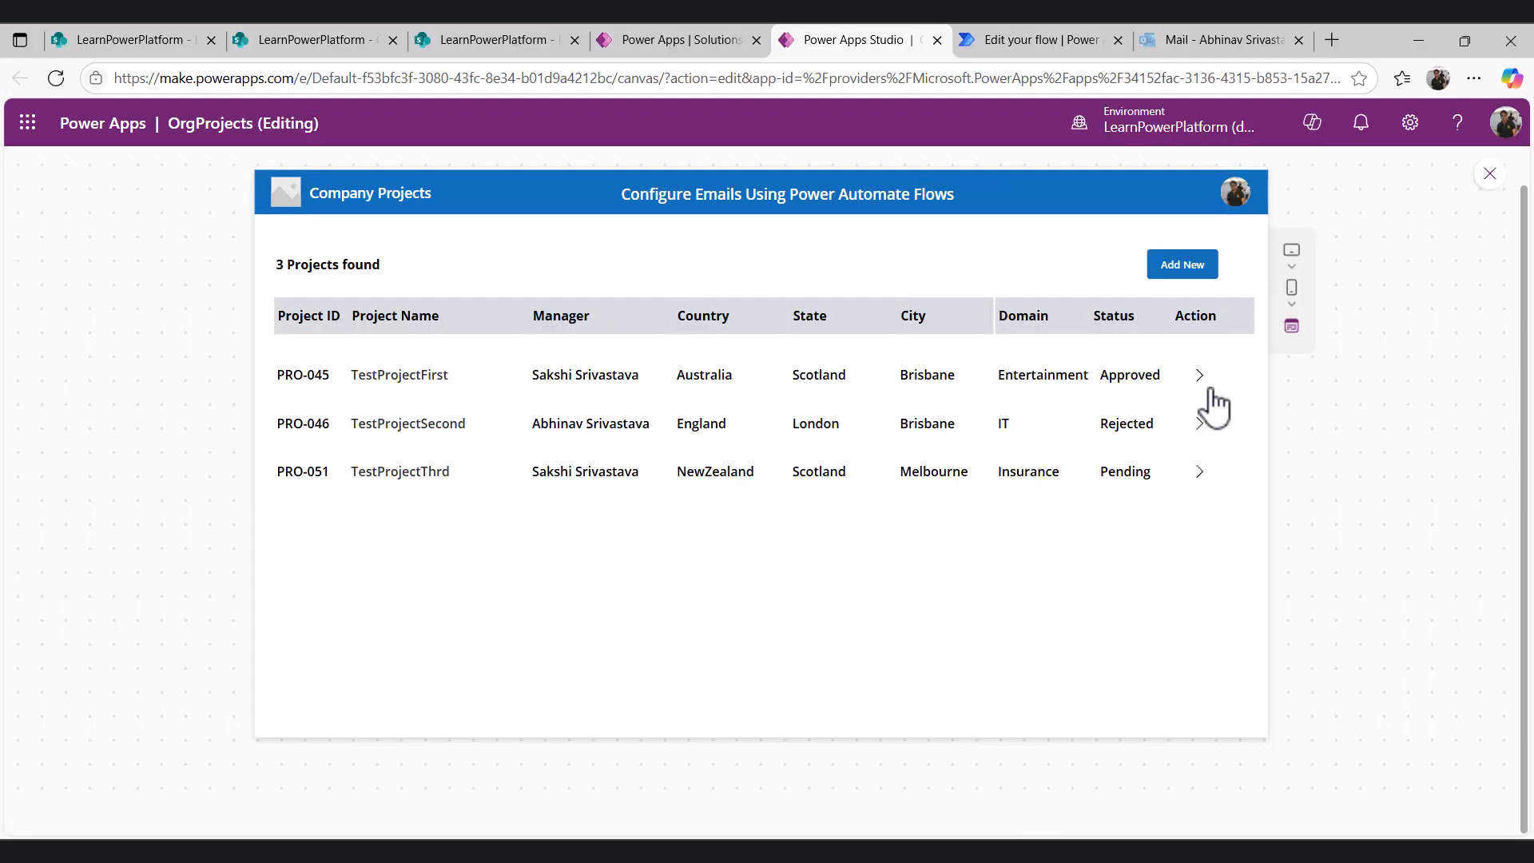
- Leave the app preview and select the Create Project button on the ScCreateProject screen
{"action": "left_click", "coordinate": [1185, 280]}
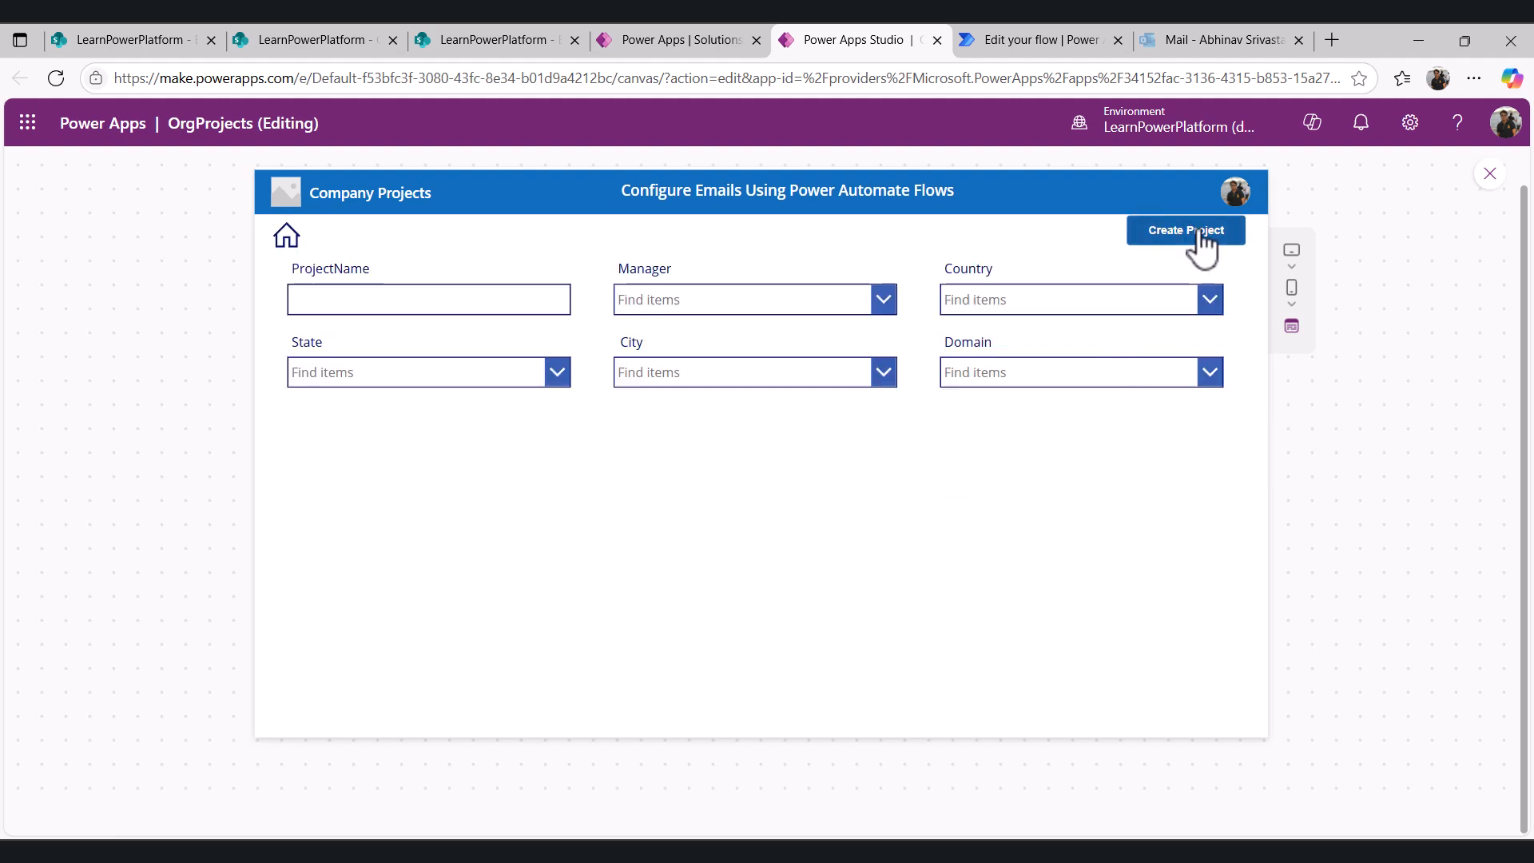
{"action": "left_click", "coordinate": [286, 236]}
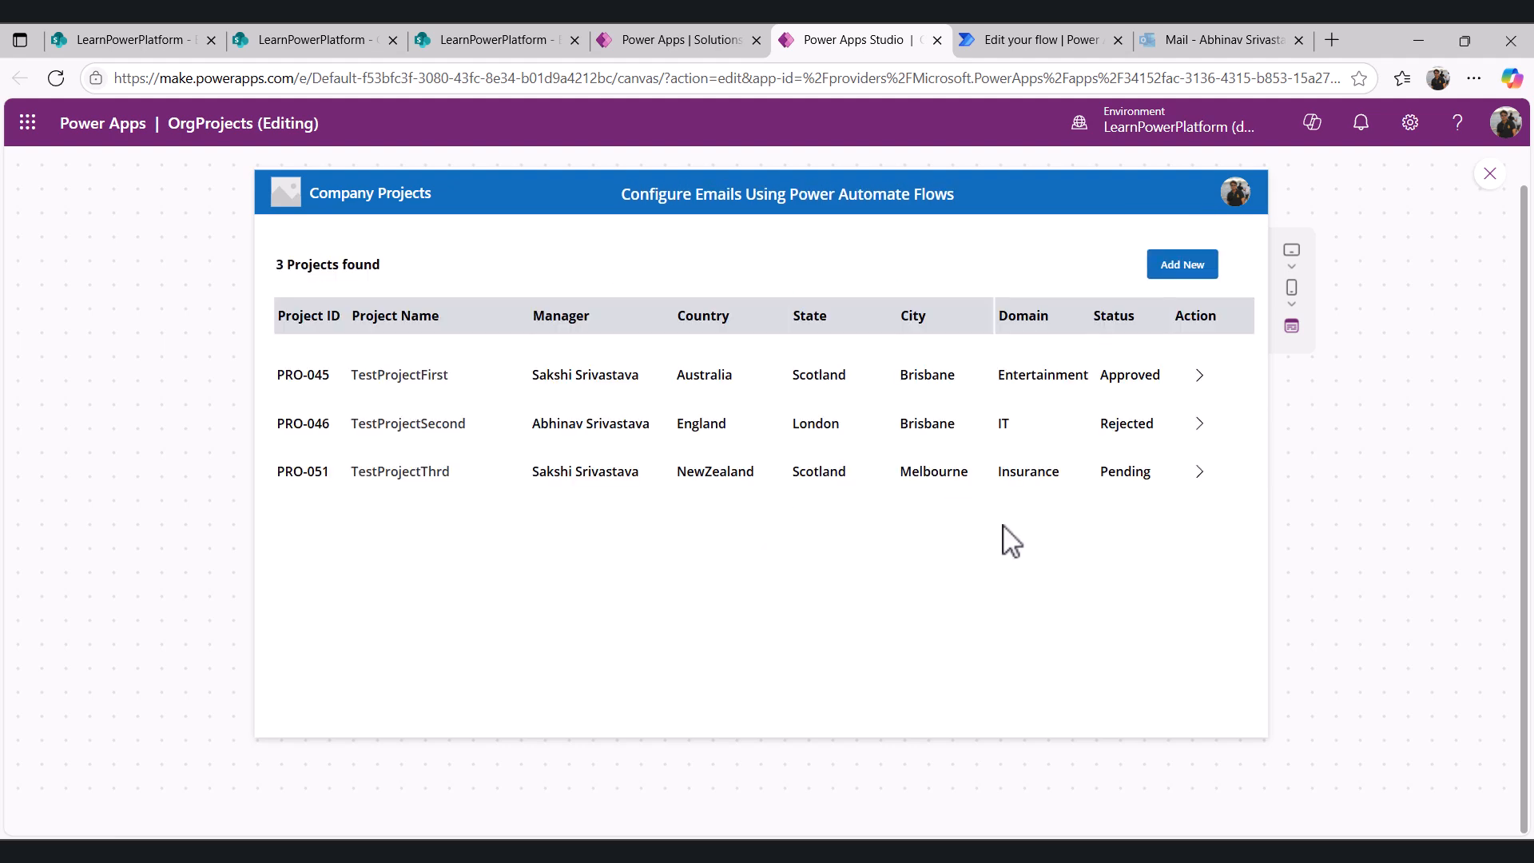
{"action": "left_click", "coordinate": [1490, 176]}
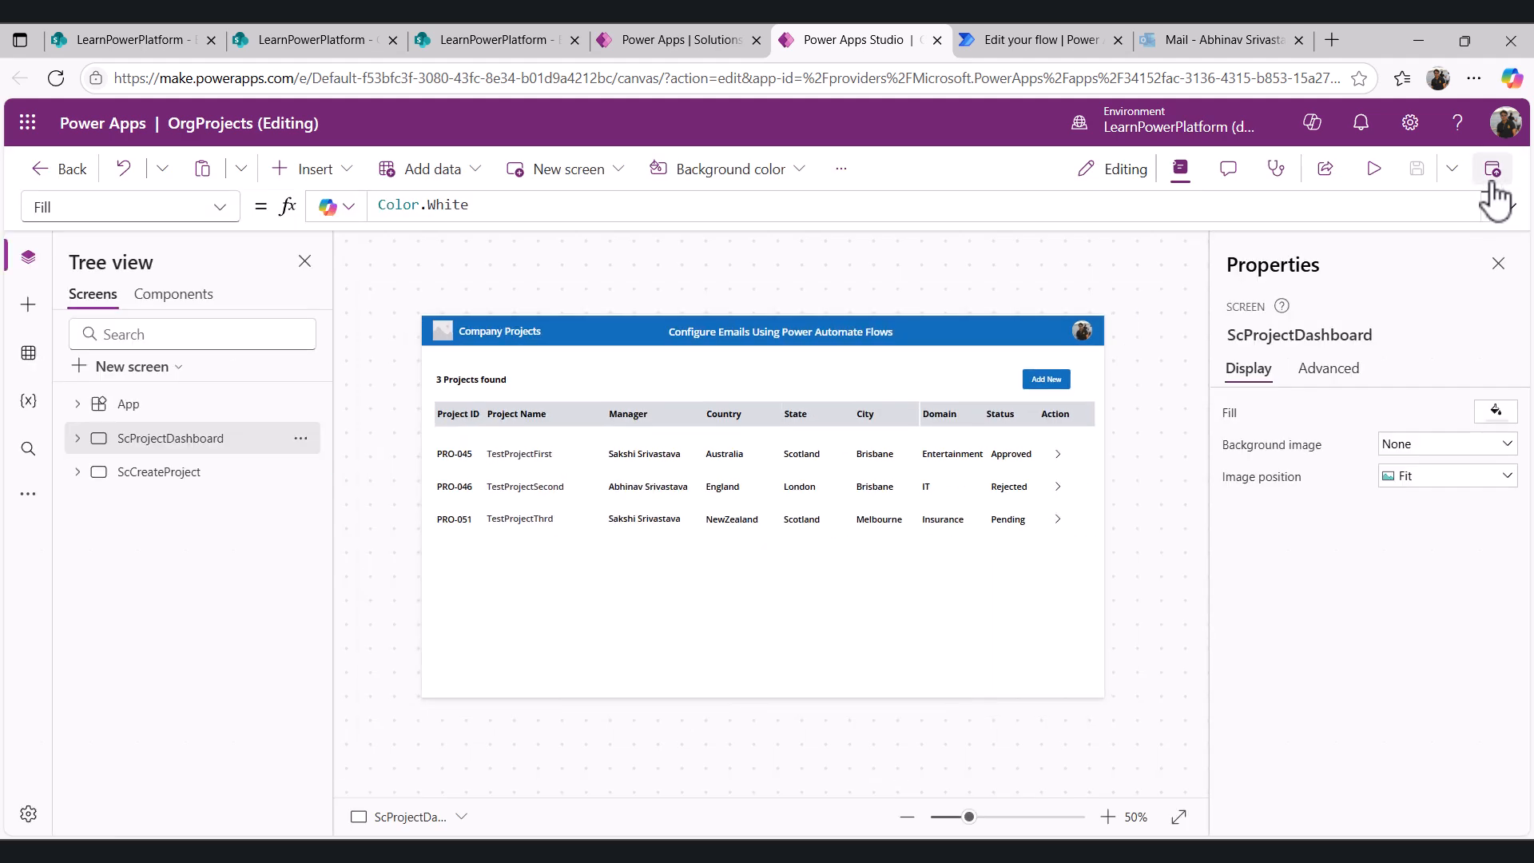
{"action": "left_click", "coordinate": [169, 479]}
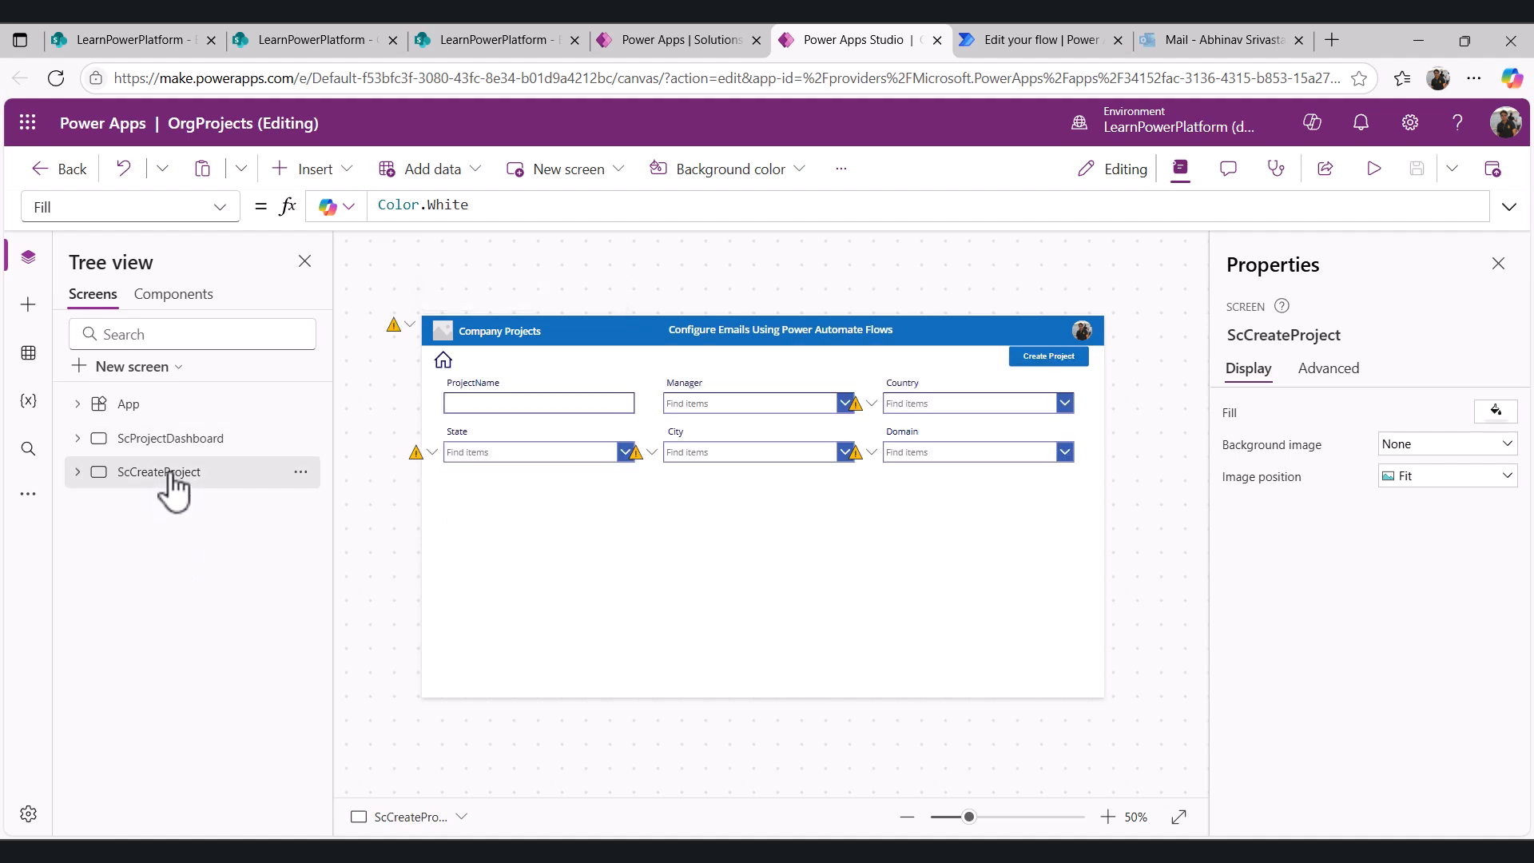
{"action": "left_click", "coordinate": [1071, 364]}
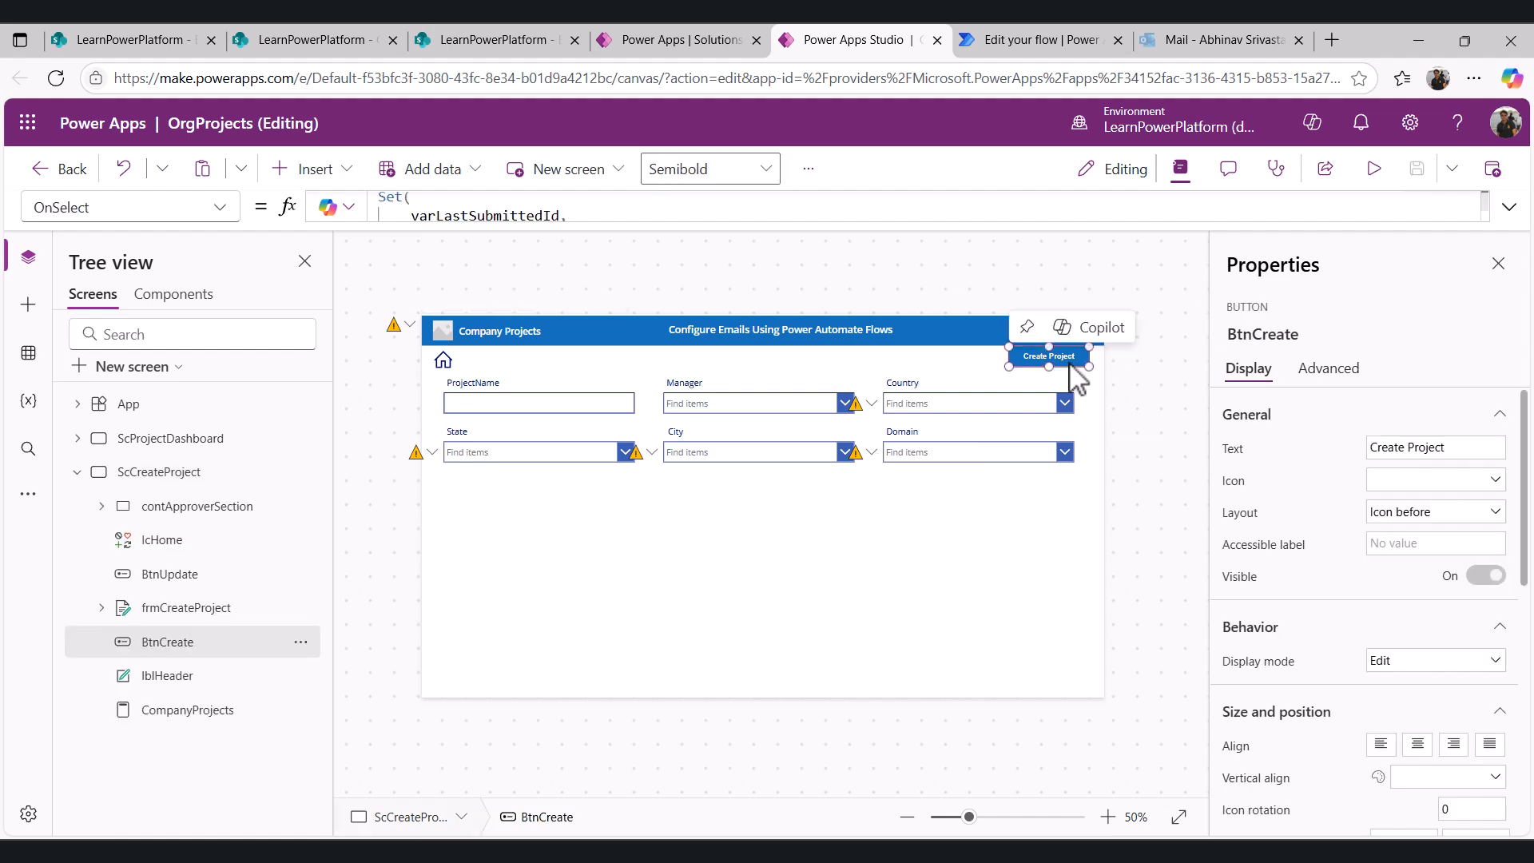
- Expand the button's OnSelect formula and compare its CompanyProjects patch with the SharePoint CompanyProjects list
{"action": "left_click", "coordinate": [839, 214]}
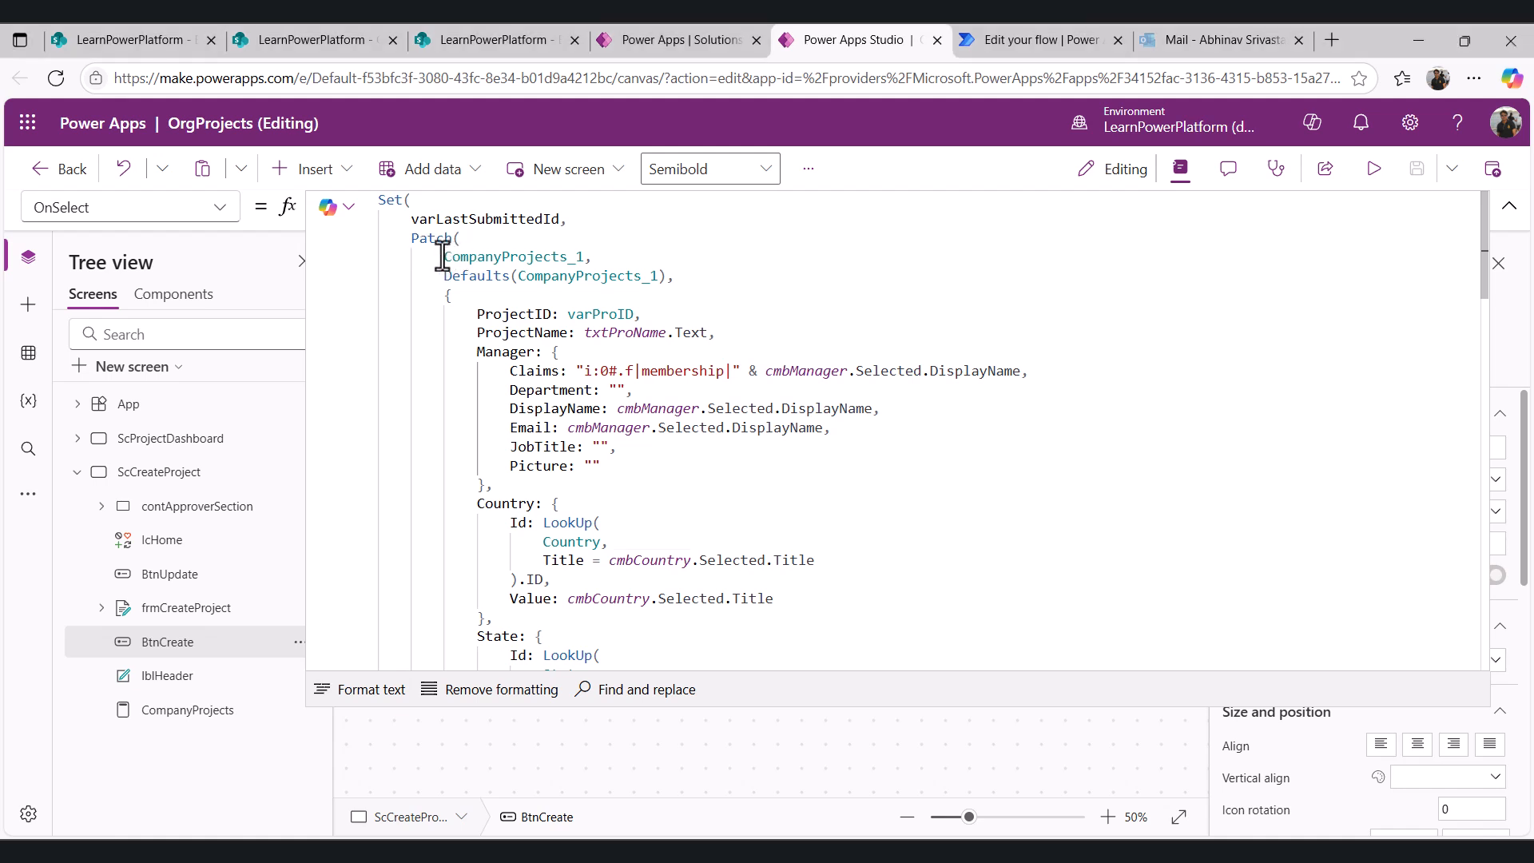
{"action": "left_click_drag", "start_coordinate": [446, 256], "coordinate": [551, 255]}
{"action": "left_click", "coordinate": [339, 40]}
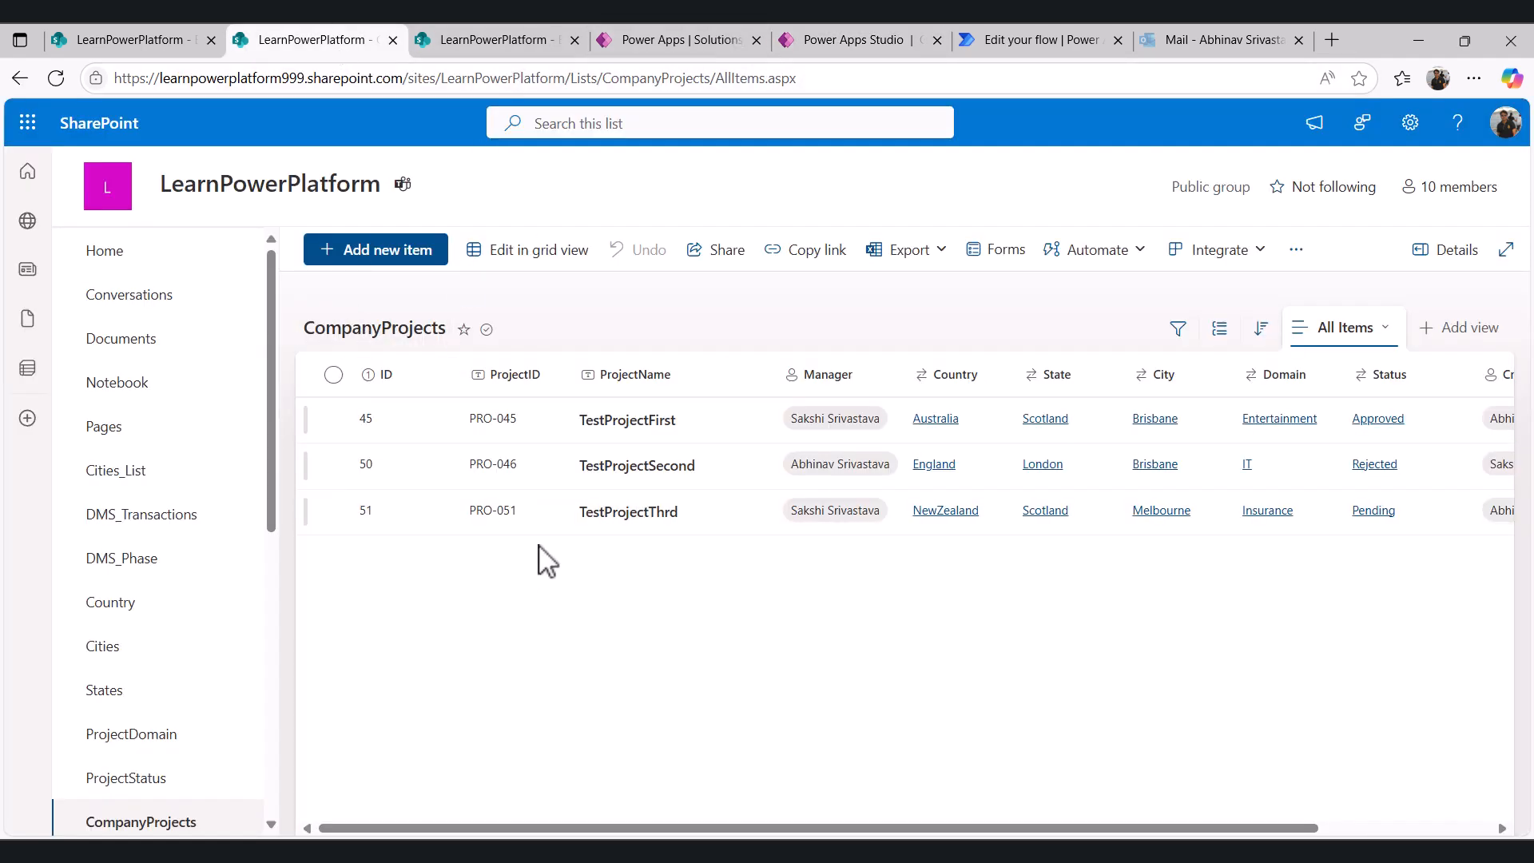
{"action": "left_click", "coordinate": [875, 36]}
- Review the Manager record and the remaining fields of the CompanyProjects patch in the formula
{"action": "scroll", "coordinate": [674, 489], "scroll_direction": "up", "scroll_amount": 5}
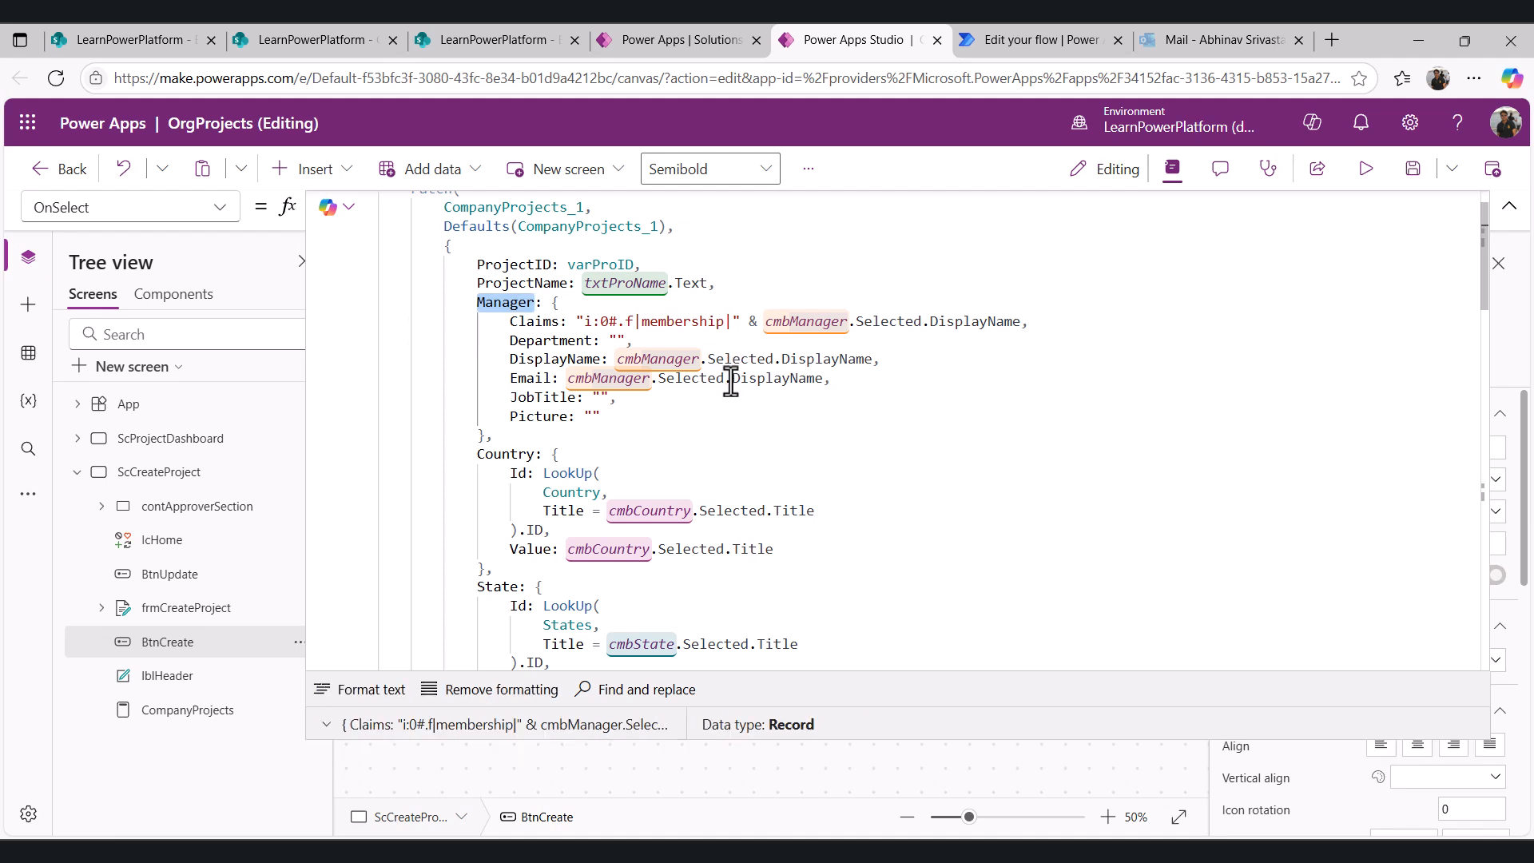
{"action": "left_click", "coordinate": [517, 444]}
{"action": "left_click_drag", "start_coordinate": [492, 435], "coordinate": [478, 307]}
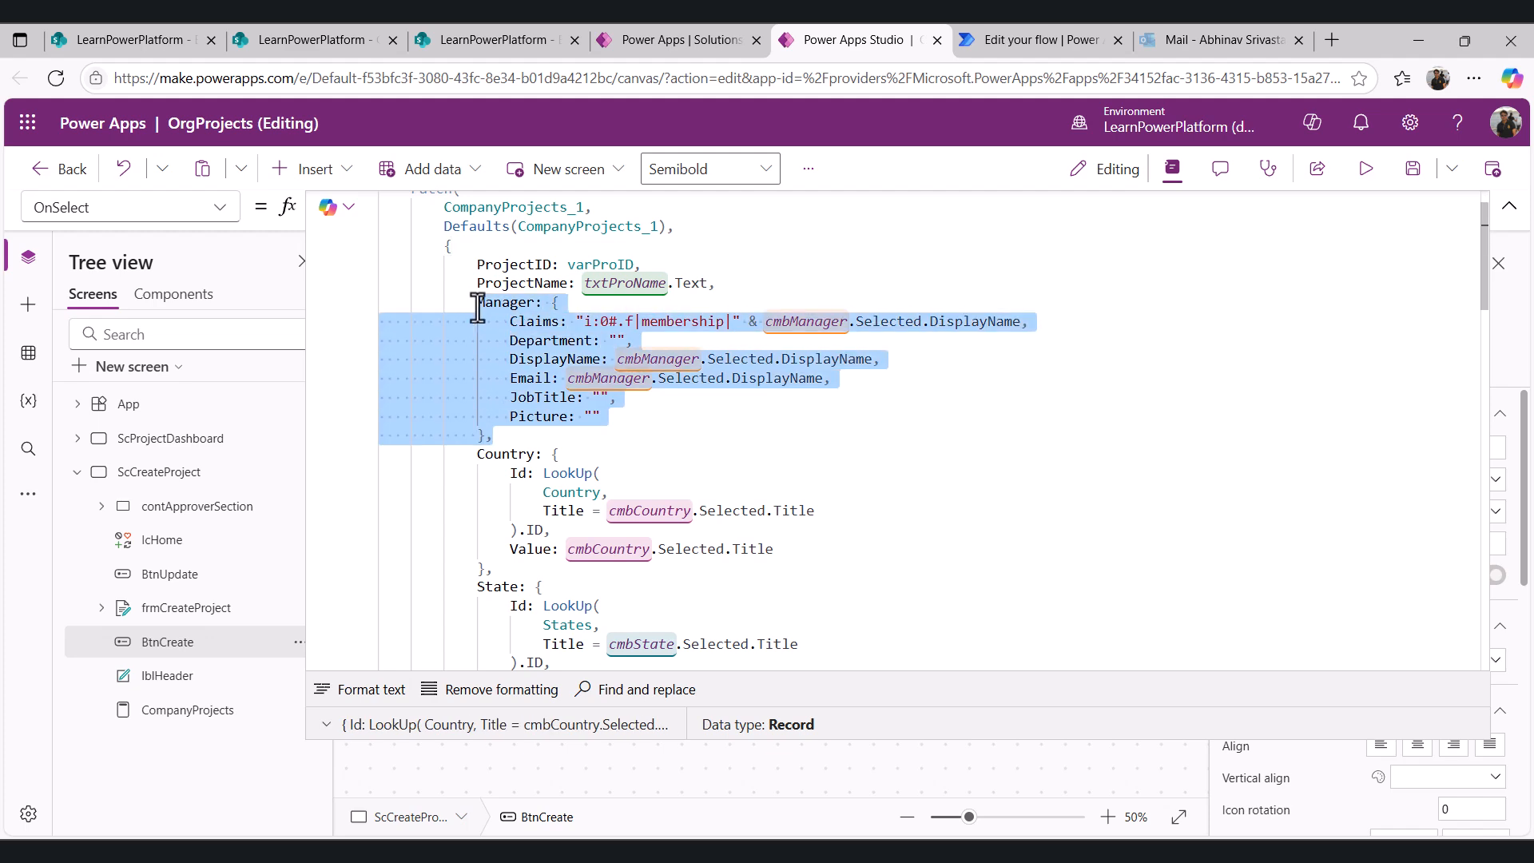
{"action": "left_click", "coordinate": [712, 449]}
{"action": "scroll", "coordinate": [703, 471], "scroll_direction": "down", "scroll_amount": 6}
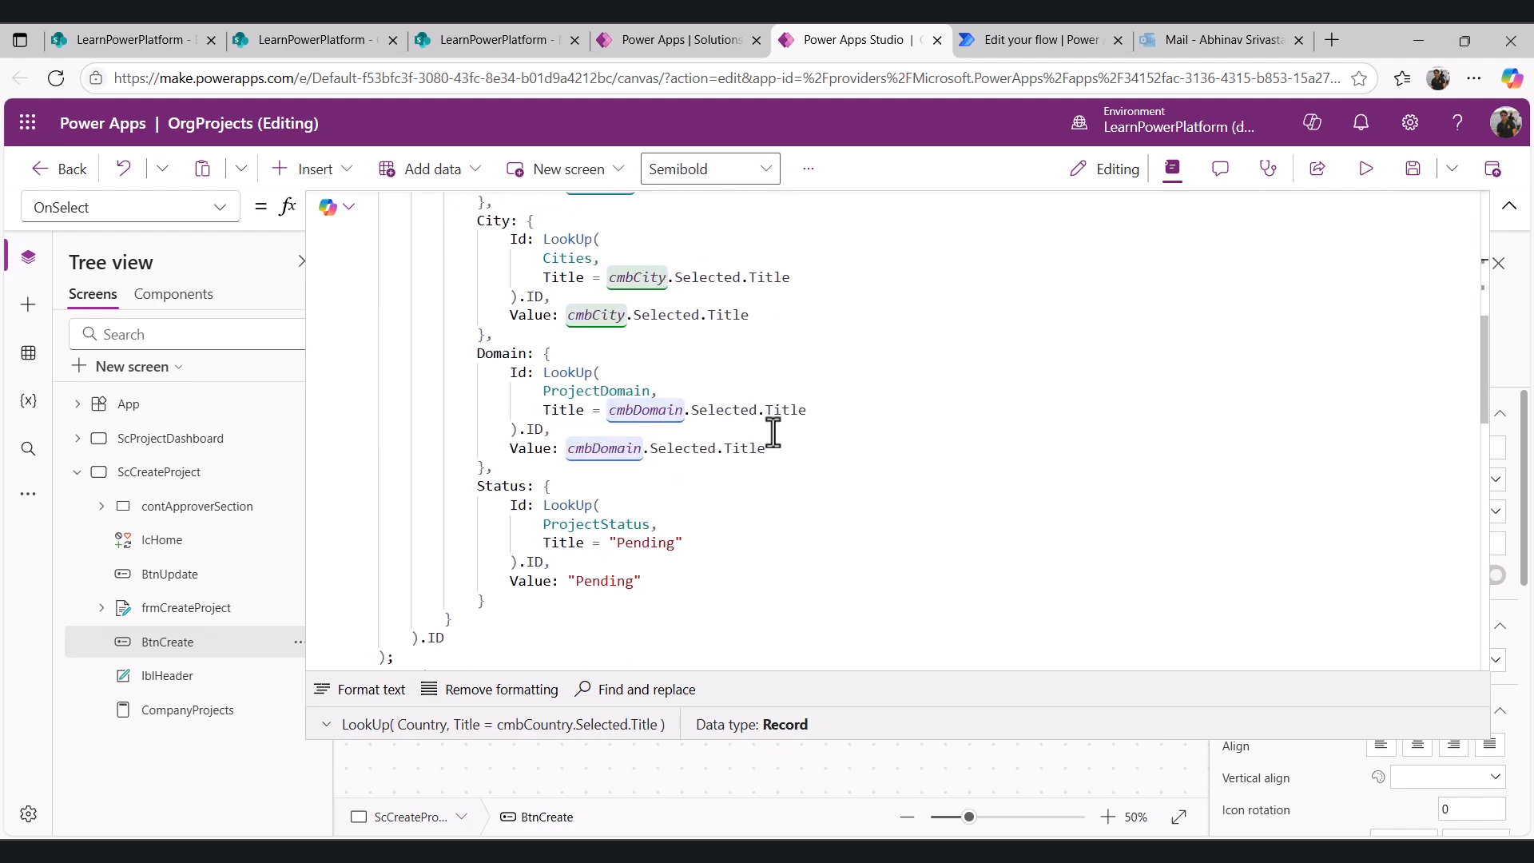
{"action": "scroll", "coordinate": [774, 432], "scroll_direction": "down", "scroll_amount": 3}
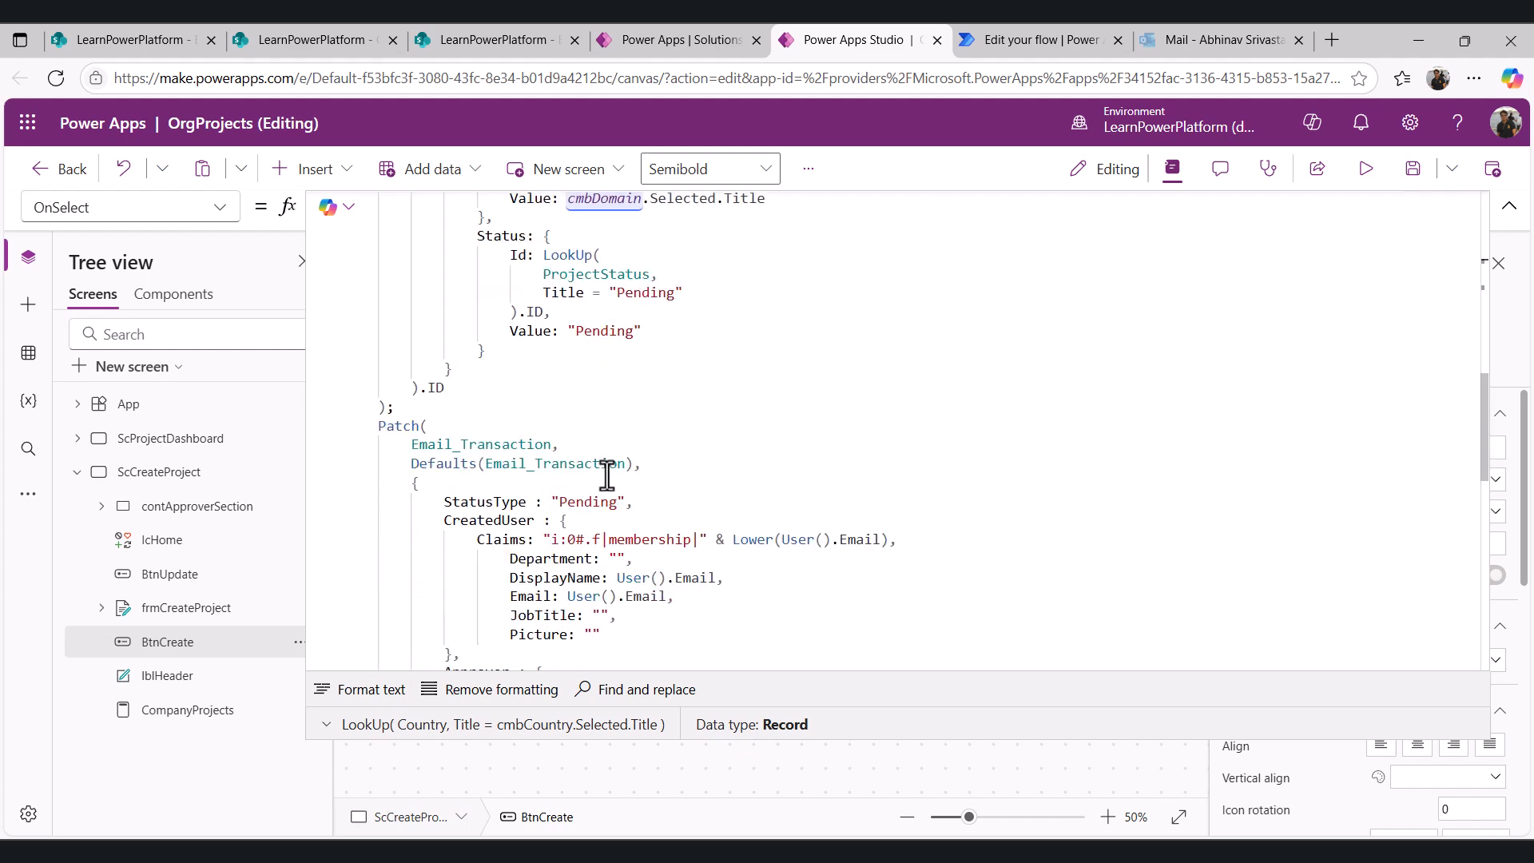
- Examine the Email_Transaction patch in the formula and compare it with the SharePoint Email_Transaction list
{"action": "double_click", "coordinate": [490, 445]}
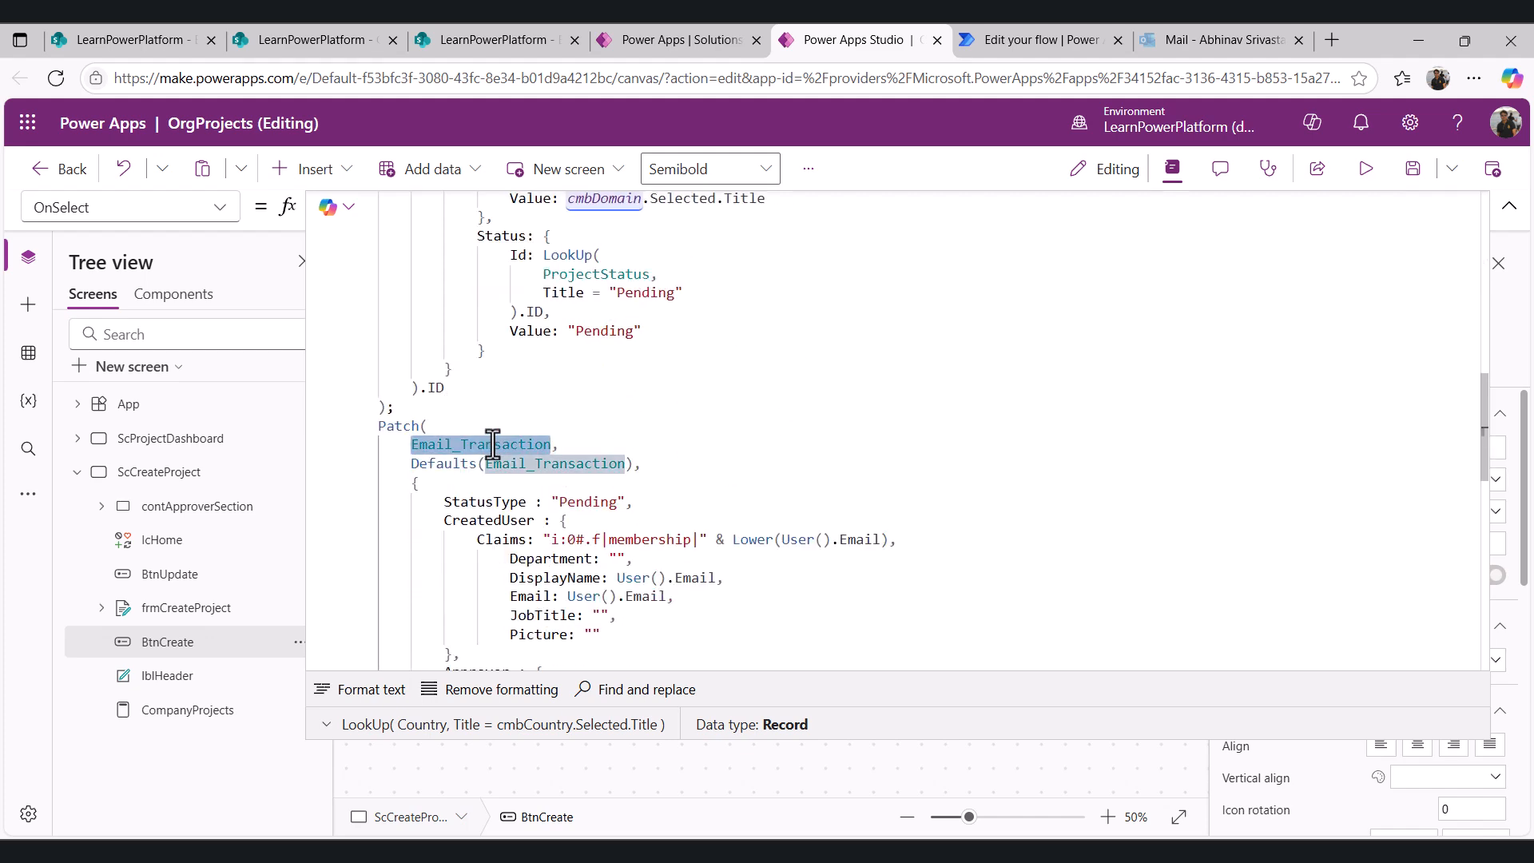
{"action": "left_click", "coordinate": [586, 425]}
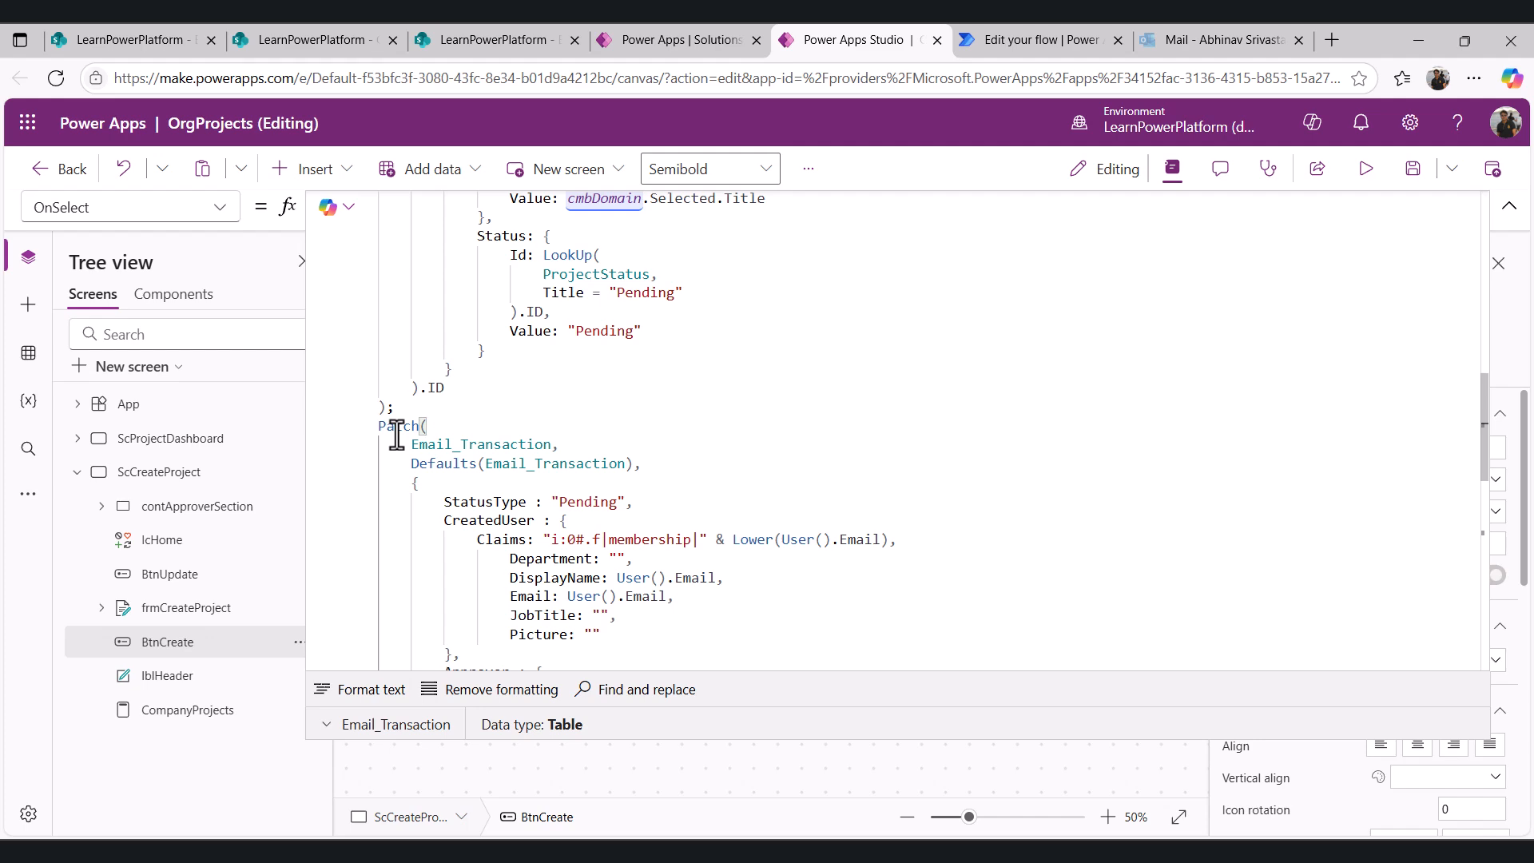
{"action": "key", "text": "ctrl+3"}
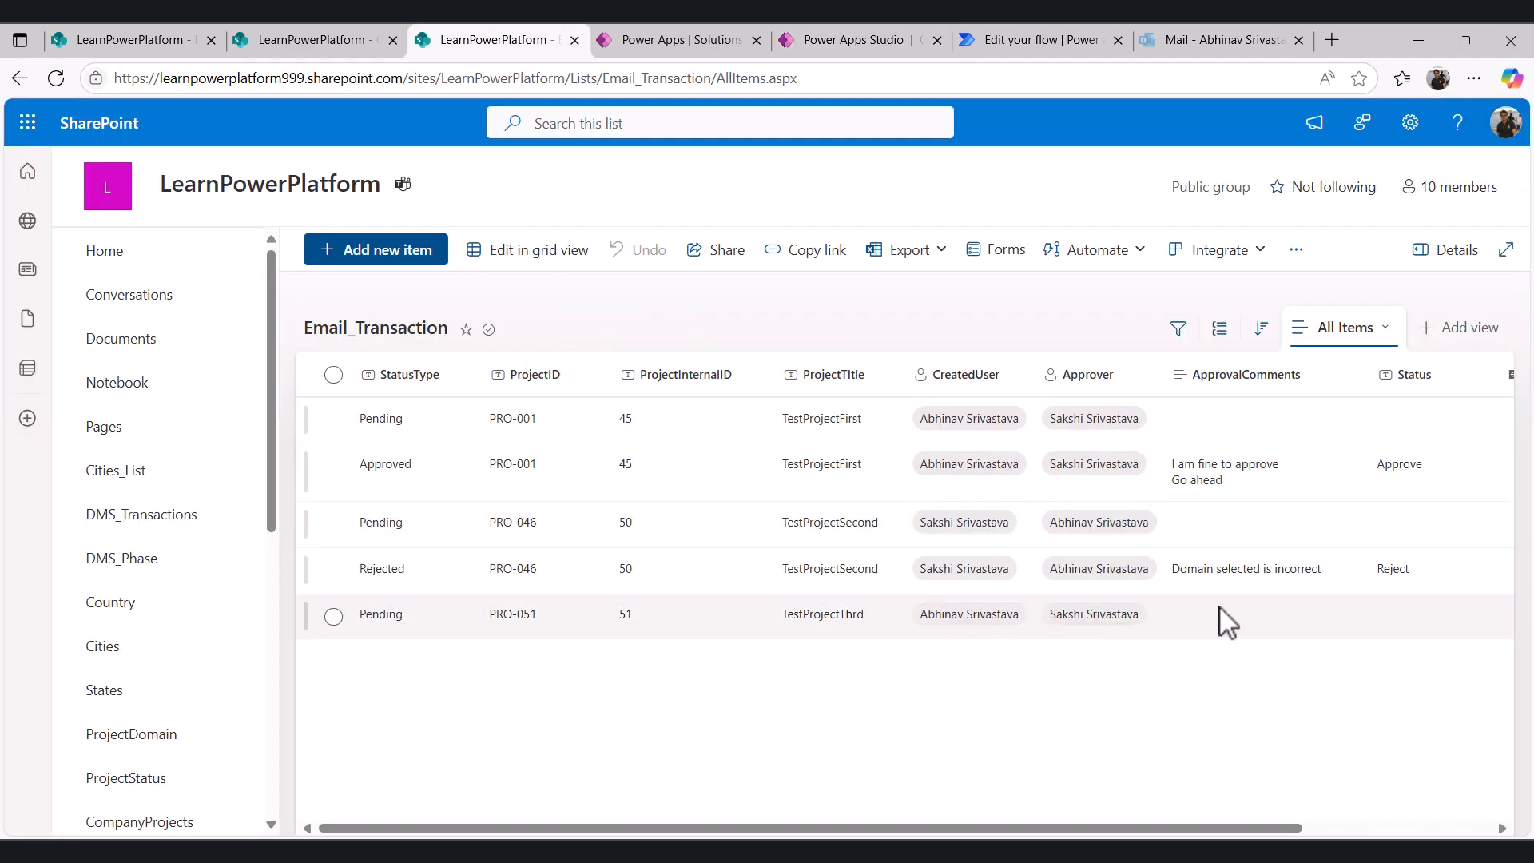
{"action": "left_click", "coordinate": [879, 42]}
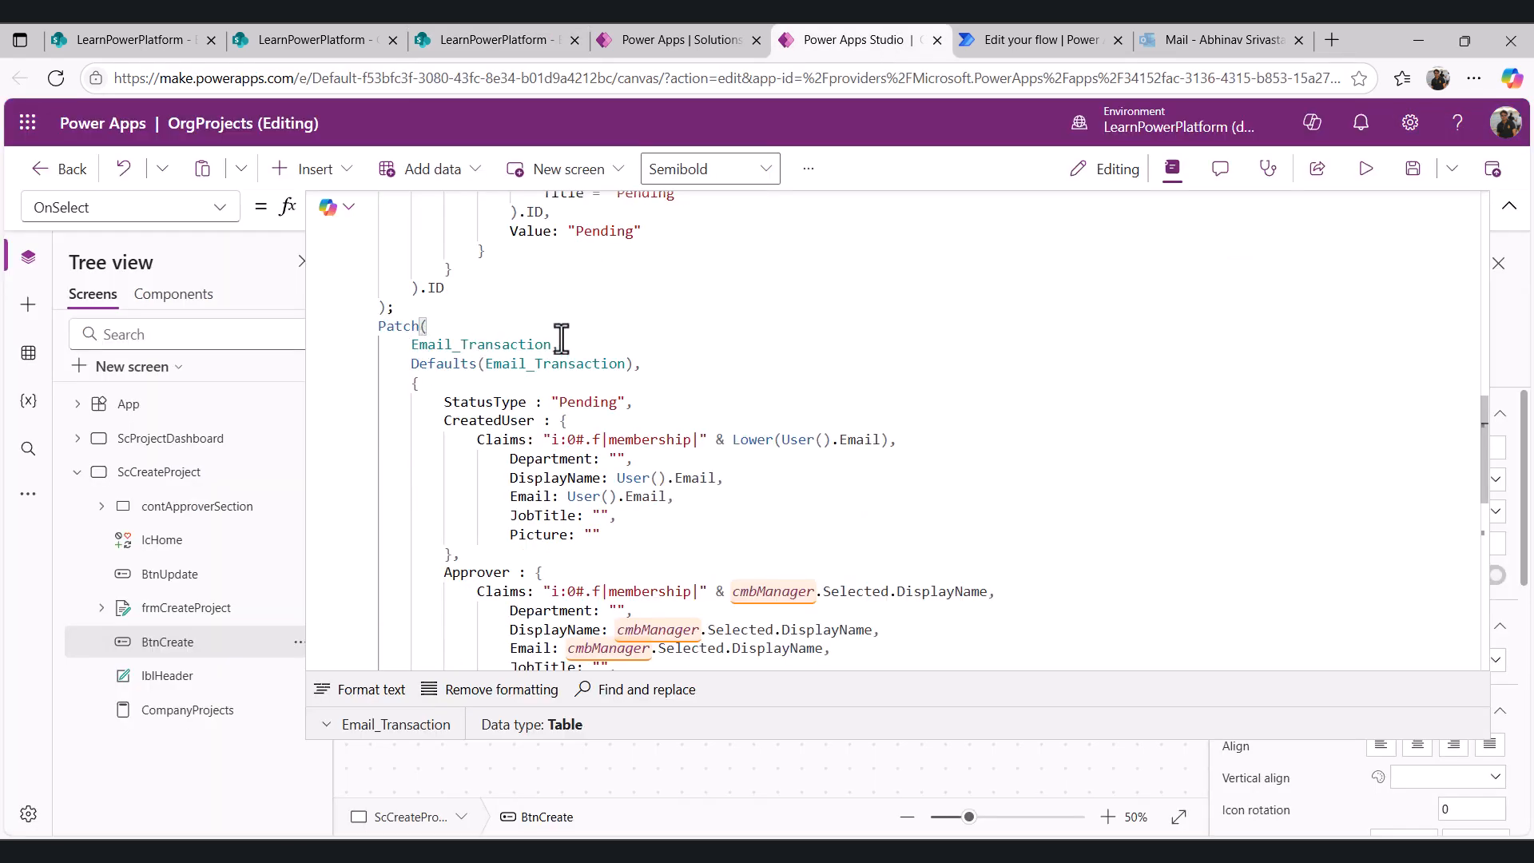
- Review the StatusType, CreatedUser, Approver, ProjectID, ProjectInternalID and ProjectTitle fields of the Email_Transaction patch
{"action": "double_click", "coordinate": [577, 402]}
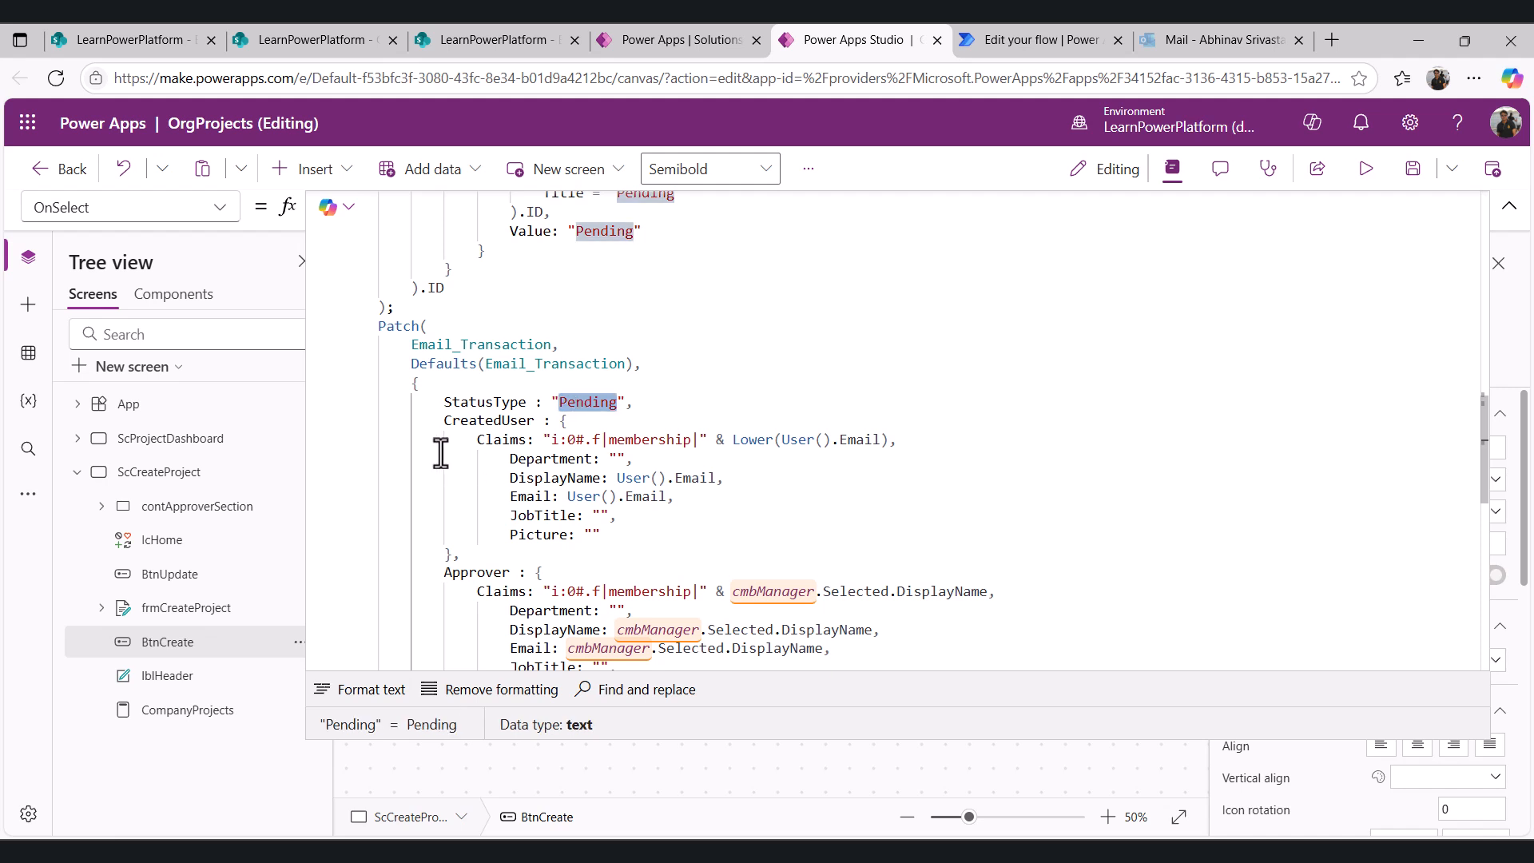
{"action": "scroll", "coordinate": [438, 455], "scroll_direction": "down", "scroll_amount": 1}
{"action": "double_click", "coordinate": [467, 370]}
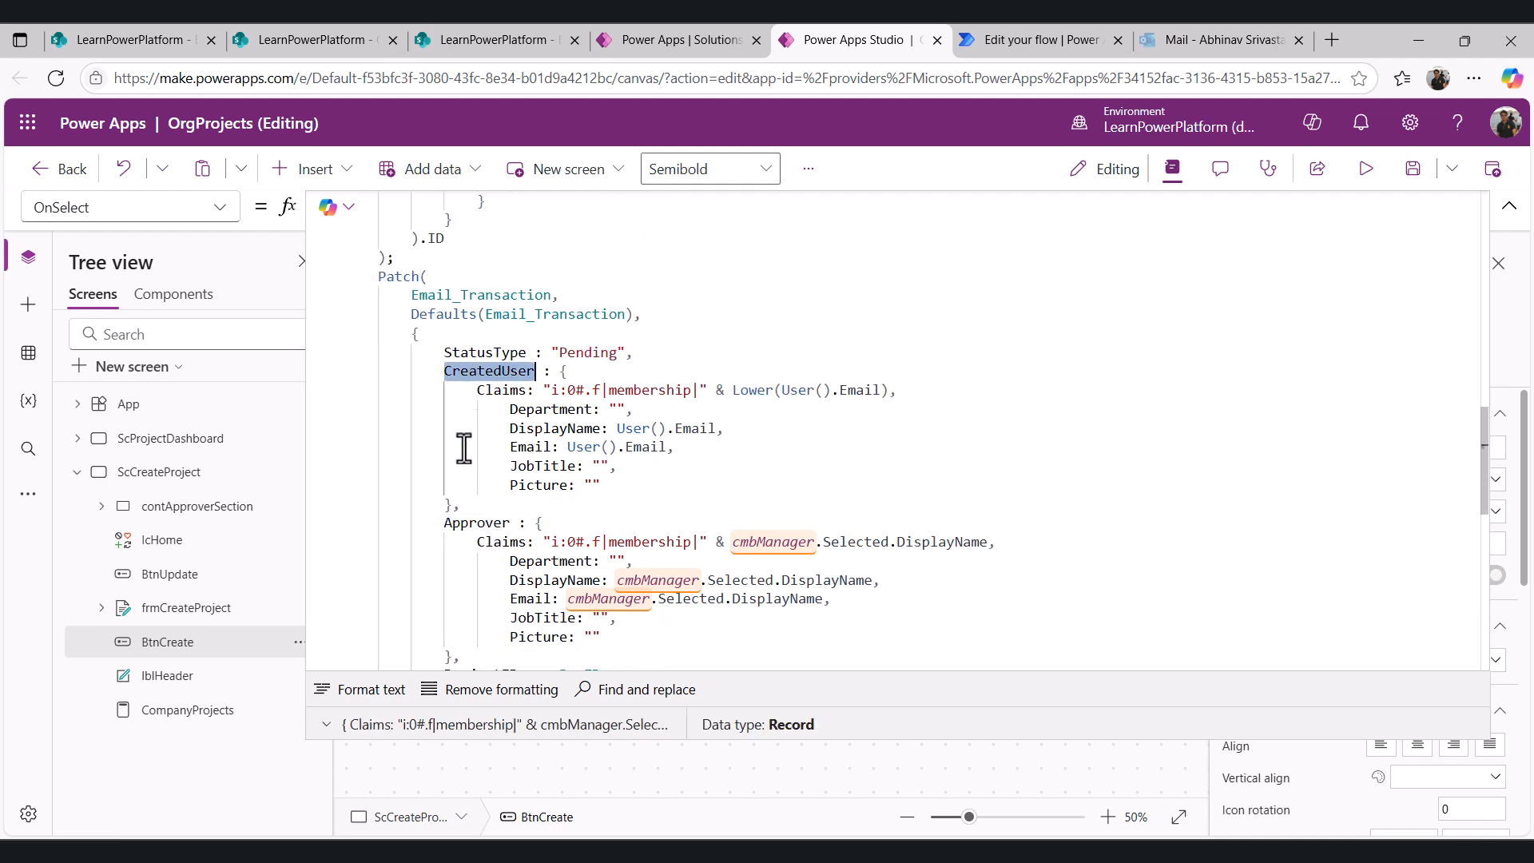
{"action": "double_click", "coordinate": [477, 524]}
{"action": "scroll", "coordinate": [643, 453], "scroll_direction": "down", "scroll_amount": 1}
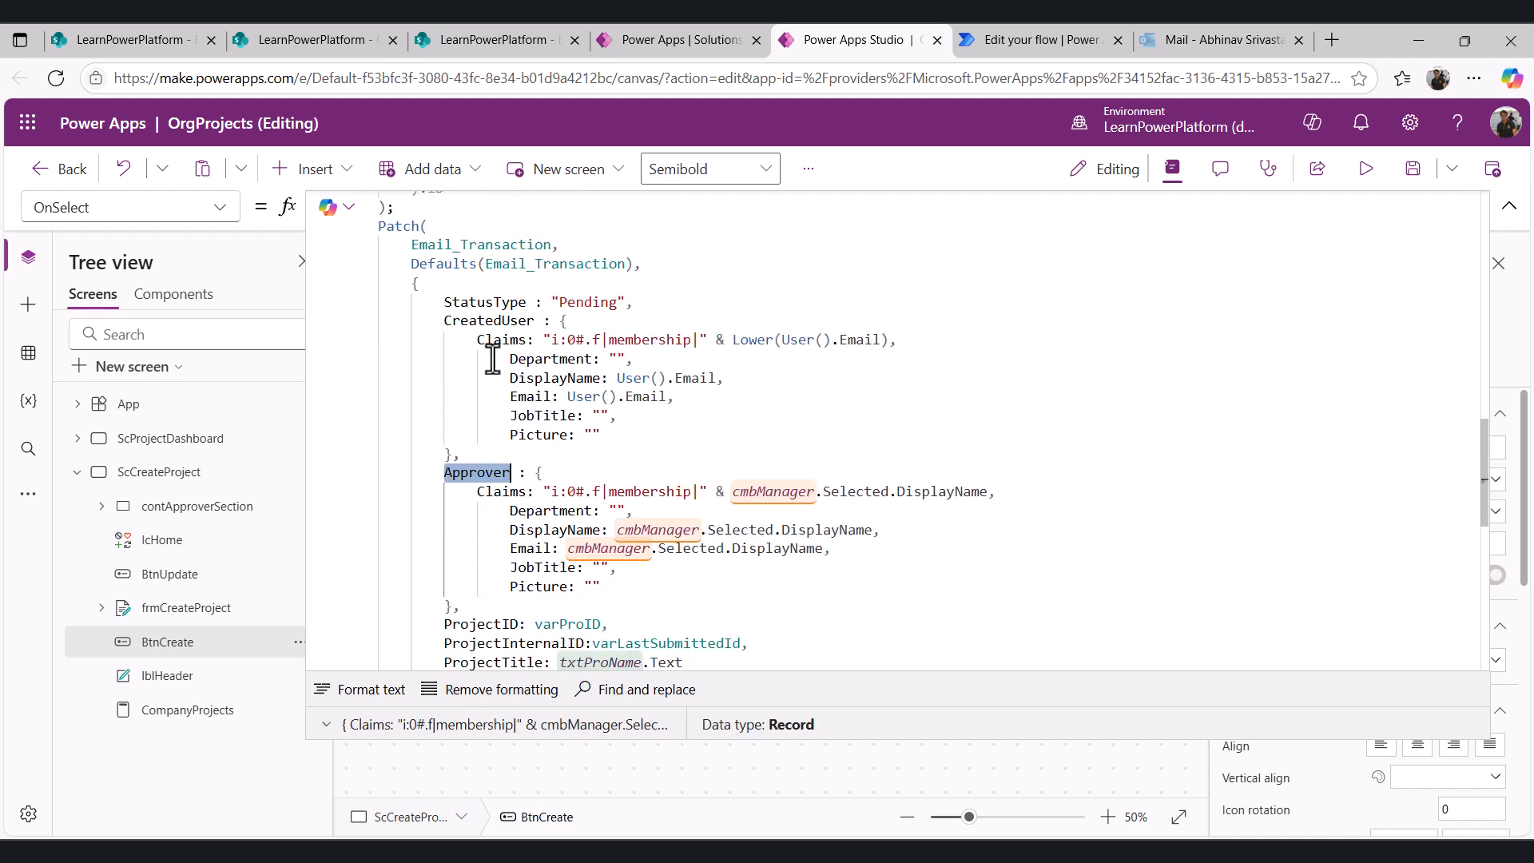
{"action": "left_click", "coordinate": [444, 319]}
{"action": "scroll", "coordinate": [451, 376], "scroll_direction": "down", "scroll_amount": 2}
{"action": "scroll", "coordinate": [452, 376], "scroll_direction": "down", "scroll_amount": 1}
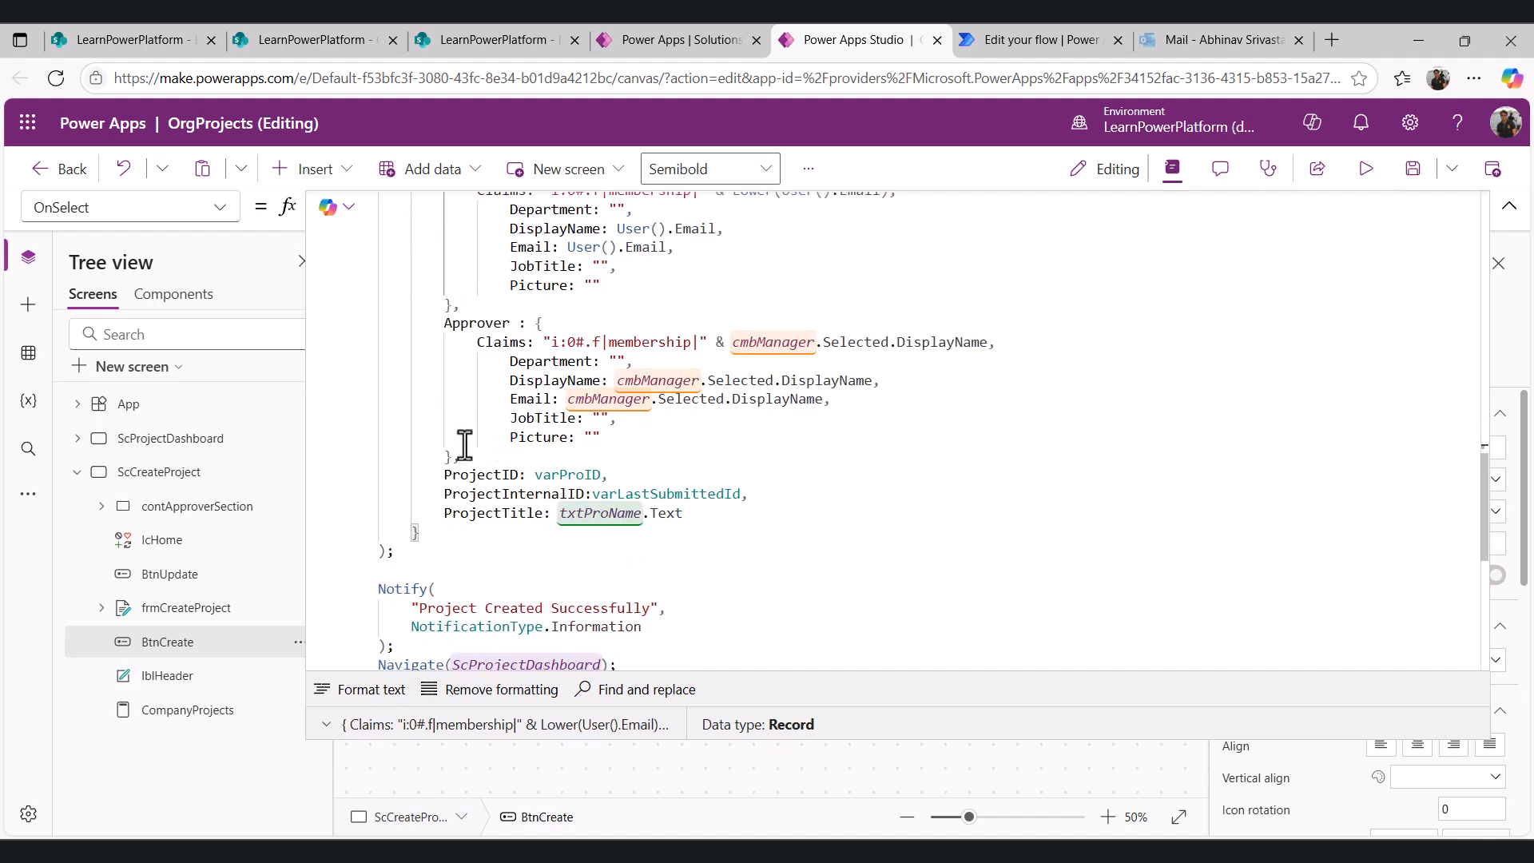
{"action": "left_click", "coordinate": [458, 457], "text": "shift"}
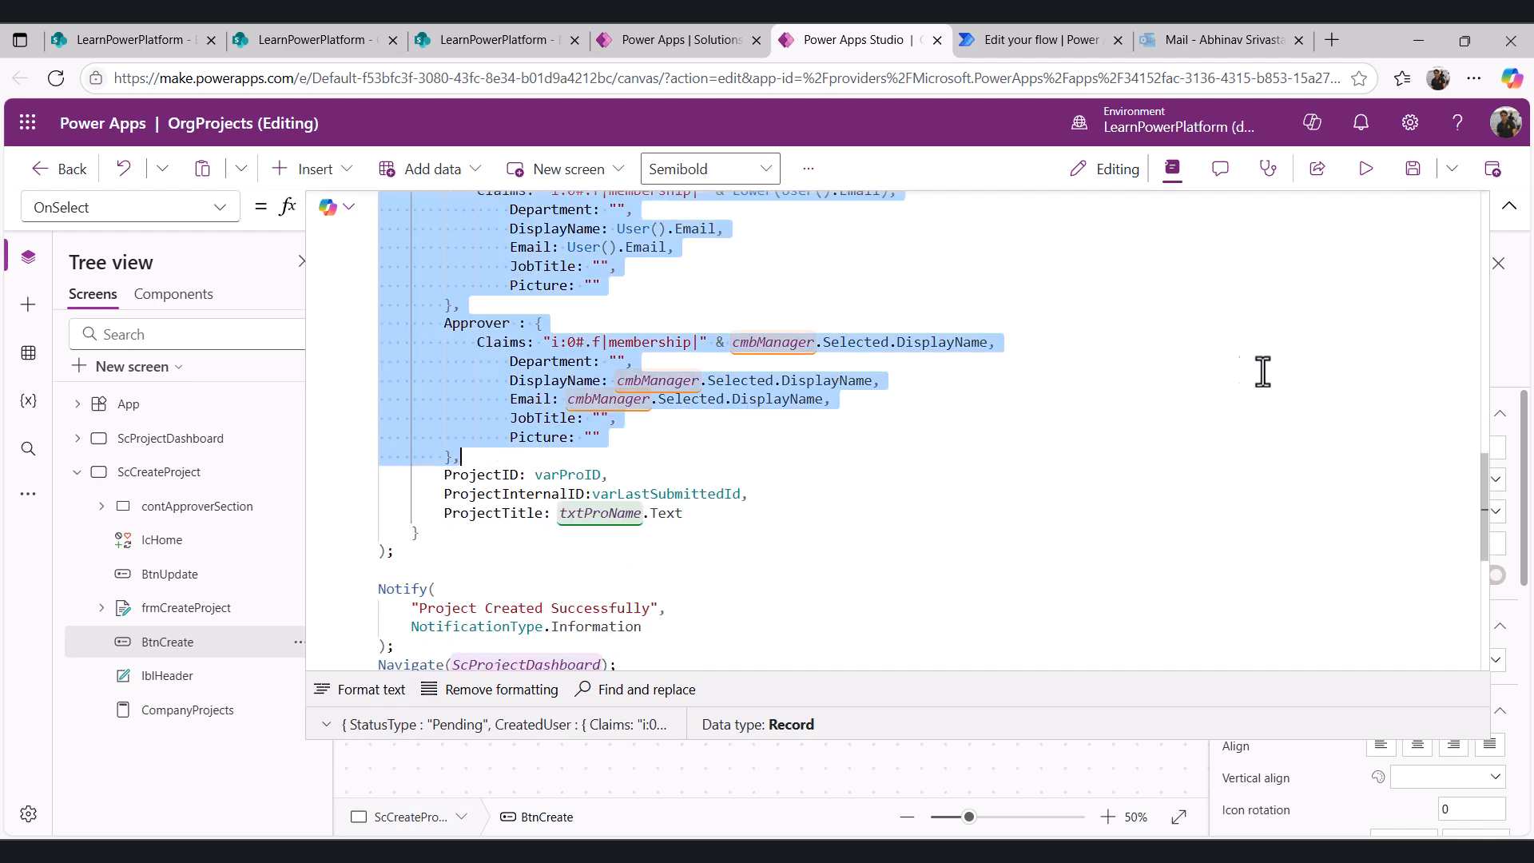
{"action": "left_click", "coordinate": [661, 484]}
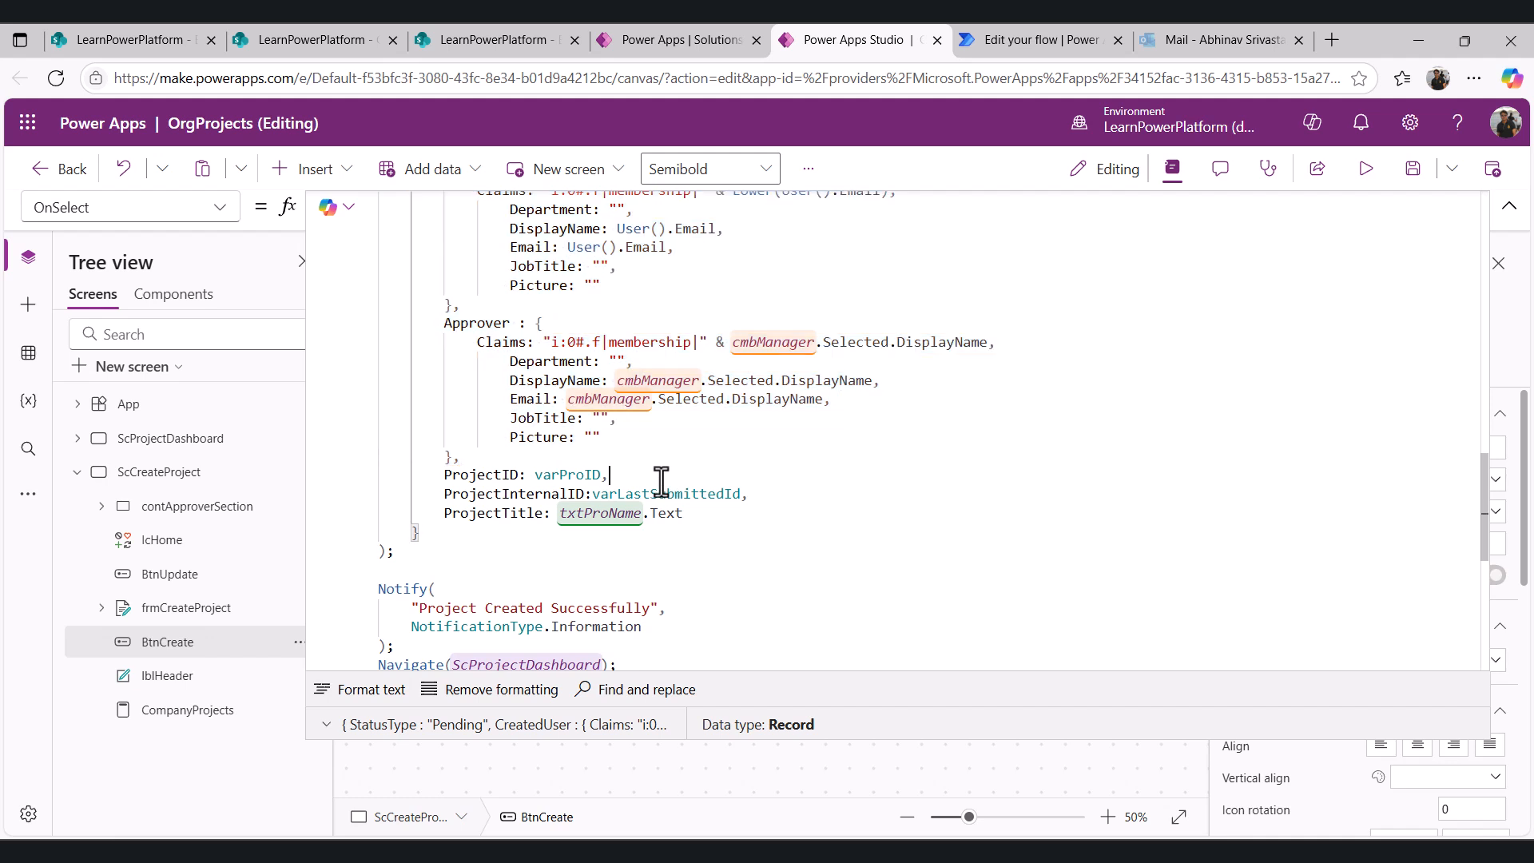
{"action": "scroll", "coordinate": [1009, 411], "scroll_direction": "down", "scroll_amount": 2}
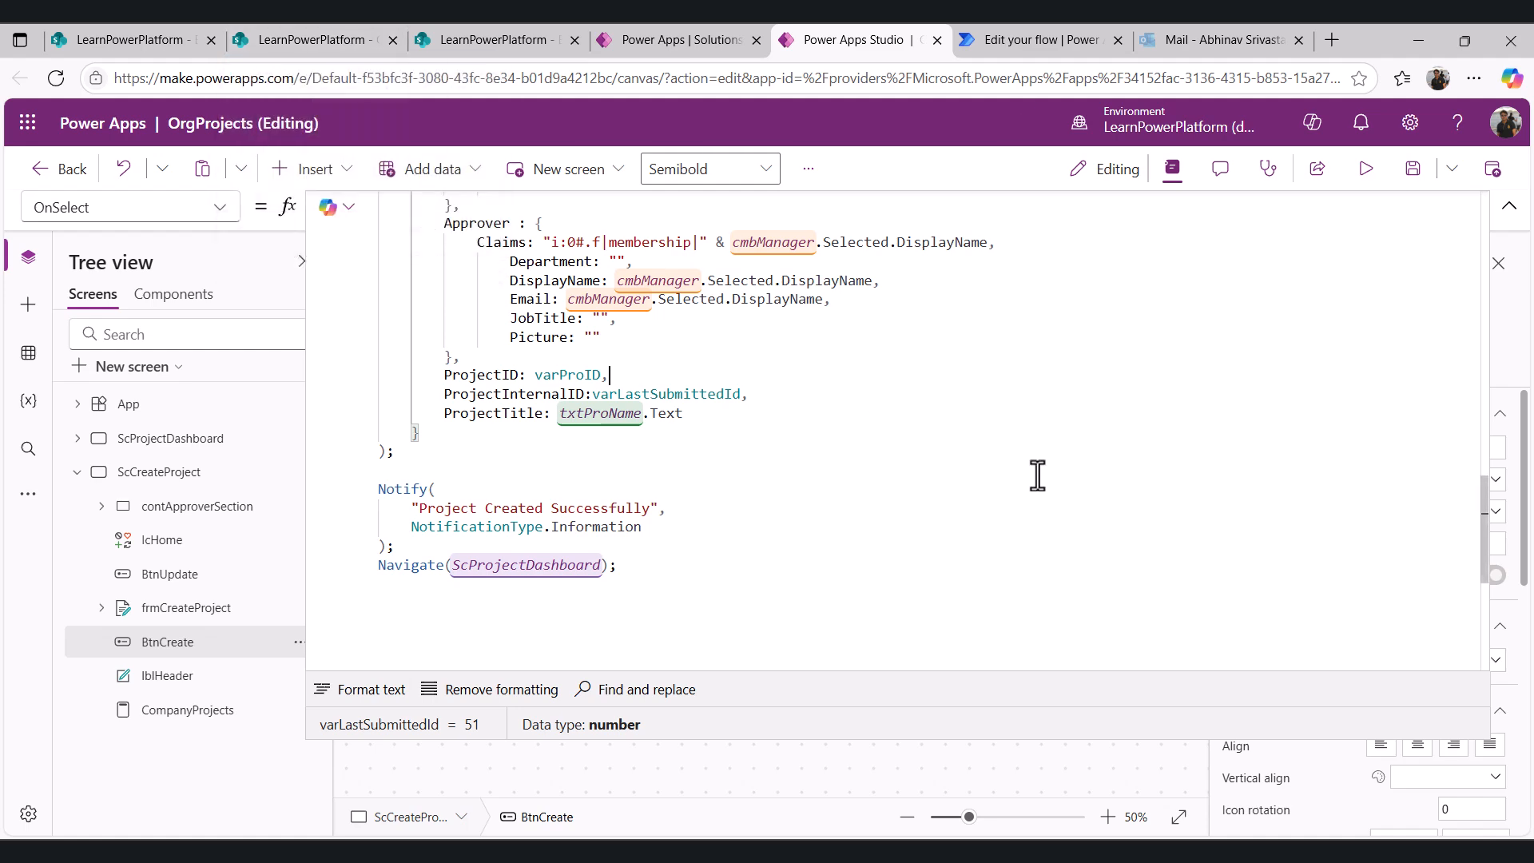
- Compare the CompanyProjects and Email_Transaction list entries with the pending approval email's body text
{"action": "left_click", "coordinate": [351, 37]}
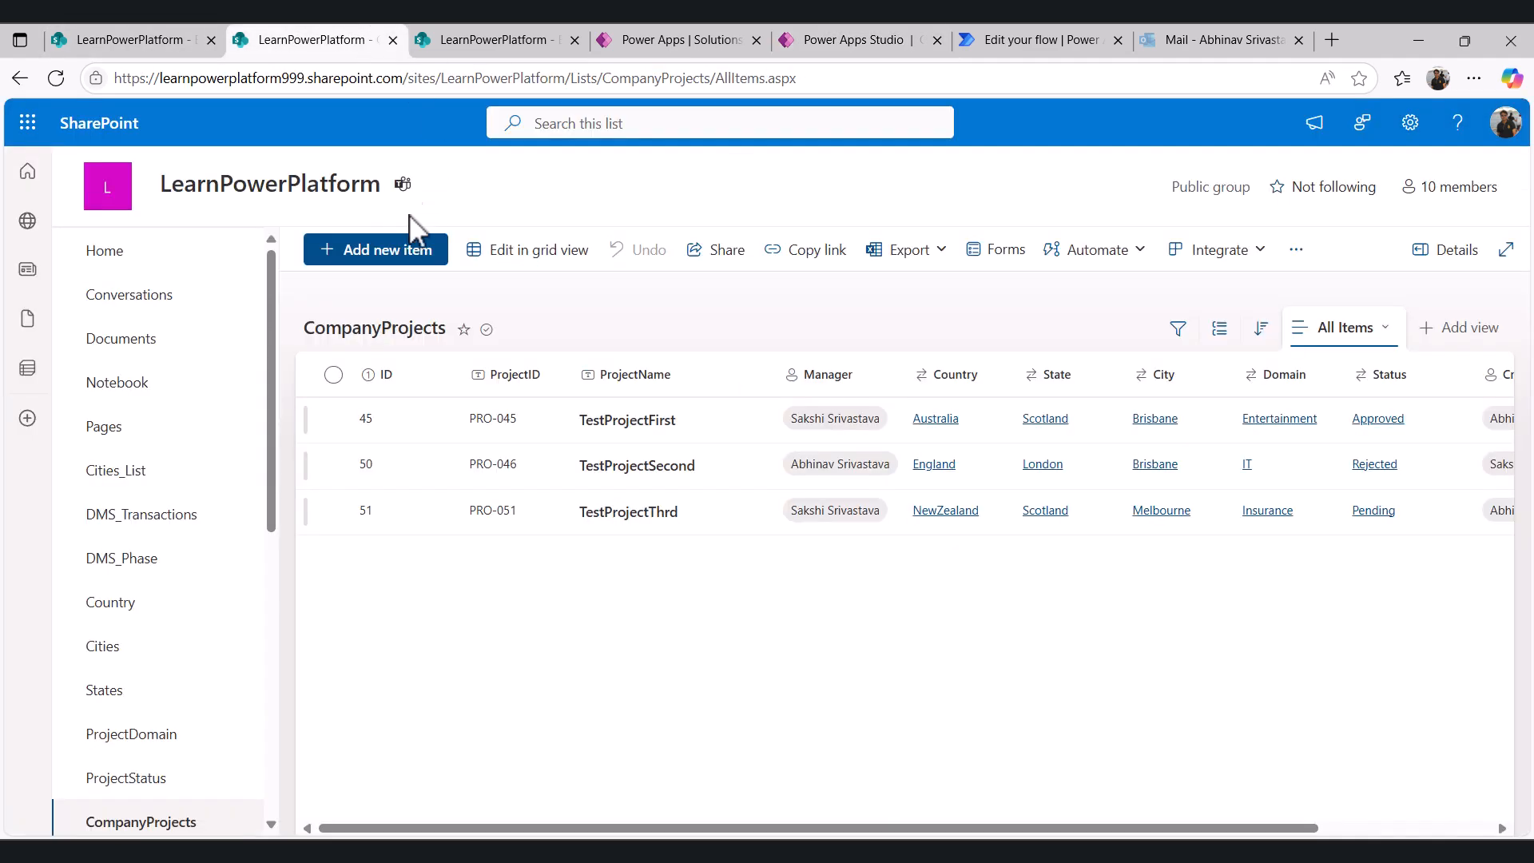
{"action": "left_click", "coordinate": [499, 41]}
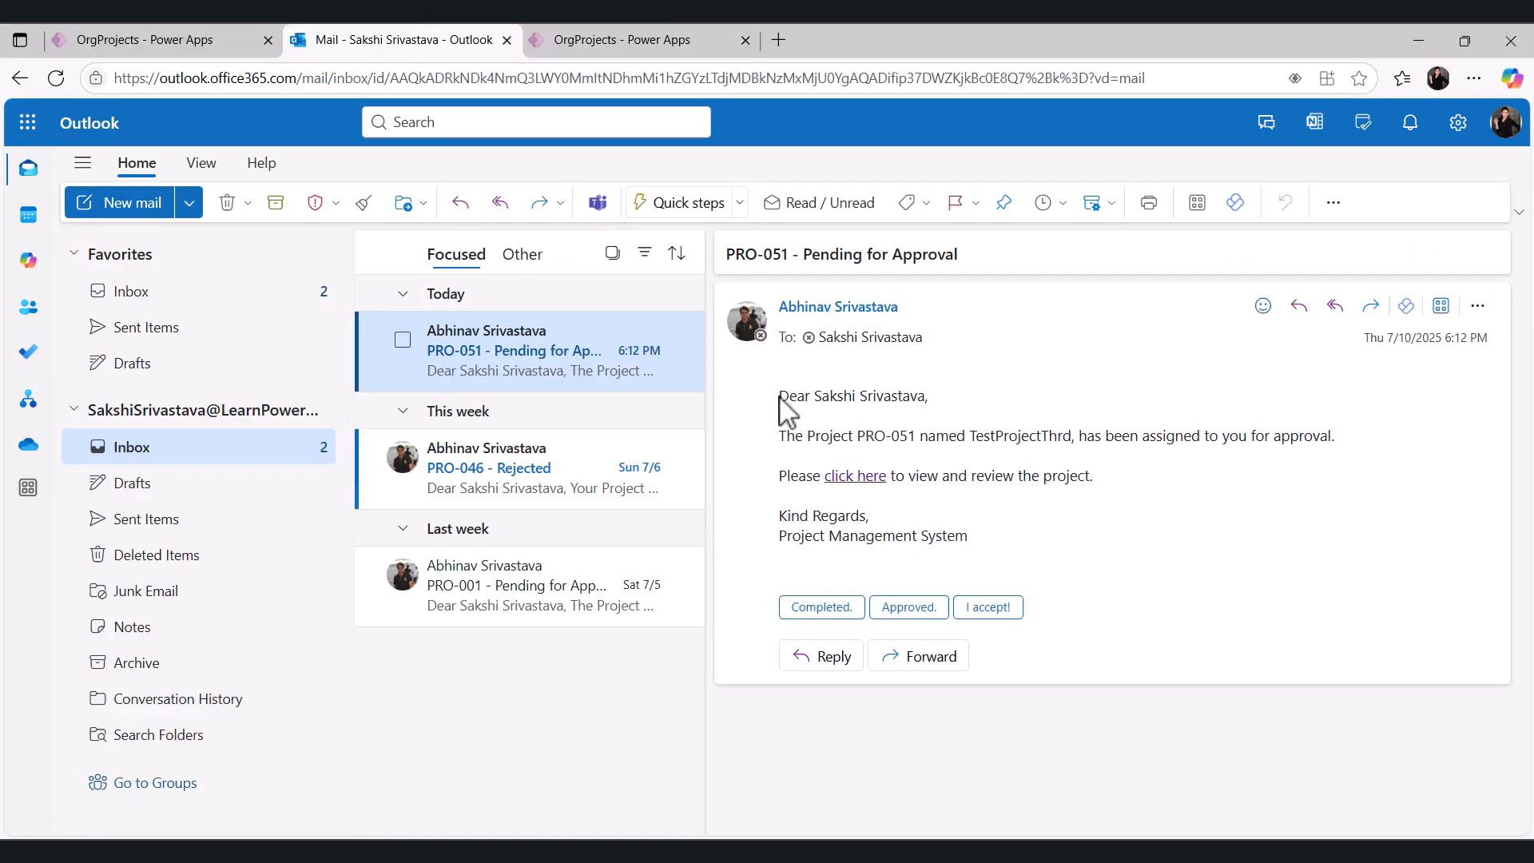
{"action": "left_click_drag", "start_coordinate": [780, 397], "coordinate": [976, 541]}
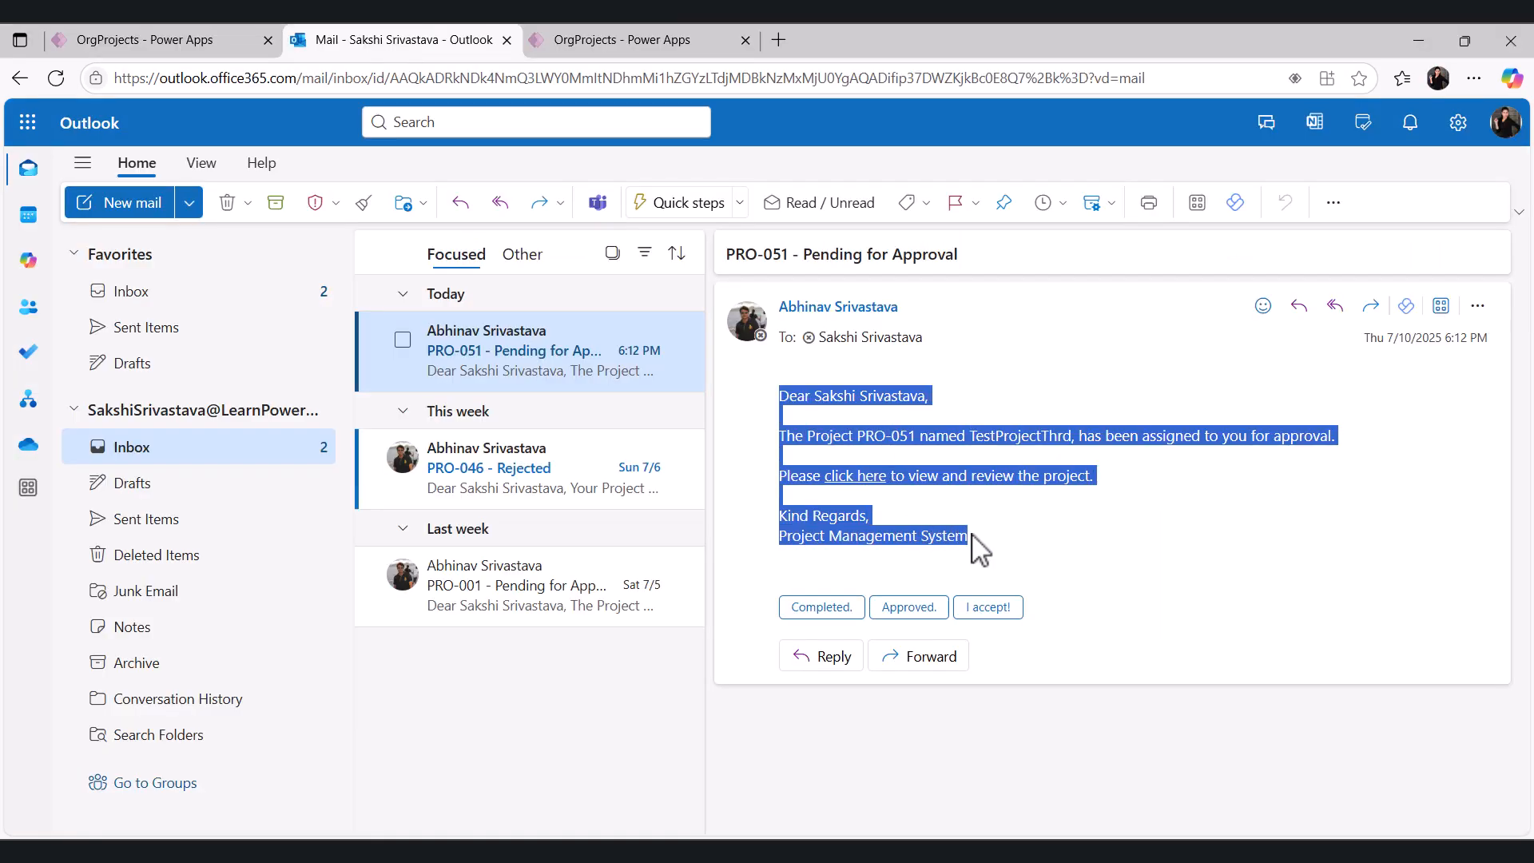
{"action": "left_click", "coordinate": [1109, 552]}
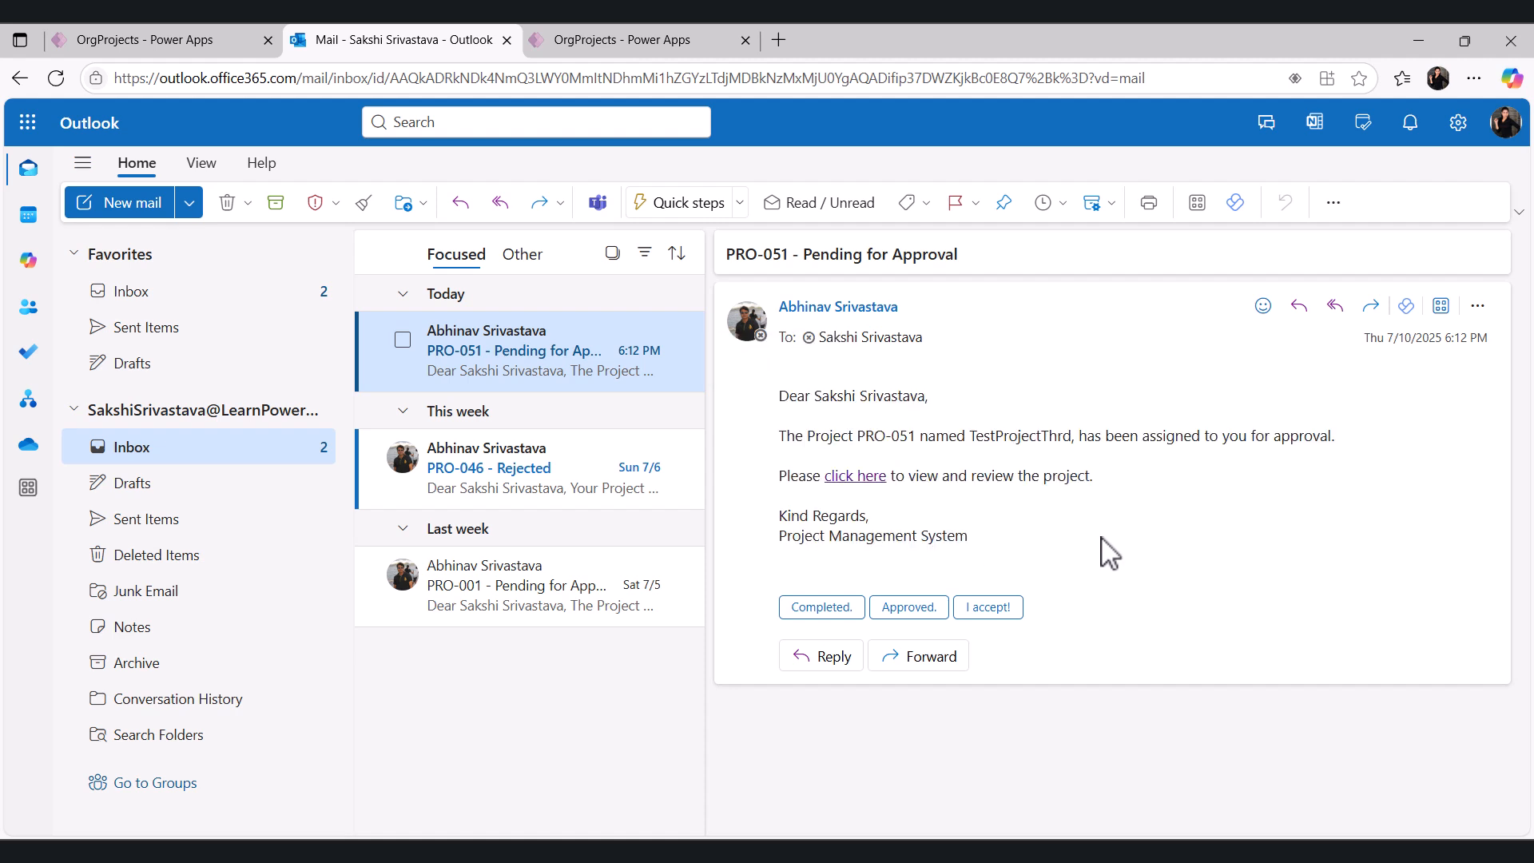
{"action": "key", "text": "alt+Tab"}
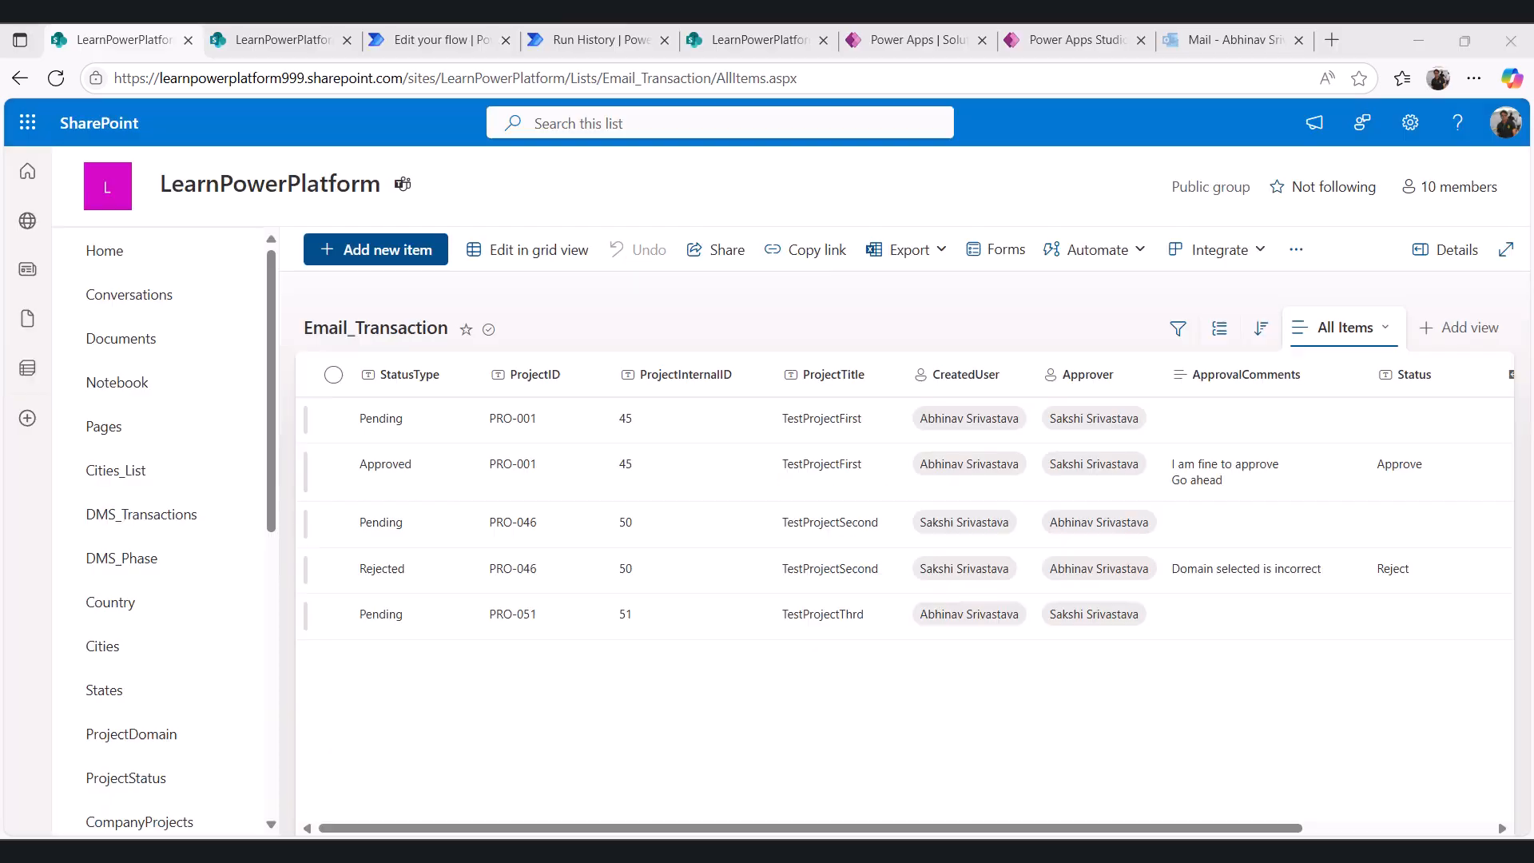
- Inspect the Org_SendMail flow's run history and open its When an item is created trigger settings
{"action": "left_click", "coordinate": [432, 42]}
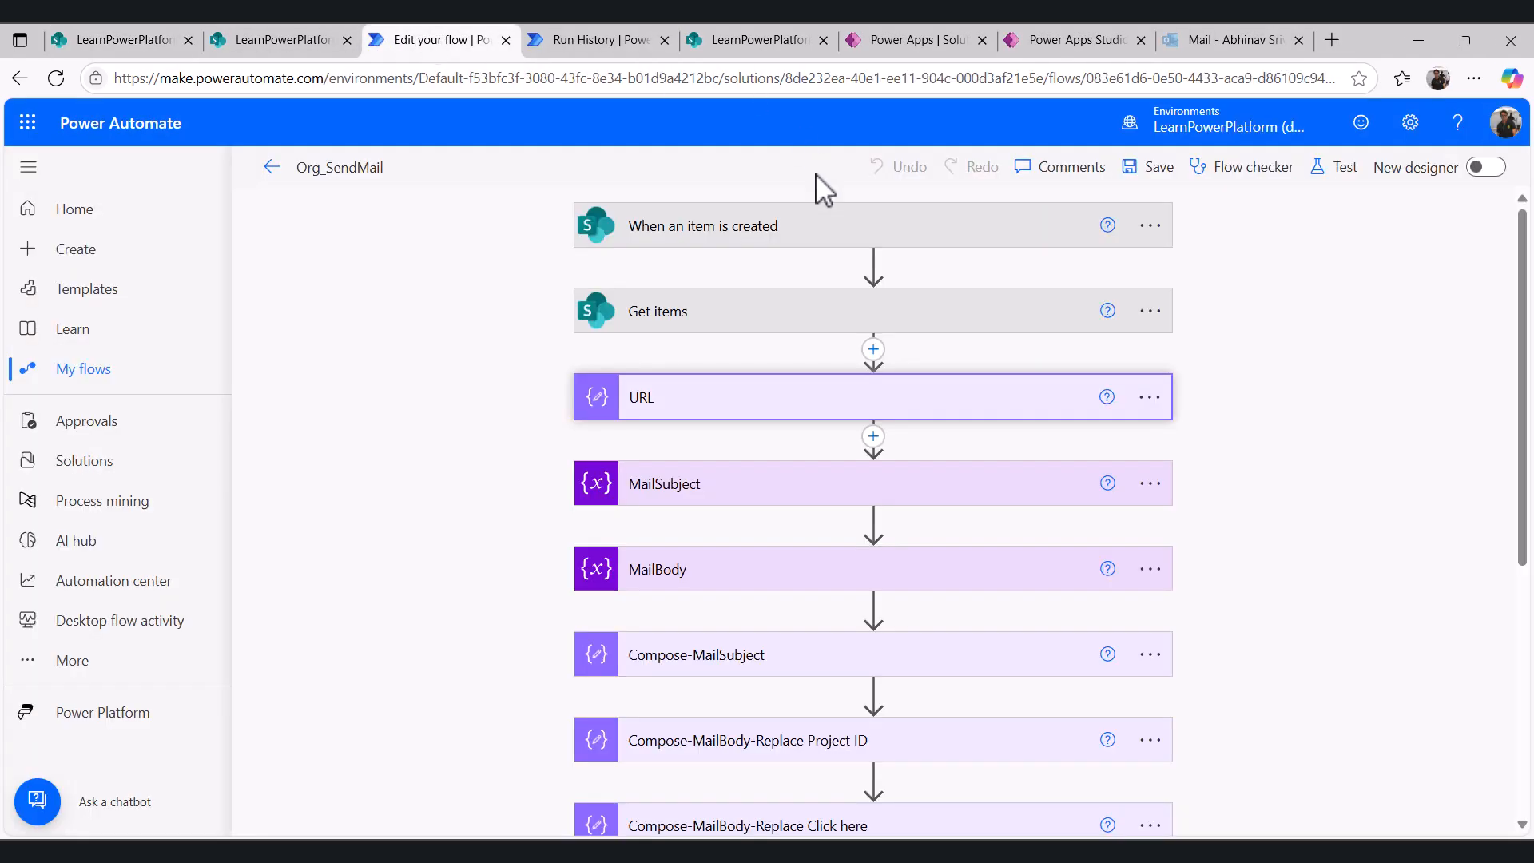
{"action": "left_click", "coordinate": [604, 32]}
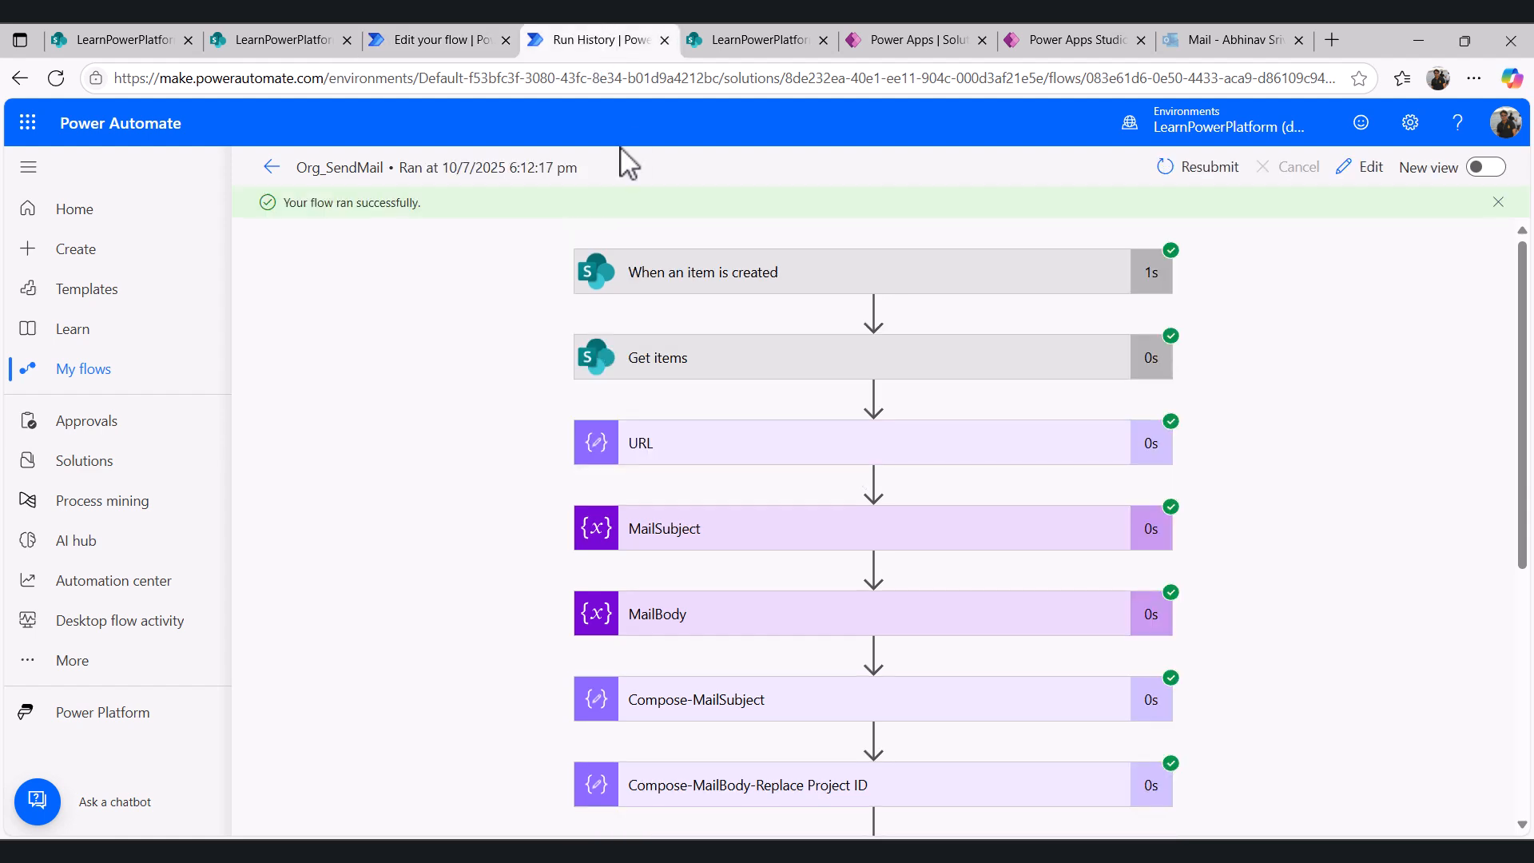
{"action": "left_click", "coordinate": [423, 34]}
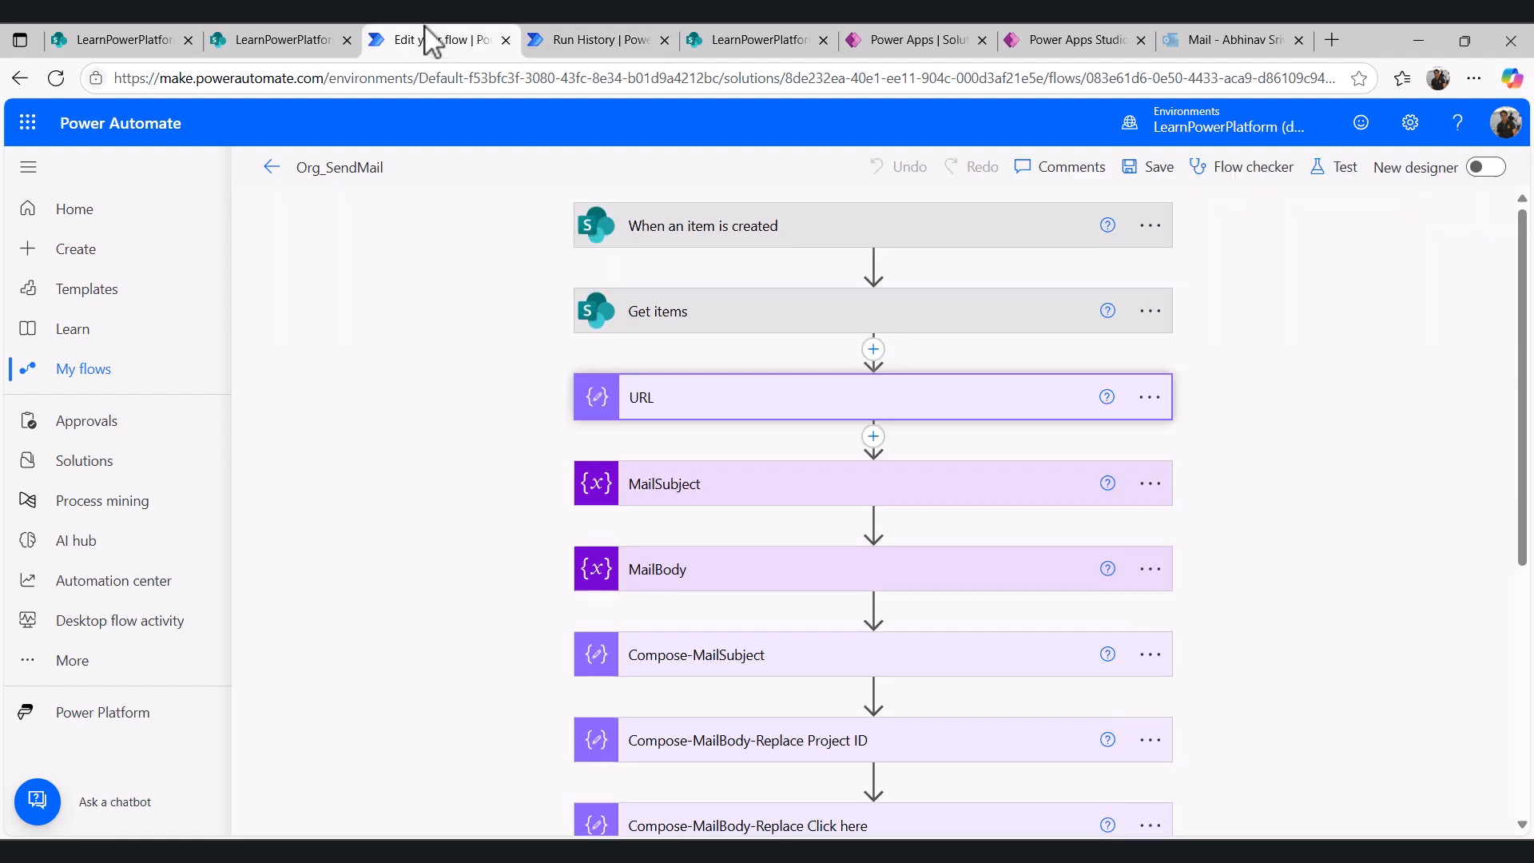
{"action": "left_click", "coordinate": [686, 232]}
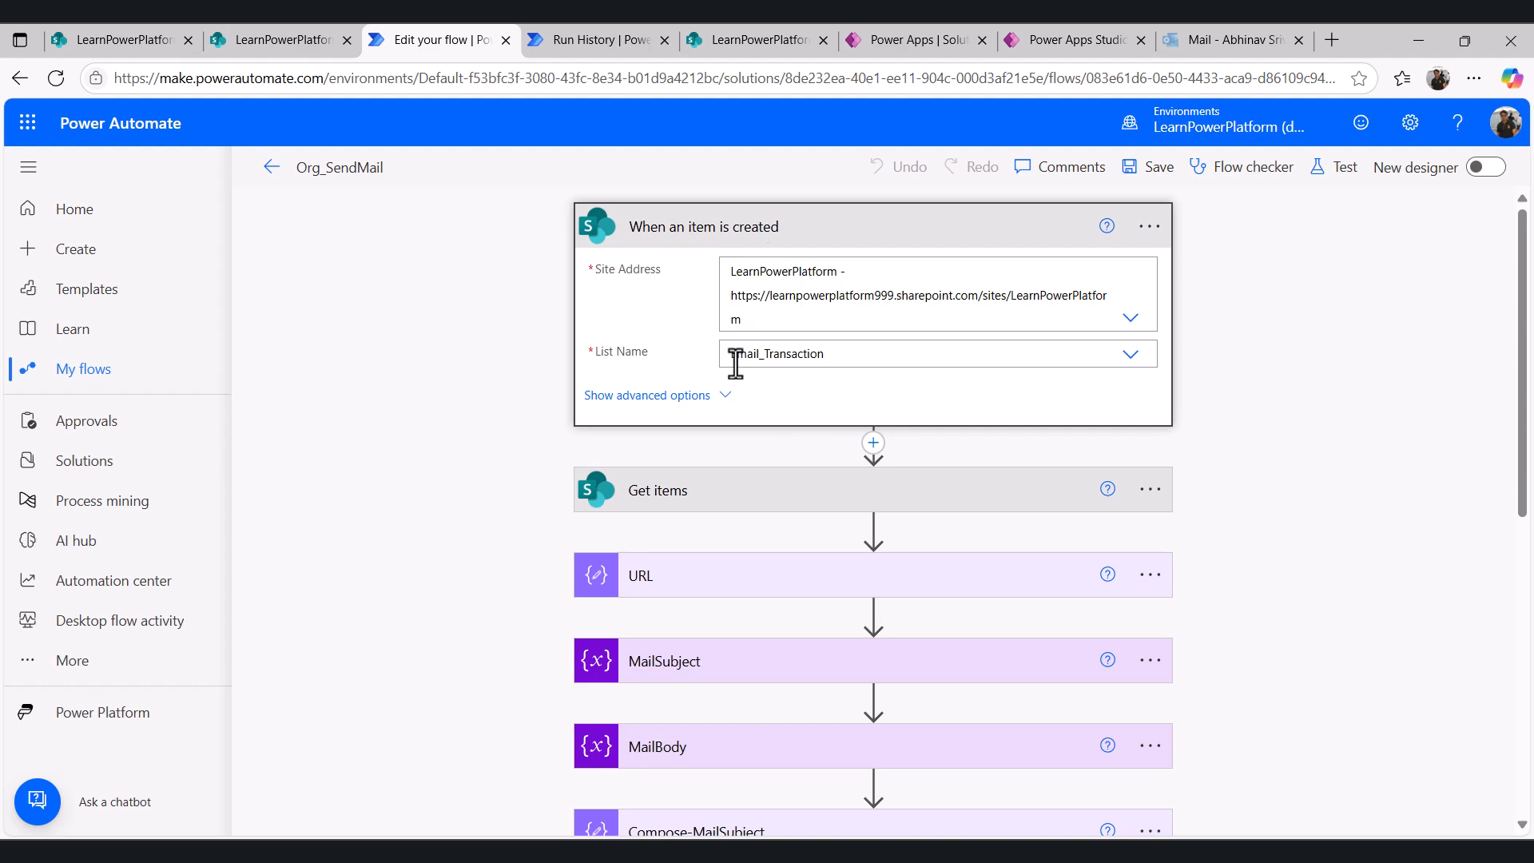
- Compare the flow trigger's Email_Transaction list and the Get items action's Email_Template list and StatusType filter query with SharePoint
{"action": "left_click", "coordinate": [155, 32]}
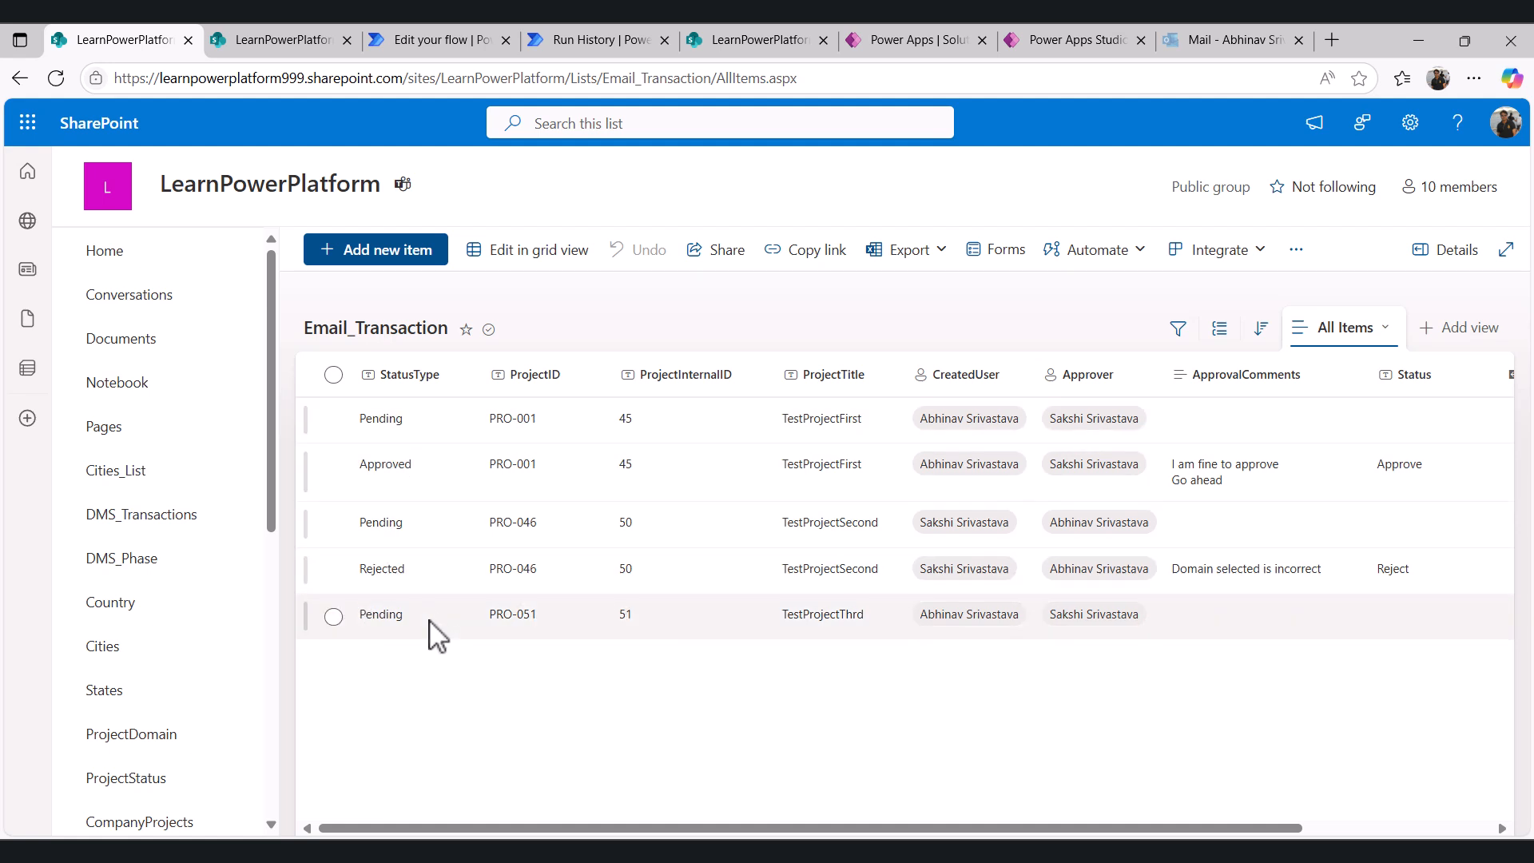
{"action": "left_click", "coordinate": [442, 40]}
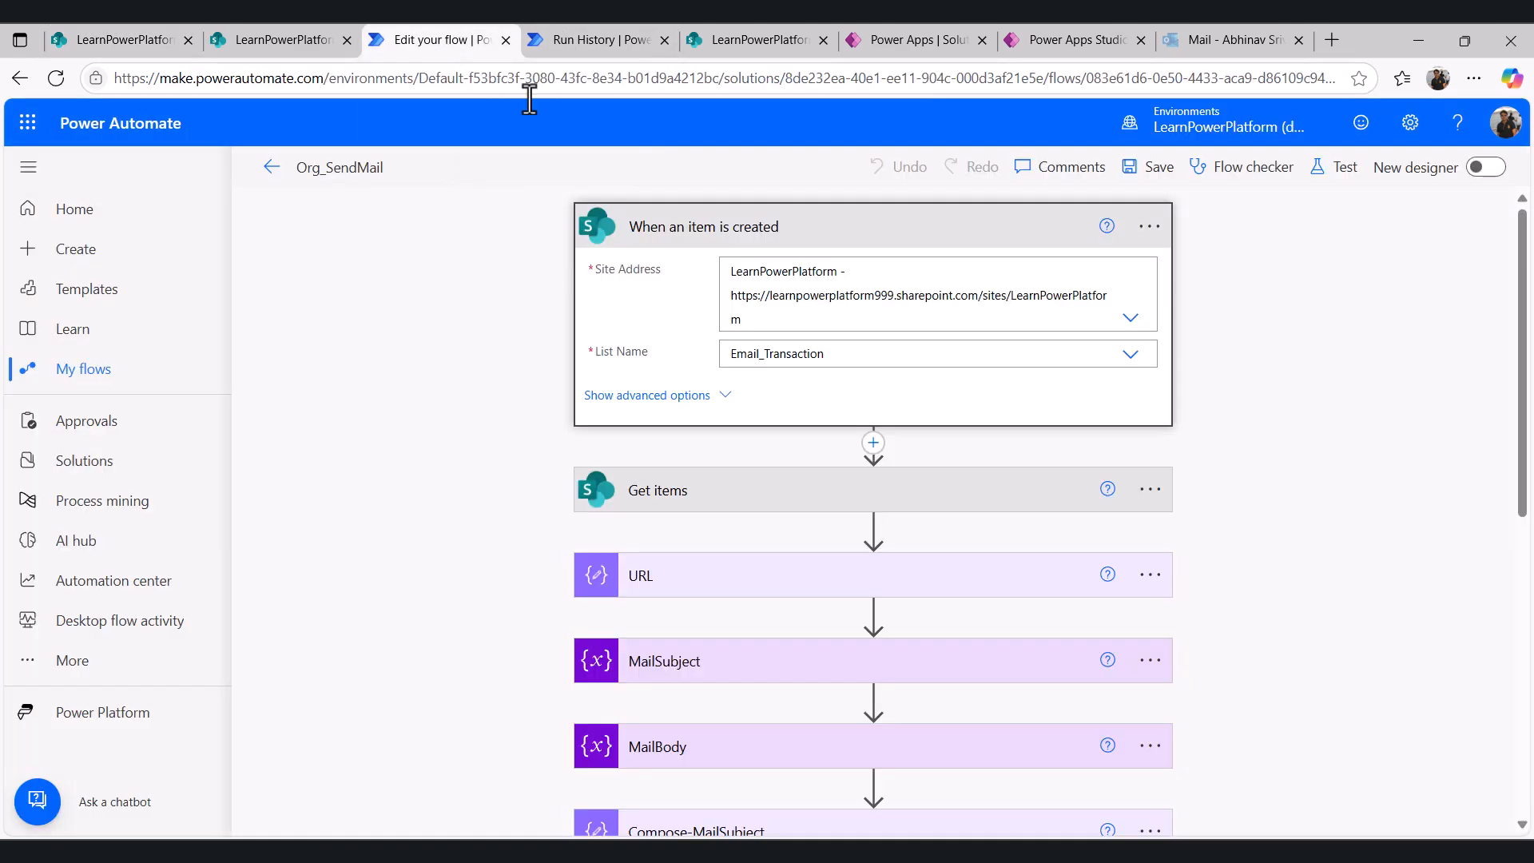
{"action": "left_click", "coordinate": [684, 503]}
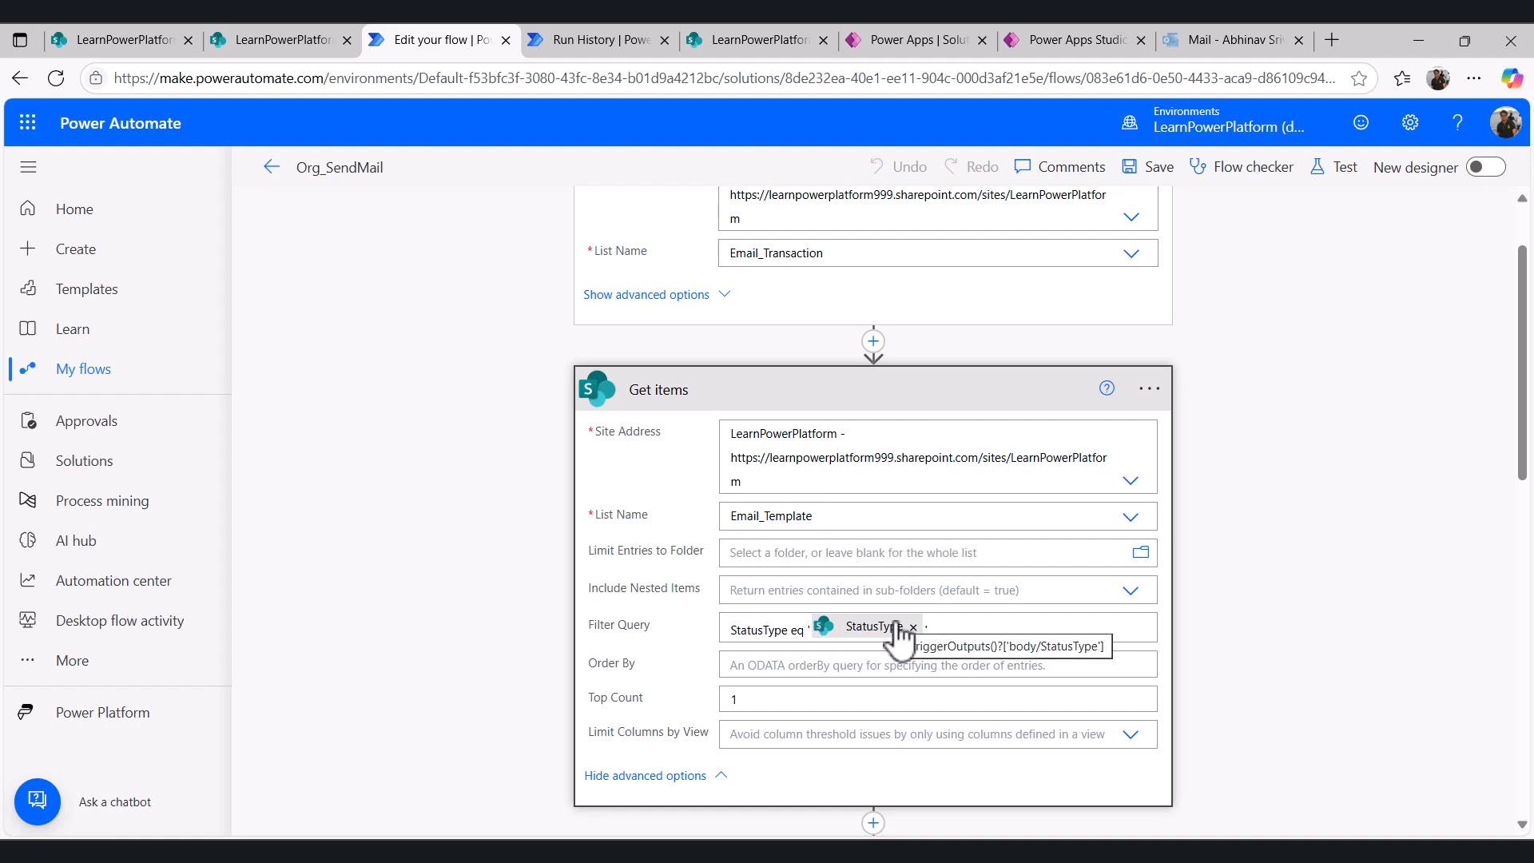
{"action": "left_click", "coordinate": [280, 42]}
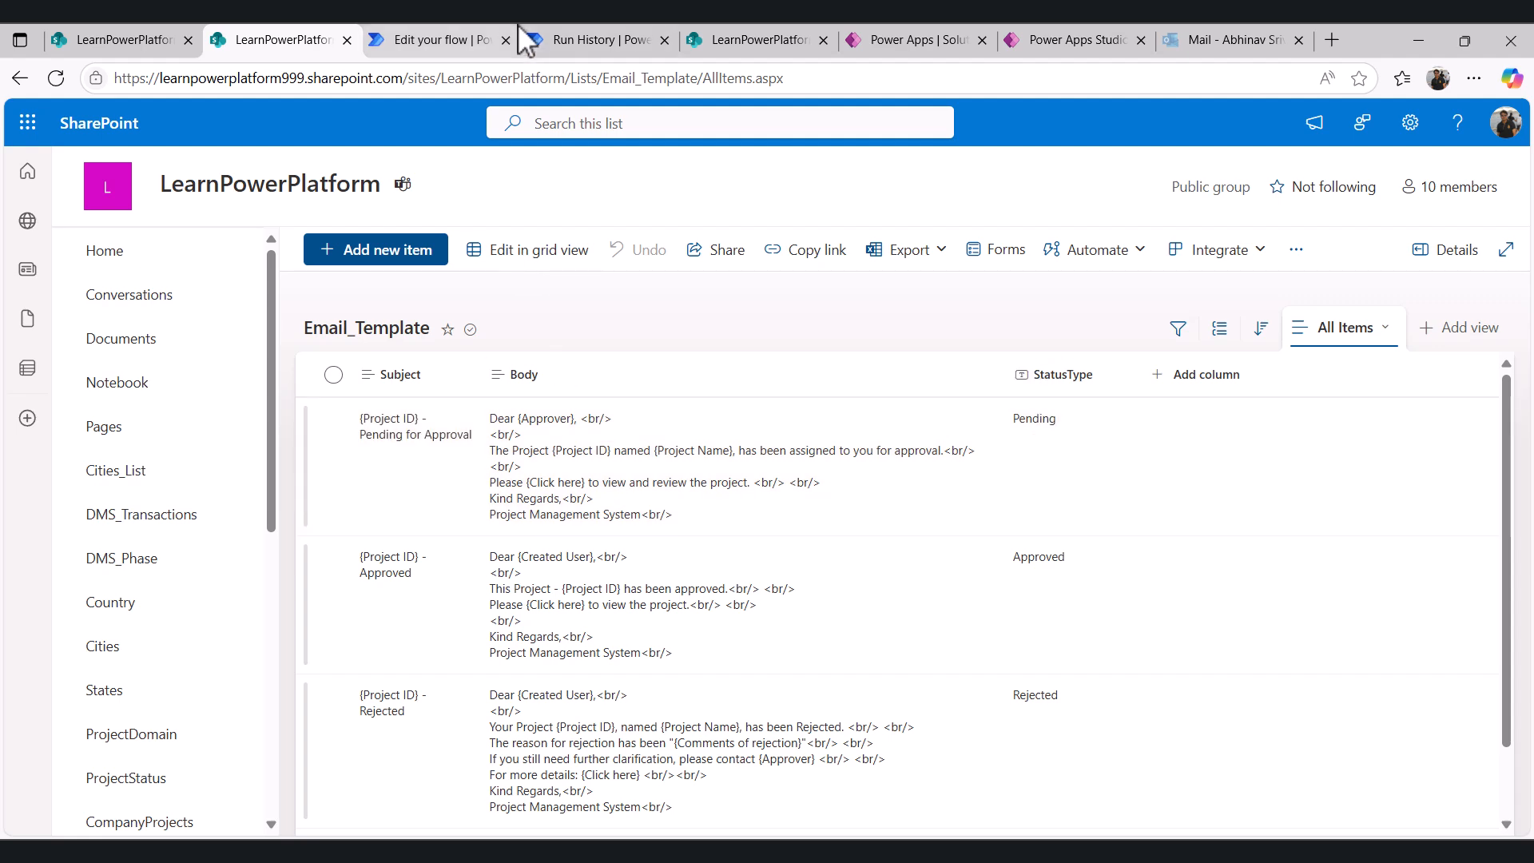
- Inspect the successful run's trigger inputs and the Get items action's inputs and output body
{"action": "left_click", "coordinate": [577, 36]}
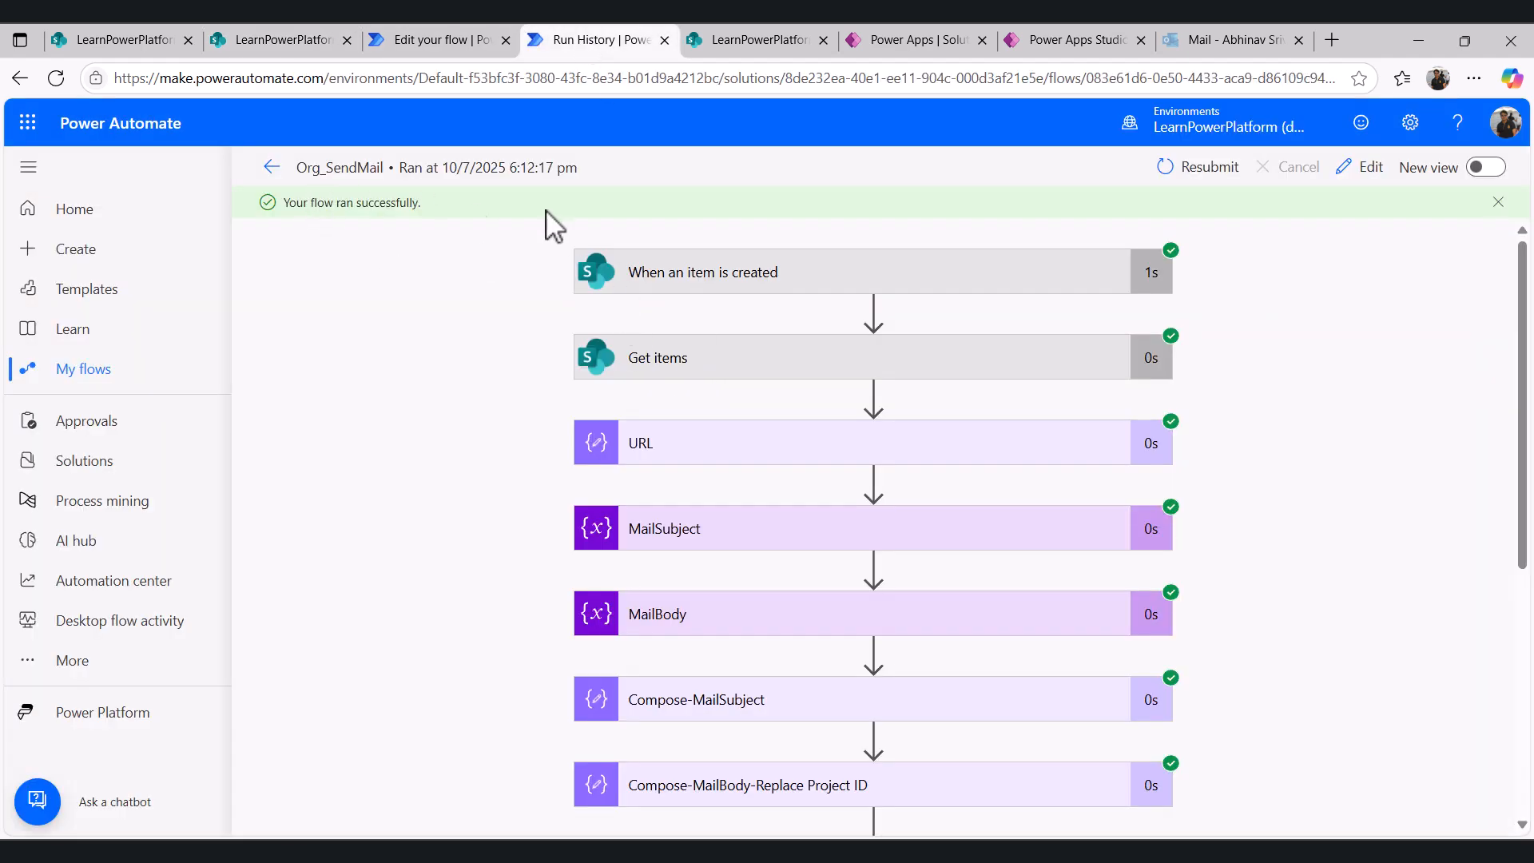
{"action": "left_click", "coordinate": [743, 284]}
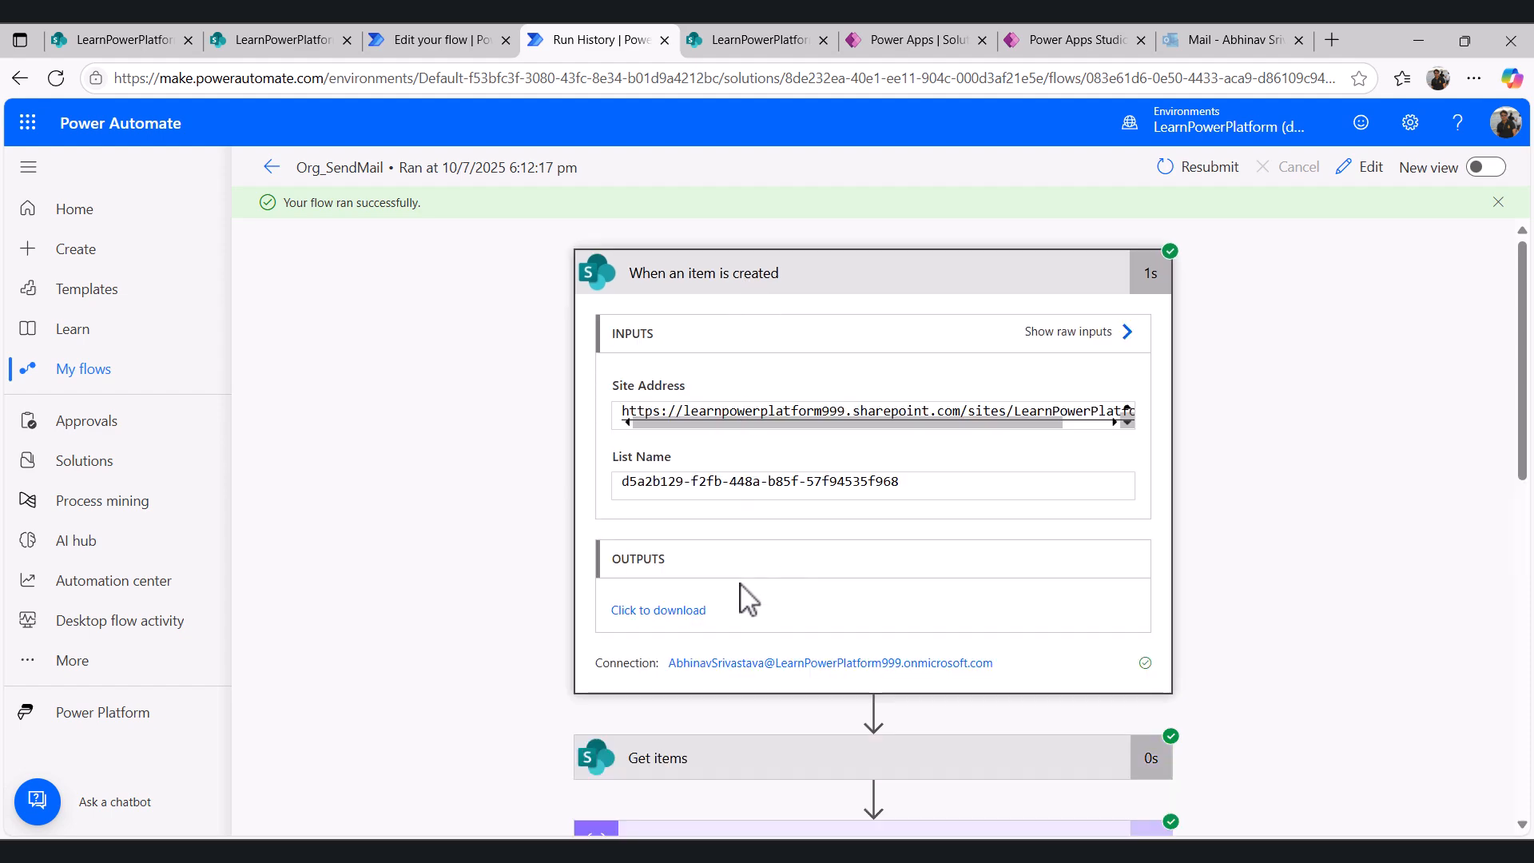
{"action": "scroll", "coordinate": [755, 560], "scroll_direction": "down", "scroll_amount": 5}
{"action": "left_click", "coordinate": [800, 389]}
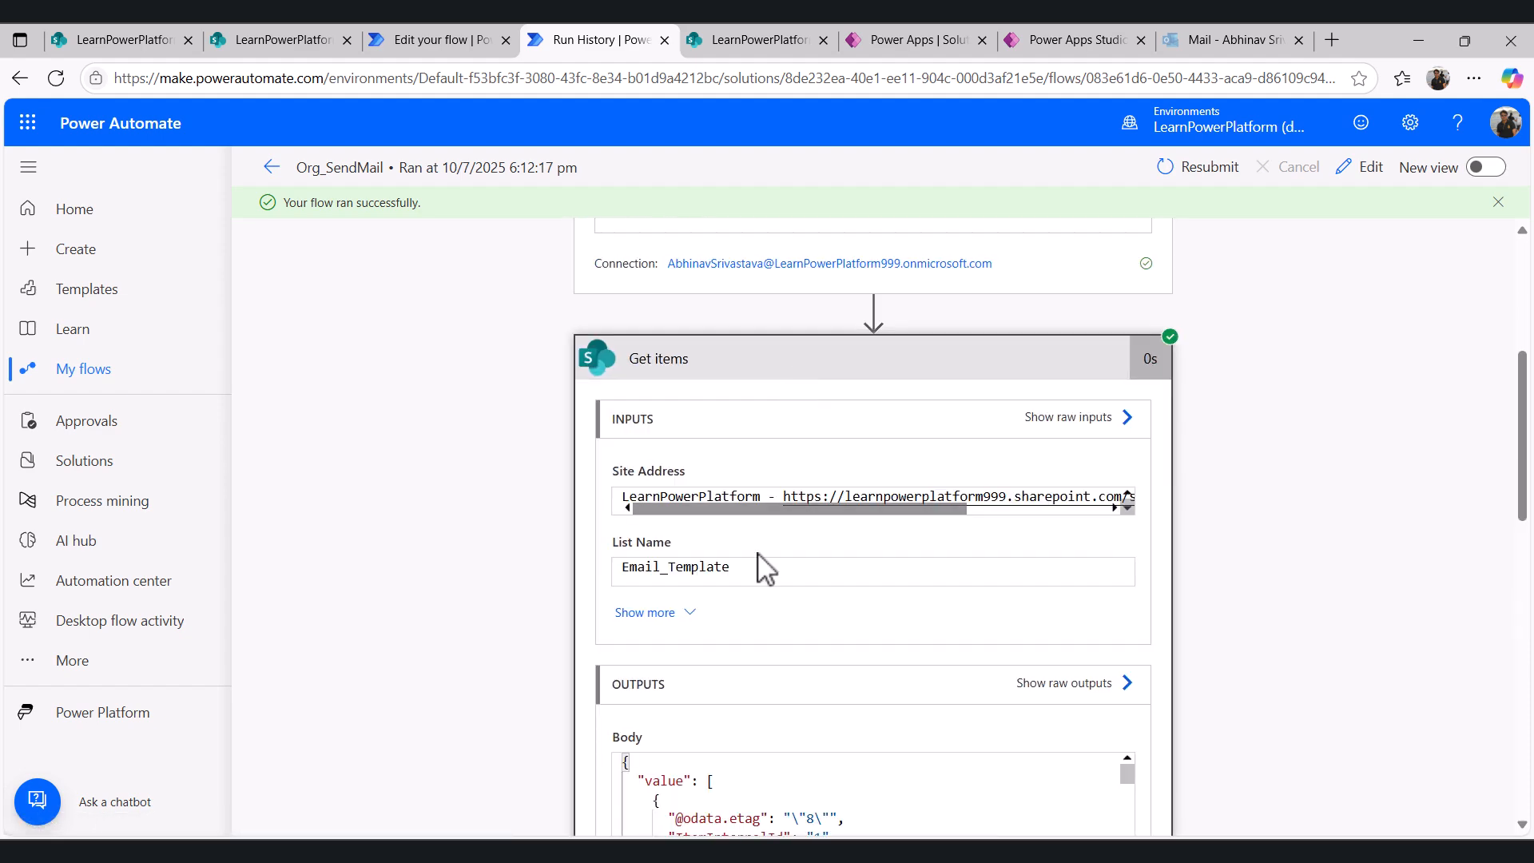
{"action": "scroll", "coordinate": [746, 626], "scroll_direction": "down", "scroll_amount": 5}
{"action": "scroll", "coordinate": [740, 411], "scroll_direction": "down", "scroll_amount": 2}
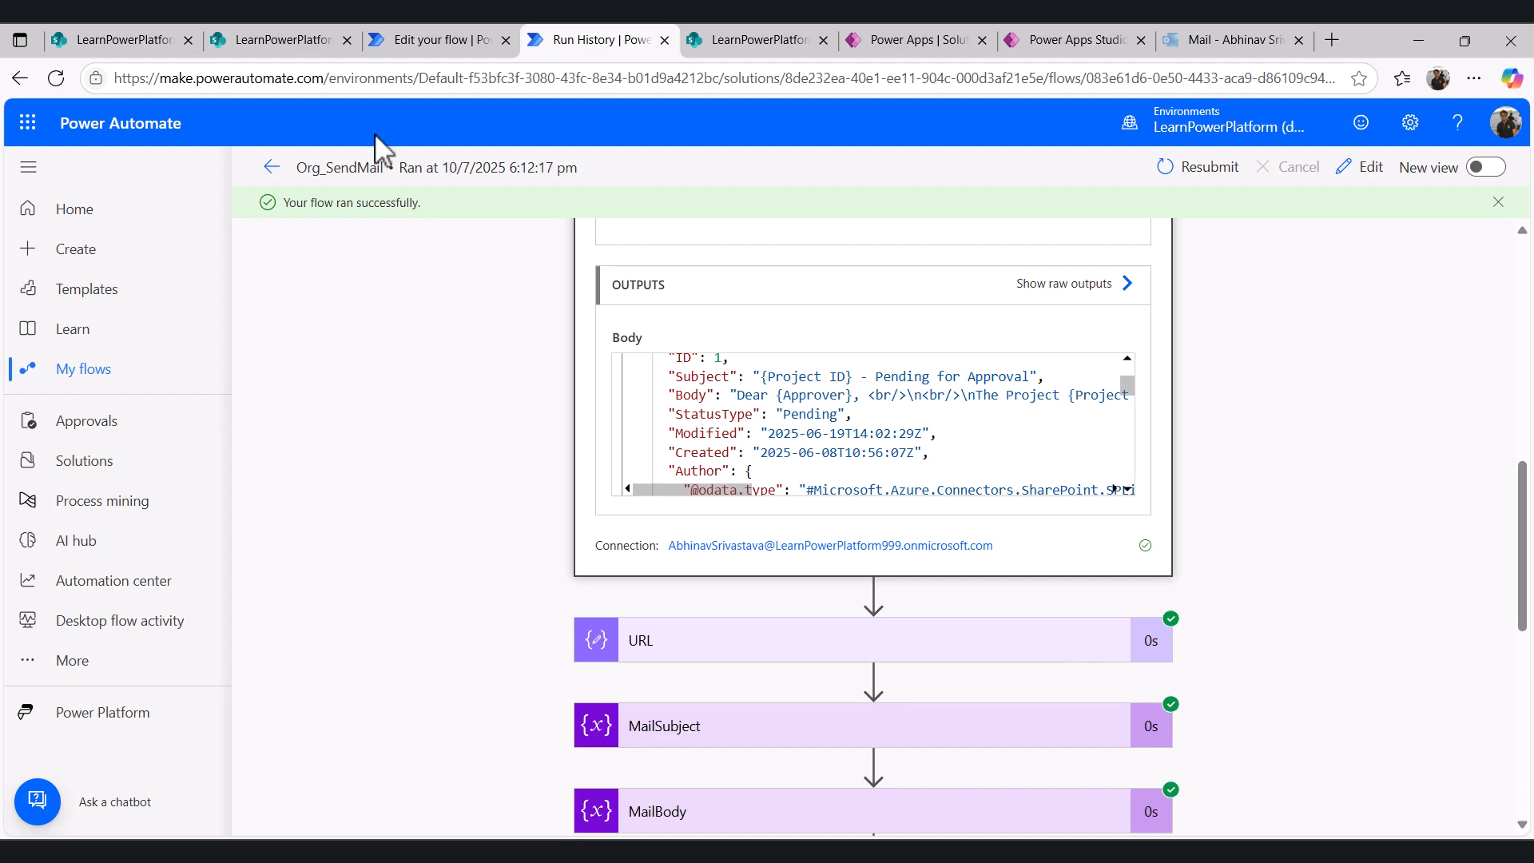
- Examine the URL action's link with the approvalscreen screen name, ProjectInternalID and StatusType parameters
{"action": "left_click", "coordinate": [459, 36]}
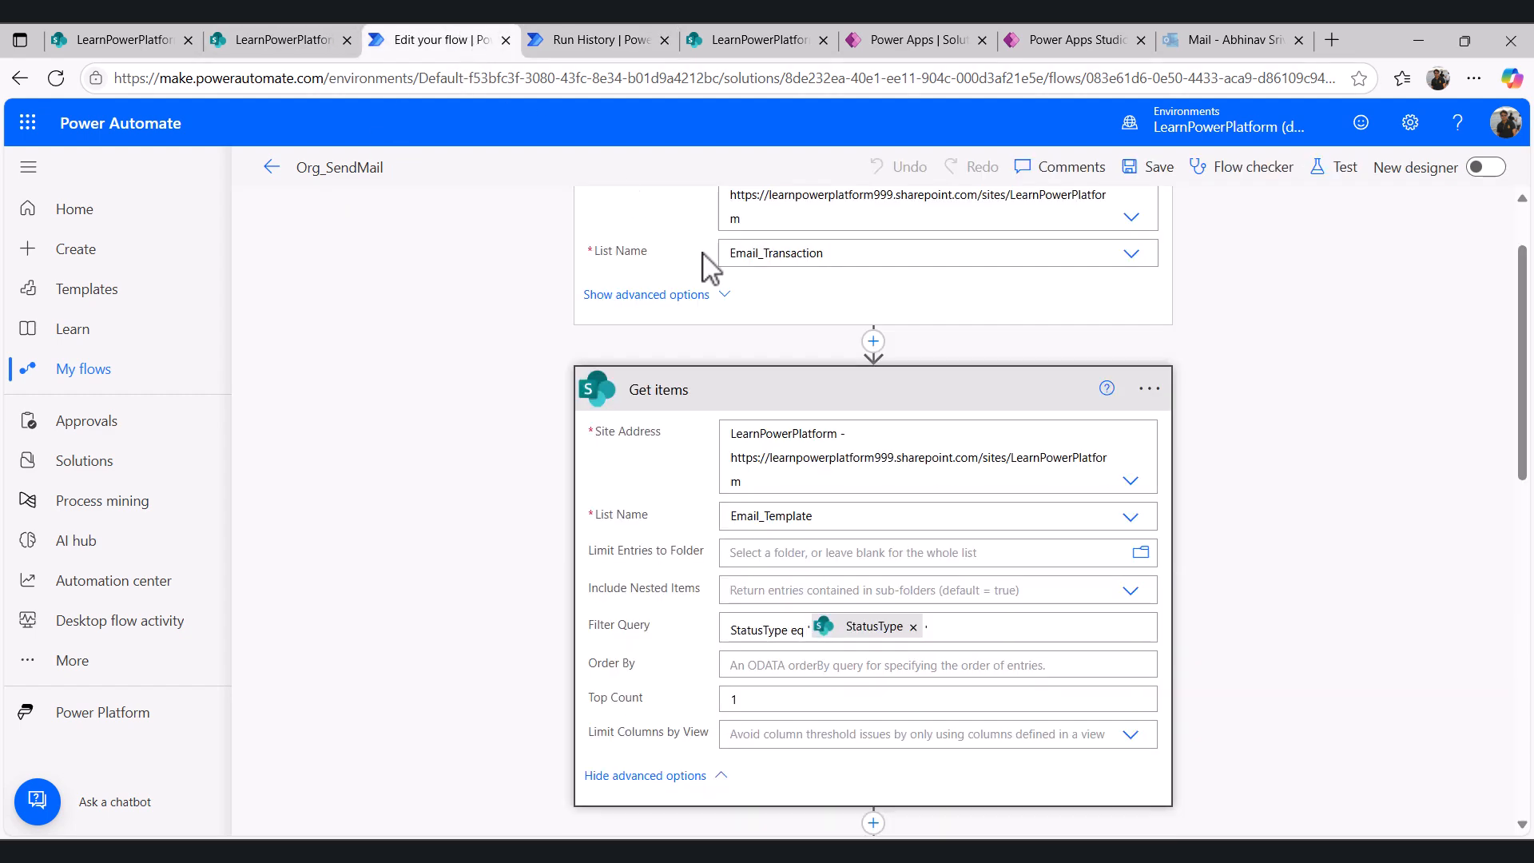
{"action": "scroll", "coordinate": [799, 412], "scroll_direction": "down", "scroll_amount": 5}
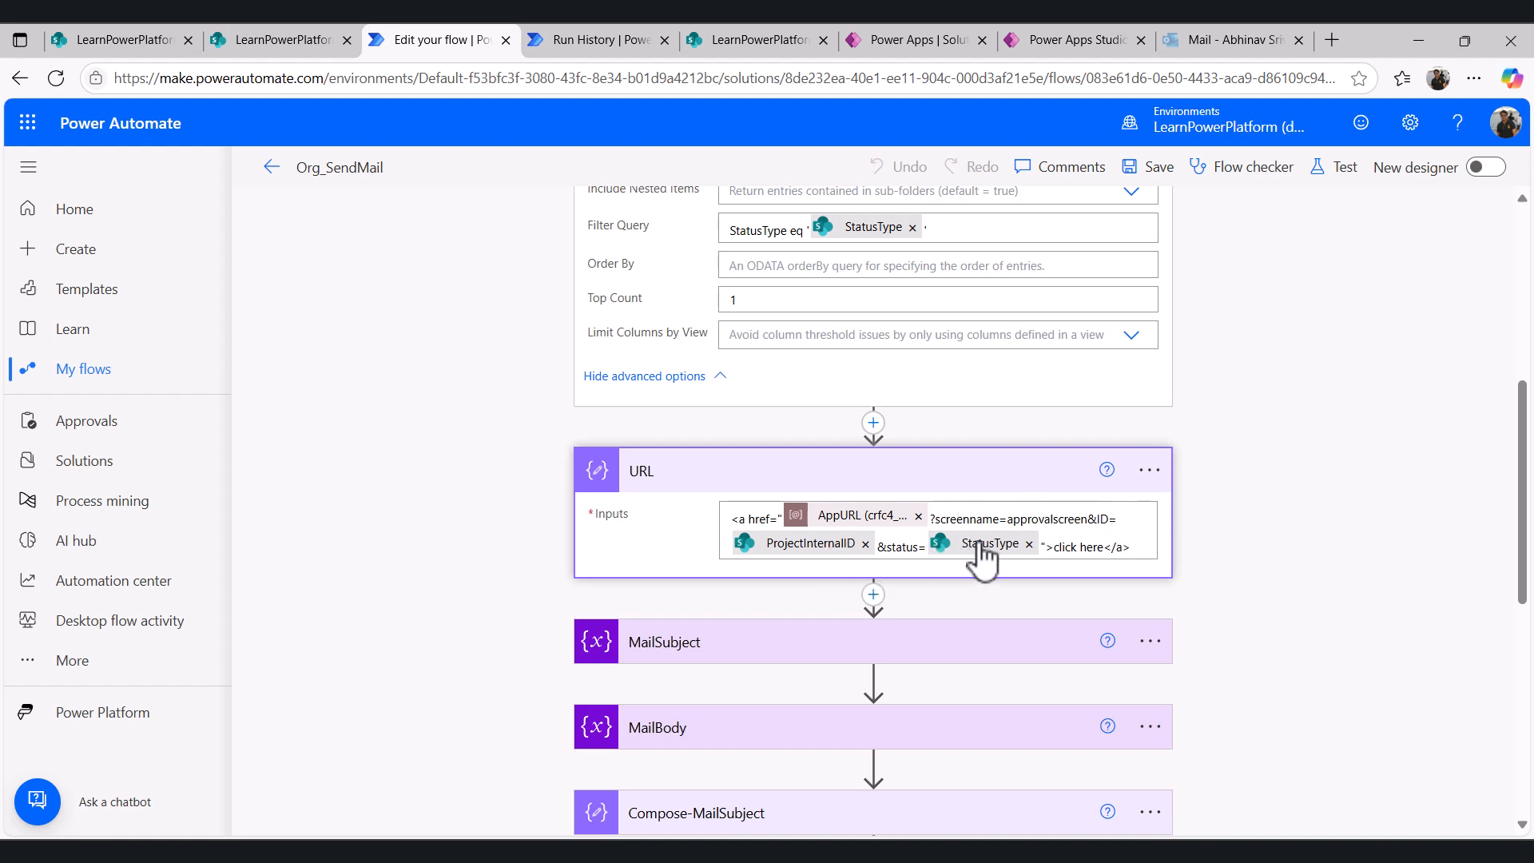
{"action": "left_click", "coordinate": [1062, 520]}
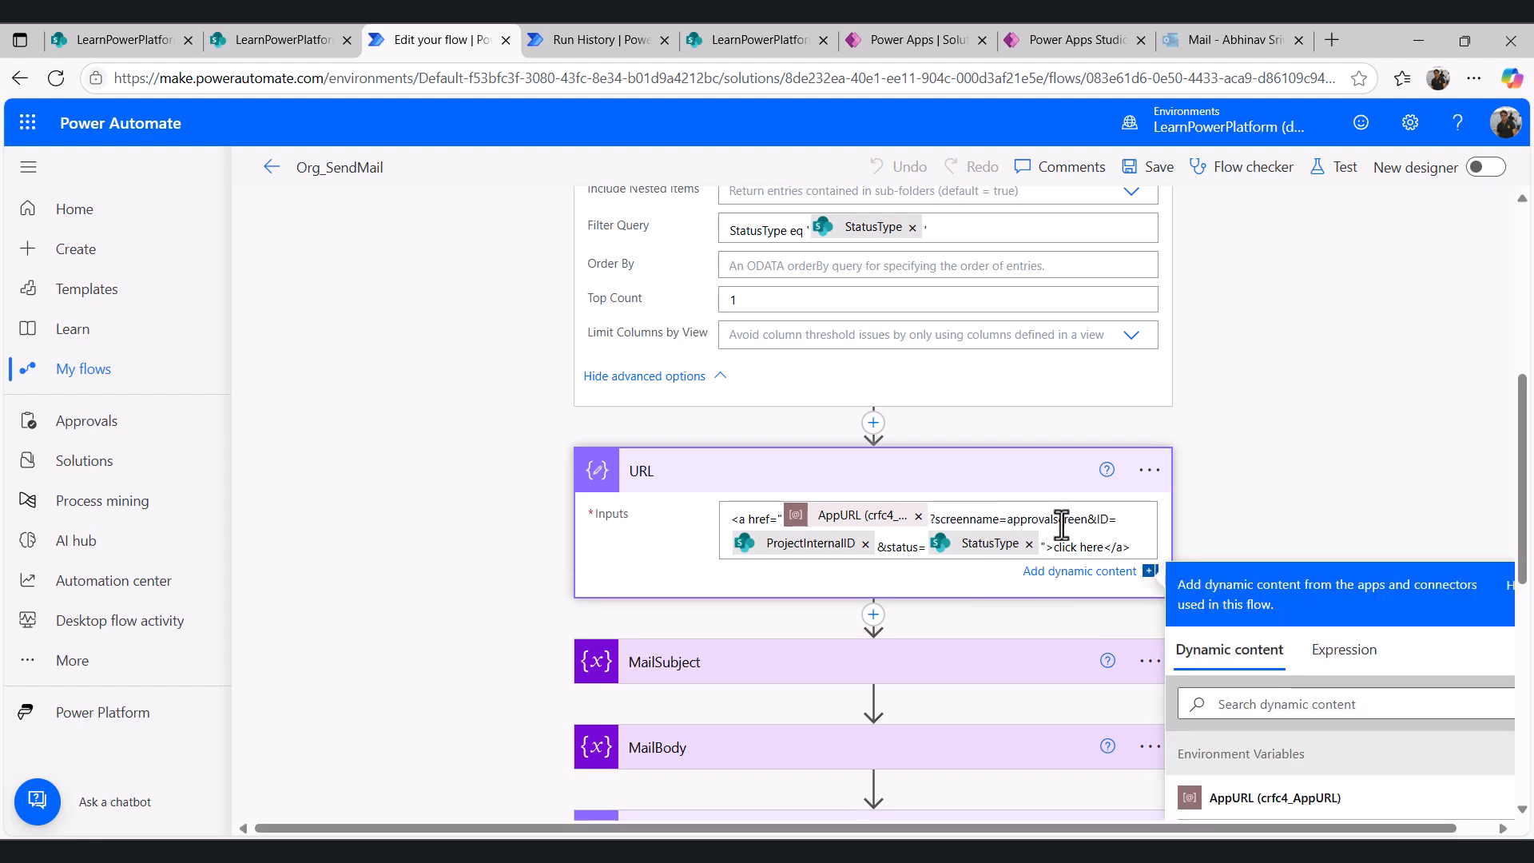
{"action": "double_click", "coordinate": [1061, 520]}
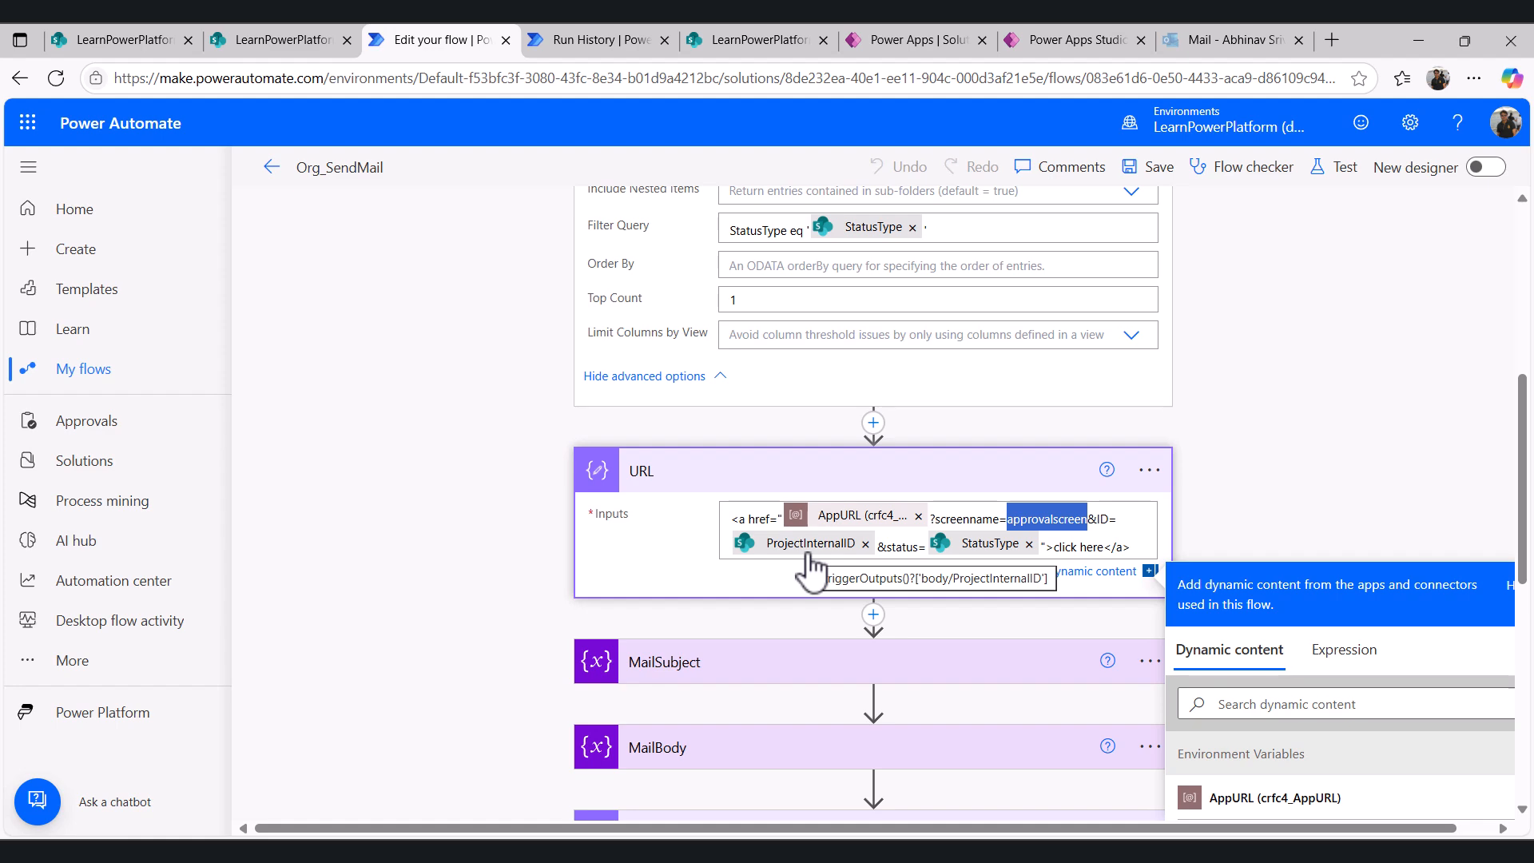
- Compare the ProjectInternalID values in the Email_Transaction list with the IDs in the CompanyProjects list
{"action": "left_click", "coordinate": [293, 28]}
{"action": "left_click", "coordinate": [111, 32]}
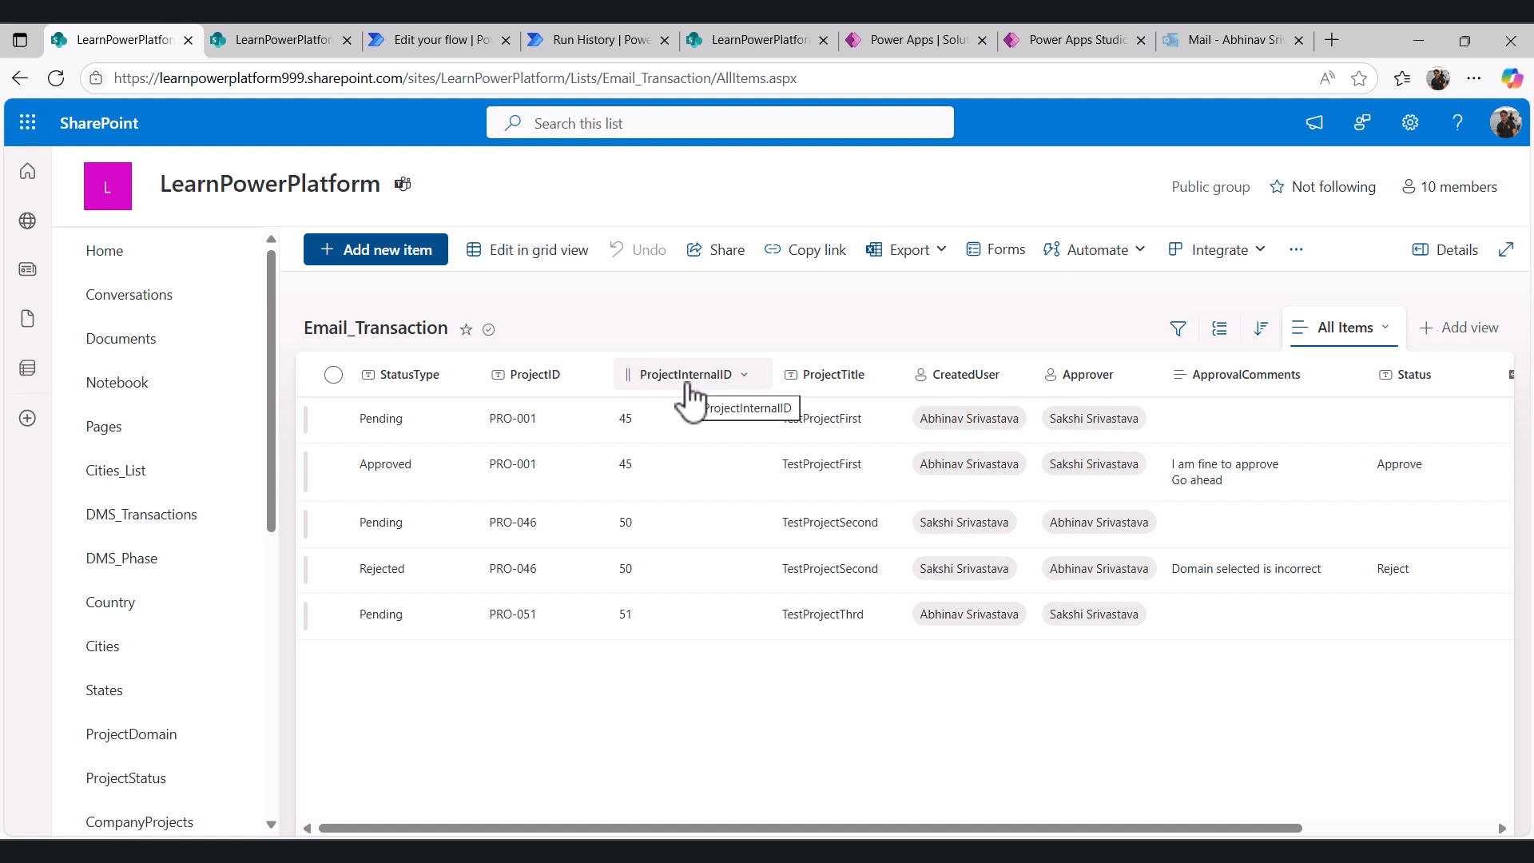
{"action": "left_click", "coordinate": [750, 42]}
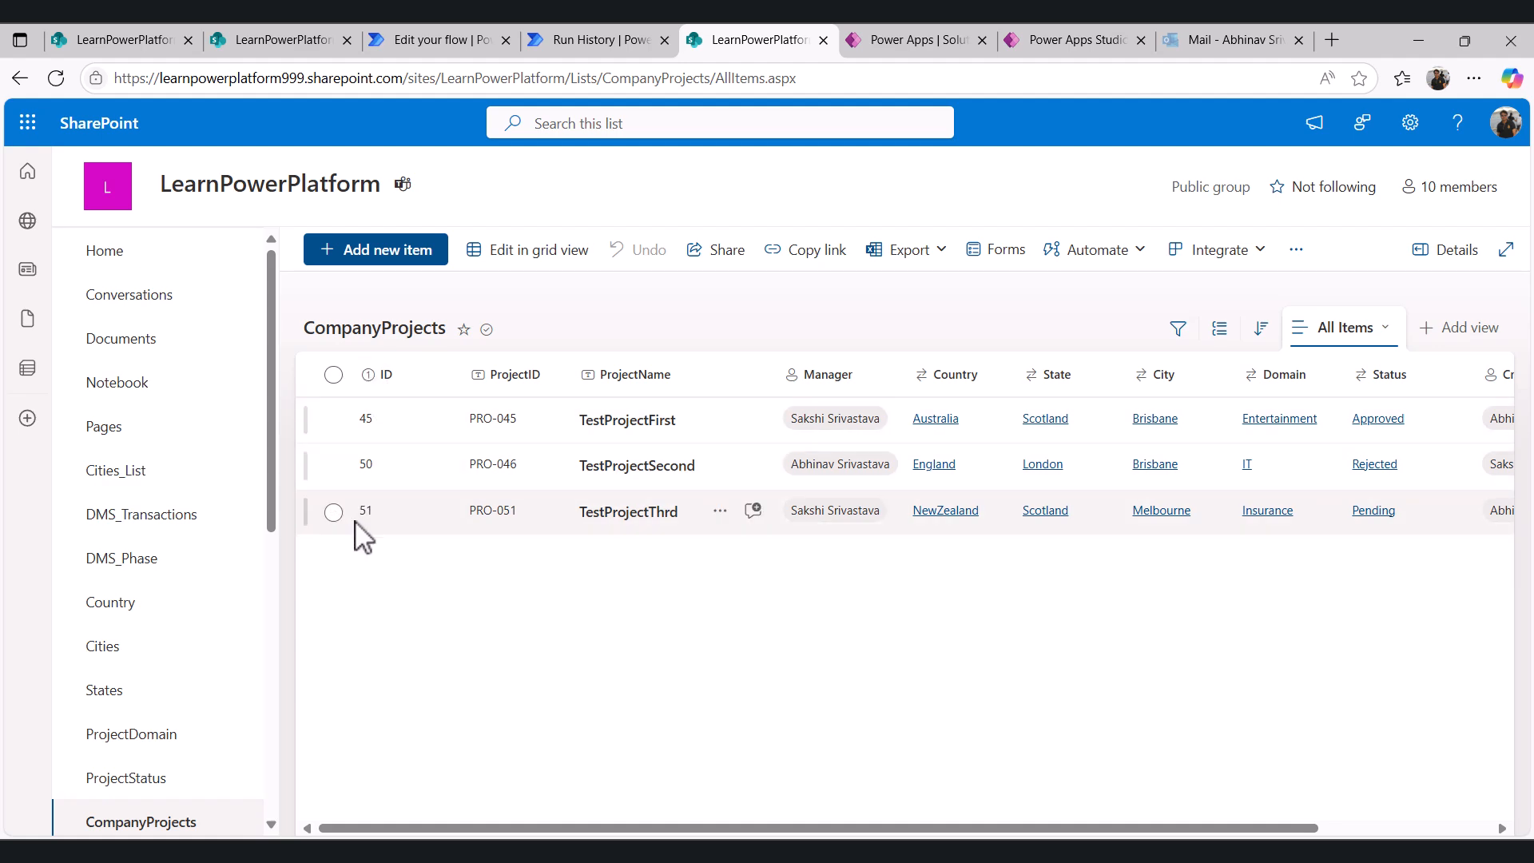
{"action": "left_click", "coordinate": [271, 40]}
{"action": "left_click", "coordinate": [120, 38]}
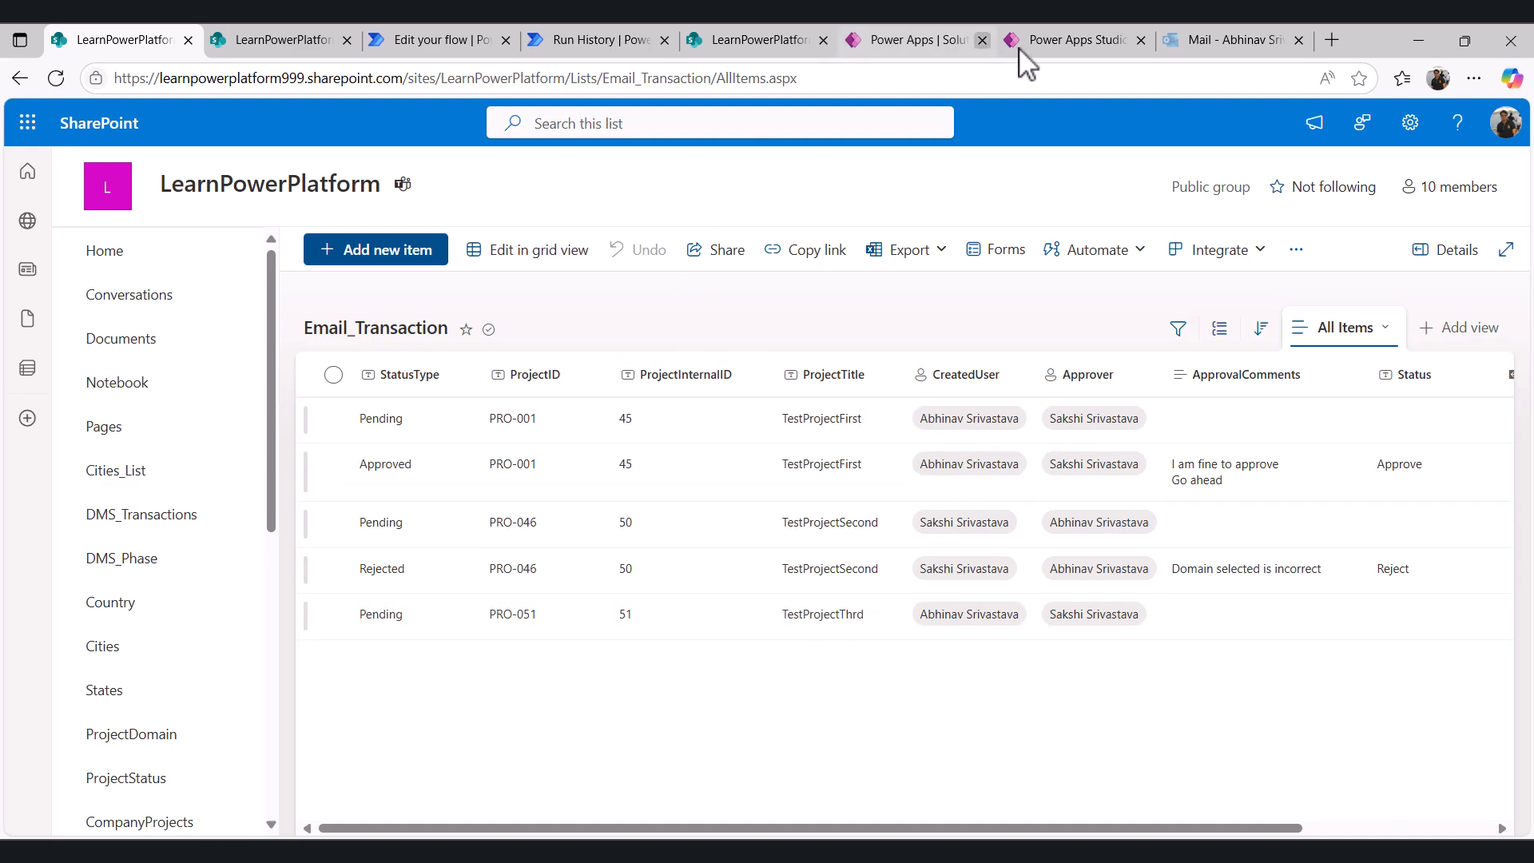
{"action": "left_click", "coordinate": [410, 40]}
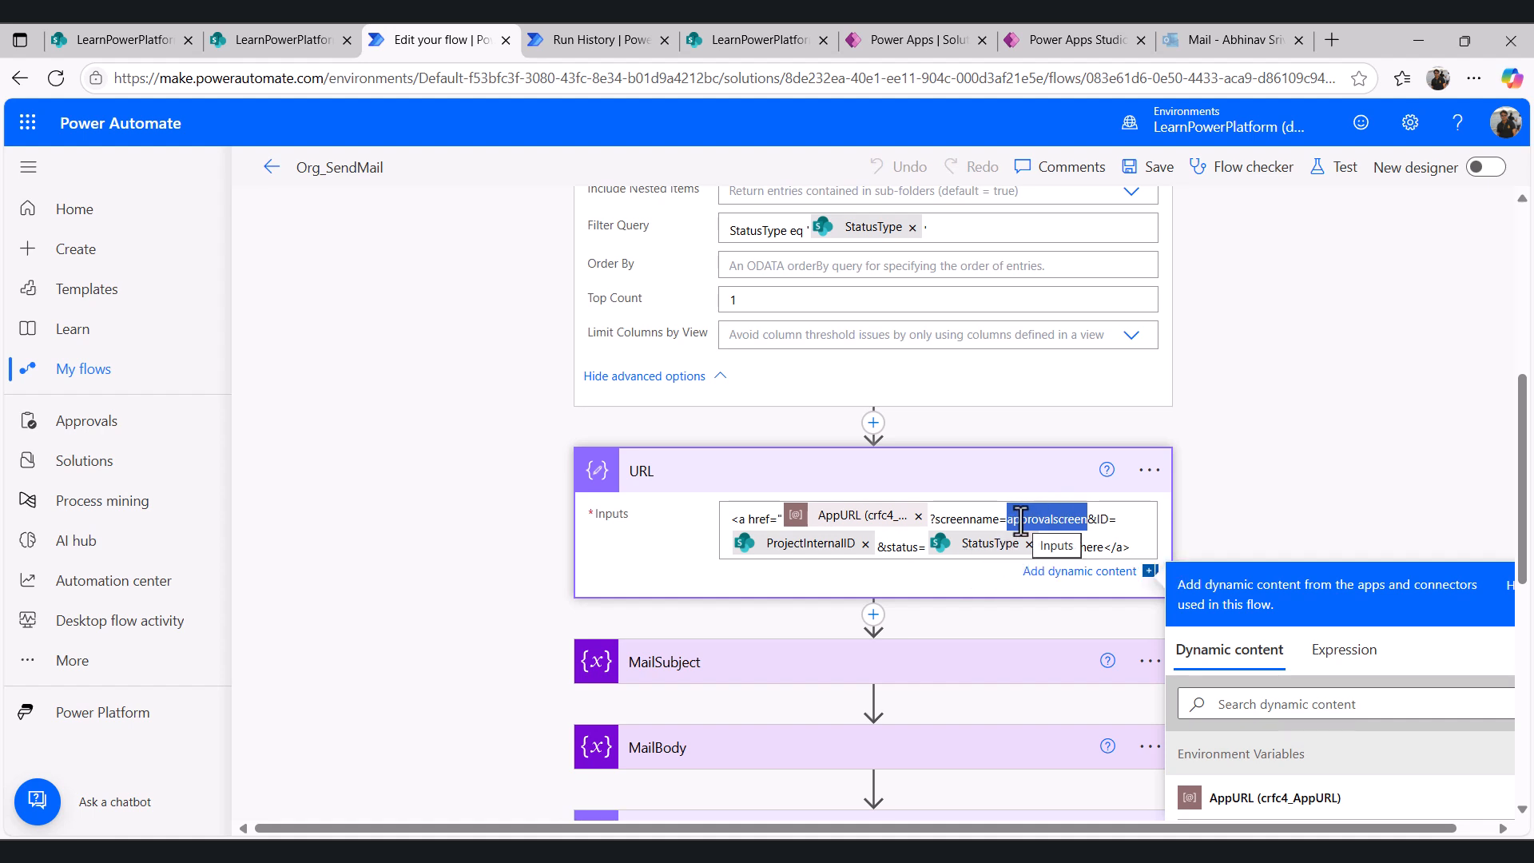
- Review the app's StartScreen formula that switches screens on the screenname parameter
{"action": "left_click", "coordinate": [923, 40]}
{"action": "left_click", "coordinate": [1075, 40]}
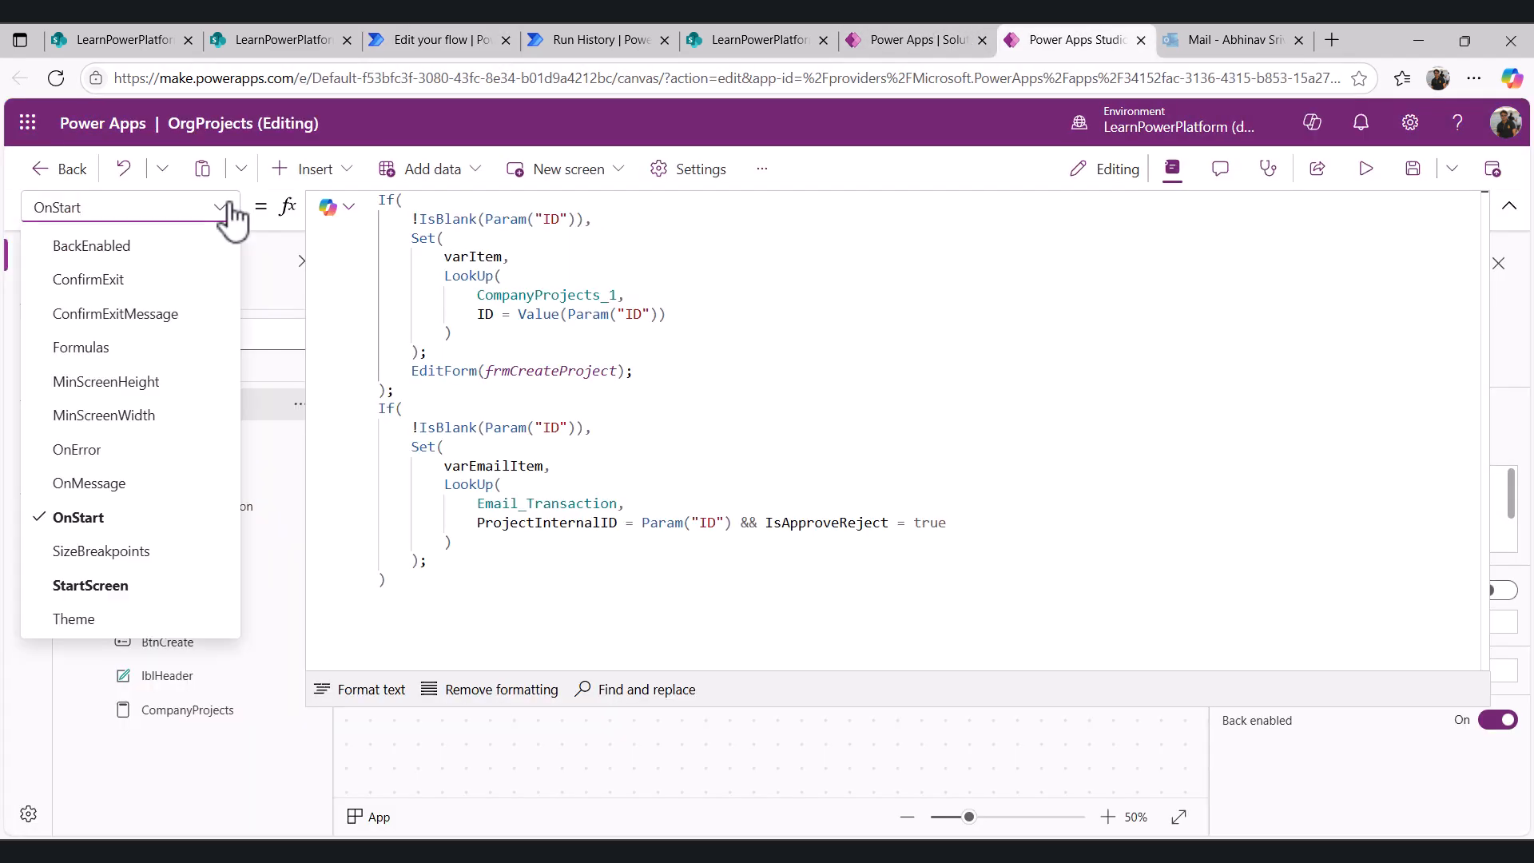
{"action": "left_click", "coordinate": [116, 586]}
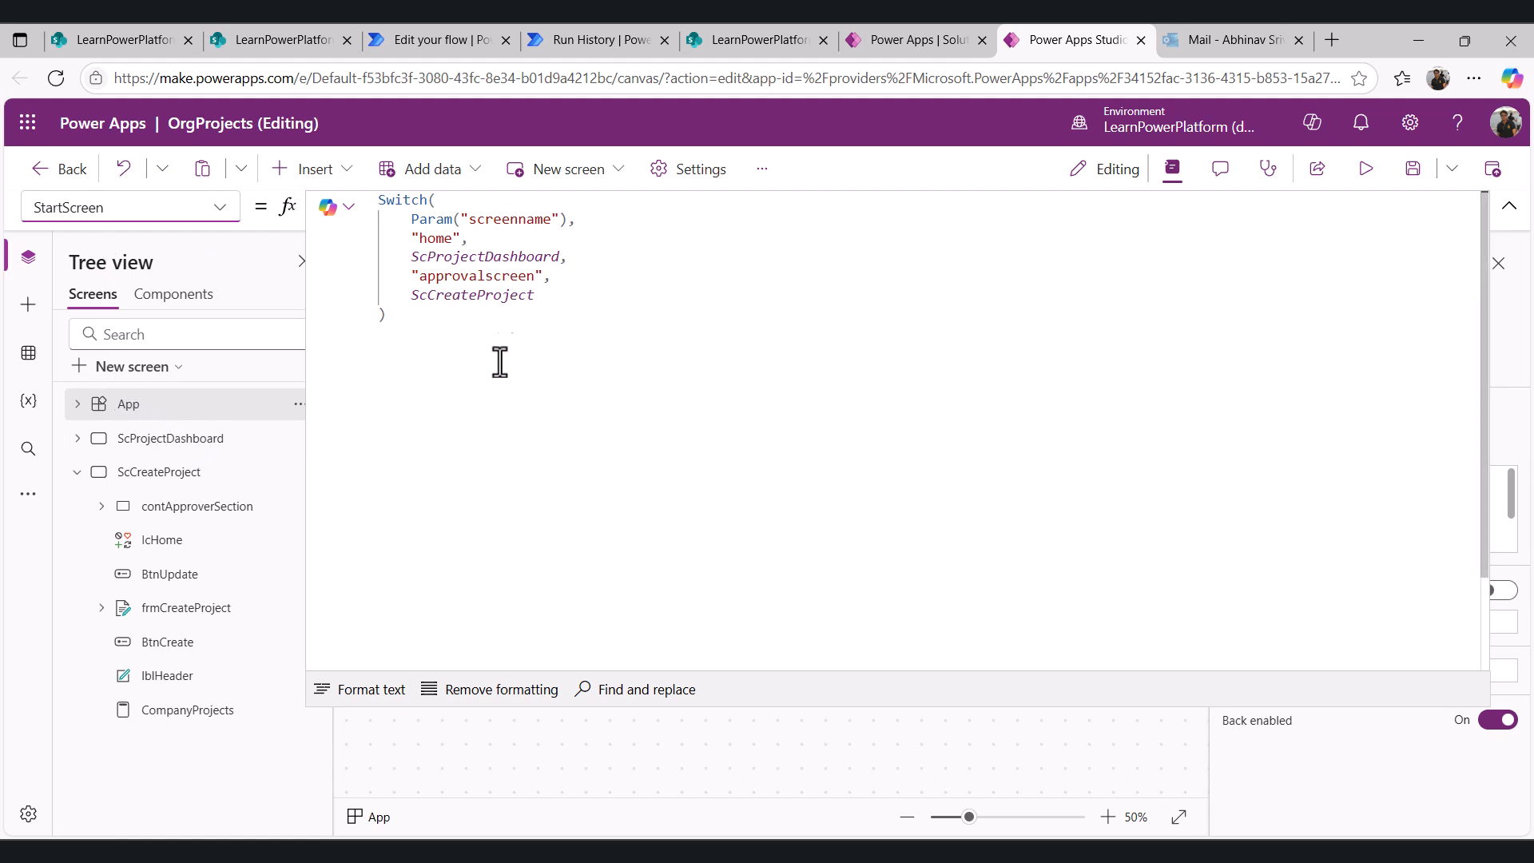
{"action": "double_click", "coordinate": [503, 219]}
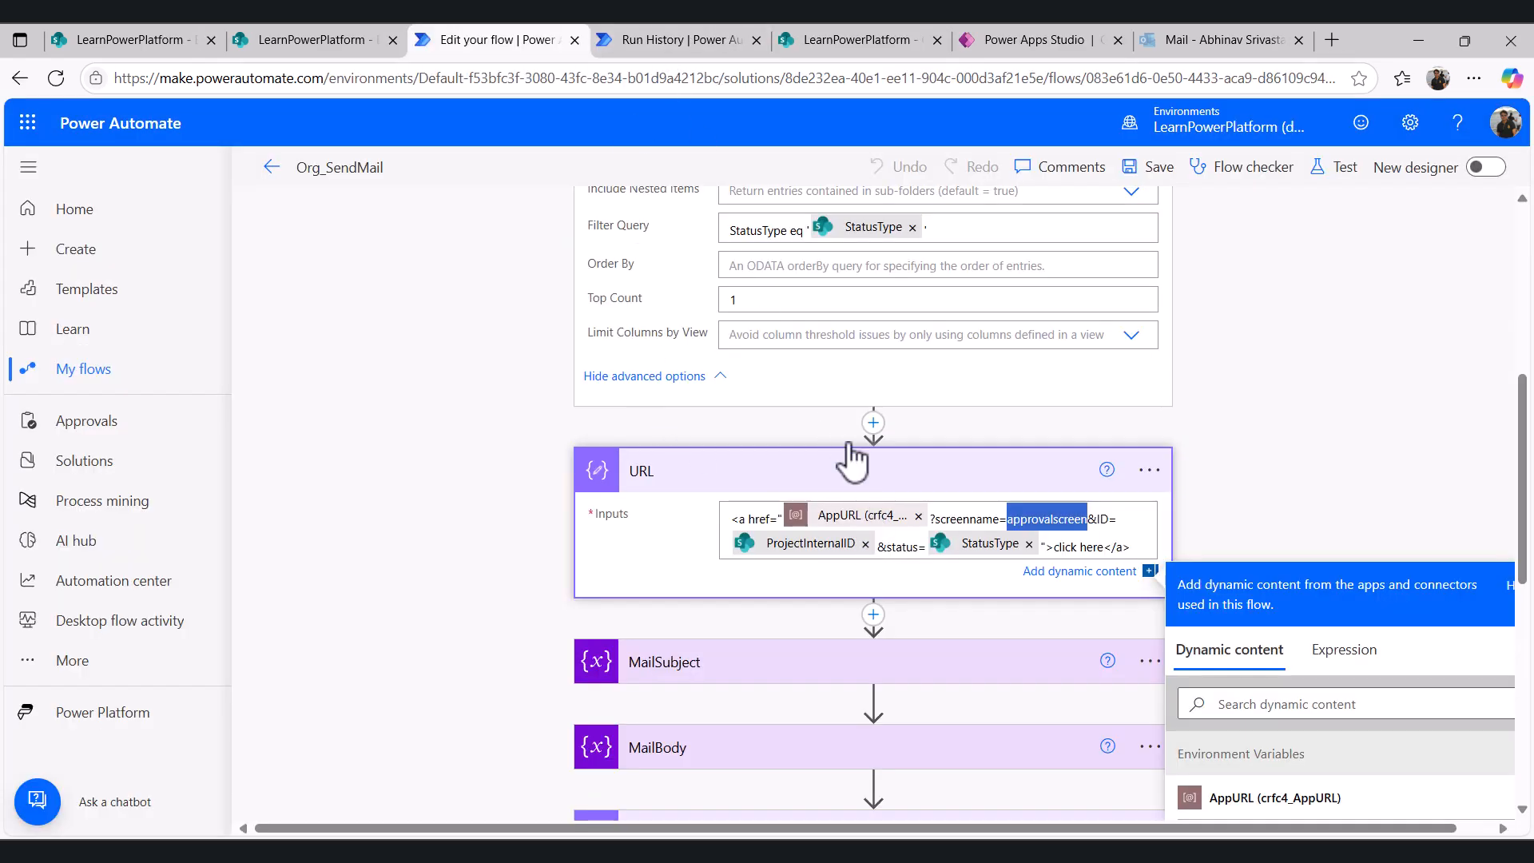
- Inspect the URL action's output in the run history, scrolling through the generated link parameters
{"action": "left_click", "coordinate": [723, 31]}
{"action": "scroll", "coordinate": [826, 595], "scroll_direction": "down", "scroll_amount": 1}
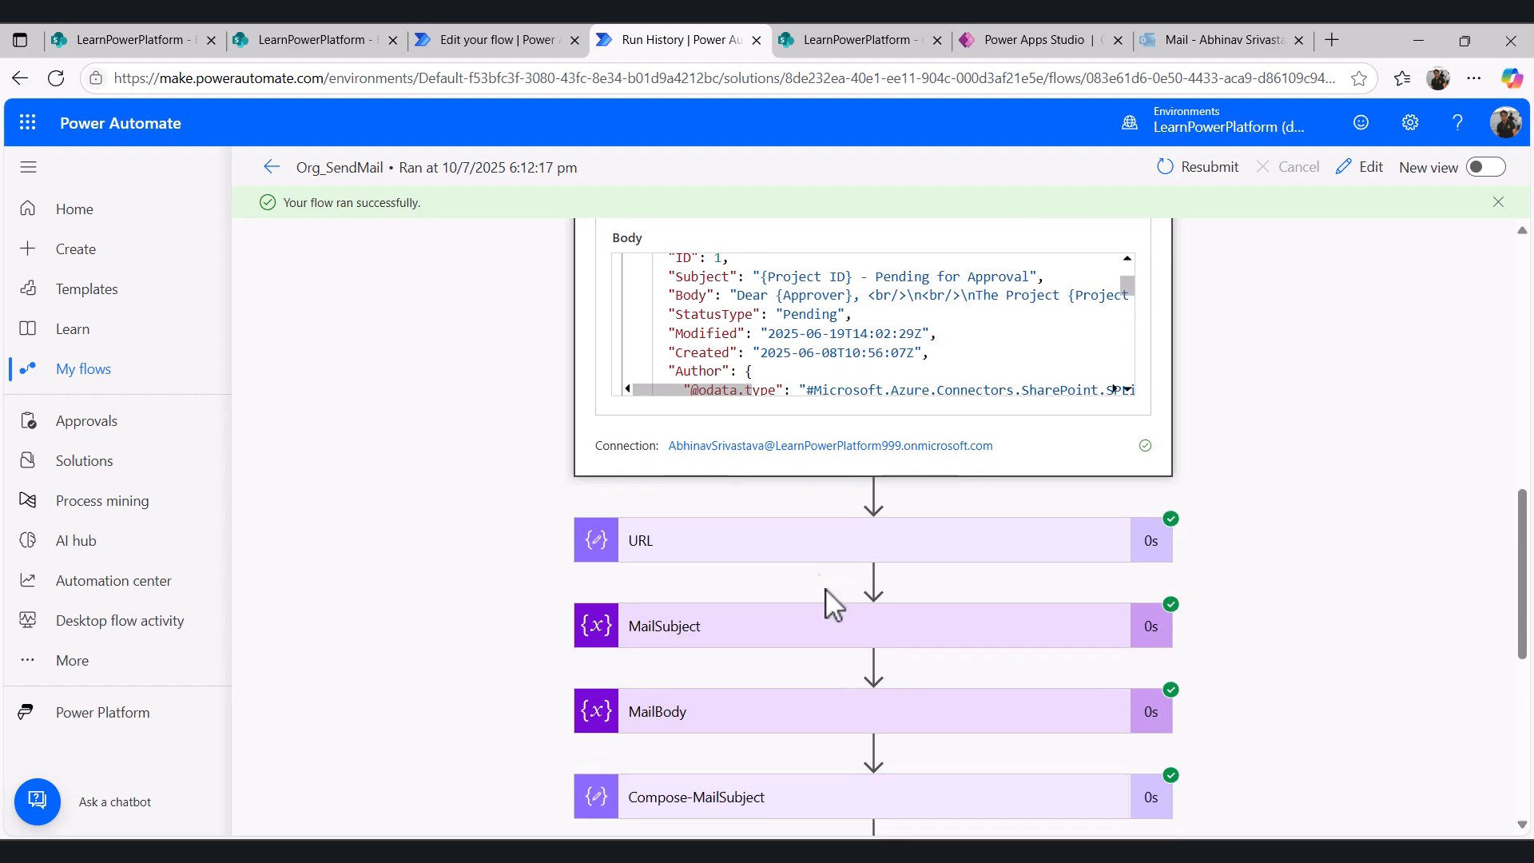
{"action": "left_click", "coordinate": [810, 551]}
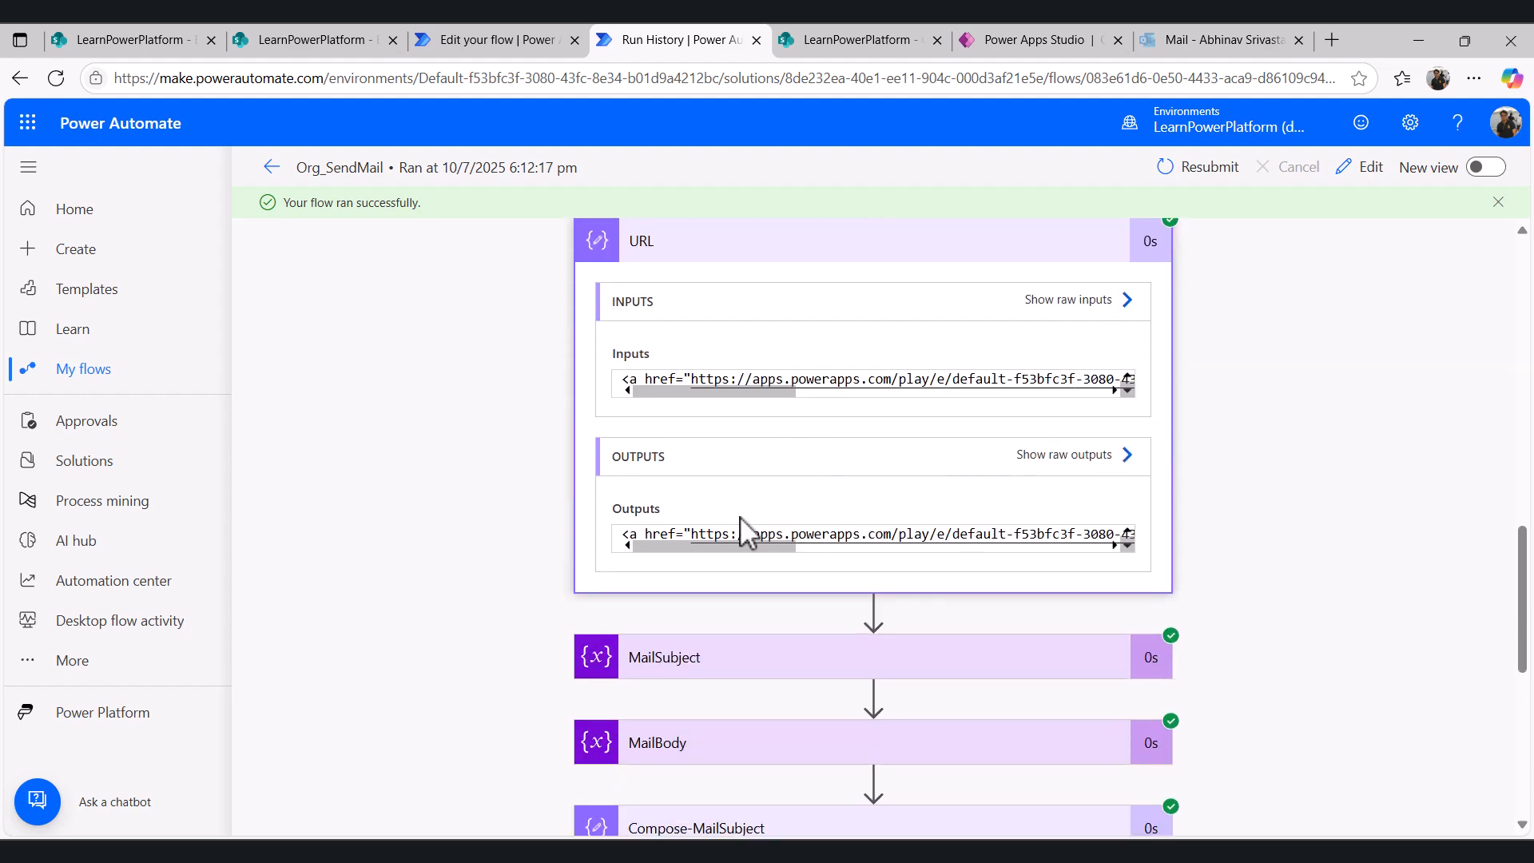
{"action": "left_click_drag", "start_coordinate": [781, 548], "coordinate": [1087, 548]}
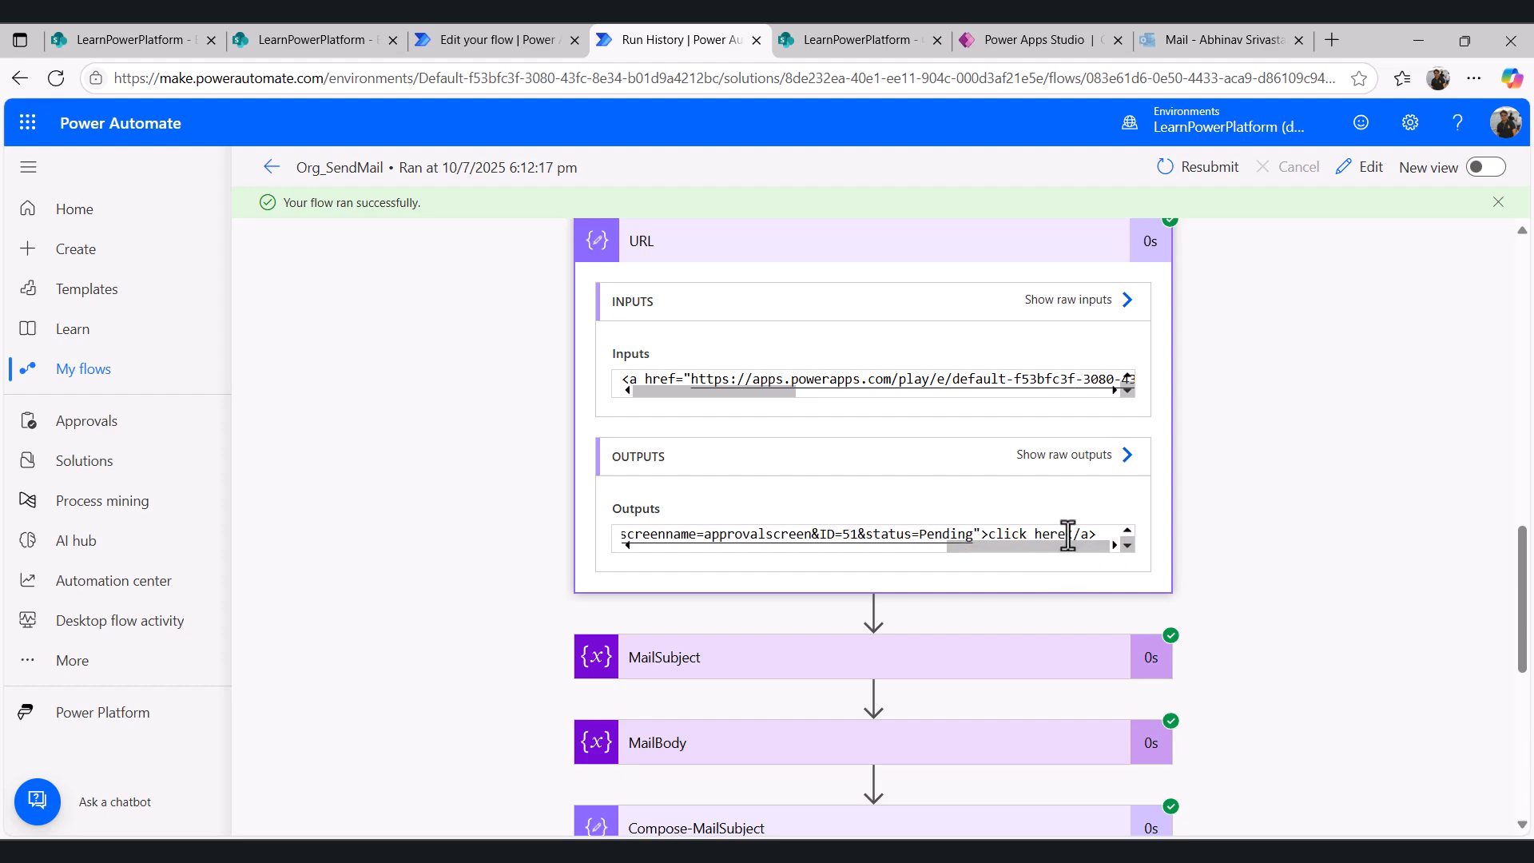
- Compare the pending approval email's link with the URL output in the run history and the flow editor
{"action": "left_click", "coordinate": [1195, 40]}
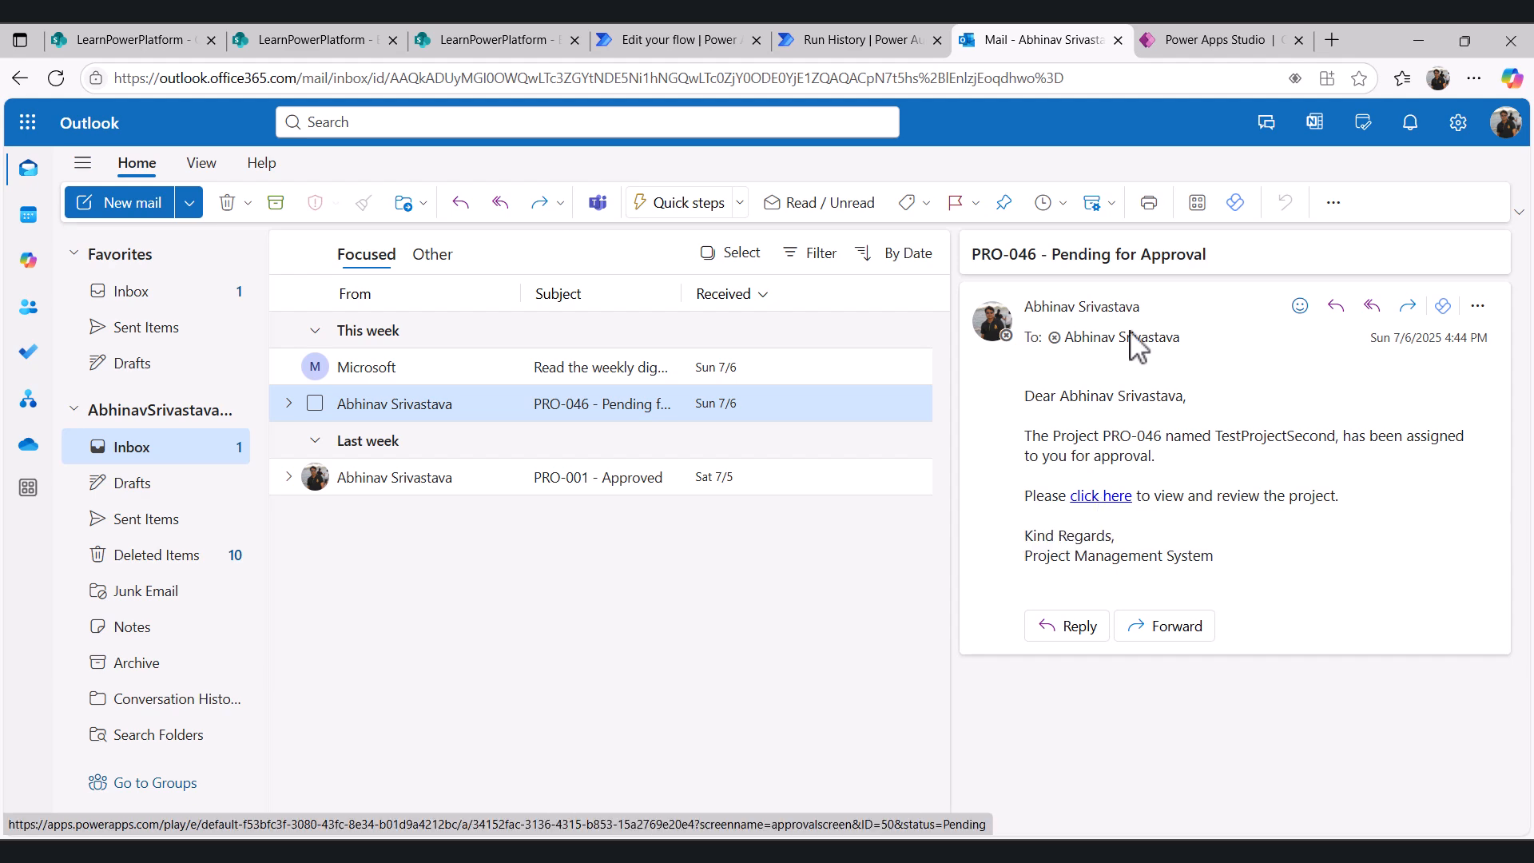
{"action": "left_click", "coordinate": [839, 42]}
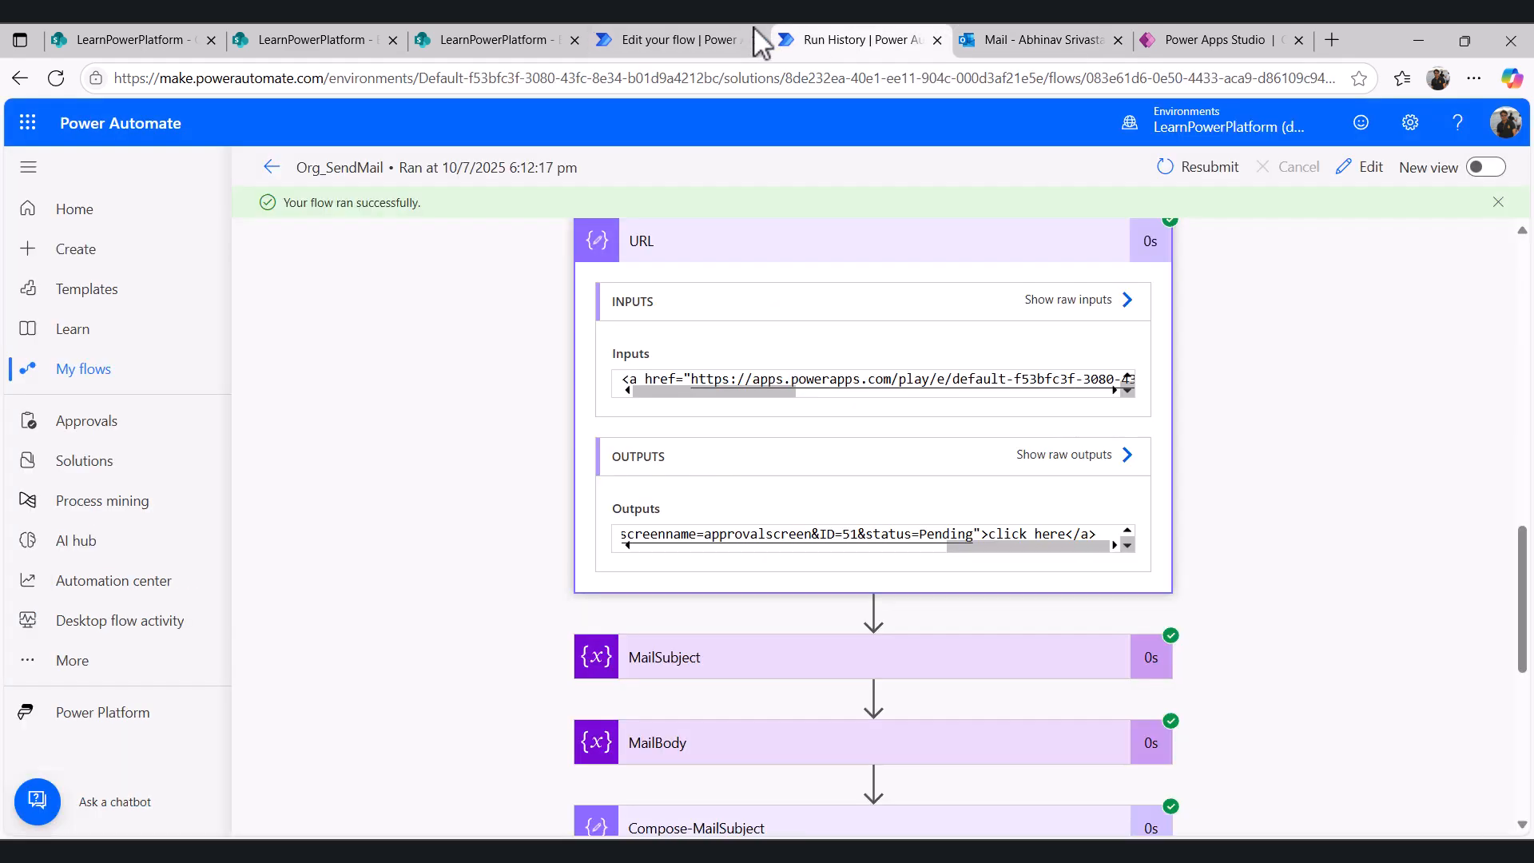
{"action": "left_click", "coordinate": [703, 39]}
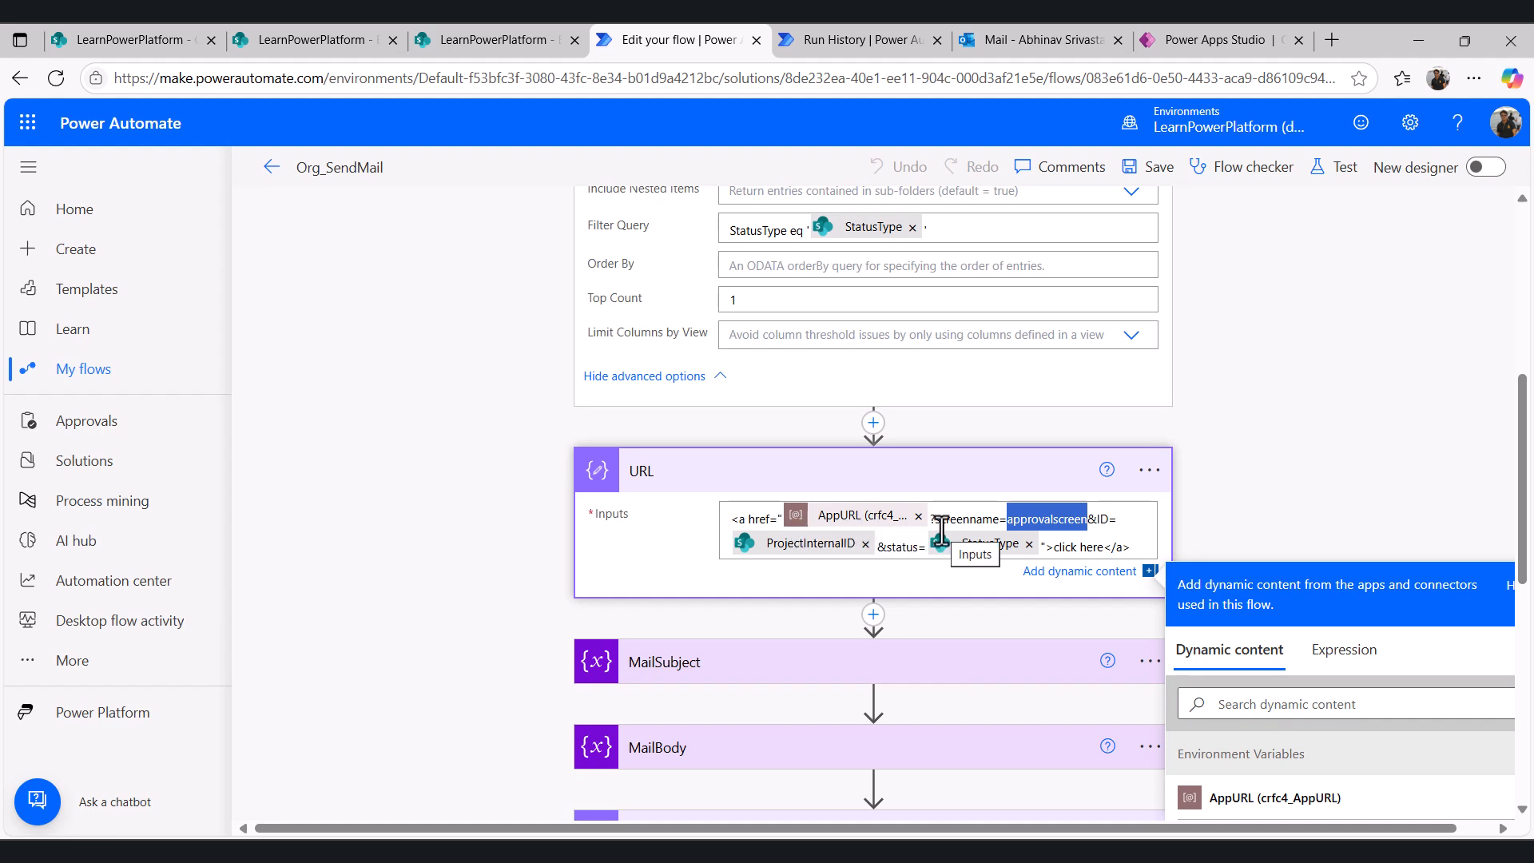
{"action": "left_click", "coordinate": [887, 40]}
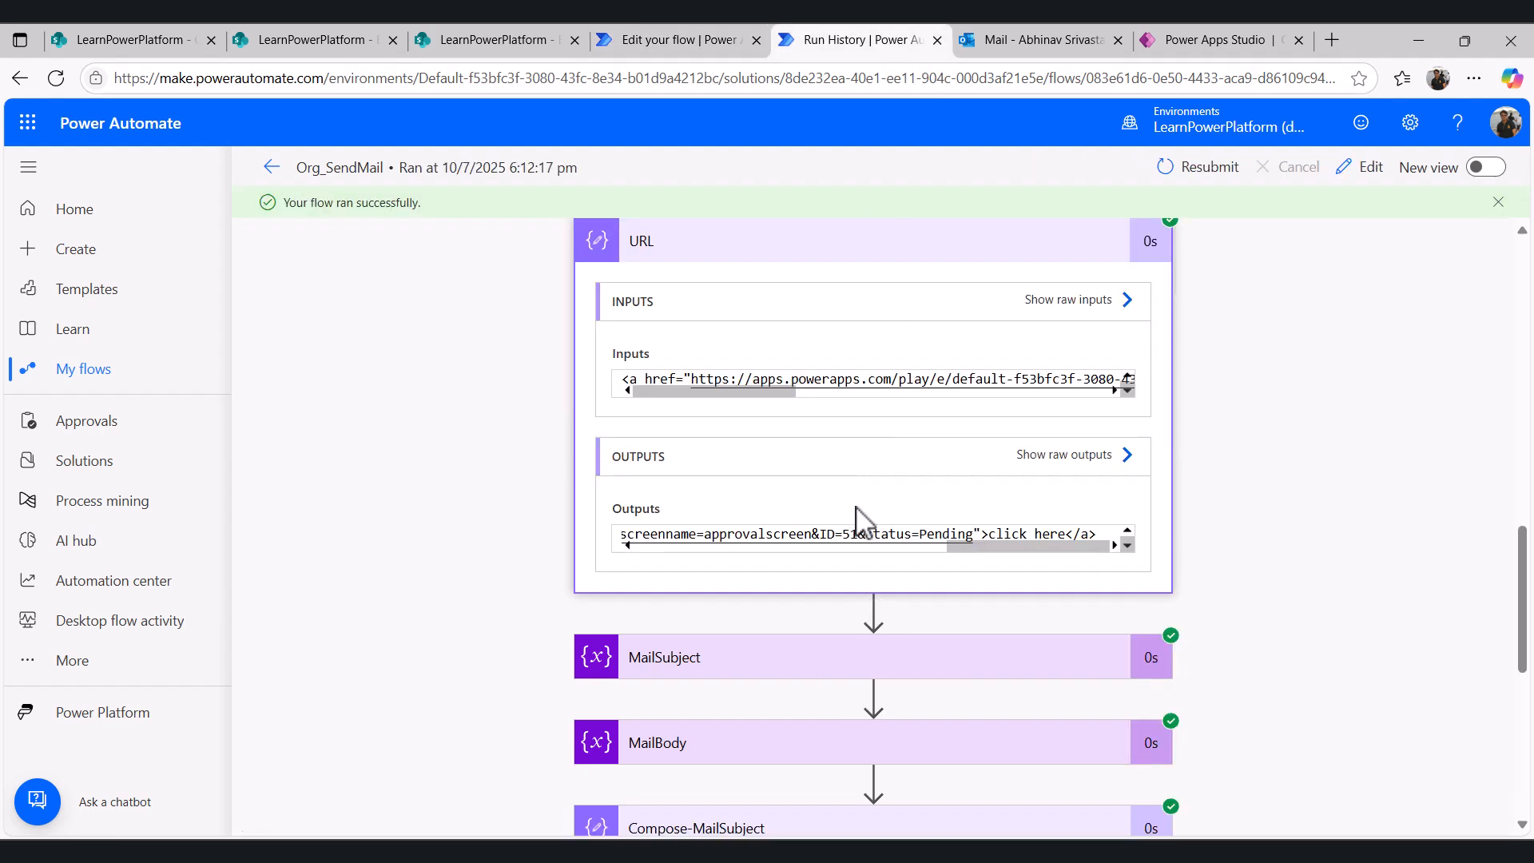
{"action": "left_click", "coordinate": [681, 42]}
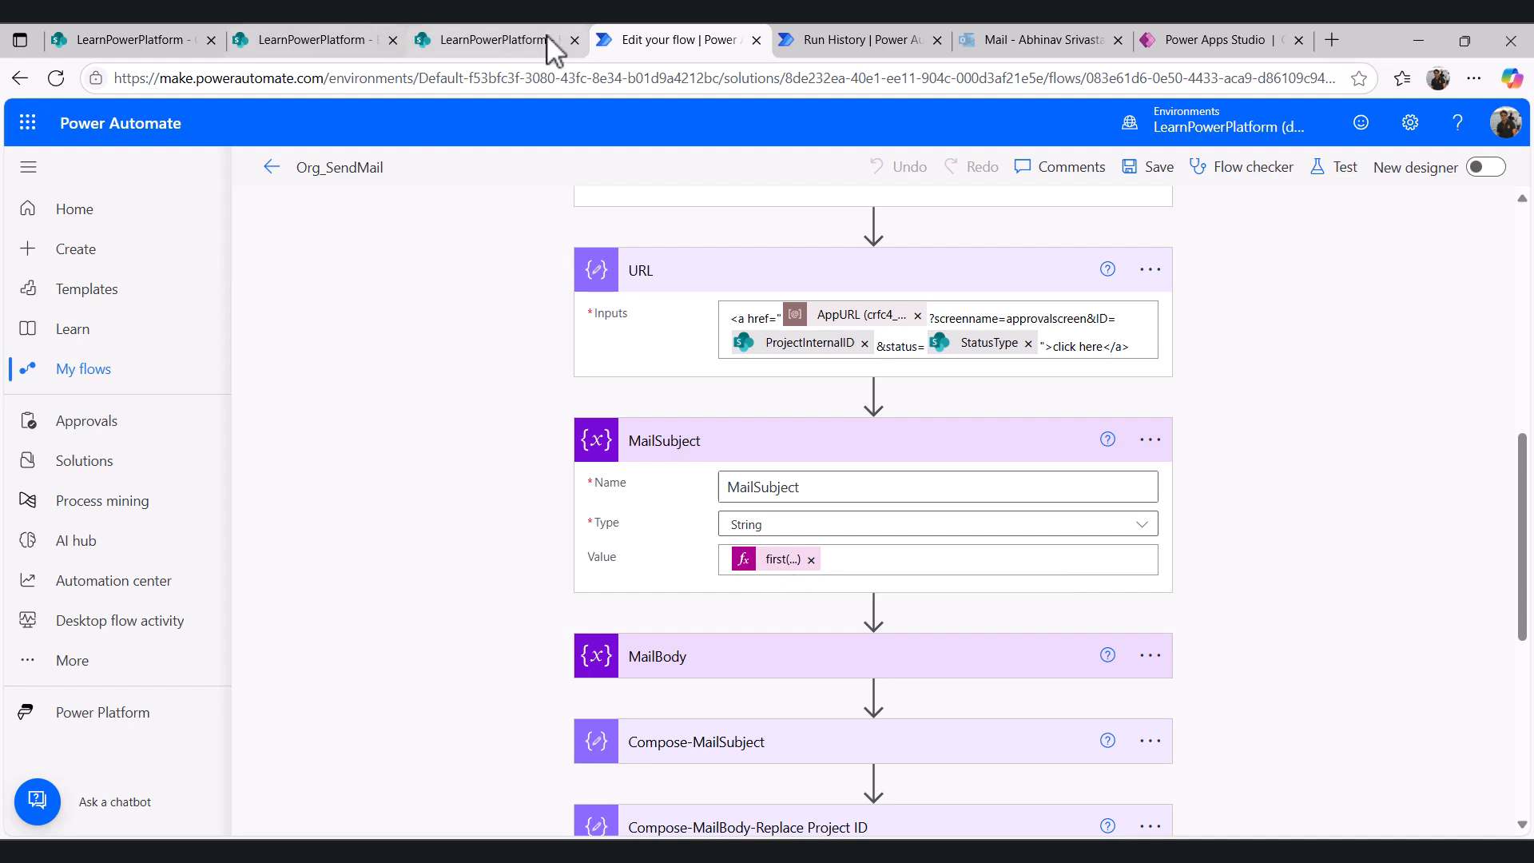
- Review the MailSubject and MailBody variables' expressions taking Subject and Body from the Get items output
{"action": "left_click", "coordinate": [483, 41]}
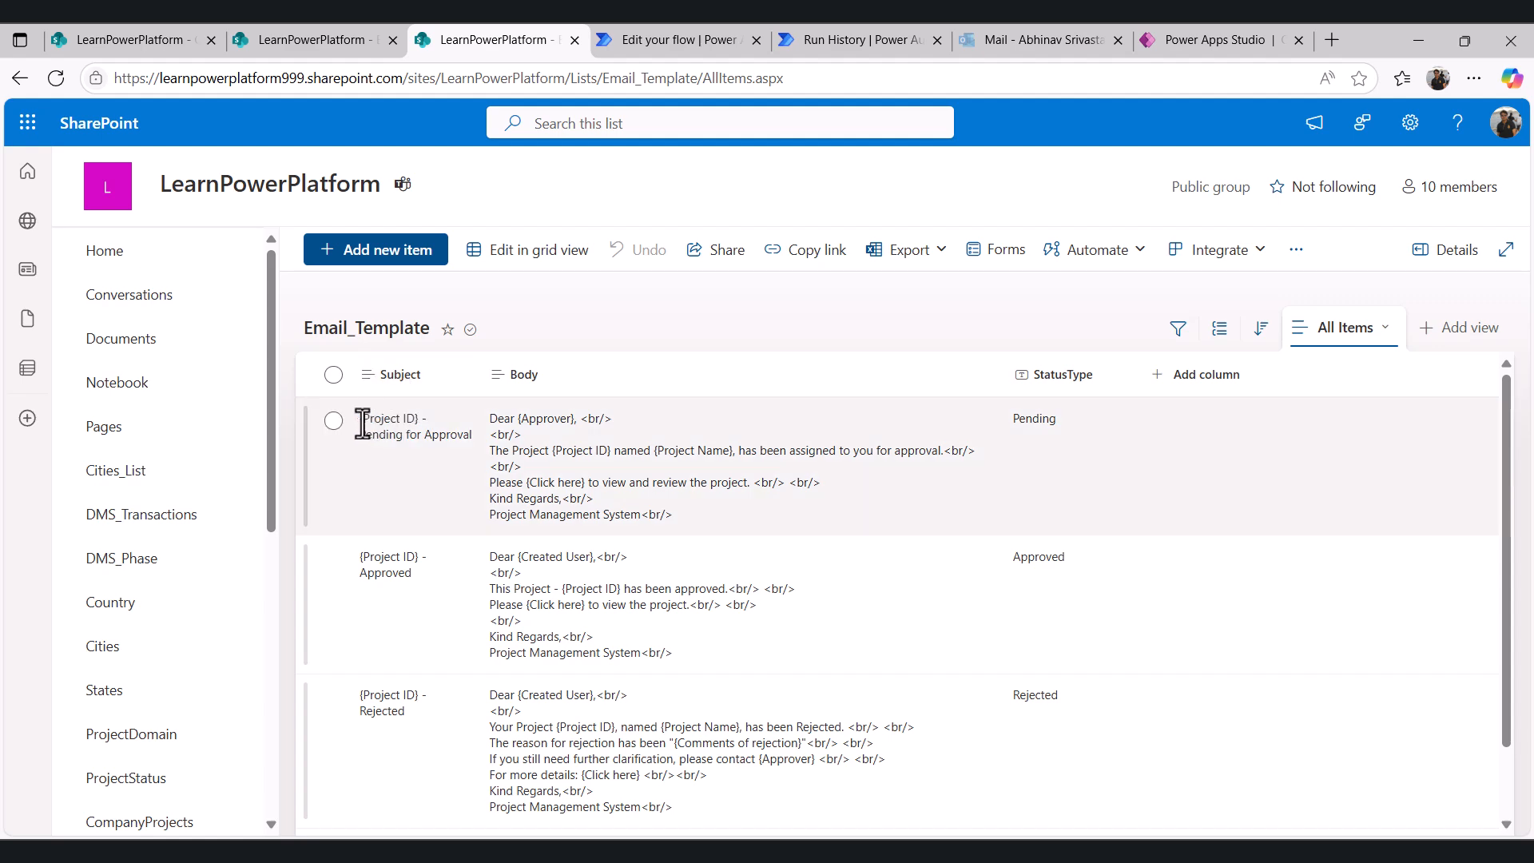
{"action": "left_click", "coordinate": [706, 44]}
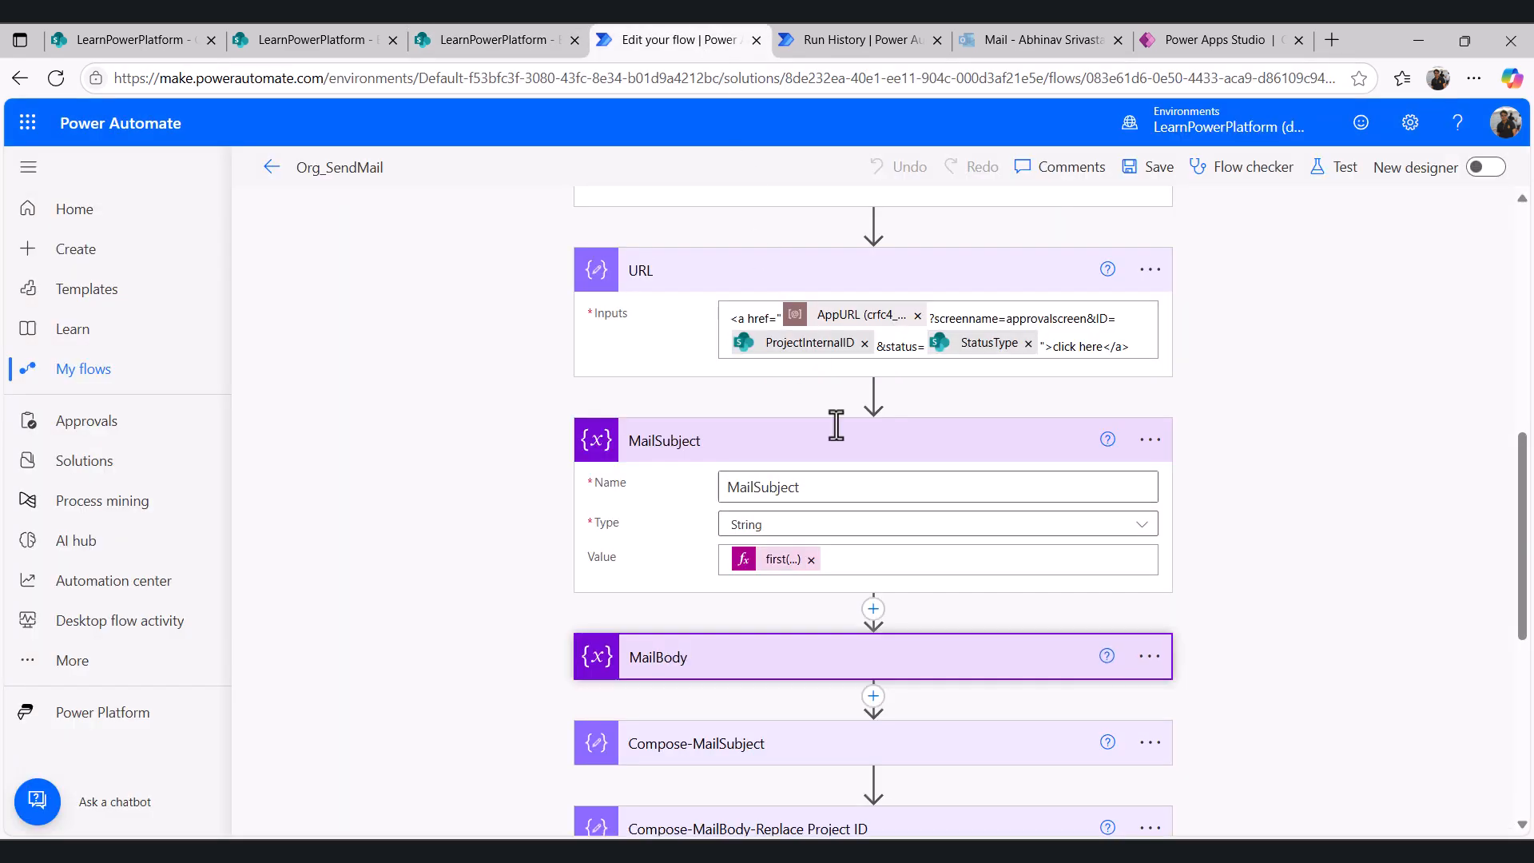
{"action": "left_click", "coordinate": [780, 561]}
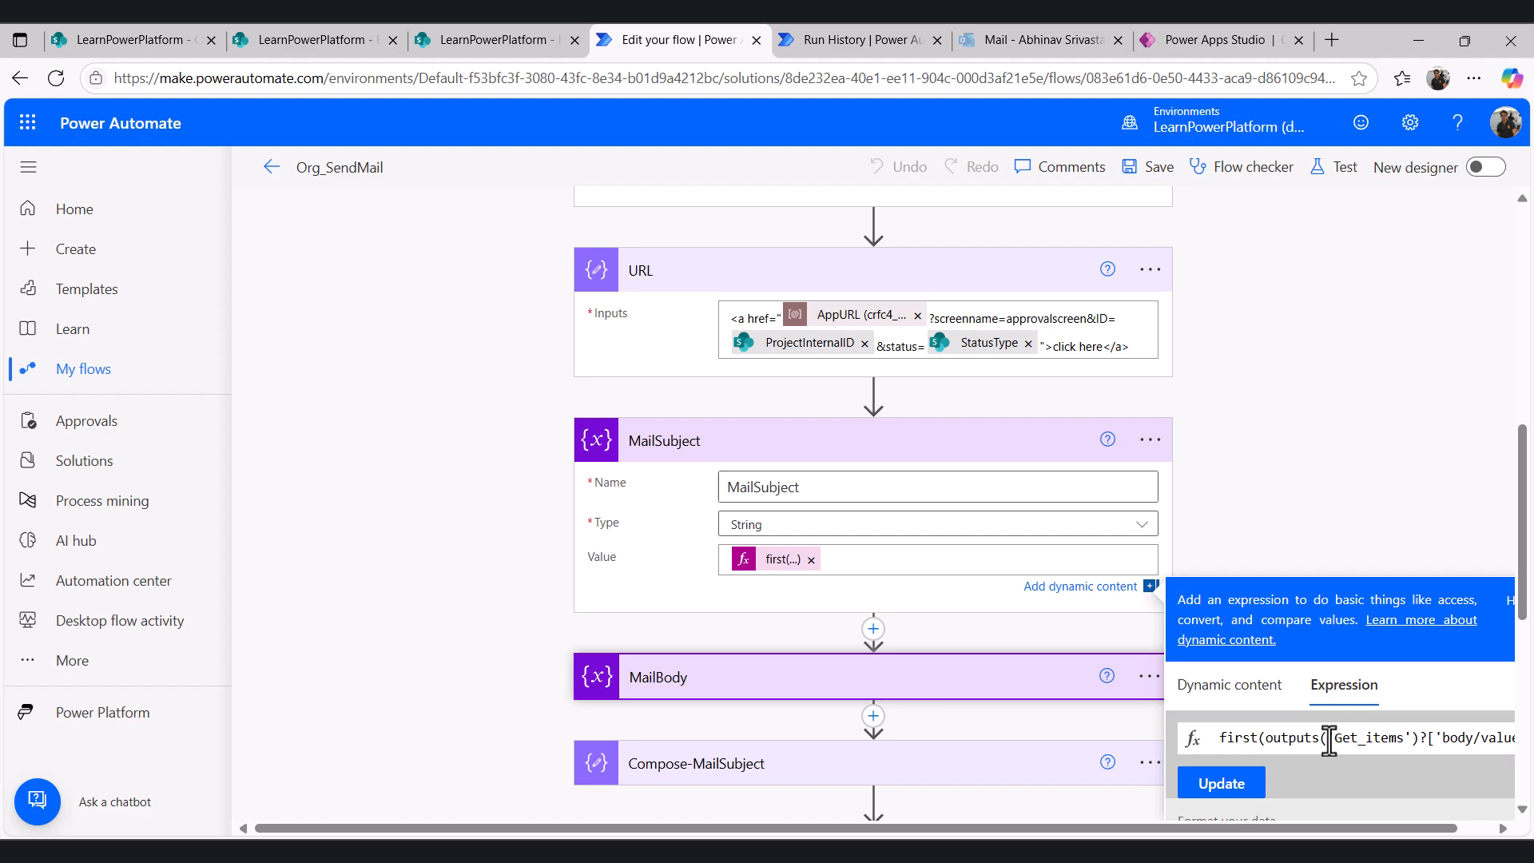
{"action": "key", "text": "End"}
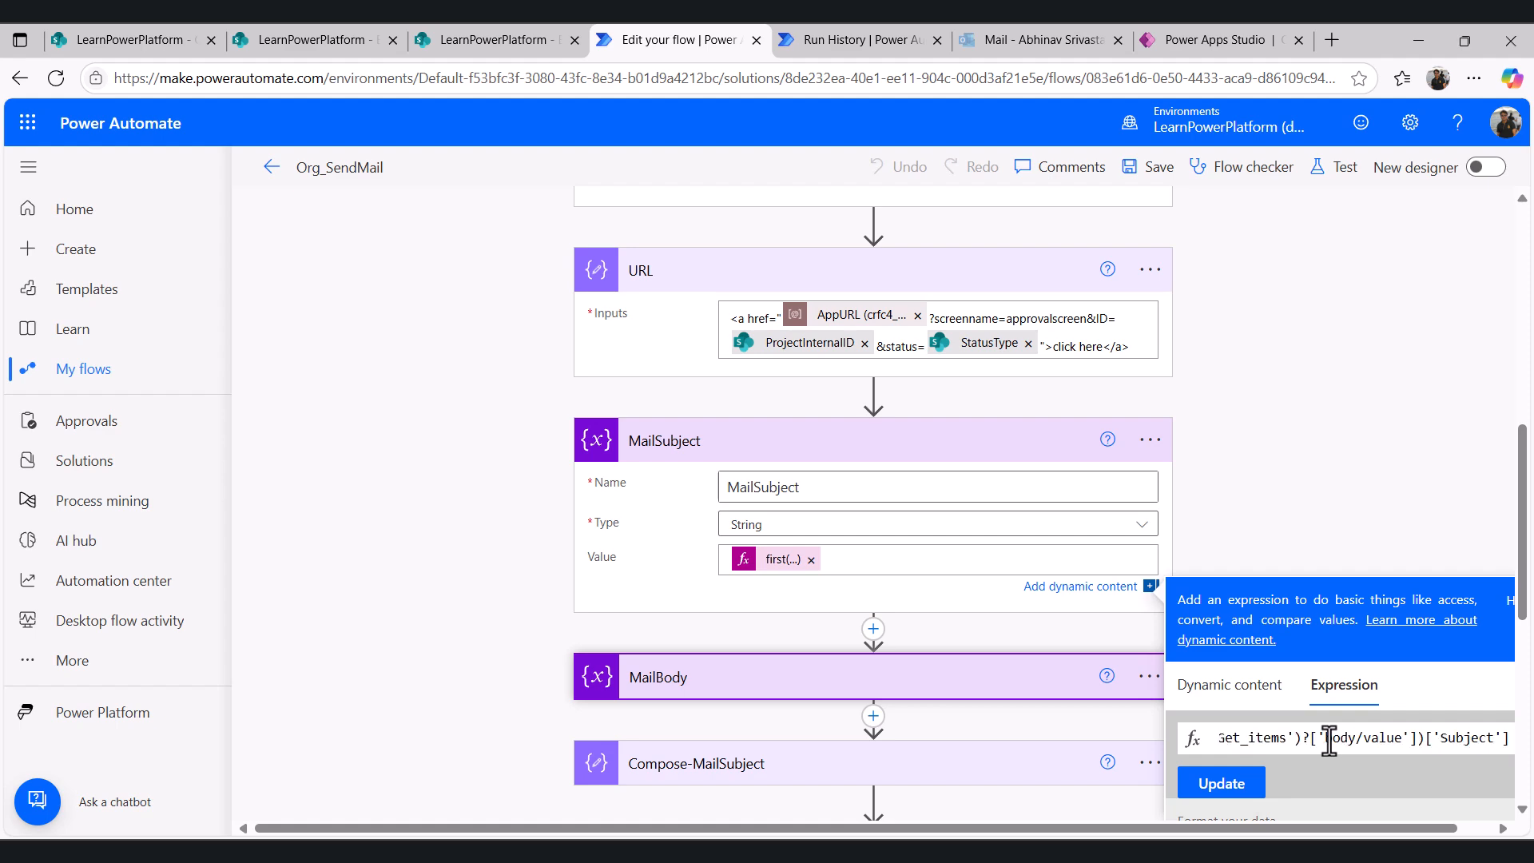
{"action": "scroll", "coordinate": [808, 589], "scroll_direction": "down", "scroll_amount": 1}
{"action": "left_click", "coordinate": [808, 589]}
{"action": "scroll", "coordinate": [813, 524], "scroll_direction": "down", "scroll_amount": 2}
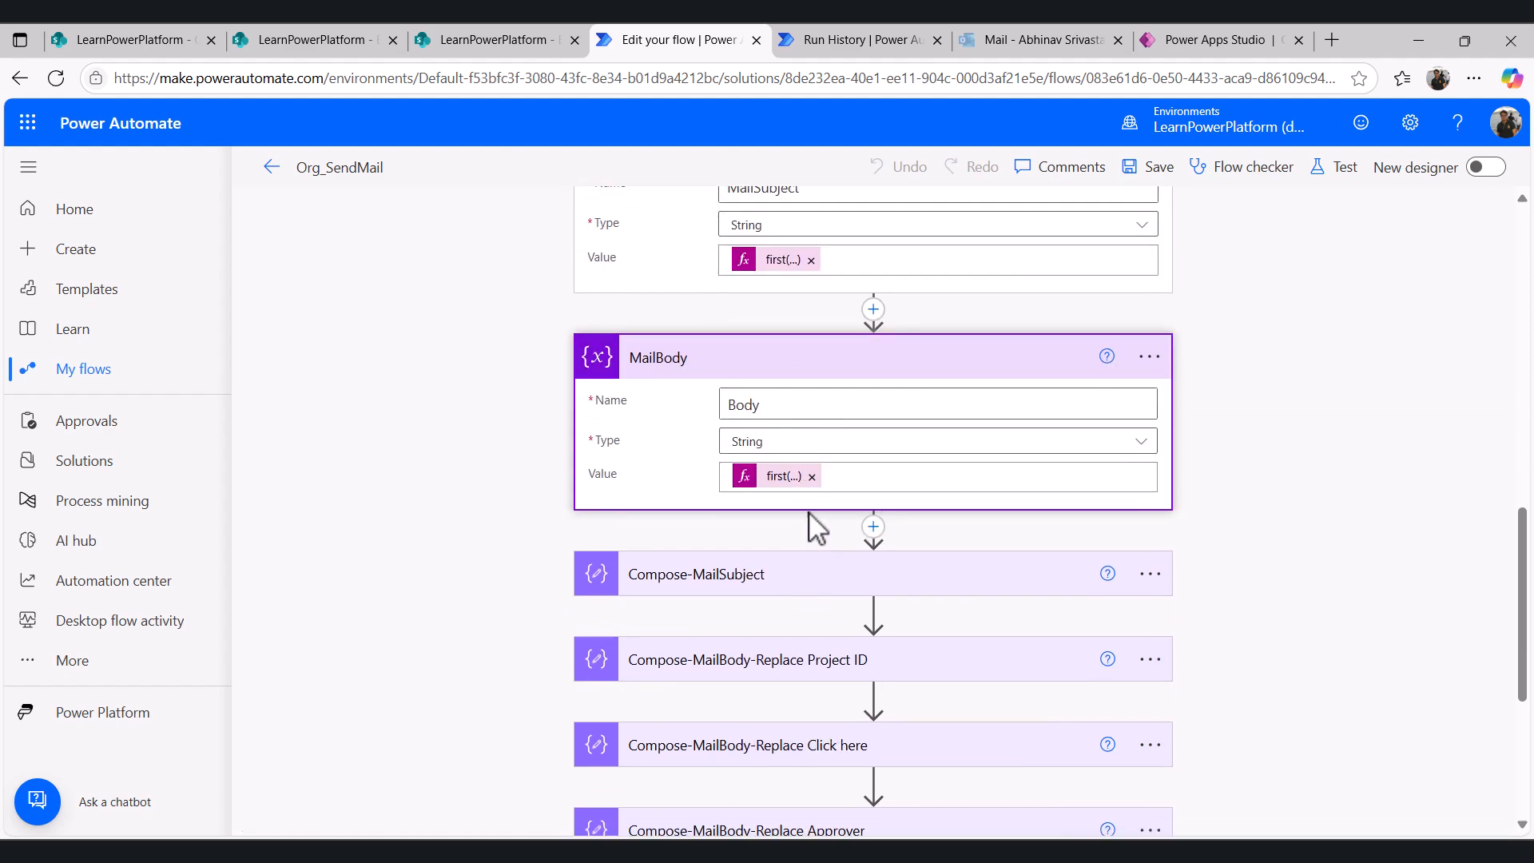
{"action": "left_click", "coordinate": [787, 477]}
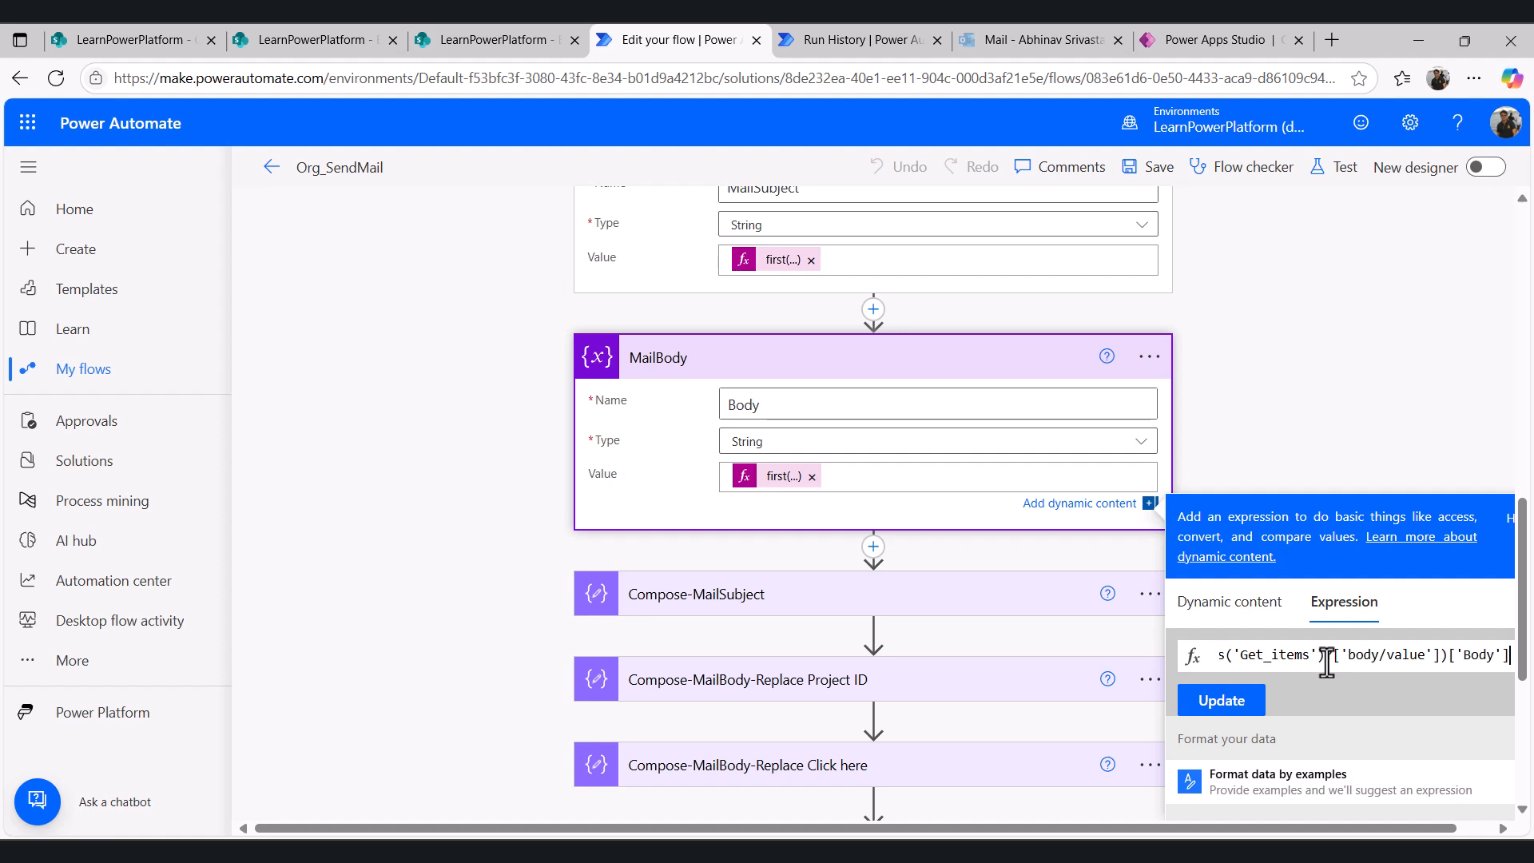
- Compare the Email_Template subject with the MailSubject value shown in the run history
{"action": "left_click", "coordinate": [435, 32]}
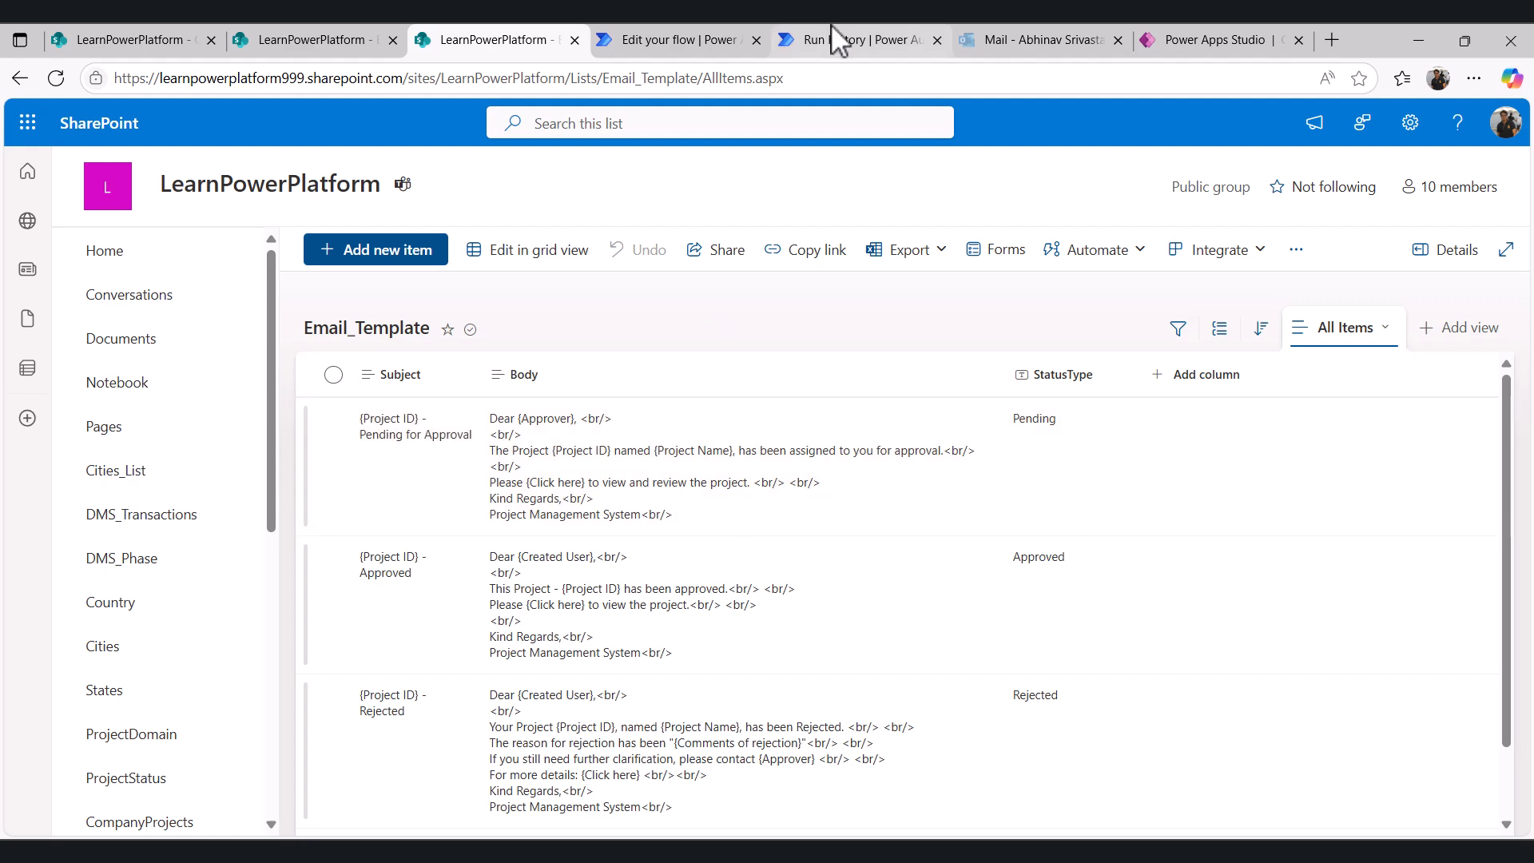
{"action": "left_click", "coordinate": [837, 42]}
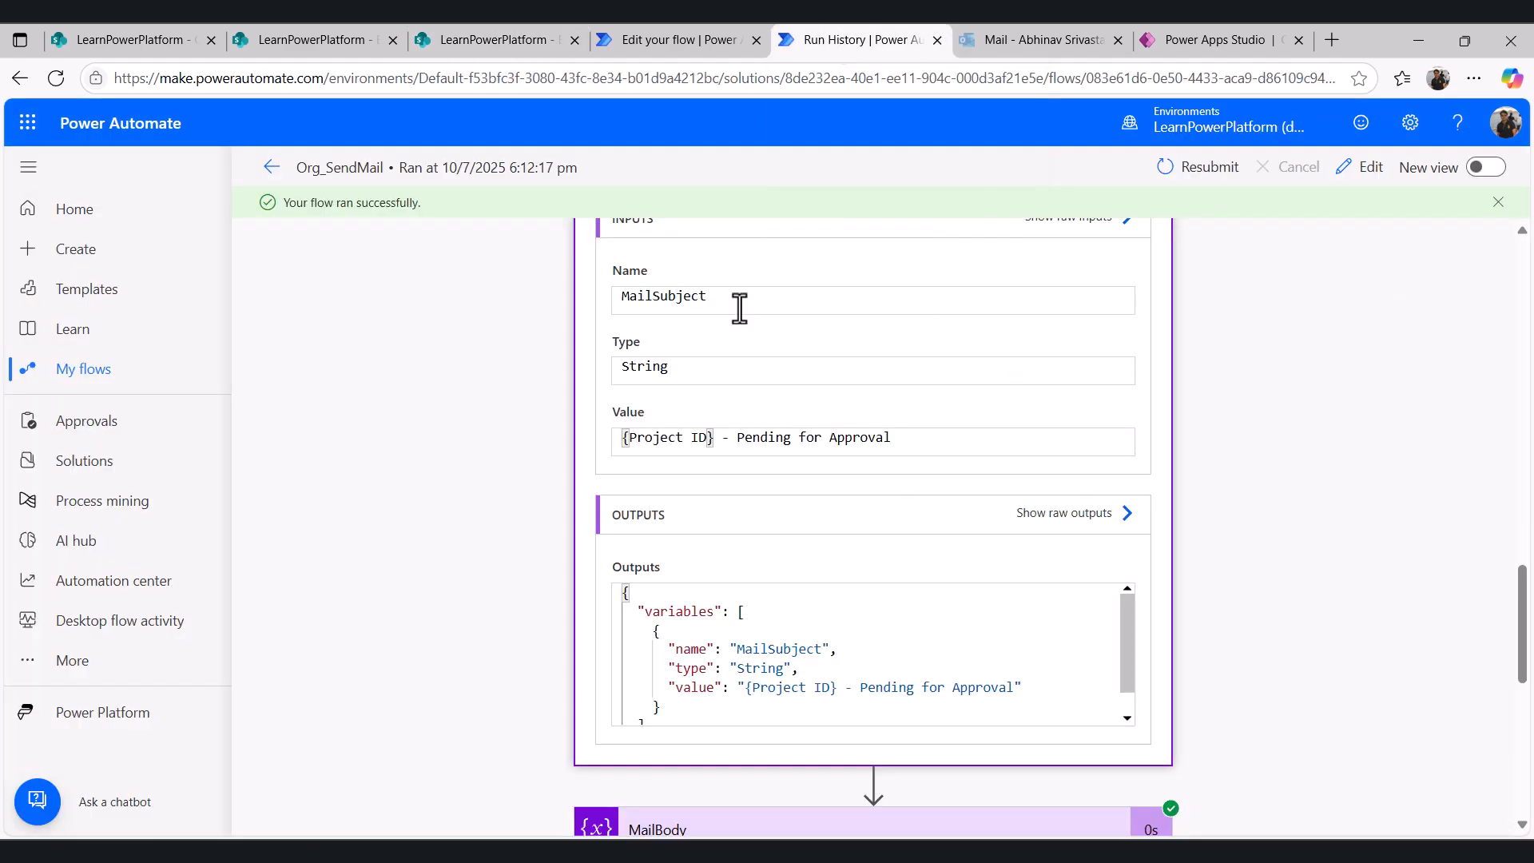
- Review the MailSubject and MailBody variable values recorded in the run history
{"action": "scroll", "coordinate": [716, 463], "scroll_direction": "up", "scroll_amount": 3}
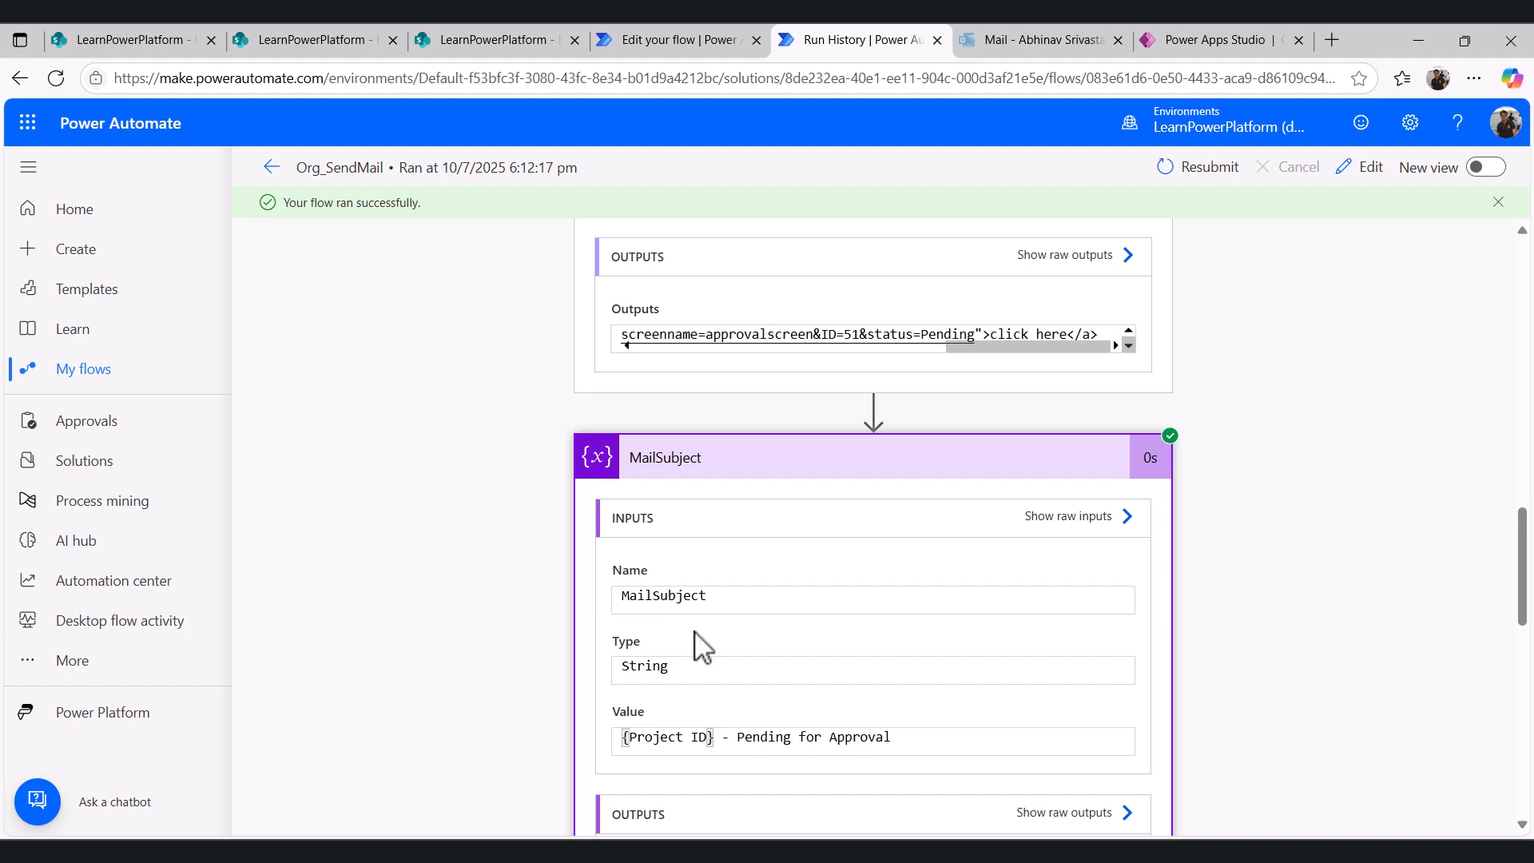
{"action": "scroll", "coordinate": [695, 640], "scroll_direction": "down", "scroll_amount": 3}
{"action": "left_click_drag", "start_coordinate": [887, 437], "coordinate": [668, 429]}
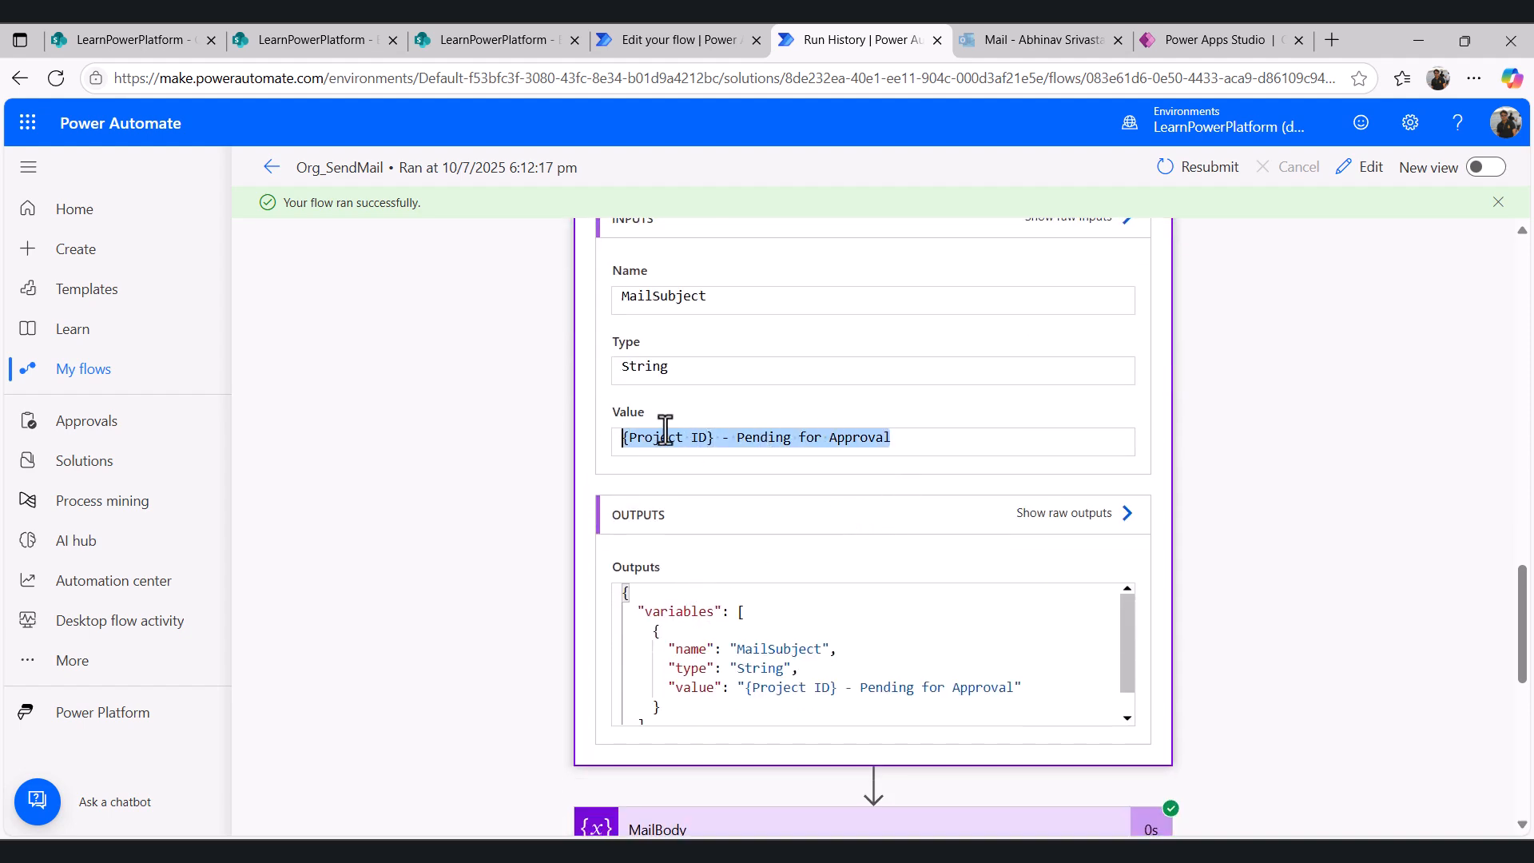
{"action": "left_click", "coordinate": [660, 431]}
{"action": "scroll", "coordinate": [709, 416], "scroll_direction": "up", "scroll_amount": 3}
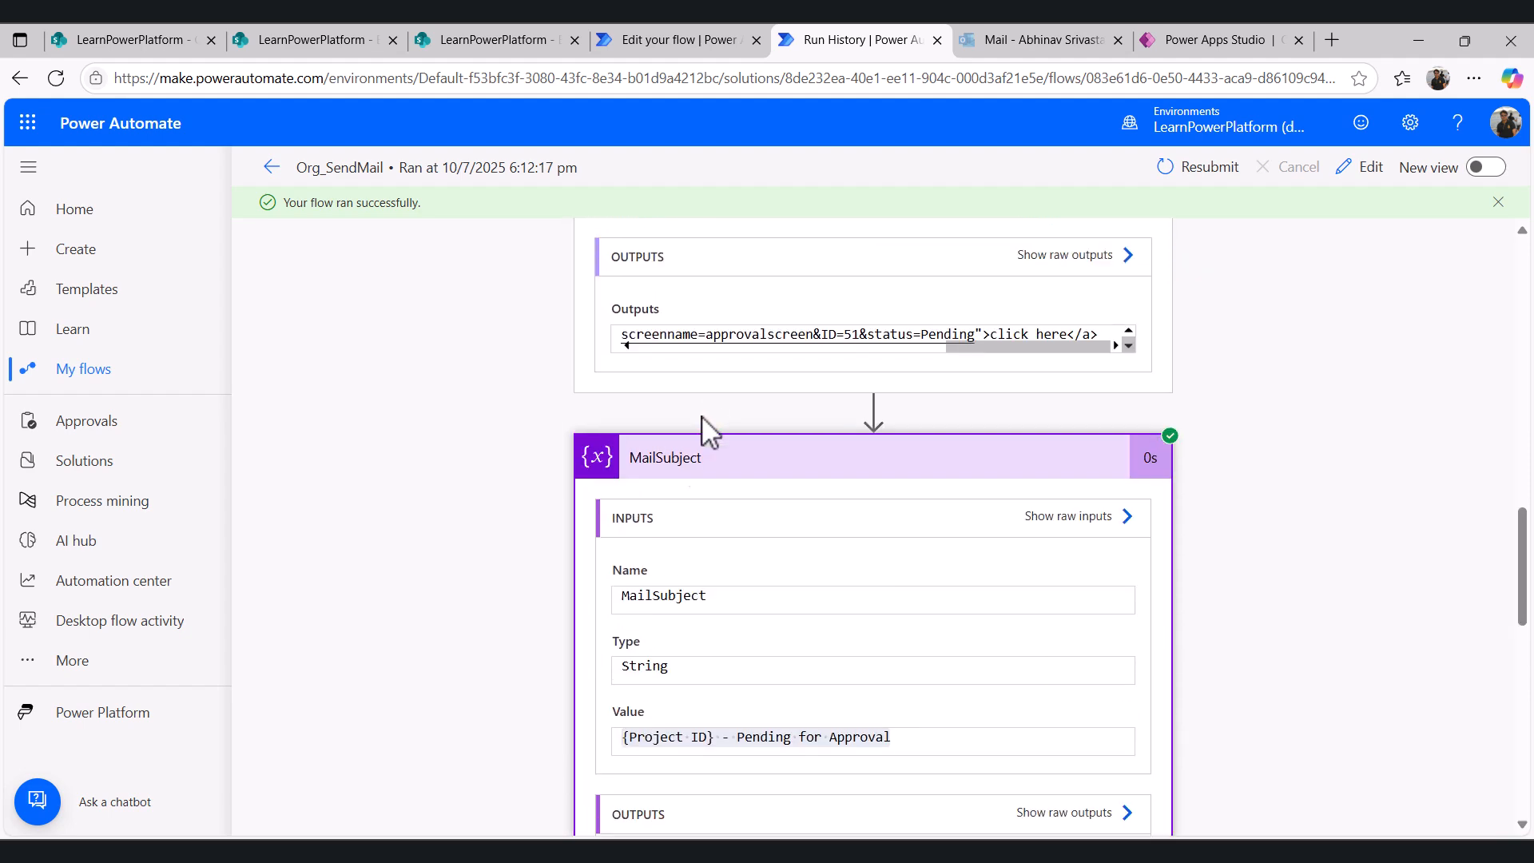
{"action": "scroll", "coordinate": [671, 508], "scroll_direction": "down", "scroll_amount": 1}
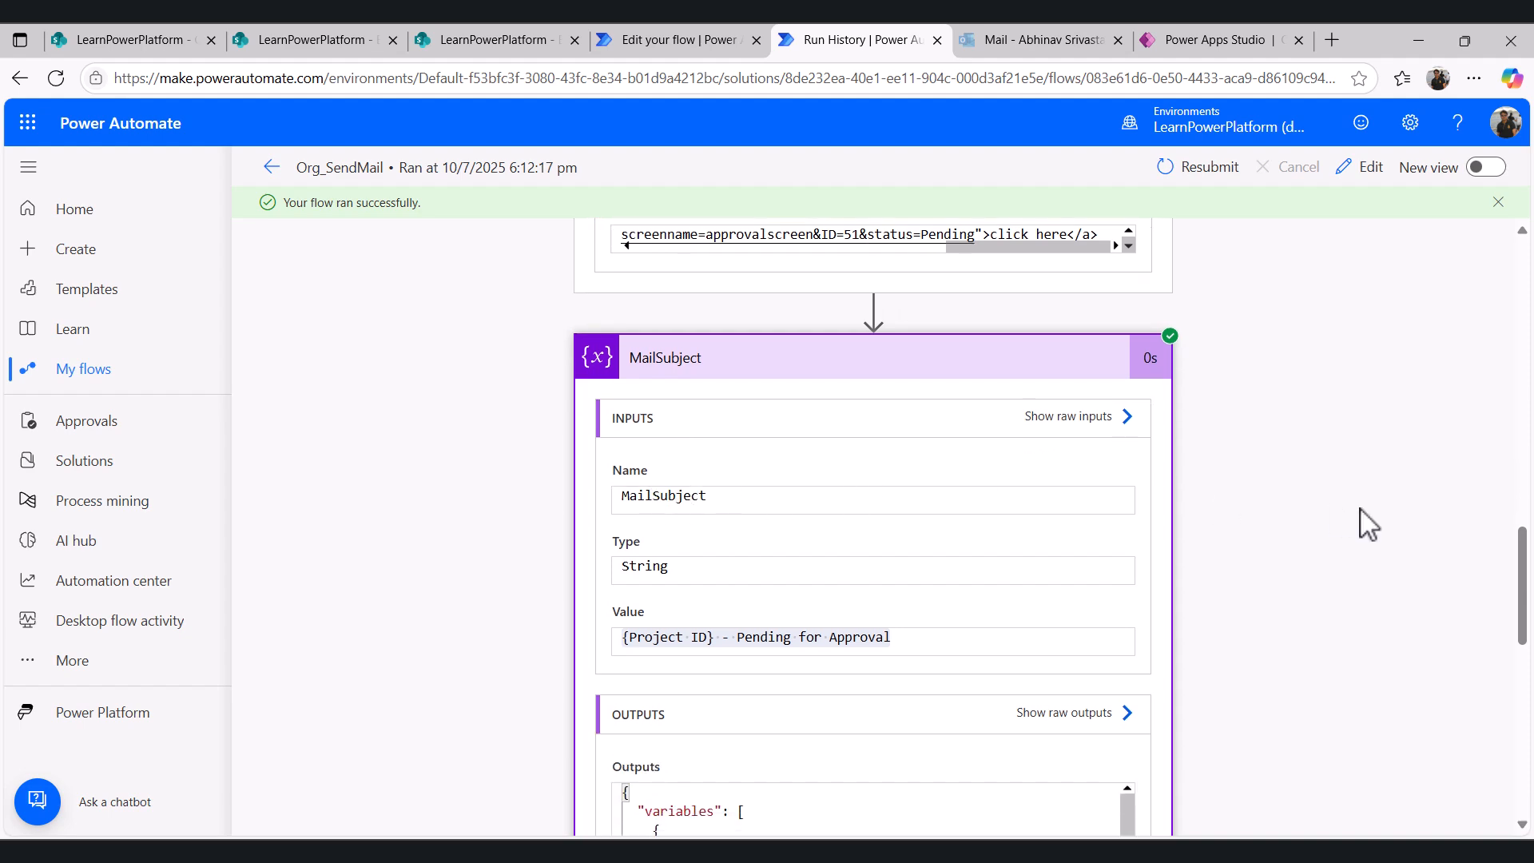
{"action": "scroll", "coordinate": [1364, 520], "scroll_direction": "down", "scroll_amount": 6}
{"action": "left_click", "coordinate": [893, 432]}
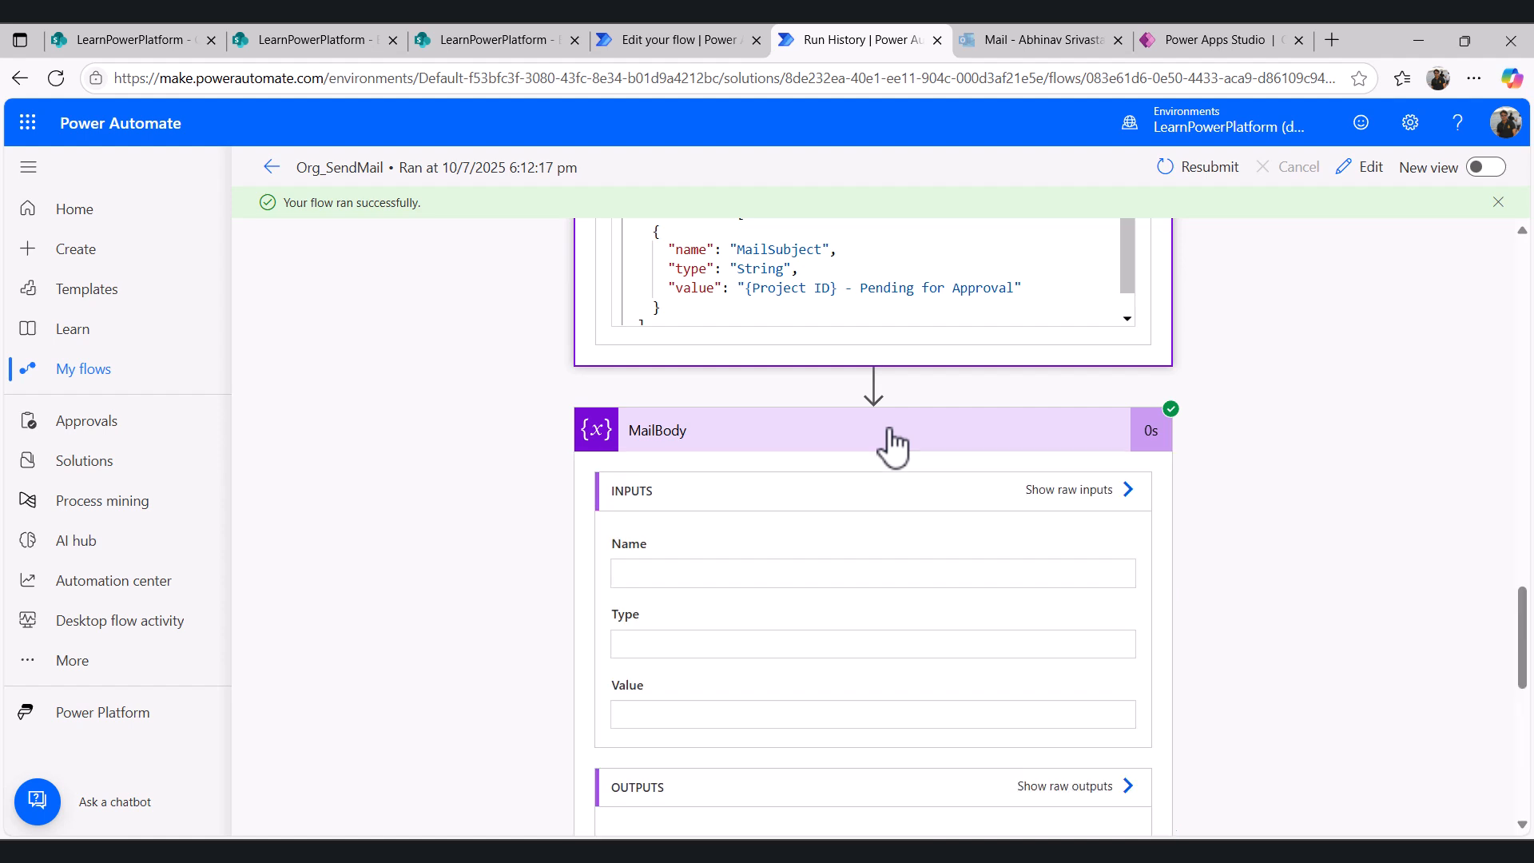
{"action": "scroll", "coordinate": [883, 455], "scroll_direction": "down", "scroll_amount": 2}
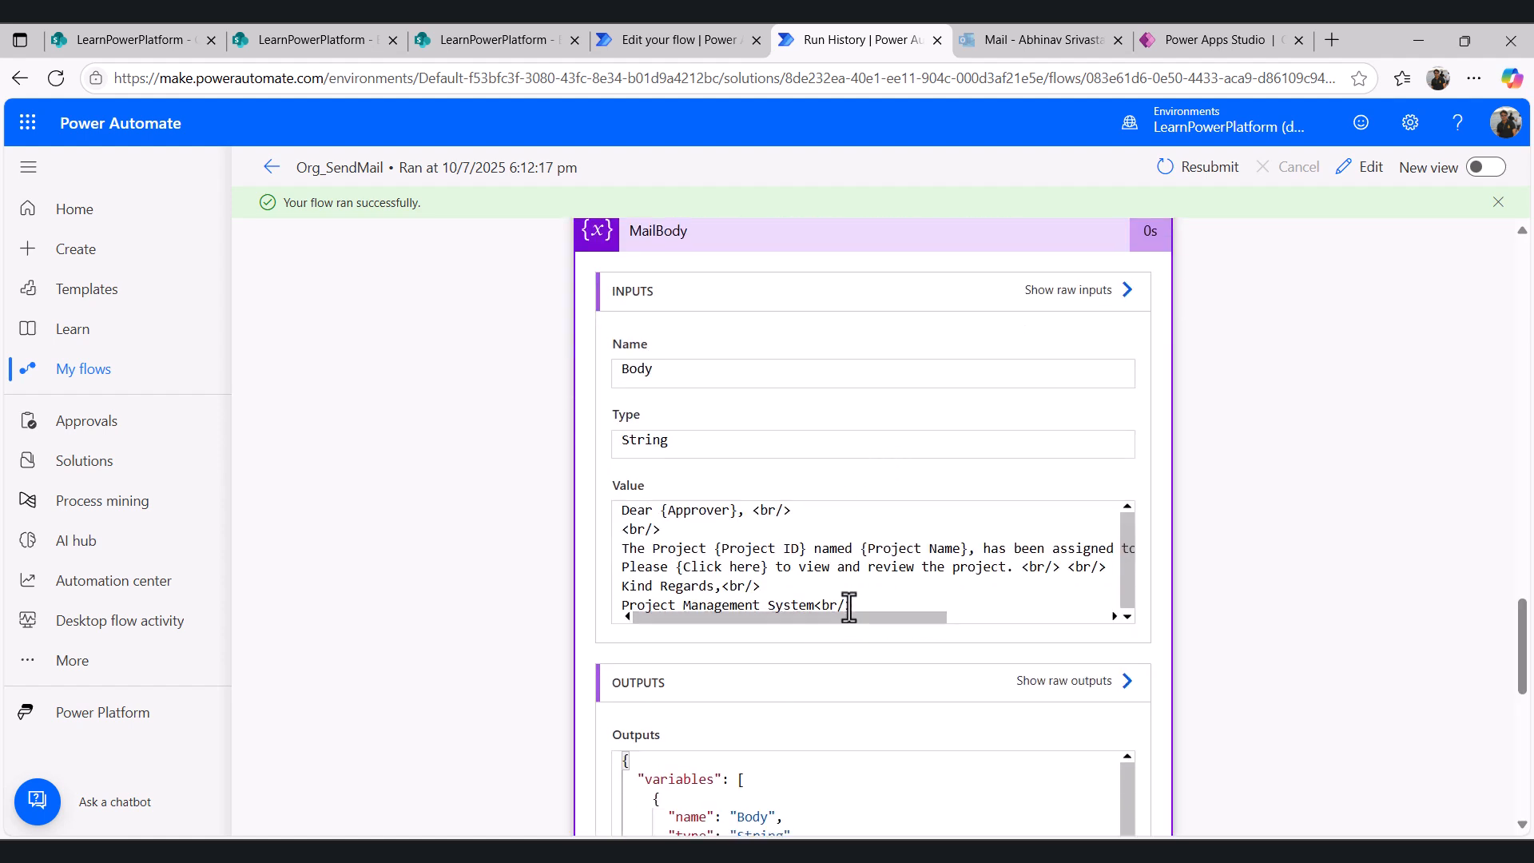
{"action": "left_click_drag", "start_coordinate": [852, 605], "coordinate": [620, 511]}
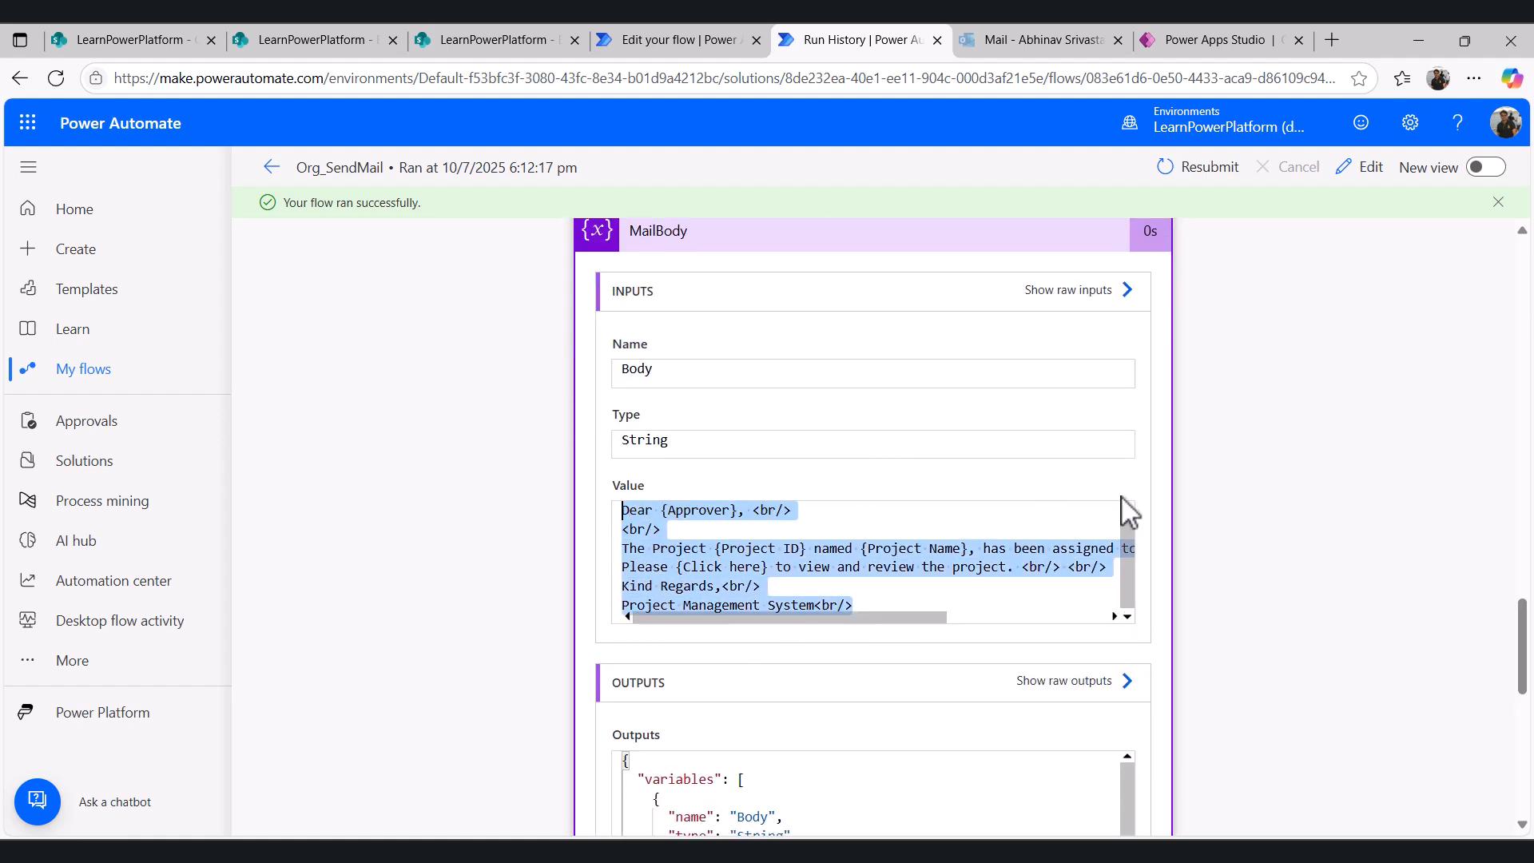
- Compare the pending template's subject placeholder in Email_Template with the flow, then view the Email_Transaction list
{"action": "left_click", "coordinate": [441, 40]}
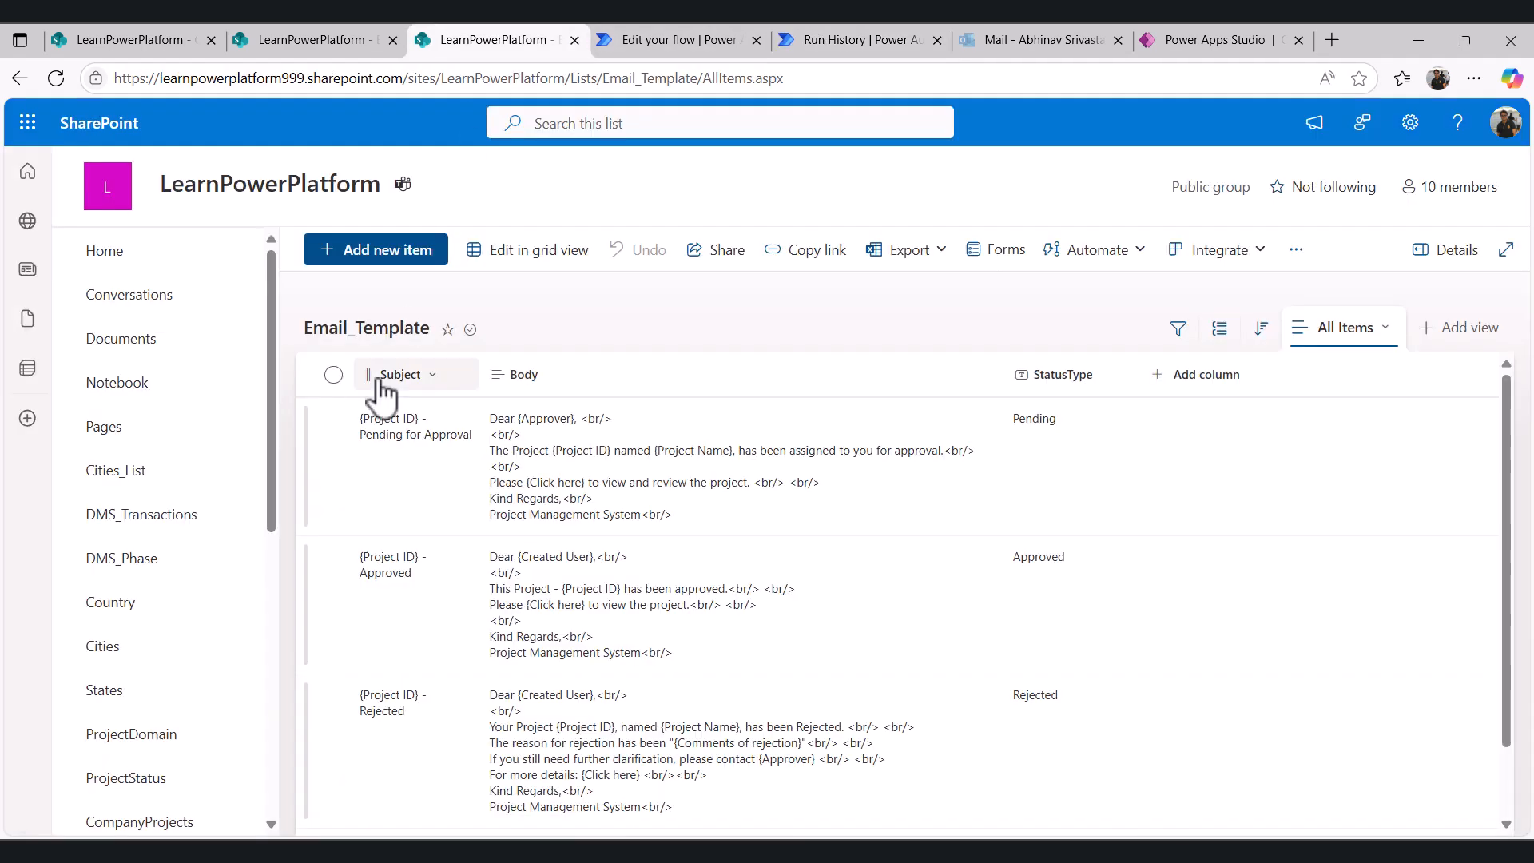
{"action": "left_click", "coordinate": [707, 27]}
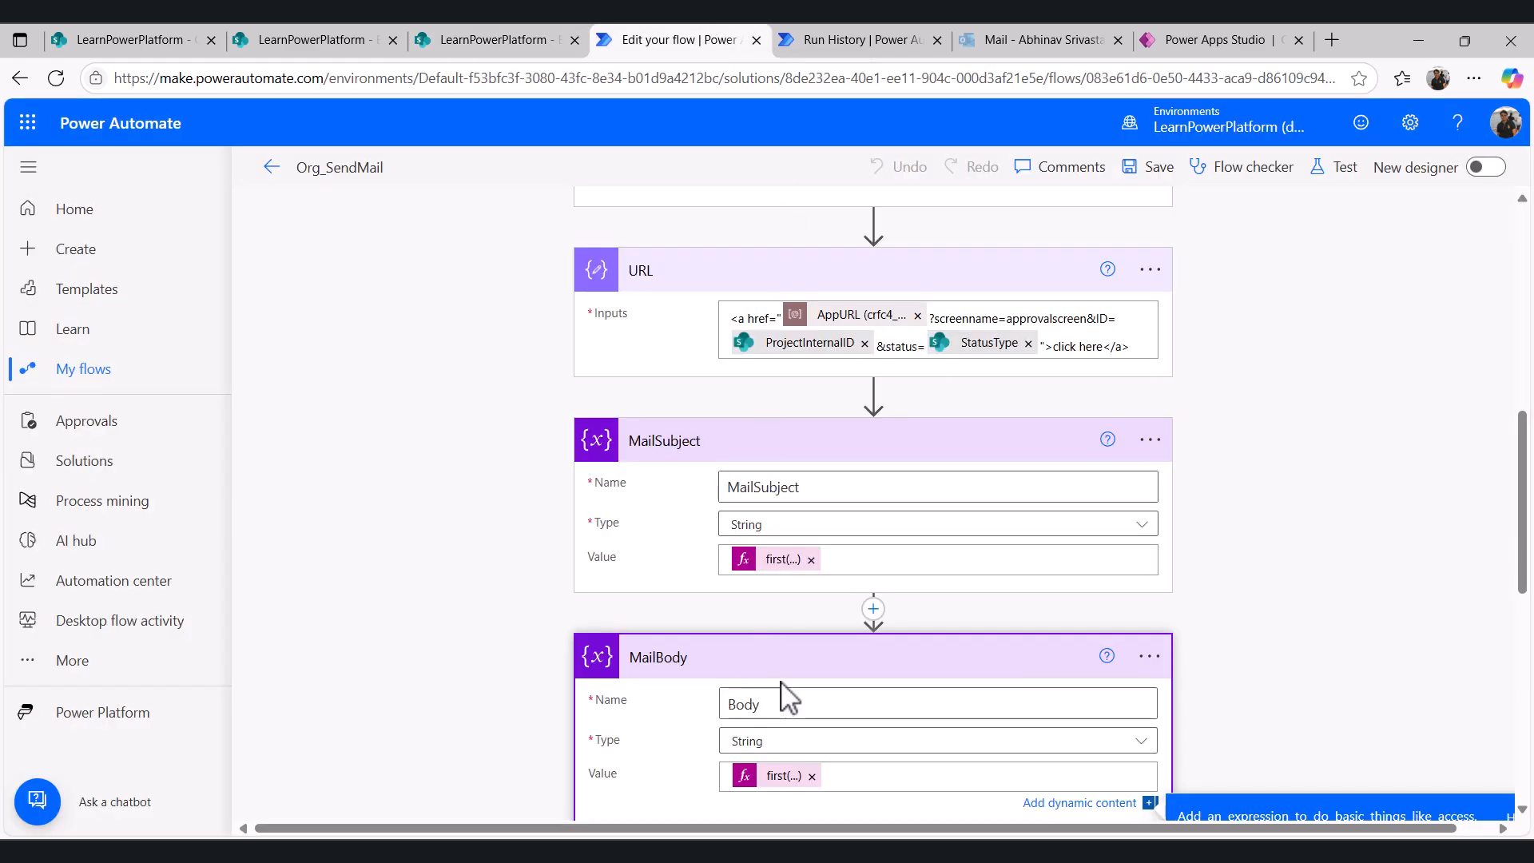
{"action": "scroll", "coordinate": [784, 687], "scroll_direction": "down", "scroll_amount": 5}
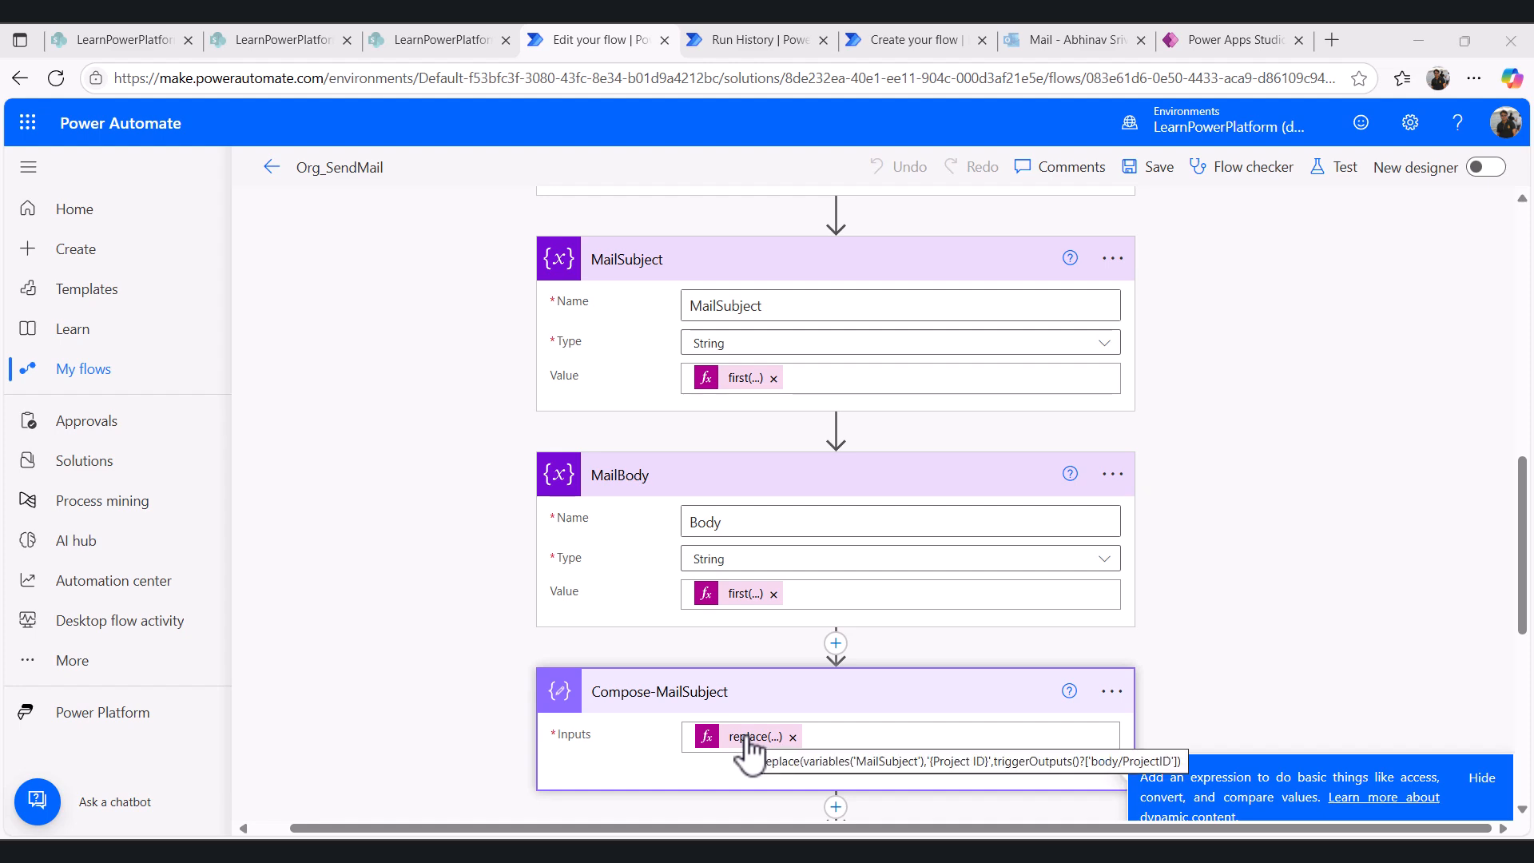
{"action": "key", "text": "ctrl+shift+Tab"}
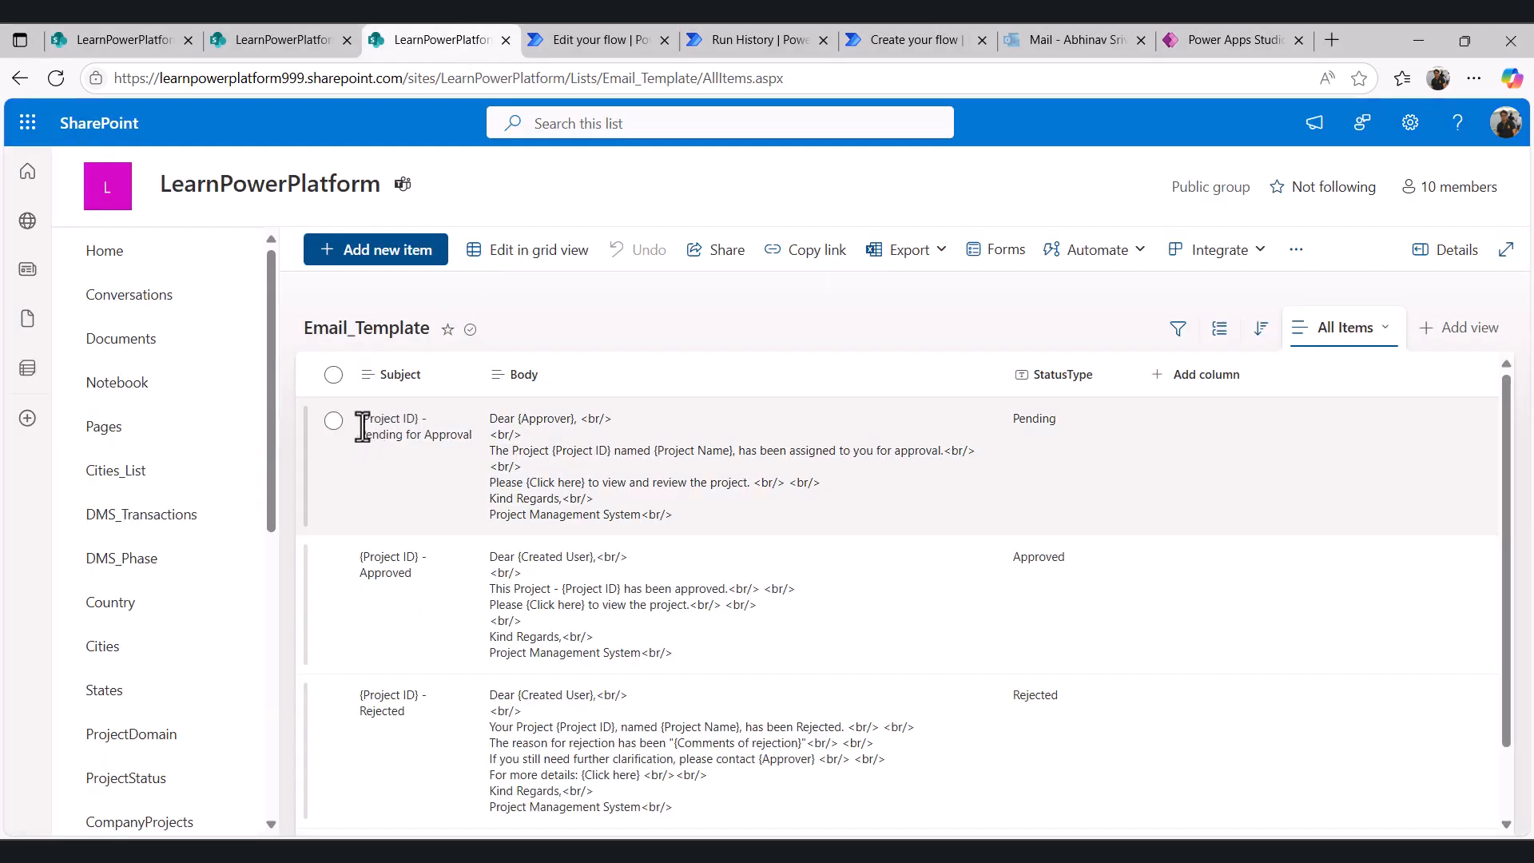
{"action": "left_click_drag", "start_coordinate": [361, 419], "coordinate": [419, 423]}
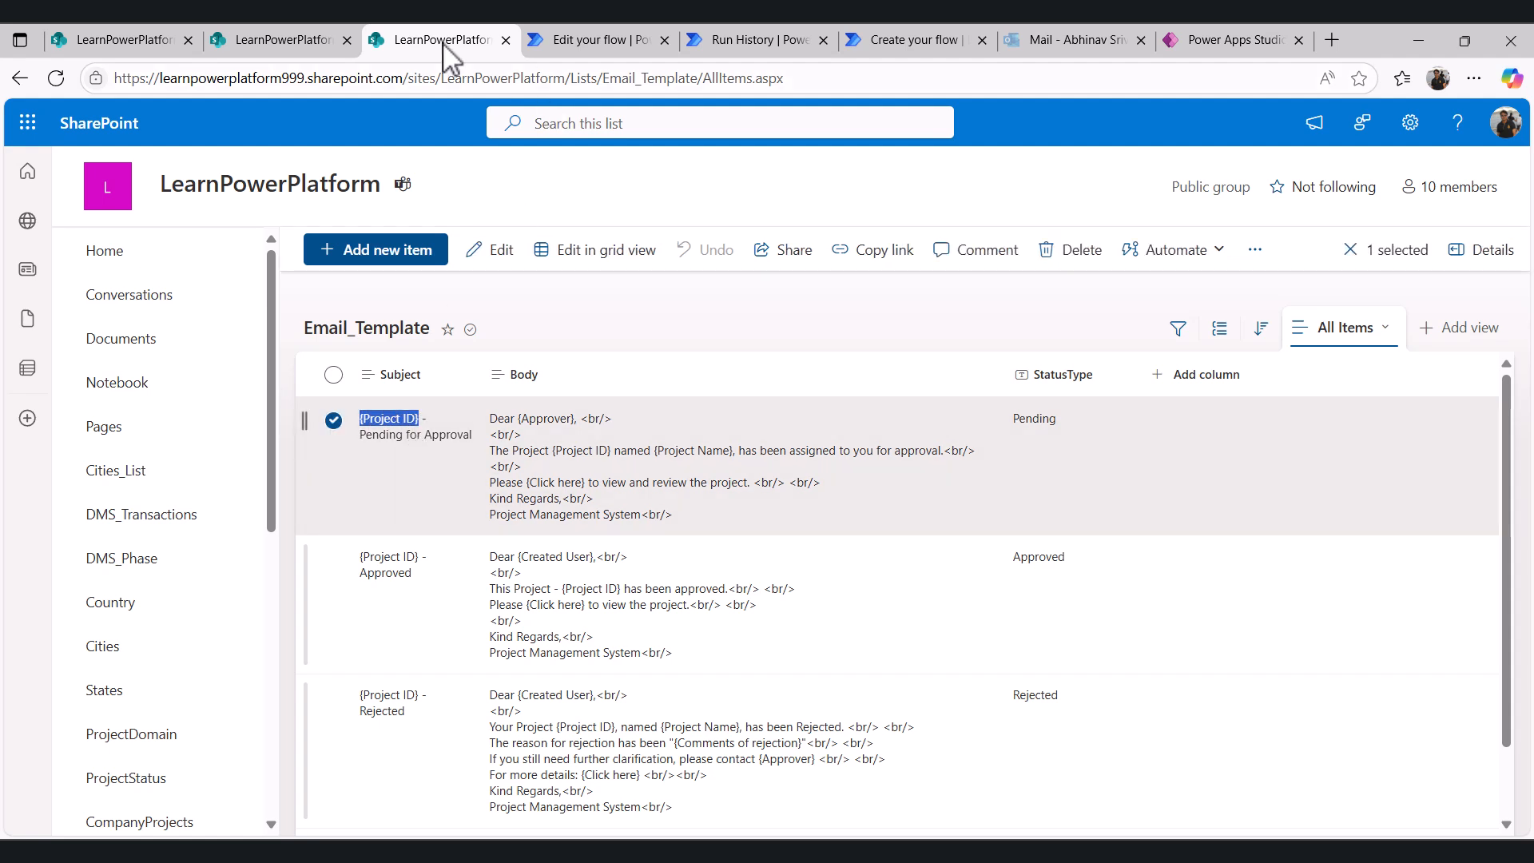
{"action": "left_click", "coordinate": [302, 41]}
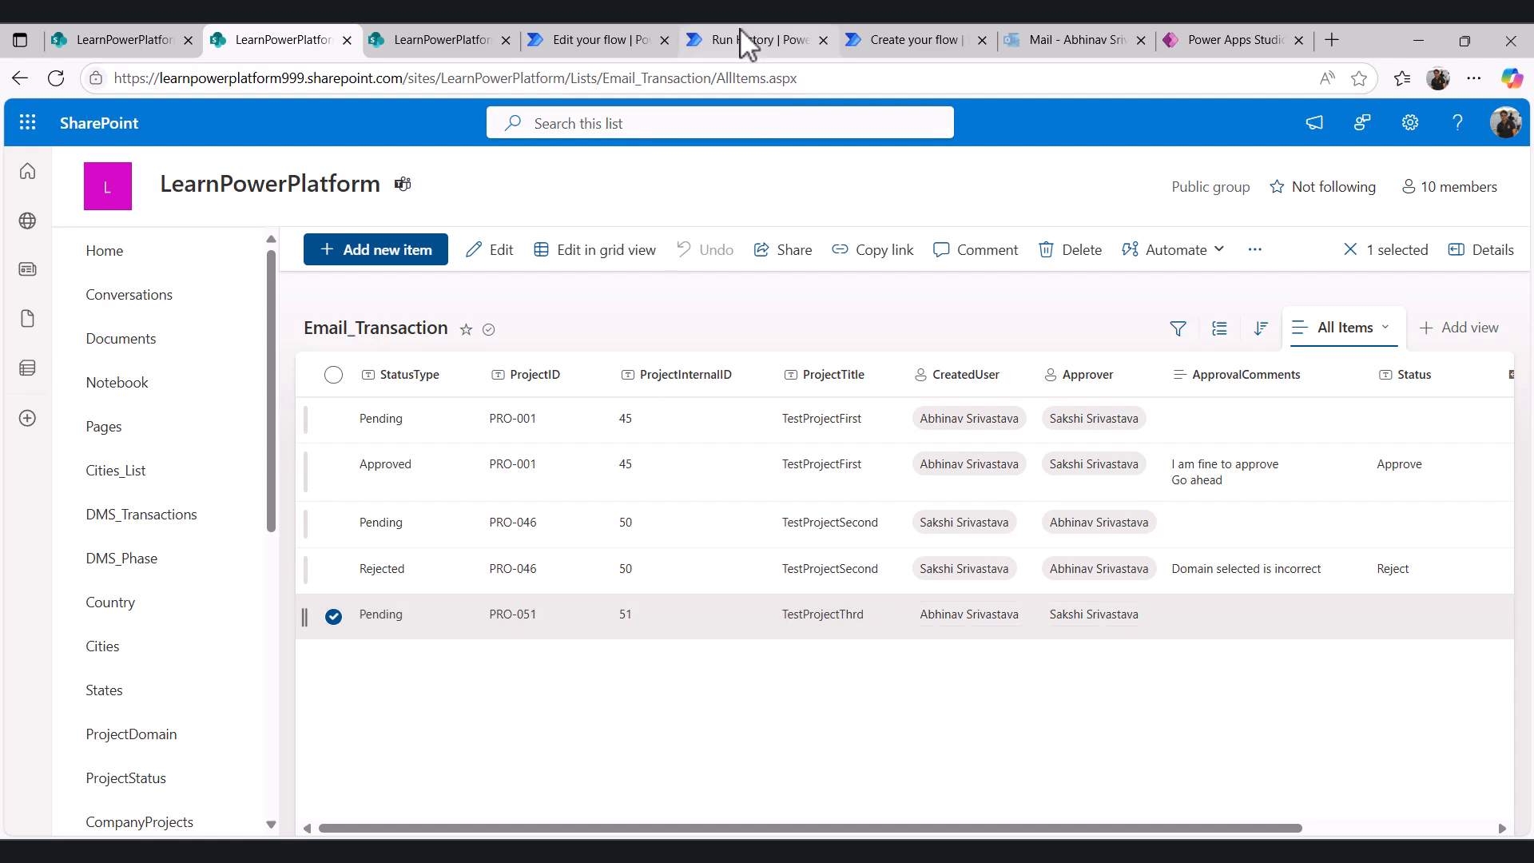
- Open the Compose-MailSubject replace expression and show the replace function's parameters in a scratch flow's Compose expression
{"action": "left_click", "coordinate": [620, 44]}
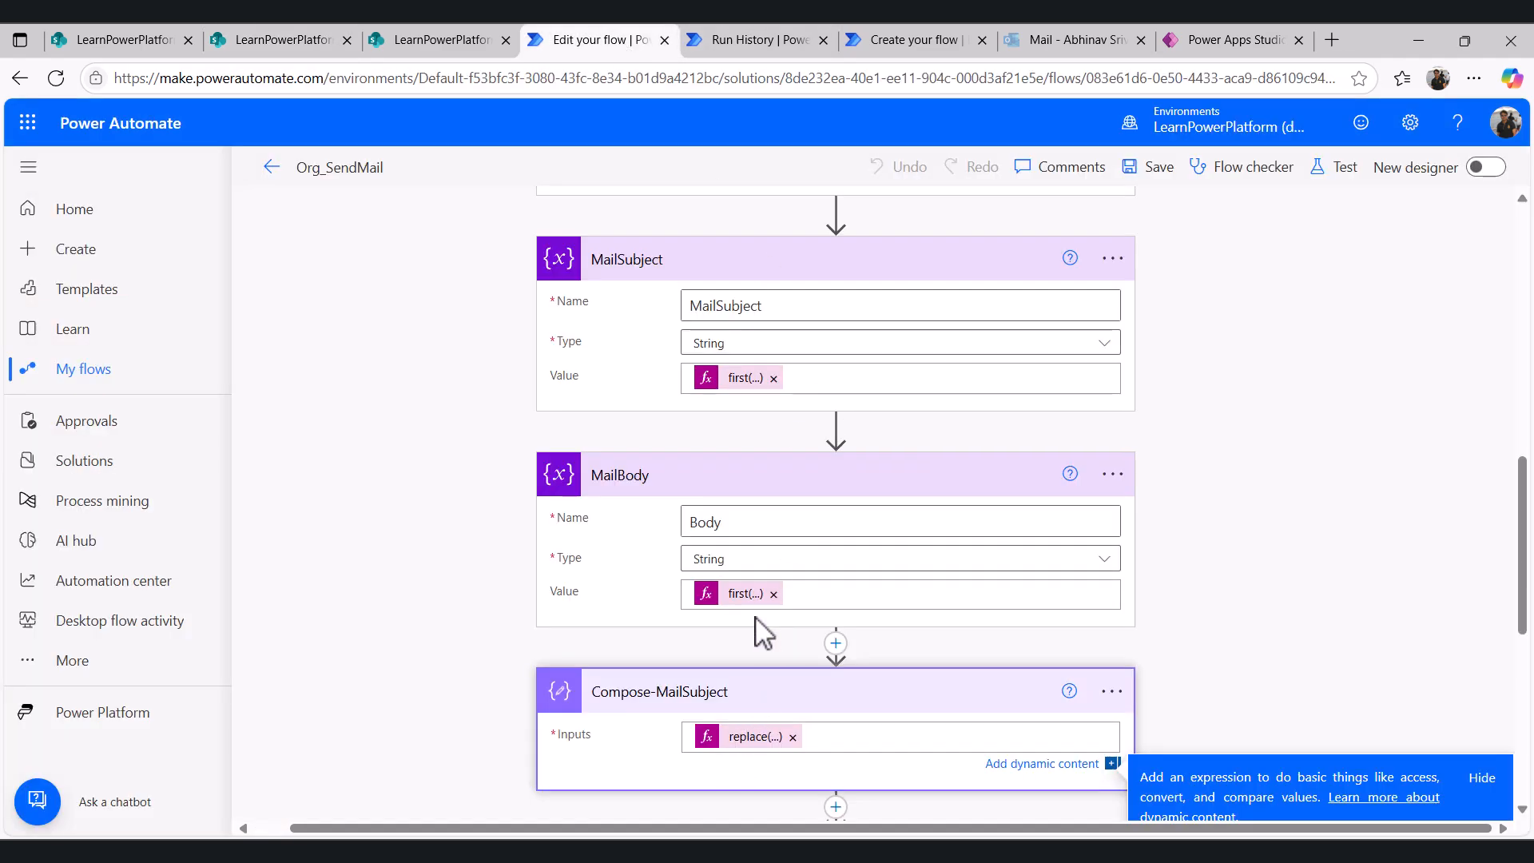
{"action": "left_click", "coordinate": [751, 736]}
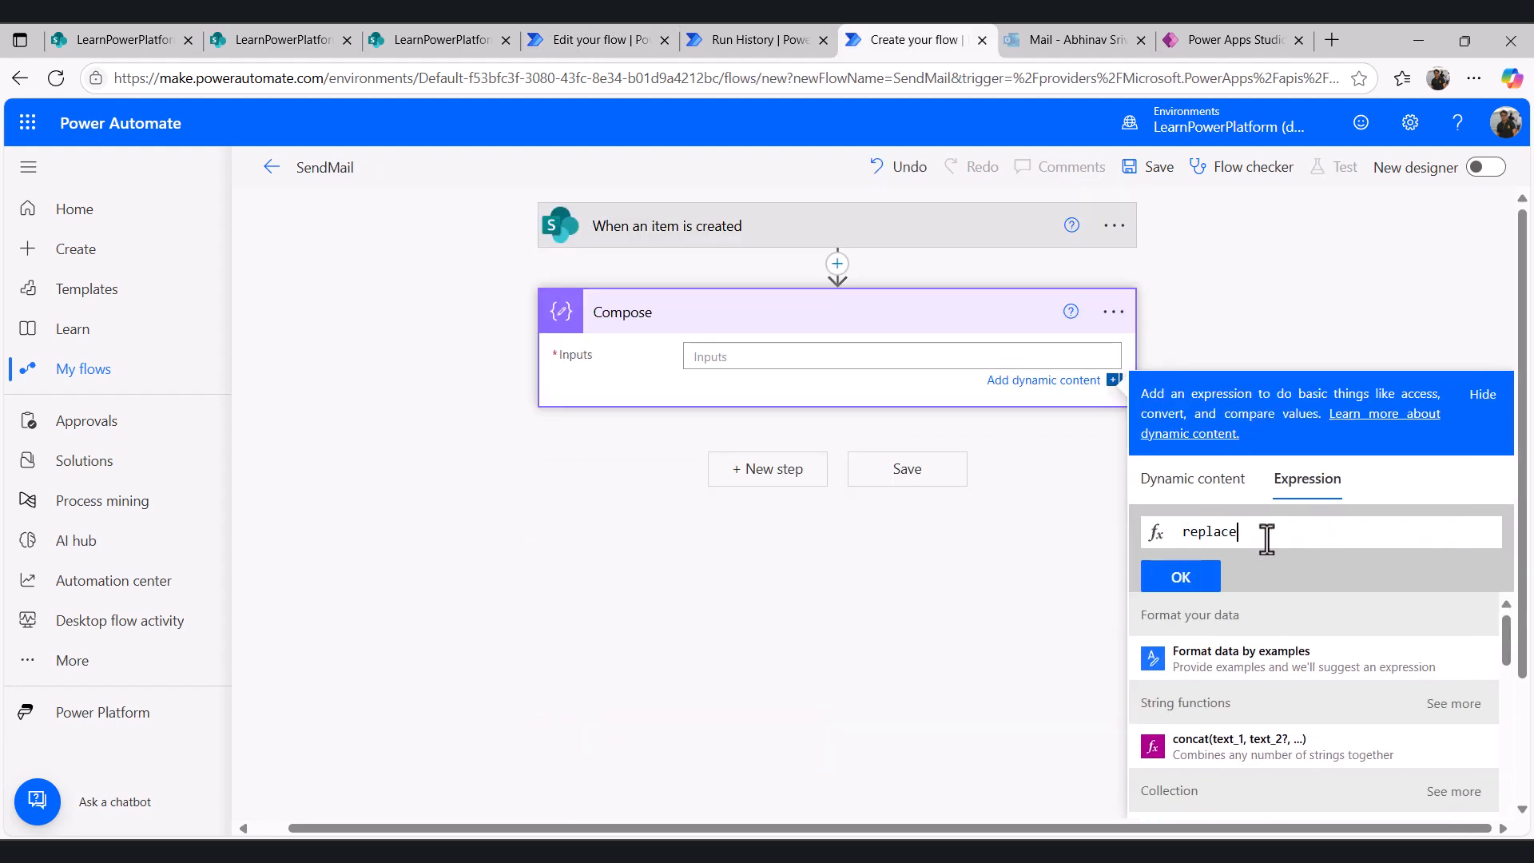
{"action": "type", "text": "("}
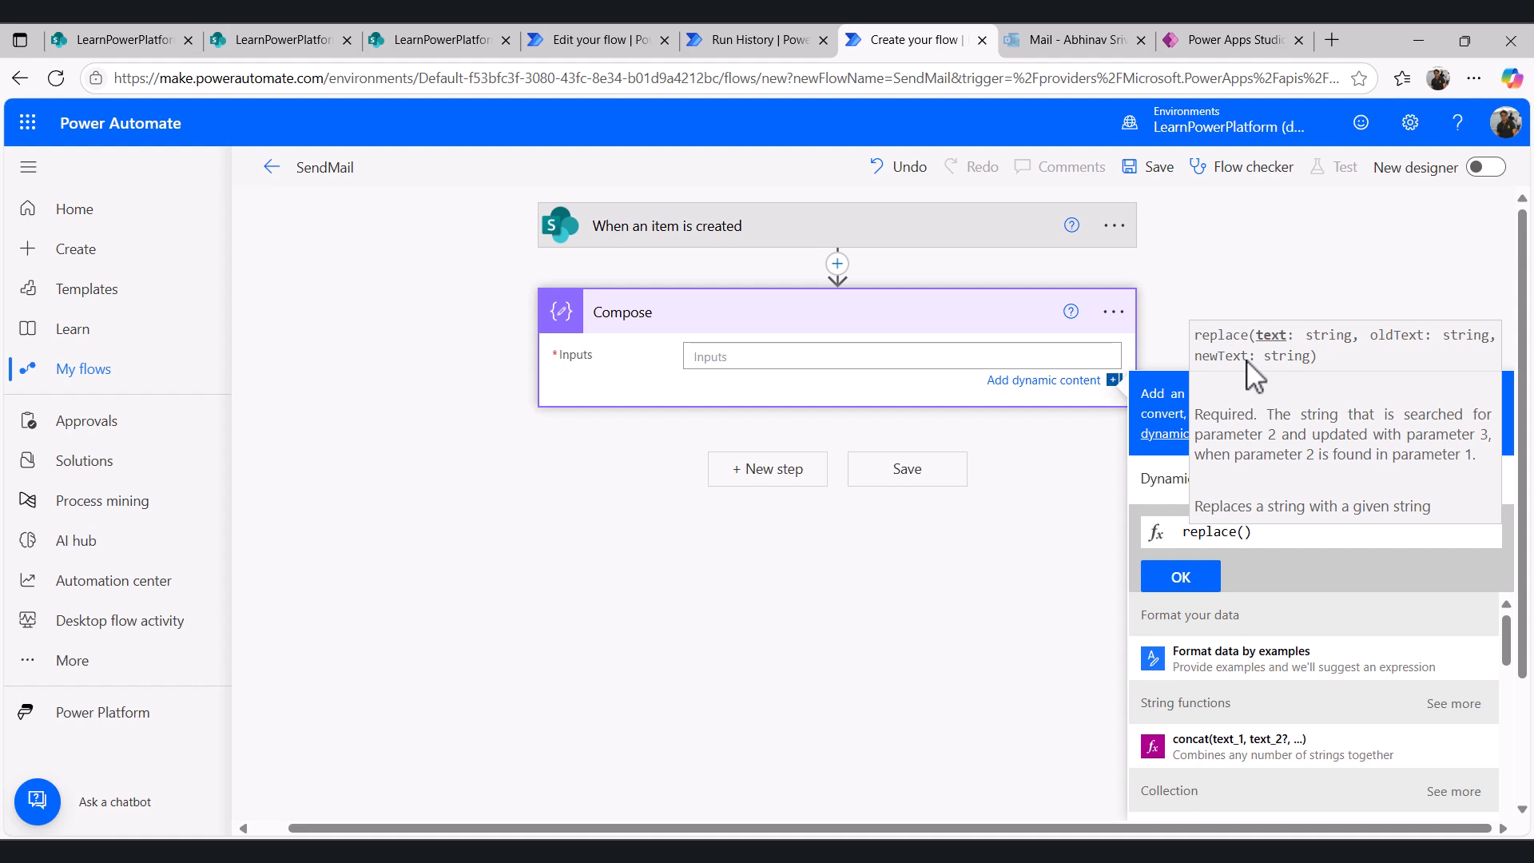
{"action": "left_click", "coordinate": [592, 42]}
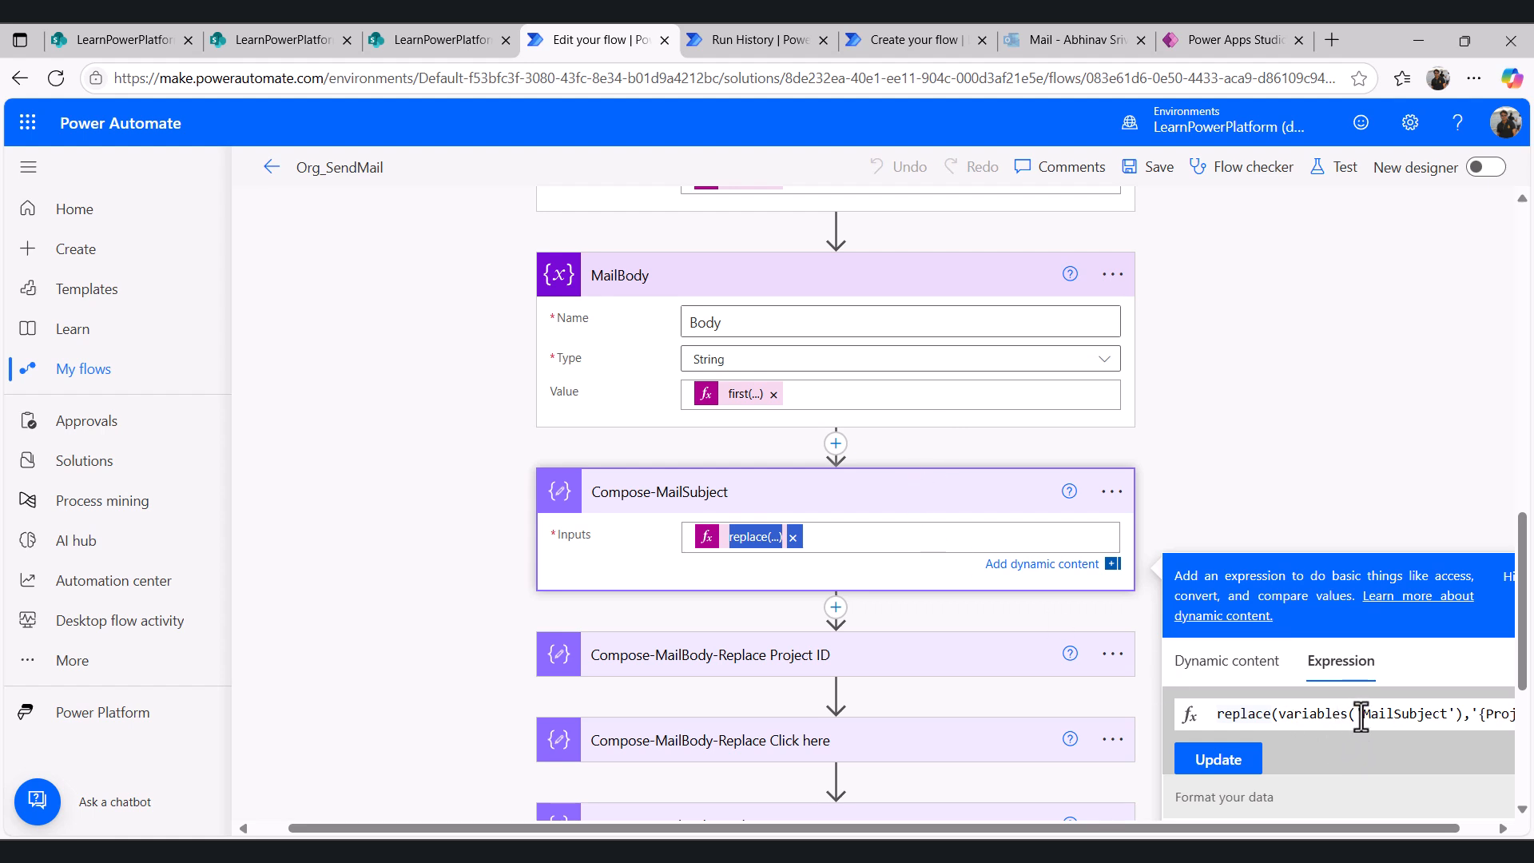
- Compare the Compose-MailSubject replace expression's {Project ID} argument with the MailSubject value and the Email_Template subject
{"action": "left_click", "coordinate": [727, 46]}
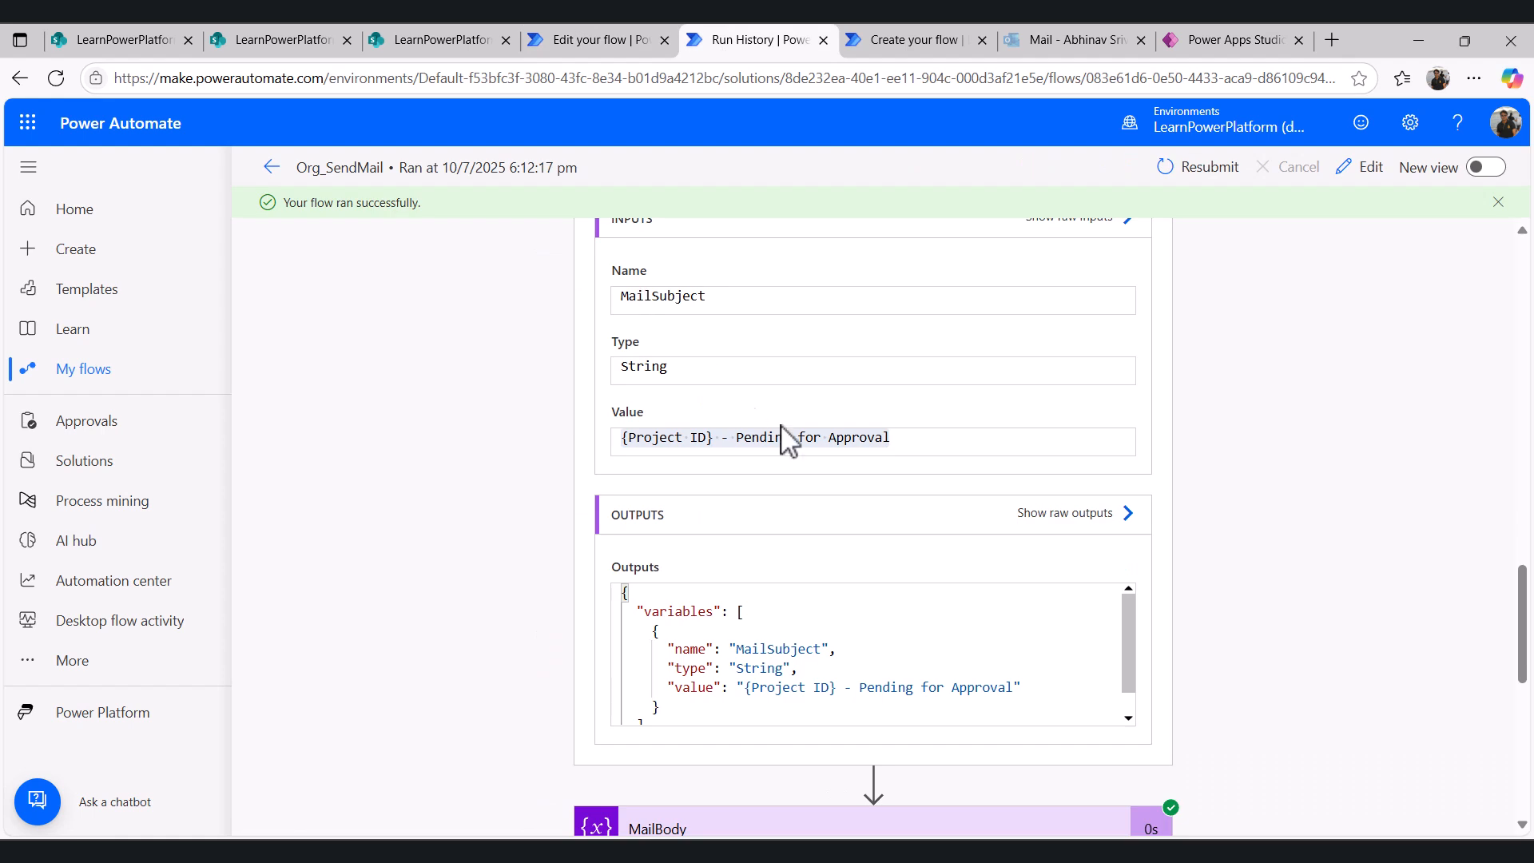
{"action": "left_click_drag", "start_coordinate": [899, 438], "coordinate": [620, 455]}
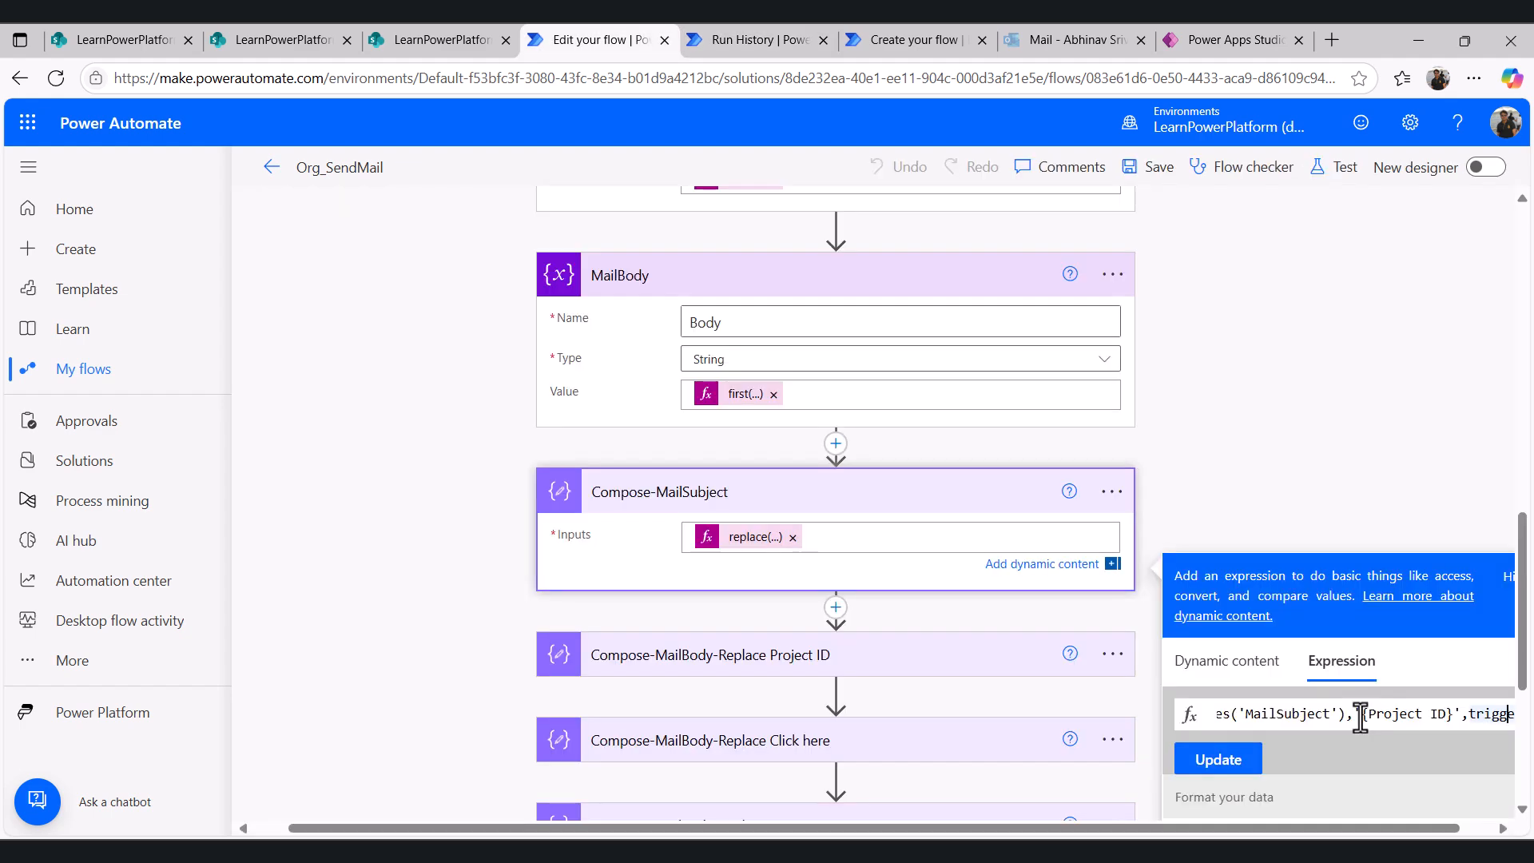
{"action": "left_click_drag", "start_coordinate": [1361, 714], "coordinate": [1436, 719]}
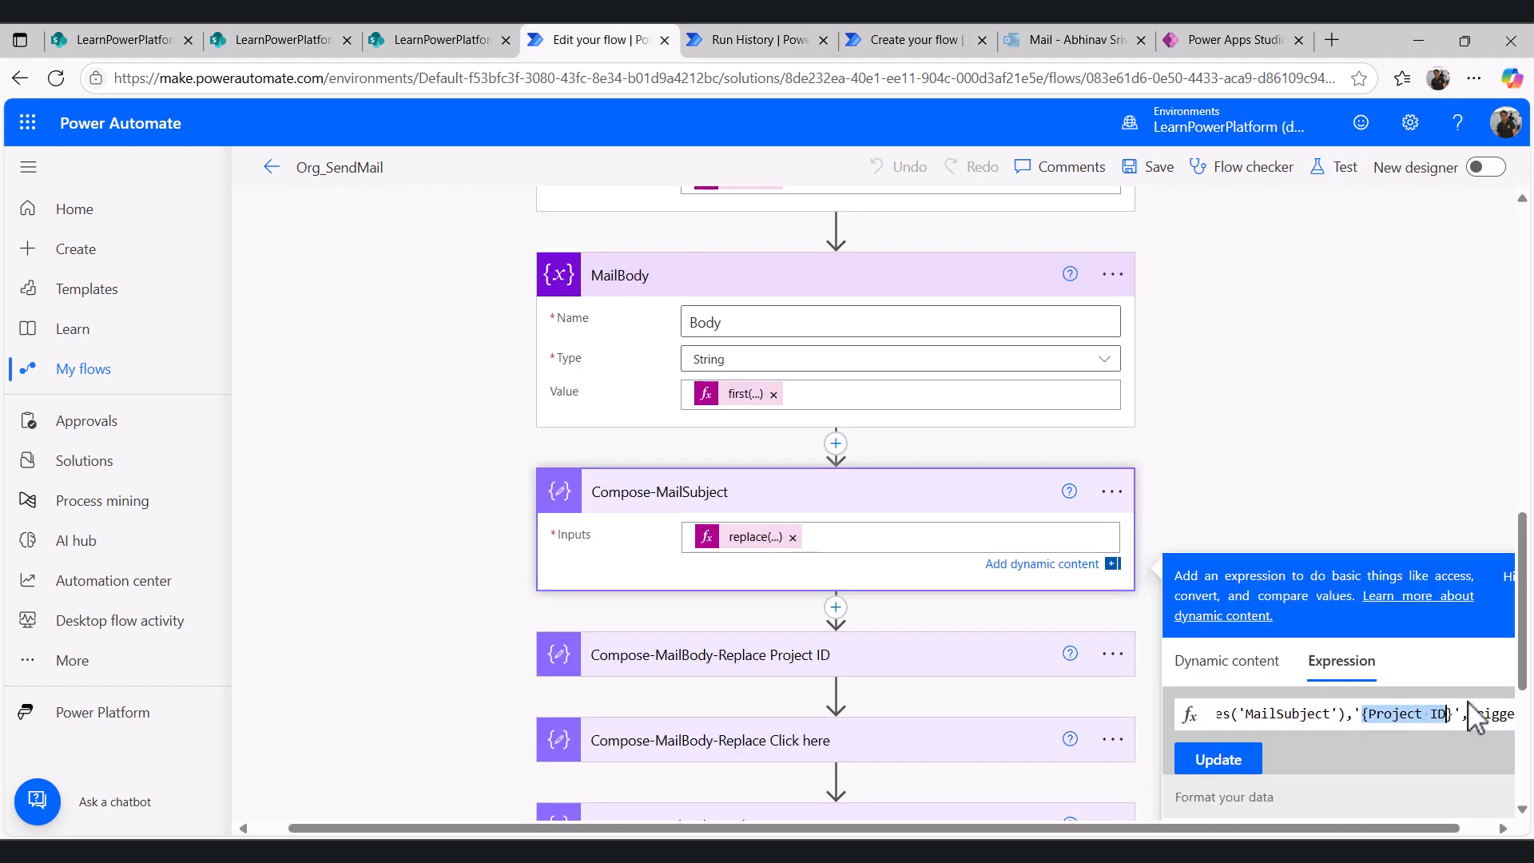
{"action": "left_click", "coordinate": [741, 50]}
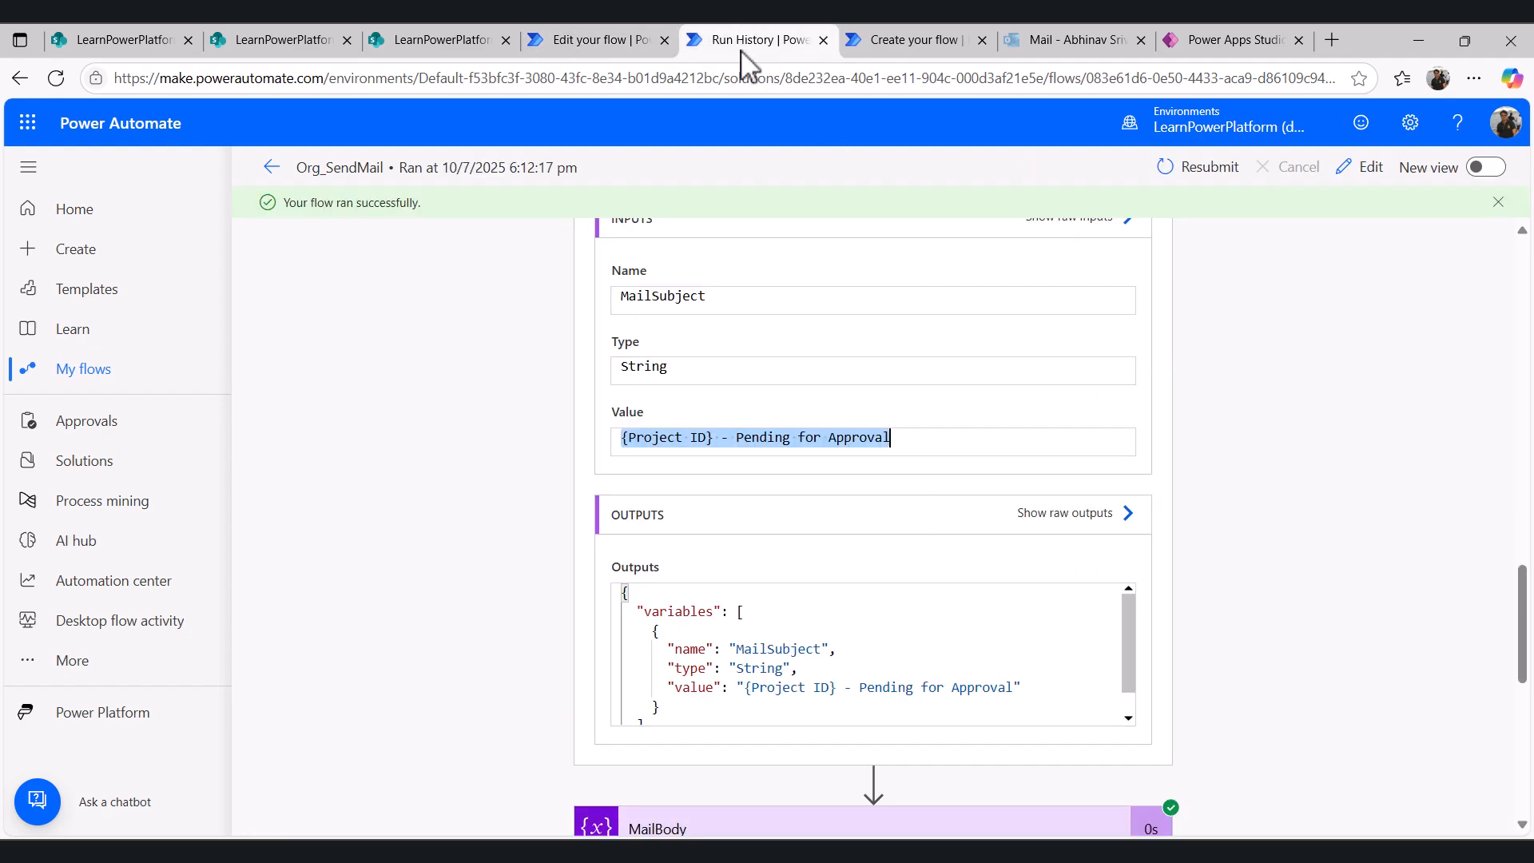
{"action": "left_click", "coordinate": [715, 438]}
{"action": "left_click_drag", "start_coordinate": [714, 437], "coordinate": [621, 438]}
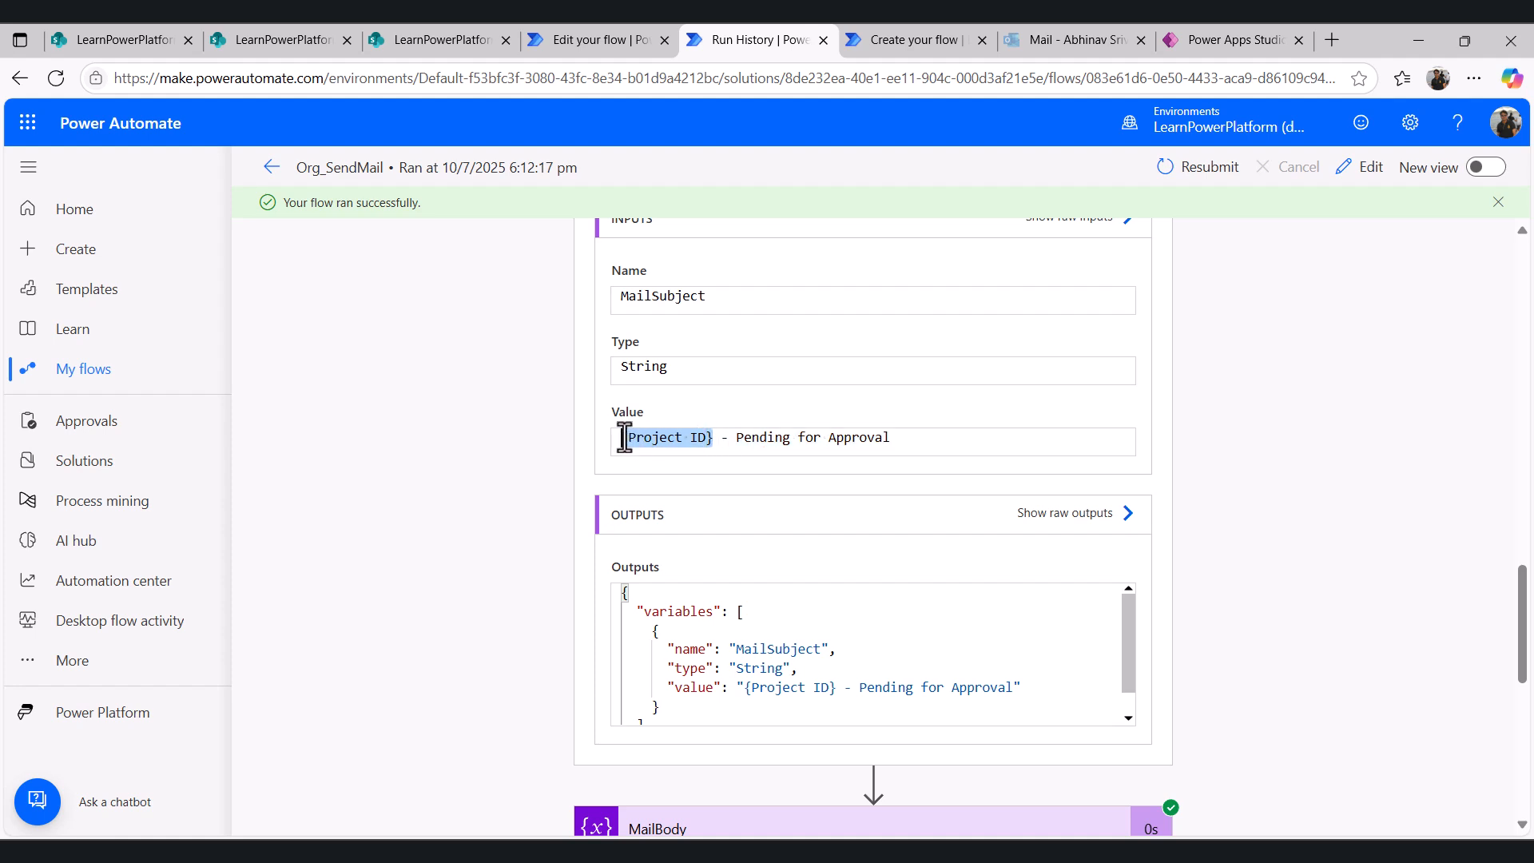
{"action": "left_click", "coordinate": [428, 44]}
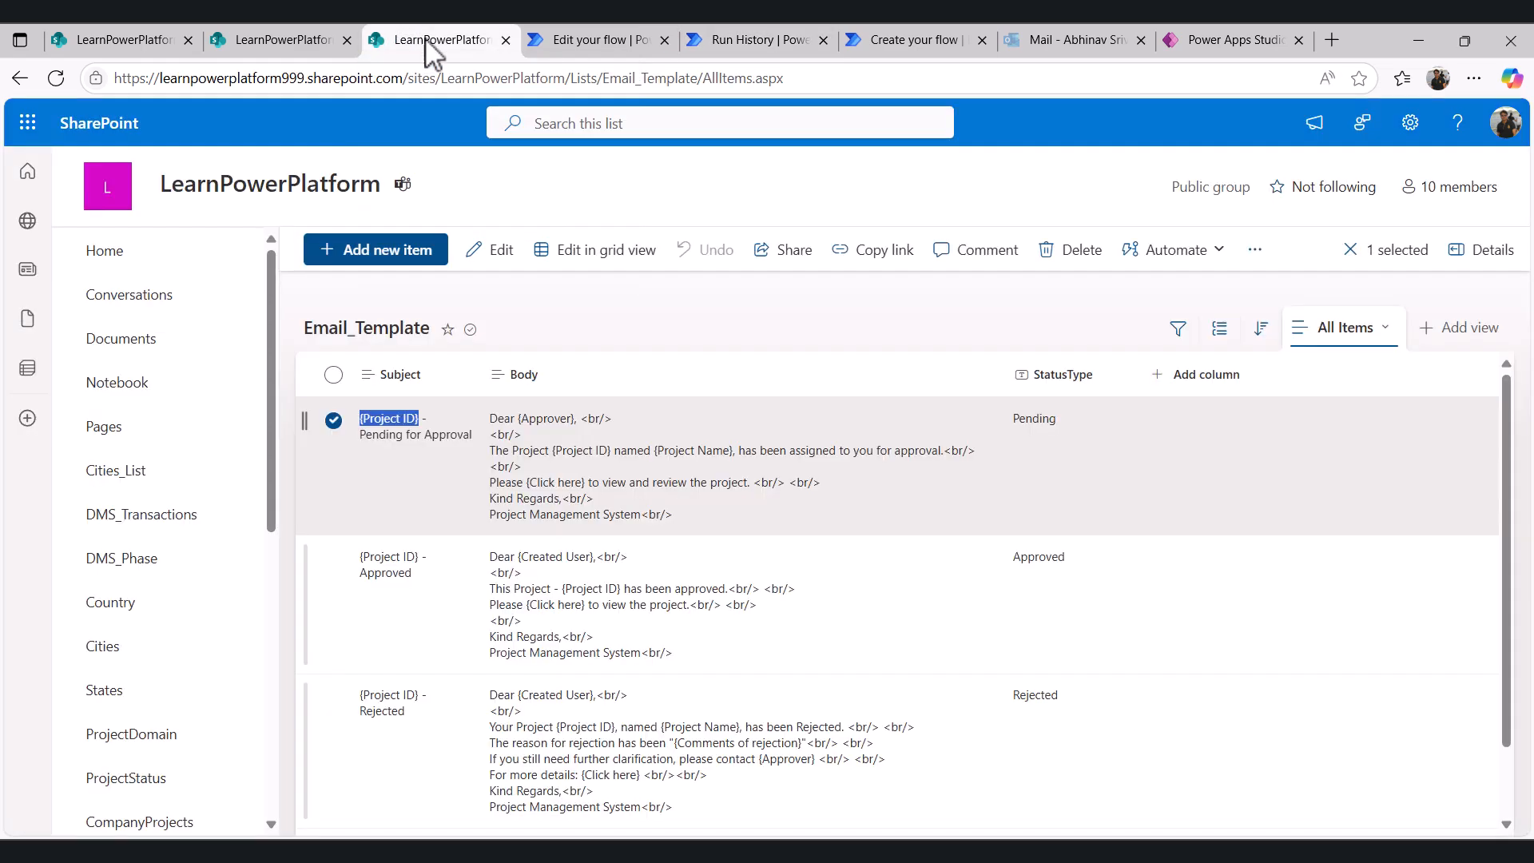
{"action": "left_click", "coordinate": [313, 39]}
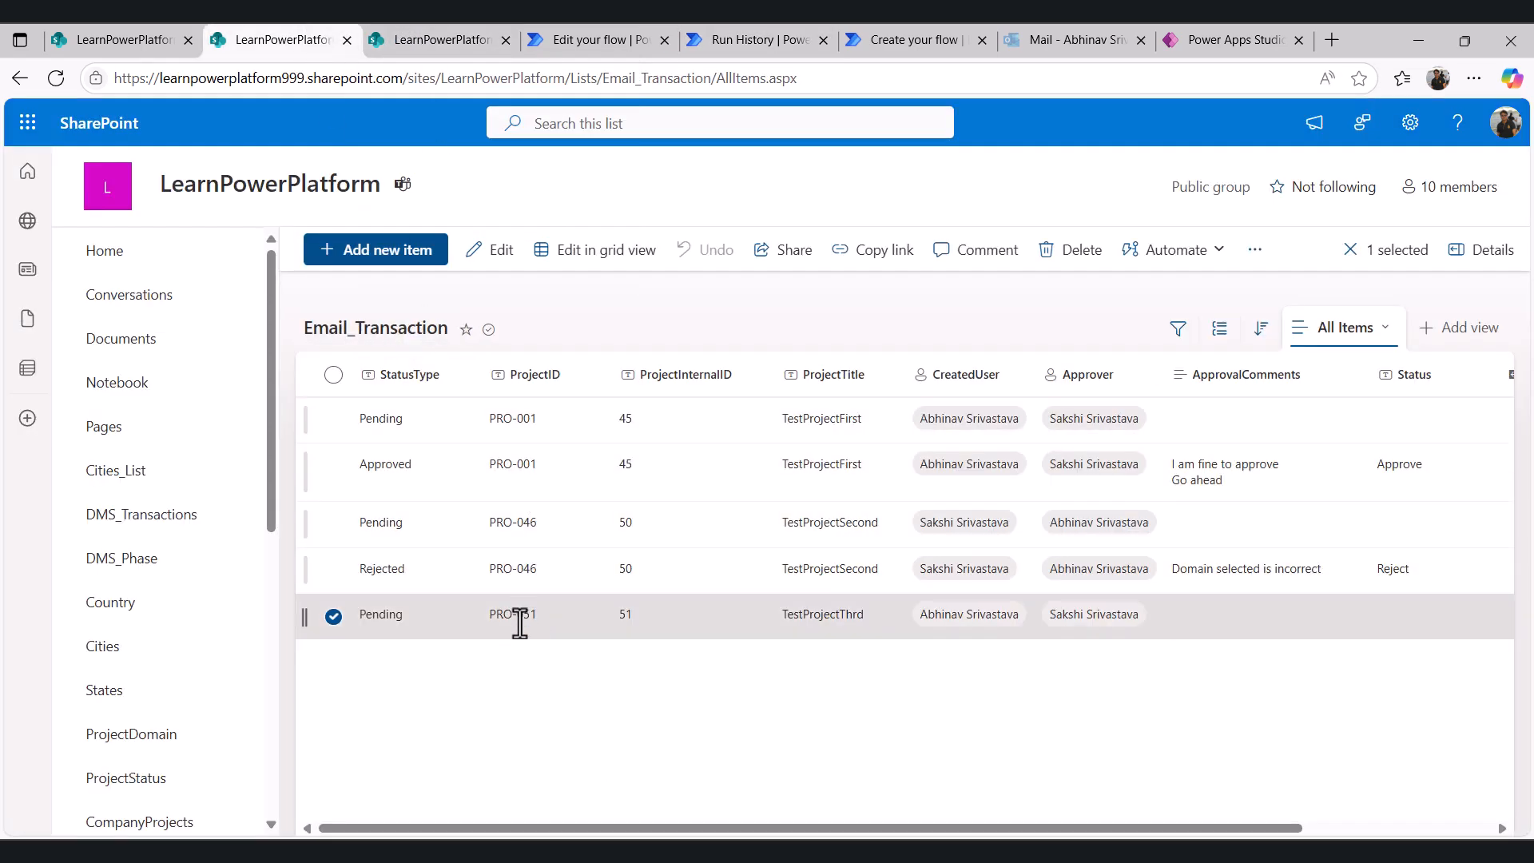
{"action": "left_click", "coordinate": [735, 39]}
{"action": "left_click", "coordinate": [608, 39]}
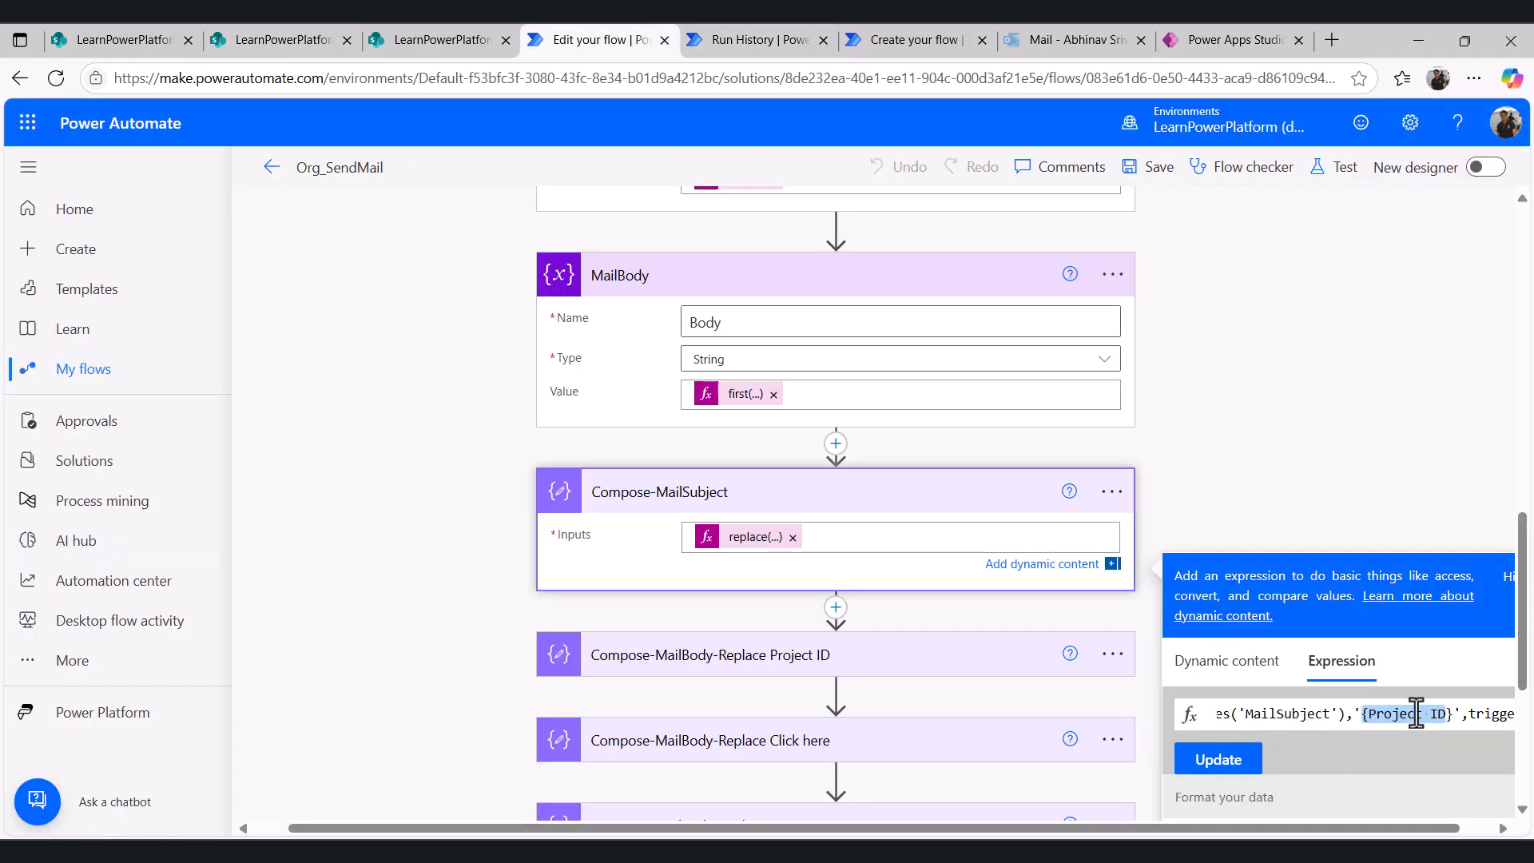
{"action": "key", "text": "Right"}
{"action": "key", "text": "Right"}
{"action": "key", "text": "Right"}
{"action": "key", "text": "Right"}
{"action": "key", "text": "Right"}
{"action": "key", "text": "Right"}
{"action": "key", "text": "Right"}
{"action": "key", "text": "Right"}
{"action": "key", "text": "Right"}
{"action": "key", "text": "Right"}
{"action": "key", "text": "Right"}
{"action": "key", "text": "Right"}
{"action": "key", "text": "Right"}
{"action": "key", "text": "Right"}
{"action": "key", "text": "Right"}
{"action": "key", "text": "Right"}
{"action": "key", "text": "Right"}
{"action": "key", "text": "Right"}
{"action": "key", "text": "Right"}
{"action": "key", "text": "Right"}
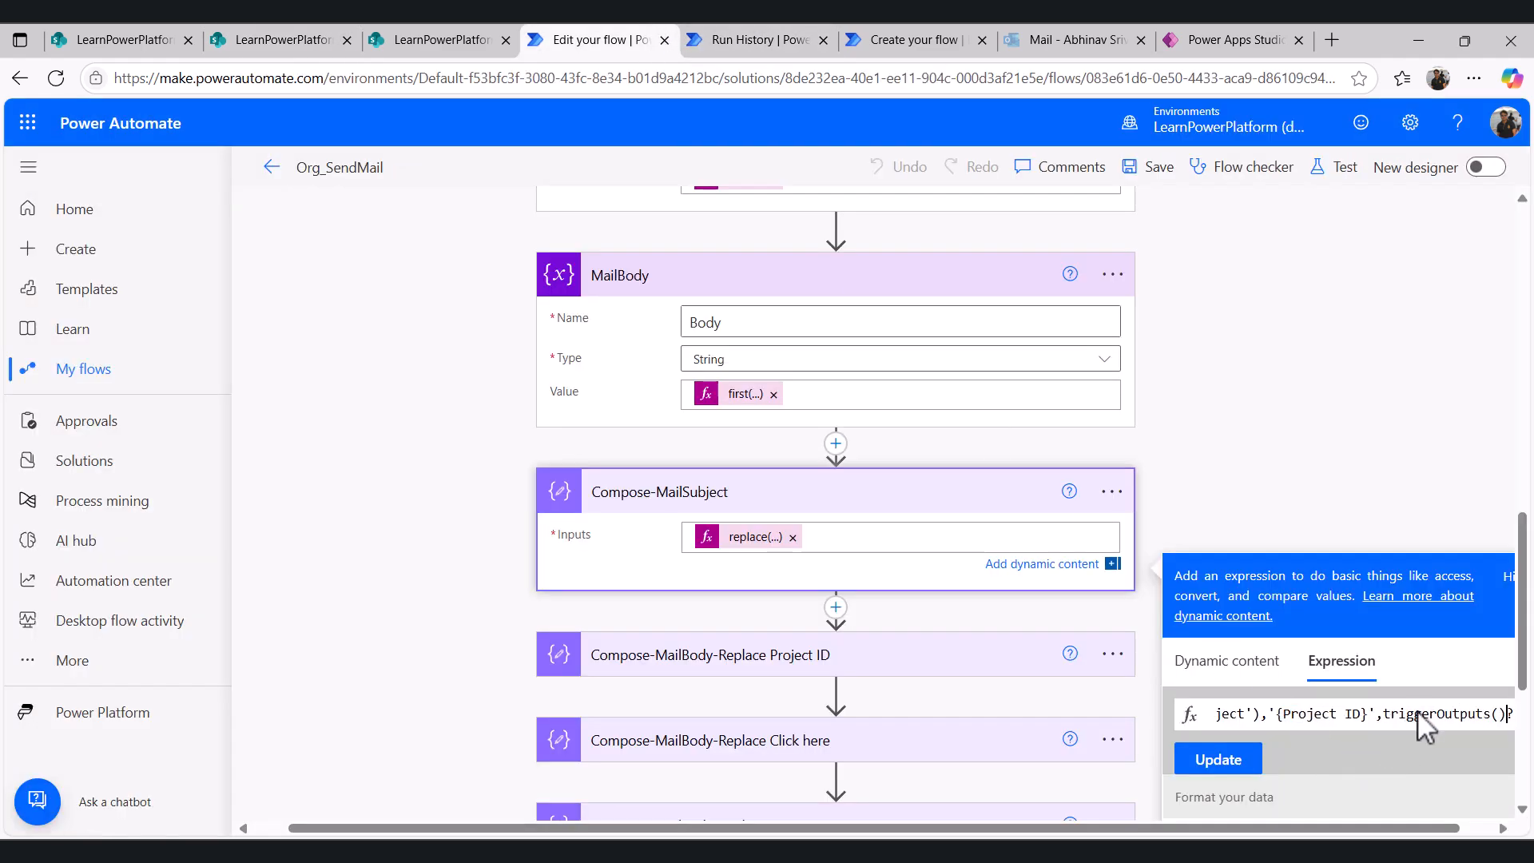
{"action": "key", "text": "Right"}
{"action": "key", "text": "Right"}
{"action": "key", "text": "Right"}
{"action": "key", "text": "Right"}
{"action": "key", "text": "Right"}
{"action": "key", "text": "Right"}
{"action": "key", "text": "Right"}
{"action": "key", "text": "Right"}
{"action": "key", "text": "Right"}
{"action": "key", "text": "Right"}
{"action": "key", "text": "Right"}
{"action": "key", "text": "Right"}
{"action": "key", "text": "Right"}
{"action": "key", "text": "Right"}
{"action": "key", "text": "Right"}
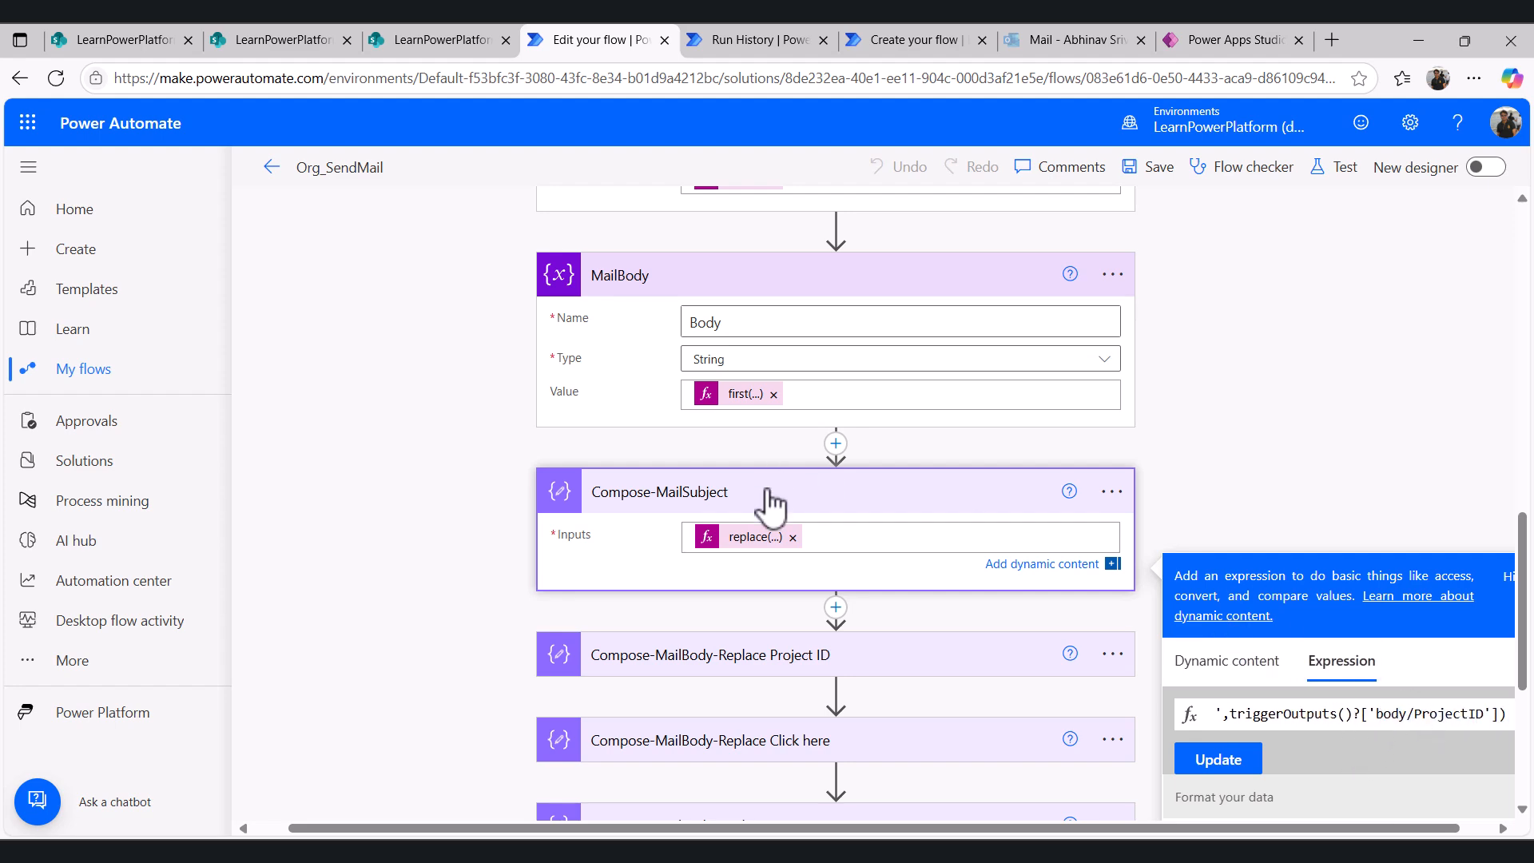
- Examine the trigger's list and compare the Compose-MailSubject output in the run history with its replace expression
{"action": "scroll", "coordinate": [974, 424], "scroll_direction": "up", "scroll_amount": 15}
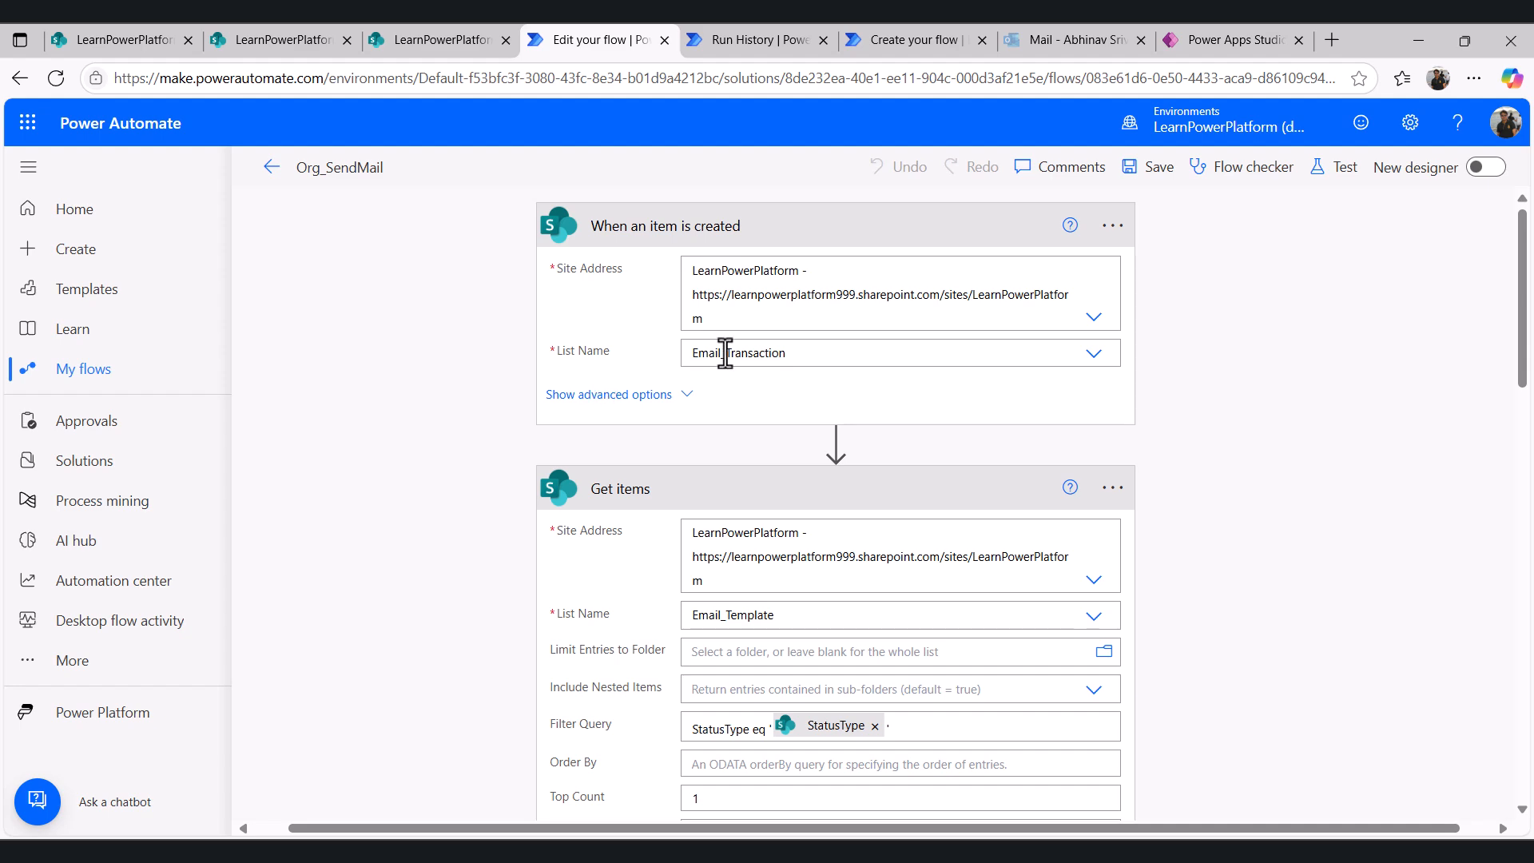
{"action": "scroll", "coordinate": [794, 607], "scroll_direction": "down", "scroll_amount": 15}
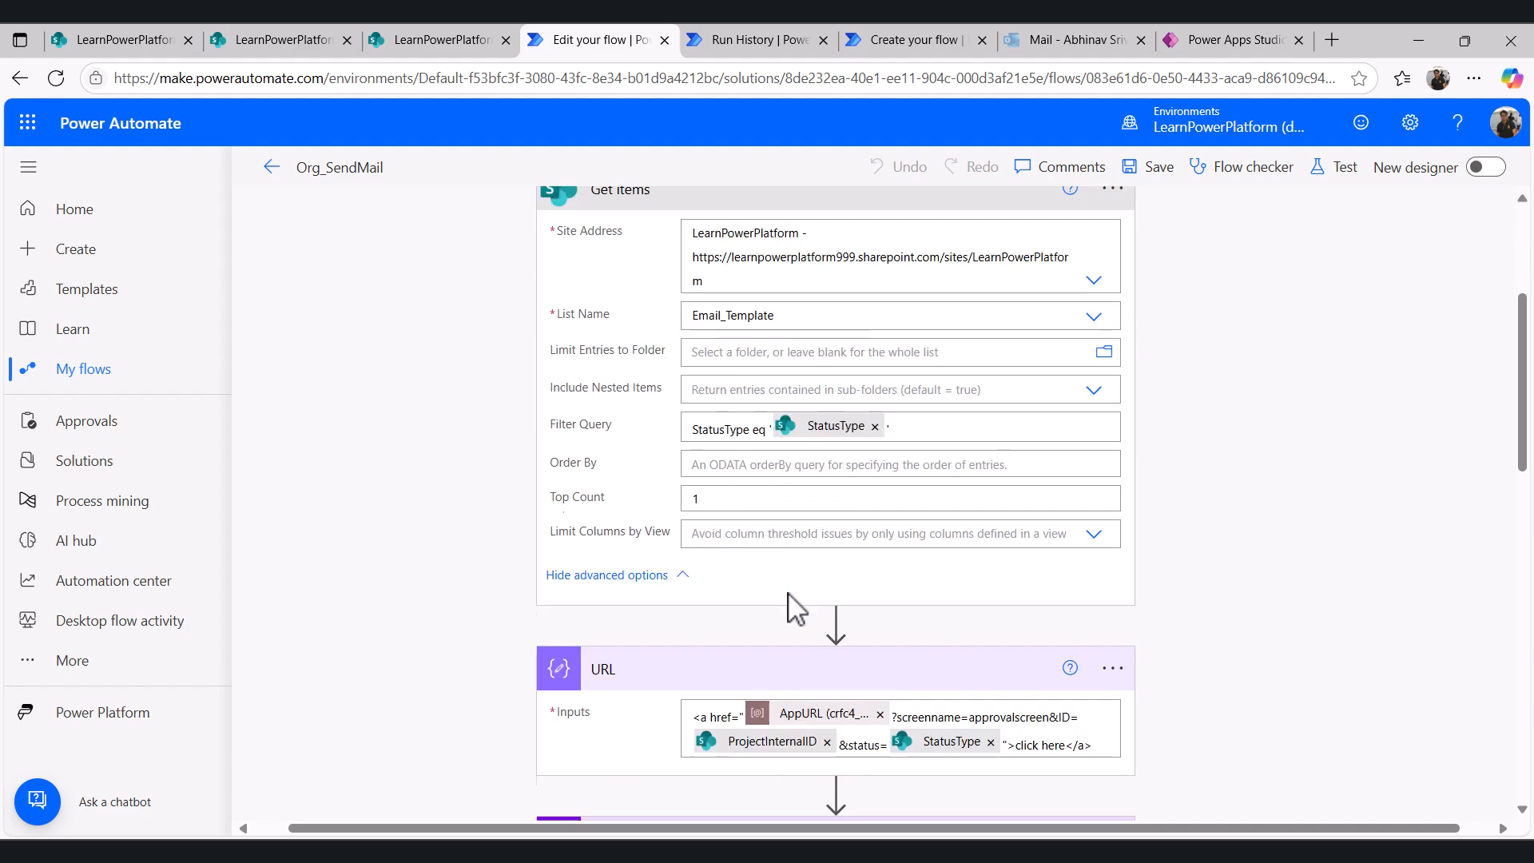
{"action": "left_click", "coordinate": [740, 41]}
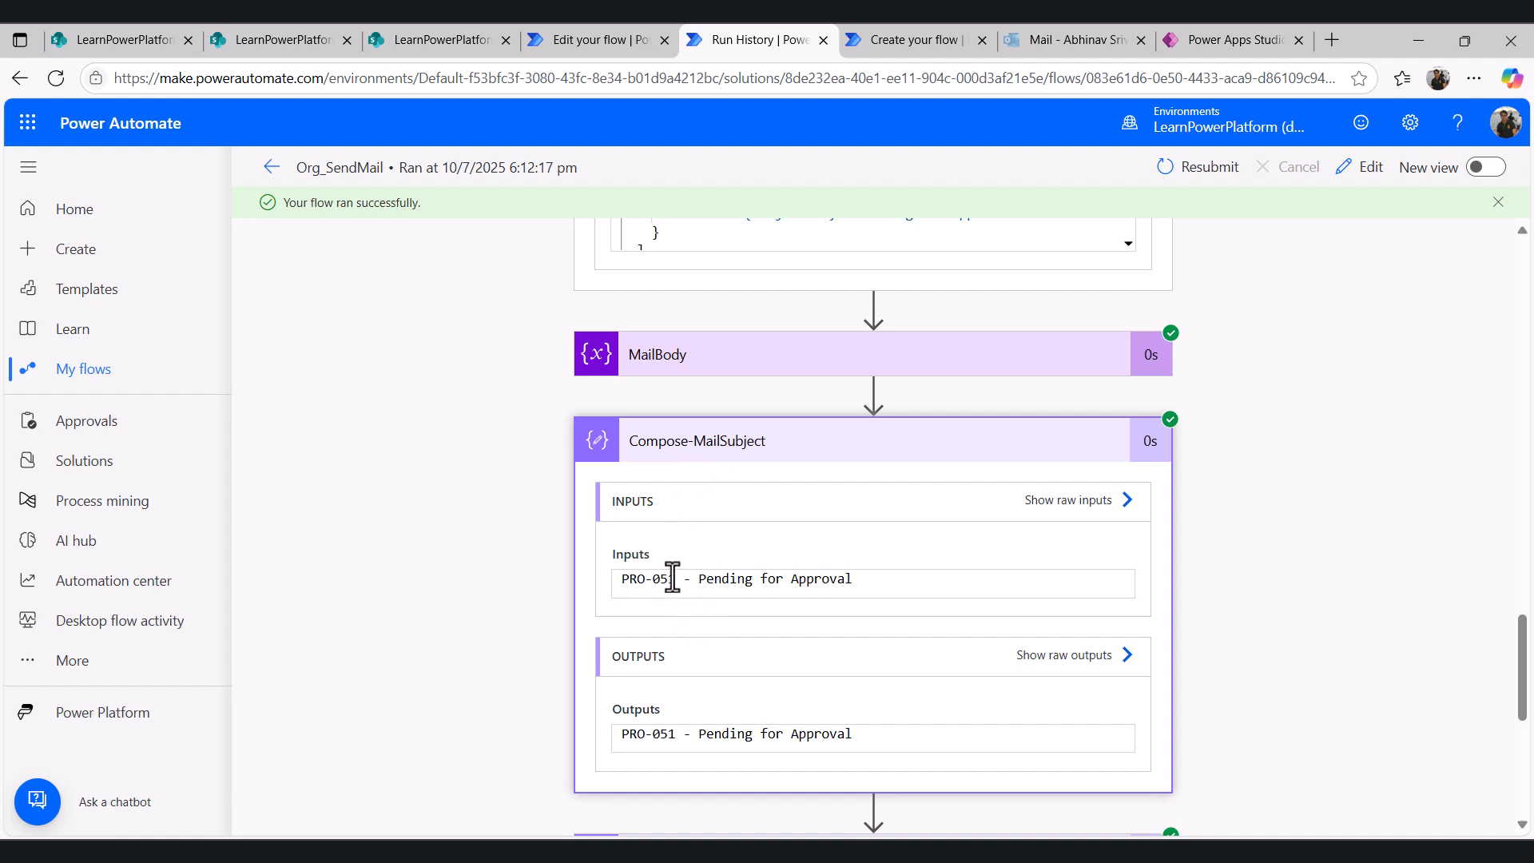
{"action": "left_click", "coordinate": [598, 40]}
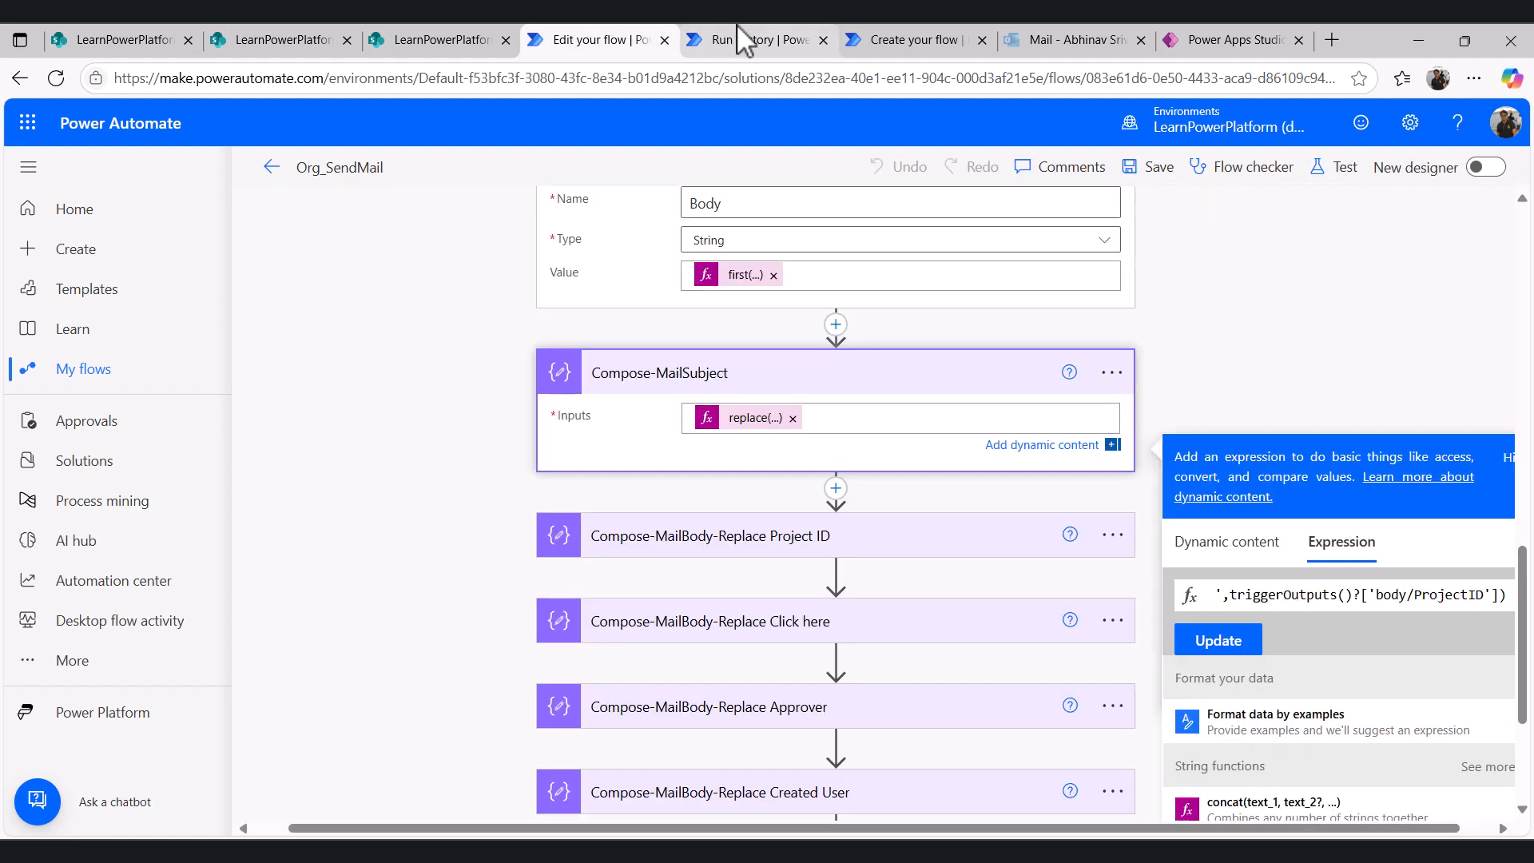
{"action": "double_click", "coordinate": [1312, 596]}
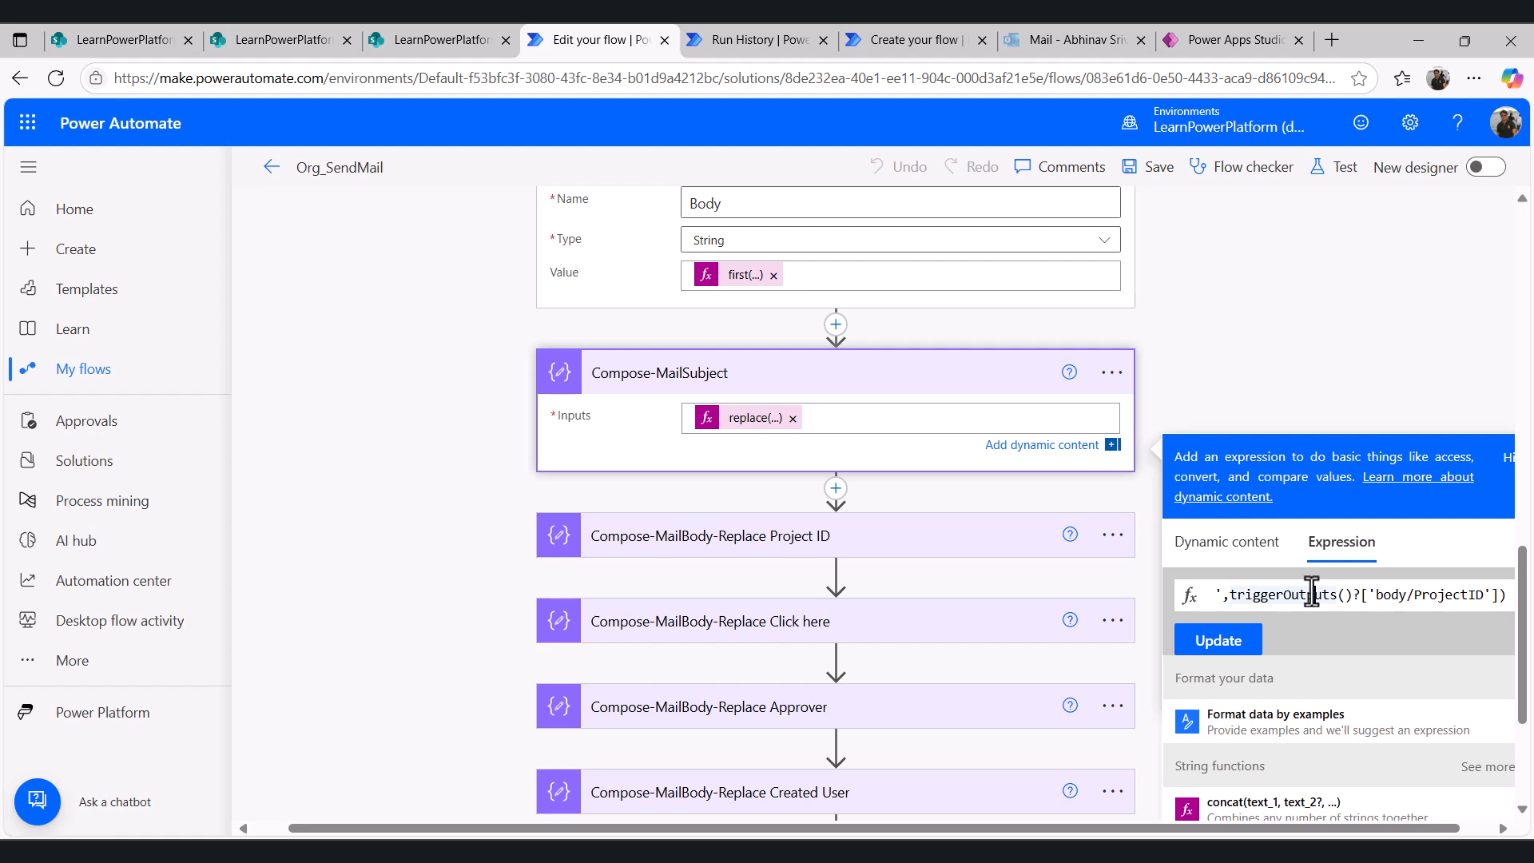
{"action": "key", "text": "Left"}
{"action": "key", "text": "Left"}
{"action": "key", "text": "Left"}
{"action": "key", "text": "Left"}
{"action": "key", "text": "Left"}
{"action": "key", "text": "Left"}
{"action": "key", "text": "Left"}
{"action": "key", "text": "Left"}
{"action": "key", "text": "Left"}
{"action": "key", "text": "Left"}
{"action": "key", "text": "Left"}
{"action": "key", "text": "Left"}
{"action": "key", "text": "Left"}
{"action": "key", "text": "Left"}
{"action": "key", "text": "Left"}
{"action": "key", "text": "Left"}
{"action": "key", "text": "Left"}
{"action": "key", "text": "Left"}
{"action": "key", "text": "Left"}
{"action": "key", "text": "Left"}
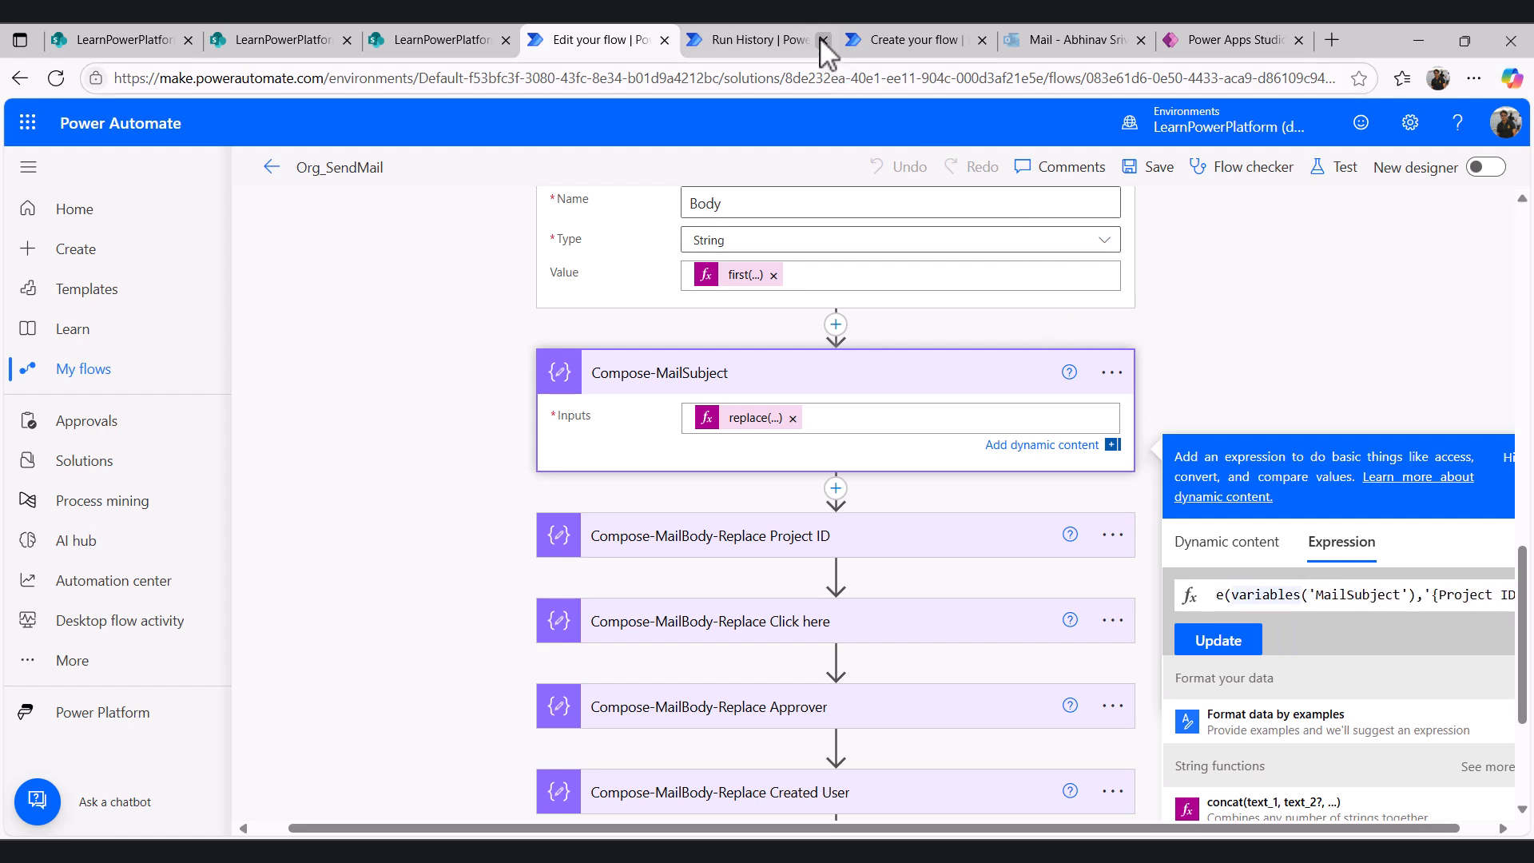
{"action": "left_click", "coordinate": [791, 40]}
{"action": "scroll", "coordinate": [781, 618], "scroll_direction": "down", "scroll_amount": 1}
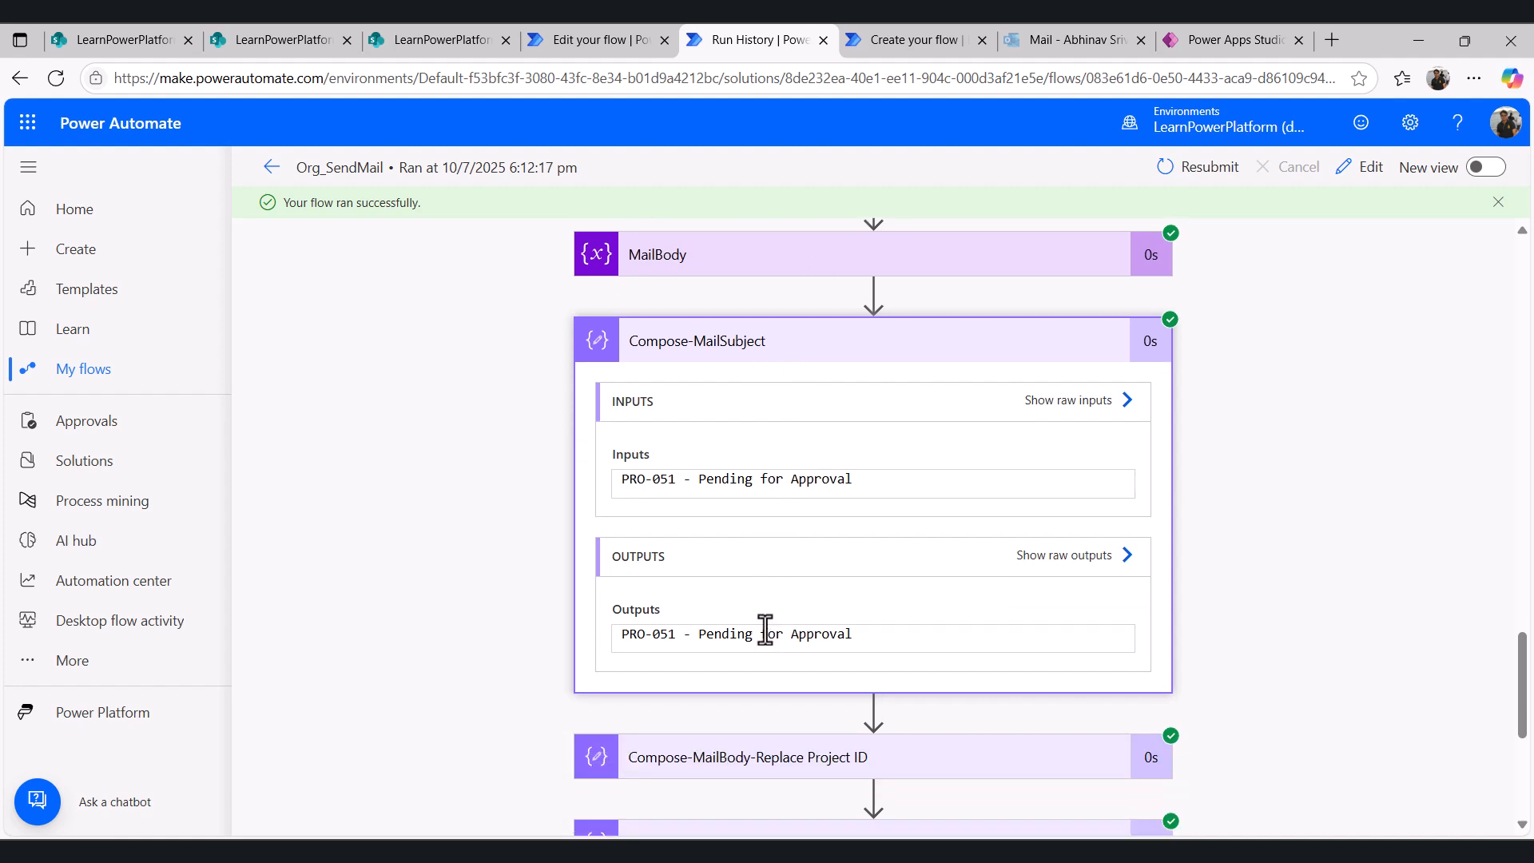
{"action": "left_click", "coordinate": [609, 38]}
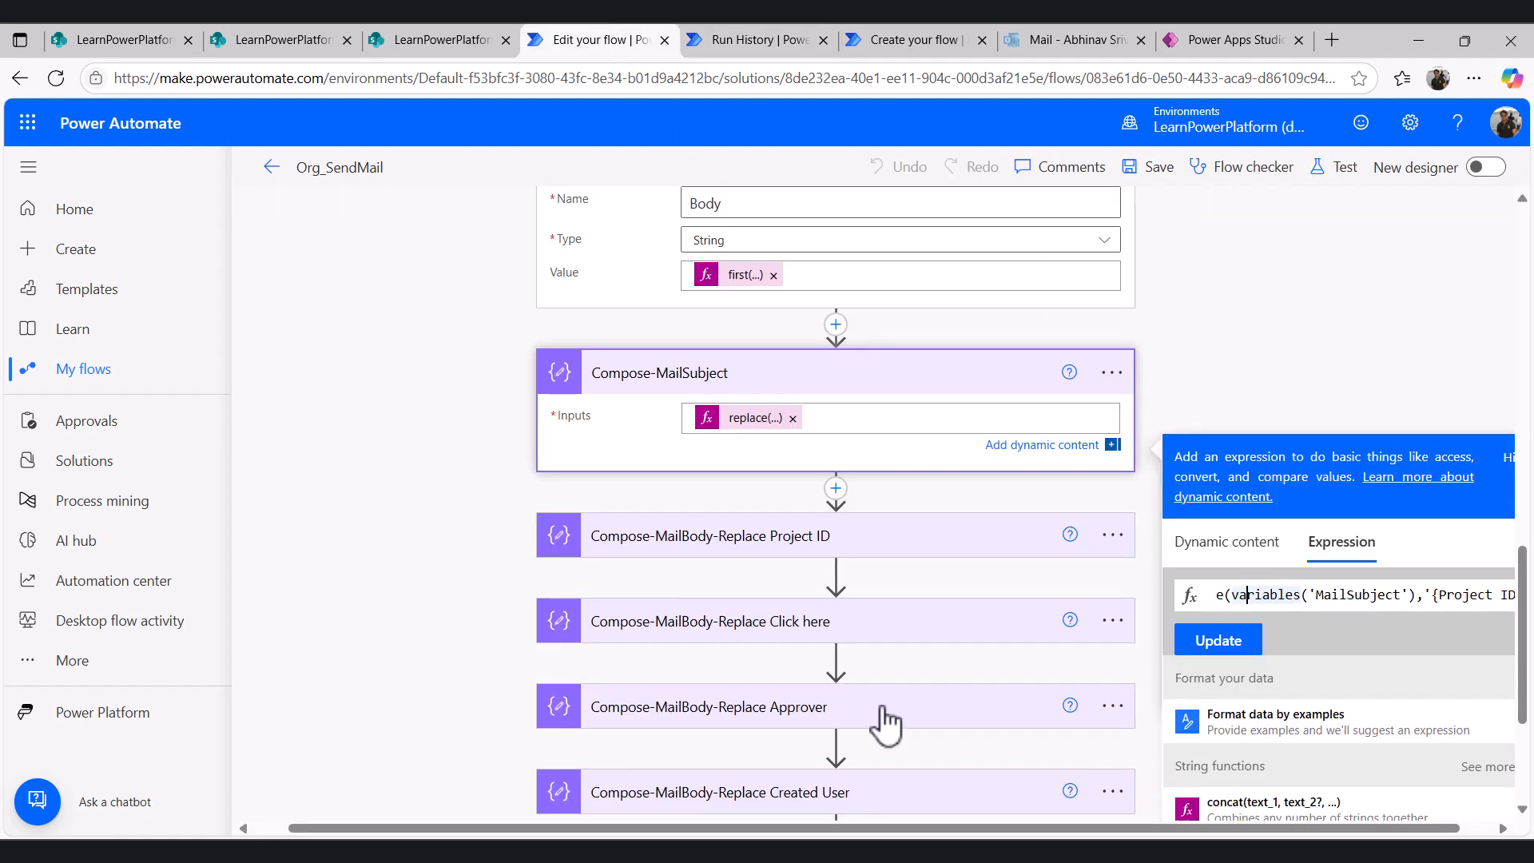
- Open the Compose-MailBody-Replace Project ID expression and compare its {Project ID} argument with the pending template's body
{"action": "left_click", "coordinate": [734, 539]}
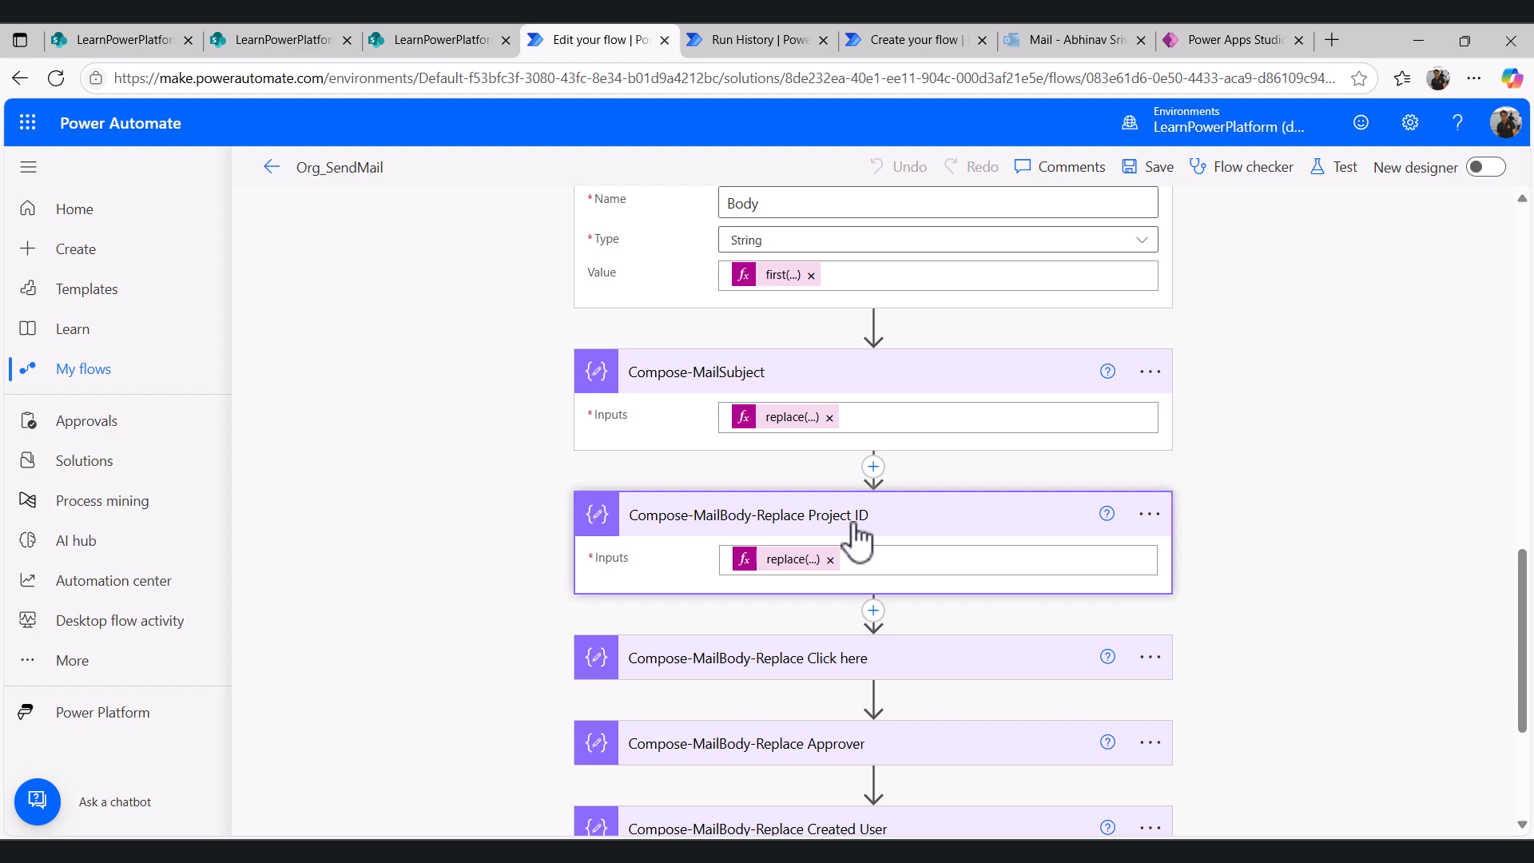
{"action": "left_click", "coordinate": [315, 39]}
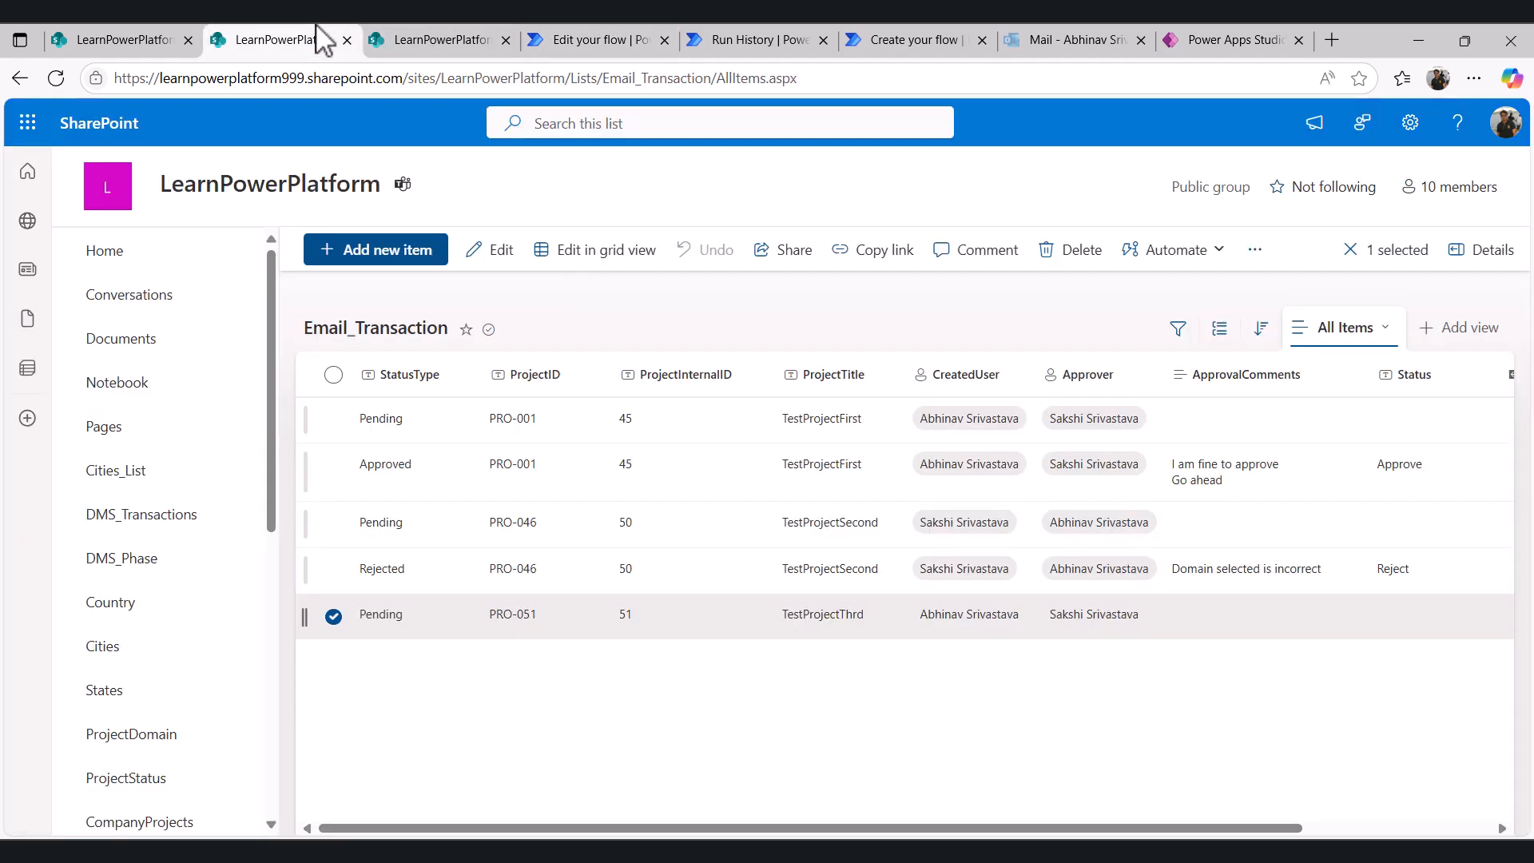
{"action": "left_click", "coordinate": [388, 39]}
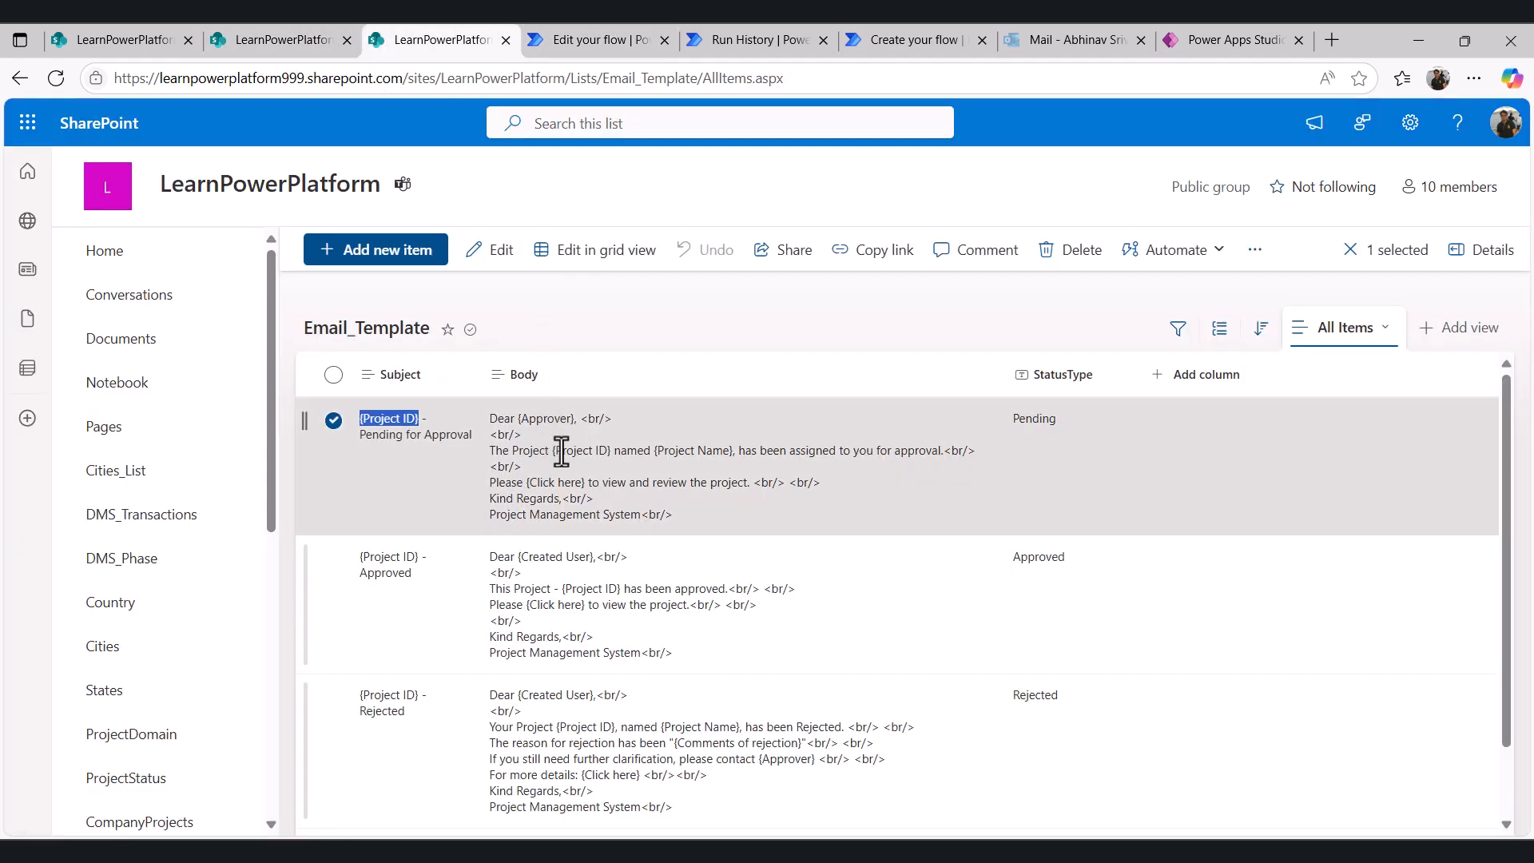
{"action": "double_click", "coordinate": [561, 451]}
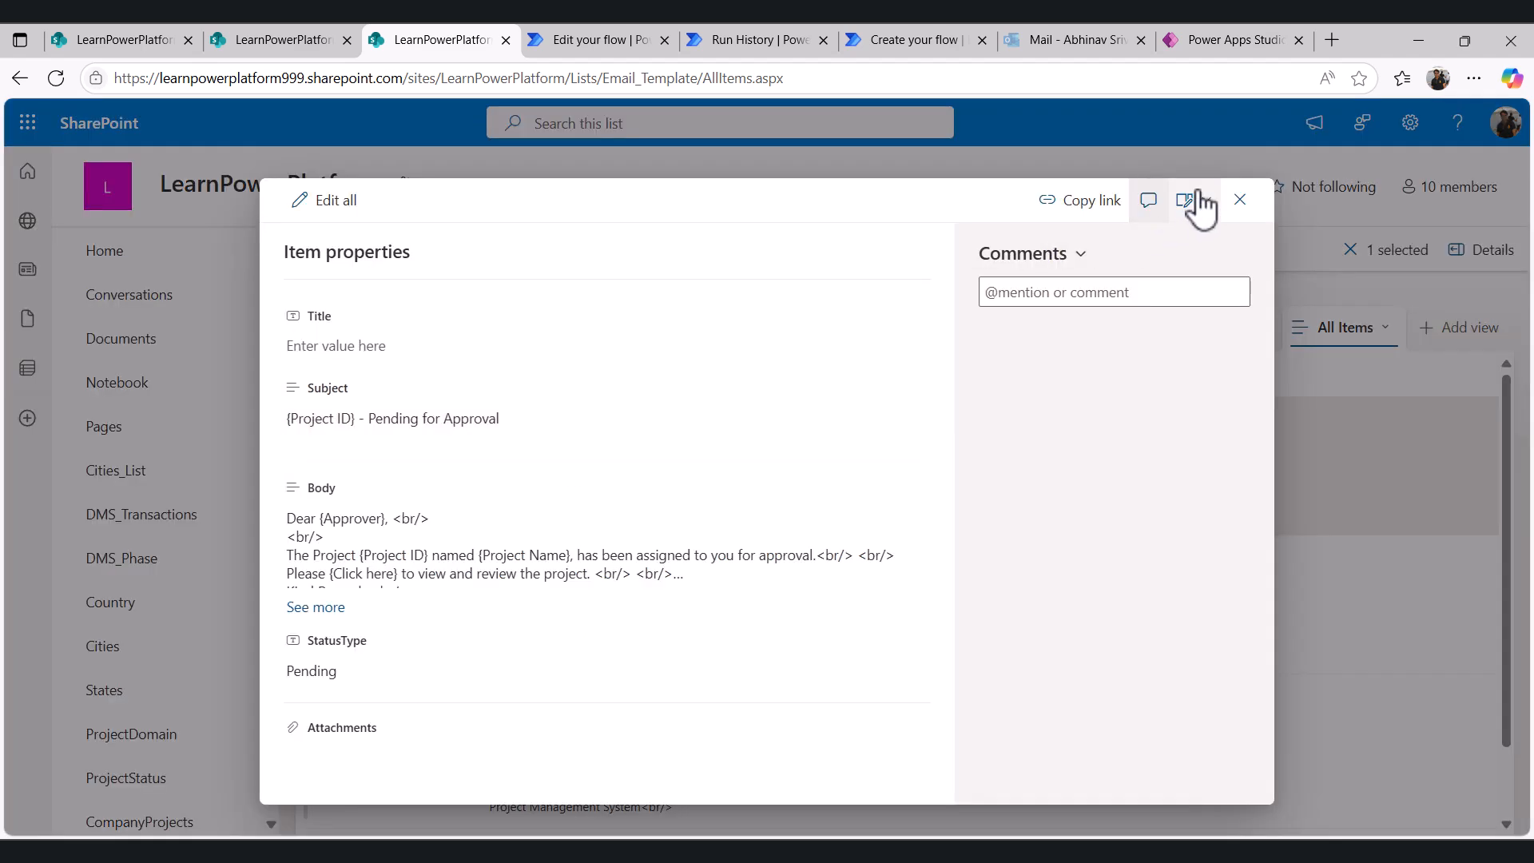
{"action": "key", "text": "ctrl+Tab"}
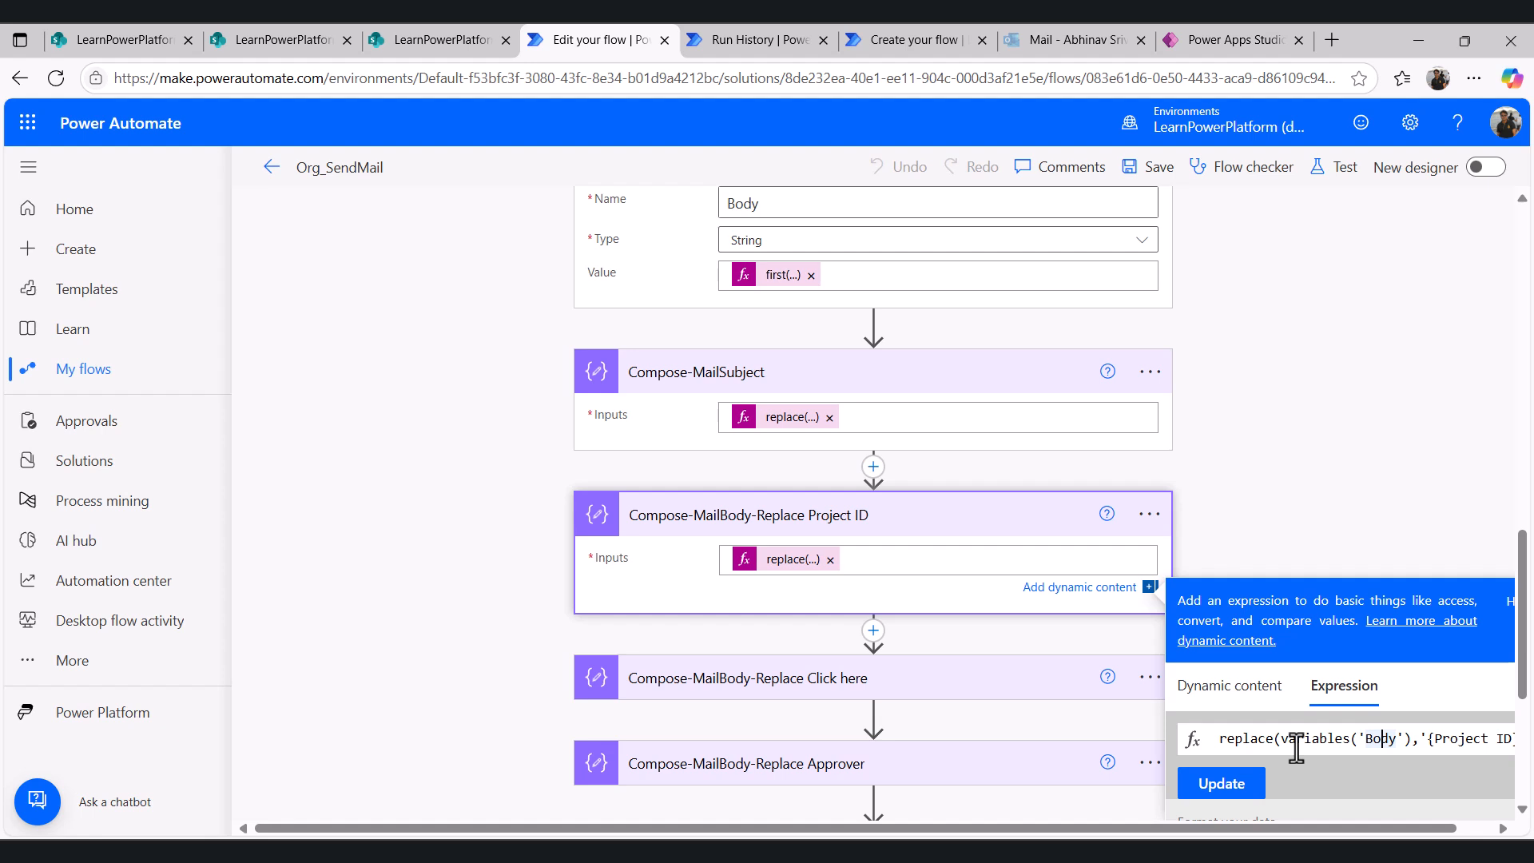
{"action": "key", "text": "End"}
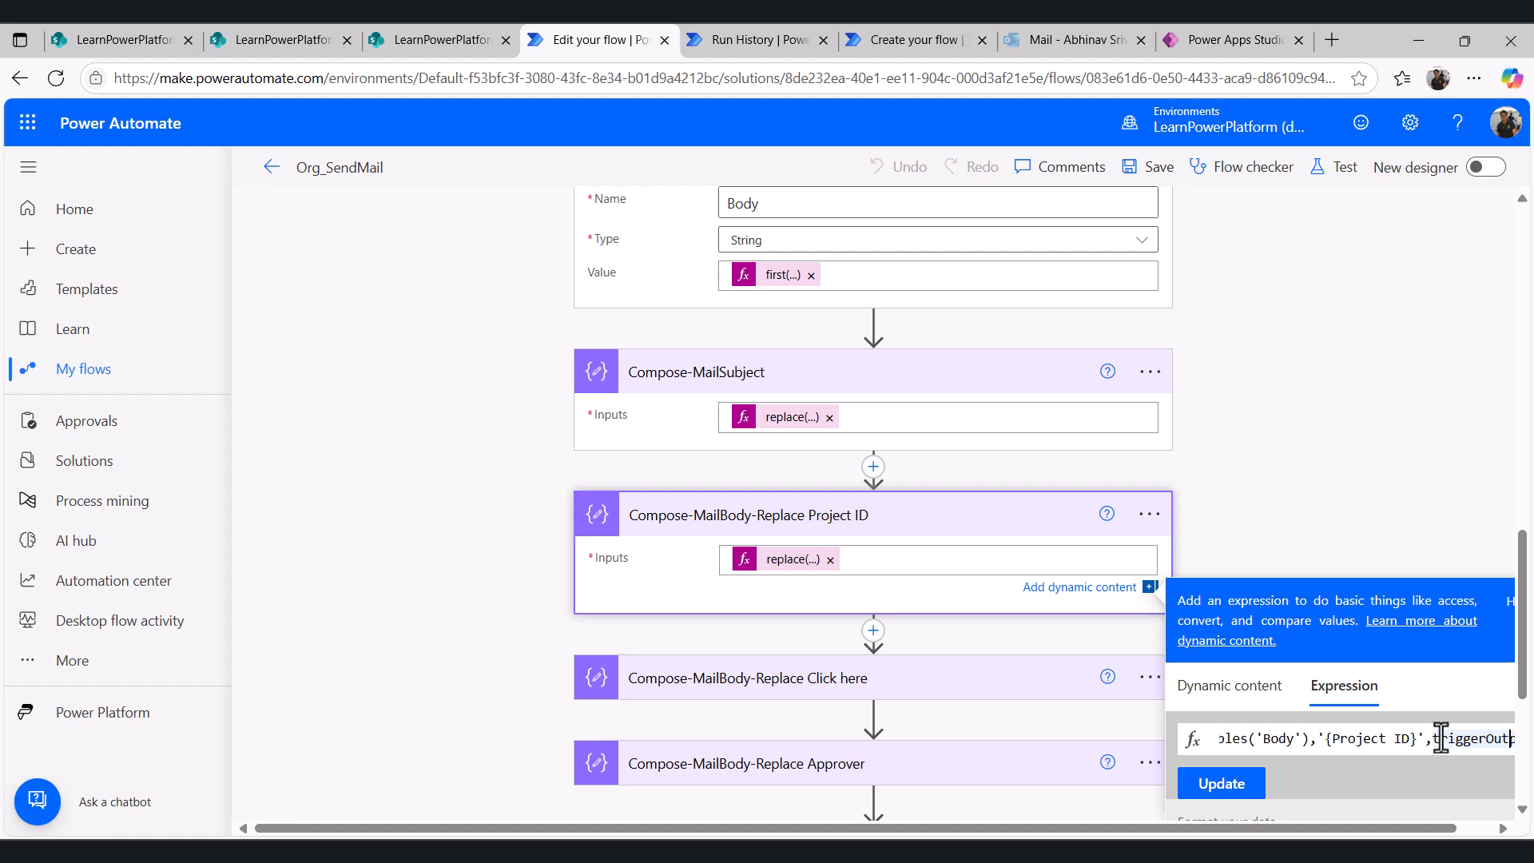
{"action": "key", "text": "Right"}
{"action": "key", "text": "Right"}
{"action": "key", "text": "Right"}
{"action": "key", "text": "Right"}
{"action": "key", "text": "Right"}
{"action": "key", "text": "Right"}
{"action": "key", "text": "Right"}
{"action": "key", "text": "Right"}
{"action": "key", "text": "Right"}
{"action": "key", "text": "Right"}
{"action": "key", "text": "Right"}
{"action": "key", "text": "Right"}
{"action": "key", "text": "Right"}
{"action": "key", "text": "Right"}
{"action": "key", "text": "Right"}
{"action": "key", "text": "Right"}
{"action": "key", "text": "Right"}
{"action": "key", "text": "Right"}
{"action": "key", "text": "Right"}
{"action": "key", "text": "Right"}
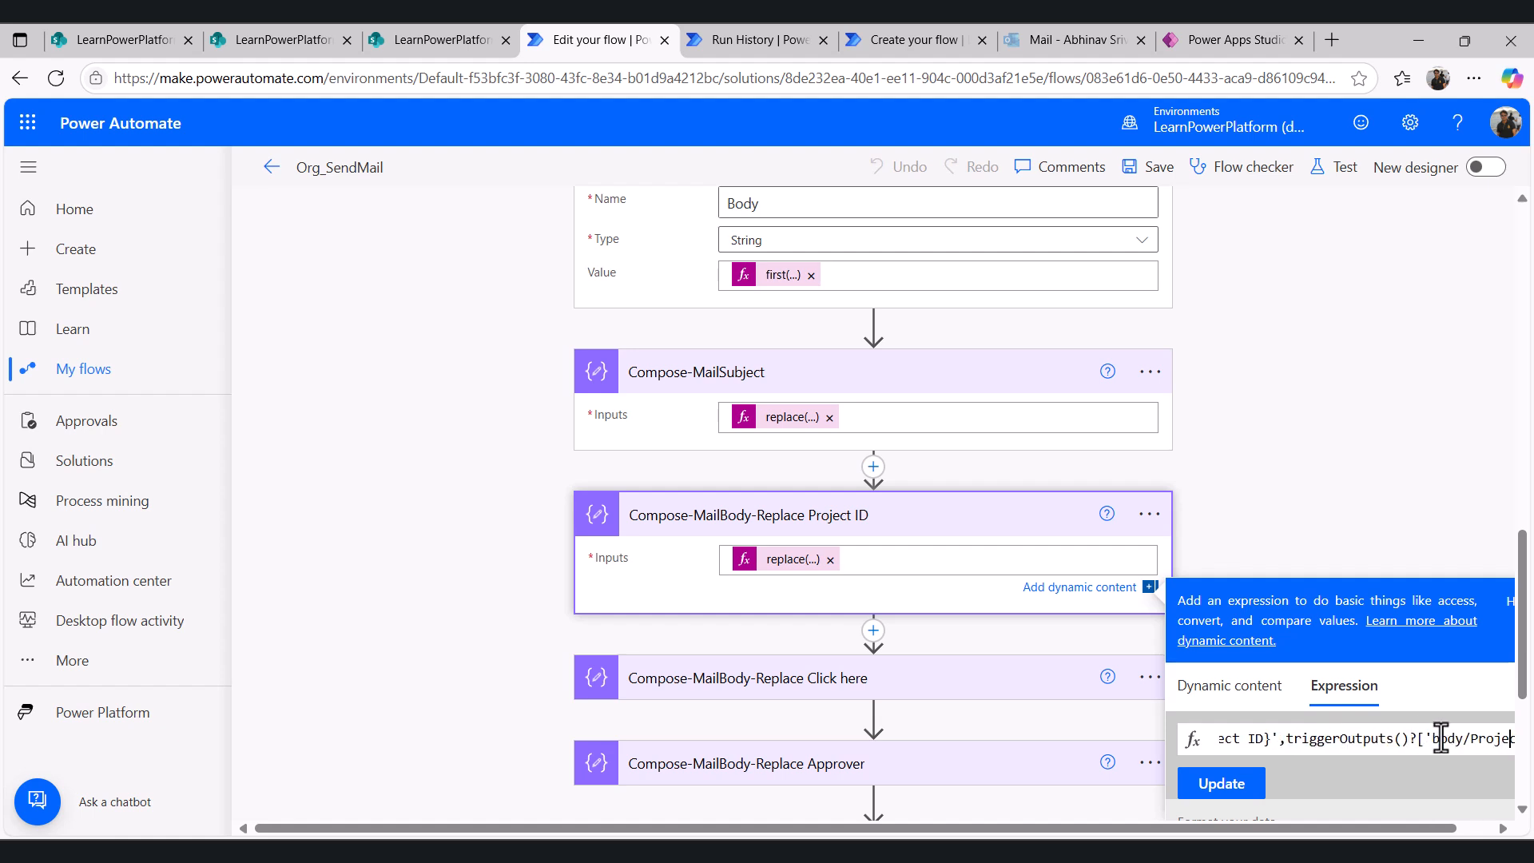
- Examine the Compose-MailBody-Replace Project ID inputs in the run history against the pending template's body text
{"action": "left_click", "coordinate": [736, 36]}
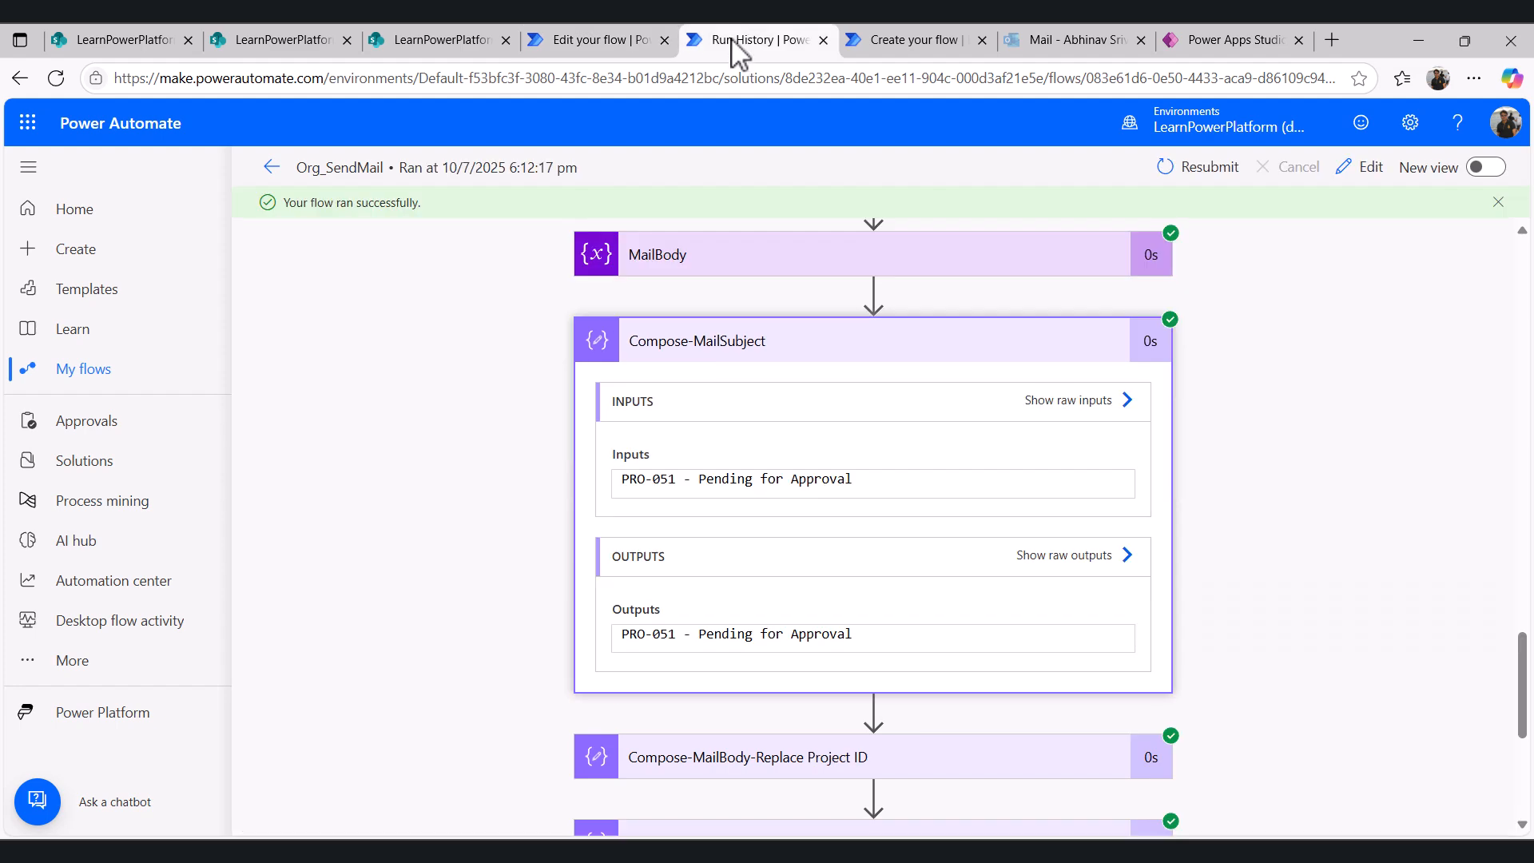
{"action": "scroll", "coordinate": [881, 620], "scroll_direction": "down", "scroll_amount": 2}
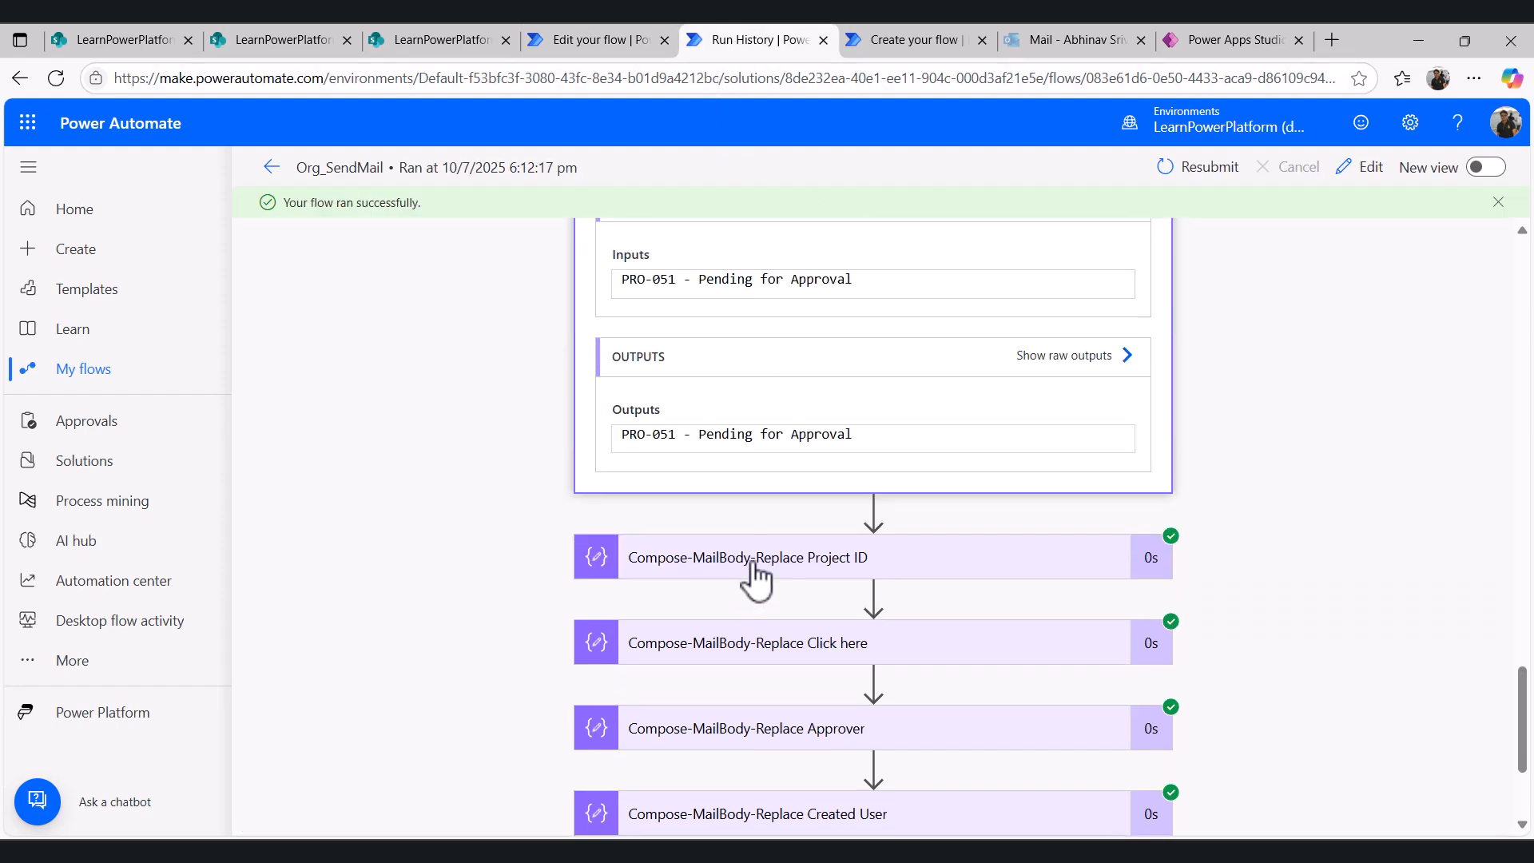
{"action": "left_click", "coordinate": [740, 564]}
{"action": "scroll", "coordinate": [921, 683], "scroll_direction": "down", "scroll_amount": 1}
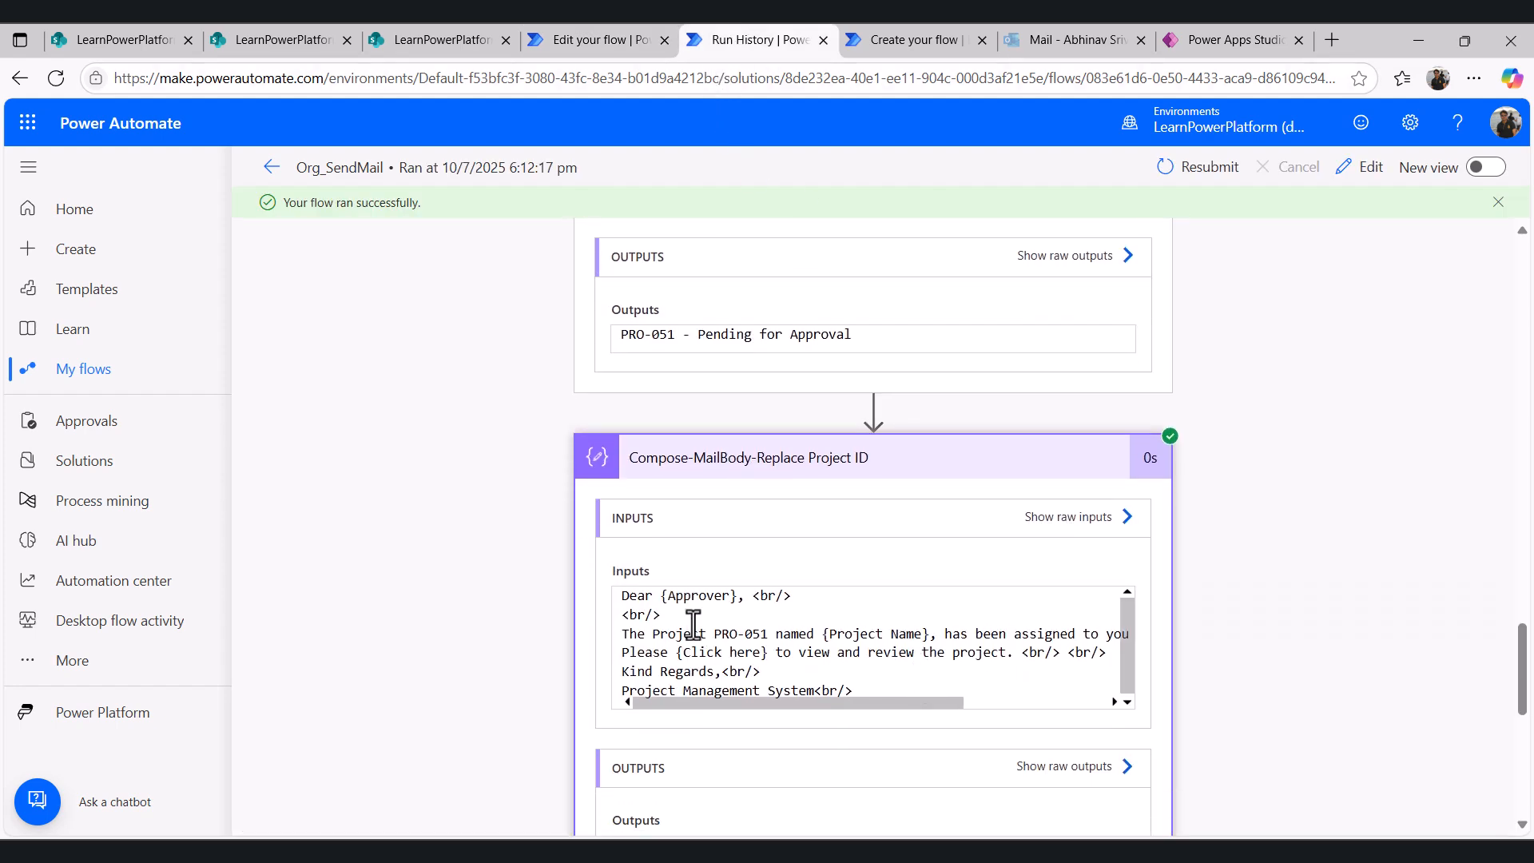
{"action": "left_click", "coordinate": [446, 40]}
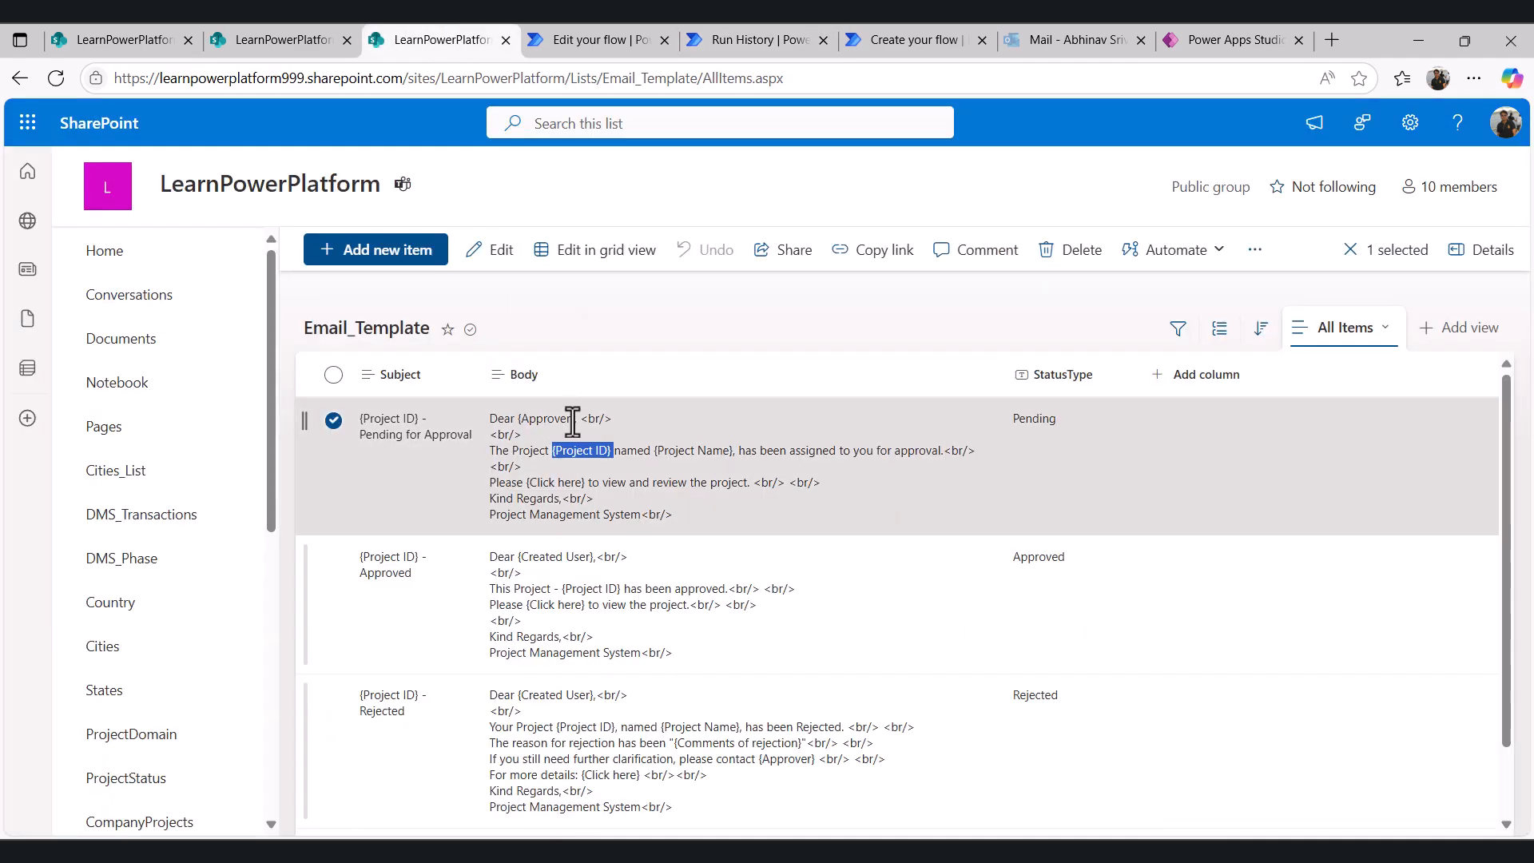
{"action": "left_click", "coordinate": [763, 40]}
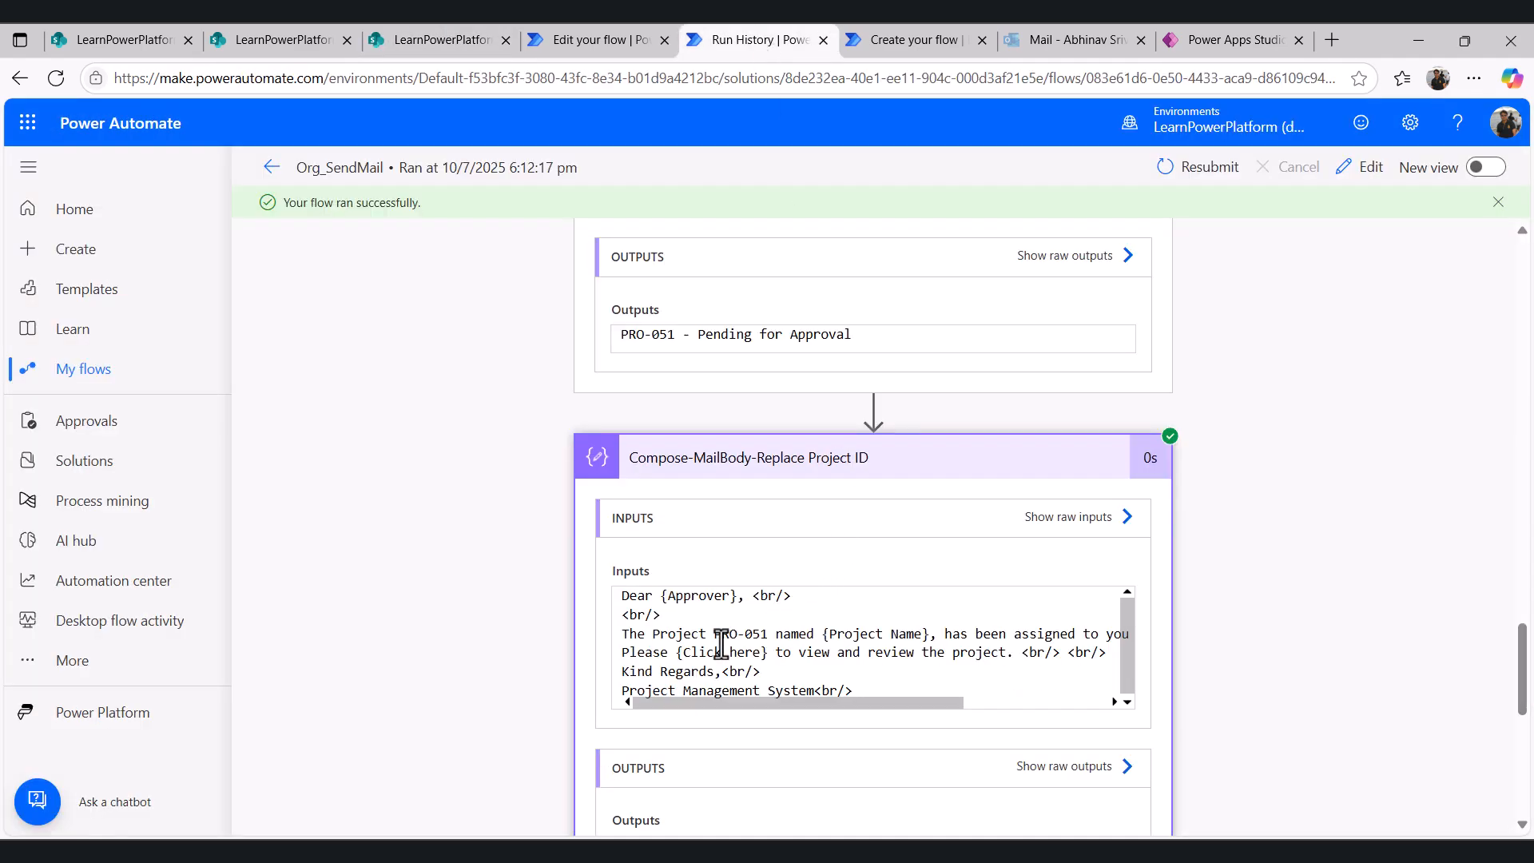
{"action": "left_click", "coordinate": [619, 40]}
- Open the Compose-MailBody-Replace Click here expression and locate the {Click here} placeholder in the pending template's body
{"action": "left_click", "coordinate": [823, 513]}
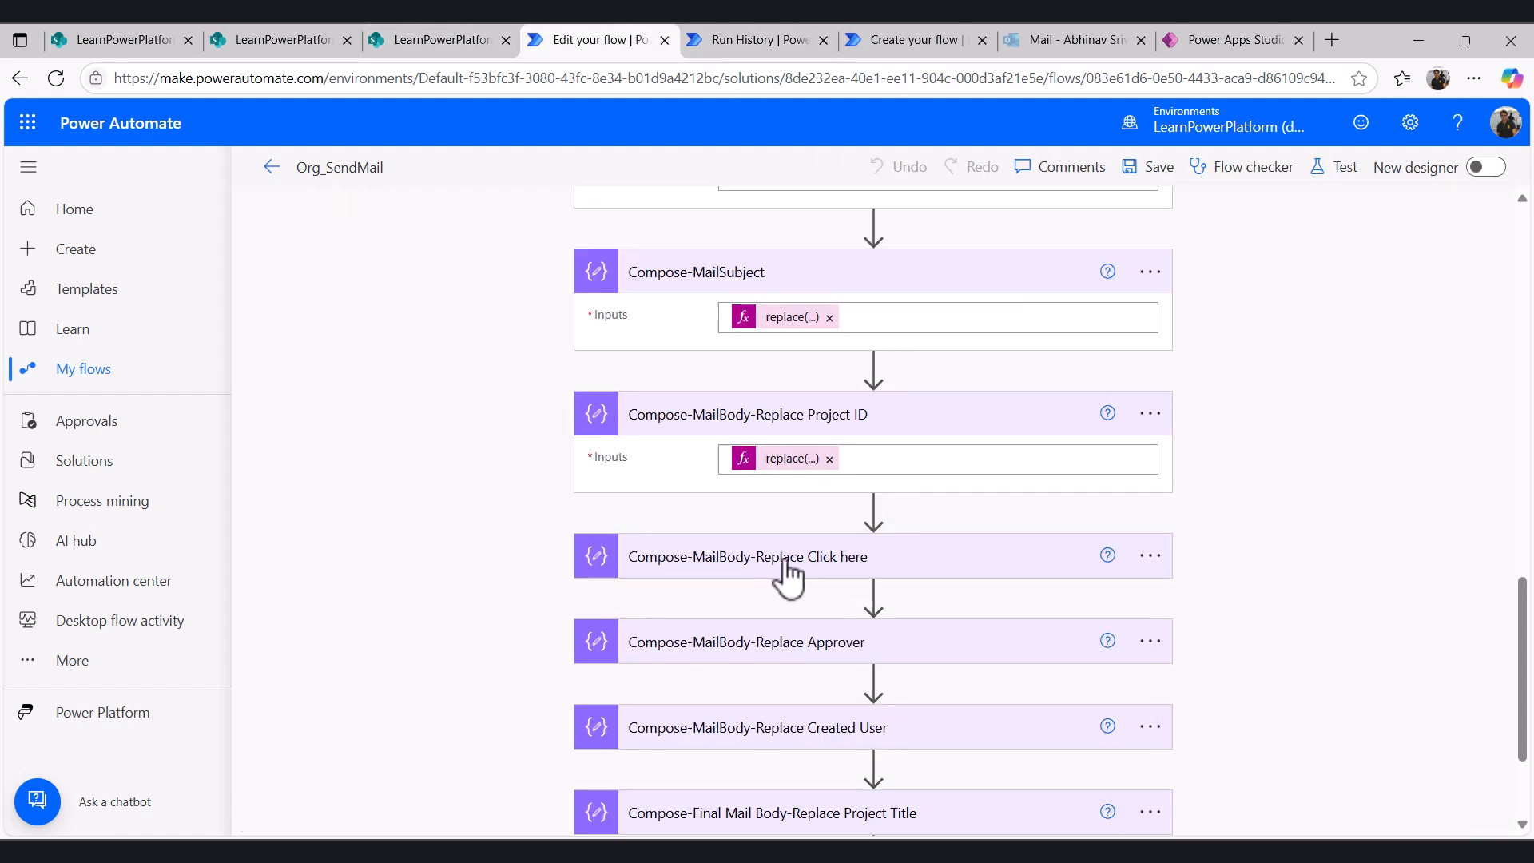
{"action": "left_click", "coordinate": [787, 570]}
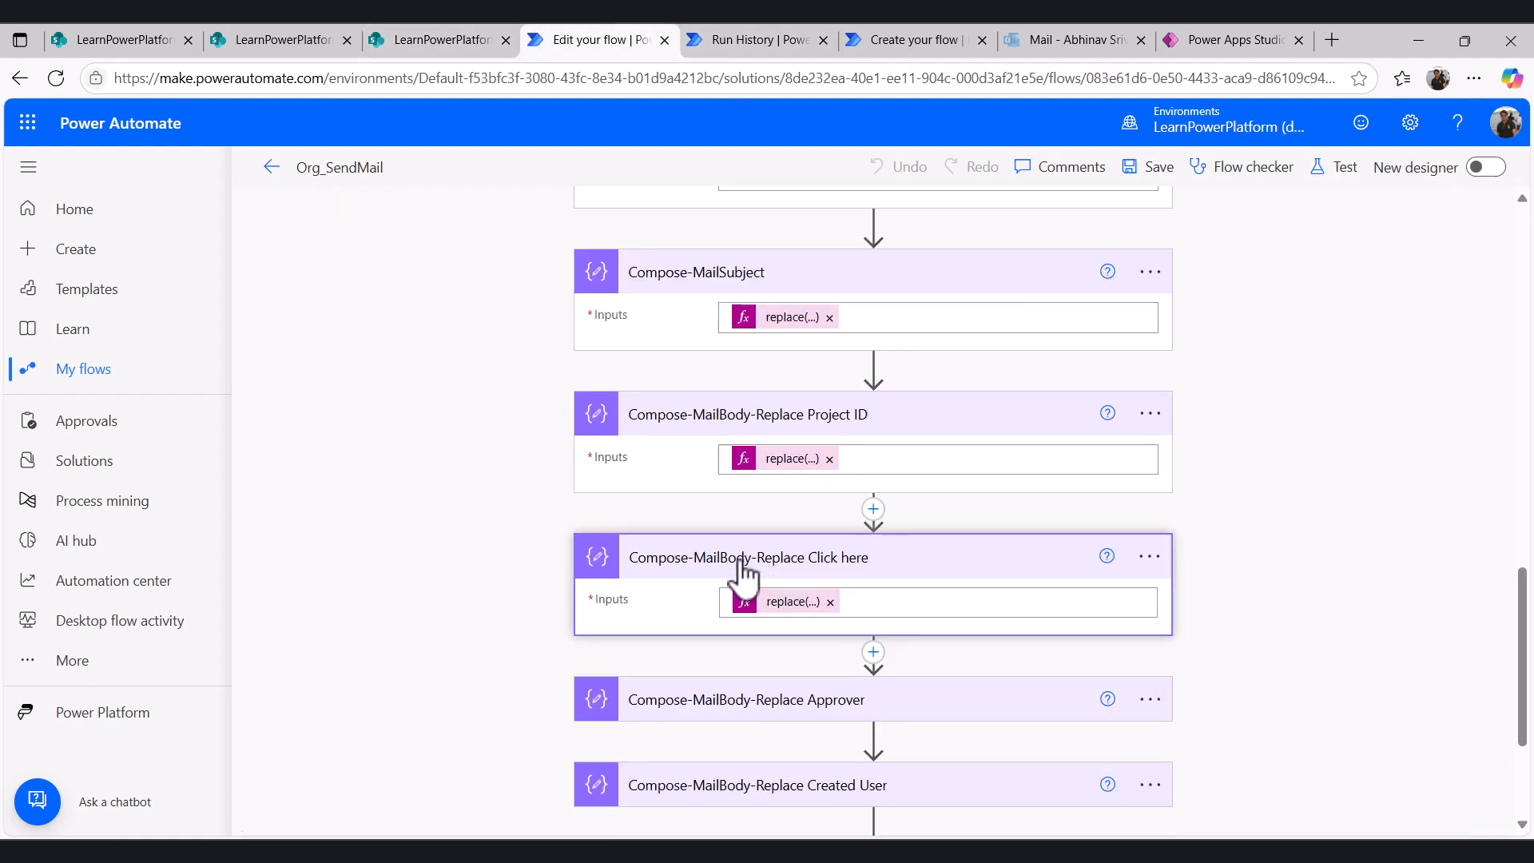
{"action": "left_click", "coordinate": [795, 602]}
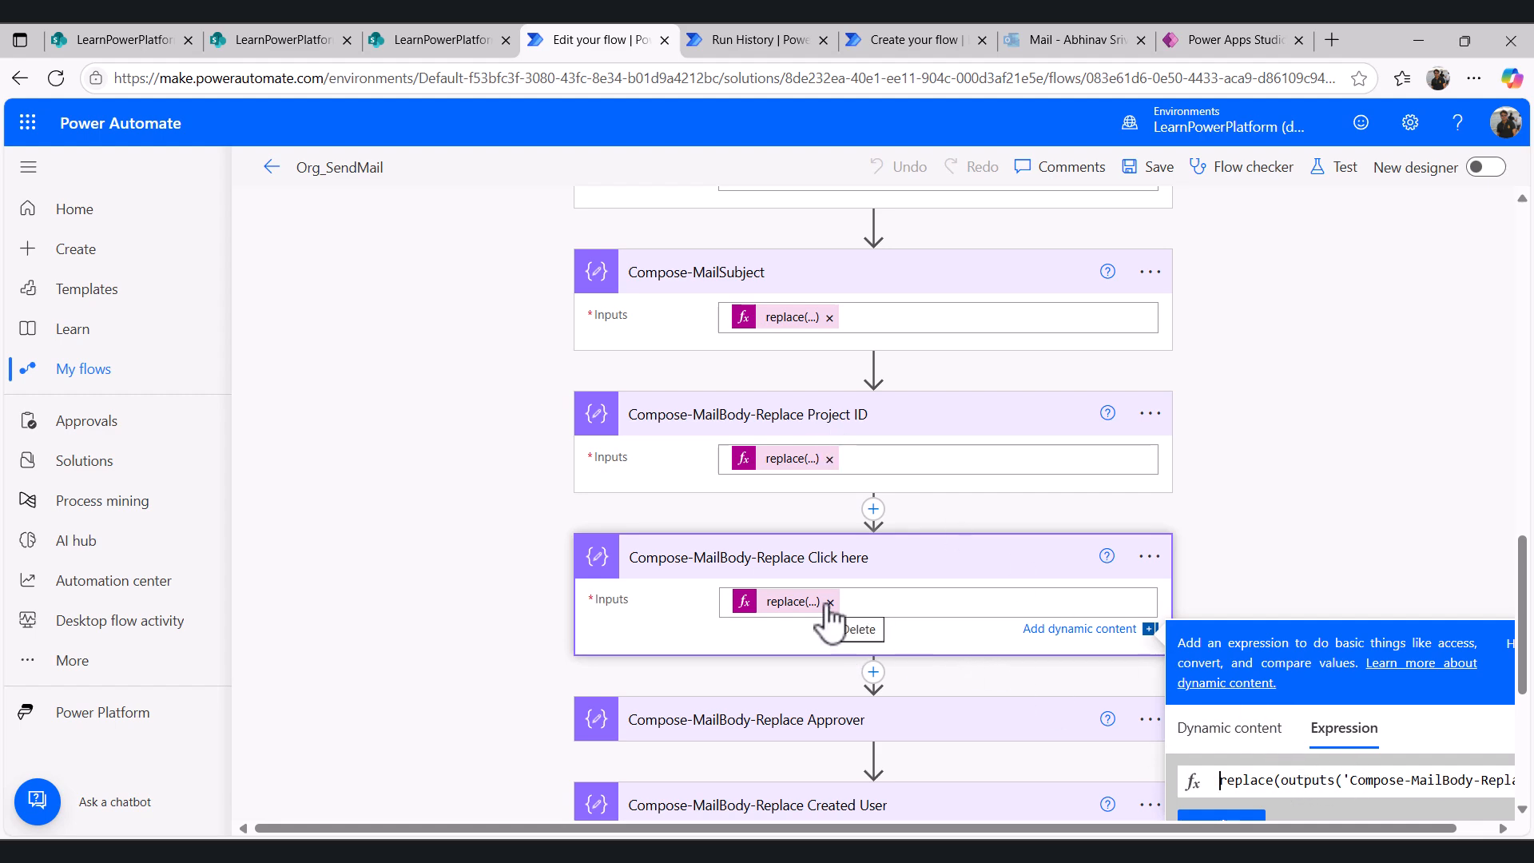
{"action": "left_click", "coordinate": [419, 29]}
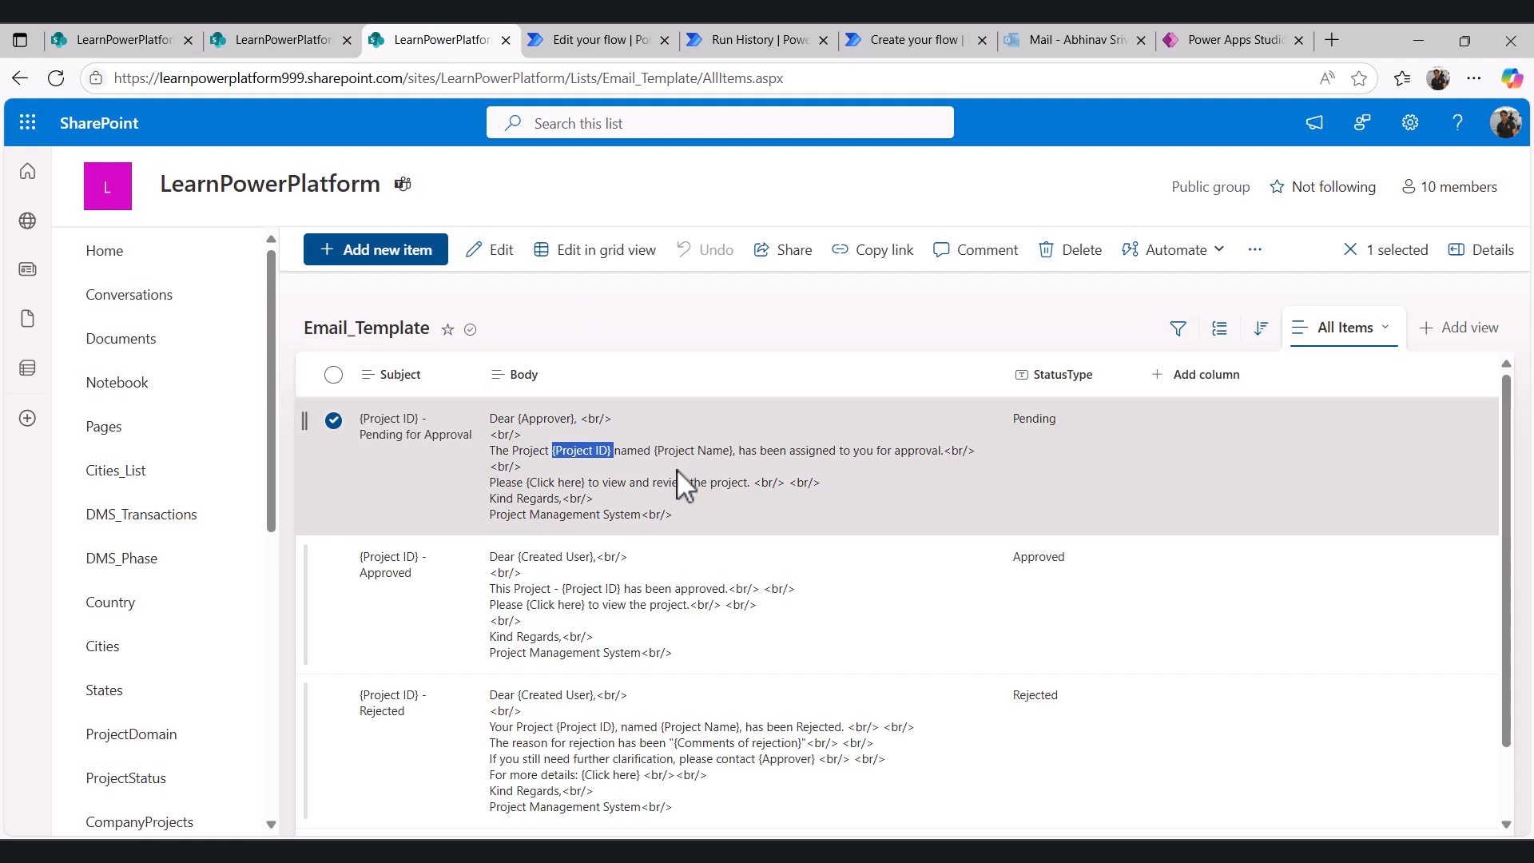
{"action": "left_click", "coordinate": [525, 488]}
{"action": "left_click_drag", "start_coordinate": [525, 485], "coordinate": [590, 486]}
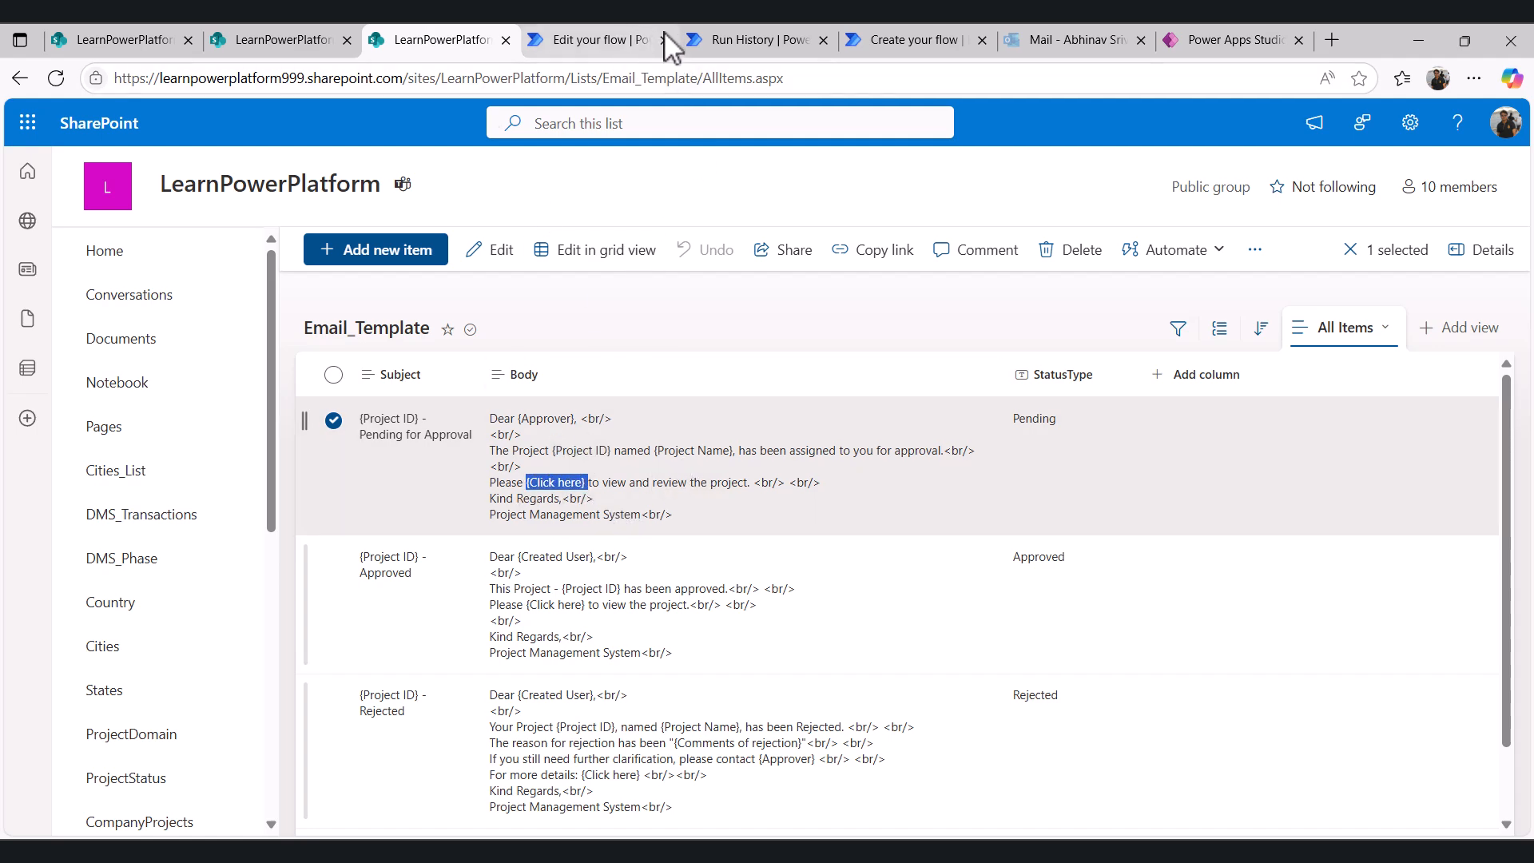
- Review the URL compose action and read through the Compose-MailBody-Replace Click here replace expression
{"action": "left_click", "coordinate": [616, 28]}
{"action": "scroll", "coordinate": [729, 383], "scroll_direction": "up", "scroll_amount": 6}
{"action": "scroll", "coordinate": [728, 383], "scroll_direction": "up", "scroll_amount": 2}
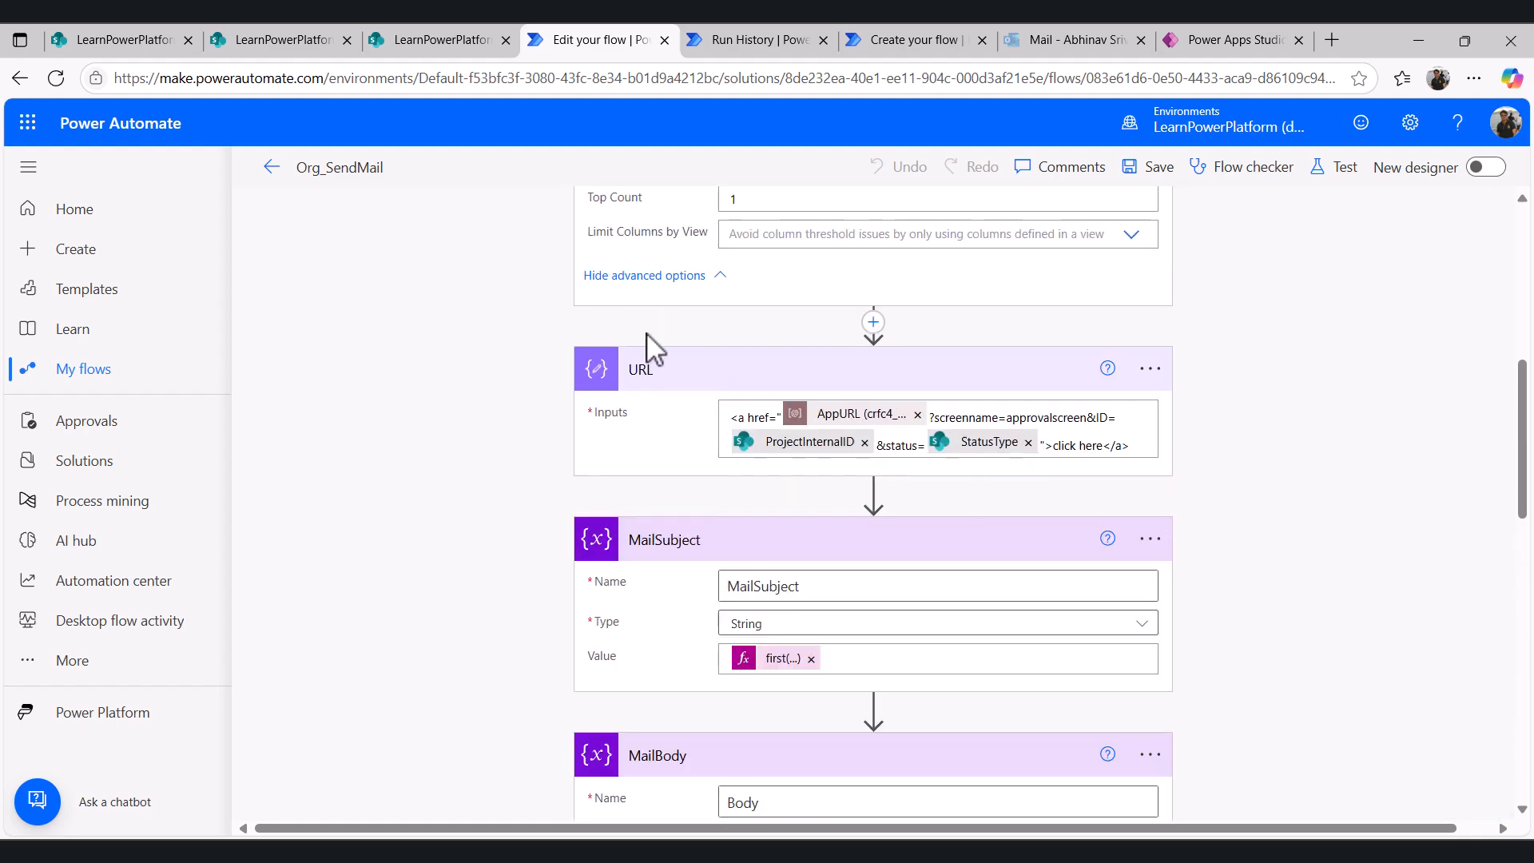
{"action": "scroll", "coordinate": [760, 503], "scroll_direction": "down", "scroll_amount": 6}
{"action": "scroll", "coordinate": [760, 503], "scroll_direction": "down", "scroll_amount": 3}
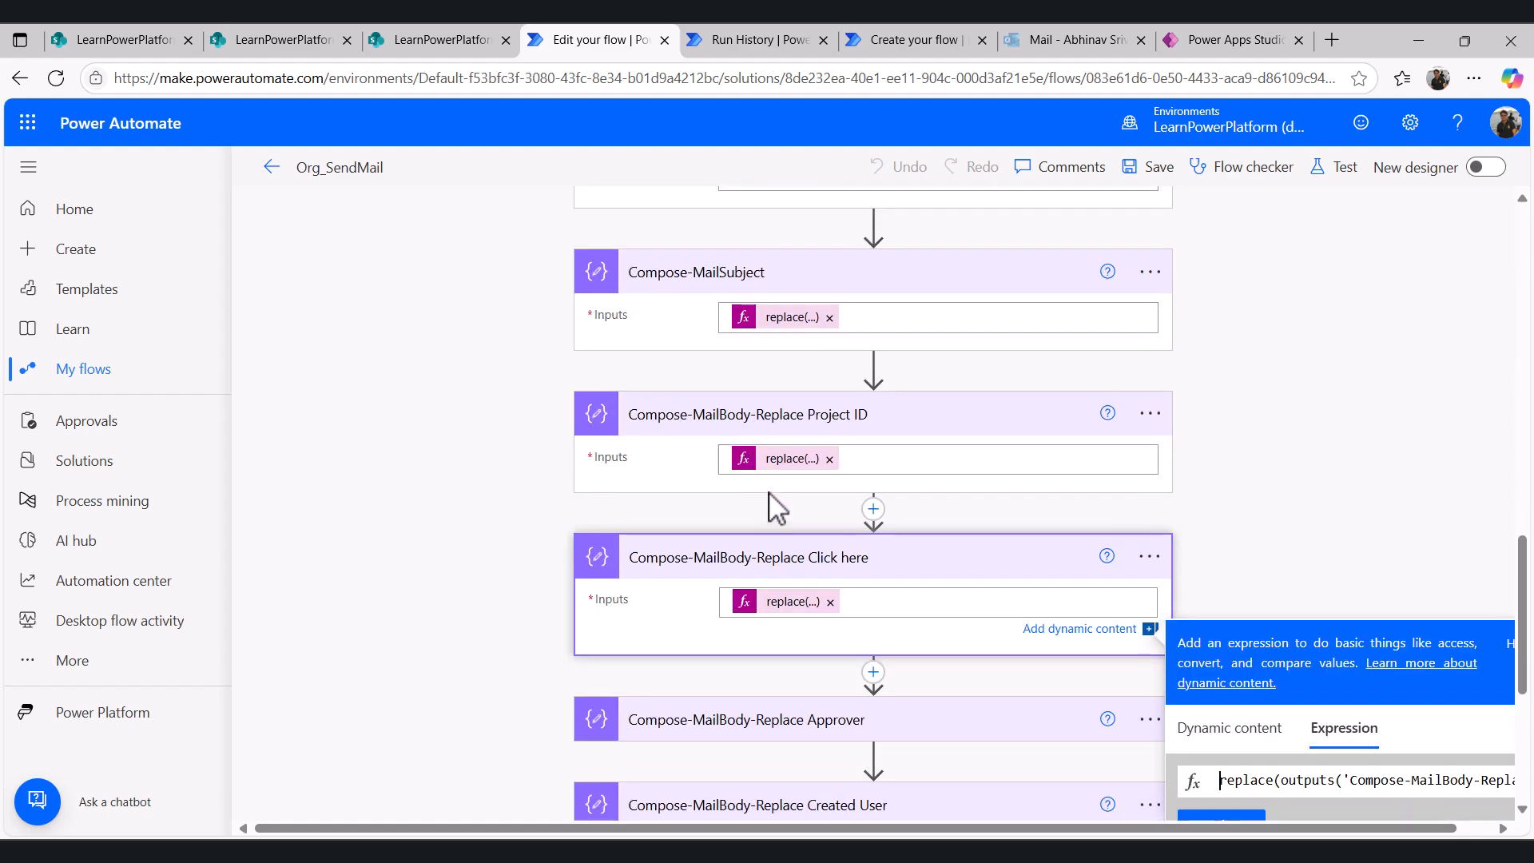
{"action": "left_click", "coordinate": [1317, 688]}
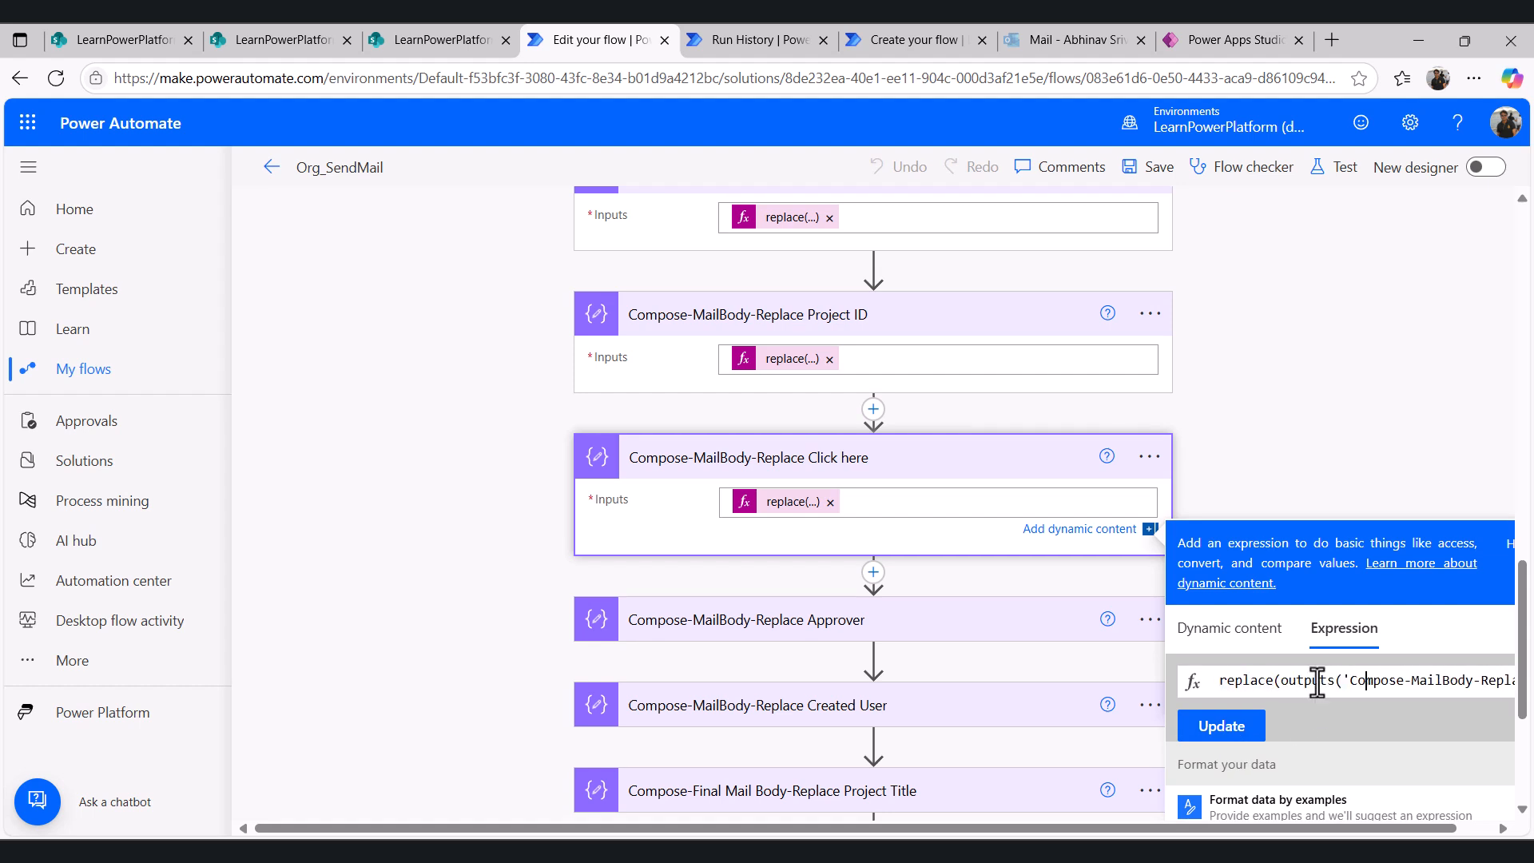
{"action": "key", "text": "Right"}
{"action": "key", "text": "Right"}
{"action": "key", "text": "Right"}
{"action": "key", "text": "Right"}
{"action": "key", "text": "Right"}
{"action": "key", "text": "Right"}
{"action": "key", "text": "Right"}
{"action": "key", "text": "Right"}
{"action": "key", "text": "Right"}
{"action": "key", "text": "Right"}
{"action": "key", "text": "Right"}
{"action": "key", "text": "Right"}
{"action": "key", "text": "Right"}
{"action": "key", "text": "Right"}
{"action": "key", "text": "Right"}
{"action": "key", "text": "Right"}
{"action": "key", "text": "Right"}
{"action": "key", "text": "Right"}
{"action": "key", "text": "Right"}
{"action": "key", "text": "Right"}
{"action": "key", "text": "Right"}
{"action": "key", "text": "Right"}
{"action": "key", "text": "Right"}
{"action": "key", "text": "Right"}
{"action": "key", "text": "Right"}
{"action": "key", "text": "Right"}
{"action": "key", "text": "Right"}
{"action": "key", "text": "Right"}
{"action": "key", "text": "Right"}
{"action": "key", "text": "Right"}
{"action": "key", "text": "Right"}
{"action": "key", "text": "Right"}
{"action": "key", "text": "Right"}
{"action": "key", "text": "Right"}
{"action": "key", "text": "Right"}
{"action": "key", "text": "Right"}
{"action": "key", "text": "Right"}
{"action": "key", "text": "Right"}
{"action": "key", "text": "Right"}
{"action": "key", "text": "Right"}
{"action": "key", "text": "Right"}
{"action": "key", "text": "Right"}
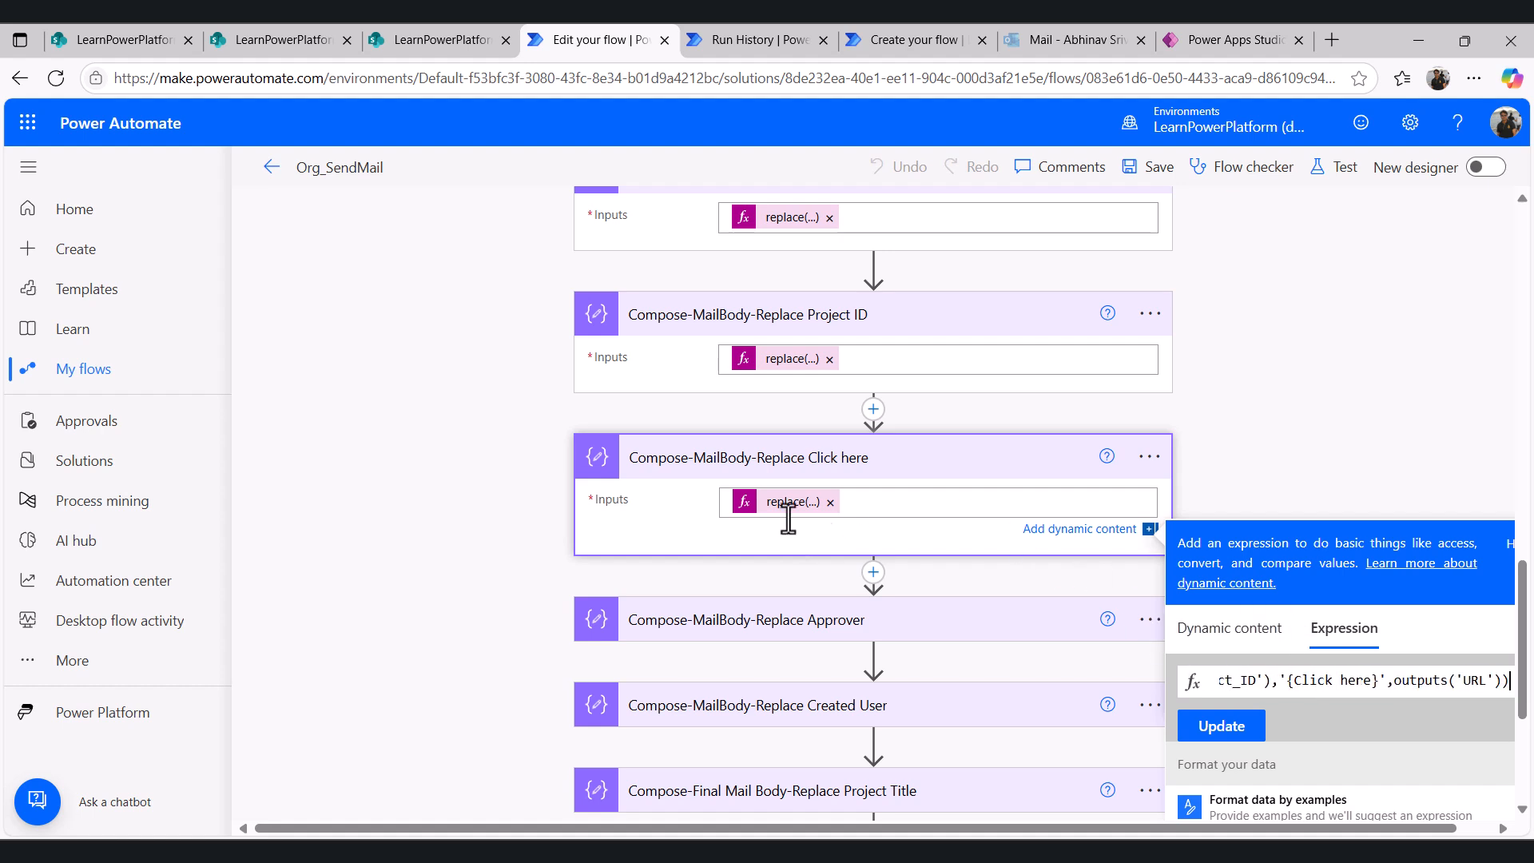
- Inspect the Compose-MailBody-Replace Click here inputs in the run history, scrolling through the inserted link
{"action": "left_click", "coordinate": [749, 32]}
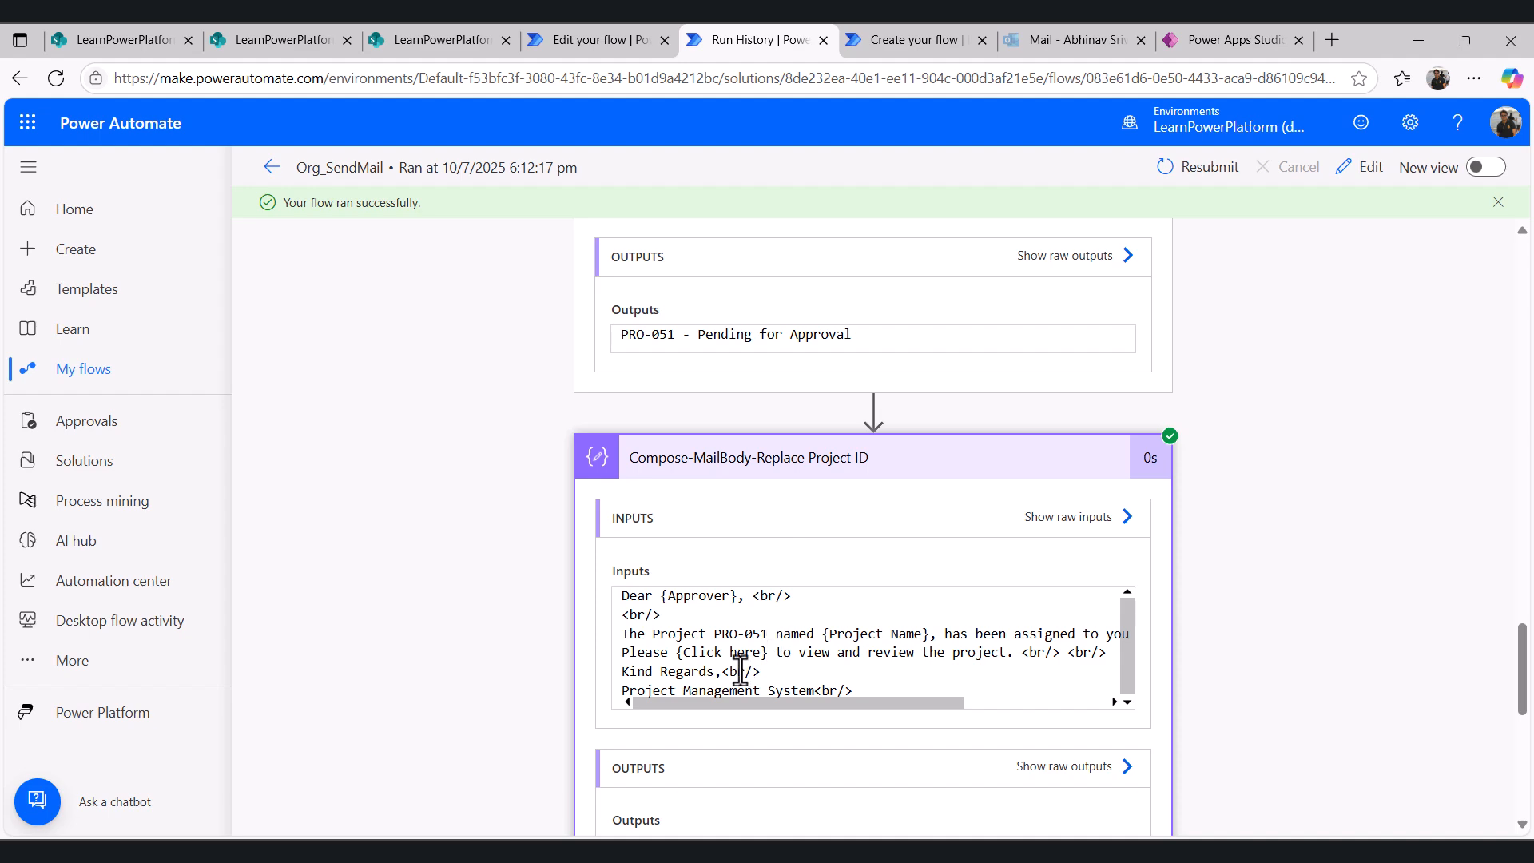
{"action": "scroll", "coordinate": [791, 582], "scroll_direction": "down", "scroll_amount": 8}
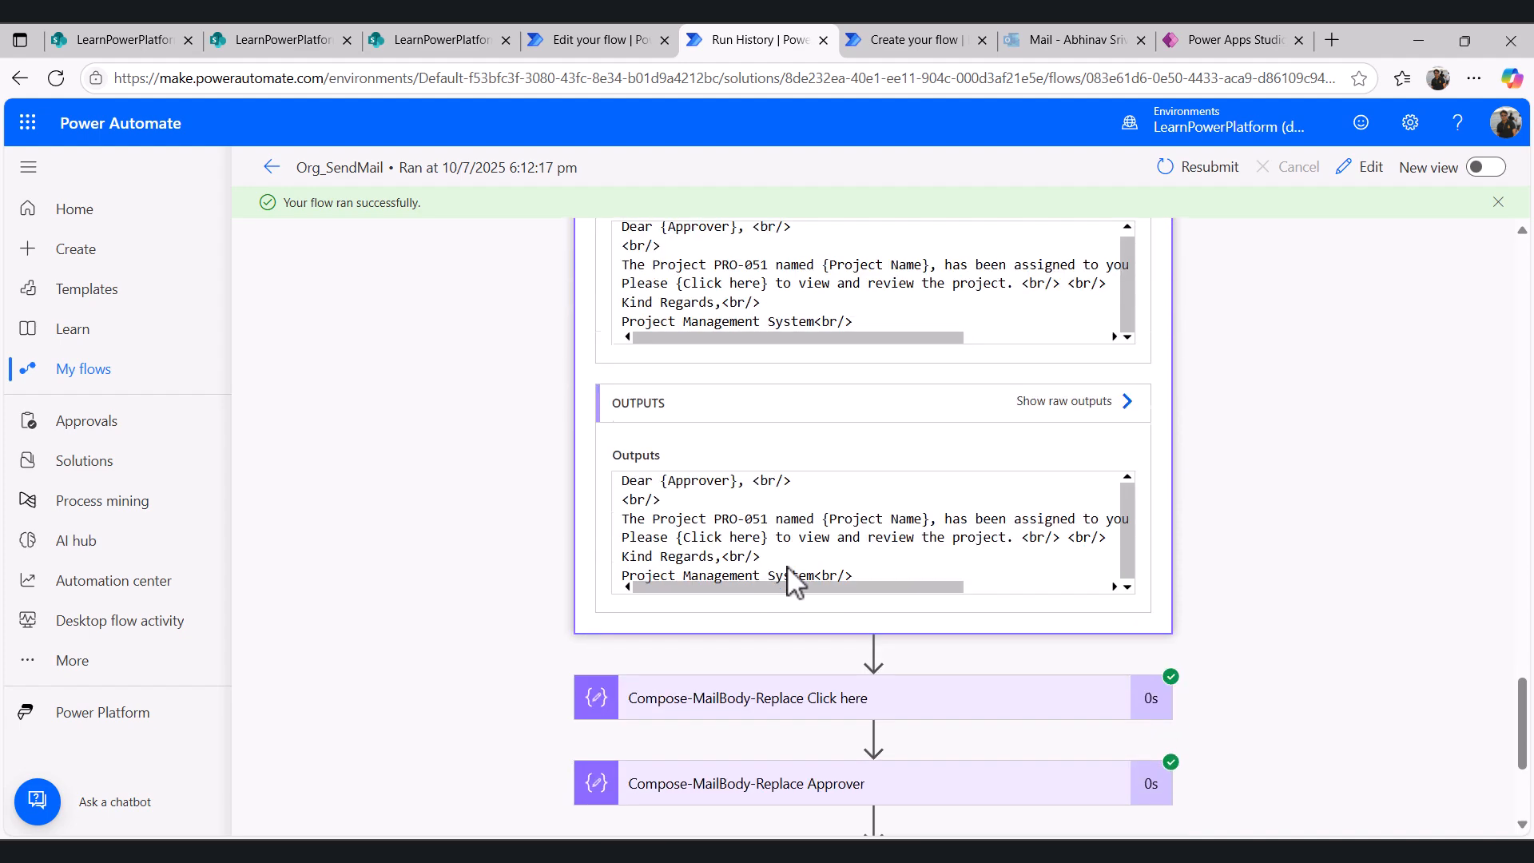
{"action": "left_click", "coordinate": [784, 422]}
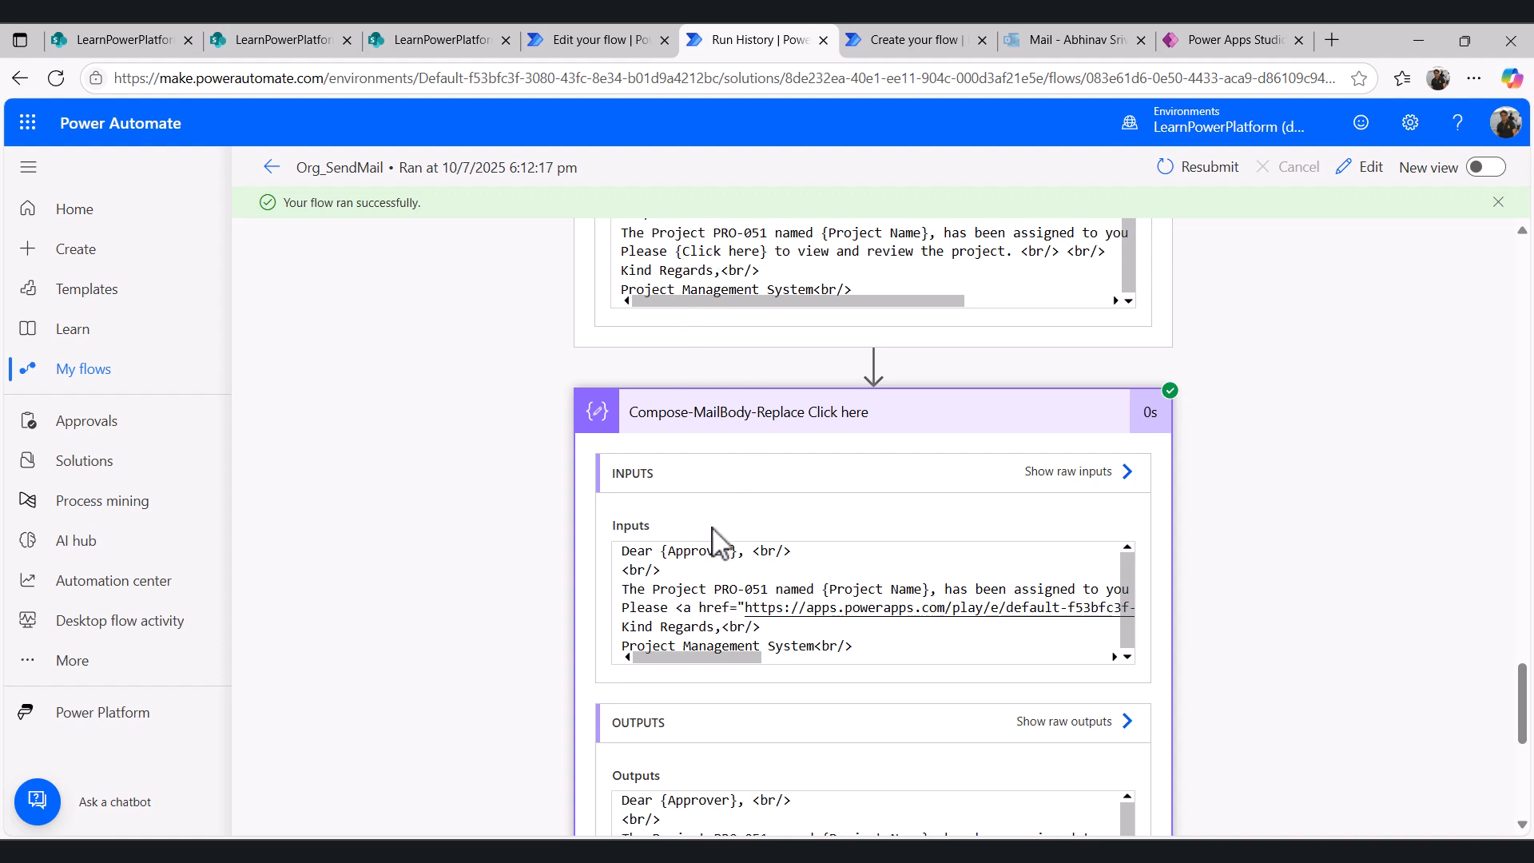
{"action": "left_click_drag", "start_coordinate": [679, 609], "coordinate": [1140, 618]}
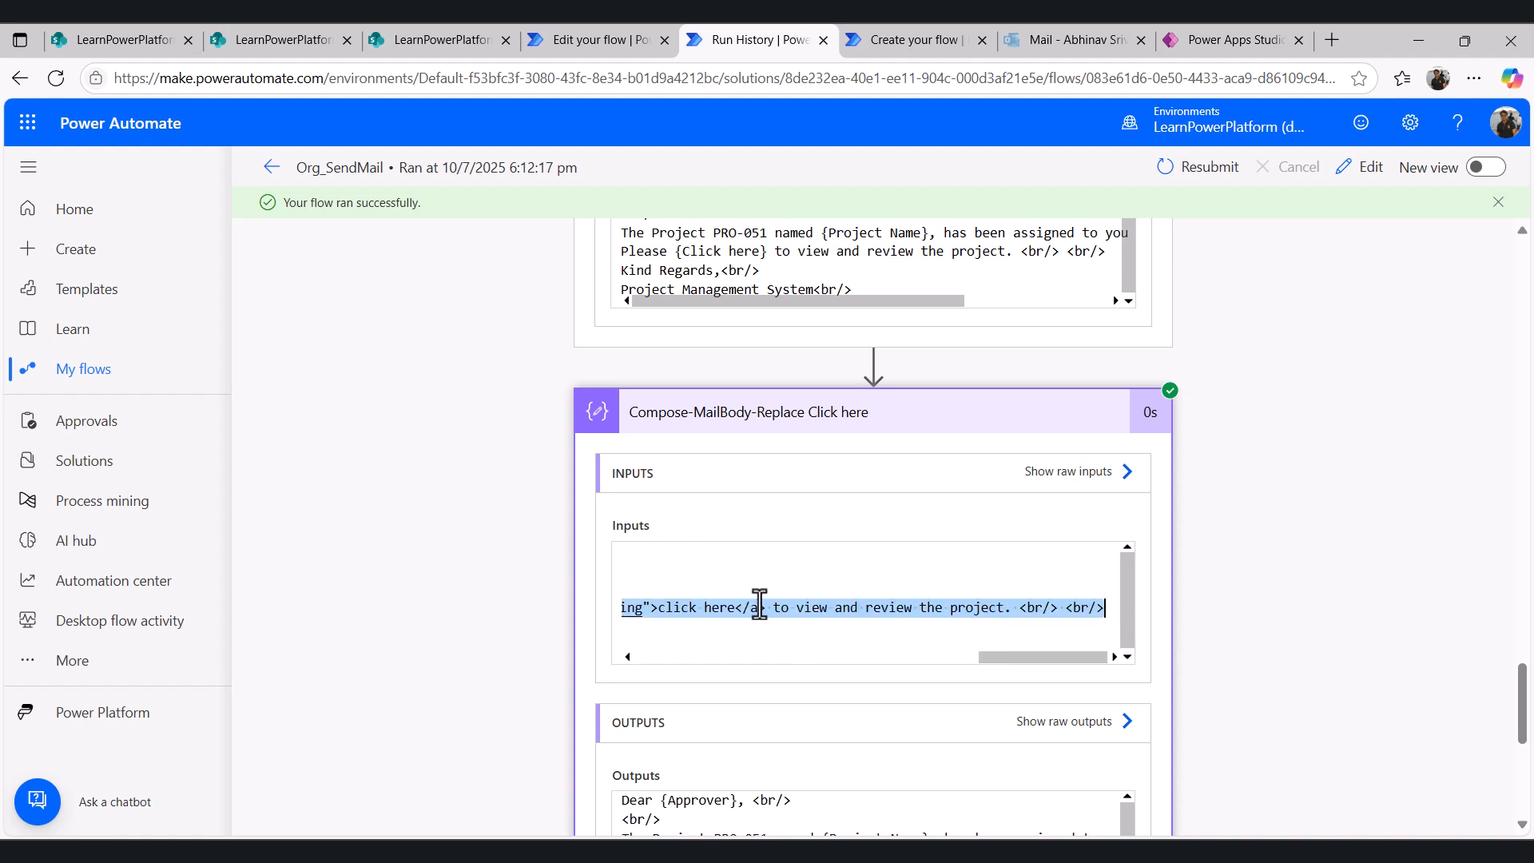
{"action": "left_click_drag", "start_coordinate": [989, 658], "coordinate": [919, 658]}
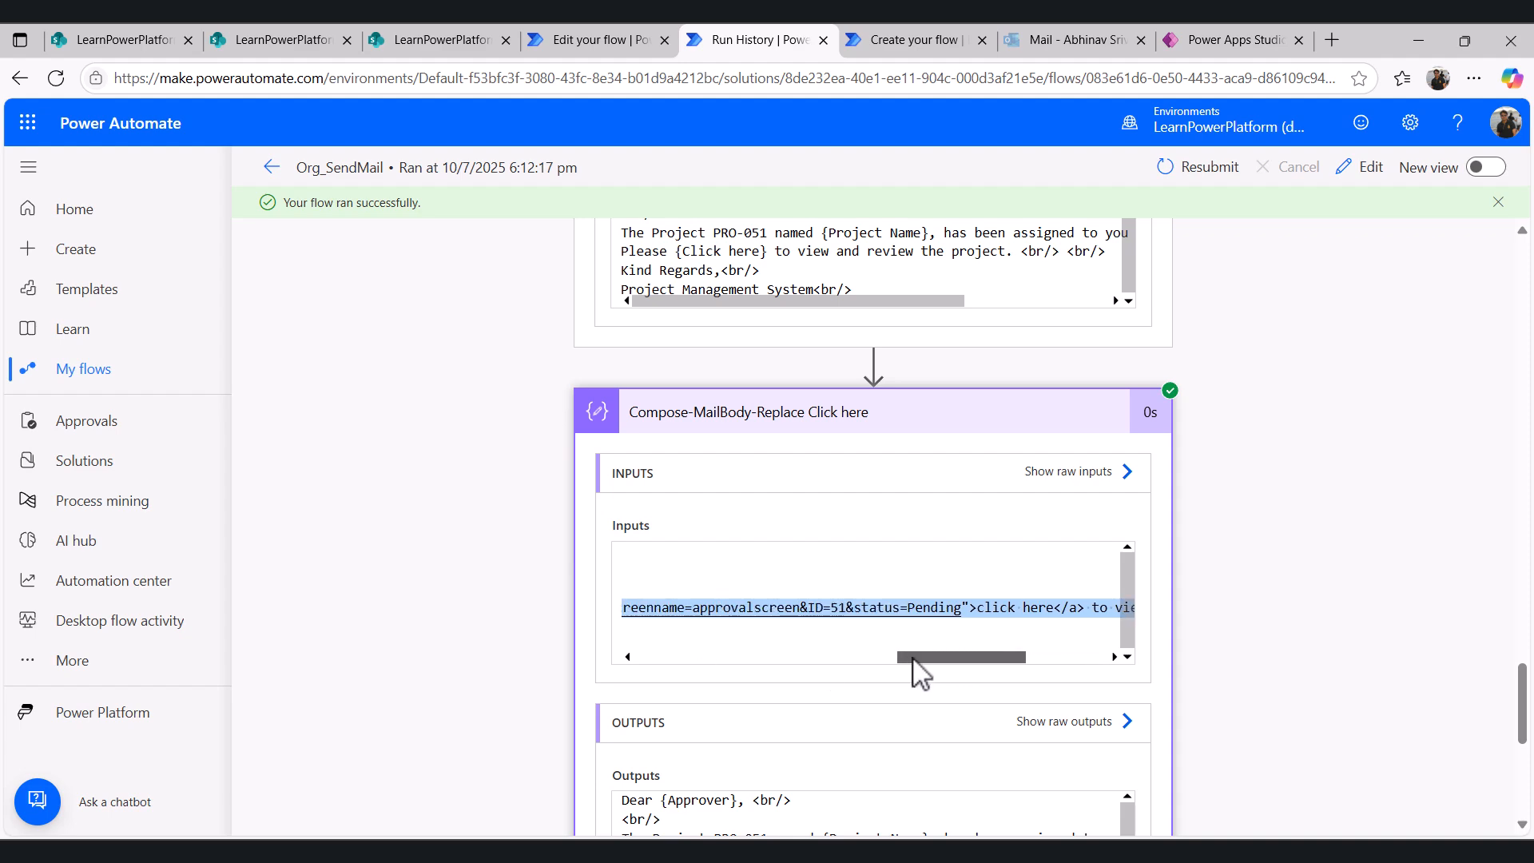
- Expand the Compose-MailBody-Replace Approver action and locate the {Approver} placeholder in the pending template item
{"action": "left_click", "coordinate": [632, 40]}
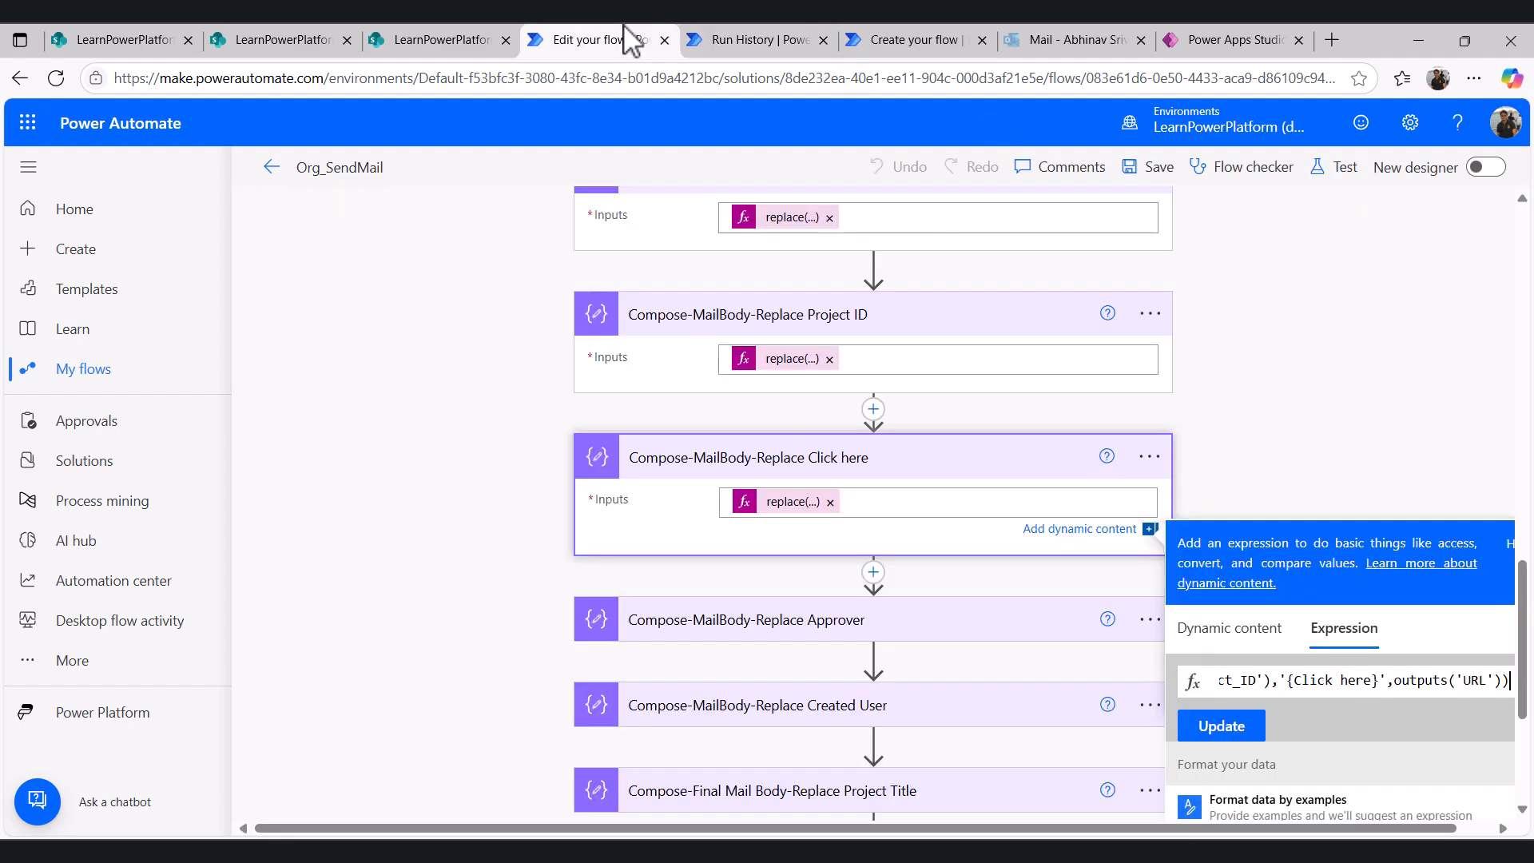
{"action": "scroll", "coordinate": [903, 501], "scroll_direction": "down", "scroll_amount": 3}
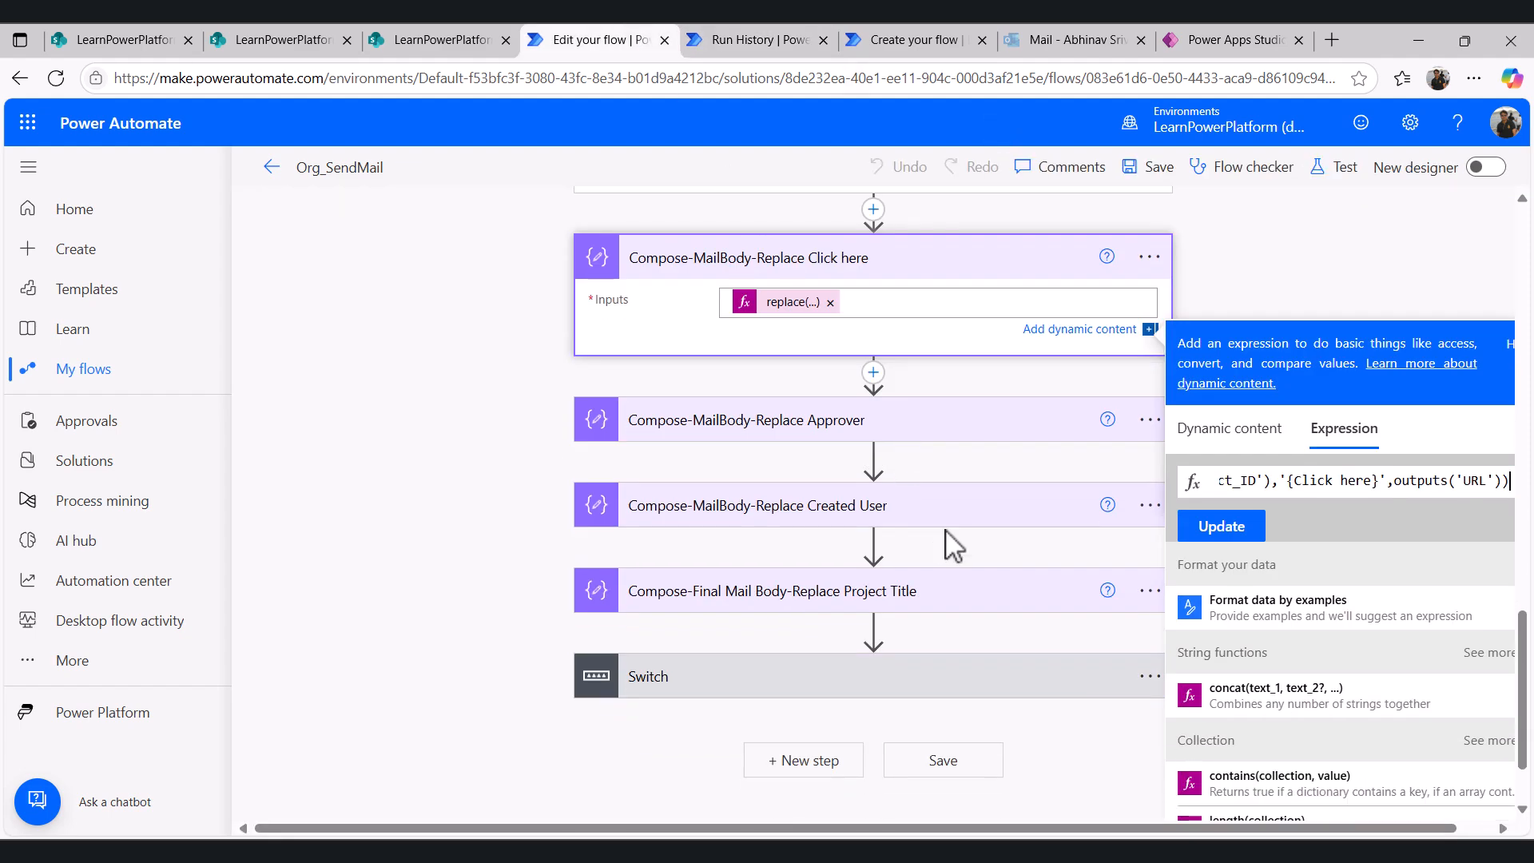
{"action": "left_click", "coordinate": [814, 431]}
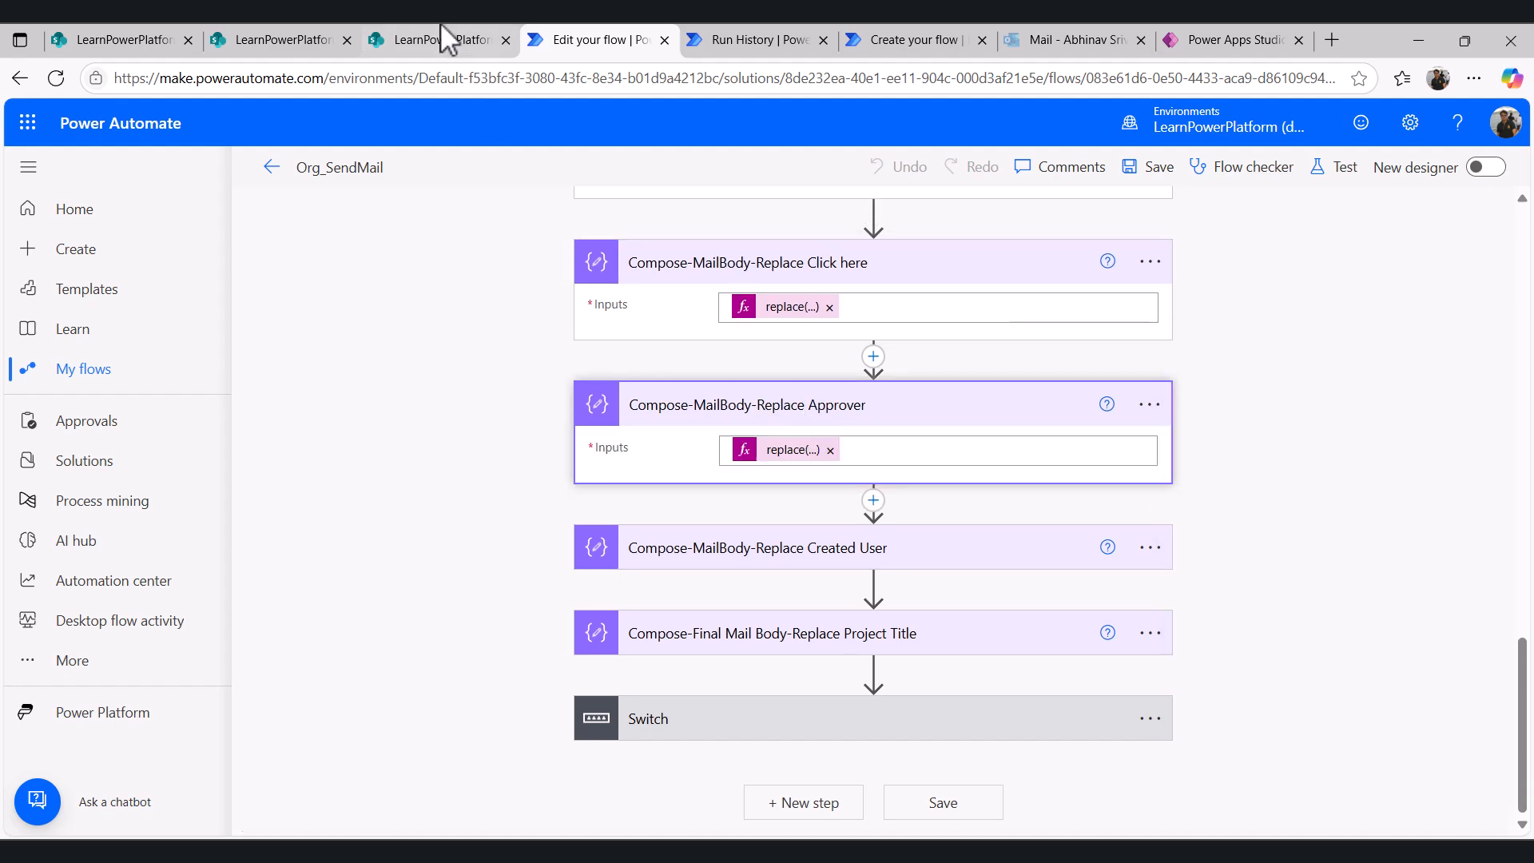
{"action": "left_click", "coordinate": [423, 40]}
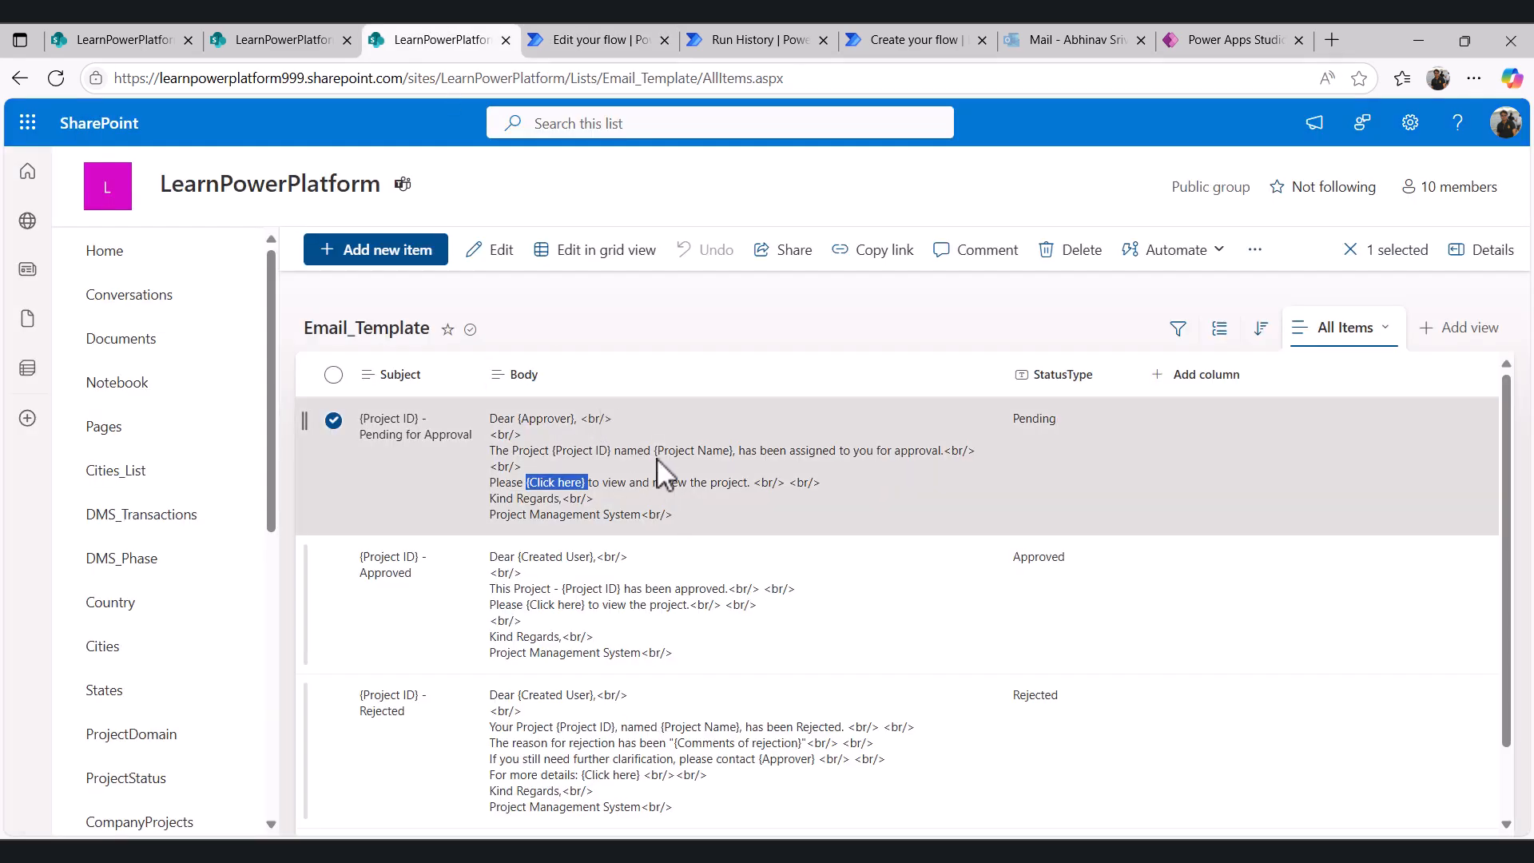
{"action": "double_click", "coordinate": [548, 417]}
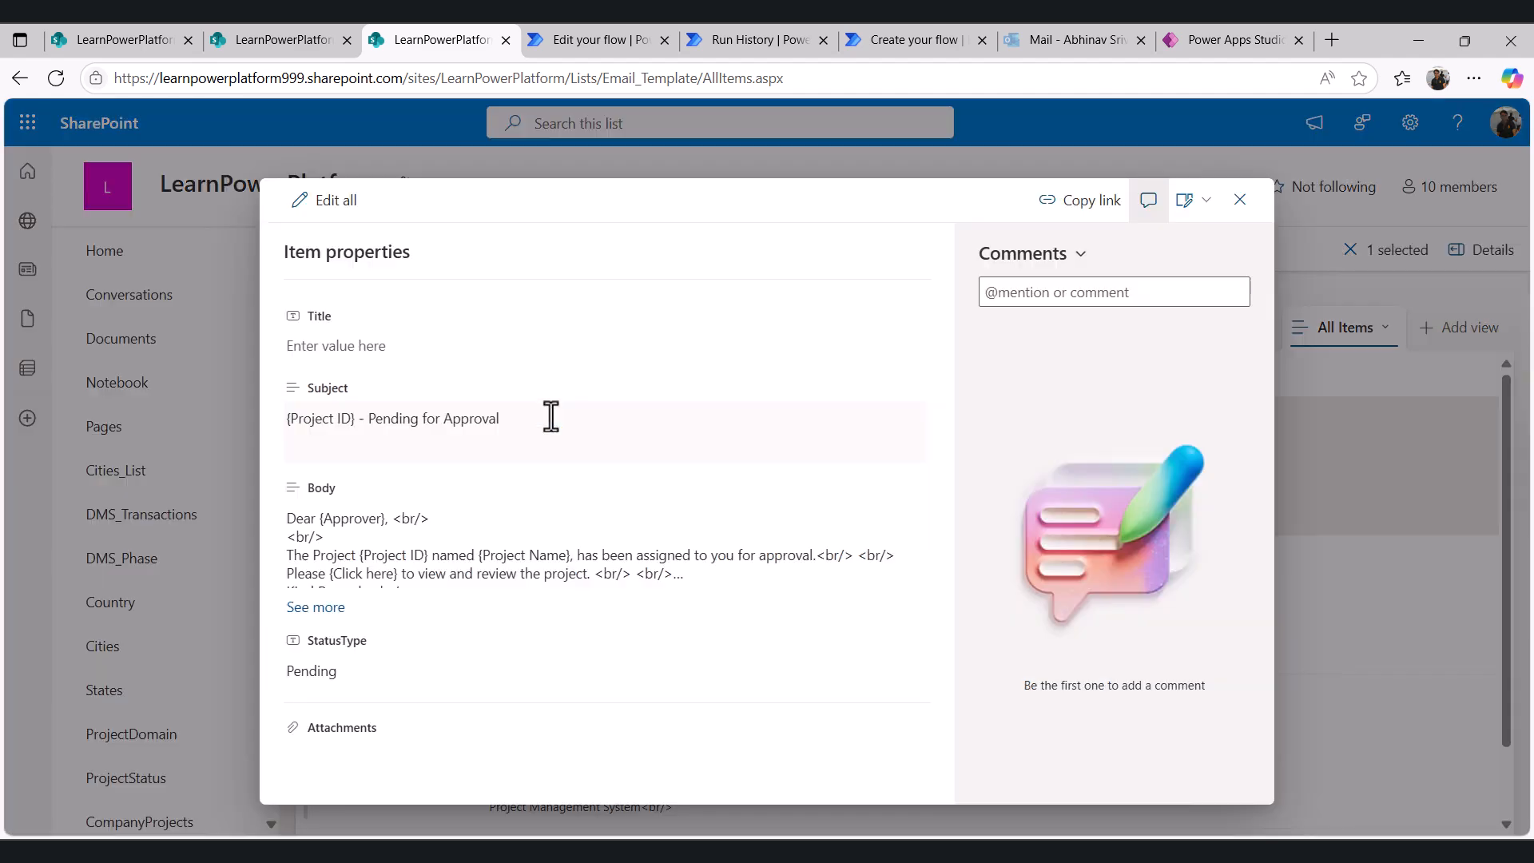
{"action": "left_click", "coordinate": [1241, 204]}
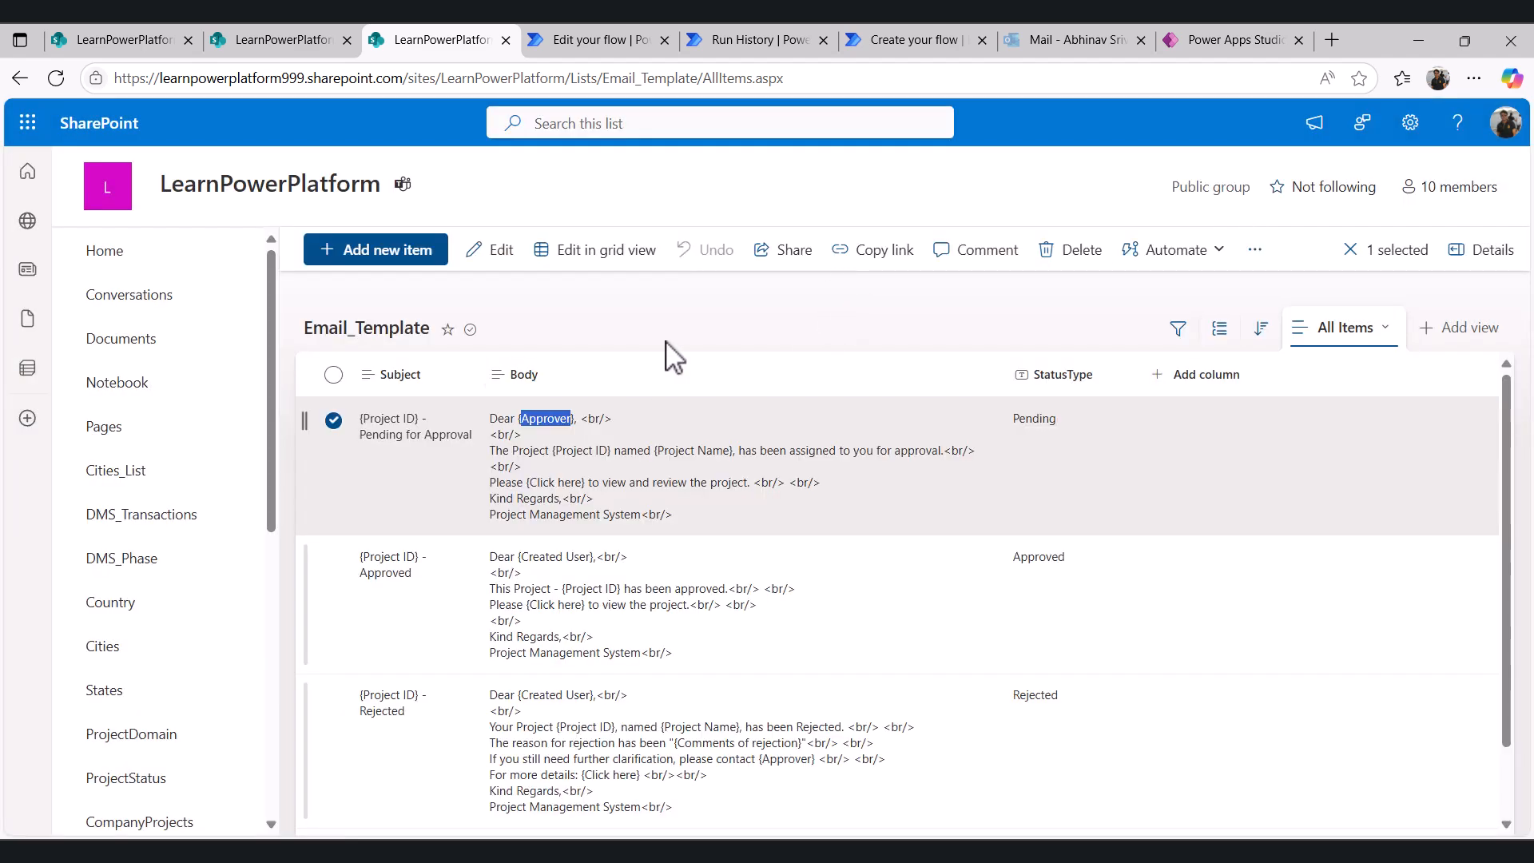
- Read through the Approver replace expression and compare it with the Approver column in Email_Transaction
{"action": "left_click", "coordinate": [615, 40]}
{"action": "left_click", "coordinate": [787, 450]}
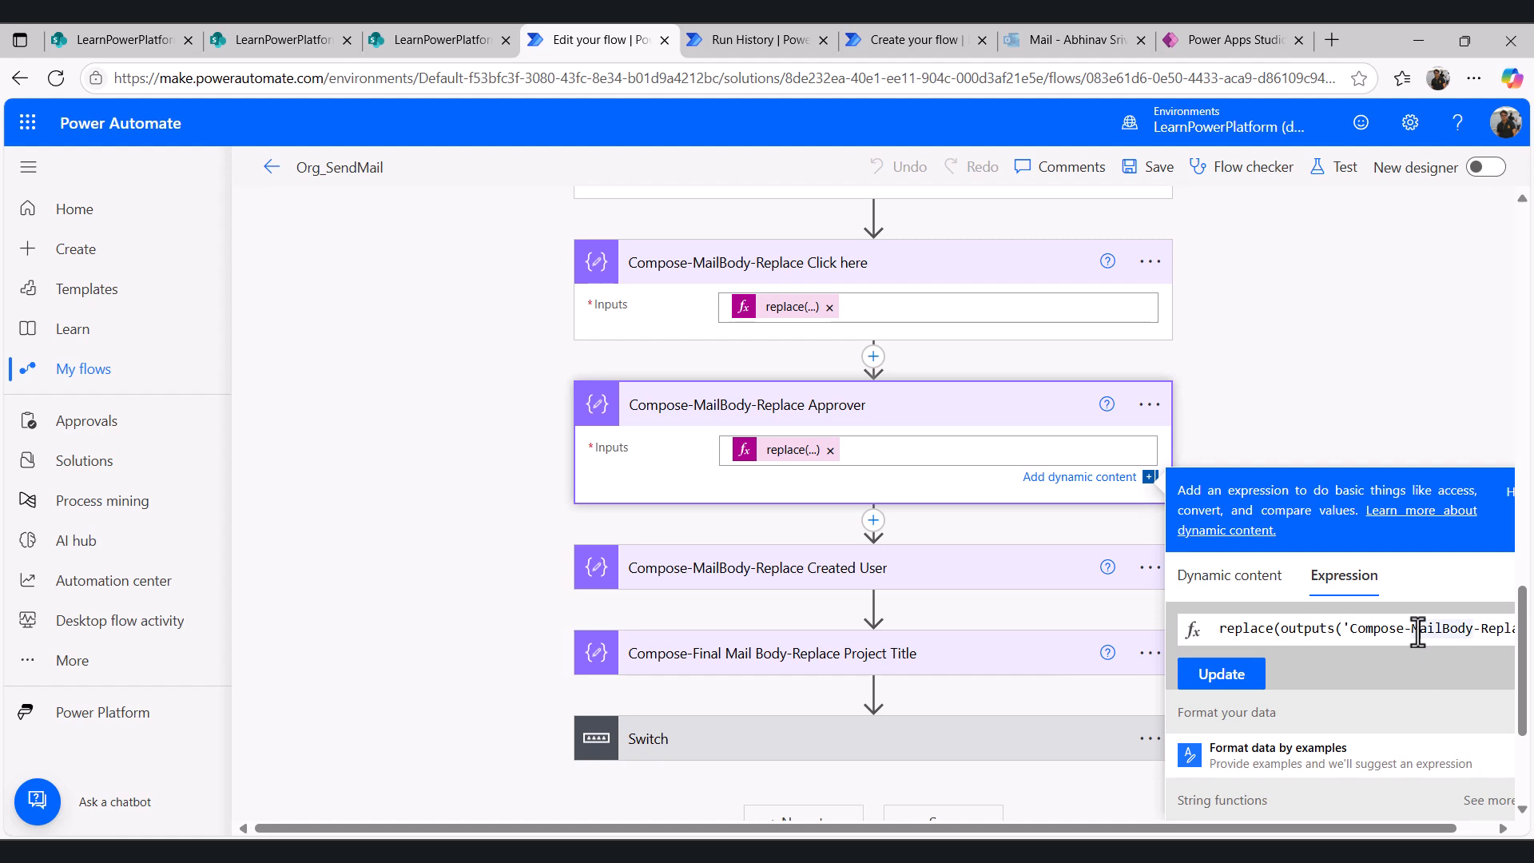
{"action": "key", "text": "Right"}
{"action": "key", "text": "Right"}
{"action": "key", "text": "Right"}
{"action": "key", "text": "Right"}
{"action": "key", "text": "Right"}
{"action": "key", "text": "Right"}
{"action": "key", "text": "Right"}
{"action": "key", "text": "Right"}
{"action": "key", "text": "Right"}
{"action": "key", "text": "Right"}
{"action": "key", "text": "Right"}
{"action": "key", "text": "Right"}
{"action": "key", "text": "Right"}
{"action": "key", "text": "Right"}
{"action": "key", "text": "Right"}
{"action": "key", "text": "Right"}
{"action": "key", "text": "Right"}
{"action": "key", "text": "Right"}
{"action": "key", "text": "Right"}
{"action": "key", "text": "Right"}
{"action": "key", "text": "Right"}
{"action": "key", "text": "Right"}
{"action": "key", "text": "Right"}
{"action": "key", "text": "Right"}
{"action": "key", "text": "Right"}
{"action": "key", "text": "Right"}
{"action": "key", "text": "Right"}
{"action": "key", "text": "Right"}
{"action": "key", "text": "Right"}
{"action": "key", "text": "Right"}
{"action": "key", "text": "Right"}
{"action": "key", "text": "Right"}
{"action": "key", "text": "Right"}
{"action": "key", "text": "Right"}
{"action": "key", "text": "Right"}
{"action": "key", "text": "Right"}
{"action": "key", "text": "Right"}
{"action": "key", "text": "Right"}
{"action": "key", "text": "Right"}
{"action": "key", "text": "Right"}
{"action": "key", "text": "Right"}
{"action": "key", "text": "Right"}
{"action": "key", "text": "Right"}
{"action": "key", "text": "Right"}
{"action": "key", "text": "Right"}
{"action": "key", "text": "Right"}
{"action": "key", "text": "Right"}
{"action": "key", "text": "Right"}
{"action": "key", "text": "Right"}
{"action": "key", "text": "Right"}
{"action": "key", "text": "Right"}
{"action": "key", "text": "Right"}
{"action": "key", "text": "Right"}
{"action": "key", "text": "Right"}
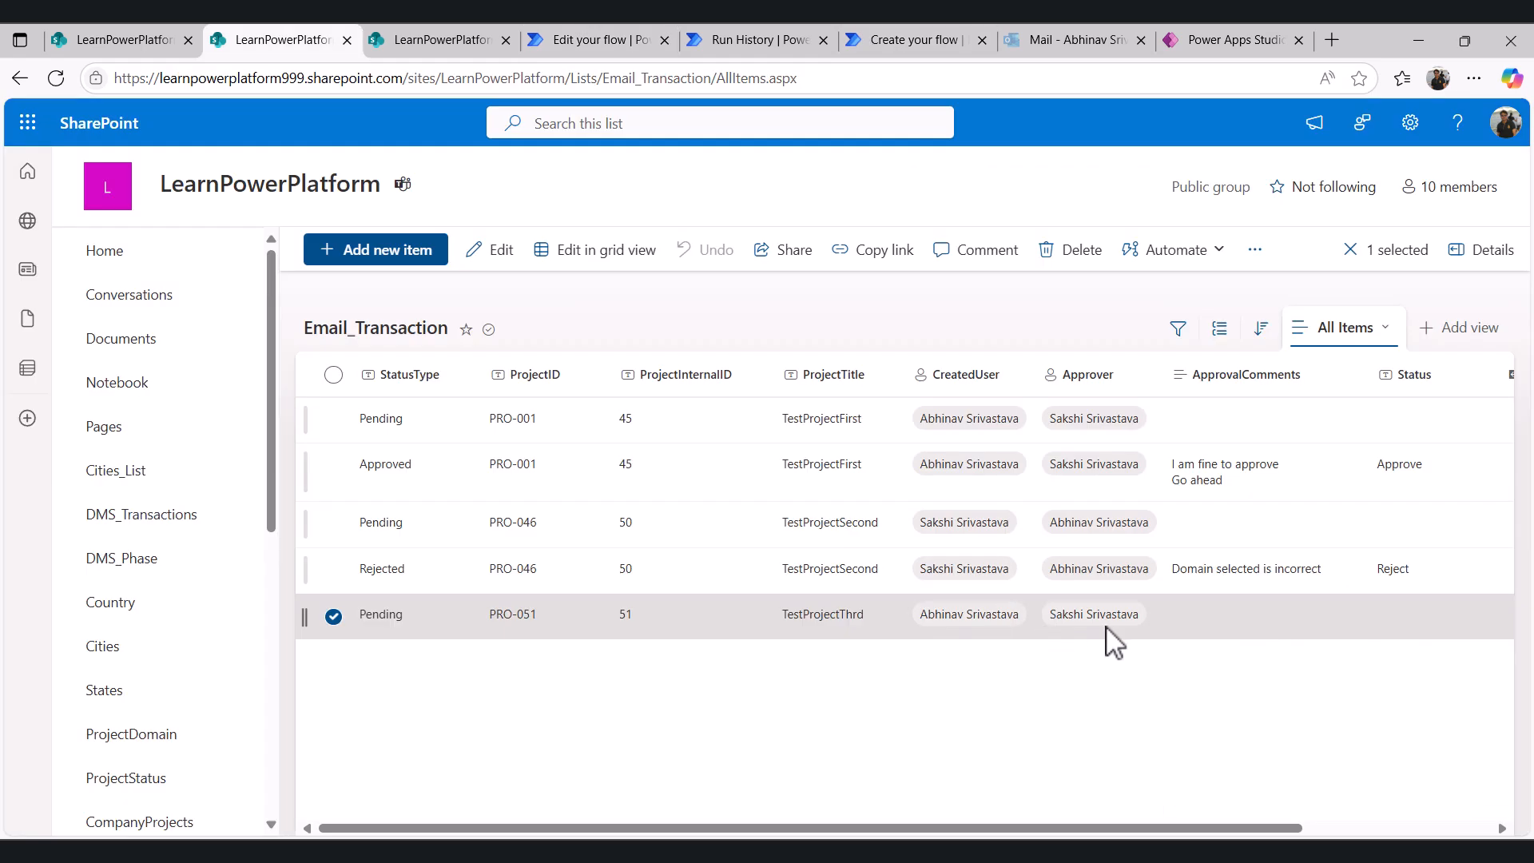
{"action": "left_click", "coordinate": [639, 36]}
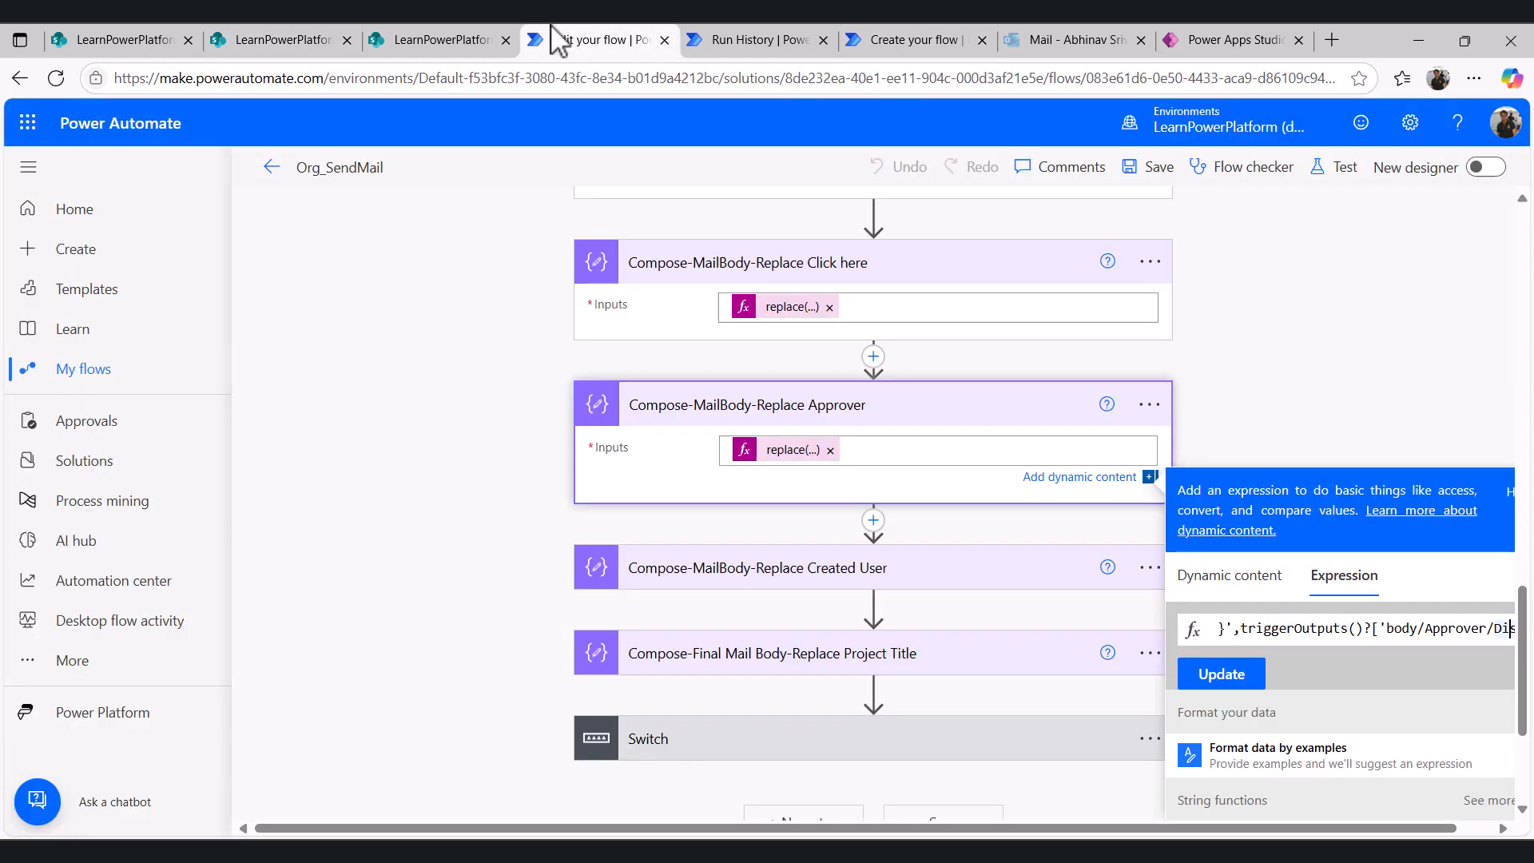
- Inspect the Click here outputs and Approver inputs in the run history, comparing the {Approver} placeholder before and after replacement
{"action": "left_click", "coordinate": [805, 29]}
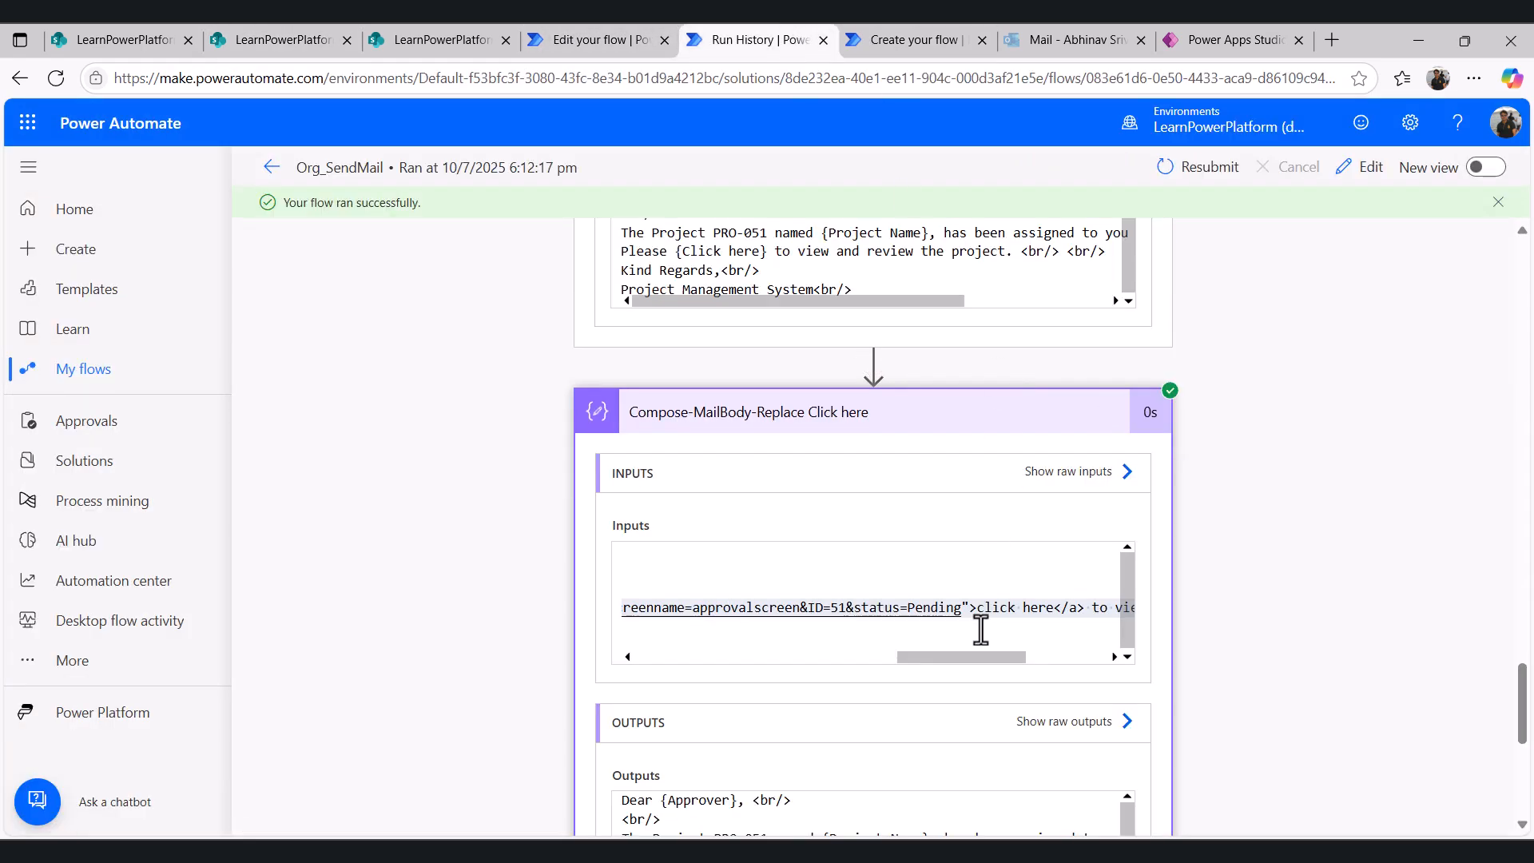
{"action": "scroll", "coordinate": [1215, 559], "scroll_direction": "down", "scroll_amount": 5}
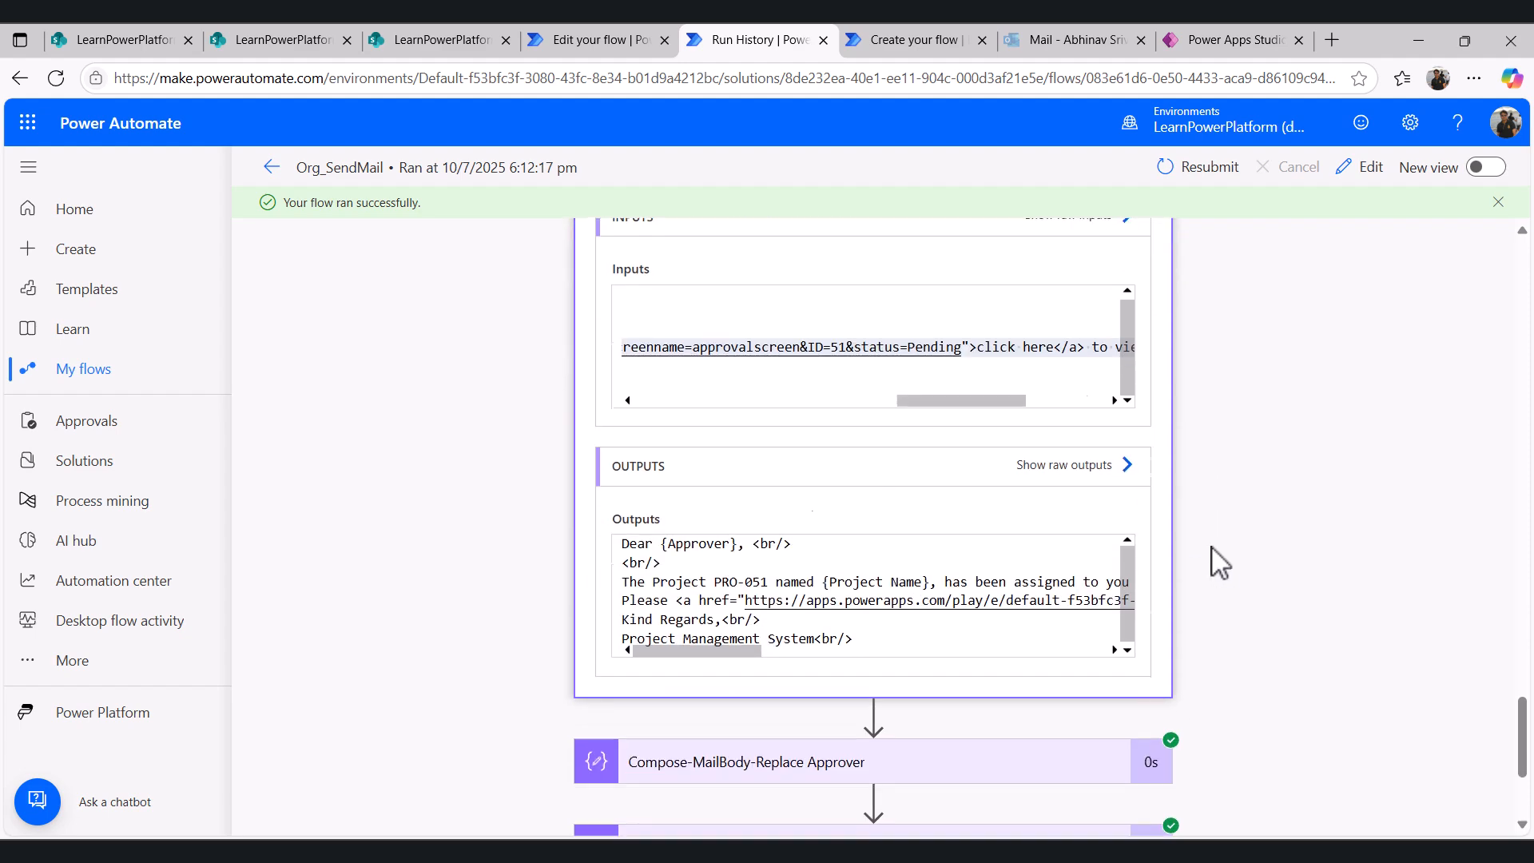
{"action": "left_click", "coordinate": [725, 628]}
{"action": "scroll", "coordinate": [815, 637], "scroll_direction": "down", "scroll_amount": 4}
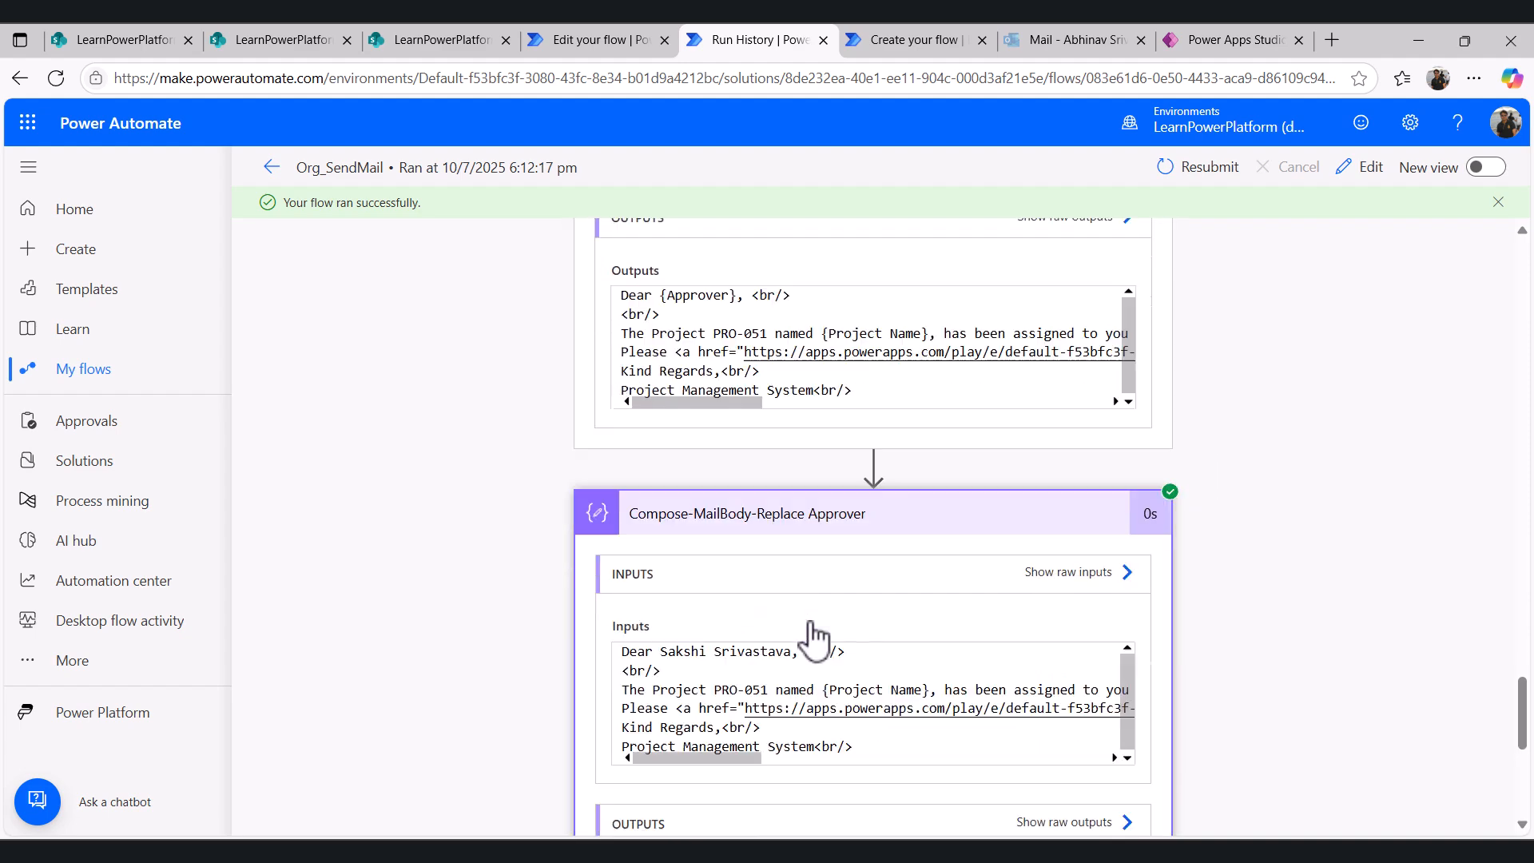
{"action": "left_click_drag", "start_coordinate": [661, 708], "coordinate": [790, 709]}
{"action": "scroll", "coordinate": [663, 512], "scroll_direction": "up", "scroll_amount": 5}
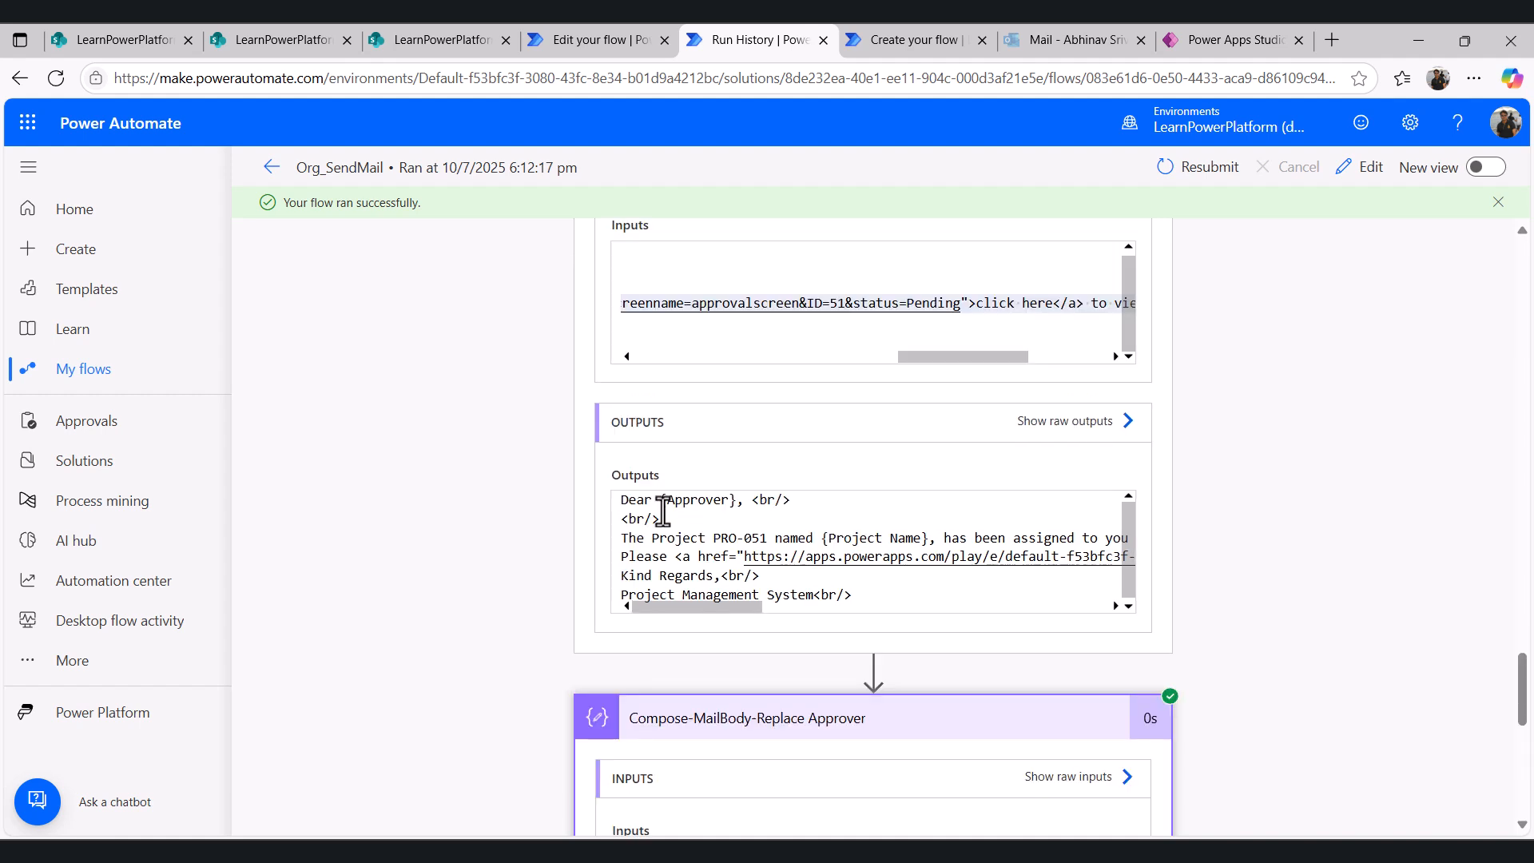
{"action": "left_click_drag", "start_coordinate": [663, 502], "coordinate": [736, 502]}
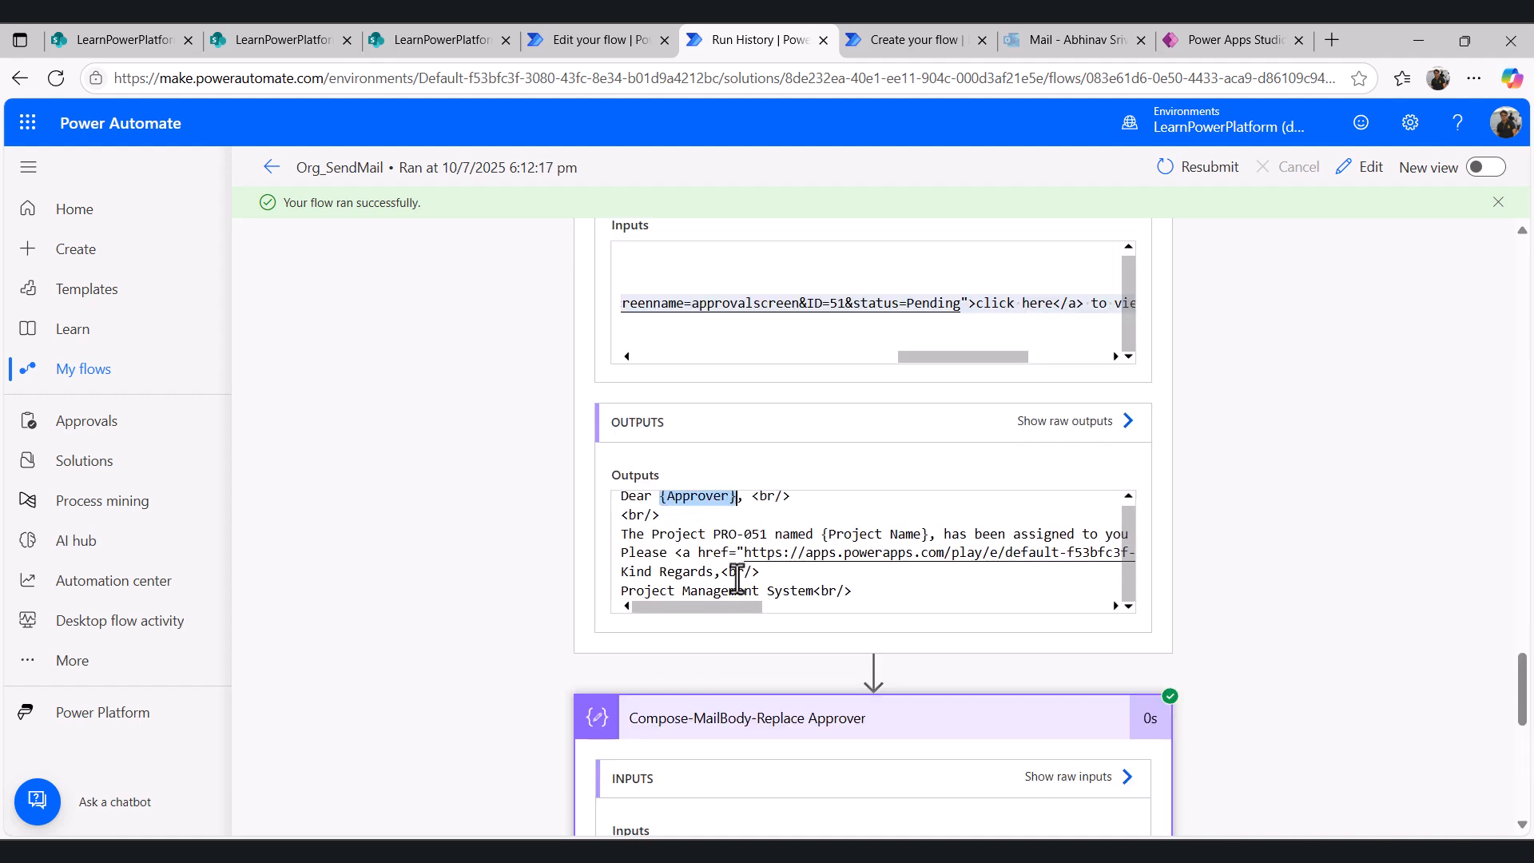
{"action": "scroll", "coordinate": [743, 700], "scroll_direction": "down", "scroll_amount": 1}
{"action": "scroll", "coordinate": [743, 700], "scroll_direction": "down", "scroll_amount": 2}
{"action": "left_click_drag", "start_coordinate": [661, 657], "coordinate": [779, 661]}
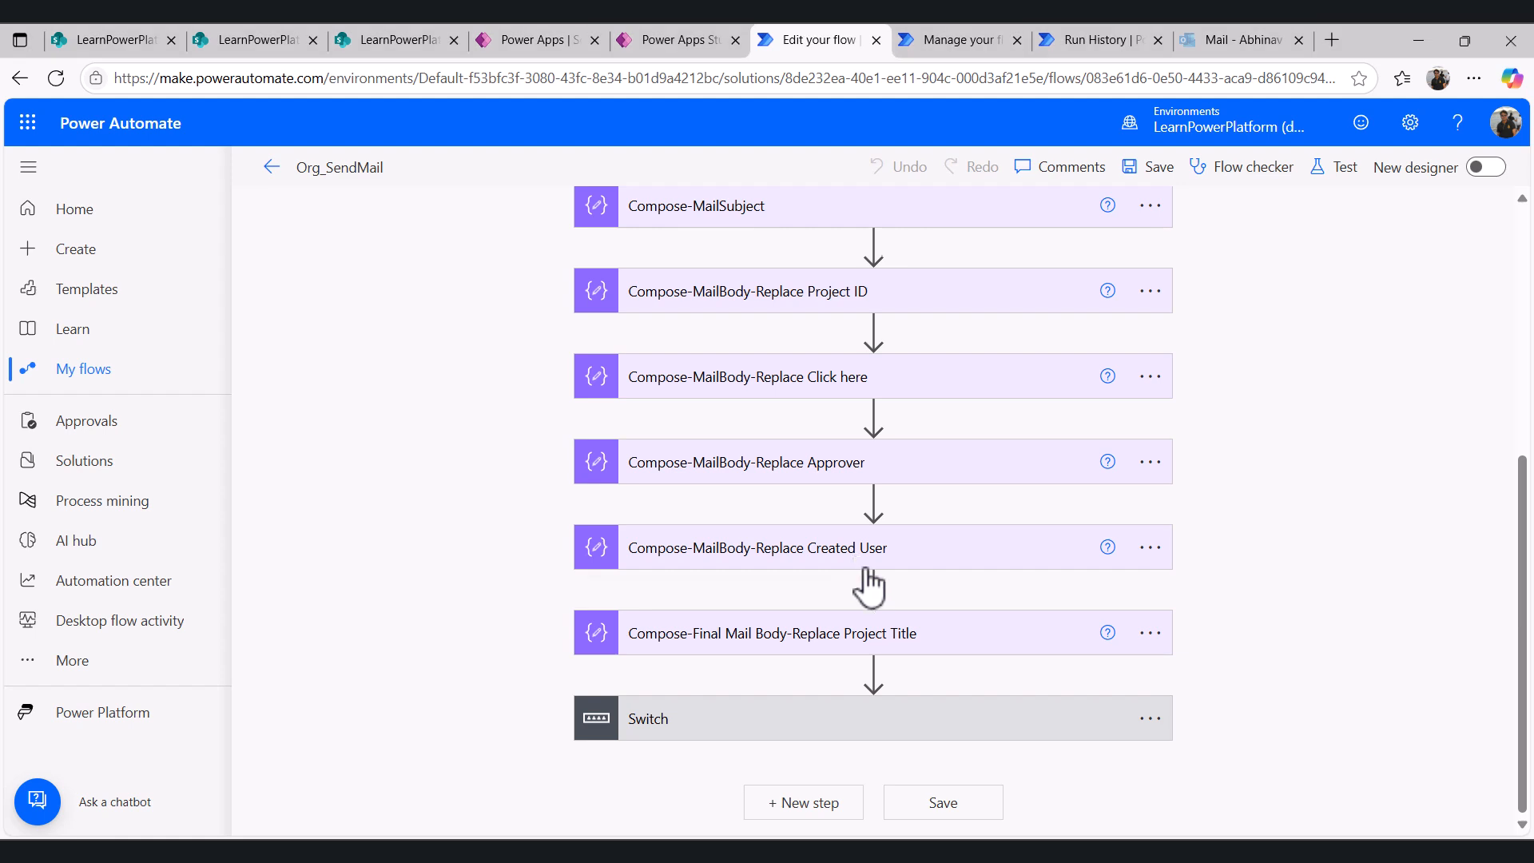
- Expand the Compose-MailBody-Replace Created User action and locate the {Created User} placeholder in the approved email template
{"action": "left_click", "coordinate": [857, 559]}
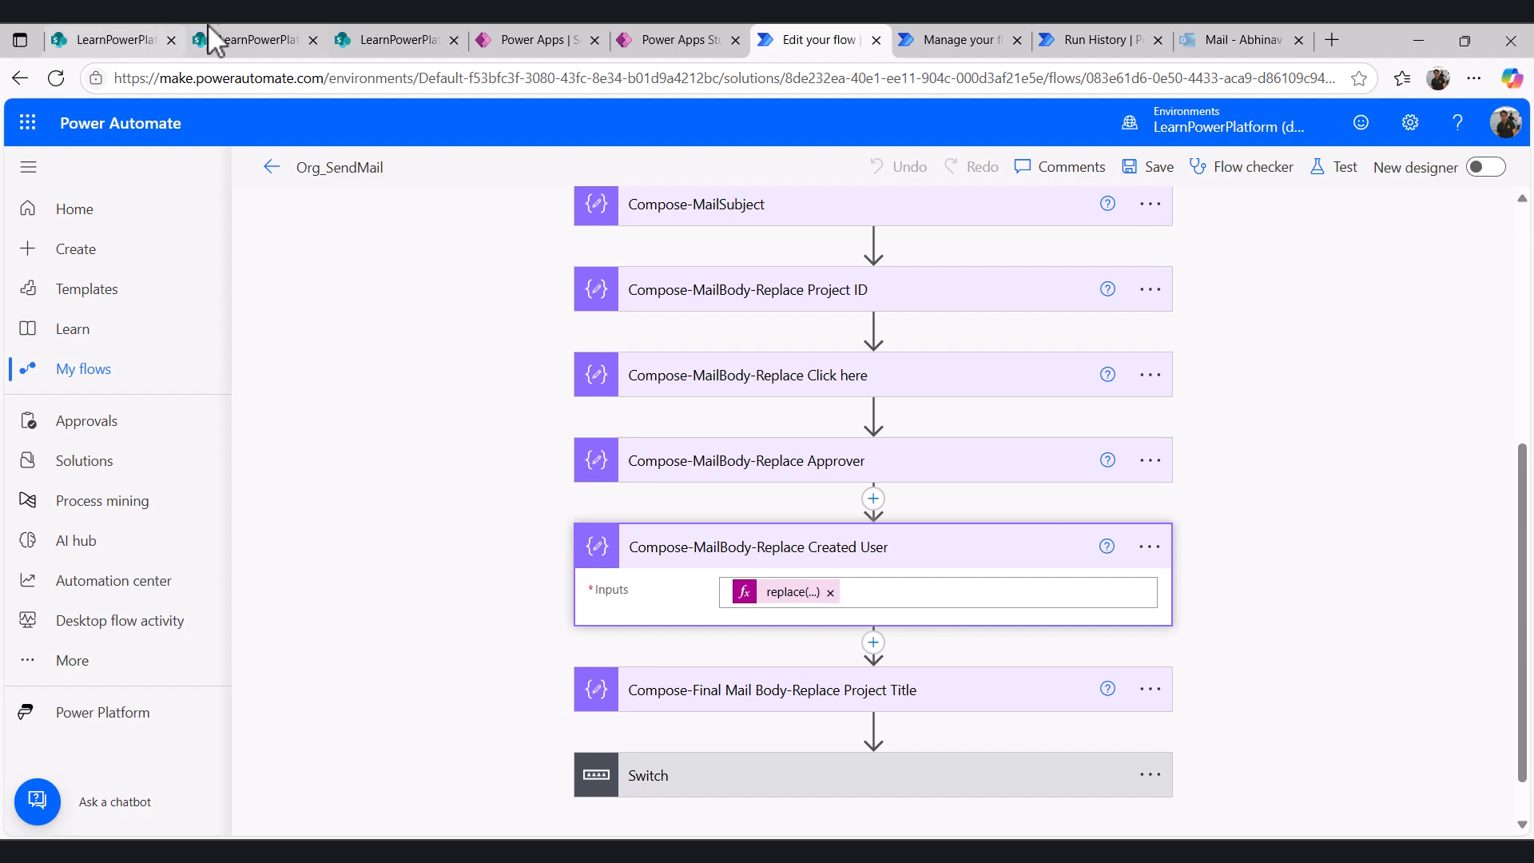
{"action": "left_click", "coordinate": [240, 39]}
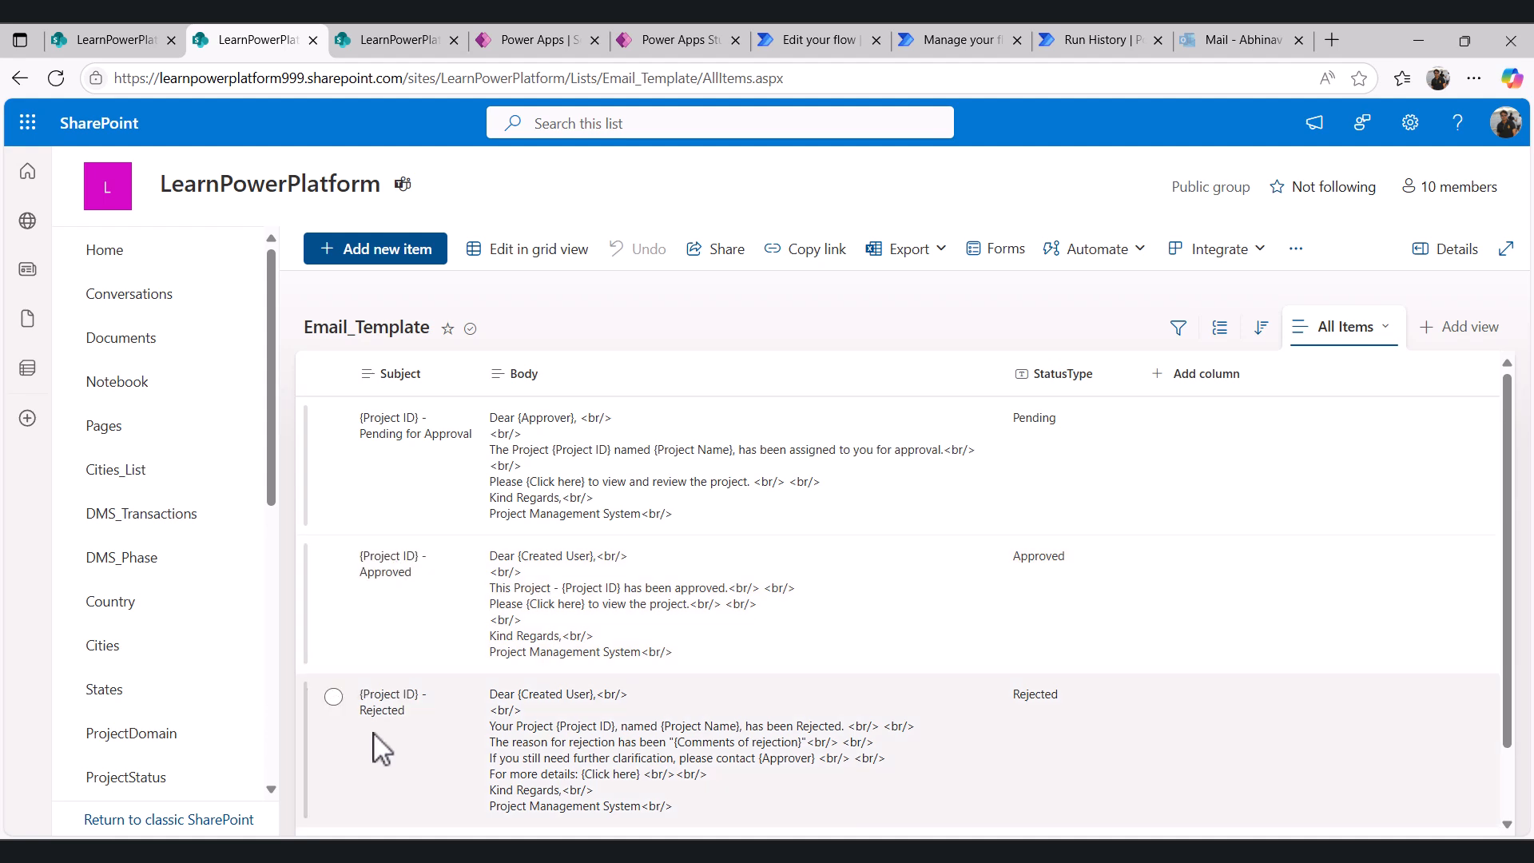
{"action": "left_click_drag", "start_coordinate": [519, 557], "coordinate": [592, 557]}
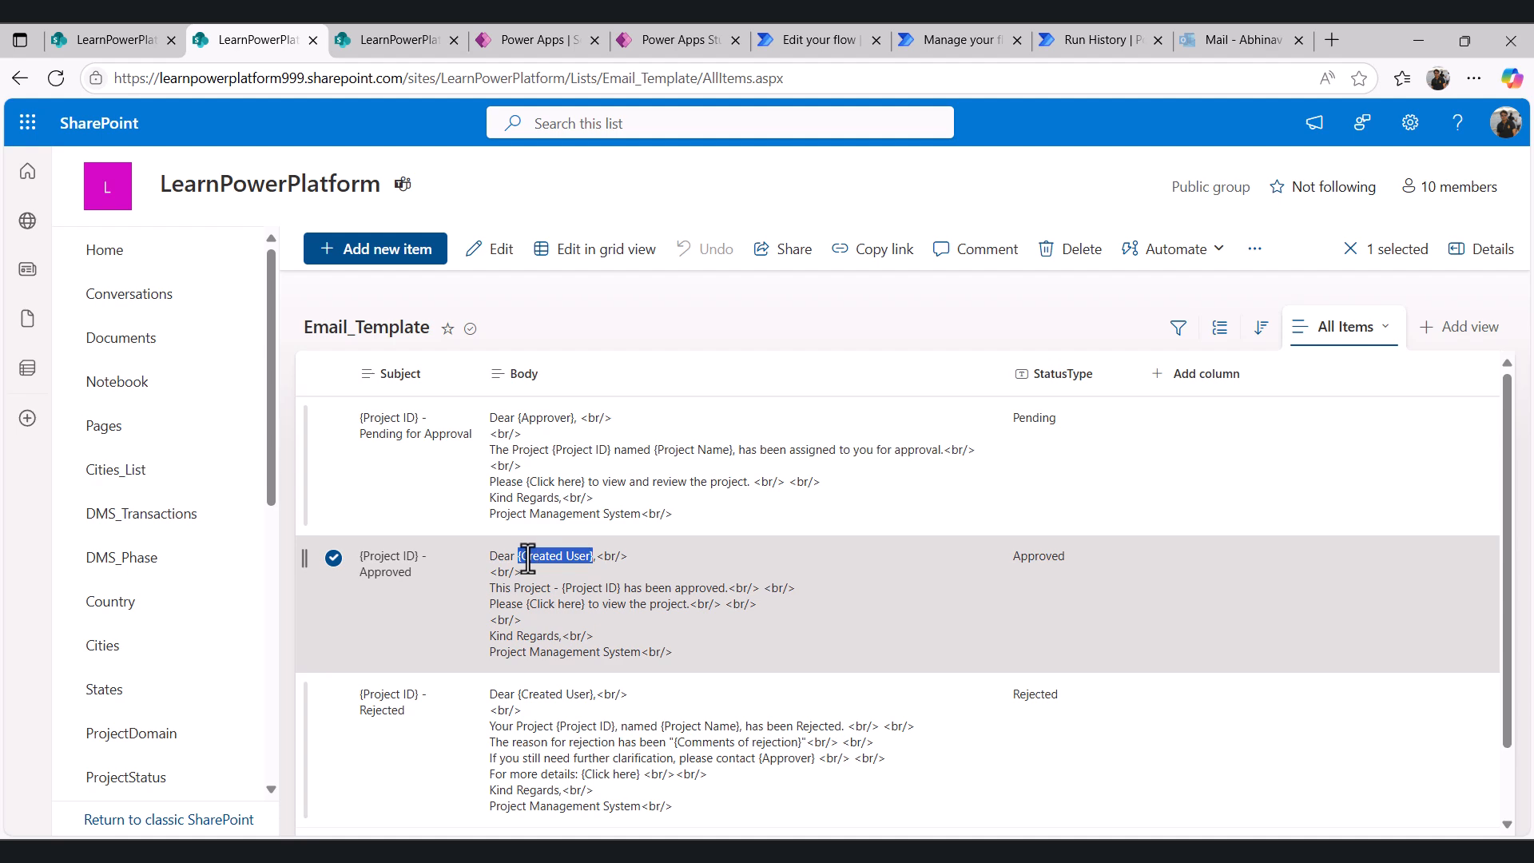
{"action": "left_click", "coordinate": [829, 38]}
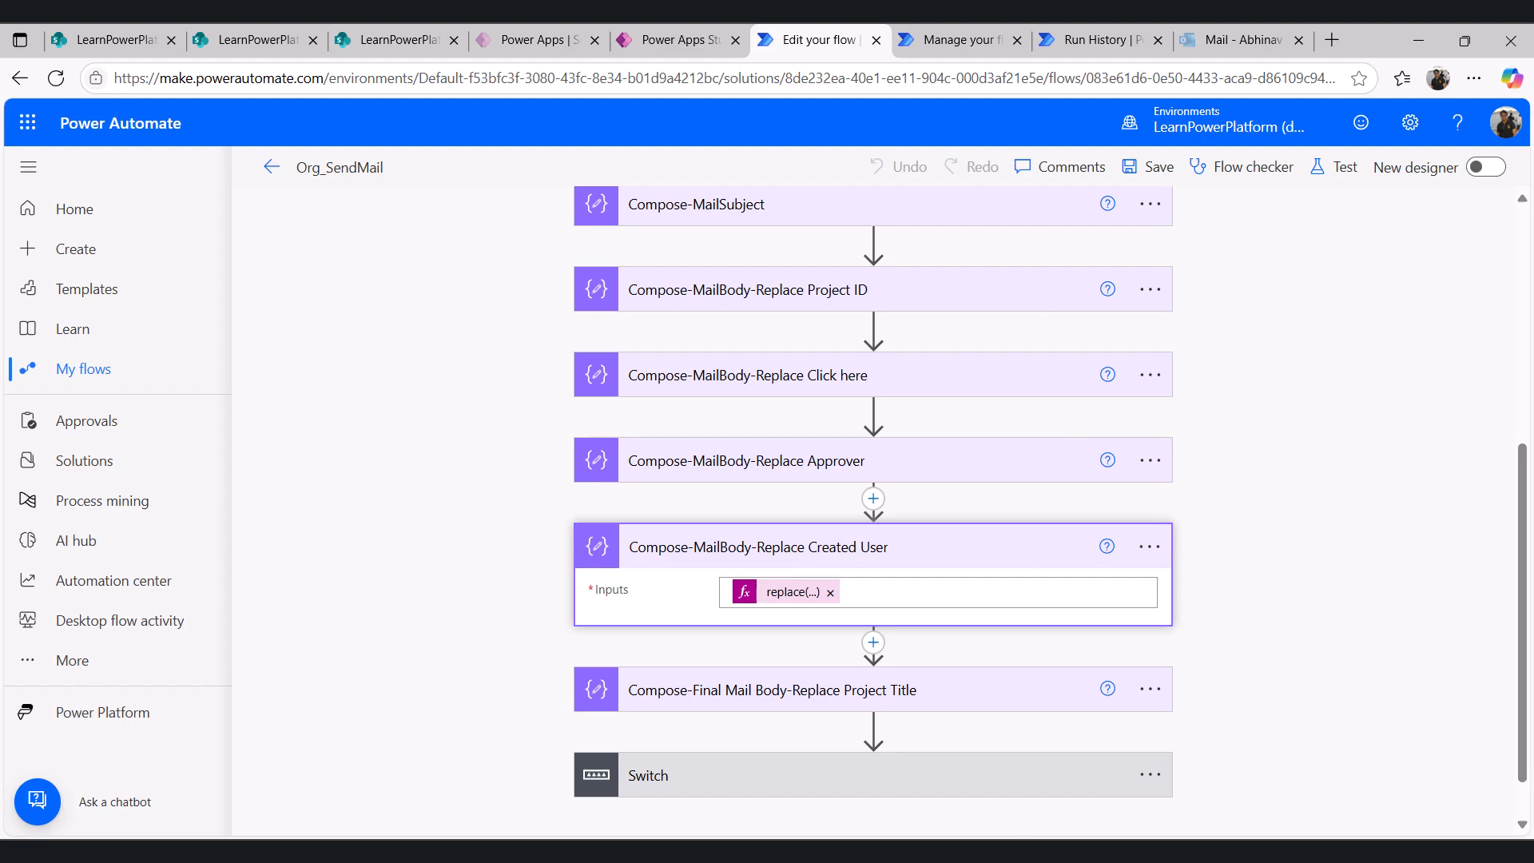
- Open the PRO-051 pending approval email's link and reject the project with the comment "City selected is incorrect"
{"action": "left_click", "coordinate": [1078, 851]}
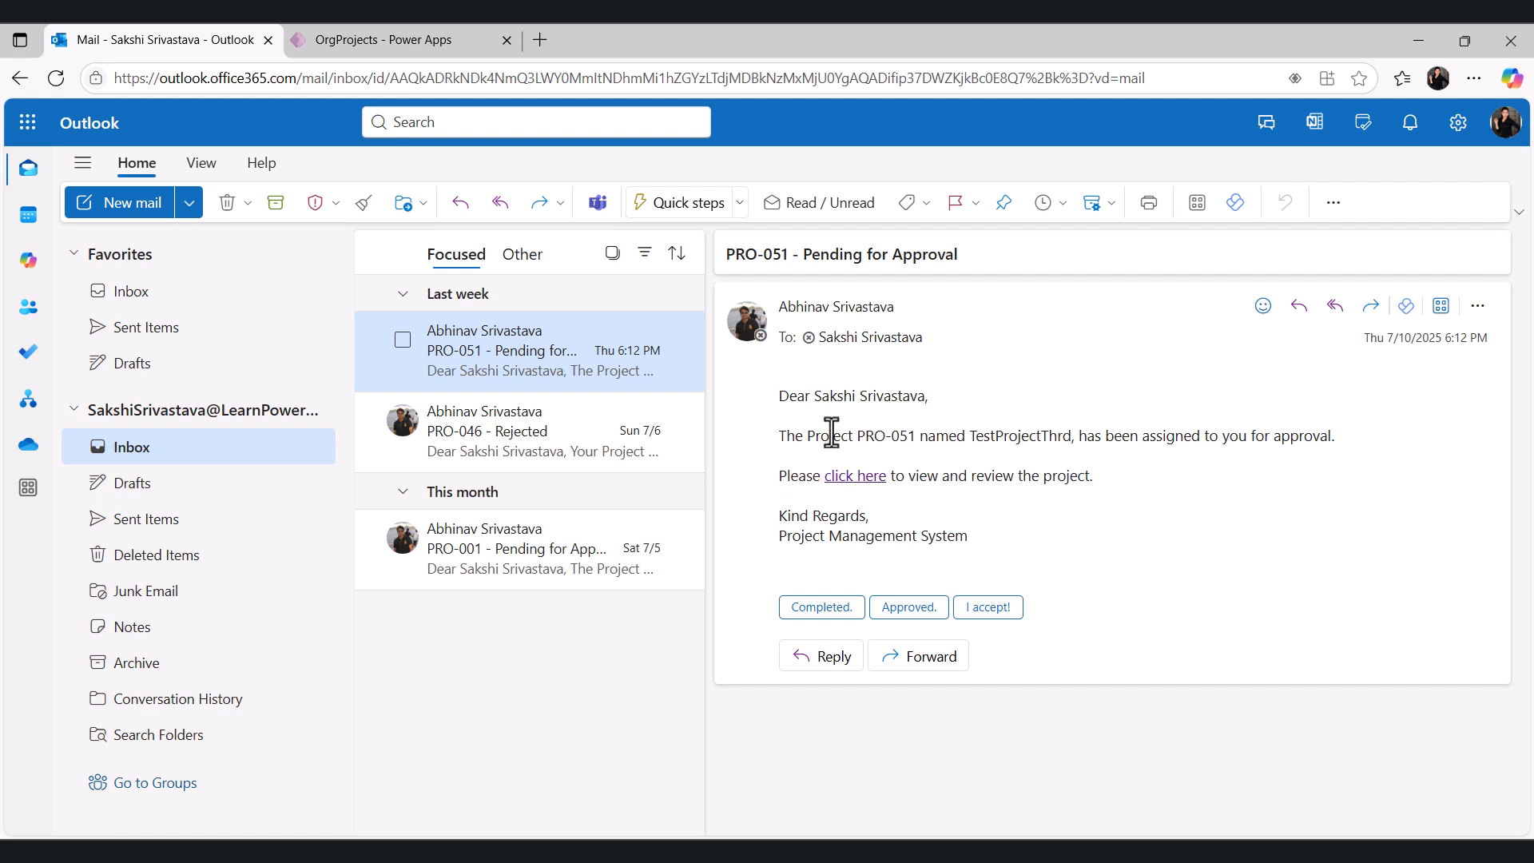
{"action": "left_click", "coordinate": [854, 479]}
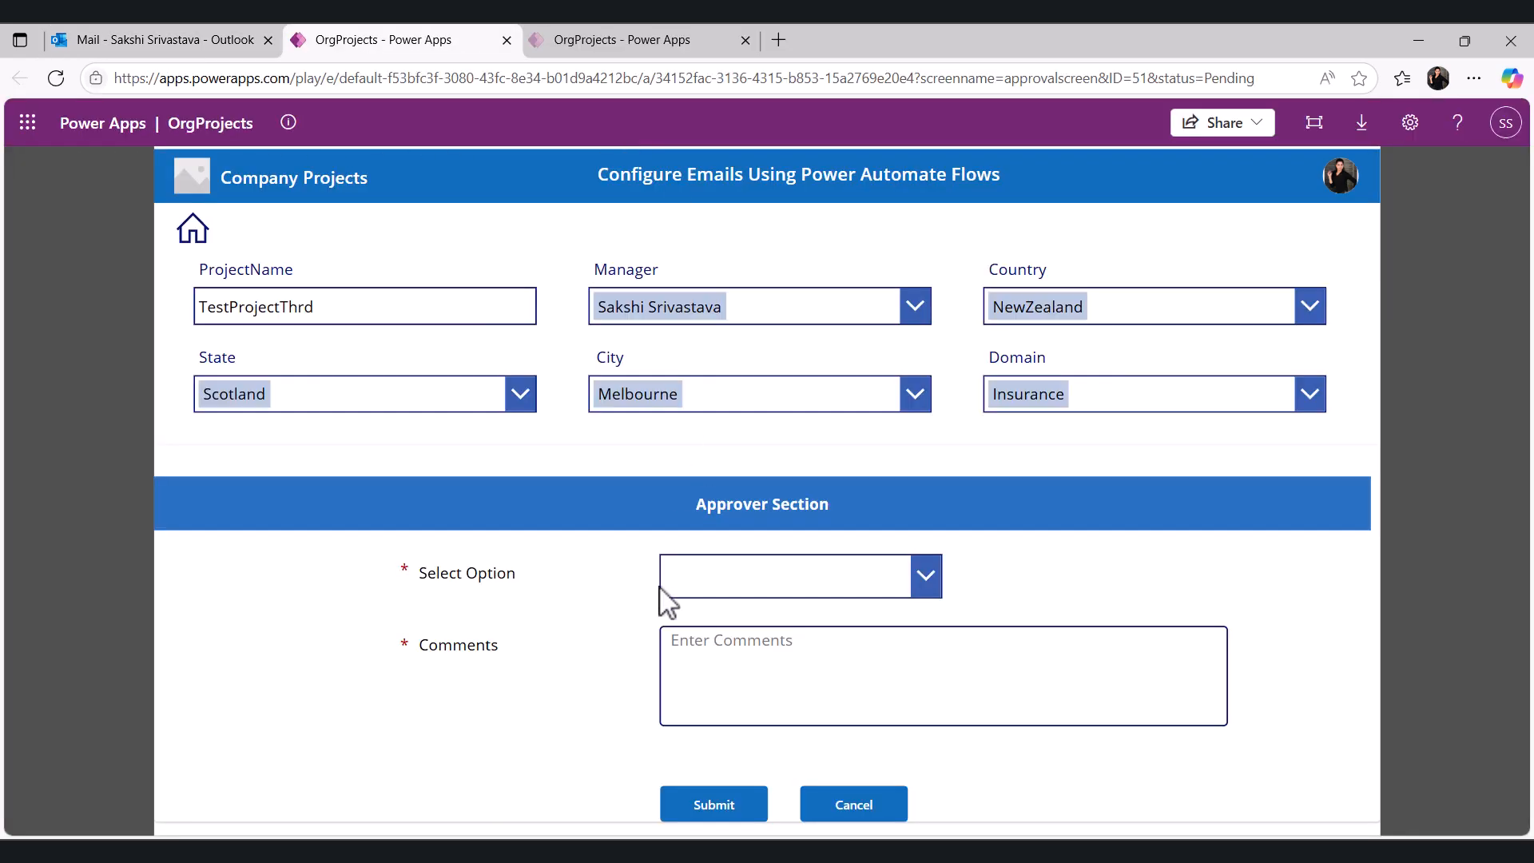
{"action": "left_click", "coordinate": [689, 575]}
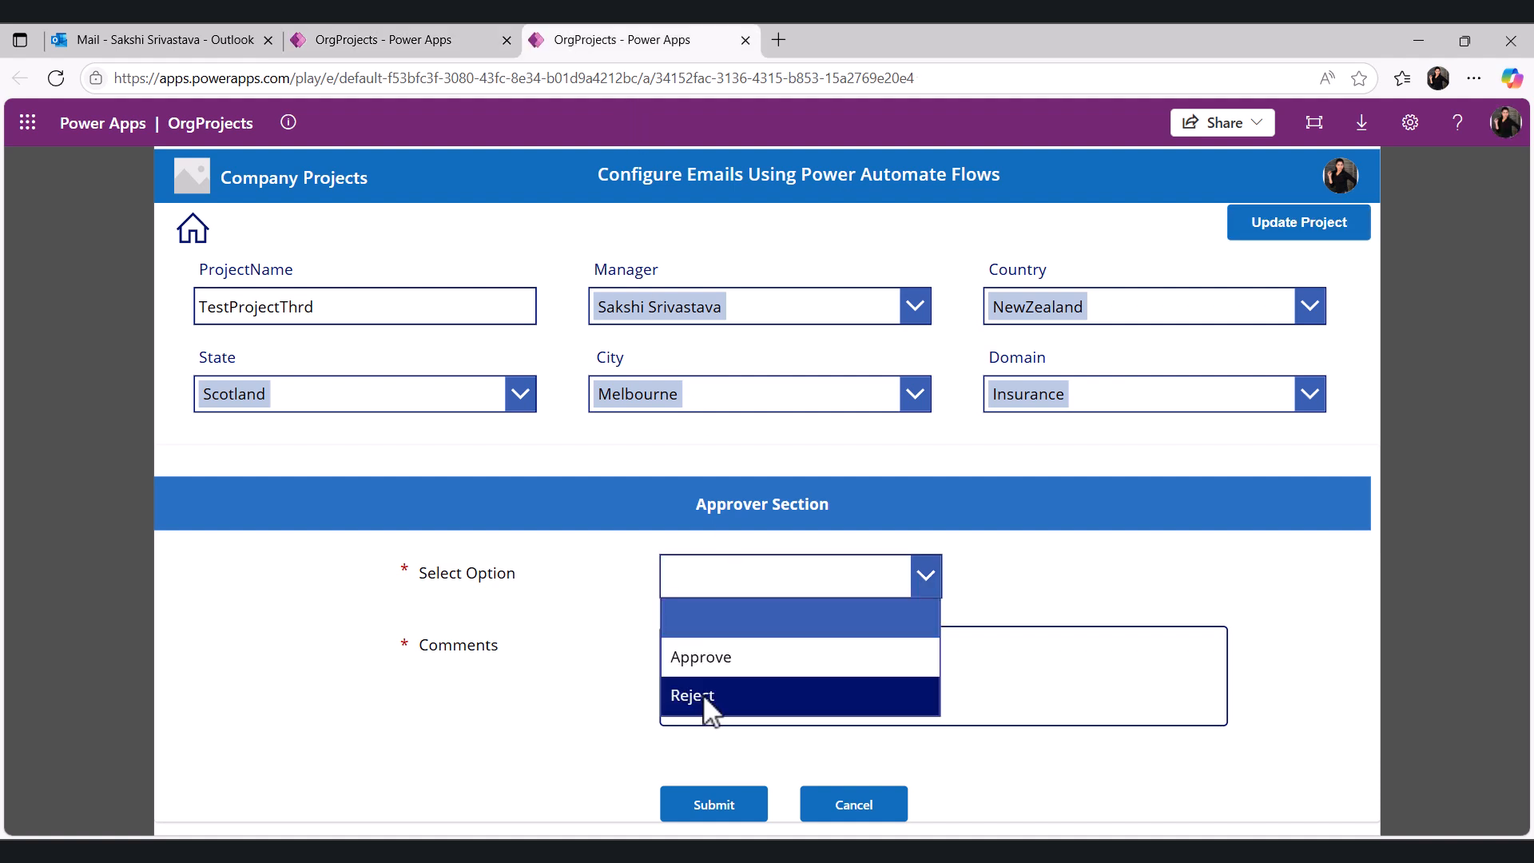
{"action": "left_click", "coordinate": [703, 693]}
{"action": "left_click", "coordinate": [718, 648]}
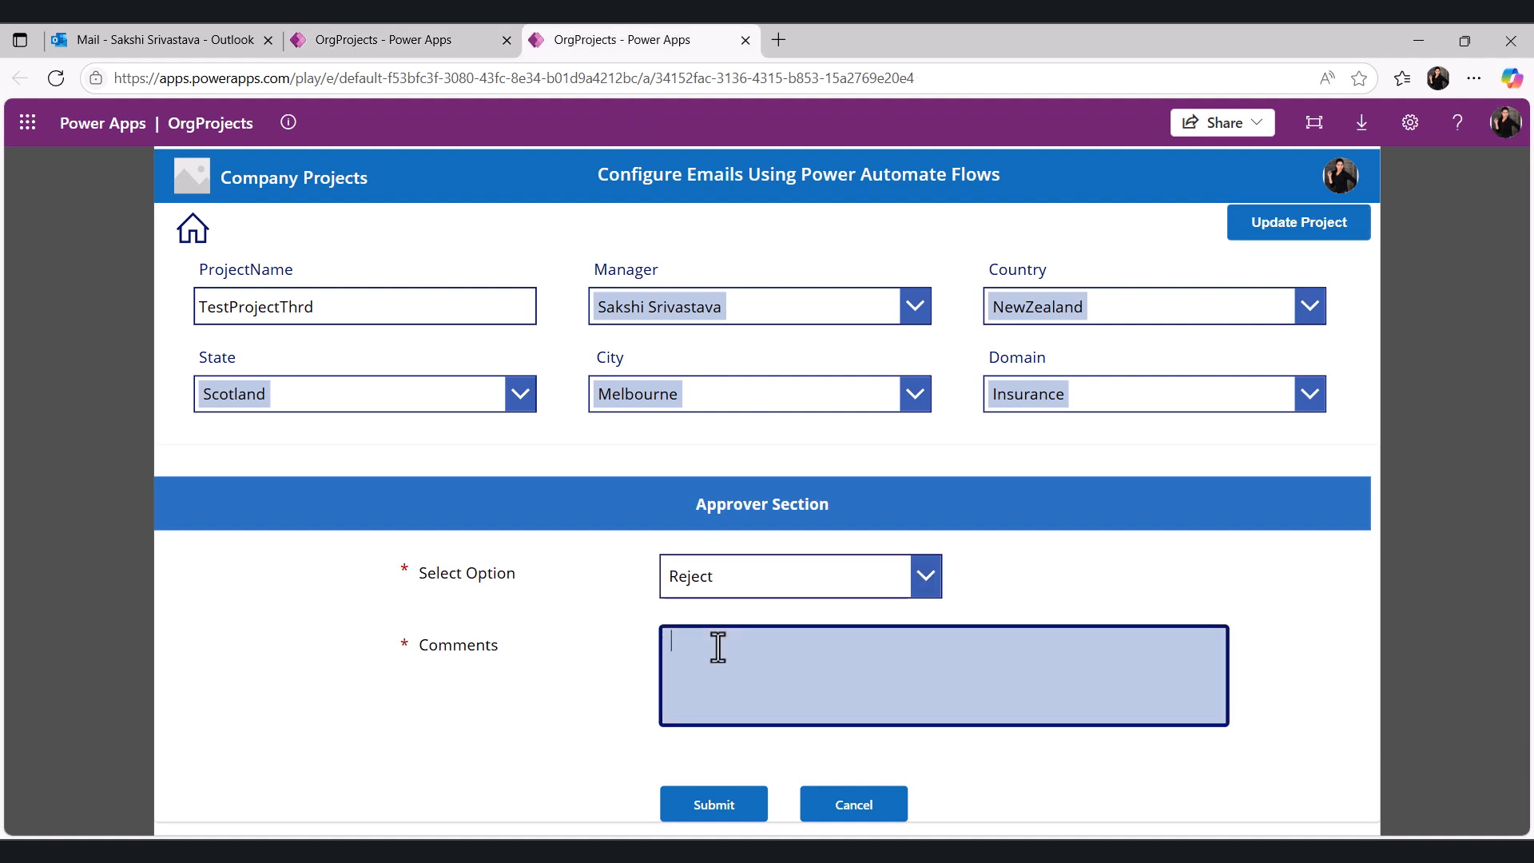
{"action": "type", "text": "City selected is icorrect"}
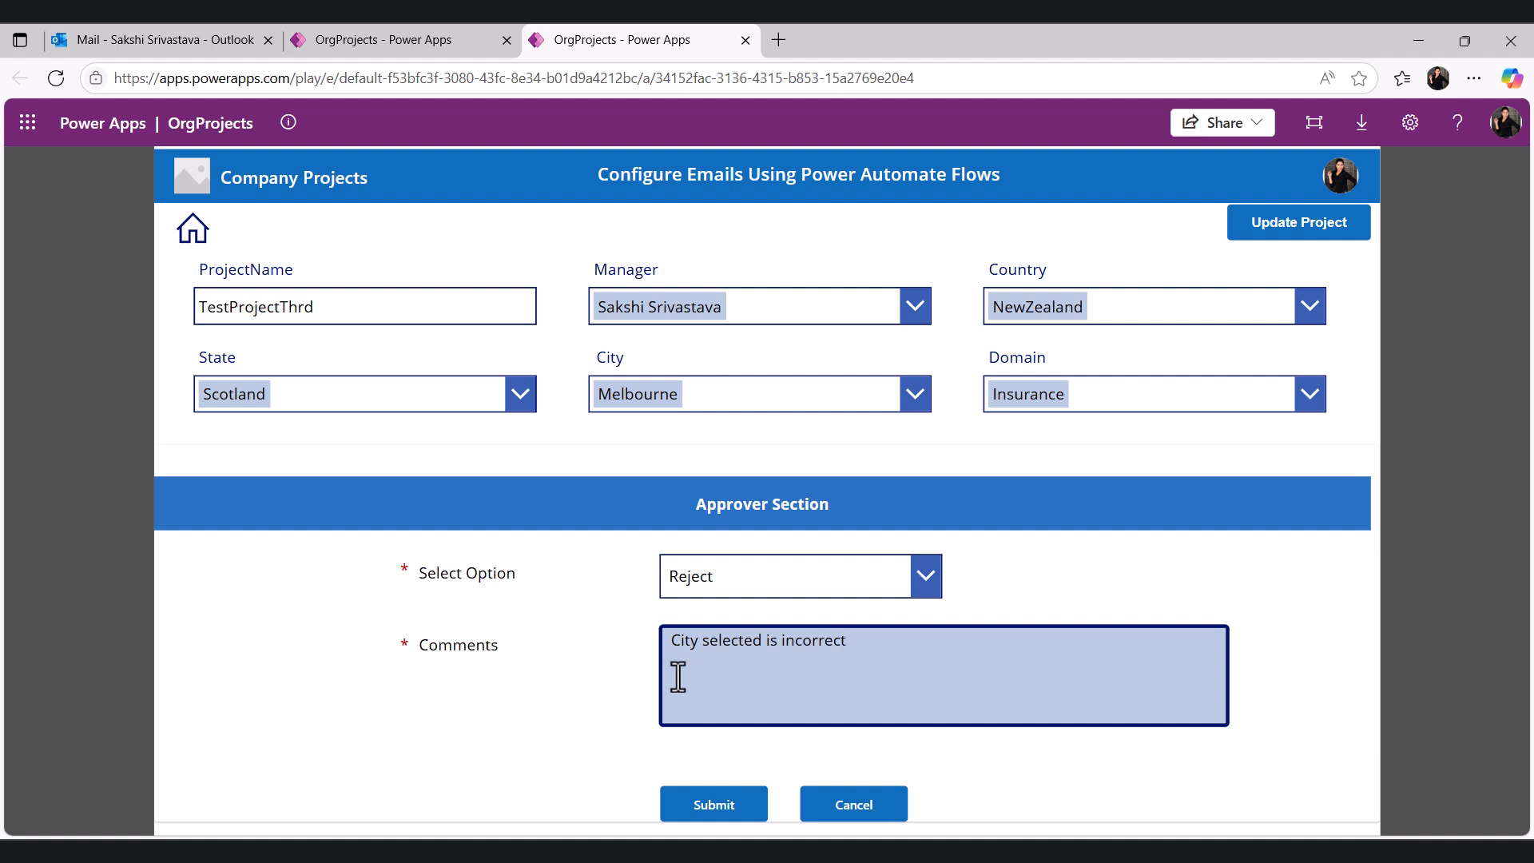
{"action": "left_click", "coordinate": [702, 809]}
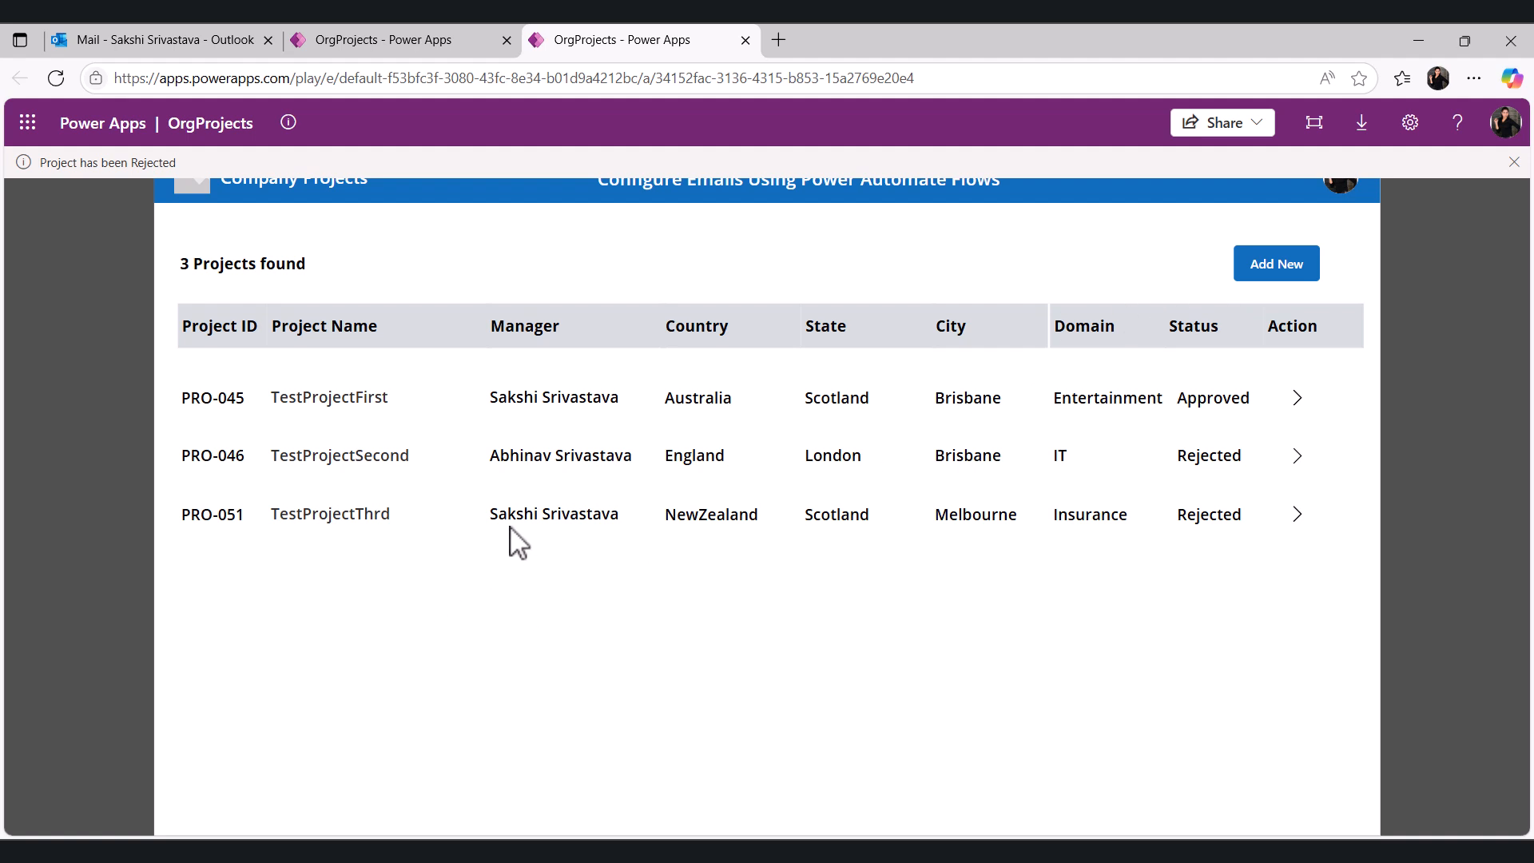
- Open the rejected PRO-051 project from the project list to view its approver section
{"action": "left_click", "coordinate": [1303, 519]}
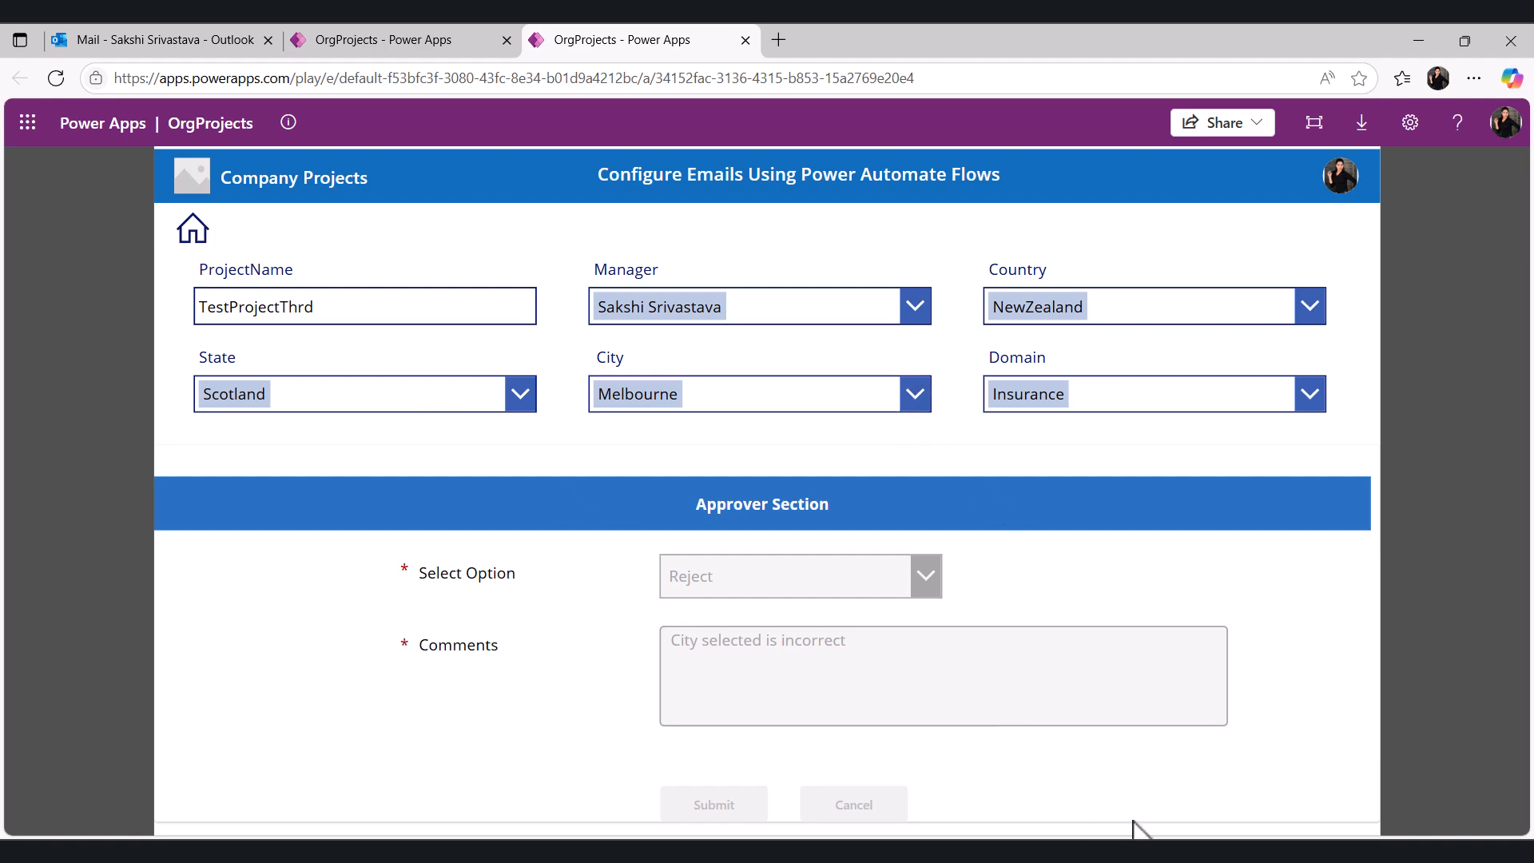
{"action": "mouse_move", "coordinate": [1034, 851]}
{"action": "left_click", "coordinate": [1033, 766]}
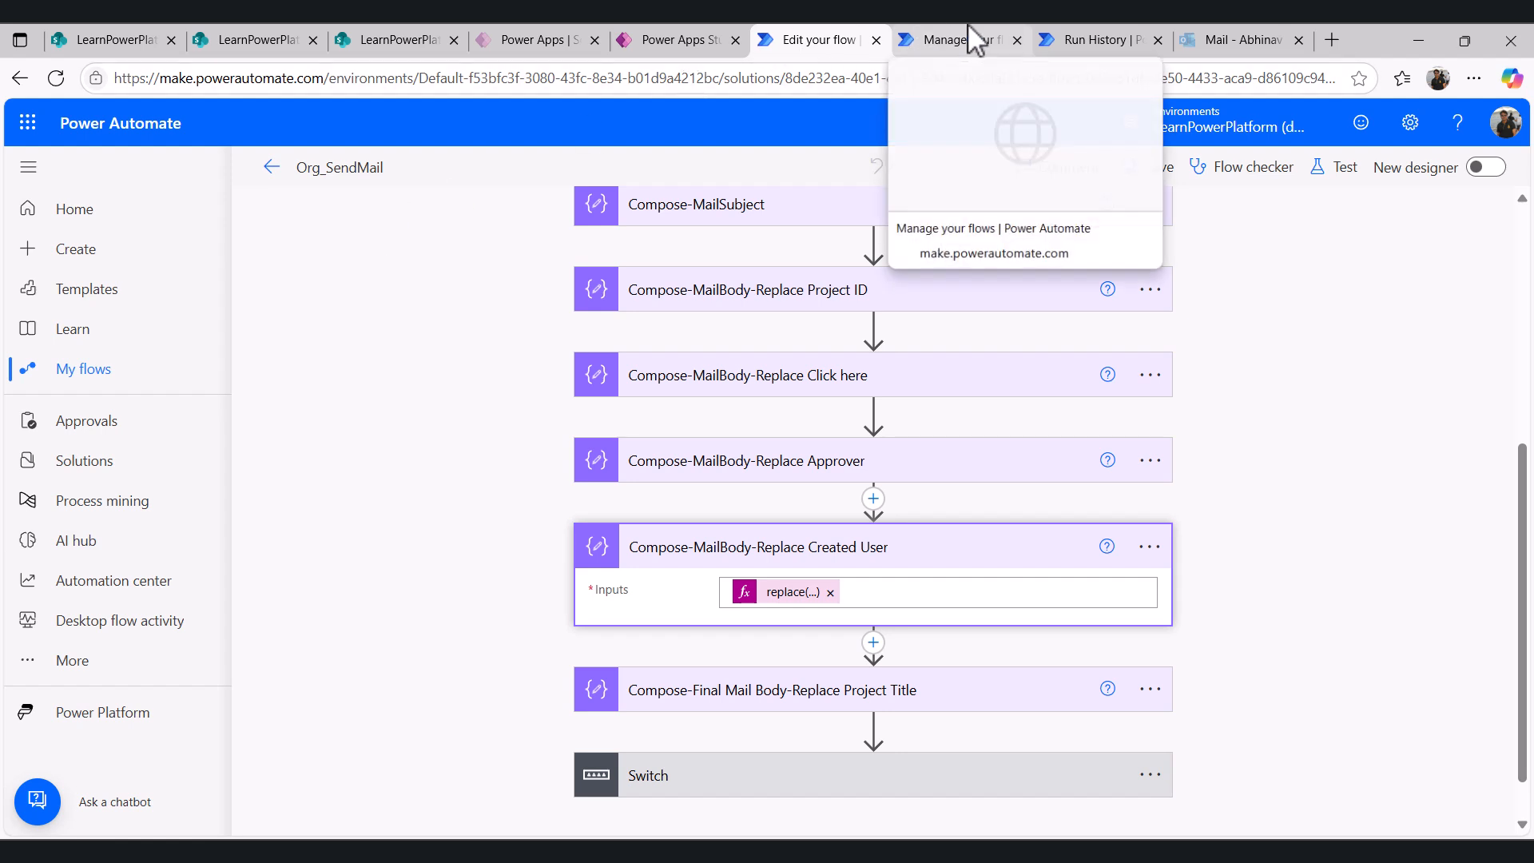
- Refresh the creator's inbox, open the PRO-051 Rejected email and follow its details link to the project
{"action": "left_click", "coordinate": [1230, 36]}
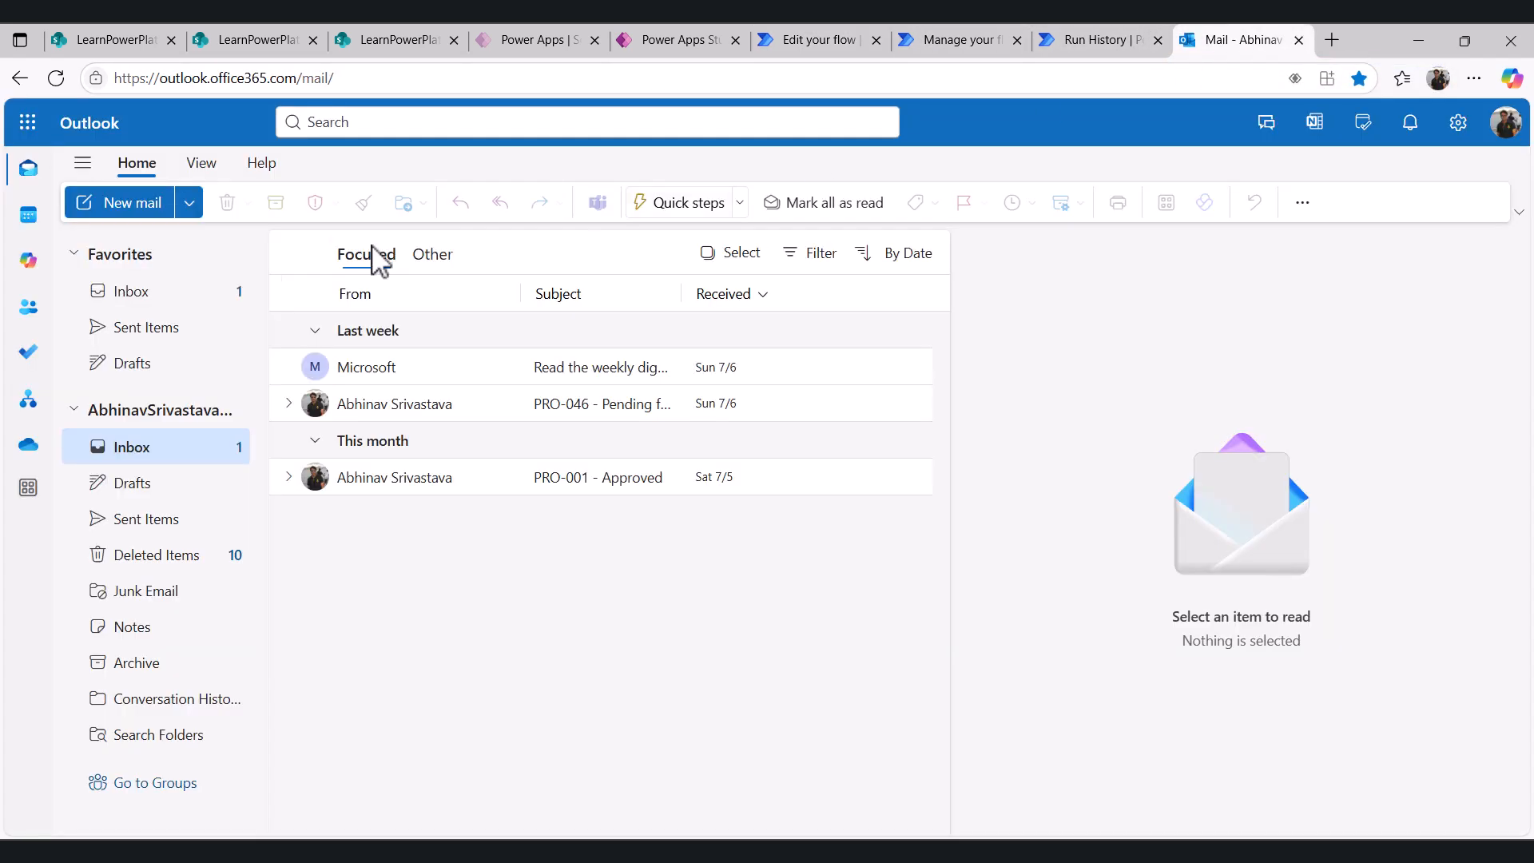
{"action": "left_click", "coordinate": [54, 80]}
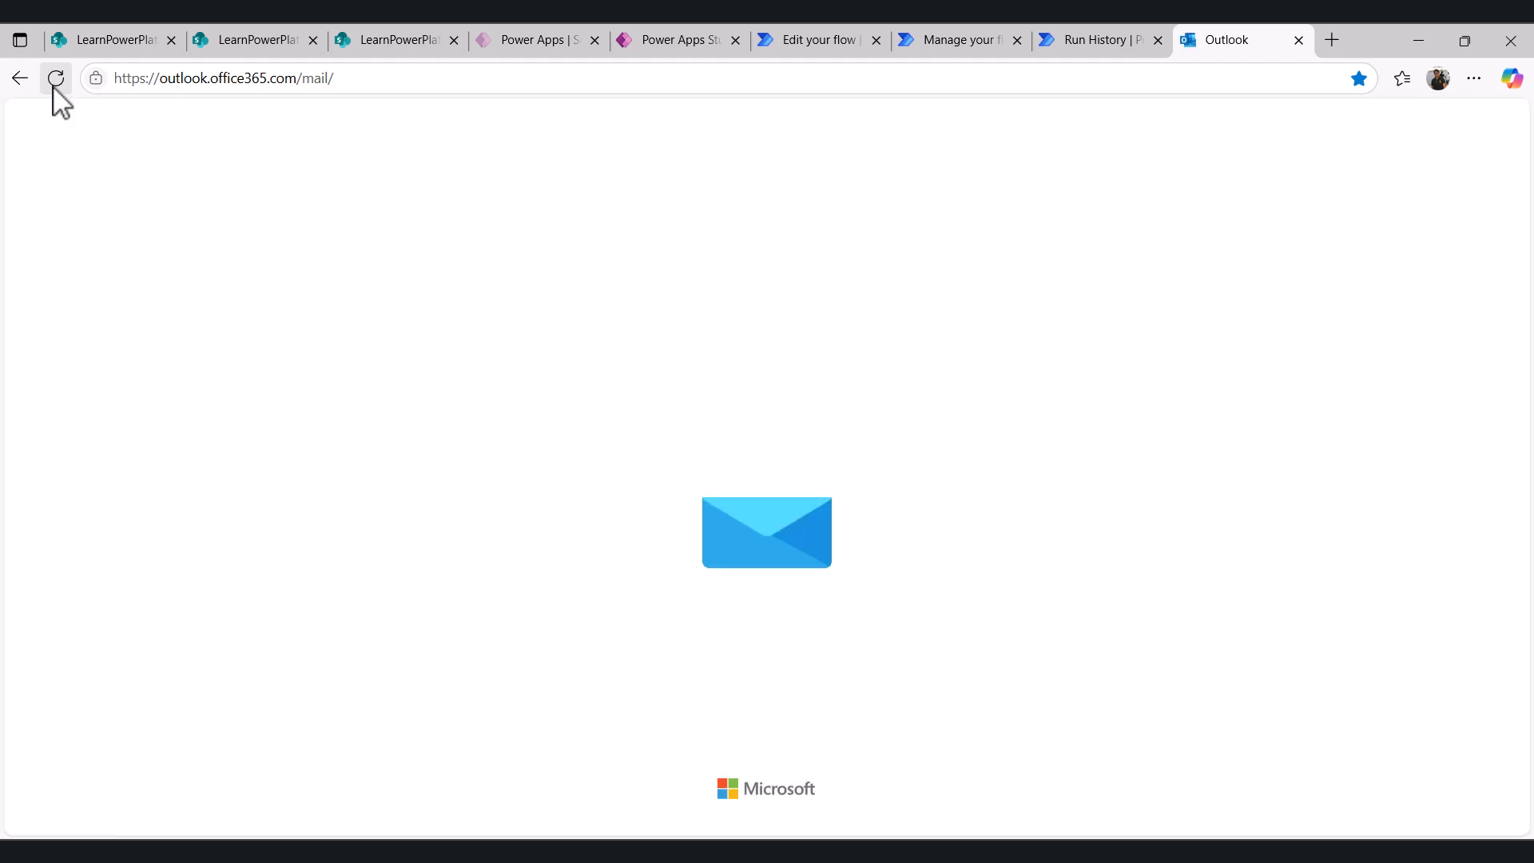
{"action": "left_click", "coordinate": [435, 401]}
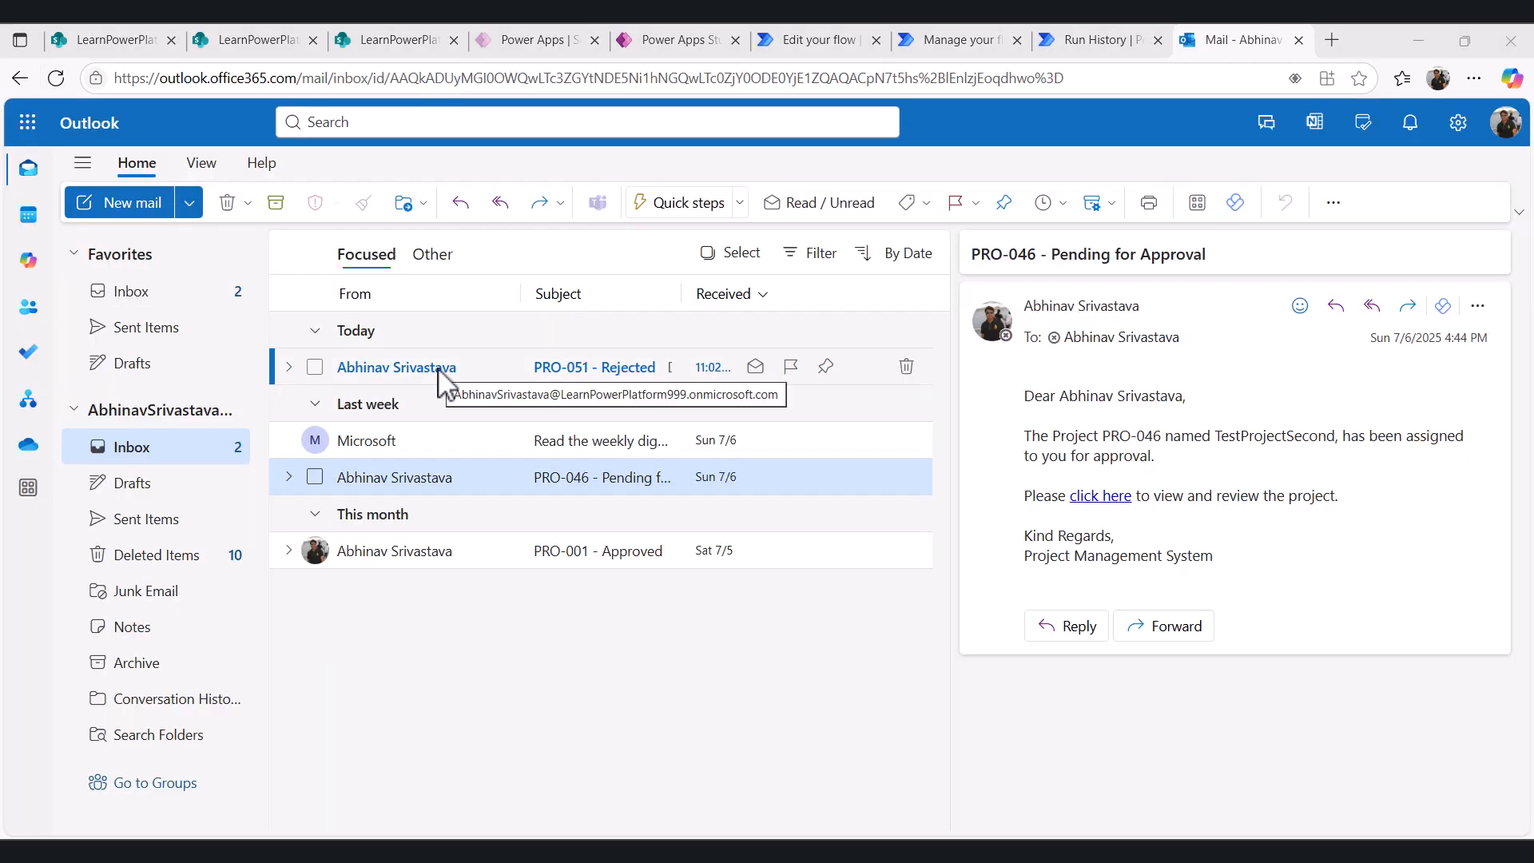
{"action": "left_click", "coordinate": [445, 377]}
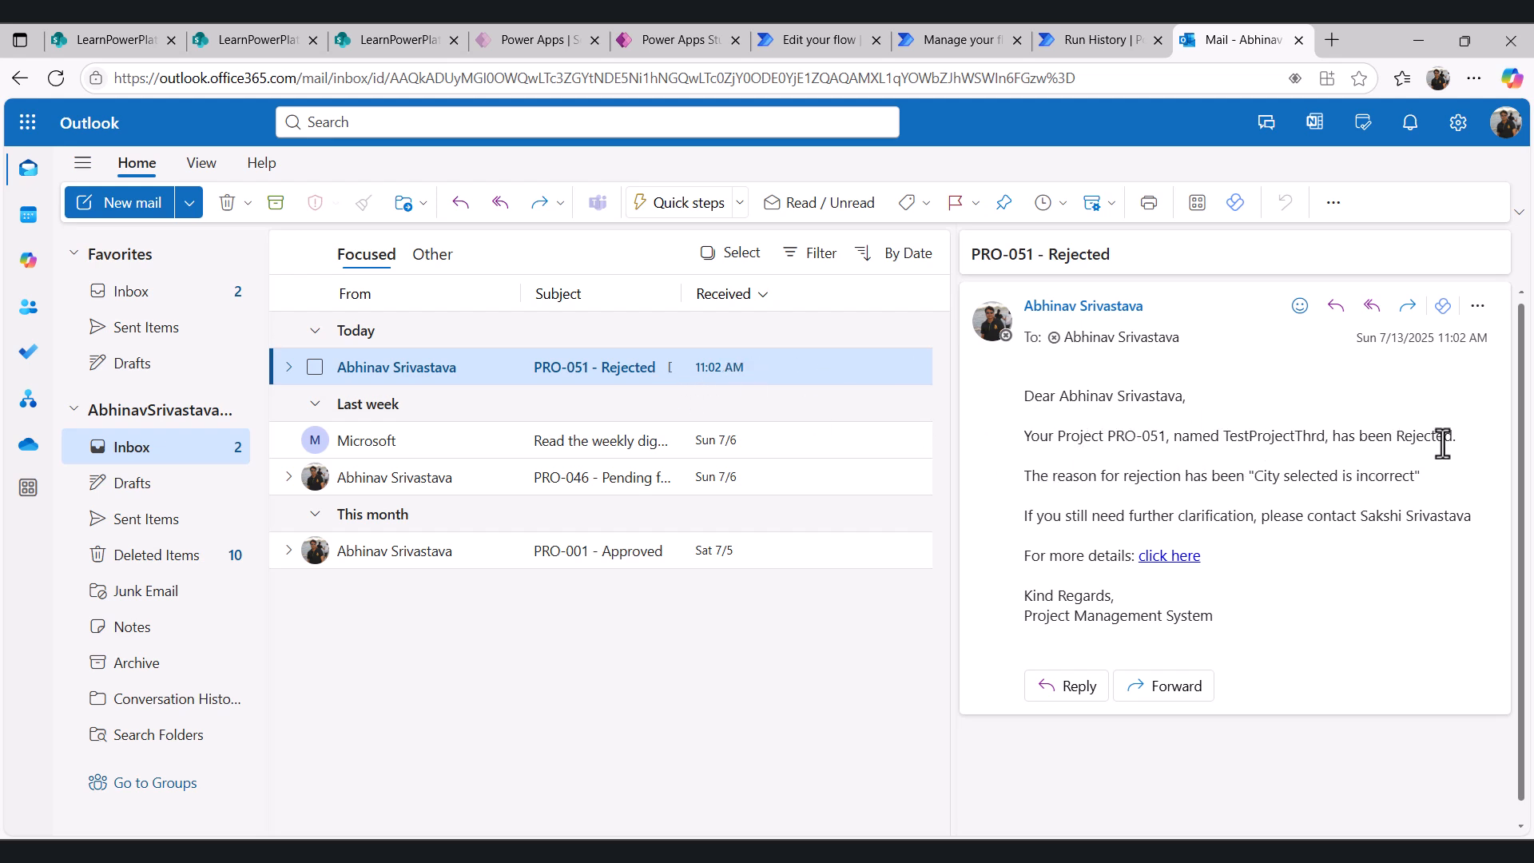
{"action": "left_click_drag", "start_coordinate": [1252, 477], "coordinate": [1418, 476]}
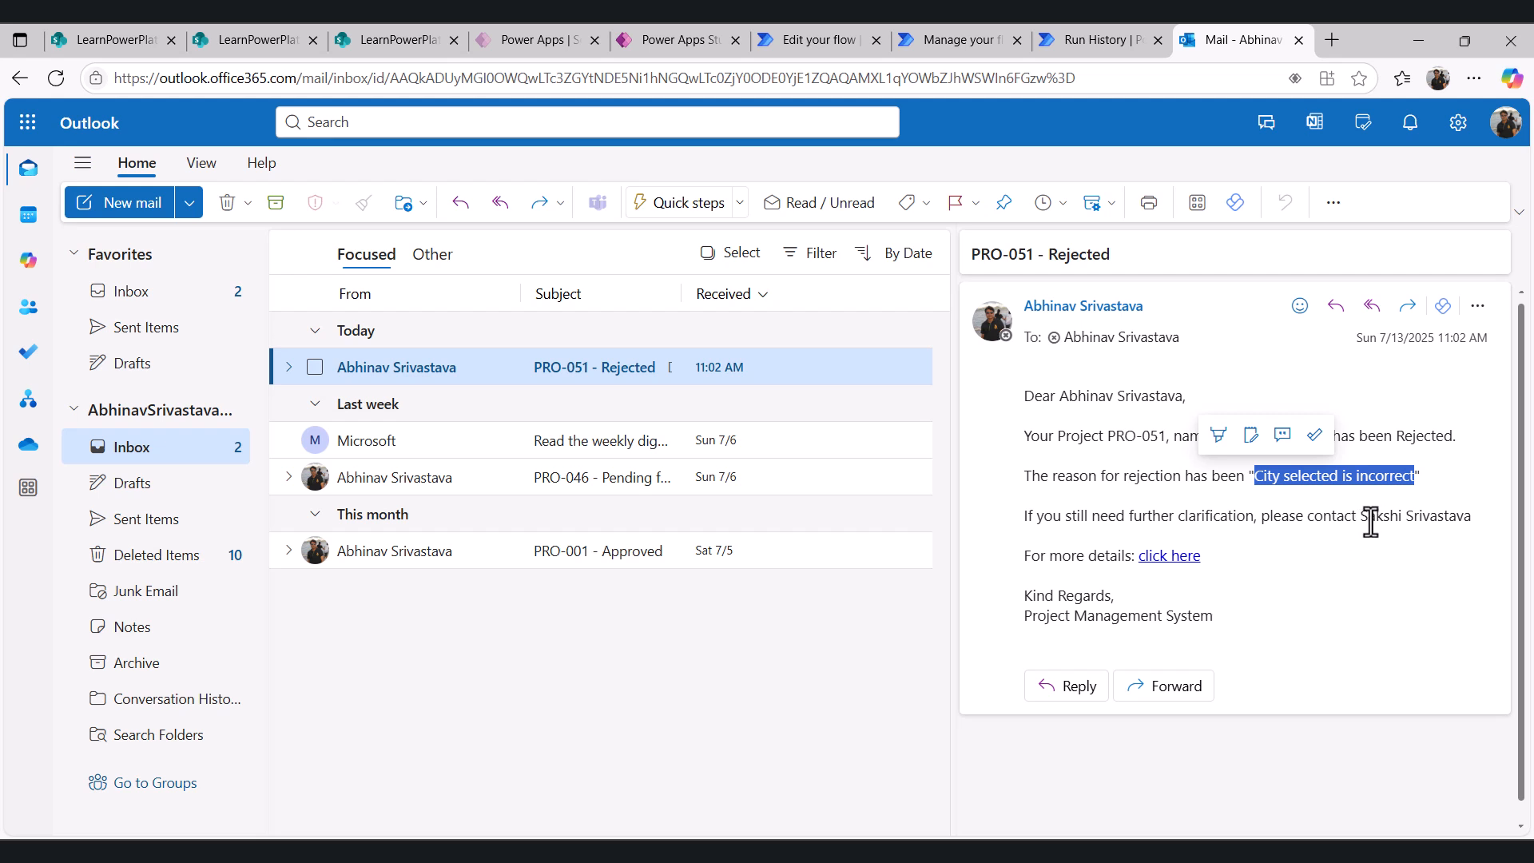
{"action": "left_click", "coordinate": [1195, 573]}
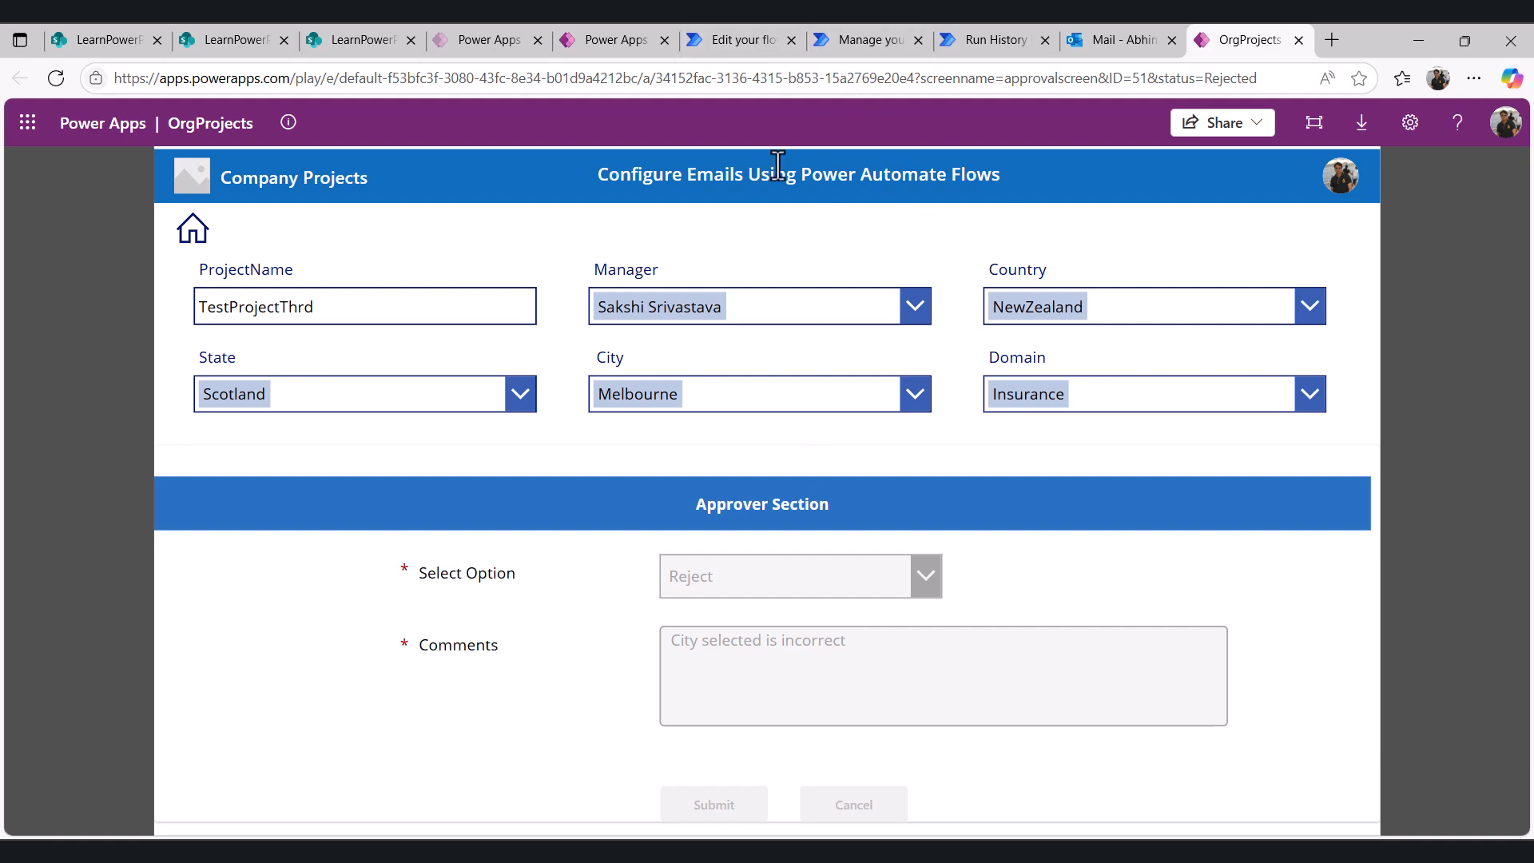
- Read through the Created User replace expression and compare it with the CreatedUser column in the Email_Transaction list
{"action": "left_click", "coordinate": [747, 40]}
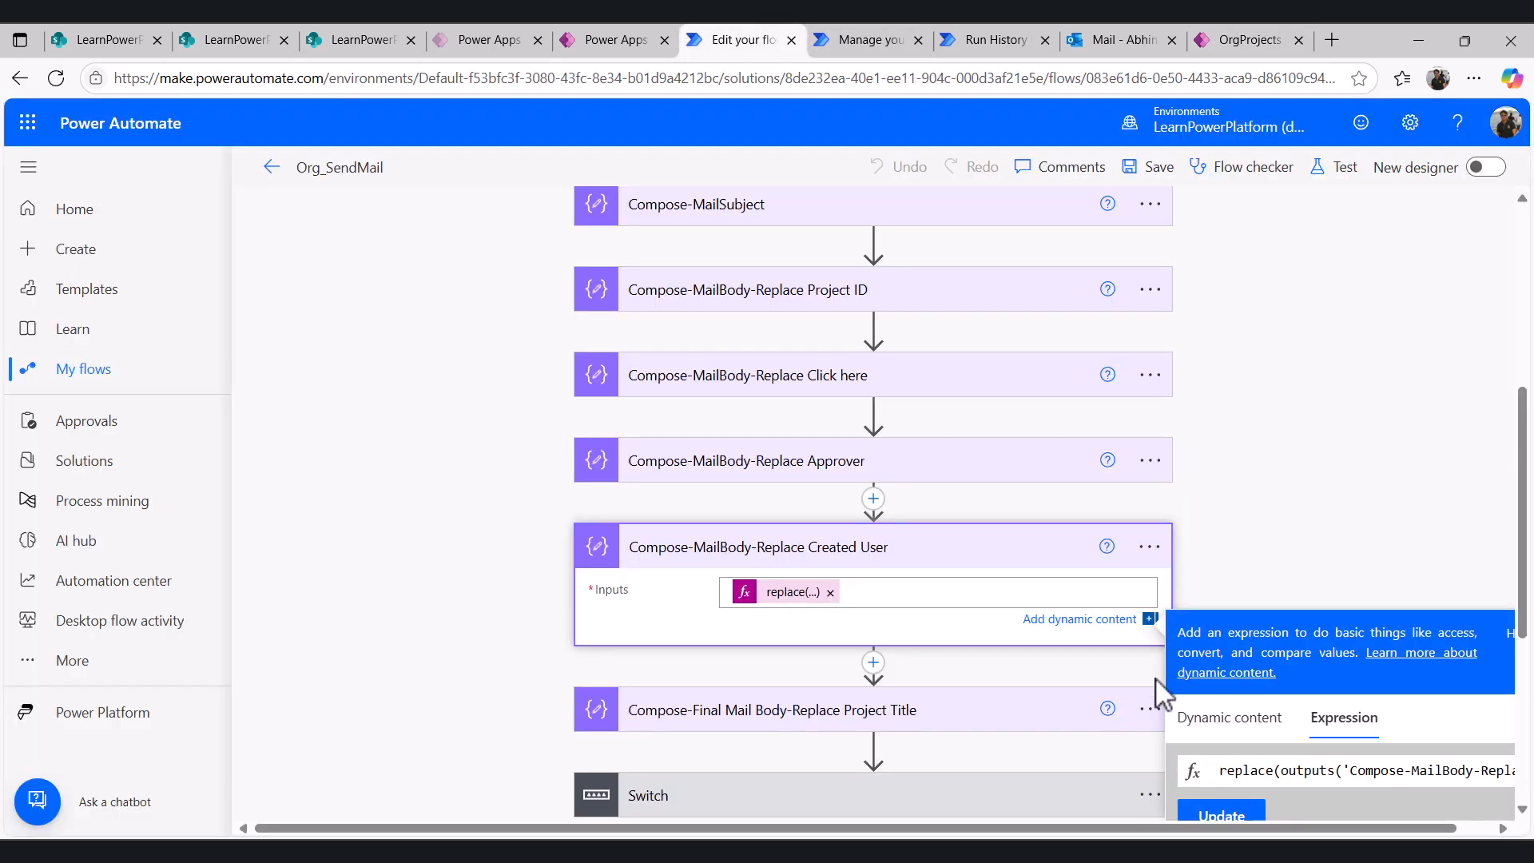
{"action": "left_click_drag", "start_coordinate": [1220, 834], "coordinate": [1290, 838]}
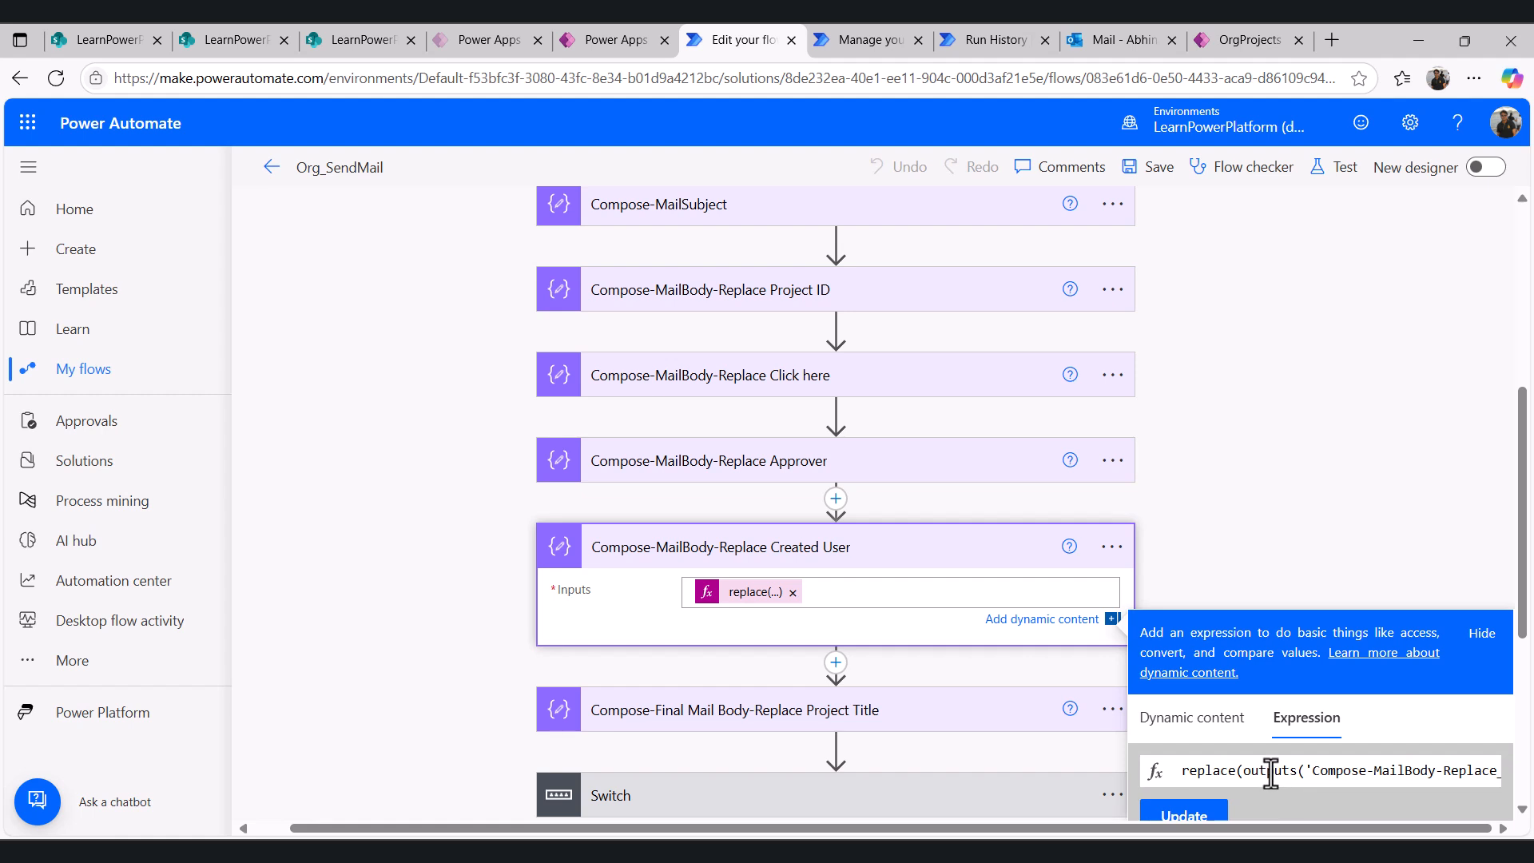
{"action": "key", "text": "Right"}
{"action": "key", "text": "Right"}
{"action": "key", "text": "Right"}
{"action": "key", "text": "Right"}
{"action": "key", "text": "Right"}
{"action": "key", "text": "Right"}
{"action": "key", "text": "Right"}
{"action": "key", "text": "Right"}
{"action": "key", "text": "Right"}
{"action": "key", "text": "Right"}
{"action": "key", "text": "Right"}
{"action": "key", "text": "Right"}
{"action": "key", "text": "Right"}
{"action": "key", "text": "Right"}
{"action": "key", "text": "Right"}
{"action": "key", "text": "Right"}
{"action": "key", "text": "Right"}
{"action": "key", "text": "Right"}
{"action": "key", "text": "Right"}
{"action": "key", "text": "Right"}
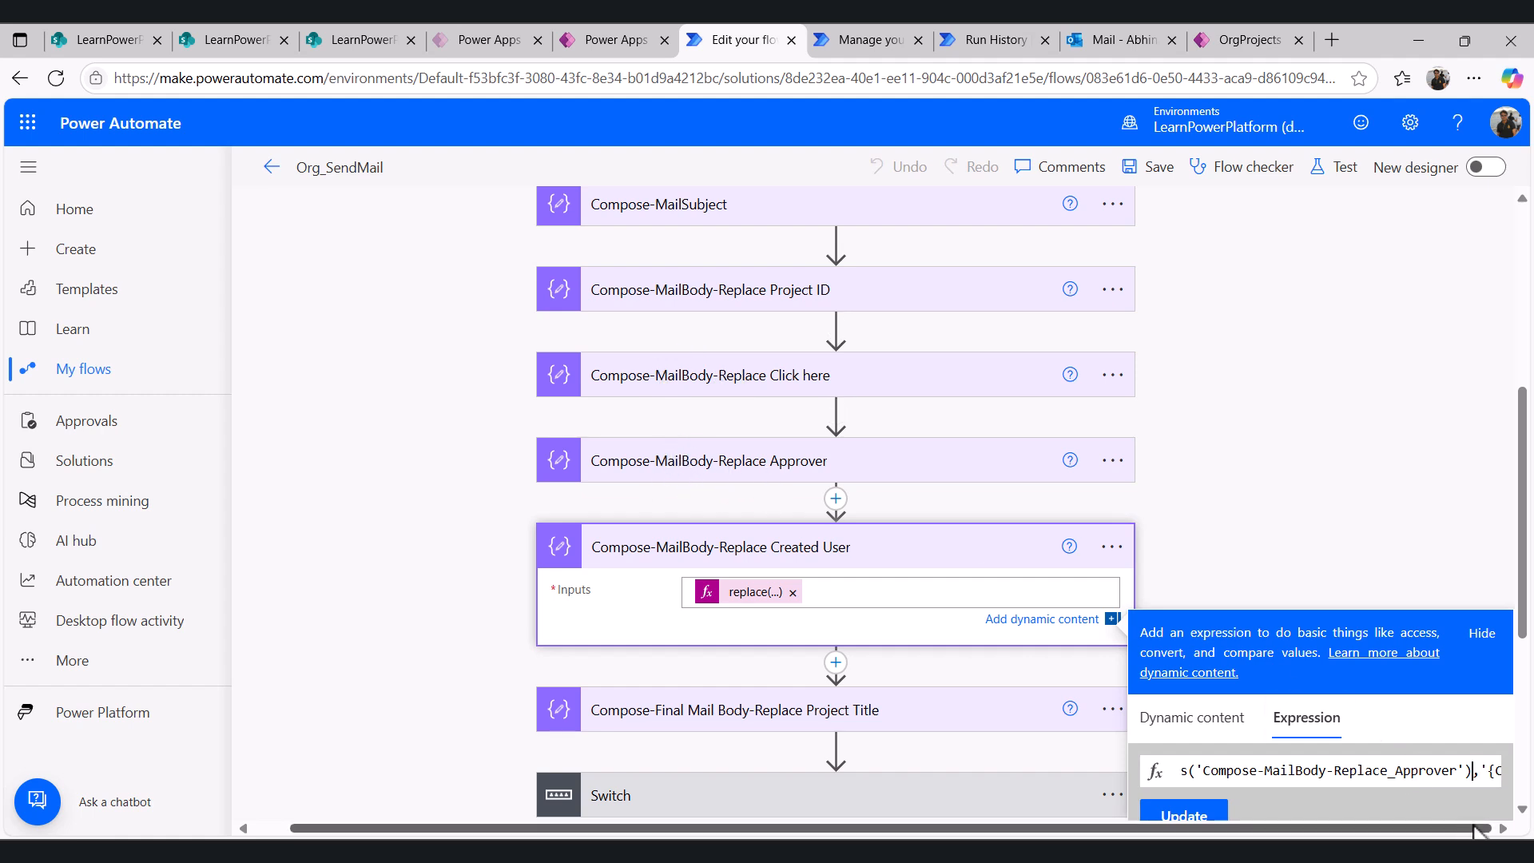
{"action": "key", "text": "Right"}
{"action": "key", "text": "Right"}
{"action": "key", "text": "Right"}
{"action": "key", "text": "Right"}
{"action": "key", "text": "Right"}
{"action": "key", "text": "Right"}
{"action": "key", "text": "Right"}
{"action": "key", "text": "Right"}
{"action": "key", "text": "Right"}
{"action": "key", "text": "Right"}
{"action": "key", "text": "Right"}
{"action": "key", "text": "Right"}
{"action": "key", "text": "Right"}
{"action": "key", "text": "Right"}
{"action": "key", "text": "Right"}
{"action": "key", "text": "Right"}
{"action": "key", "text": "Right"}
{"action": "key", "text": "Right"}
{"action": "key", "text": "Right"}
{"action": "key", "text": "Right"}
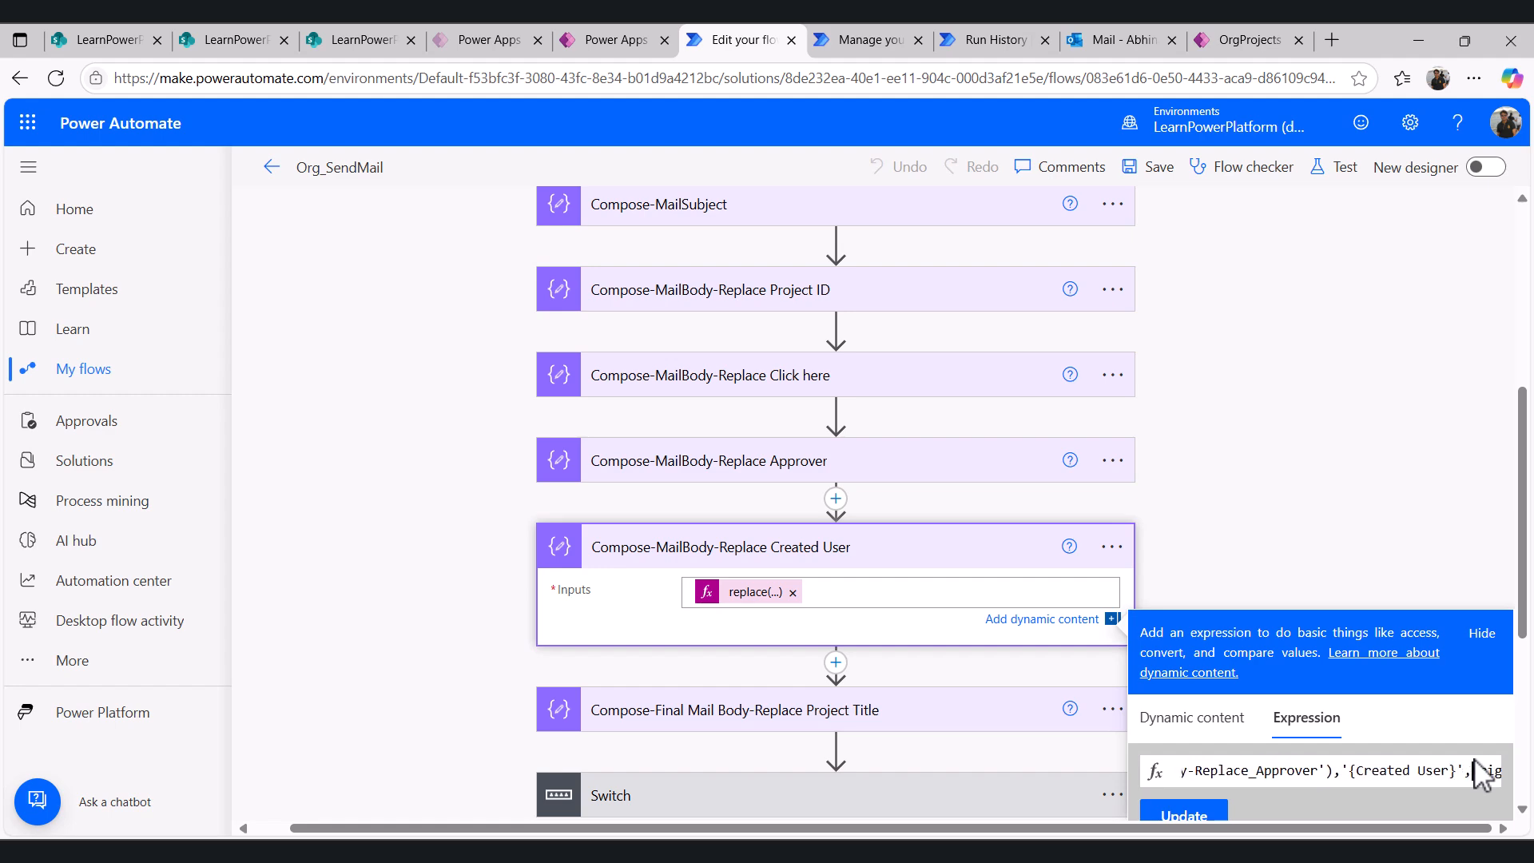
{"action": "key", "text": "Right"}
{"action": "key", "text": "Right"}
{"action": "key", "text": "Right"}
{"action": "key", "text": "Right"}
{"action": "key", "text": "Right"}
{"action": "key", "text": "Right"}
{"action": "key", "text": "Right"}
{"action": "key", "text": "Right"}
{"action": "key", "text": "Right"}
{"action": "key", "text": "Right"}
{"action": "key", "text": "Right"}
{"action": "key", "text": "Right"}
{"action": "key", "text": "Right"}
{"action": "key", "text": "Right"}
{"action": "key", "text": "Right"}
{"action": "key", "text": "Right"}
{"action": "key", "text": "Right"}
{"action": "key", "text": "Right"}
{"action": "key", "text": "Right"}
{"action": "key", "text": "Right"}
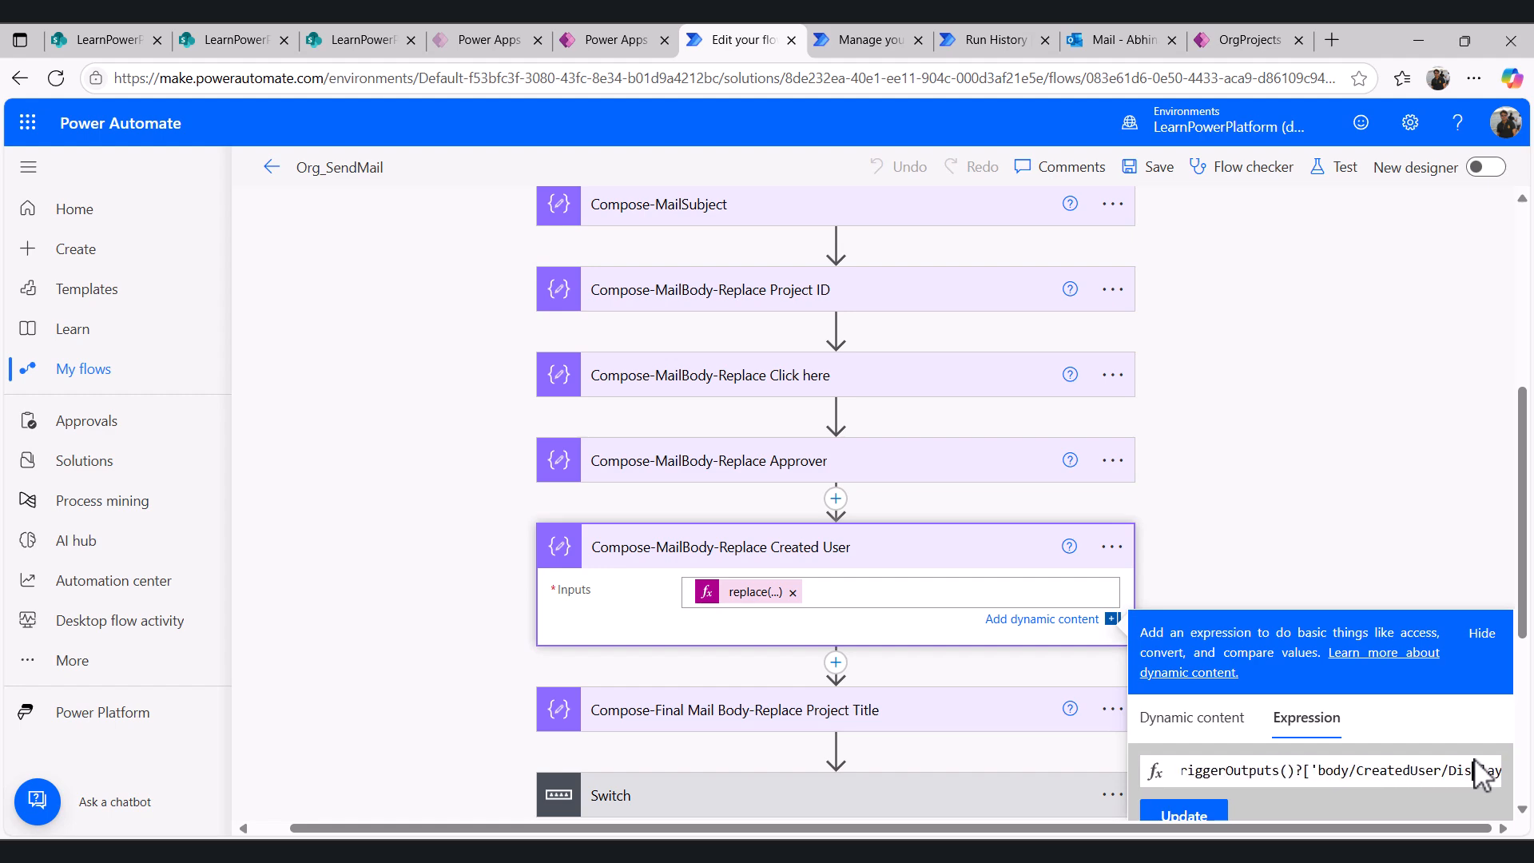
{"action": "left_click", "coordinate": [346, 41]}
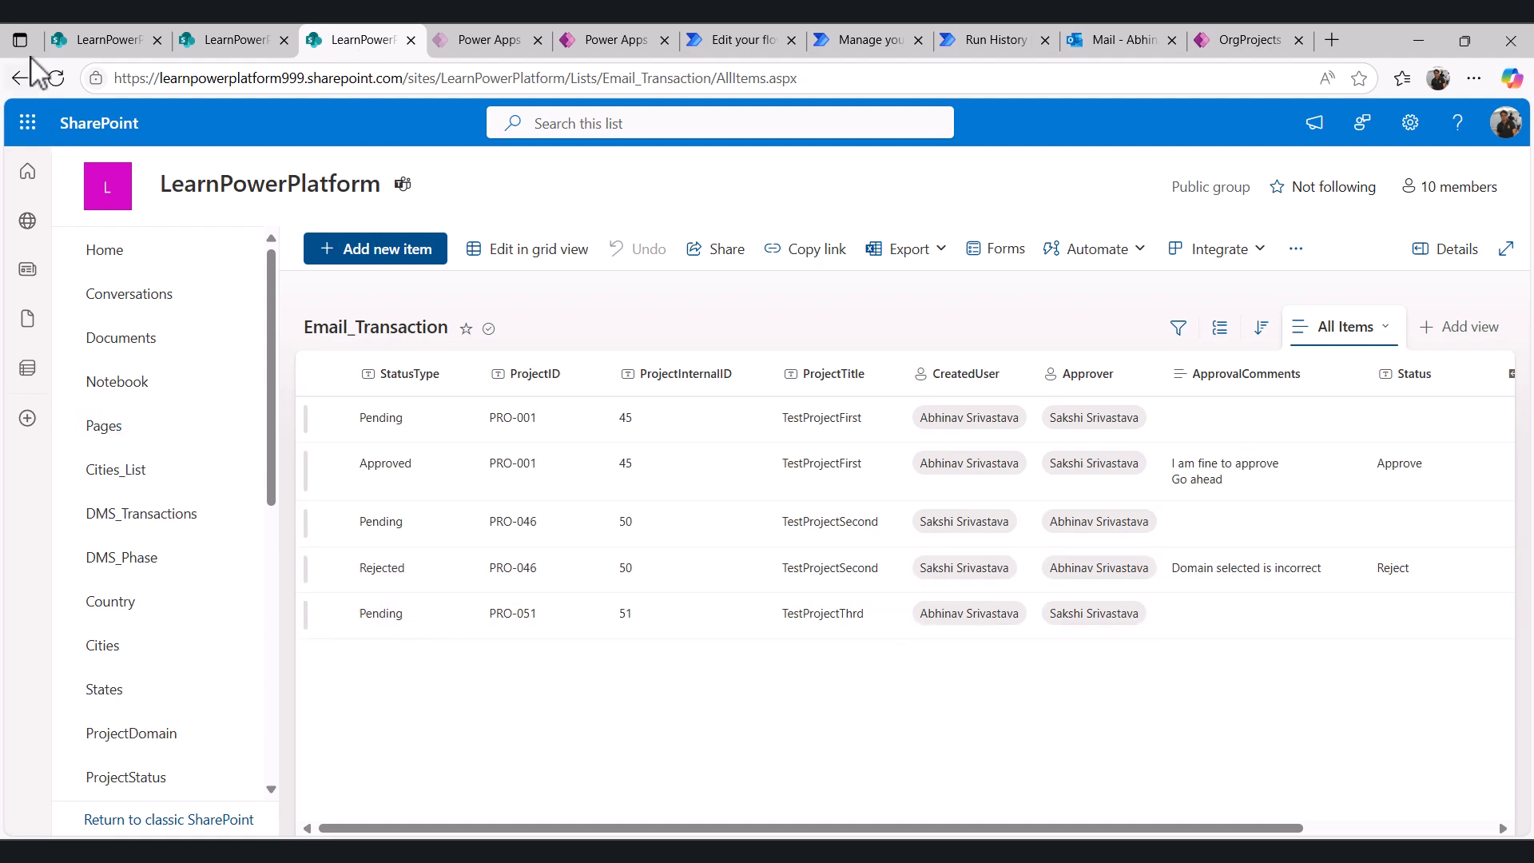
{"action": "left_click", "coordinate": [56, 77]}
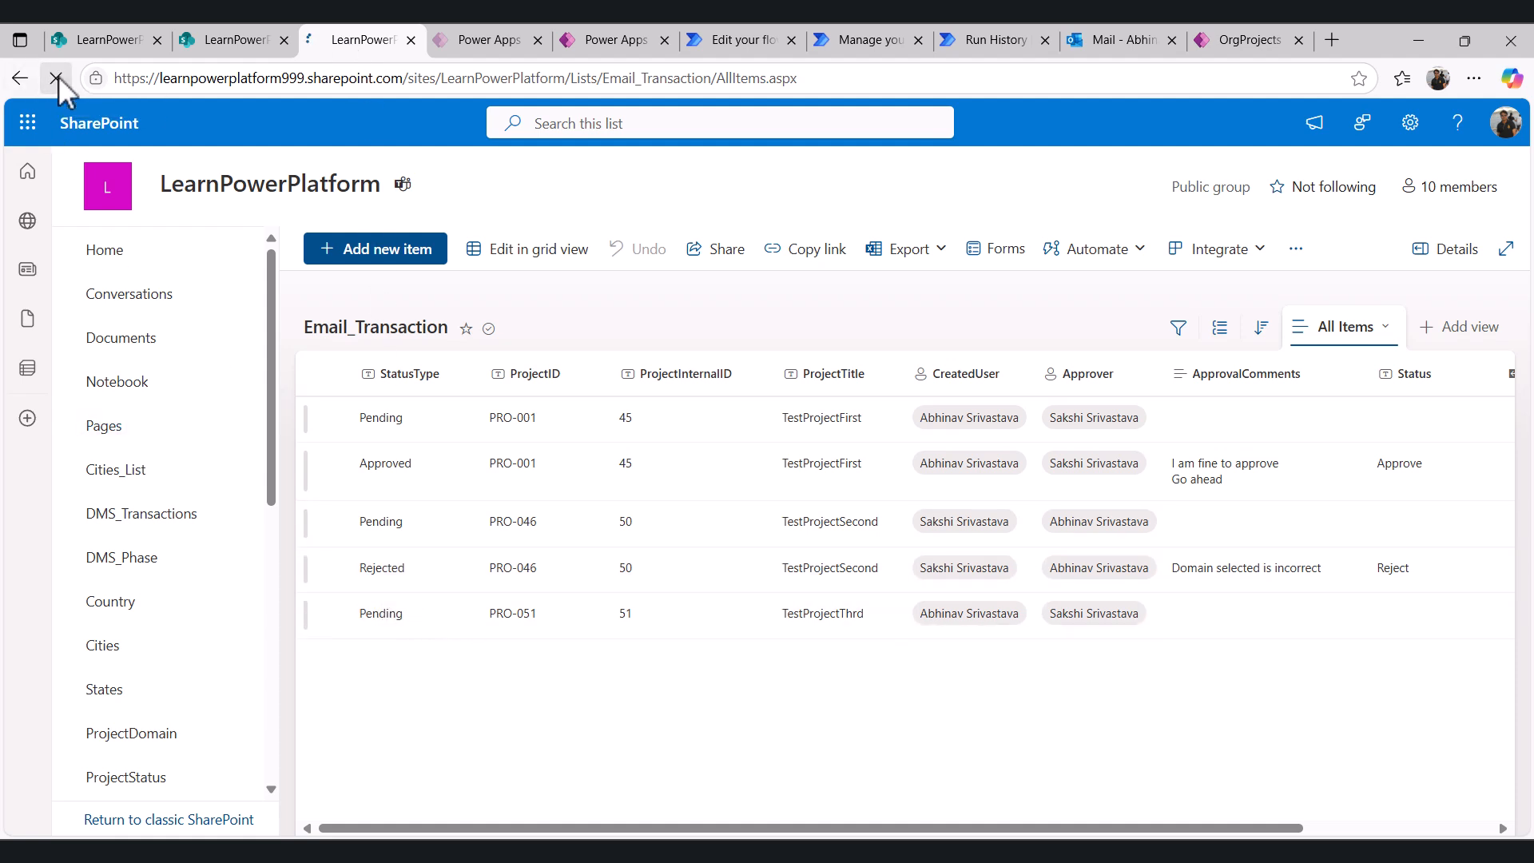
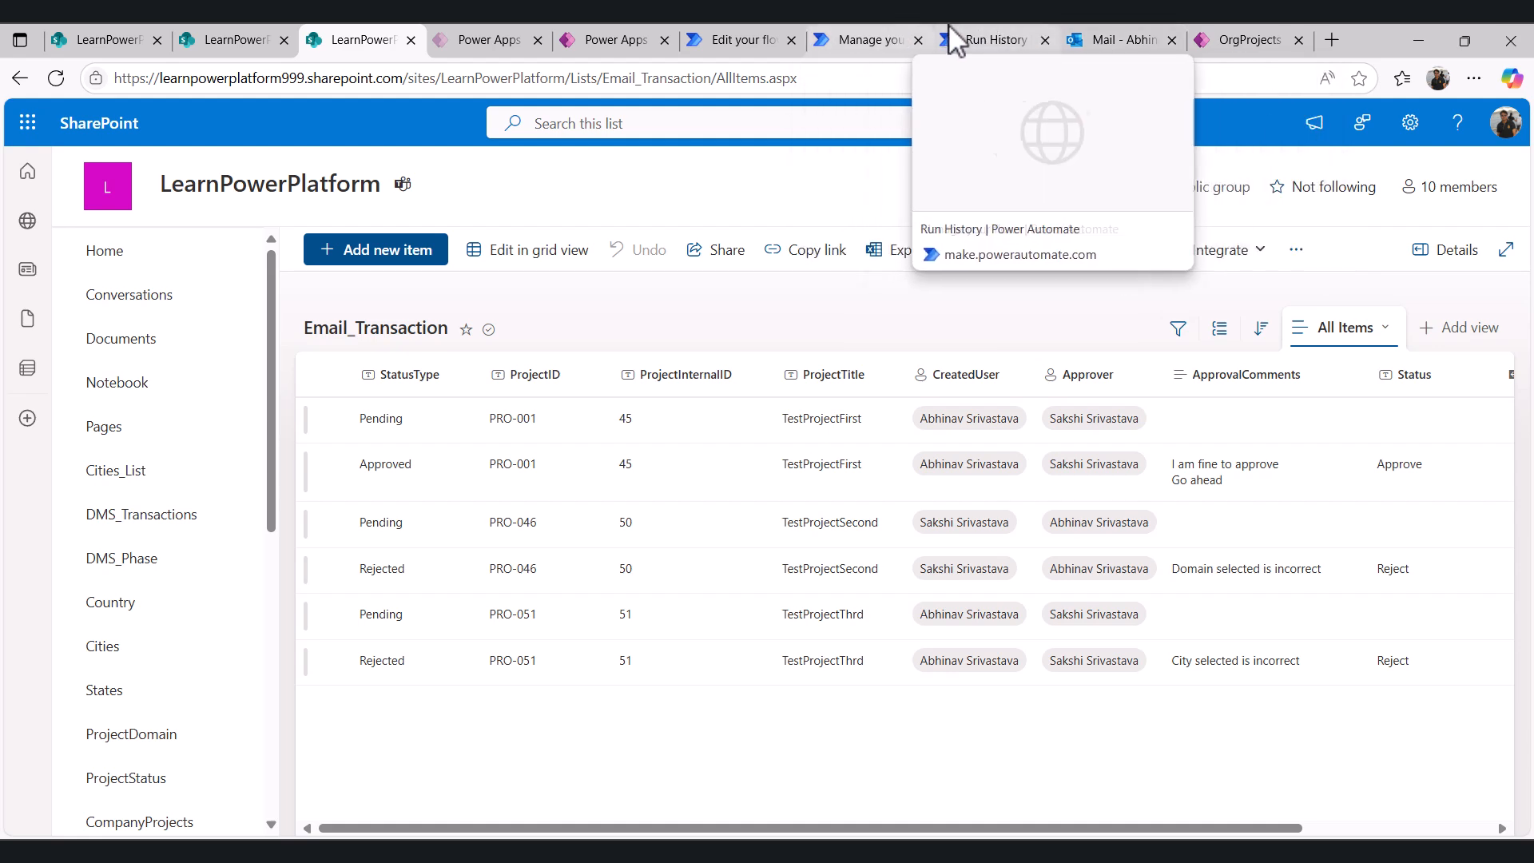
- Compare the Created User compose step's run inputs with the {Created User} placeholder in the Rejected email template
{"action": "left_click", "coordinate": [999, 49]}
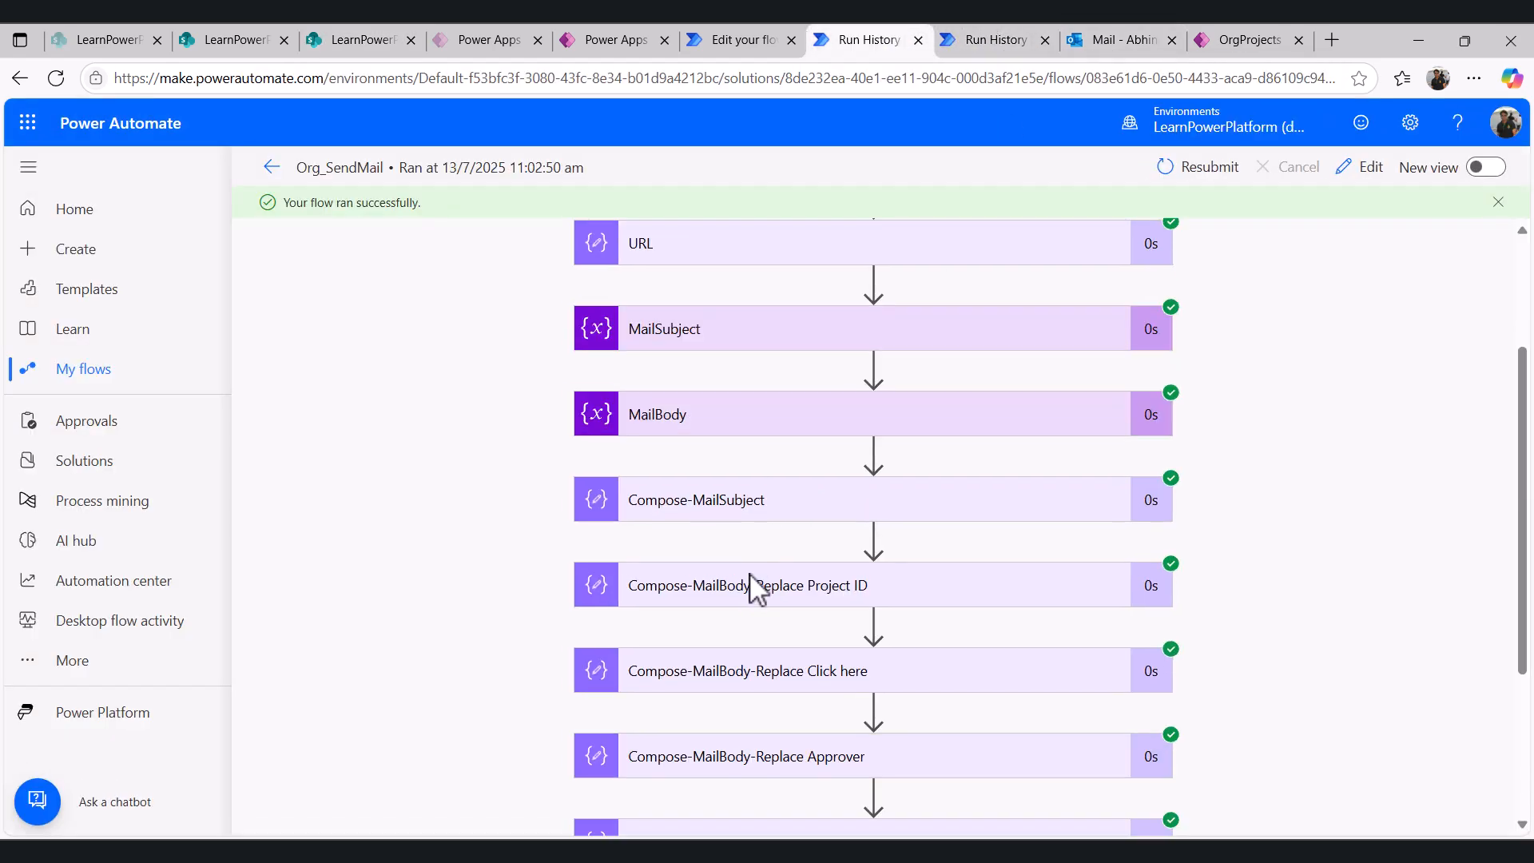
{"action": "key", "text": "ctrl+shift+Tab"}
{"action": "scroll", "coordinate": [747, 592], "scroll_direction": "down", "scroll_amount": 3}
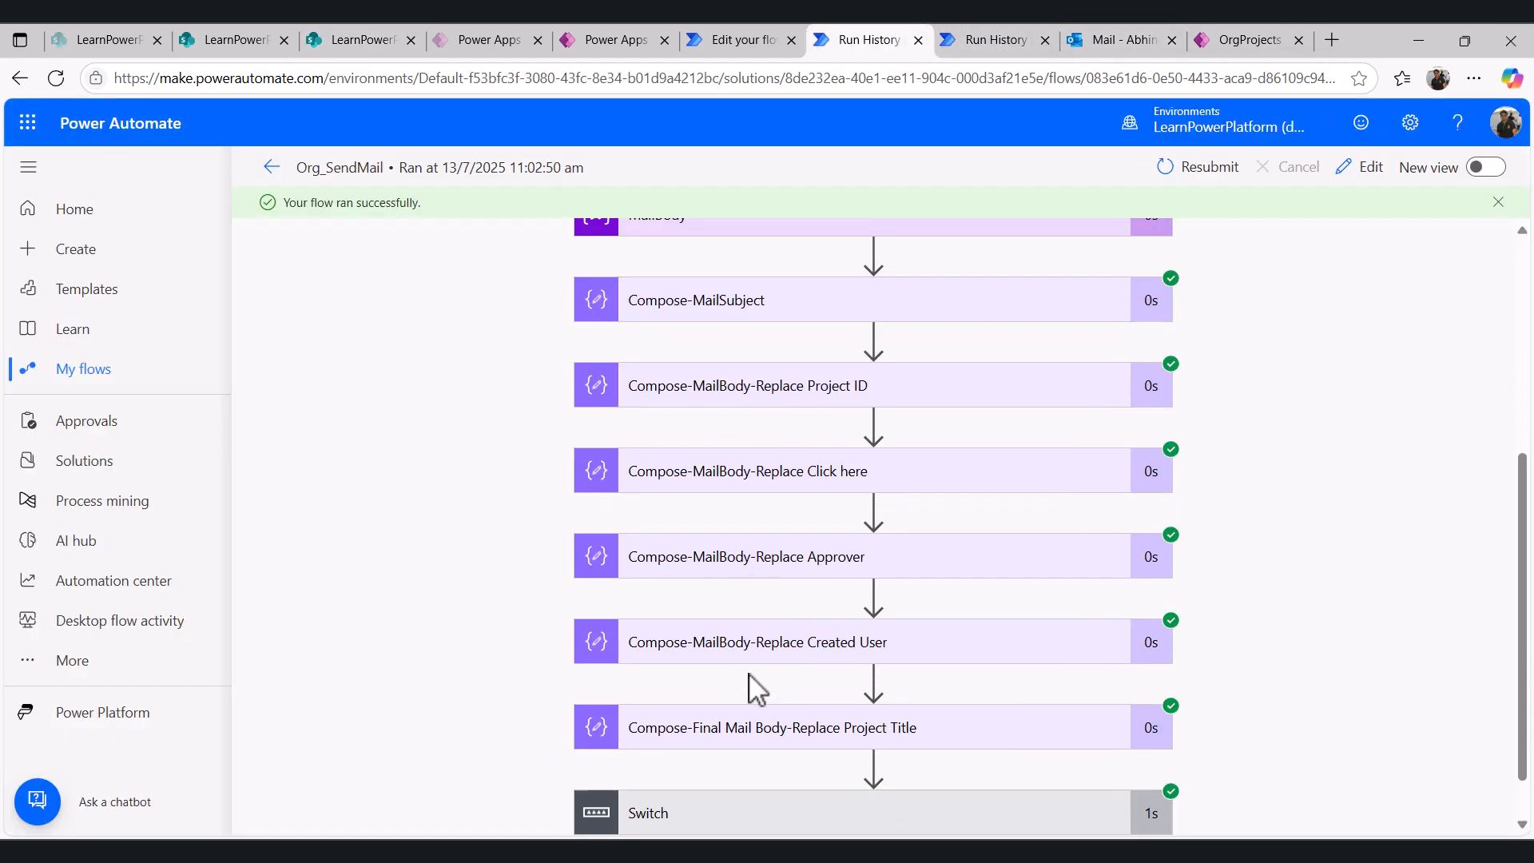
{"action": "left_click", "coordinate": [793, 661]}
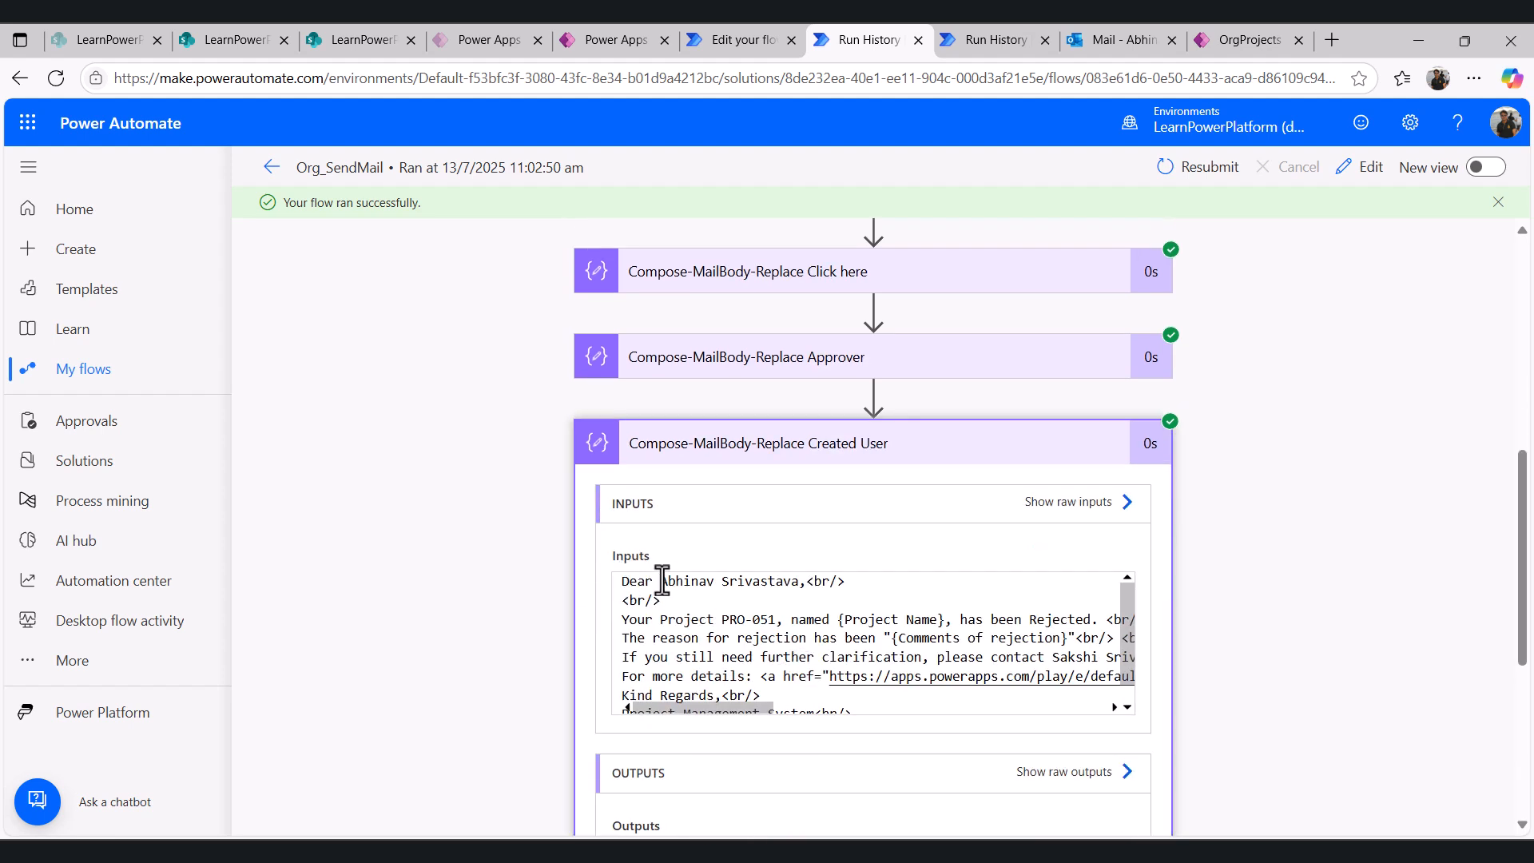
{"action": "left_click_drag", "start_coordinate": [662, 581], "coordinate": [795, 581]}
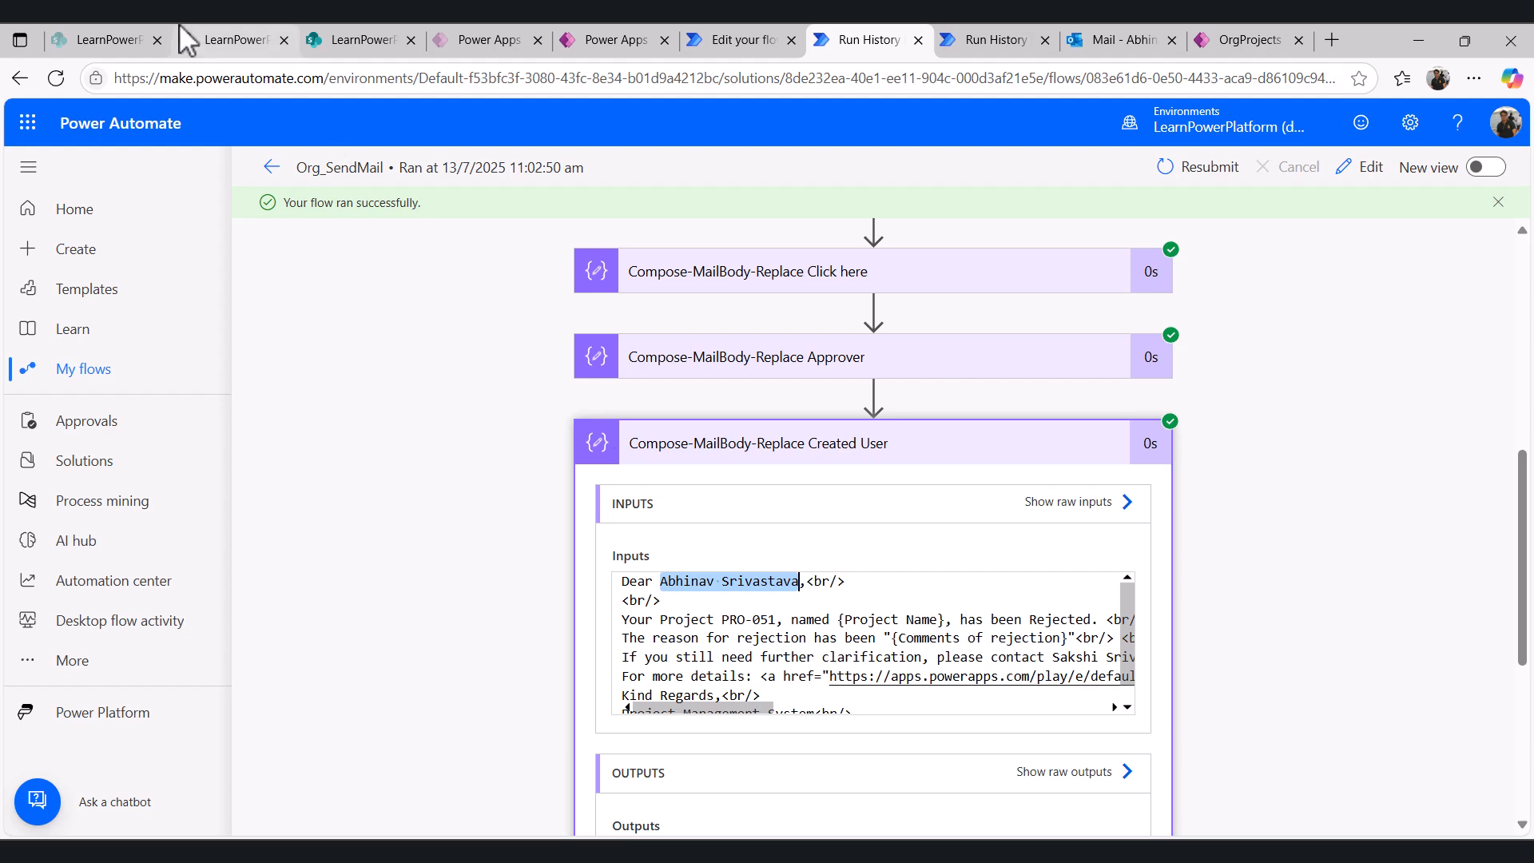
{"action": "left_click", "coordinate": [231, 34]}
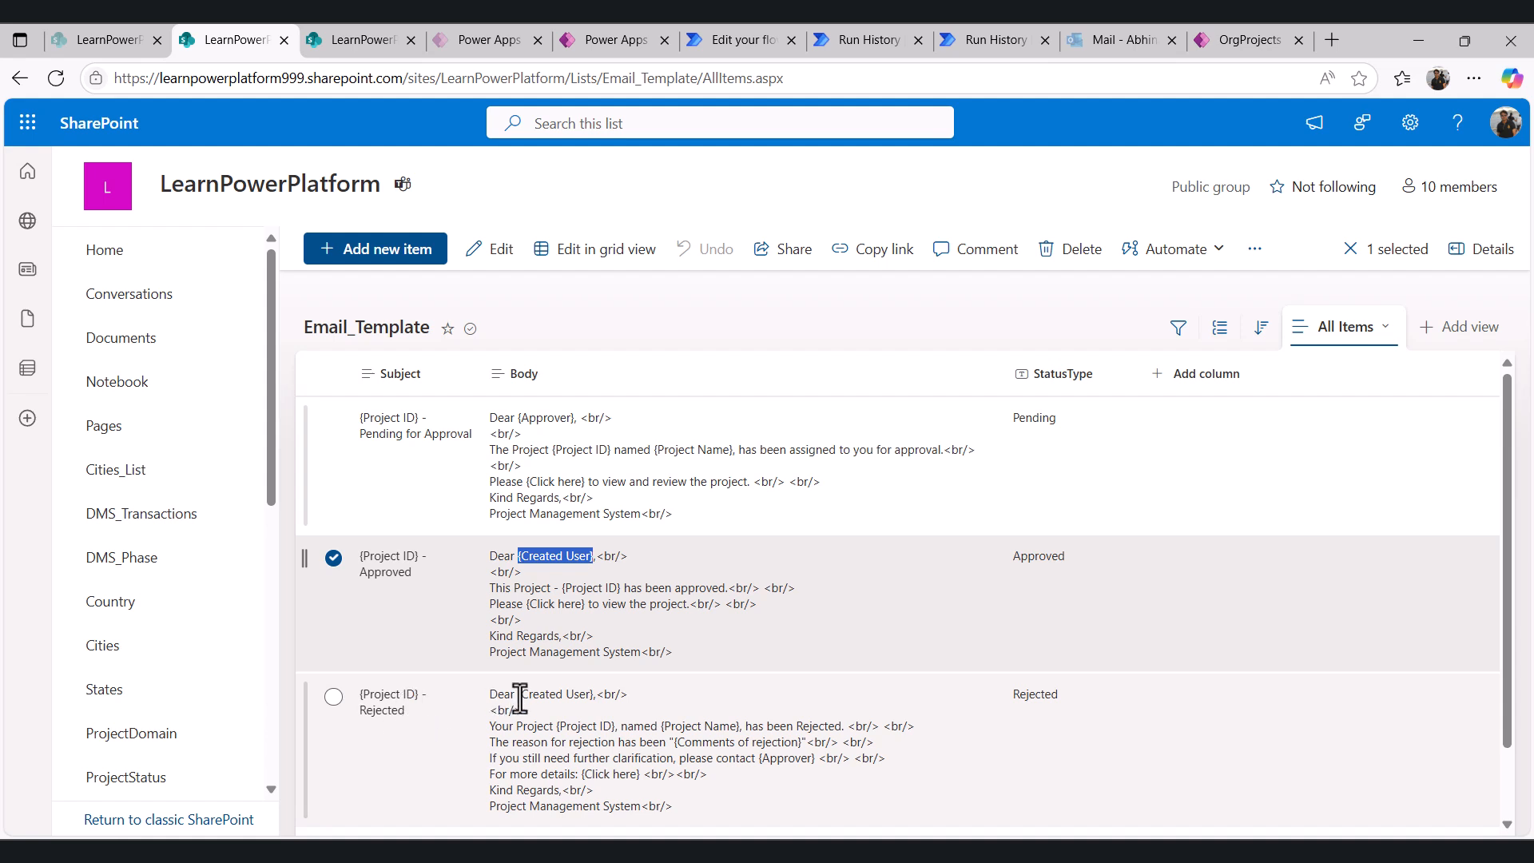
{"action": "left_click_drag", "start_coordinate": [518, 695], "coordinate": [585, 692]}
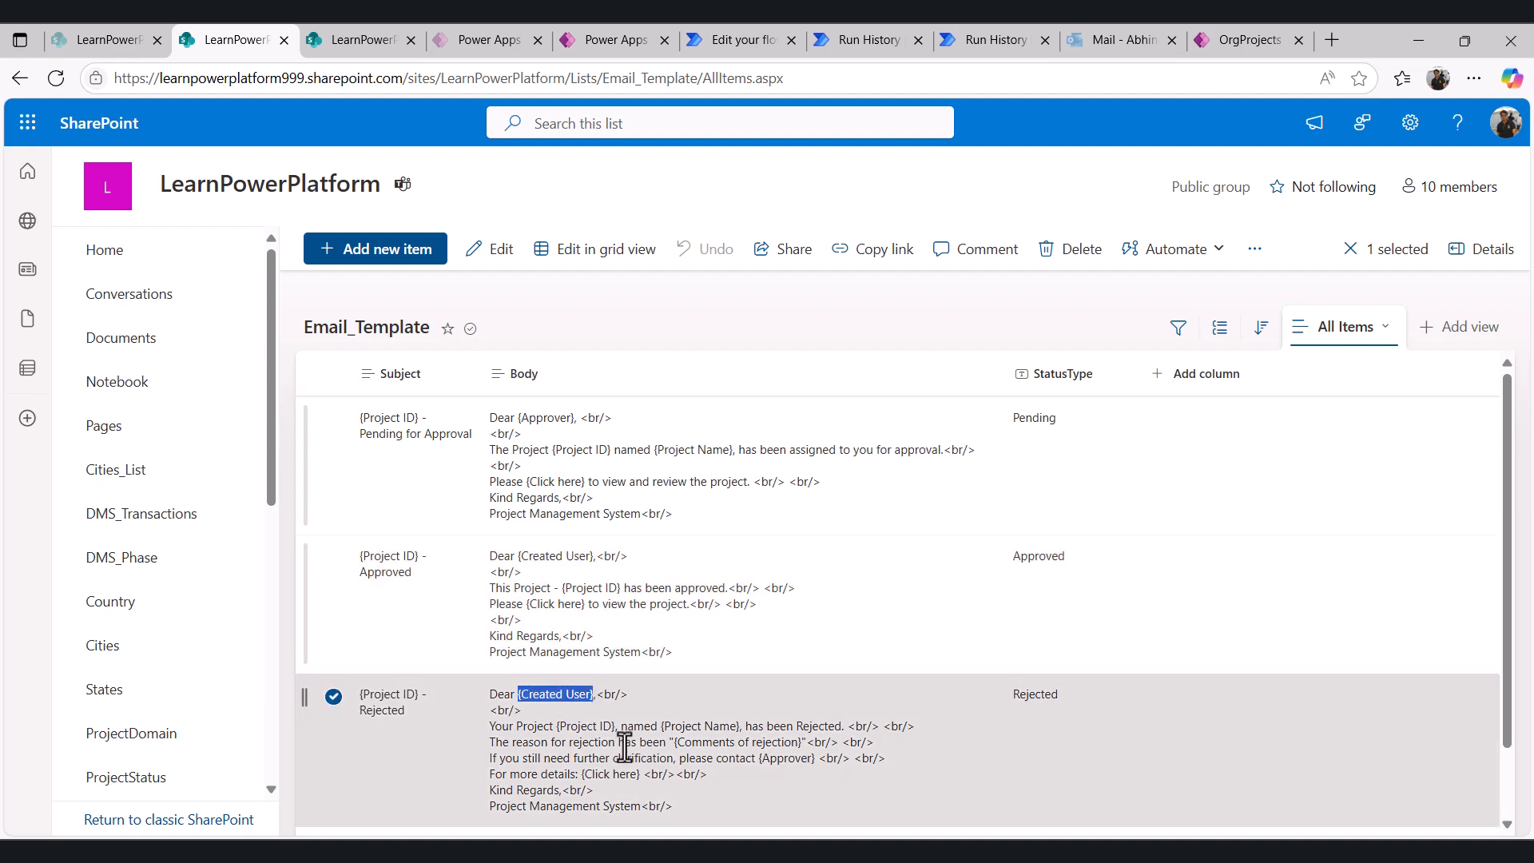
- Open the Compose-Final Mail Body-Replace Project Title action and locate the {Project Name} placeholder in the Rejected template
{"action": "left_click", "coordinate": [732, 39]}
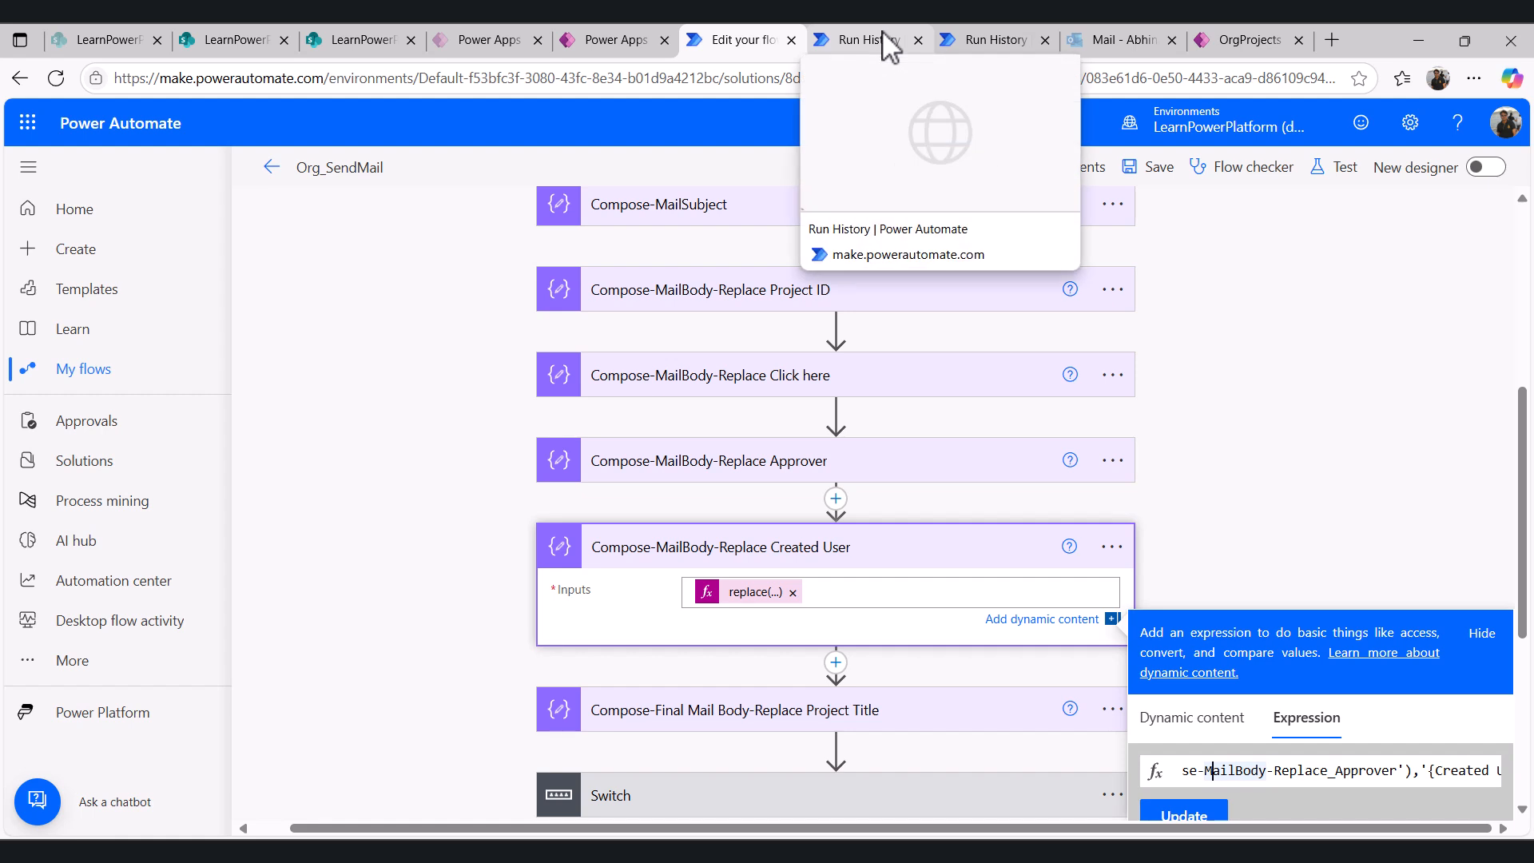
{"action": "left_click", "coordinate": [1387, 422]}
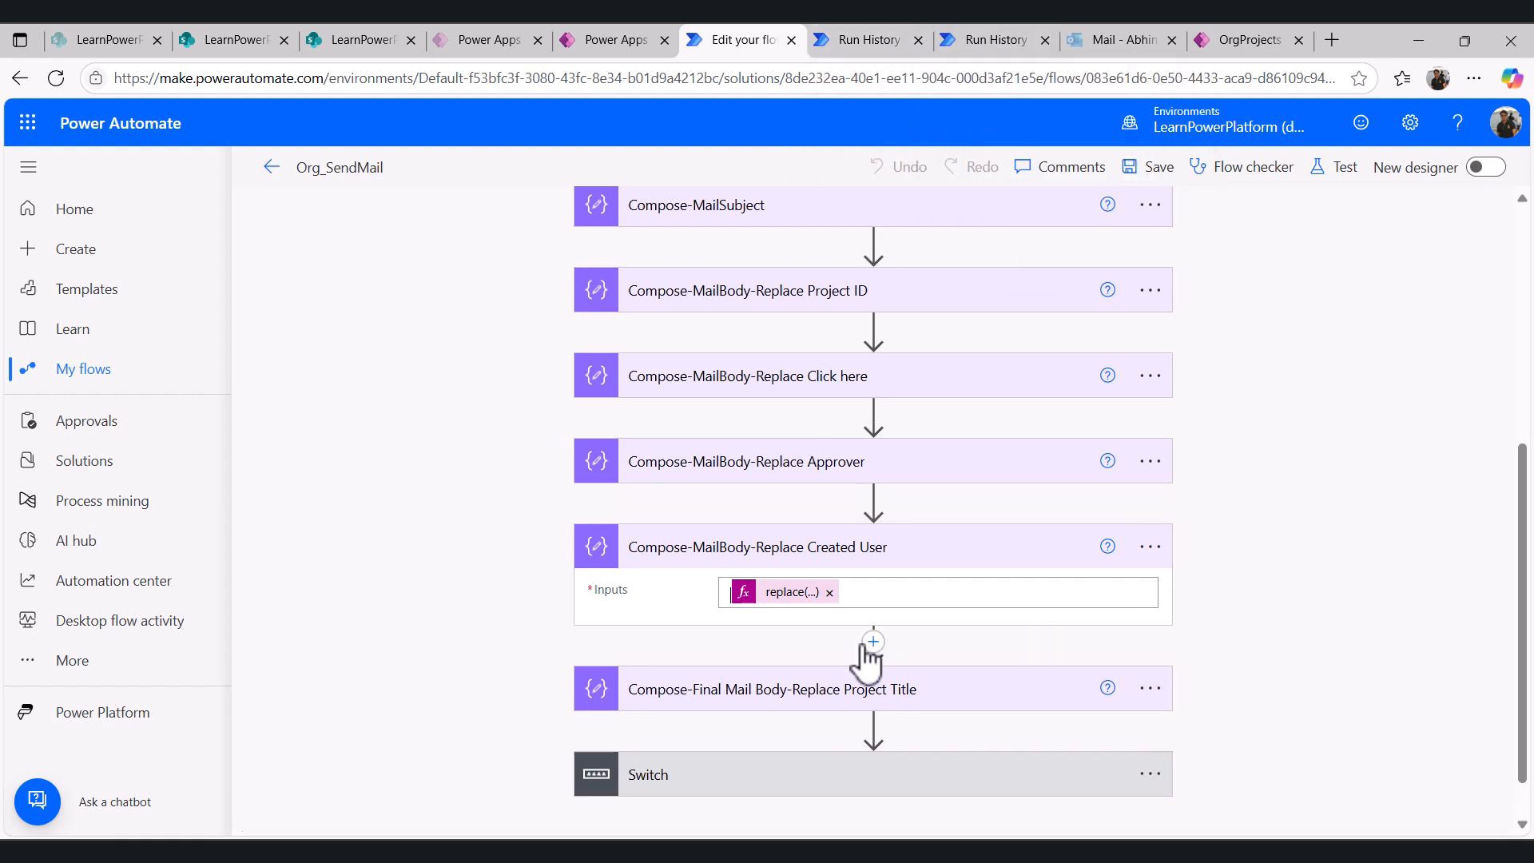
{"action": "left_click", "coordinate": [795, 702]}
{"action": "scroll", "coordinate": [791, 708], "scroll_direction": "down", "scroll_amount": 1}
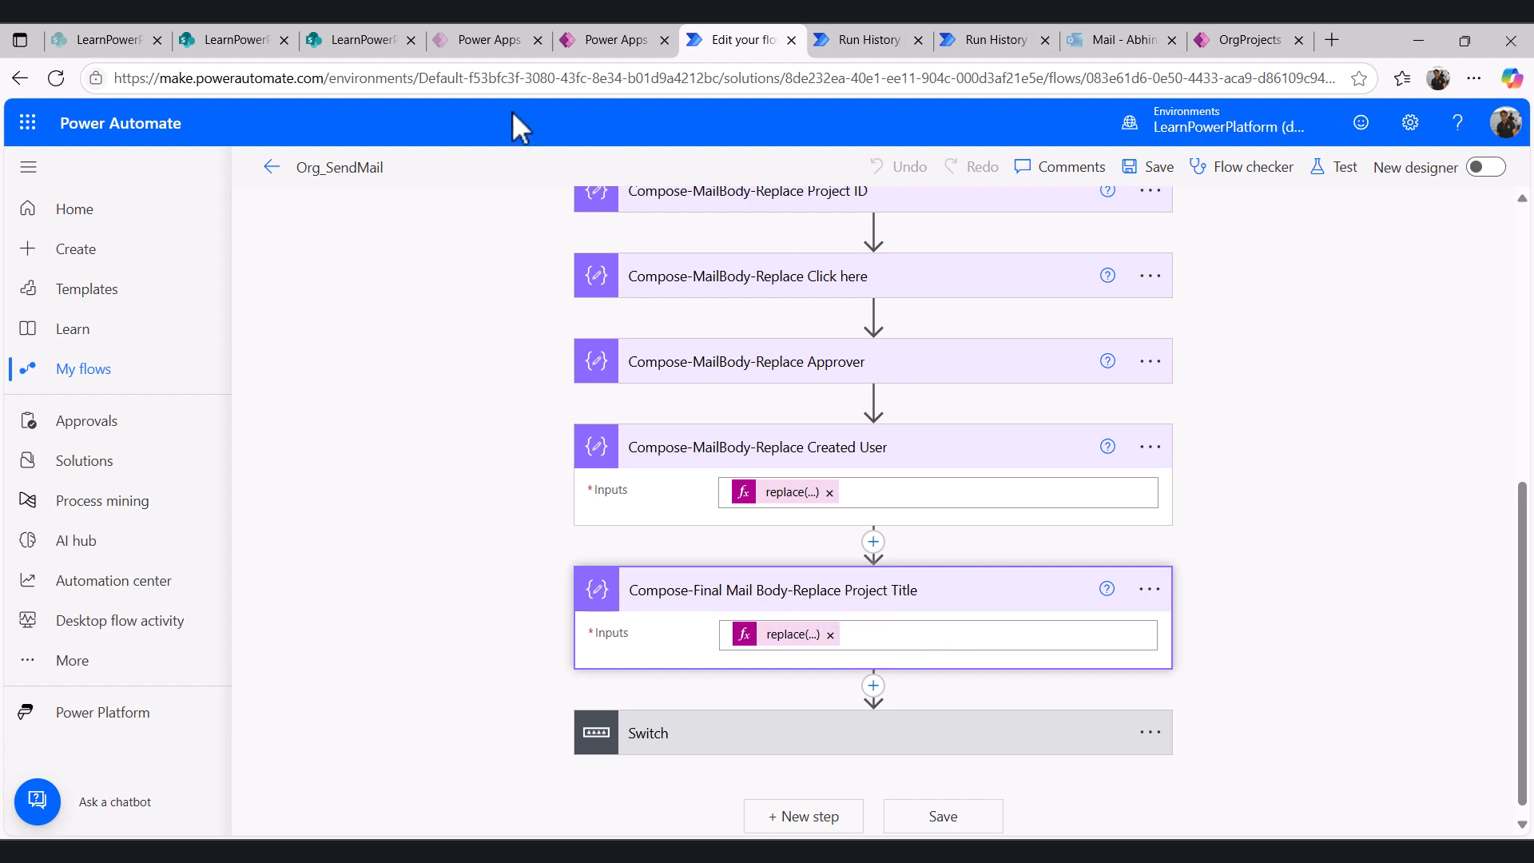
{"action": "left_click", "coordinate": [254, 36]}
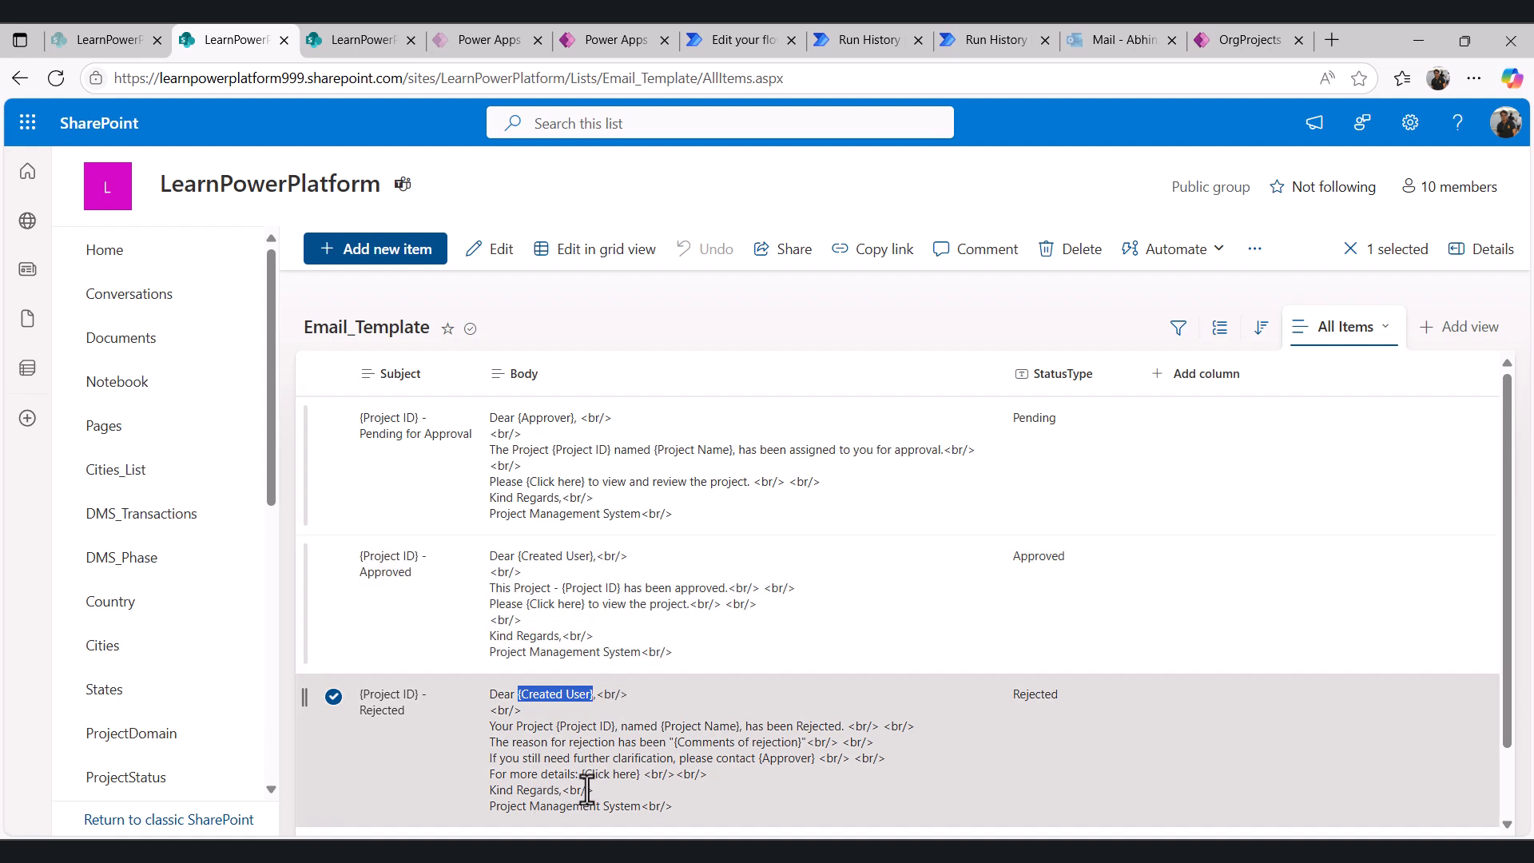
{"action": "scroll", "coordinate": [582, 788], "scroll_direction": "down", "scroll_amount": 1}
{"action": "left_click_drag", "start_coordinate": [660, 641], "coordinate": [720, 644]}
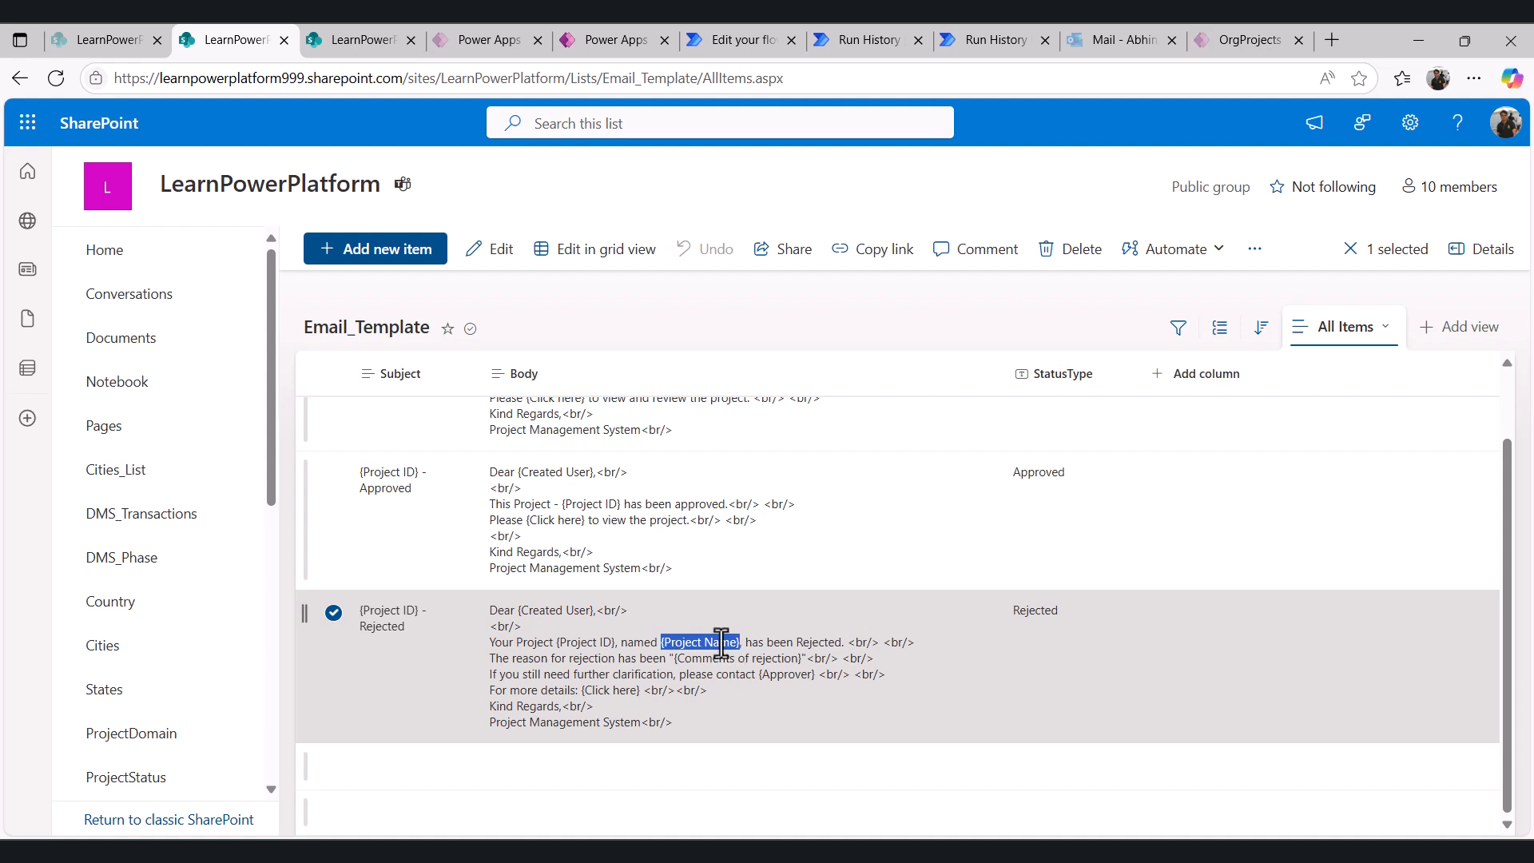
- Read through the Project Title replace expression, comparing it with the ProjectTitle column in the Email_Transaction list
{"action": "left_click", "coordinate": [400, 40]}
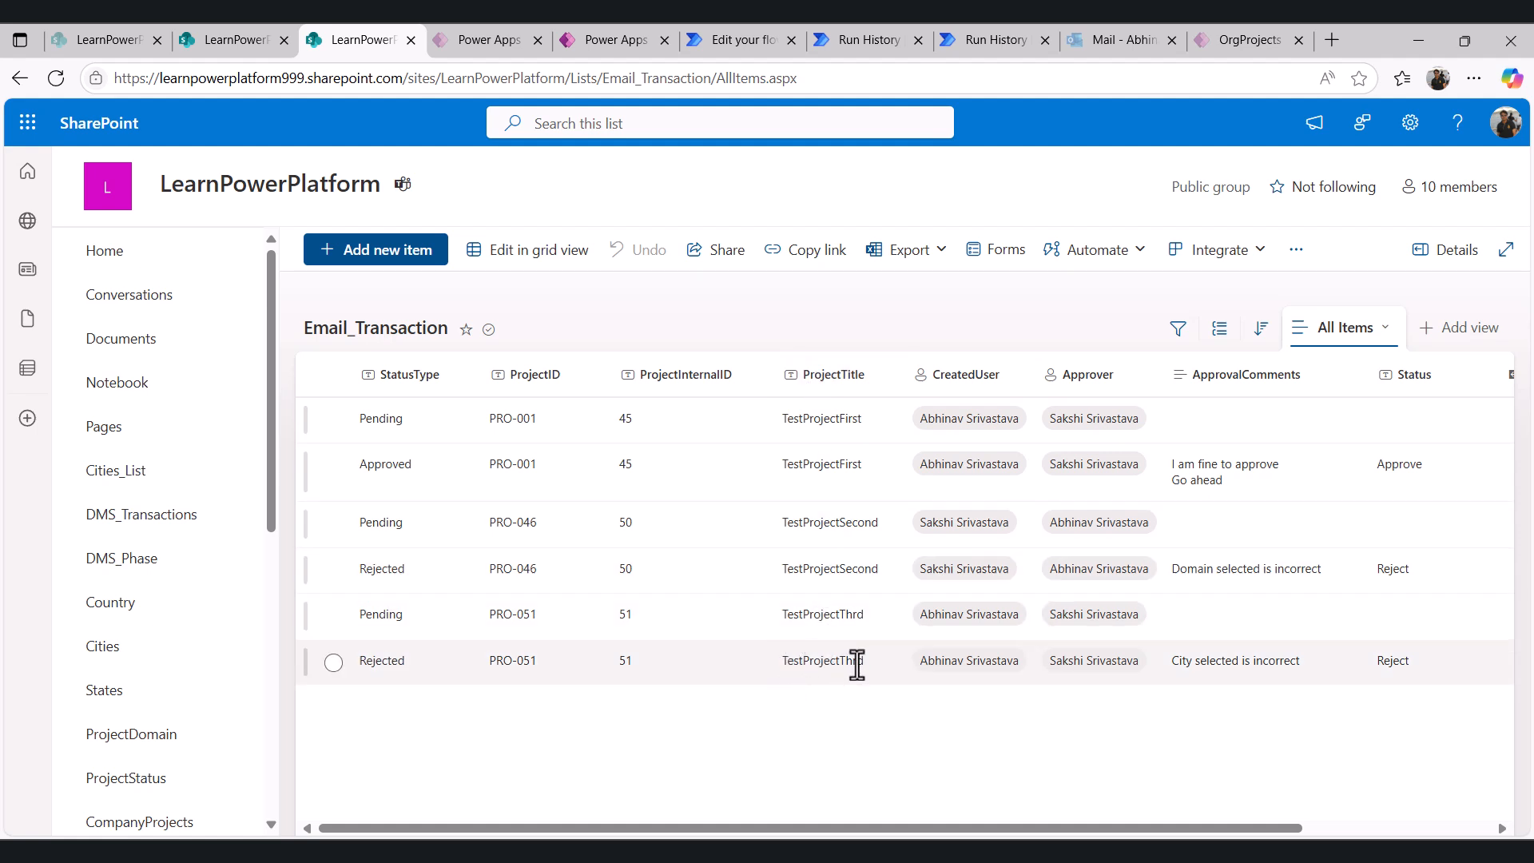
{"action": "left_click", "coordinate": [742, 28]}
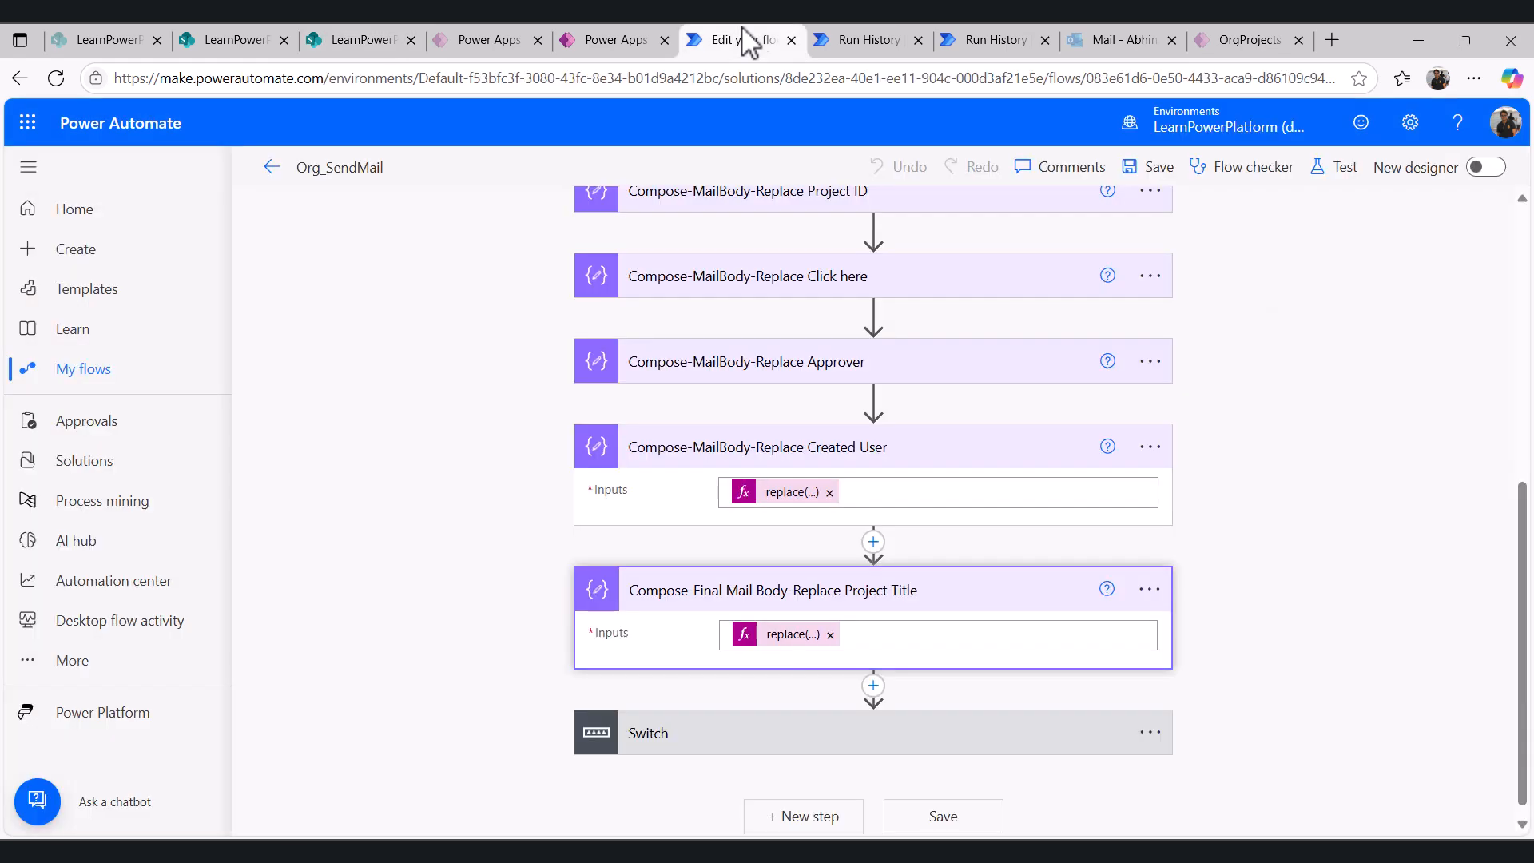
{"action": "left_click", "coordinate": [793, 636]}
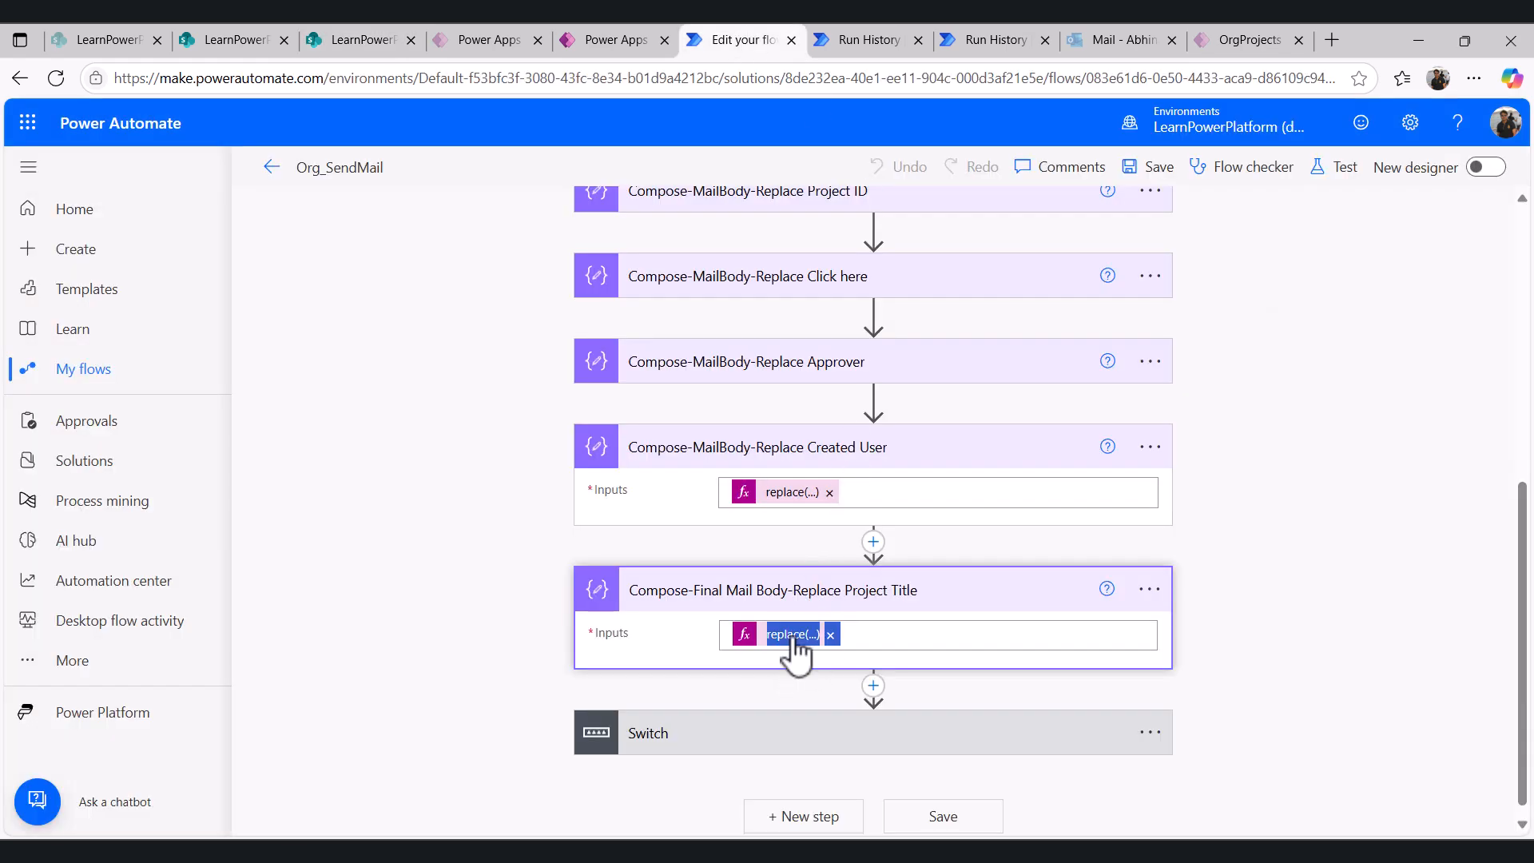
{"action": "scroll", "coordinate": [1370, 609], "scroll_direction": "down", "scroll_amount": 5}
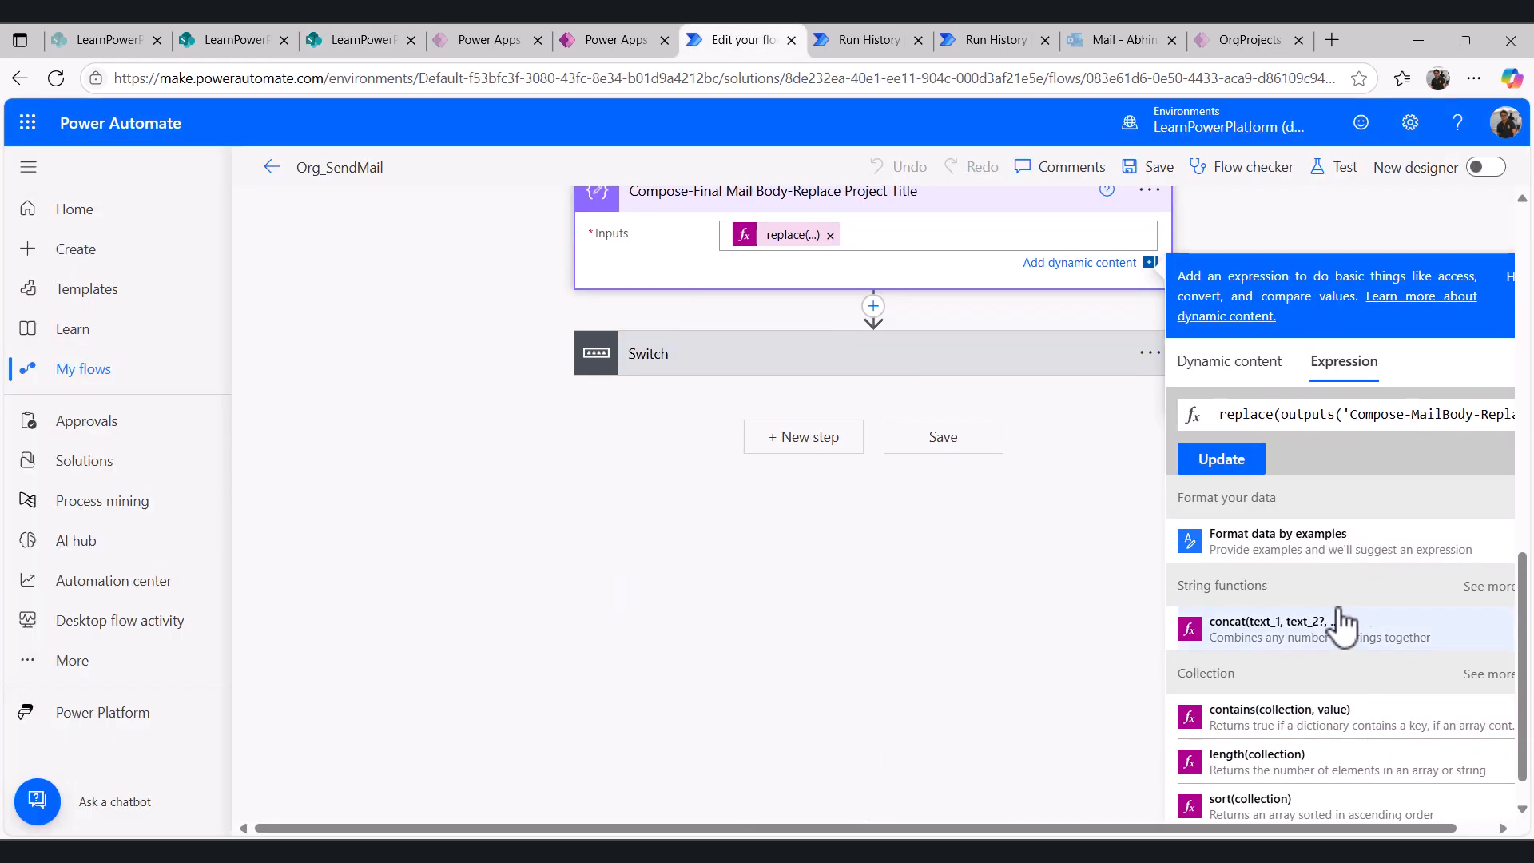
{"action": "scroll", "coordinate": [1339, 615], "scroll_direction": "up", "scroll_amount": 1}
{"action": "left_click_drag", "start_coordinate": [1423, 829], "coordinate": [1508, 827]}
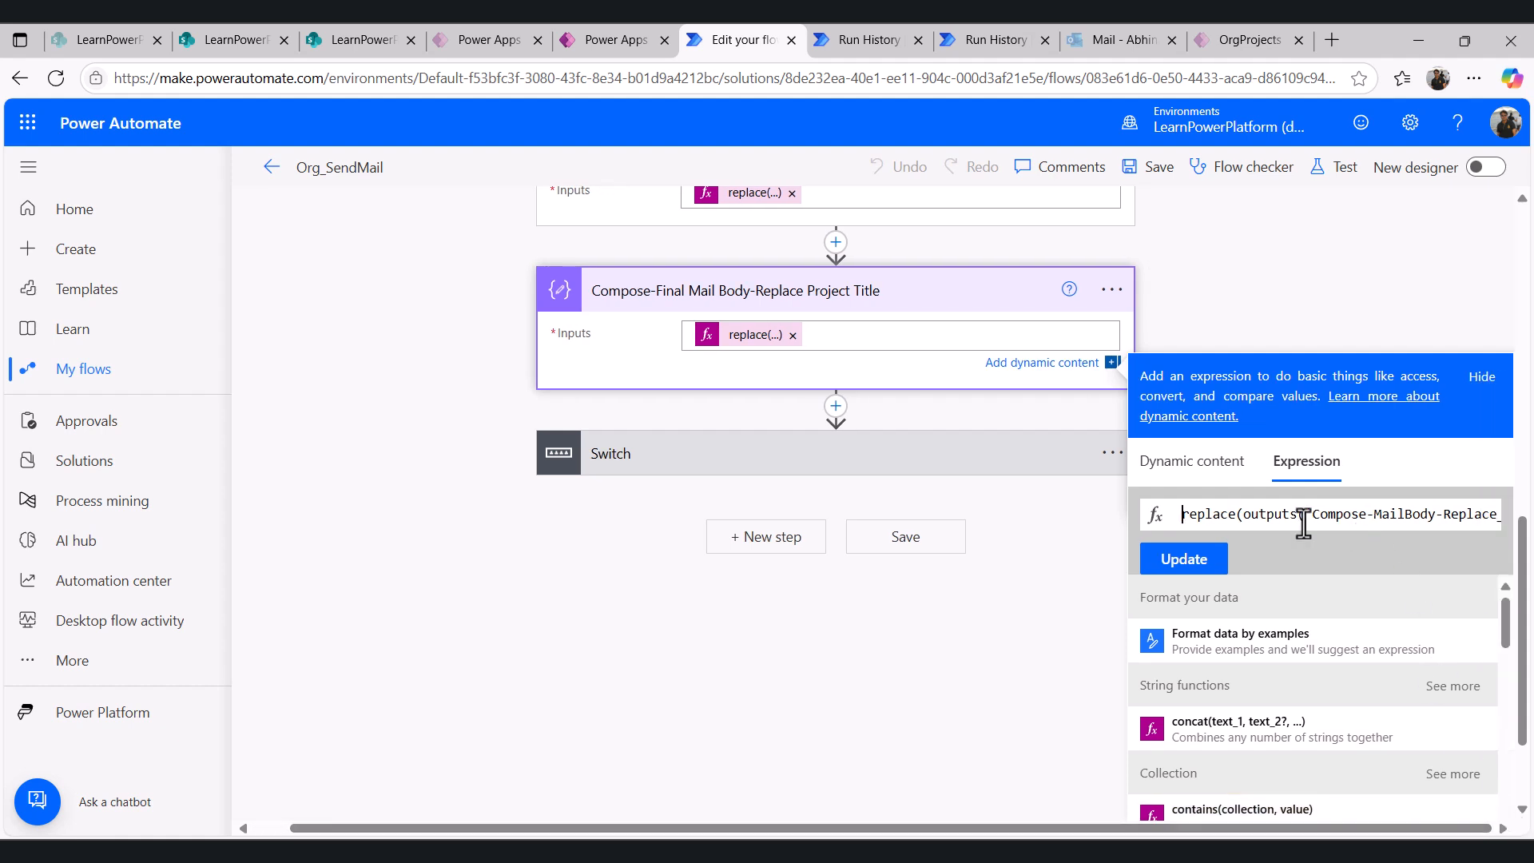
{"action": "scroll", "coordinate": [831, 490], "scroll_direction": "up", "scroll_amount": 1}
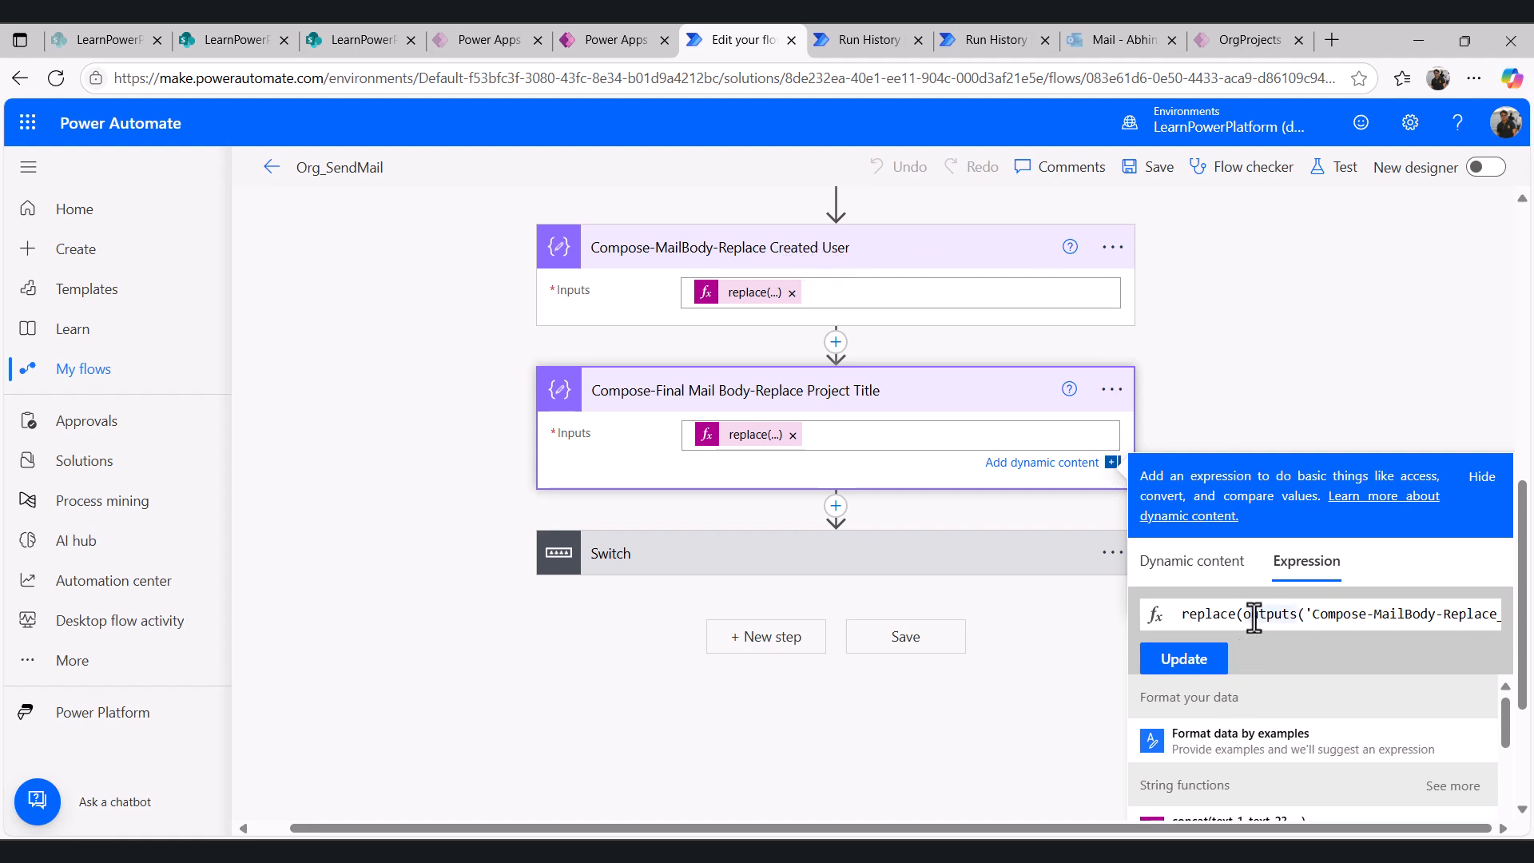
{"action": "key", "text": "Right"}
{"action": "key", "text": "Right"}
{"action": "key", "text": "Right"}
{"action": "key", "text": "Right"}
{"action": "key", "text": "Right"}
{"action": "key", "text": "Right"}
{"action": "key", "text": "Right"}
{"action": "key", "text": "Right"}
{"action": "key", "text": "Right"}
{"action": "key", "text": "Right"}
{"action": "key", "text": "Right"}
{"action": "key", "text": "Right"}
{"action": "key", "text": "Right"}
{"action": "key", "text": "Right"}
{"action": "key", "text": "Right"}
{"action": "key", "text": "Right"}
{"action": "key", "text": "Right"}
{"action": "key", "text": "Right"}
{"action": "key", "text": "Right"}
{"action": "key", "text": "Right"}
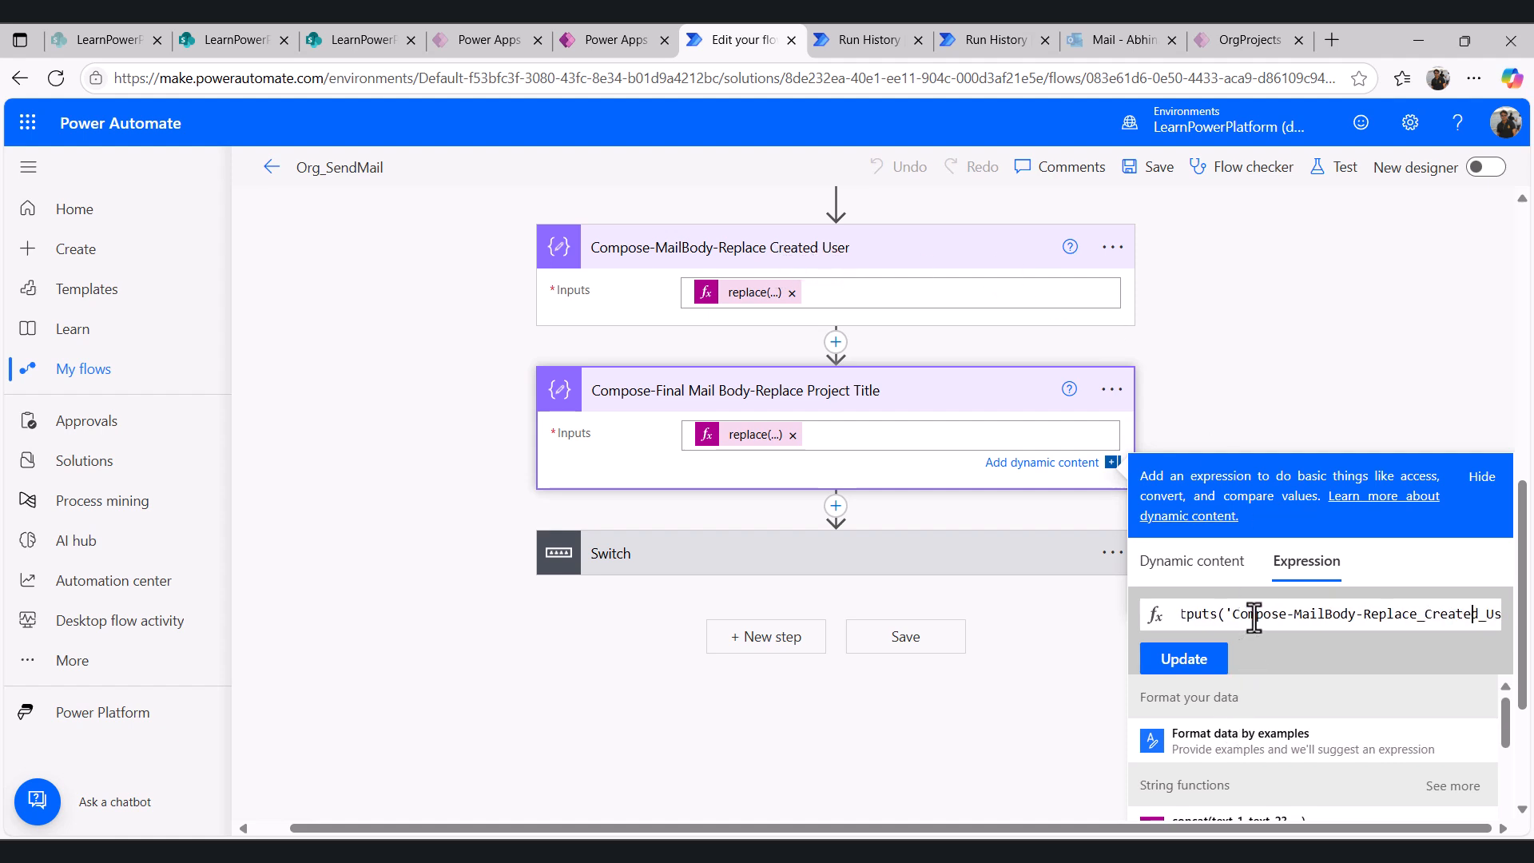
{"action": "key", "text": "Right"}
{"action": "key", "text": "Right"}
{"action": "key", "text": "Right"}
{"action": "key", "text": "Right"}
{"action": "key", "text": "Right"}
{"action": "key", "text": "Right"}
{"action": "key", "text": "Right"}
{"action": "key", "text": "Right"}
{"action": "key", "text": "Right"}
{"action": "key", "text": "Right"}
{"action": "key", "text": "Right"}
{"action": "key", "text": "Right"}
{"action": "key", "text": "Right"}
{"action": "key", "text": "Right"}
{"action": "key", "text": "Right"}
{"action": "key", "text": "Right"}
{"action": "key", "text": "Right"}
{"action": "key", "text": "Right"}
{"action": "key", "text": "Right"}
{"action": "key", "text": "Right"}
{"action": "key", "text": "Right"}
{"action": "key", "text": "Right"}
{"action": "key", "text": "Right"}
{"action": "key", "text": "Right"}
{"action": "key", "text": "Right"}
{"action": "key", "text": "Right"}
{"action": "key", "text": "Right"}
{"action": "key", "text": "Right"}
{"action": "key", "text": "Right"}
{"action": "key", "text": "Right"}
{"action": "key", "text": "Right"}
{"action": "key", "text": "Right"}
{"action": "key", "text": "Right"}
{"action": "key", "text": "Right"}
{"action": "key", "text": "Right"}
{"action": "key", "text": "Right"}
{"action": "key", "text": "Right"}
{"action": "key", "text": "Right"}
{"action": "key", "text": "Right"}
{"action": "key", "text": "Right"}
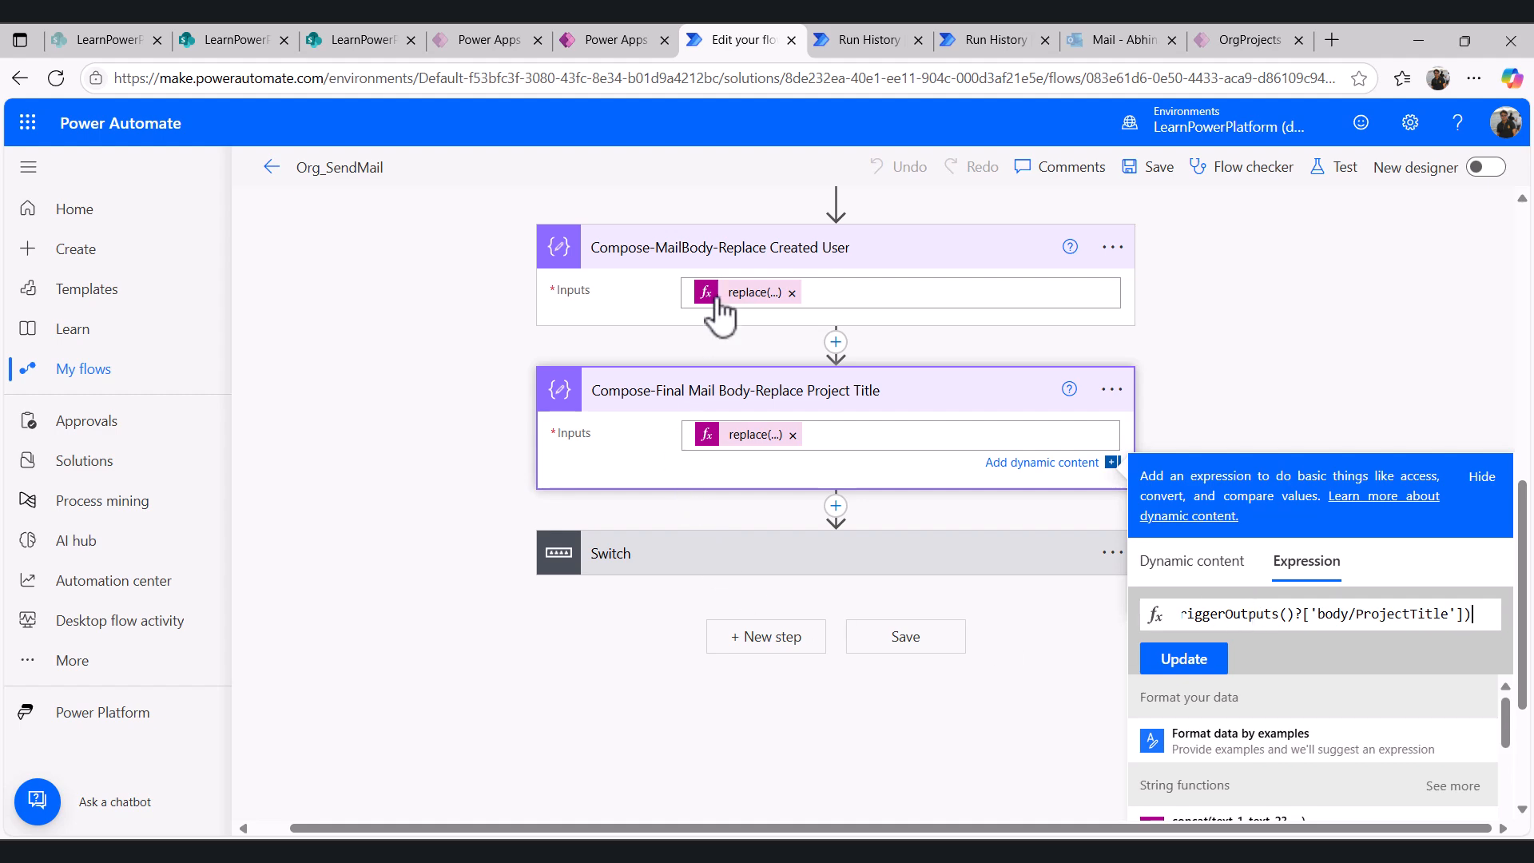
- Check the Project Title compose step's run inputs against the project name in the PRO-051 Rejected email
{"action": "left_click", "coordinate": [375, 40]}
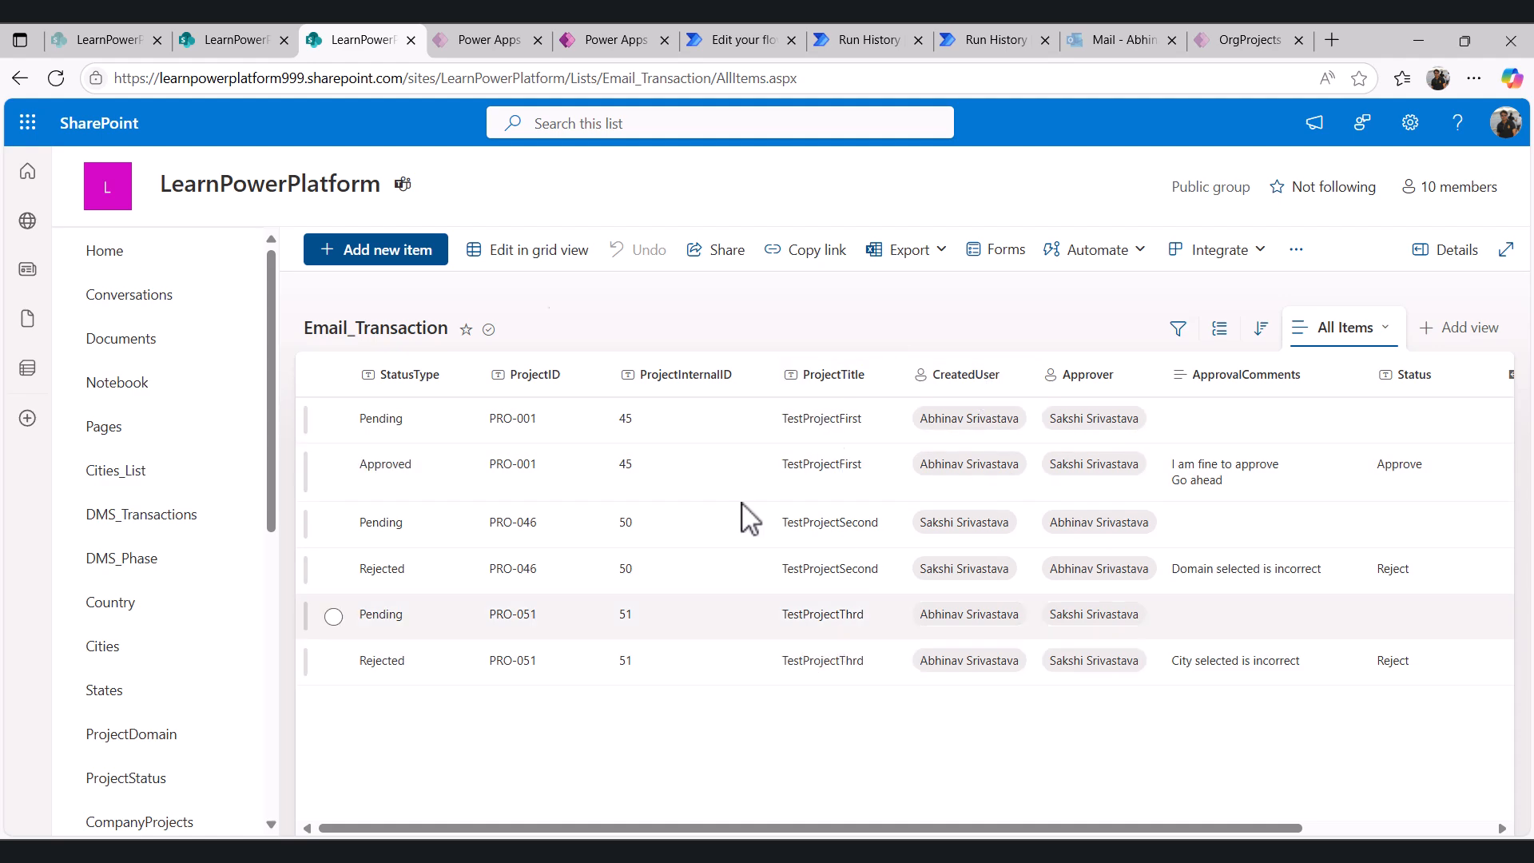
{"action": "left_click", "coordinate": [869, 40]}
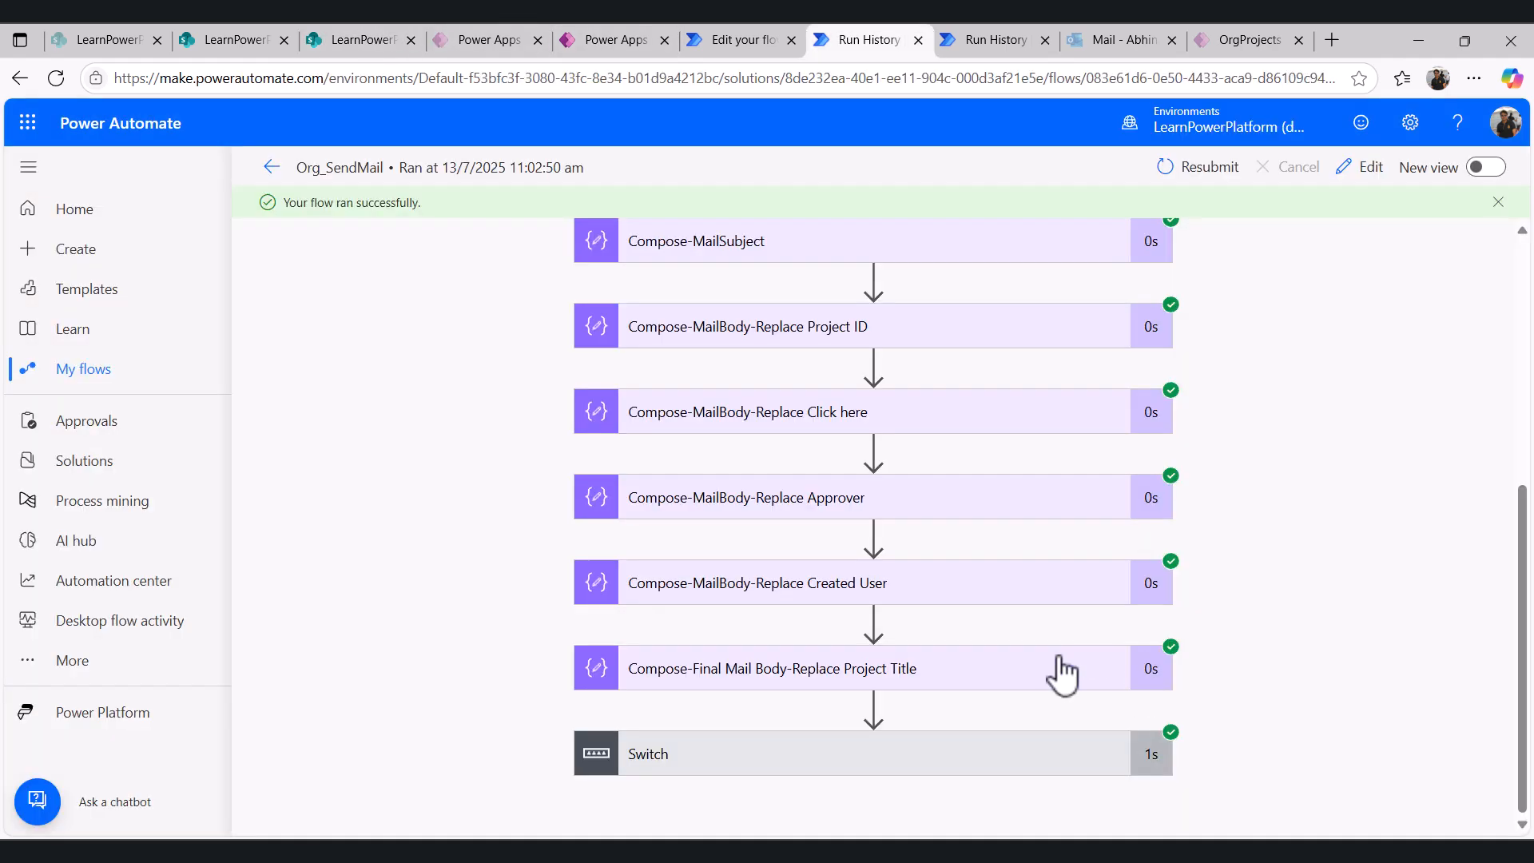
{"action": "left_click", "coordinate": [790, 681]}
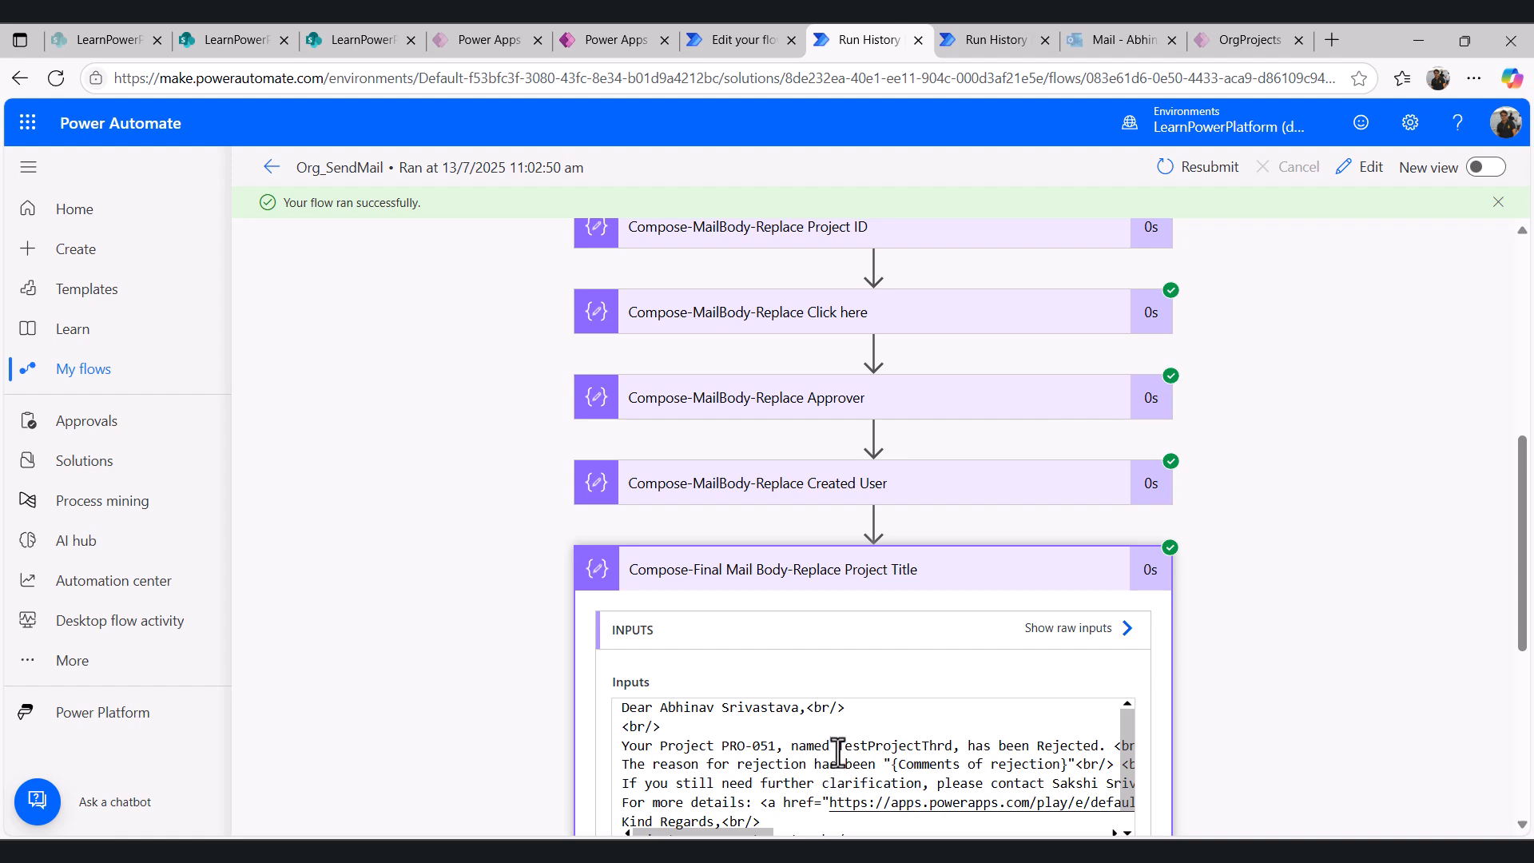
{"action": "left_click_drag", "start_coordinate": [838, 753], "coordinate": [953, 753]}
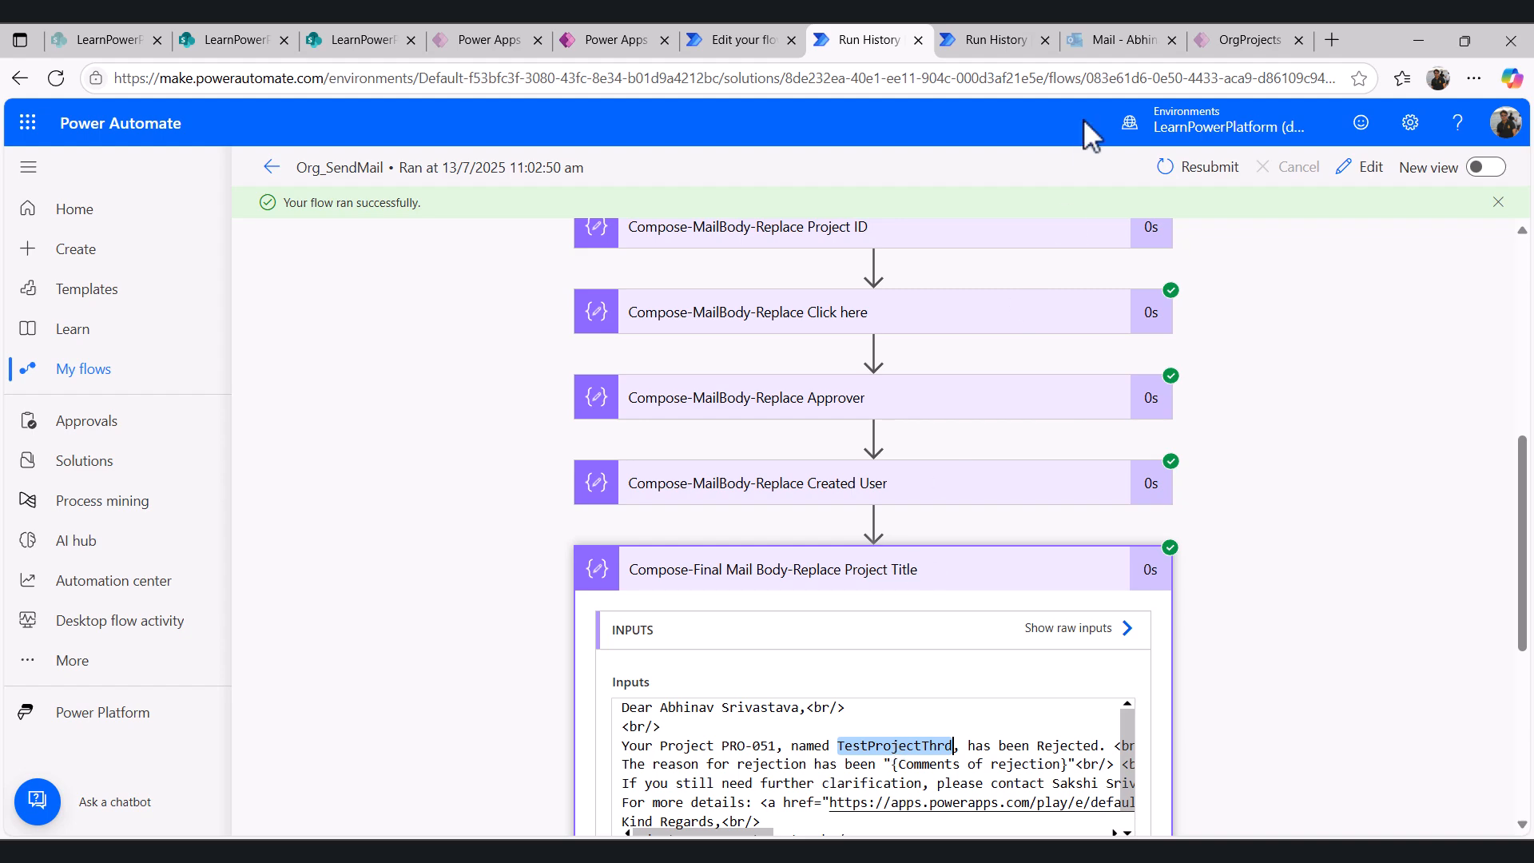
{"action": "left_click", "coordinate": [1115, 39]}
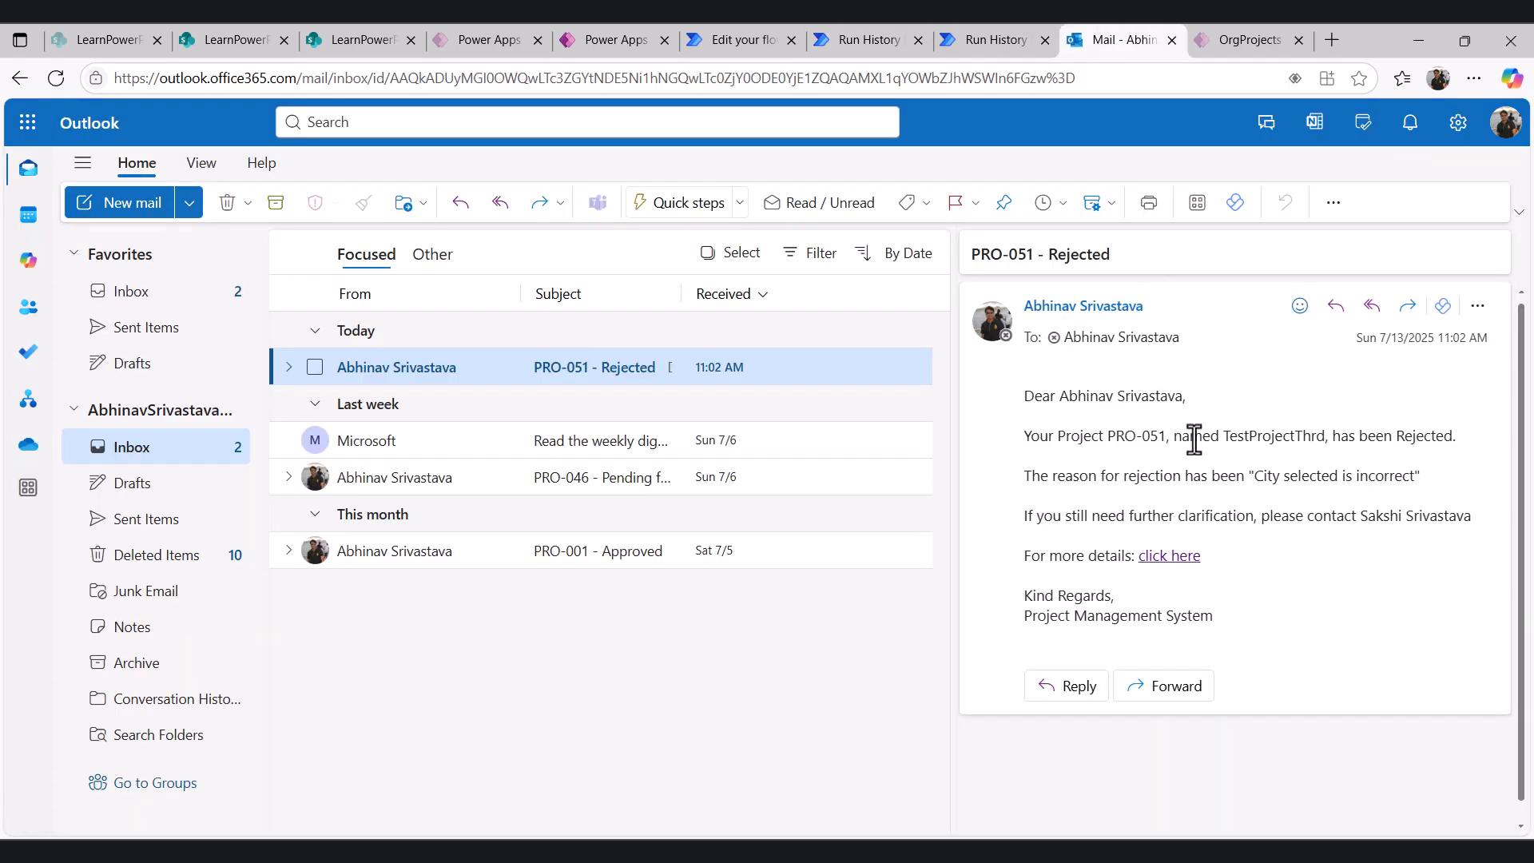
{"action": "left_click", "coordinate": [867, 40]}
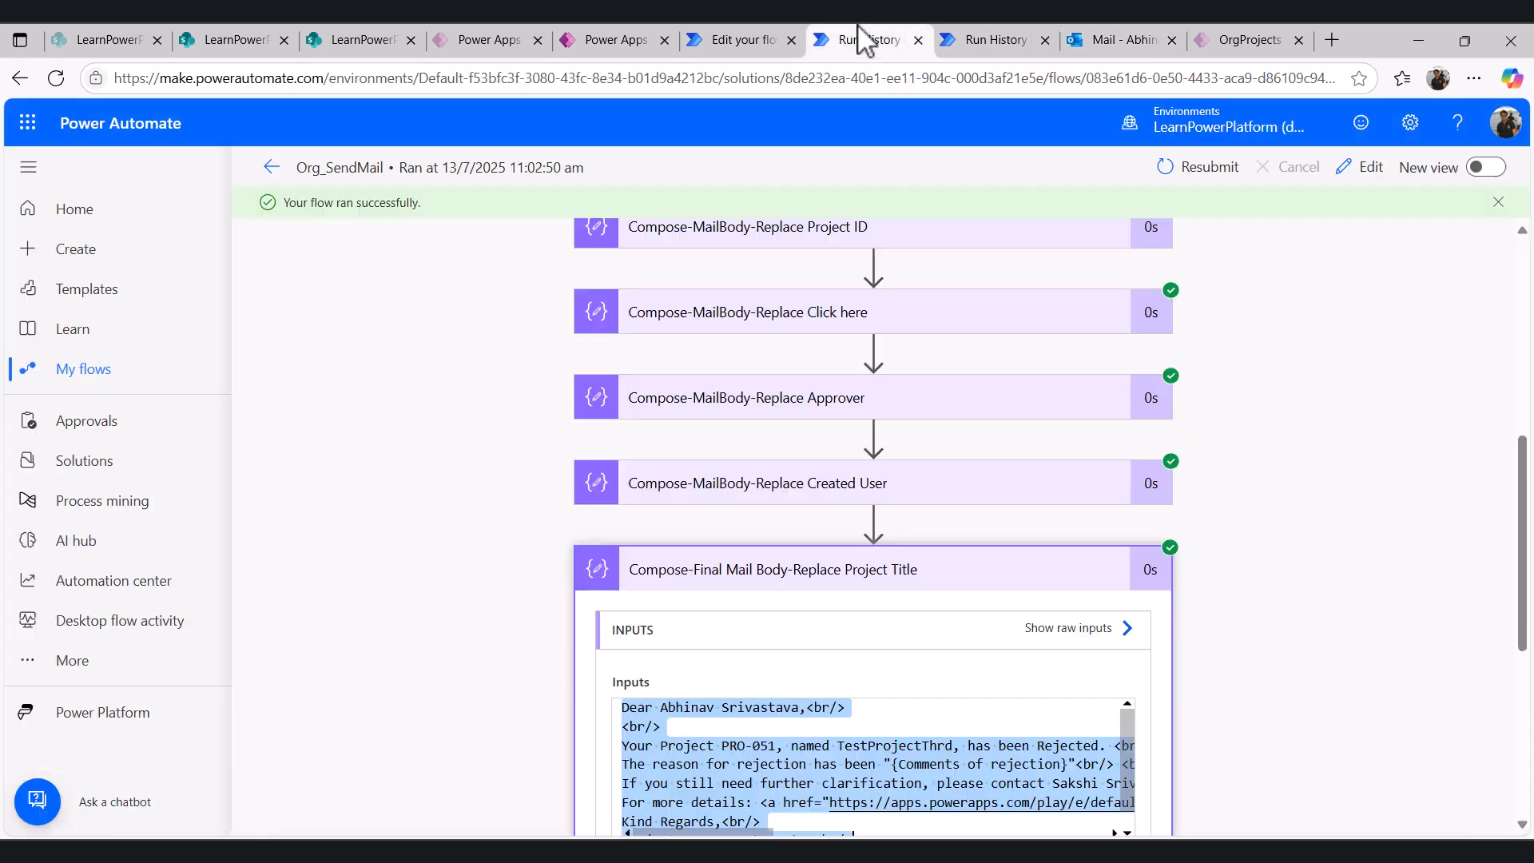
{"action": "key", "text": "ctrl+shift+Tab"}
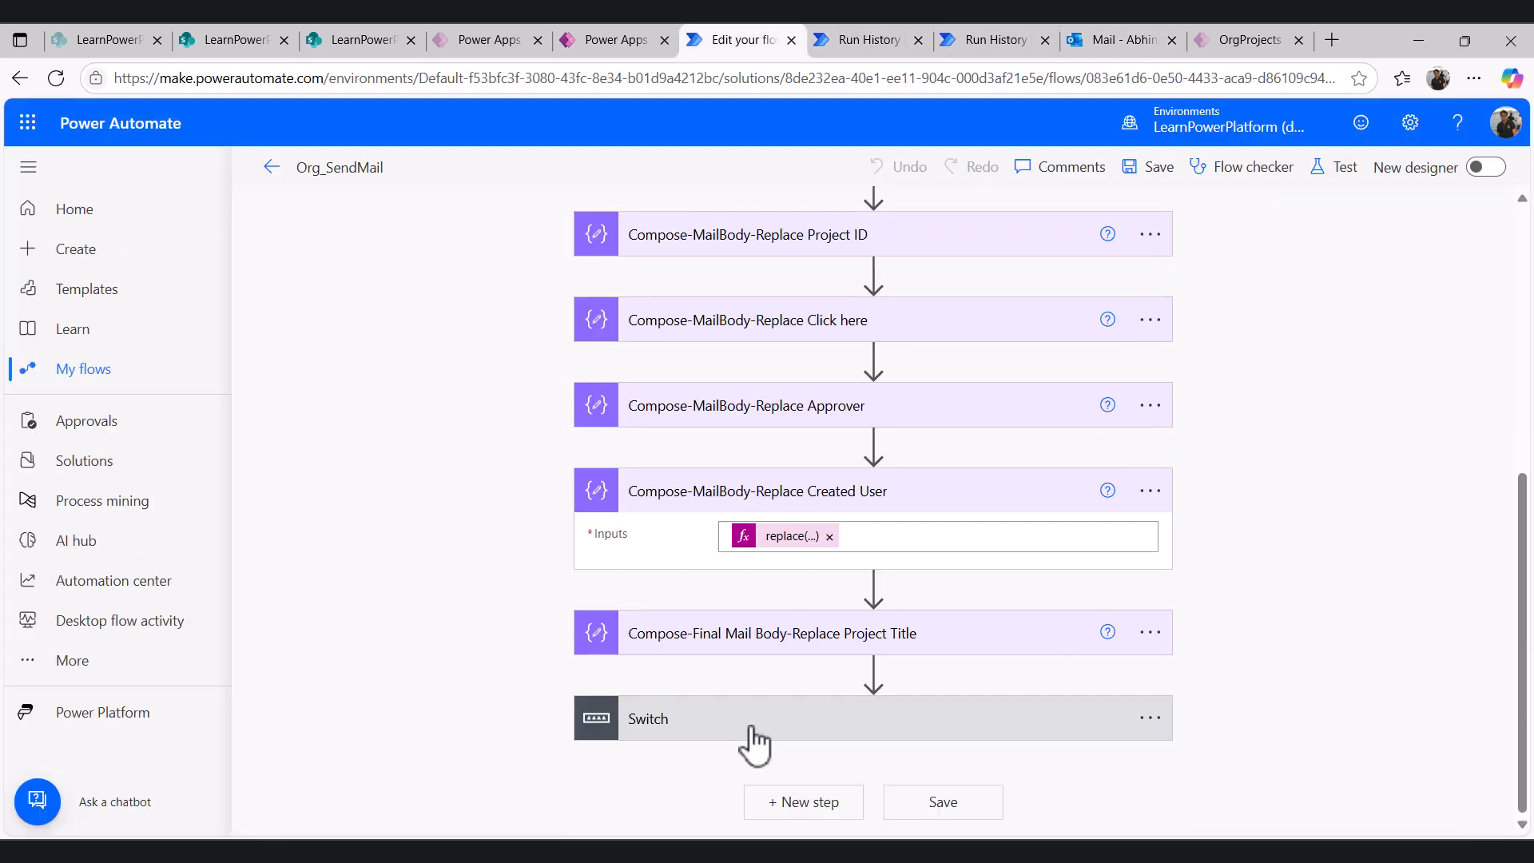
- Expand the Switch and its Pending case to inspect the Send an email (V2) action
{"action": "left_click", "coordinate": [710, 747]}
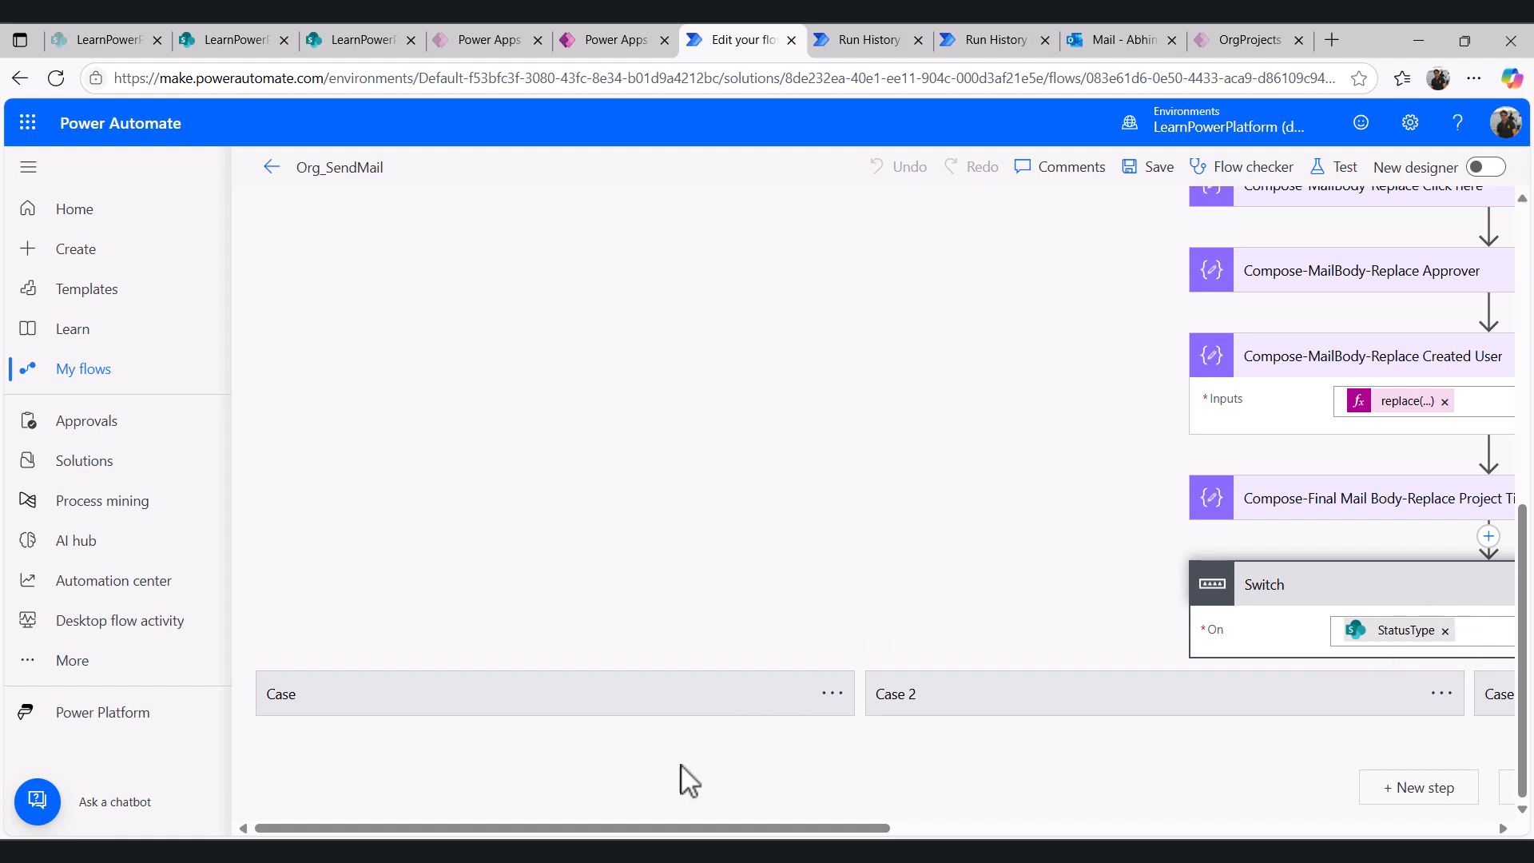
{"action": "left_click_drag", "start_coordinate": [811, 831], "coordinate": [890, 831]}
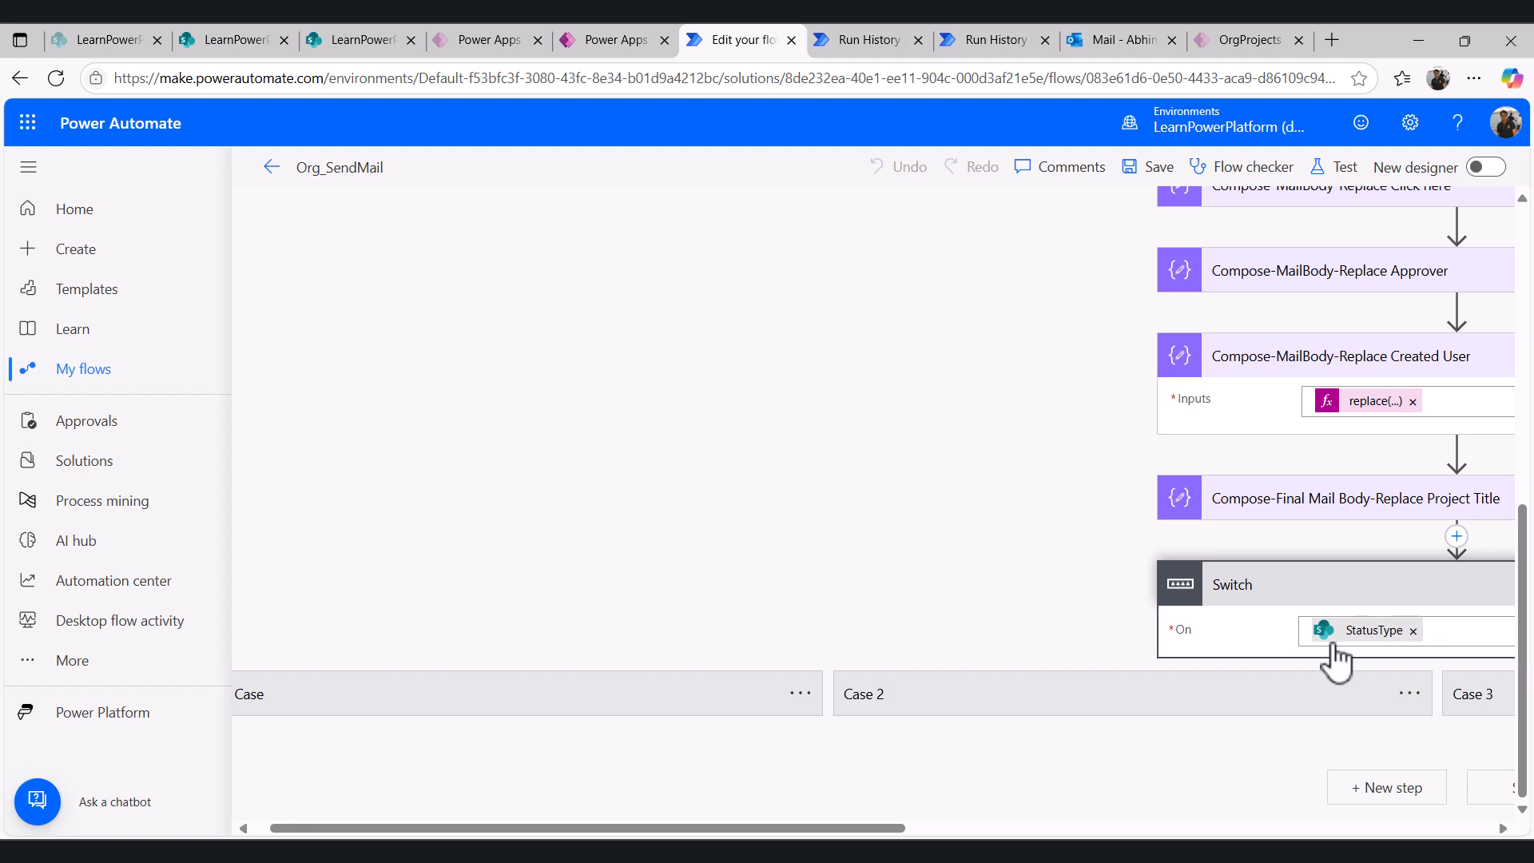
{"action": "left_click", "coordinate": [456, 709]}
{"action": "scroll", "coordinate": [323, 591], "scroll_direction": "down", "scroll_amount": 3}
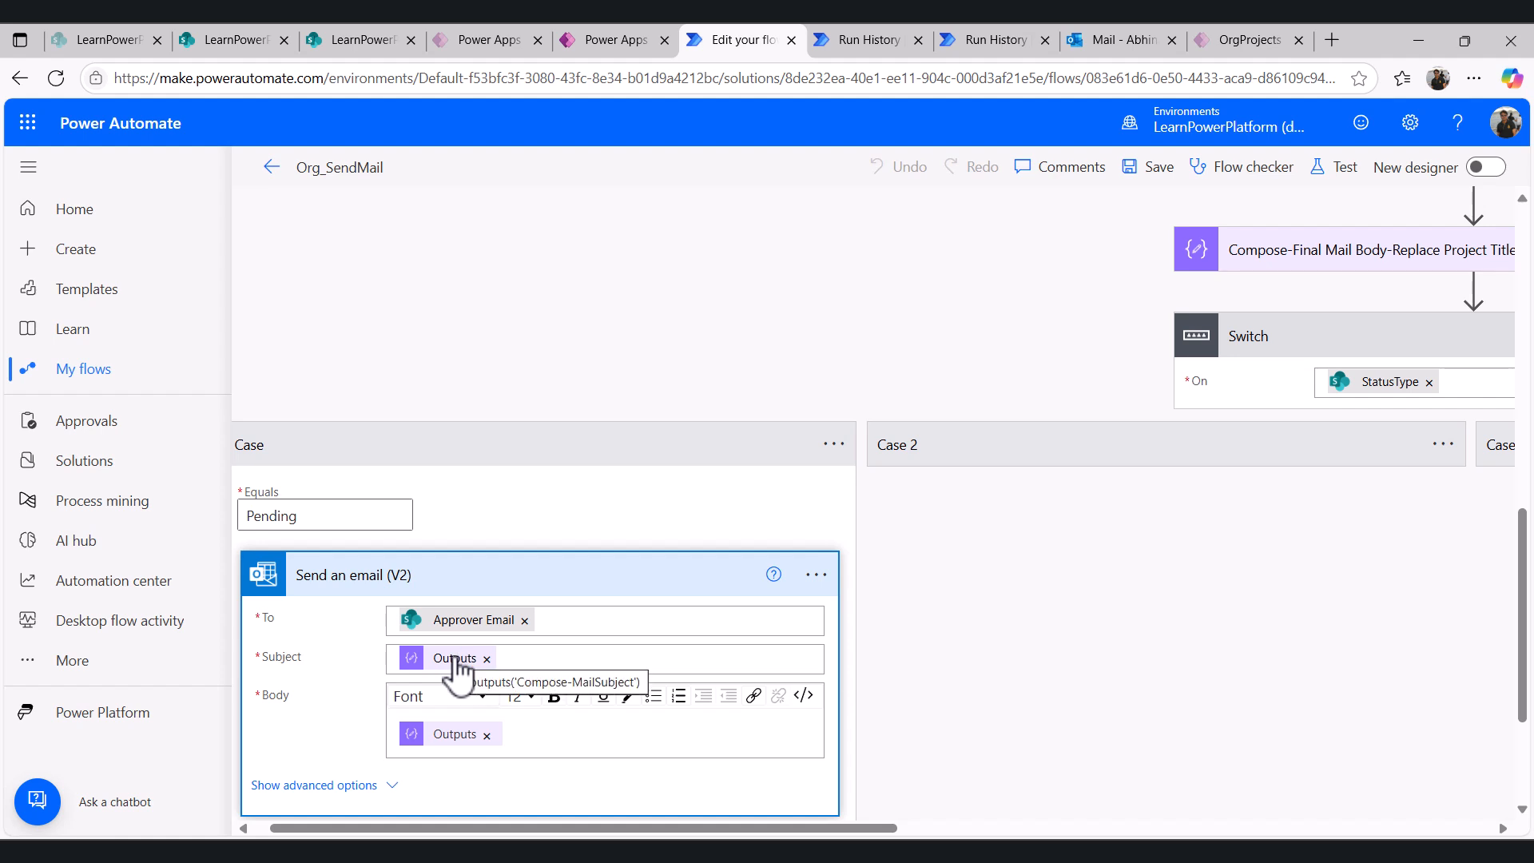
- Review the Compose-MailSubject step in the PRO-051 pending approval run history
{"action": "left_click", "coordinate": [967, 40]}
{"action": "scroll", "coordinate": [729, 558], "scroll_direction": "up", "scroll_amount": 4}
{"action": "left_click", "coordinate": [727, 547]}
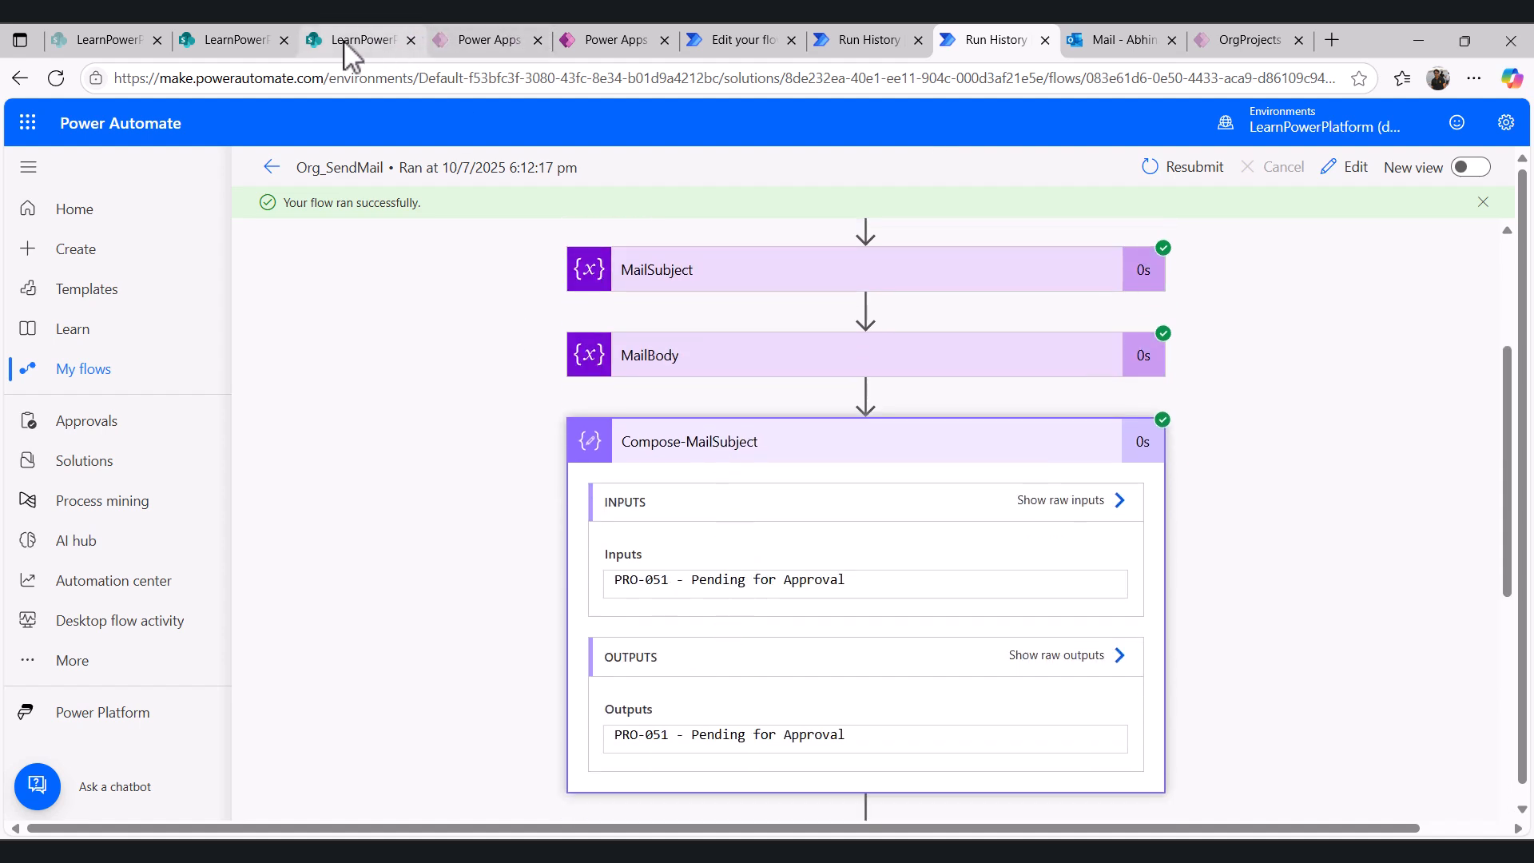
- Compare the Pending case's email action with the approver's PRO-051 pending email, then expand the Approved case
{"action": "left_click", "coordinate": [736, 40]}
{"action": "scroll", "coordinate": [548, 610], "scroll_direction": "down", "scroll_amount": 3}
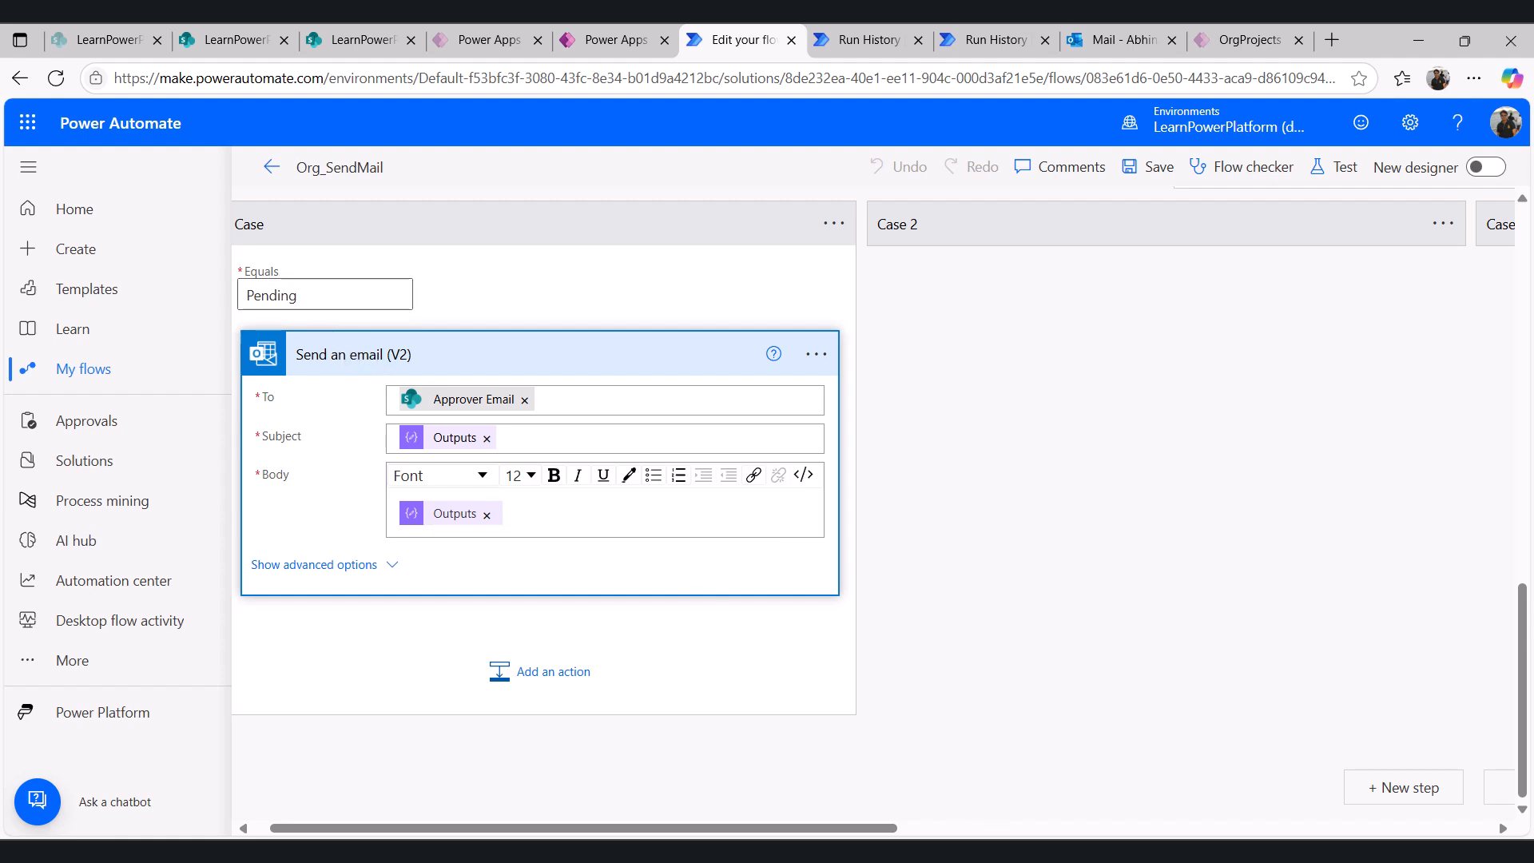
{"action": "left_click", "coordinate": [1038, 770]}
{"action": "left_click", "coordinate": [231, 40]}
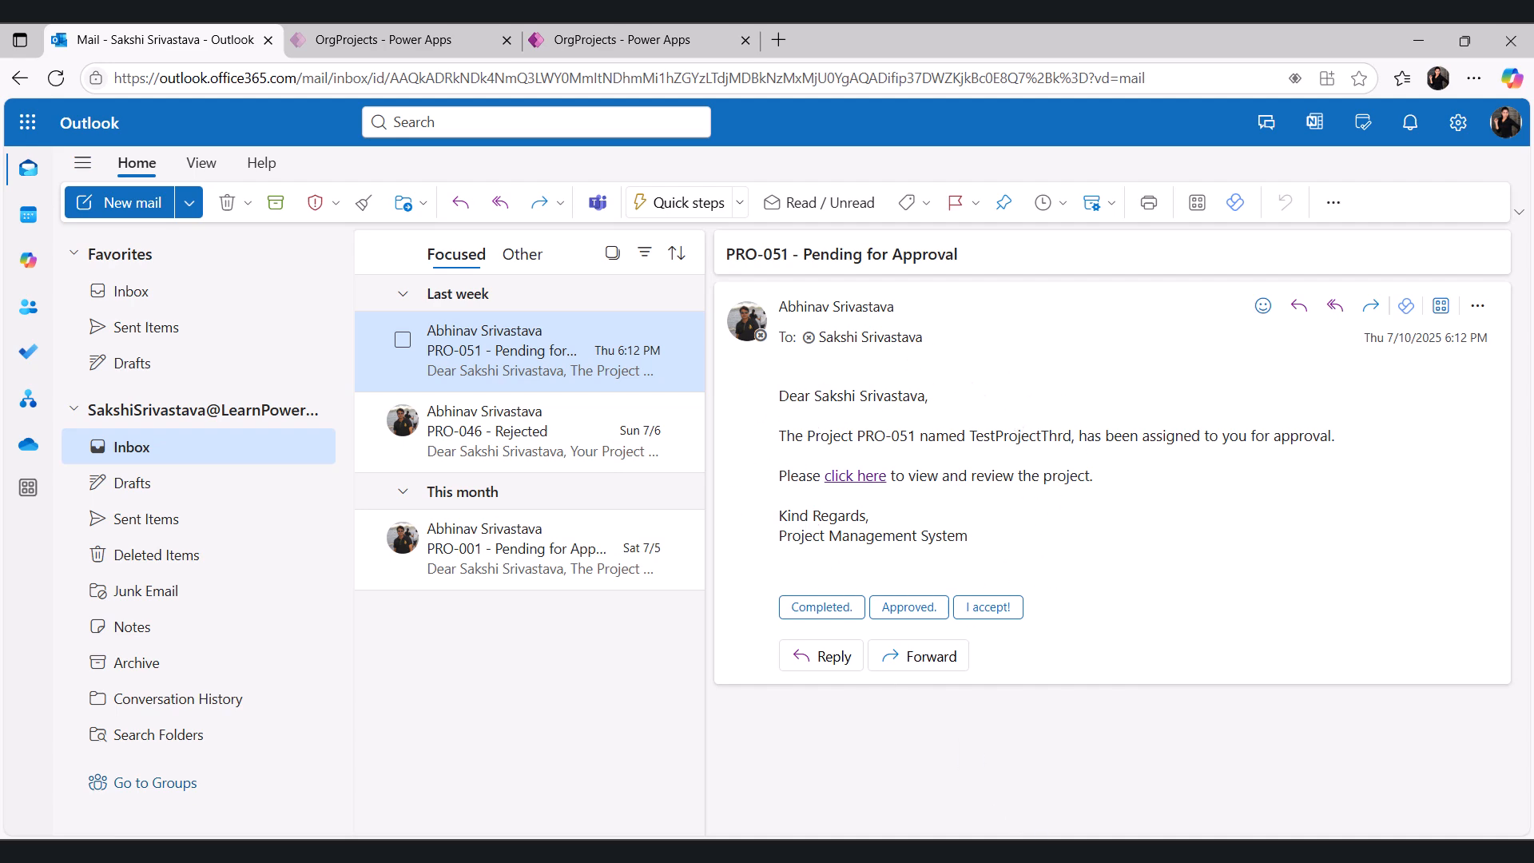
{"action": "left_click", "coordinate": [1013, 767]}
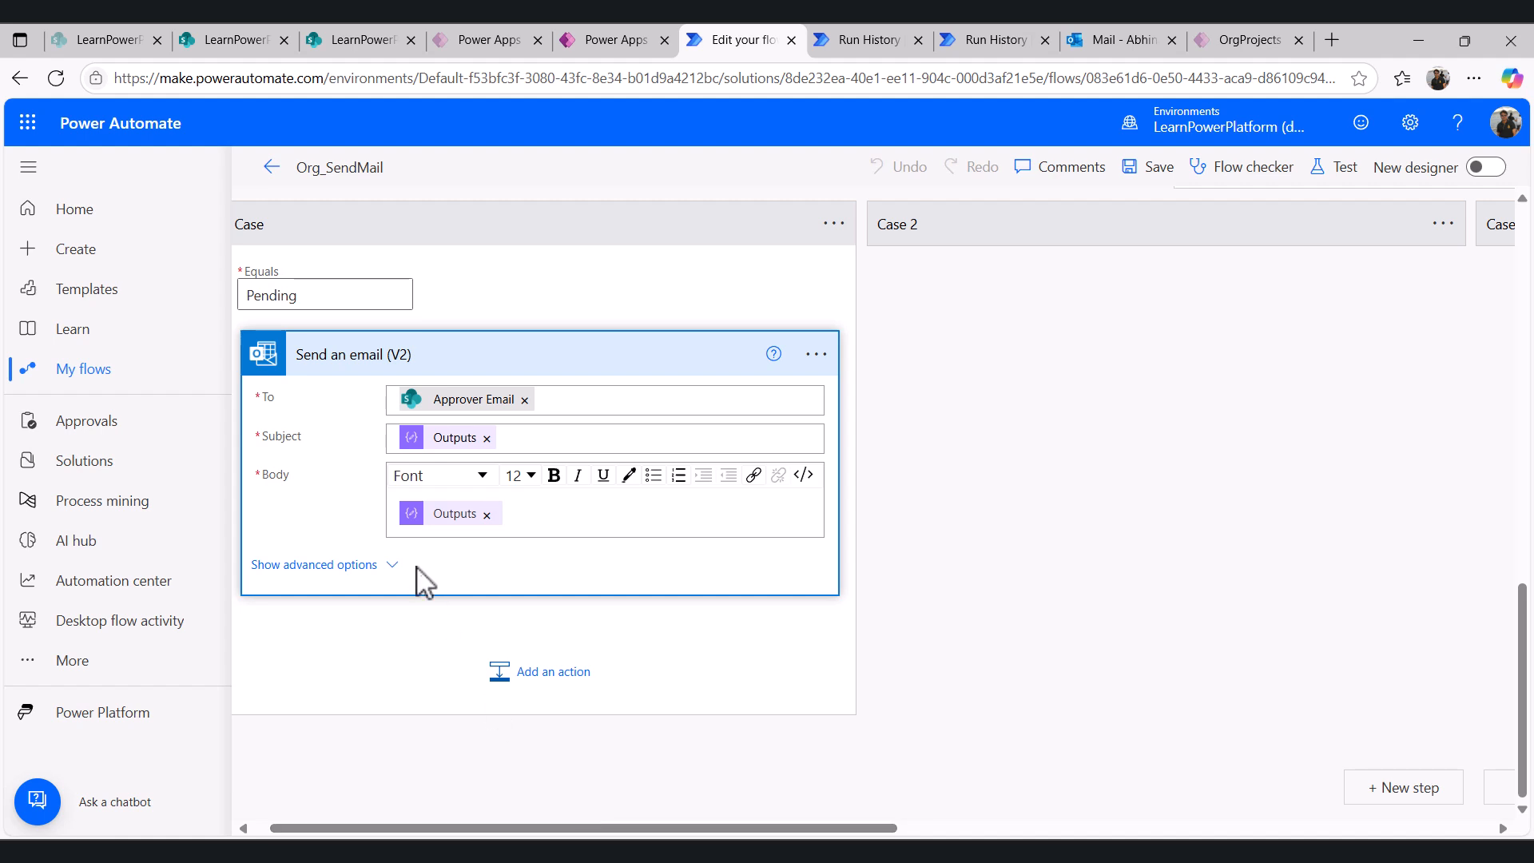
{"action": "scroll", "coordinate": [419, 581], "scroll_direction": "up", "scroll_amount": 2}
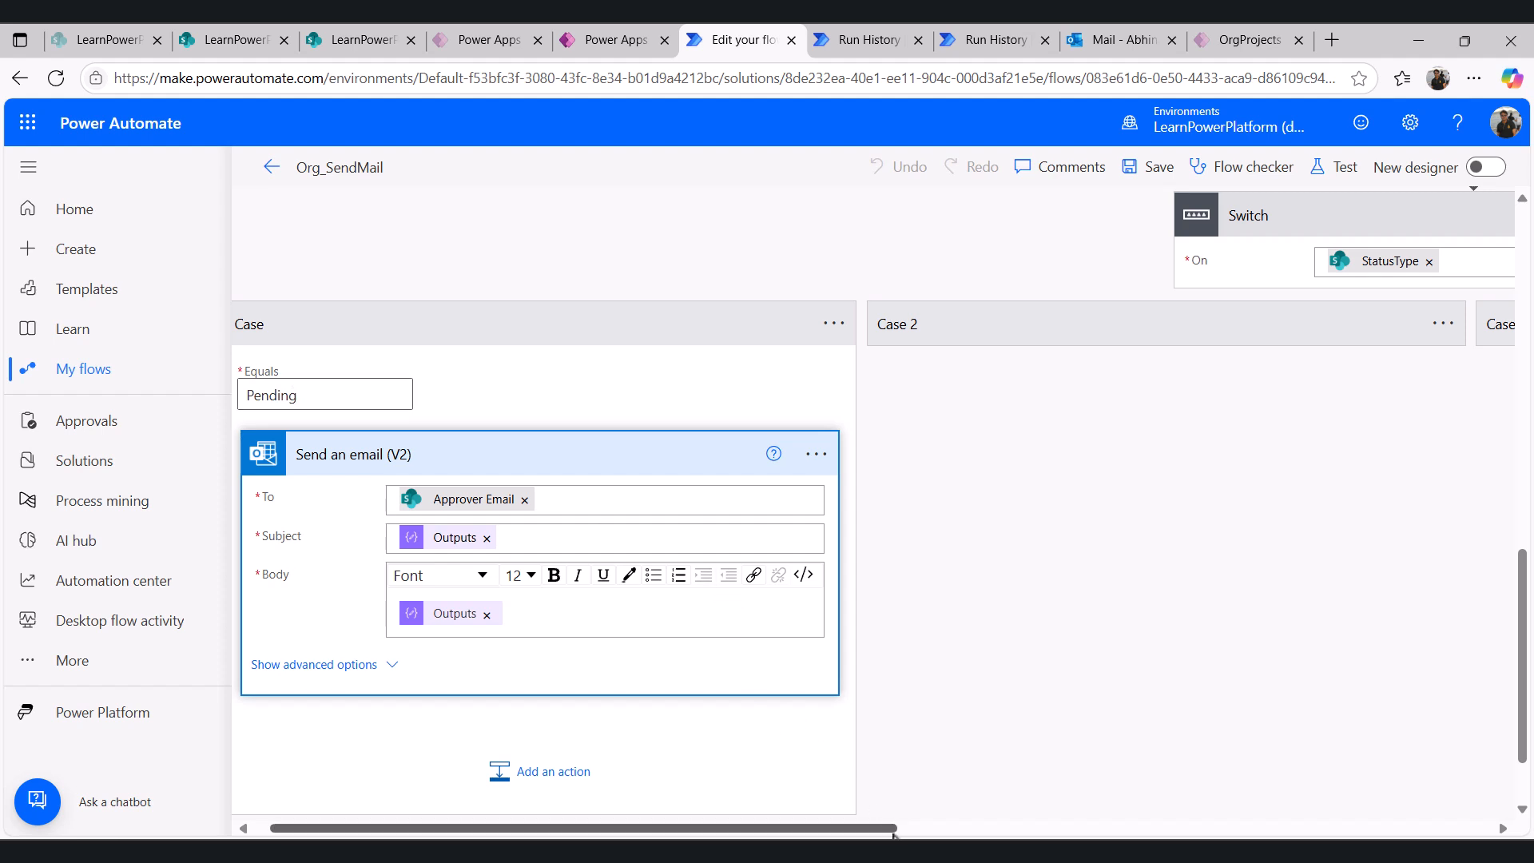
{"action": "left_click", "coordinate": [1004, 344]}
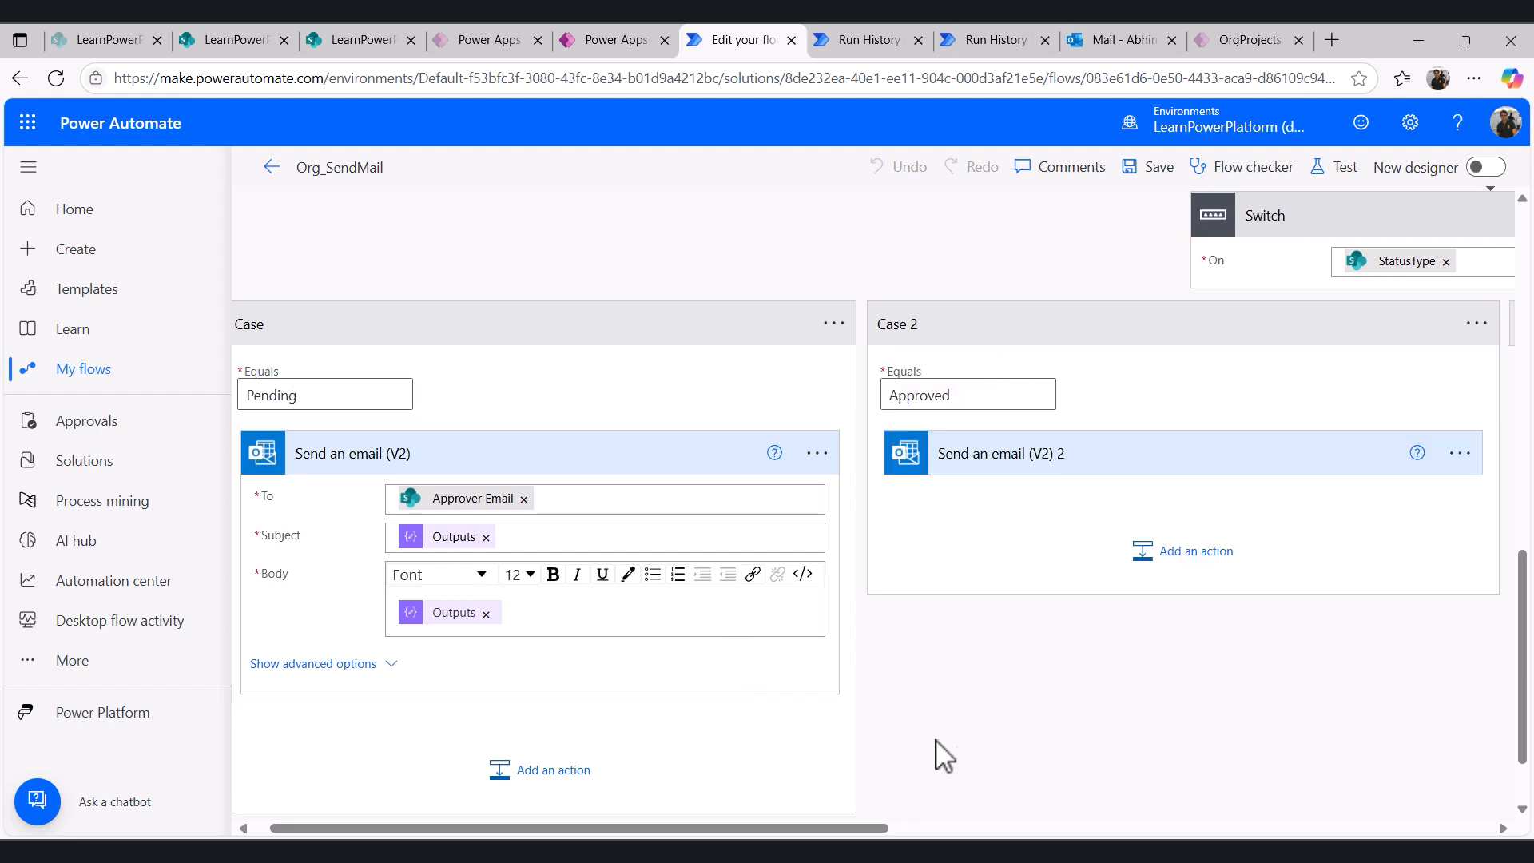
- Expand the Approved case's email action and bring the Rejected case into view to check its Equals value
{"action": "left_click_drag", "start_coordinate": [884, 829], "coordinate": [986, 774]}
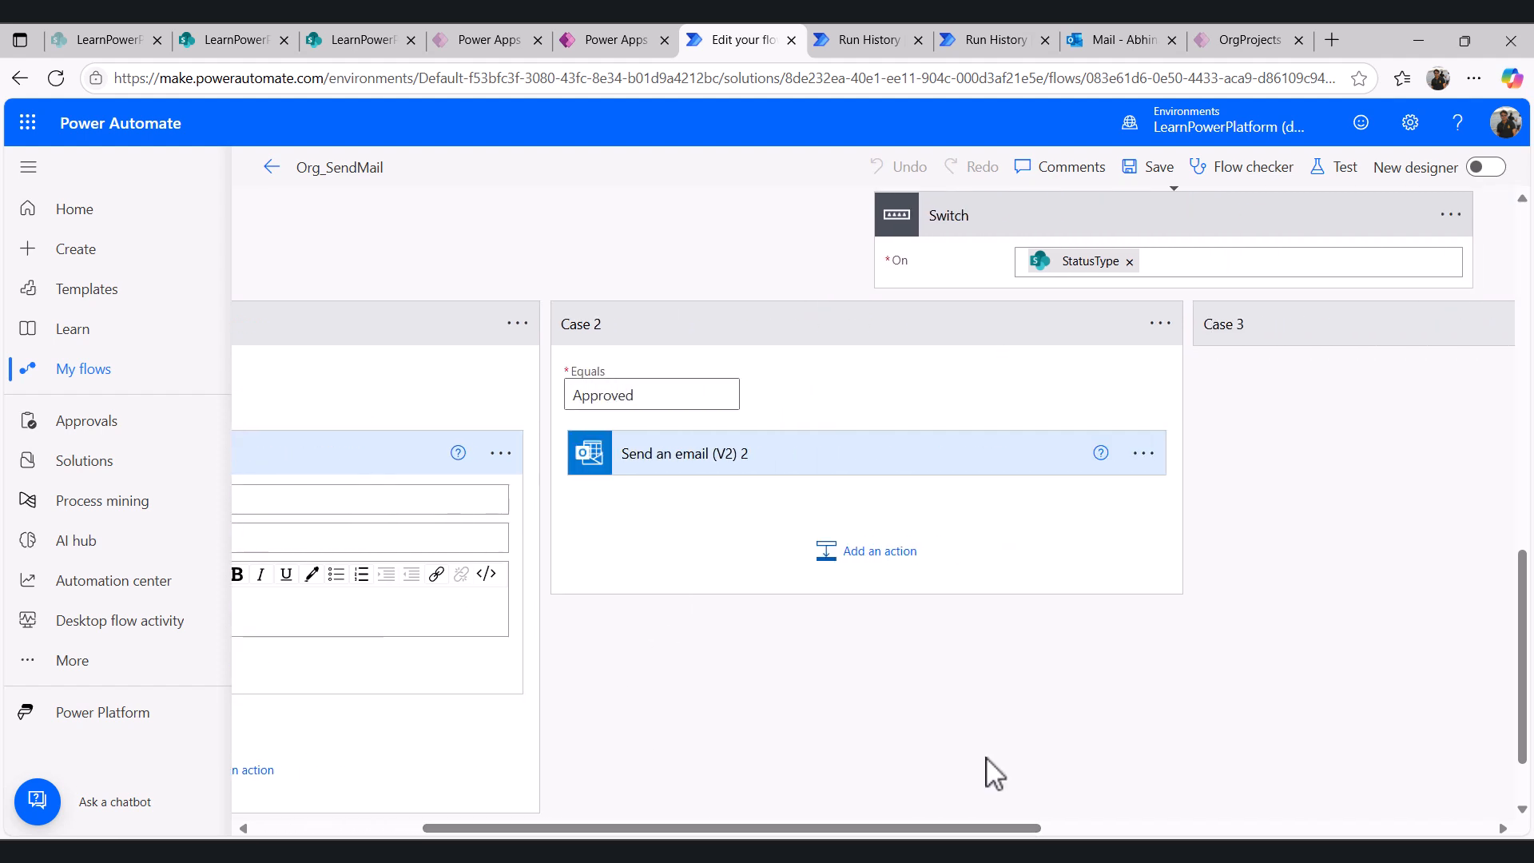
{"action": "left_click", "coordinate": [915, 480]}
{"action": "left_click", "coordinate": [1223, 328]}
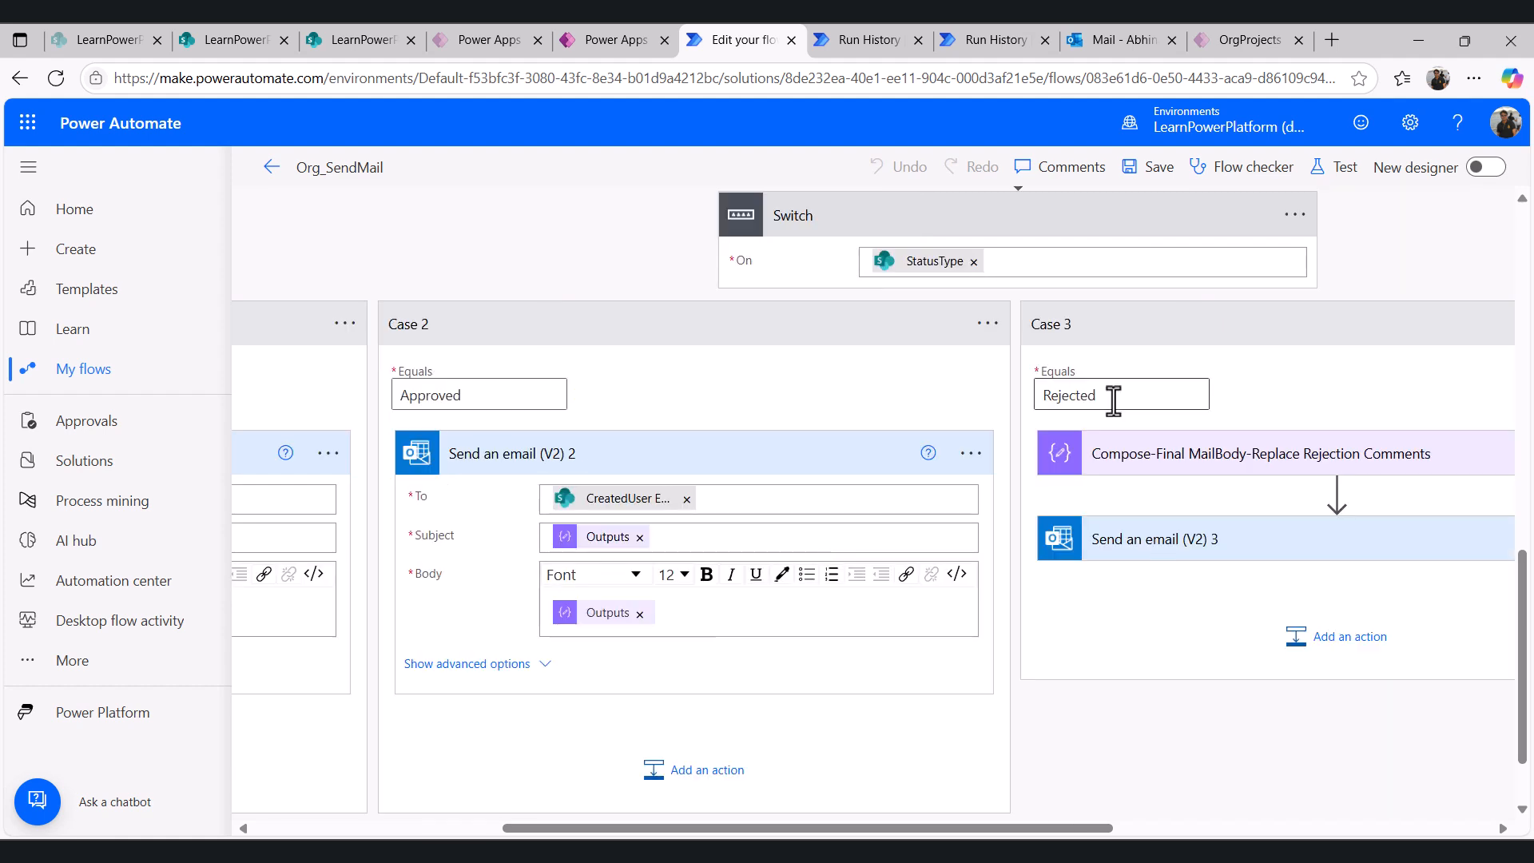
{"action": "left_click_drag", "start_coordinate": [1099, 394], "coordinate": [1045, 392]}
{"action": "left_click", "coordinate": [1279, 398]}
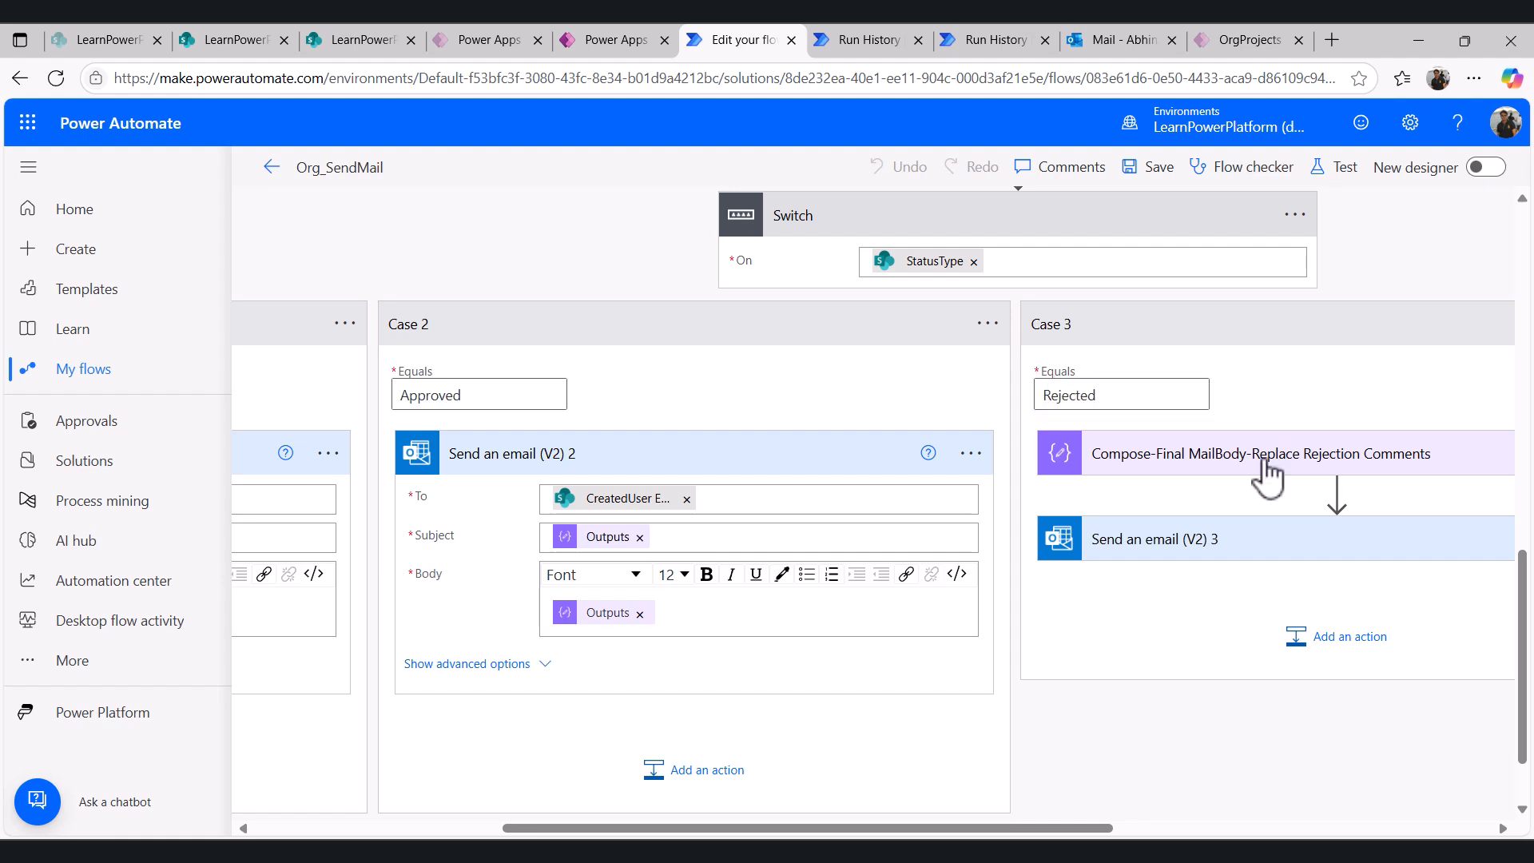
- Expand the Rejection Comments compose step in the Rejected case and open its replace expression to read it
{"action": "left_click", "coordinate": [1267, 477]}
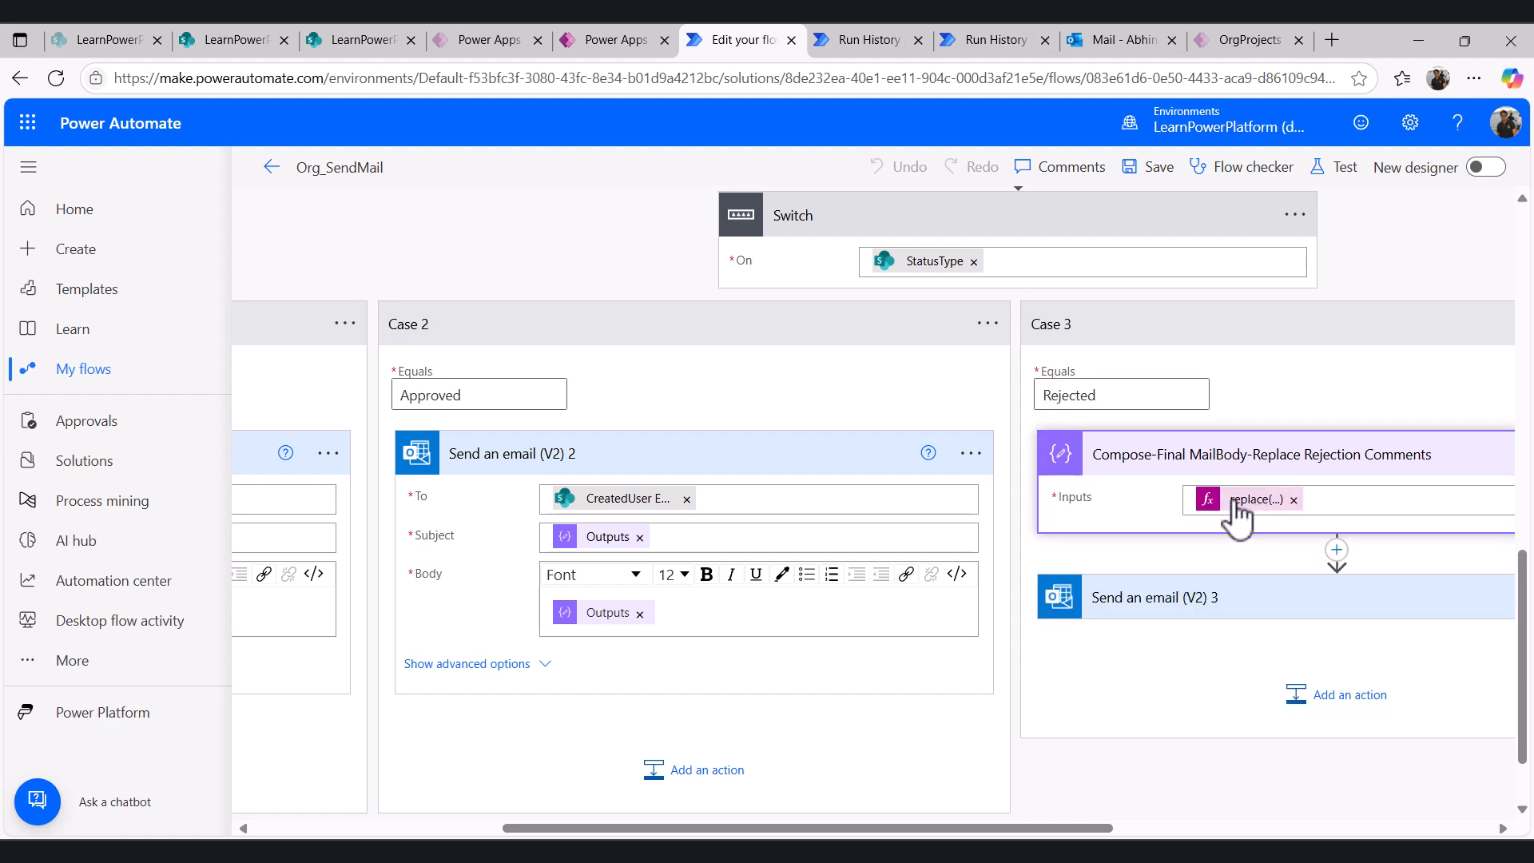
{"action": "scroll", "coordinate": [1036, 458], "scroll_direction": "up", "scroll_amount": 1}
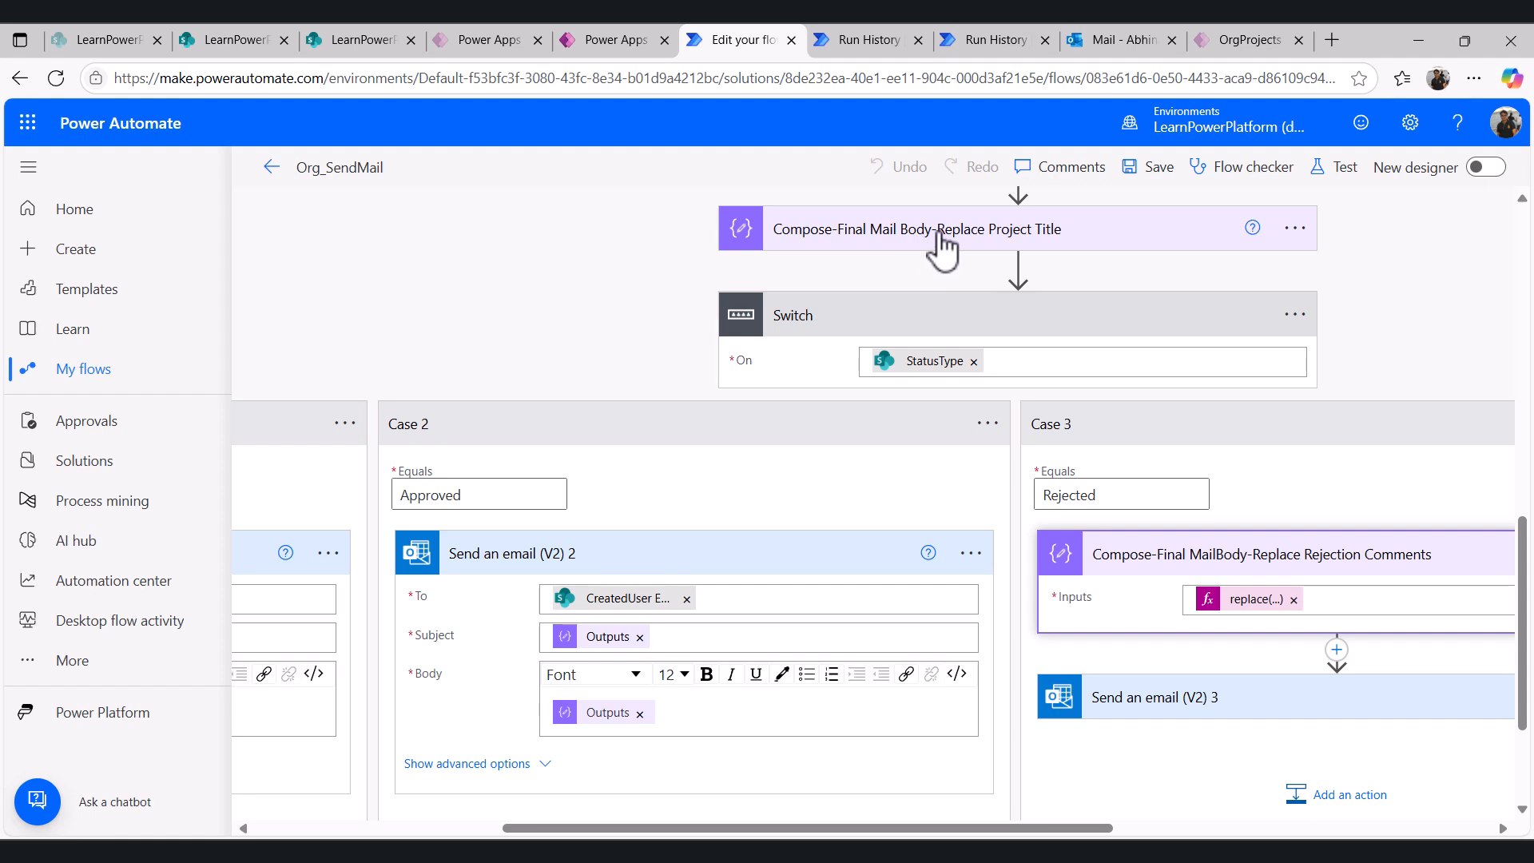
{"action": "left_click", "coordinate": [1258, 601]}
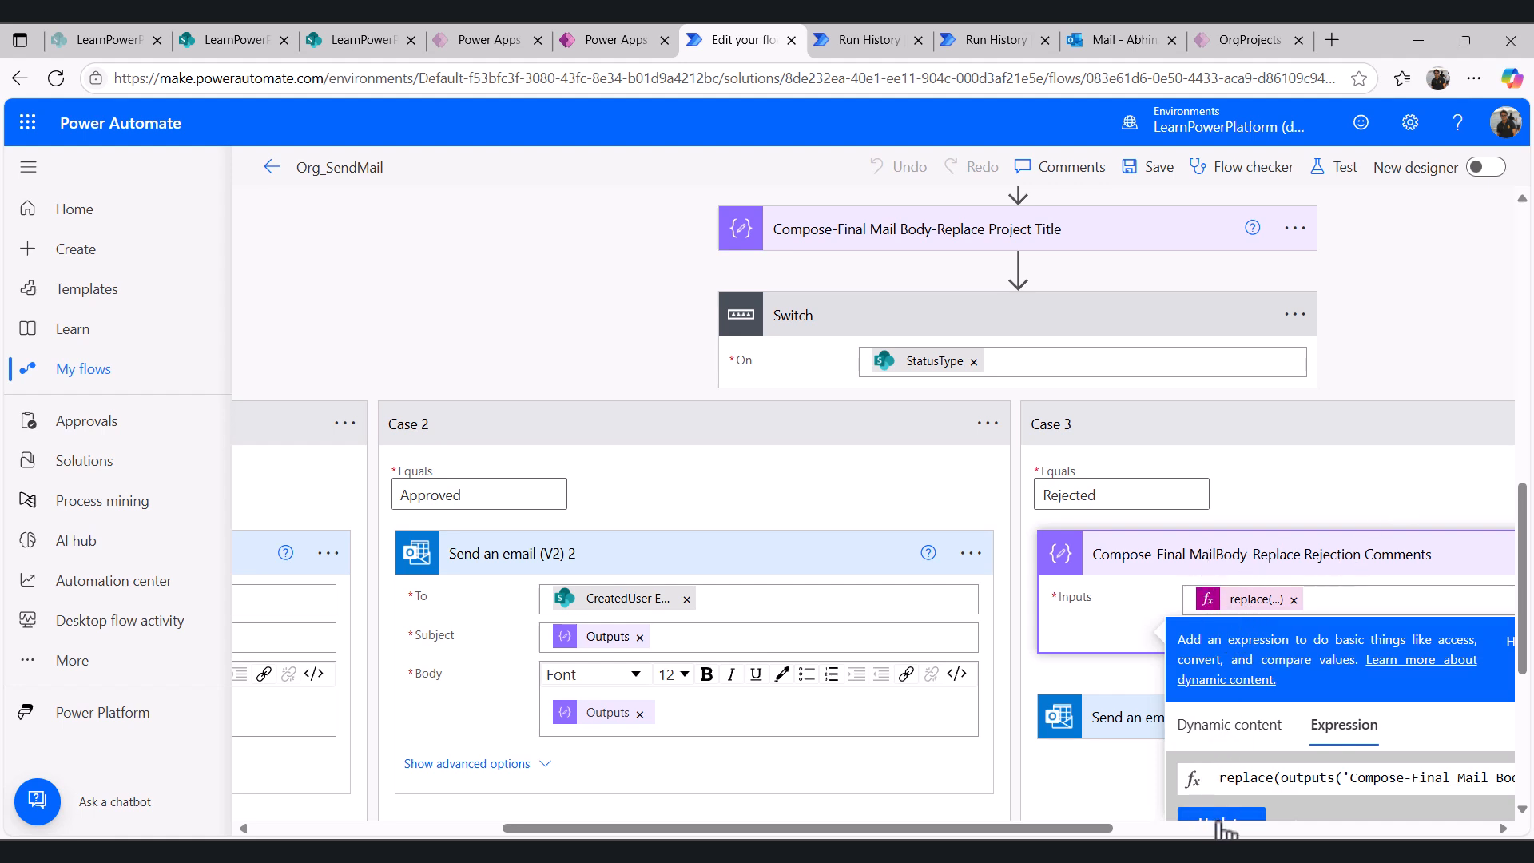
{"action": "left_click_drag", "start_coordinate": [1107, 829], "coordinate": [1228, 831]}
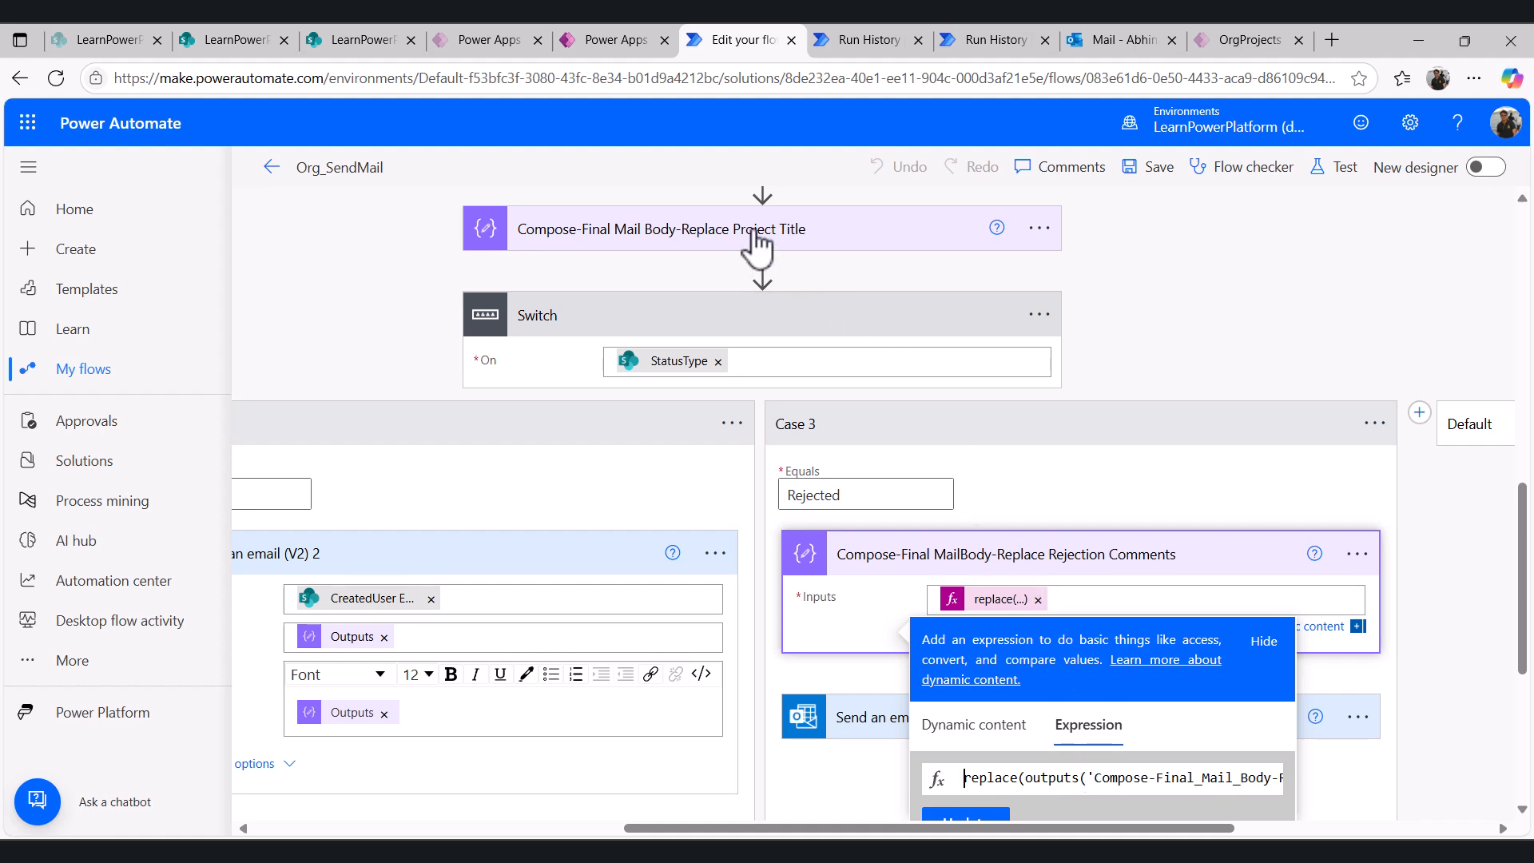
{"action": "left_click", "coordinate": [1034, 779]}
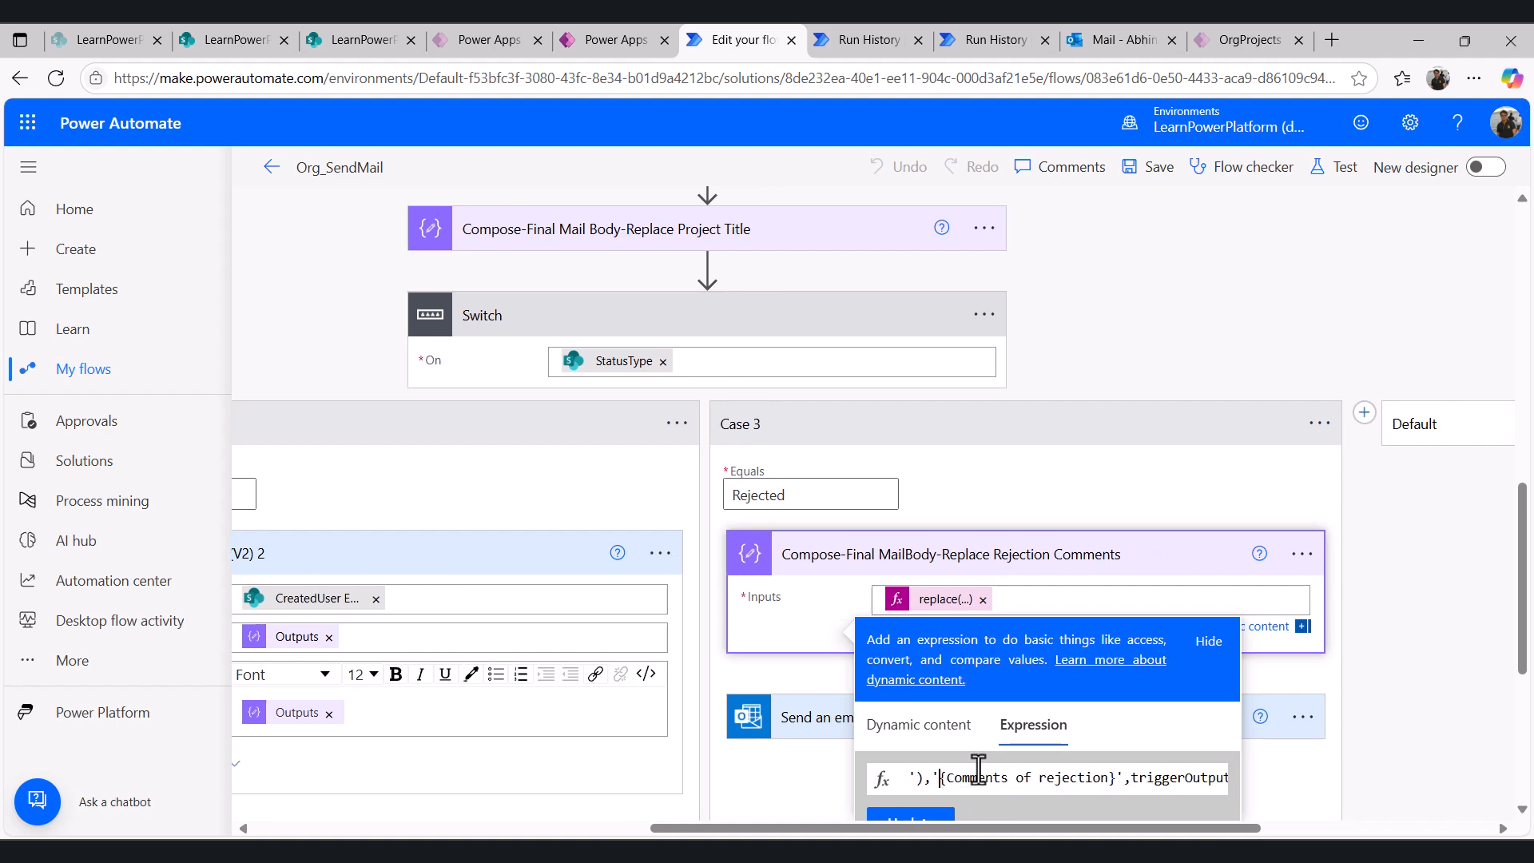
- Compare the Rejected template's {Comments of rejection} placeholder with the end of the replace expression
{"action": "left_click", "coordinate": [222, 40]}
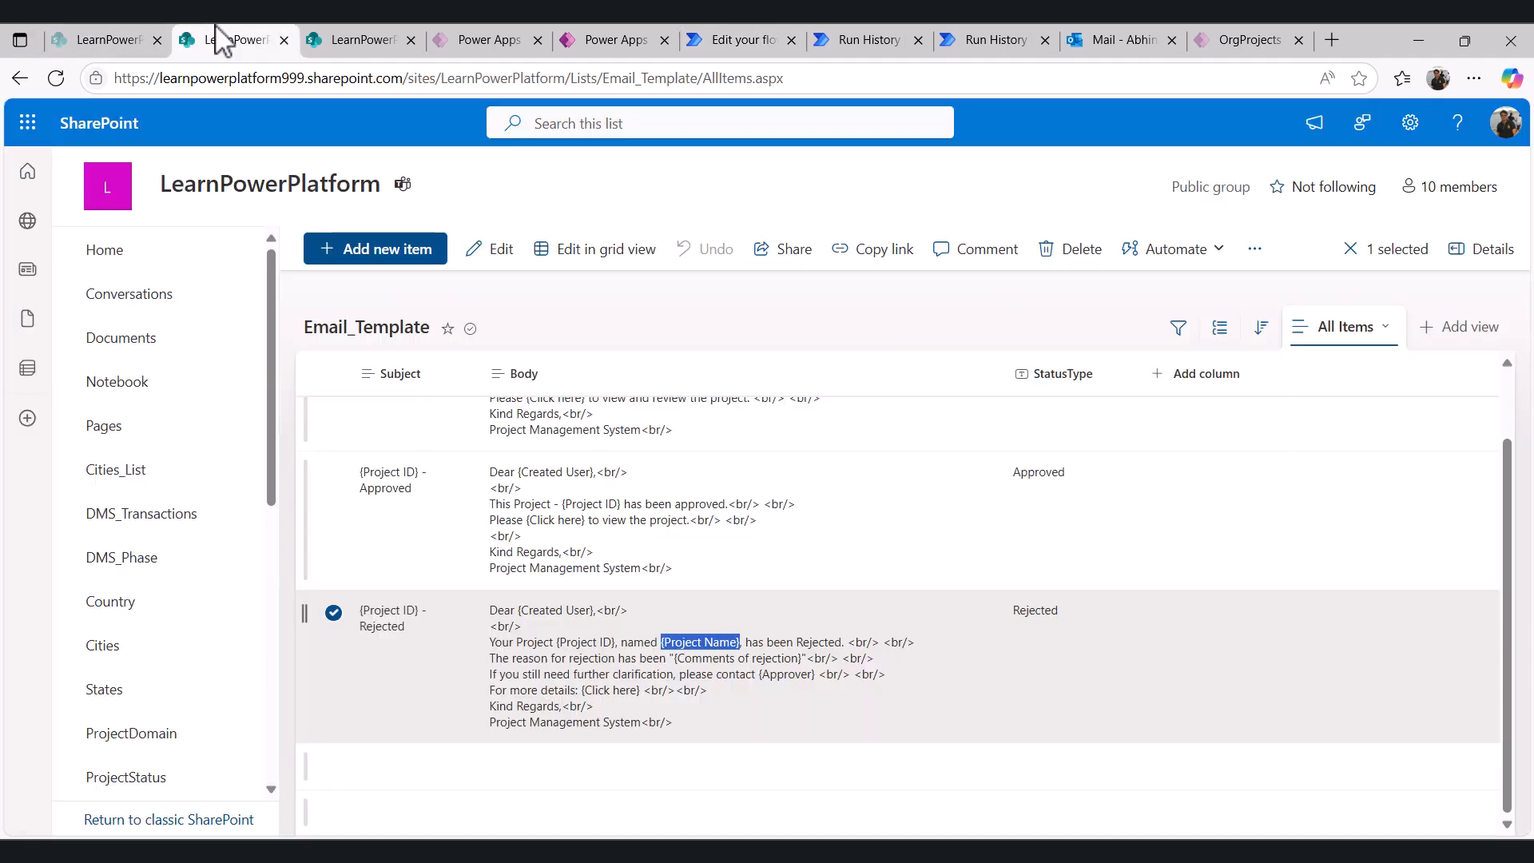
{"action": "left_click", "coordinate": [642, 662]}
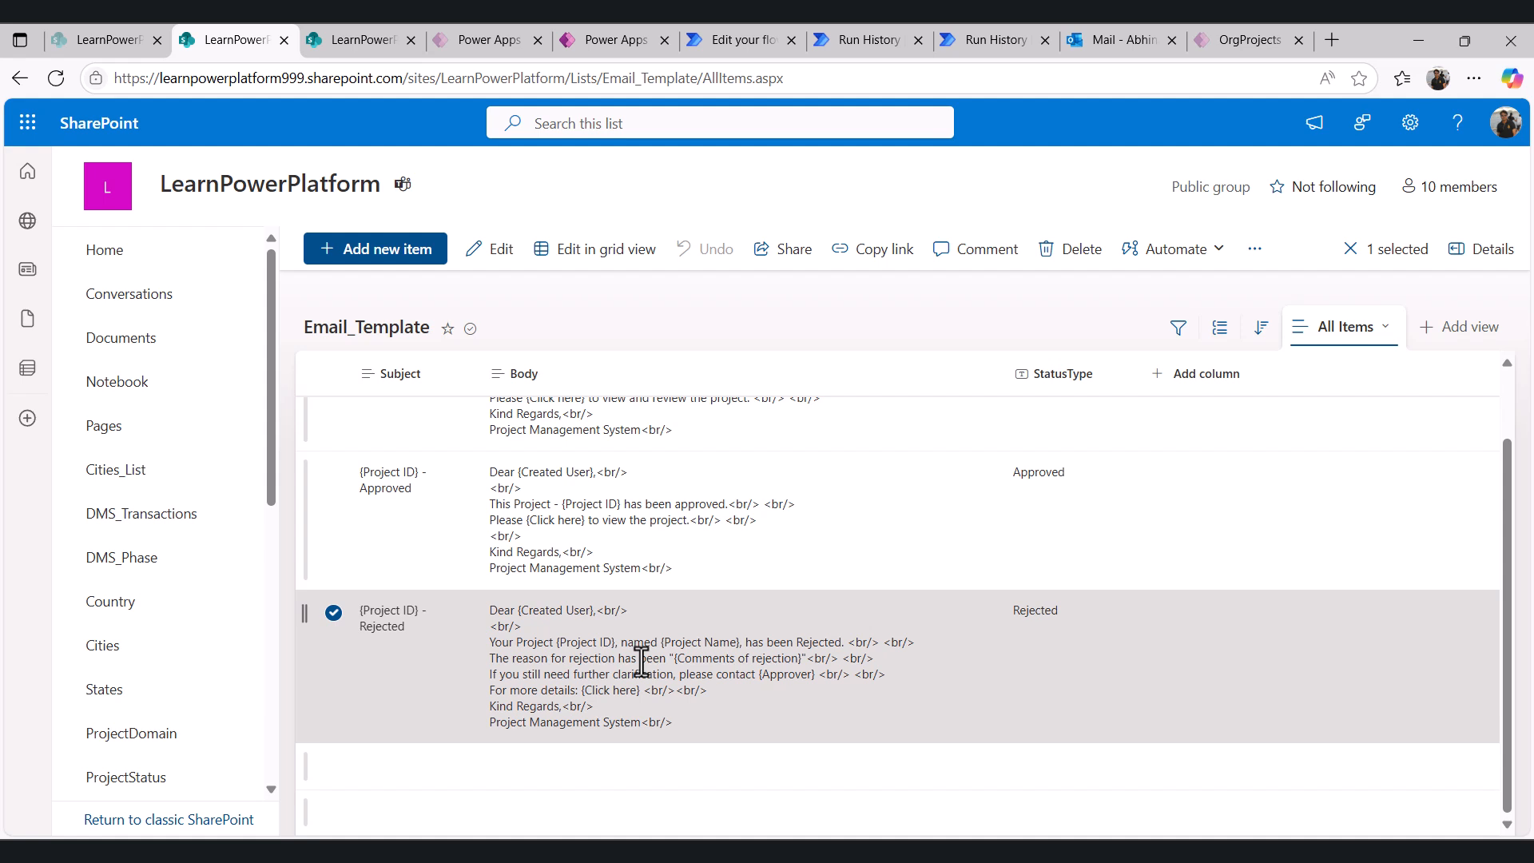
{"action": "left_click_drag", "start_coordinate": [673, 662], "coordinate": [795, 660]}
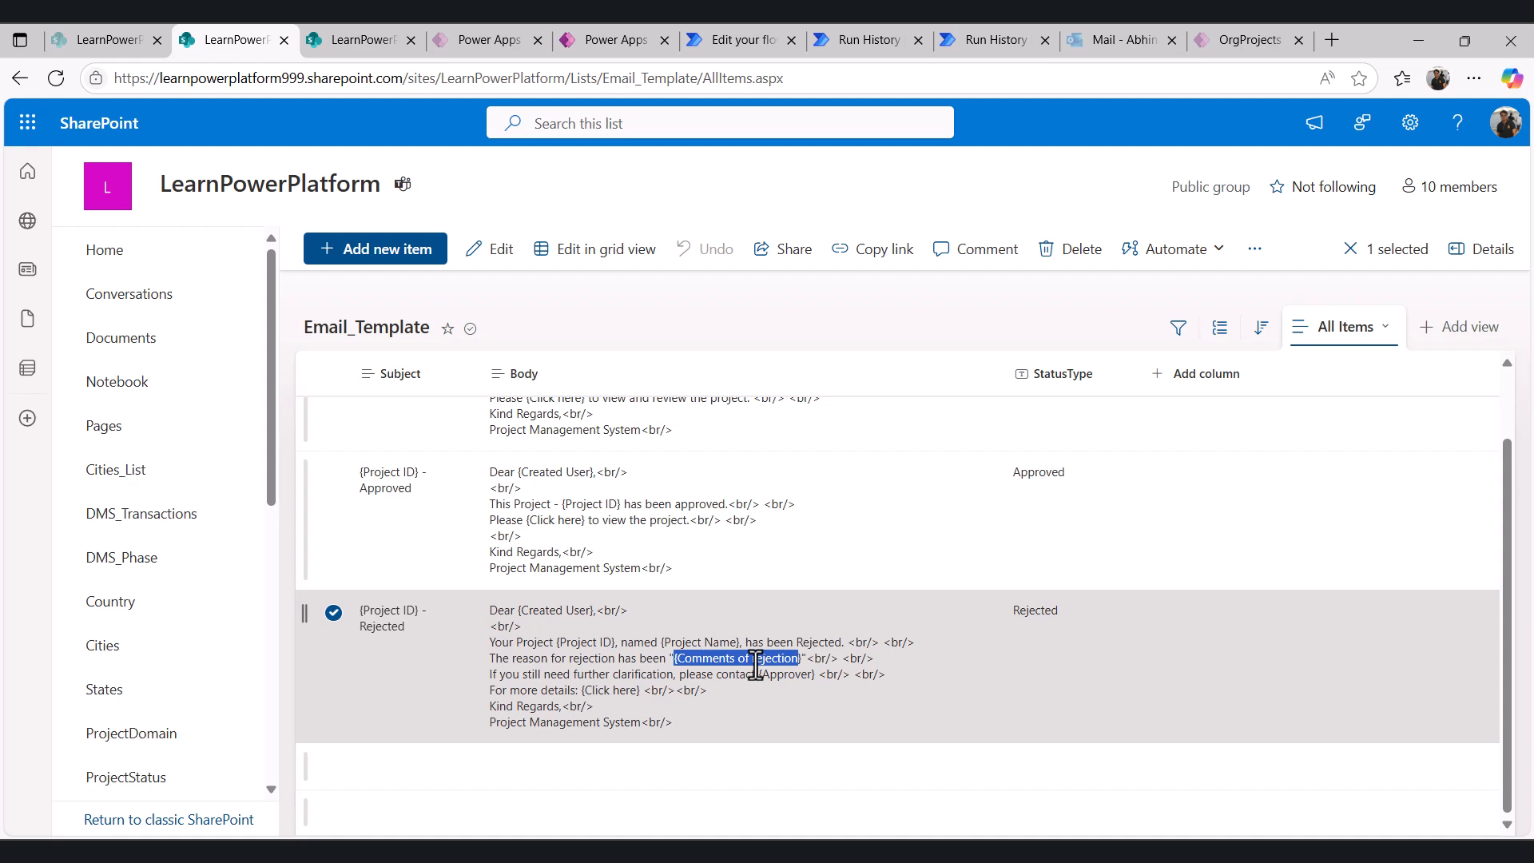
{"action": "left_click", "coordinate": [729, 40]}
{"action": "left_click", "coordinate": [1020, 775]}
{"action": "key", "text": "End"}
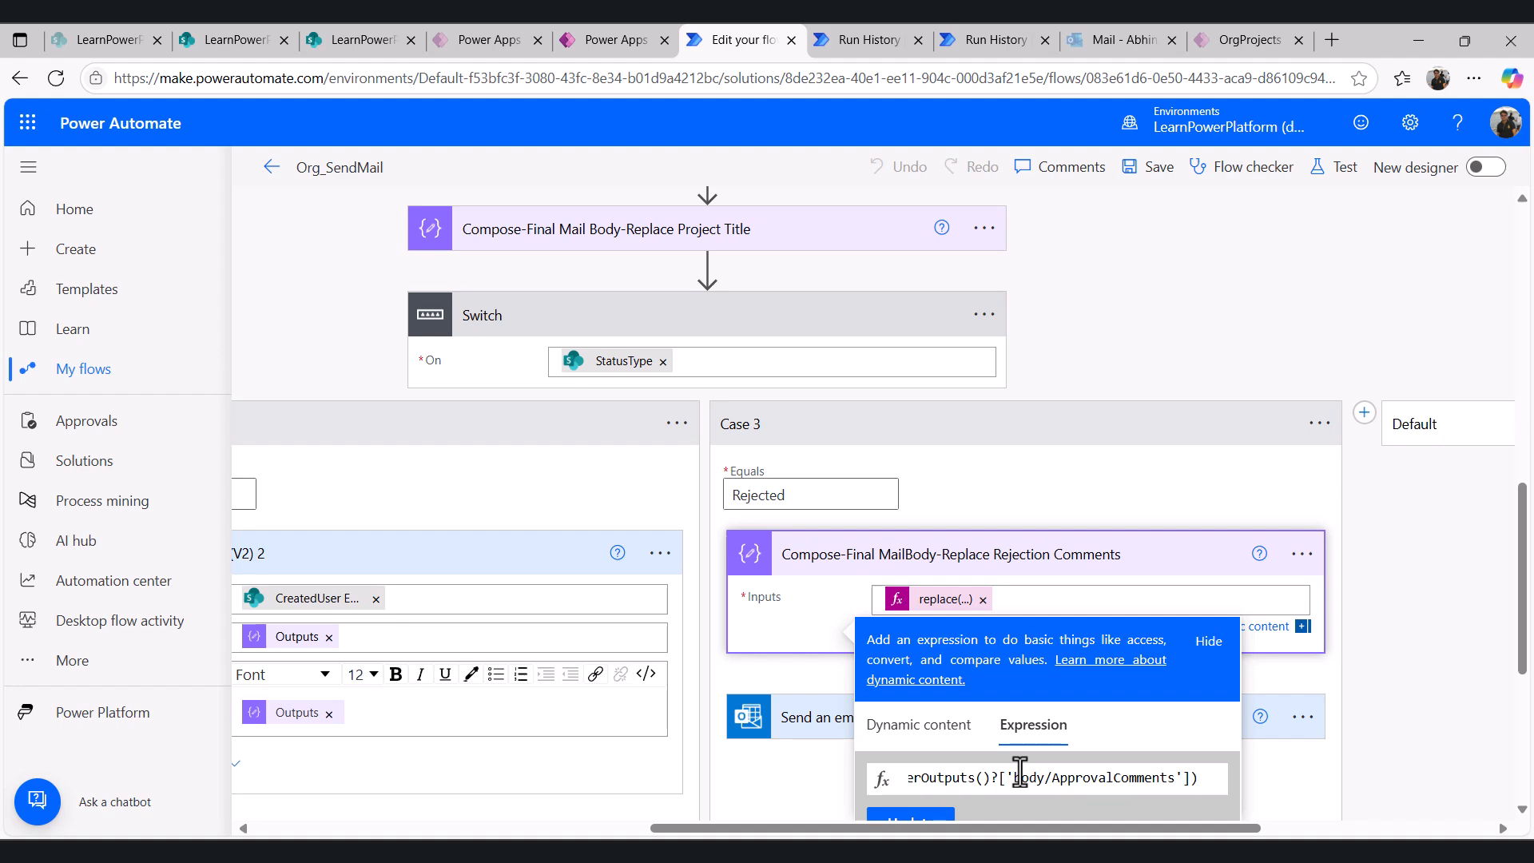
- Compare the Email_Transaction approval comments with the rejection reason in the PRO-051 Rejected email, then close the expression editor
{"action": "left_click", "coordinate": [275, 40]}
{"action": "left_click", "coordinate": [329, 40]}
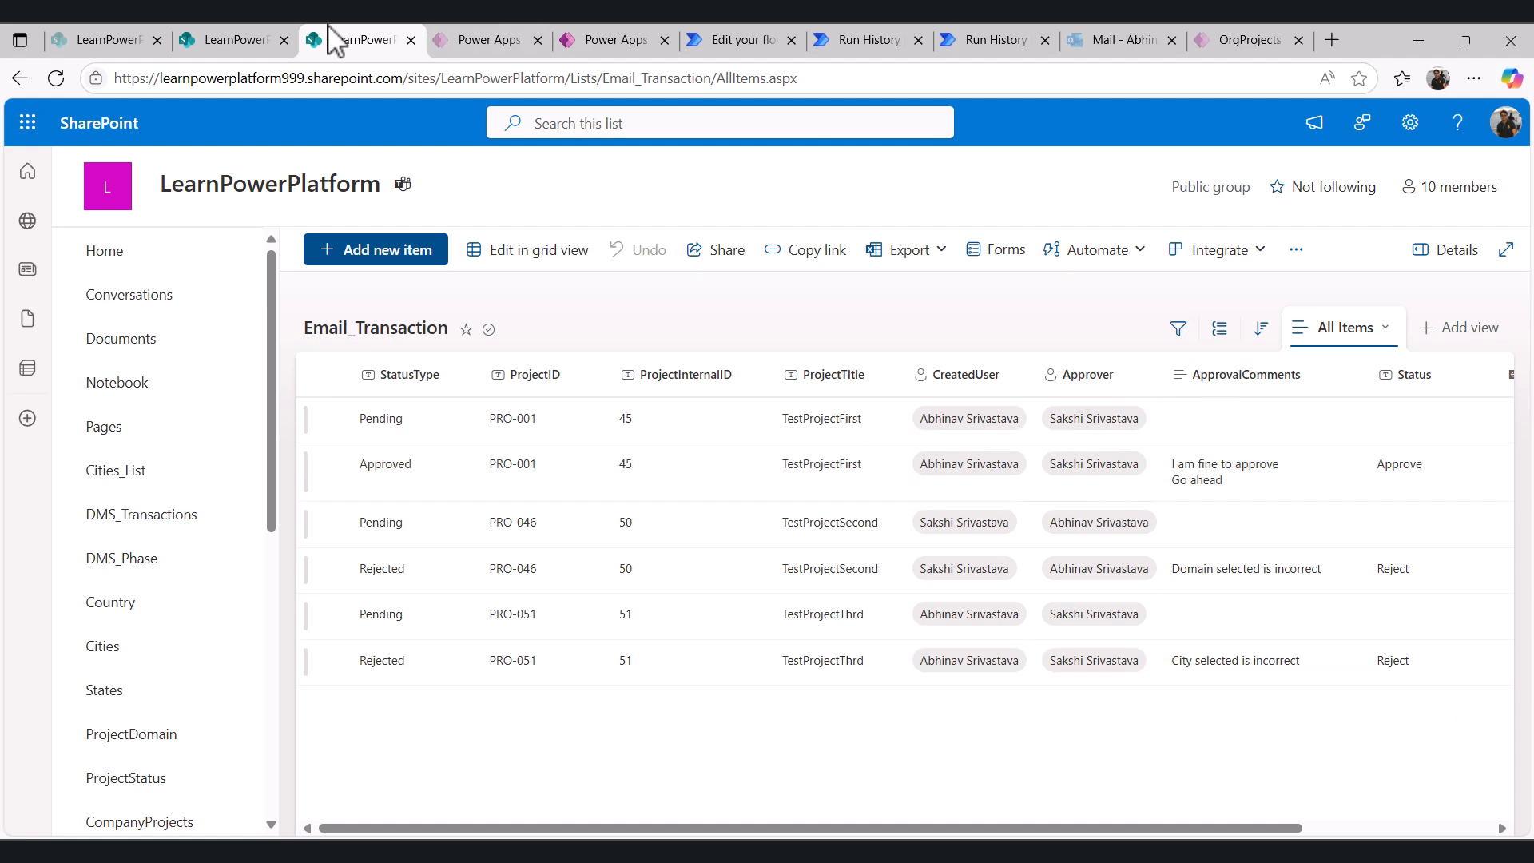
{"action": "left_click", "coordinate": [231, 40]}
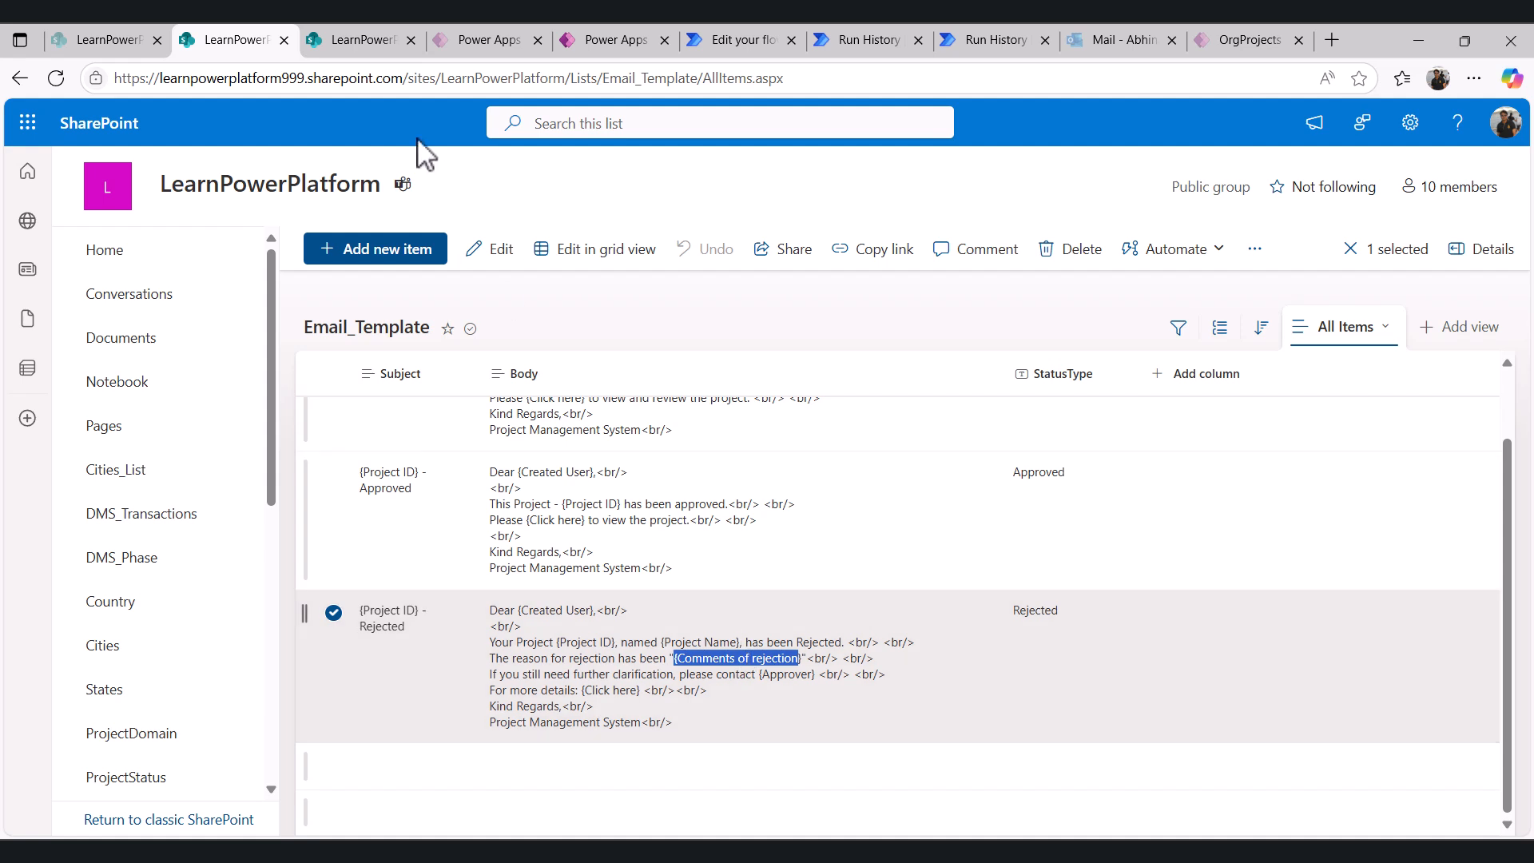
{"action": "left_click", "coordinate": [357, 40]}
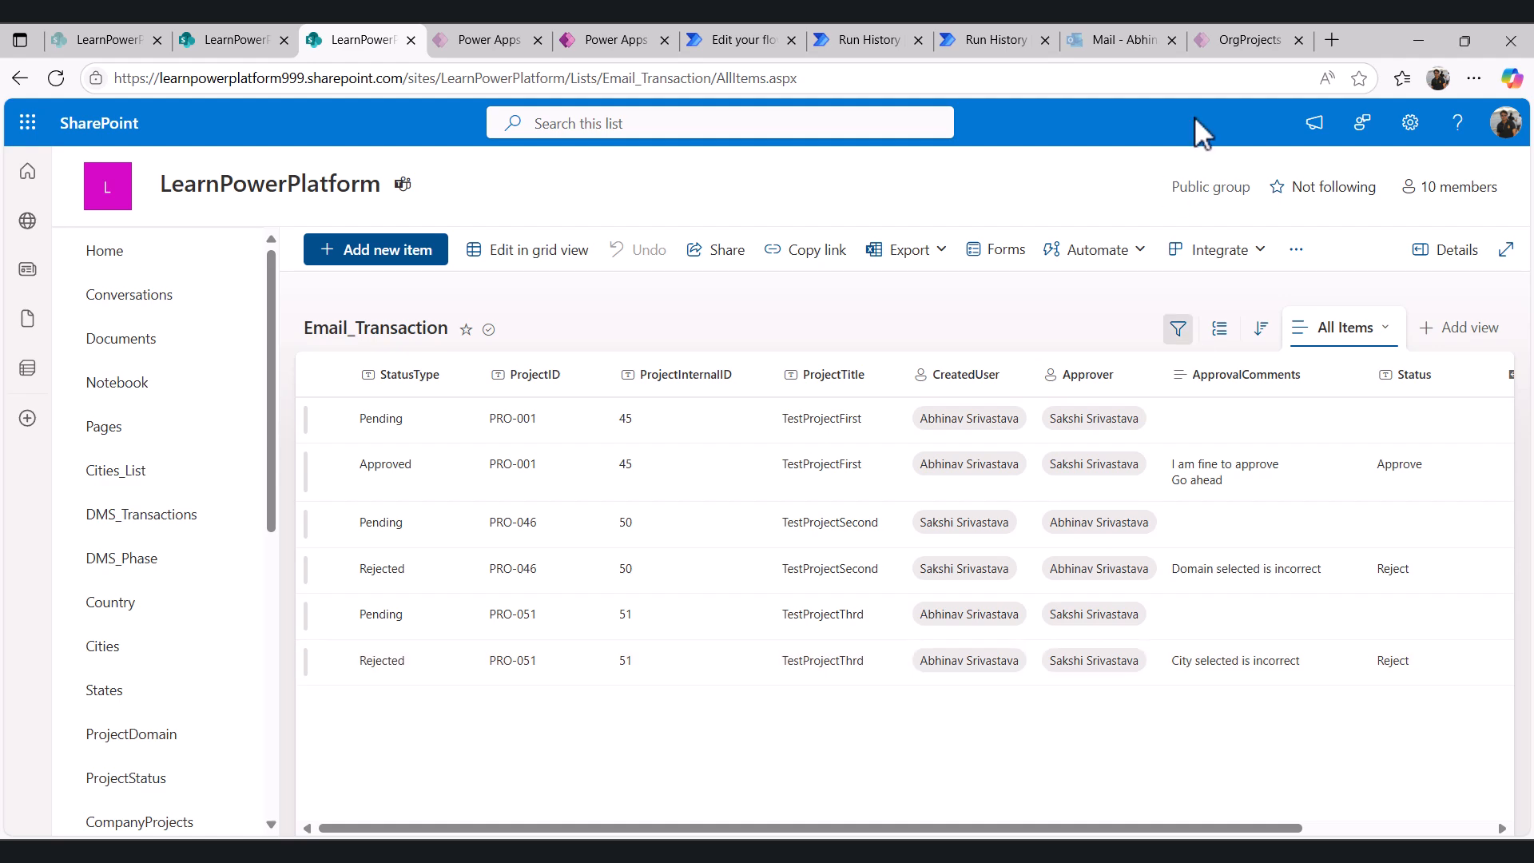
{"action": "left_click", "coordinate": [1135, 37]}
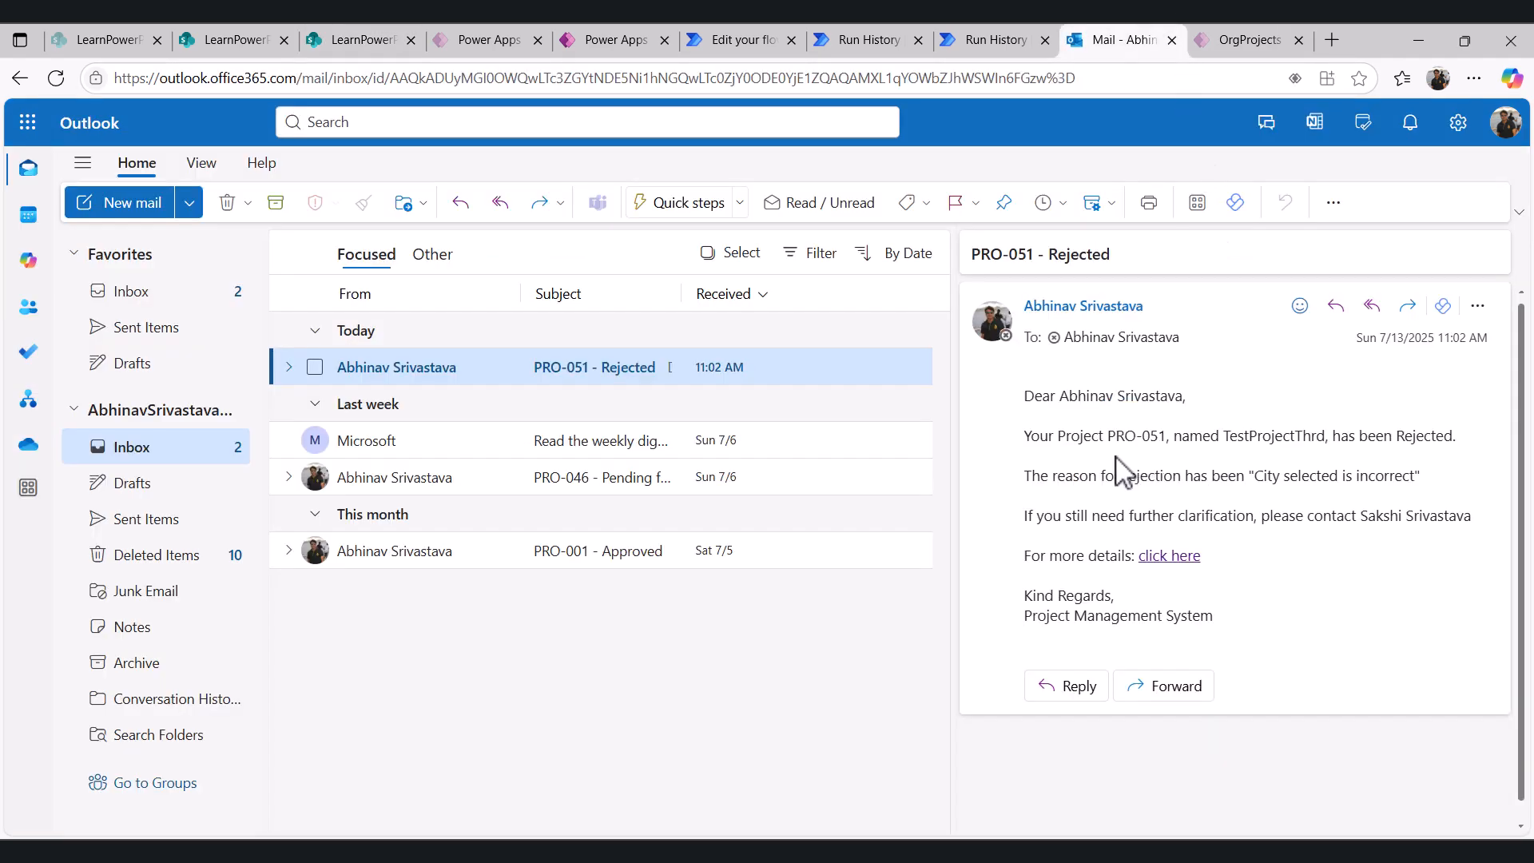
{"action": "left_click_drag", "start_coordinate": [1256, 480], "coordinate": [1416, 477]}
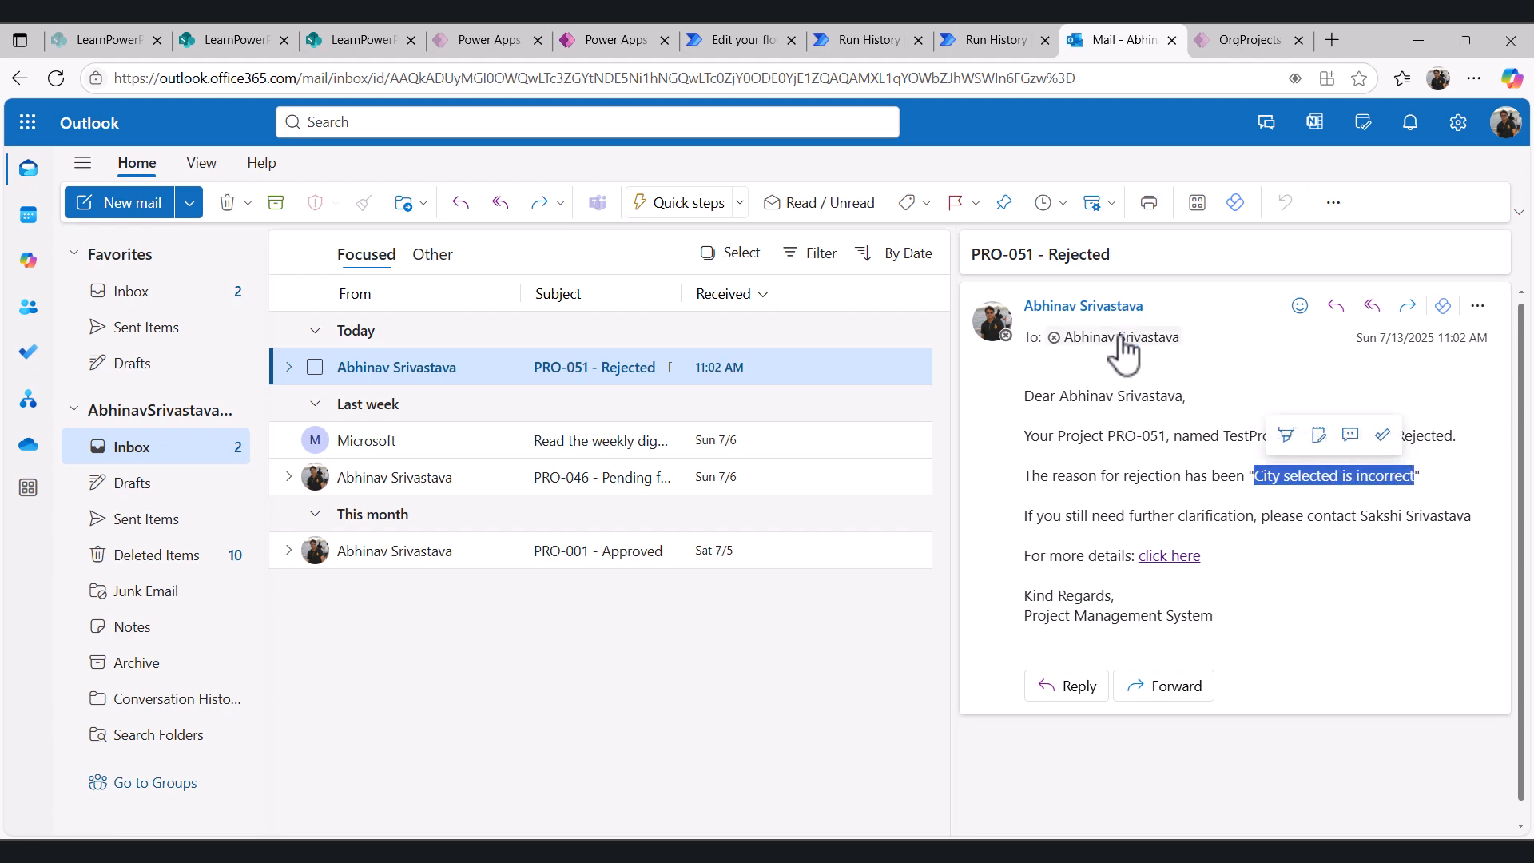
{"action": "left_click", "coordinate": [703, 38]}
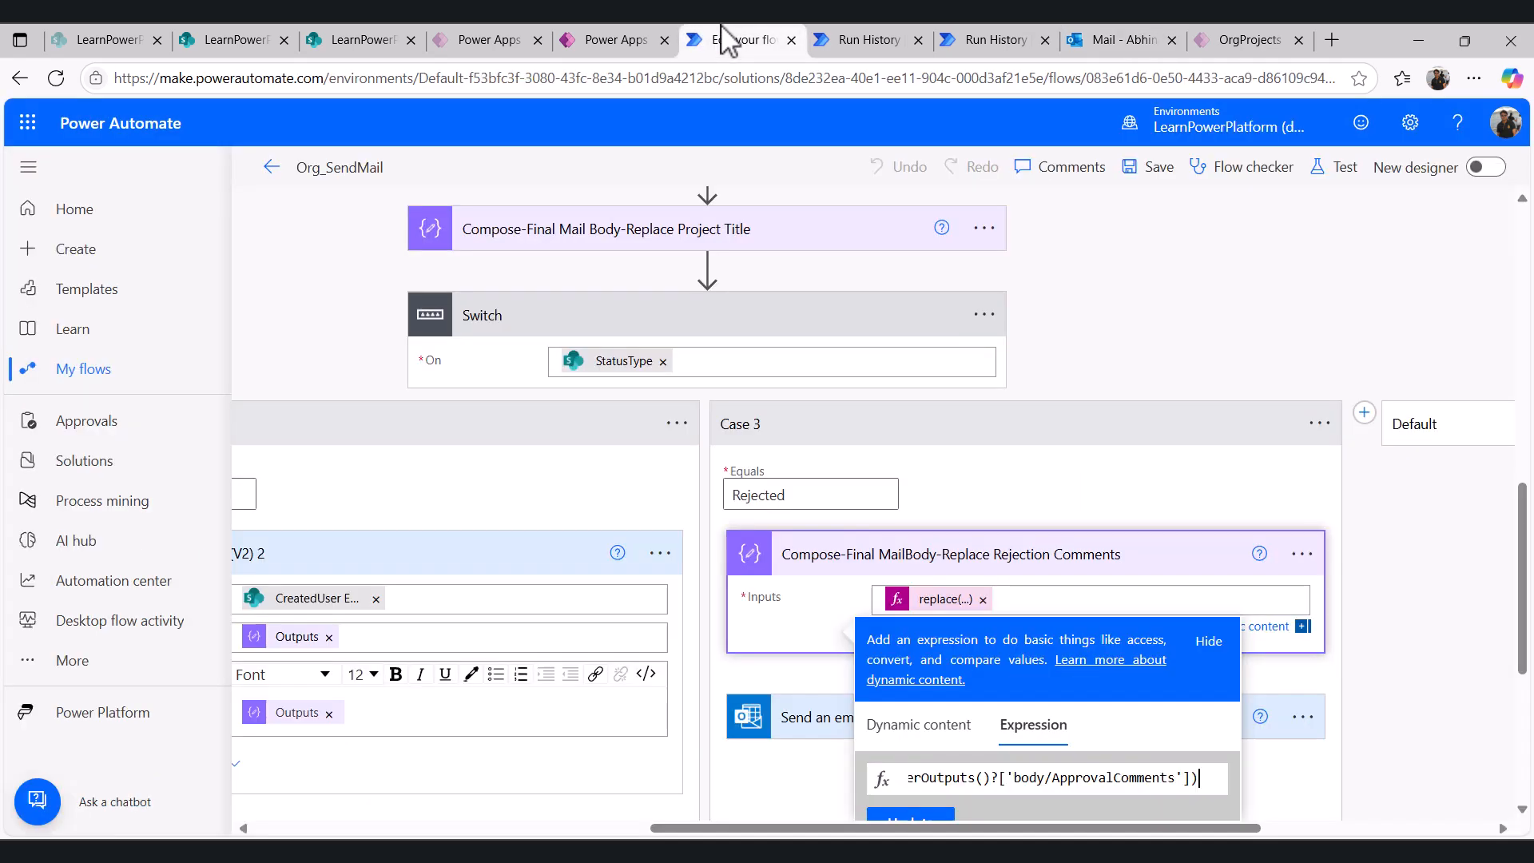
{"action": "left_click", "coordinate": [1415, 651]}
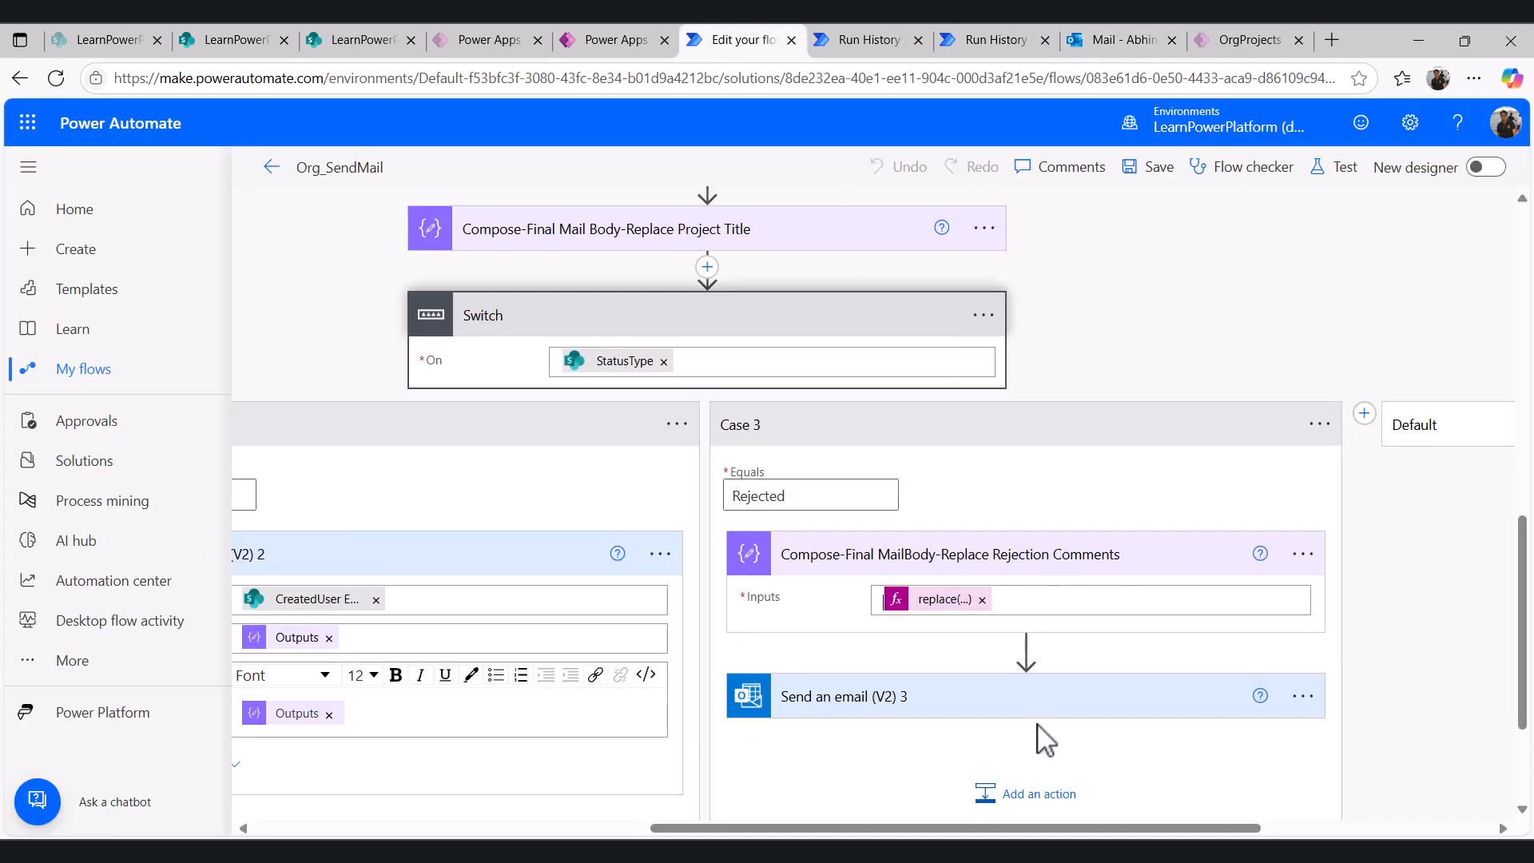
- In the run history, expand the Switch, Case 3 and its Rejection Comments compose step to check the rejection reason
{"action": "left_click", "coordinate": [877, 40]}
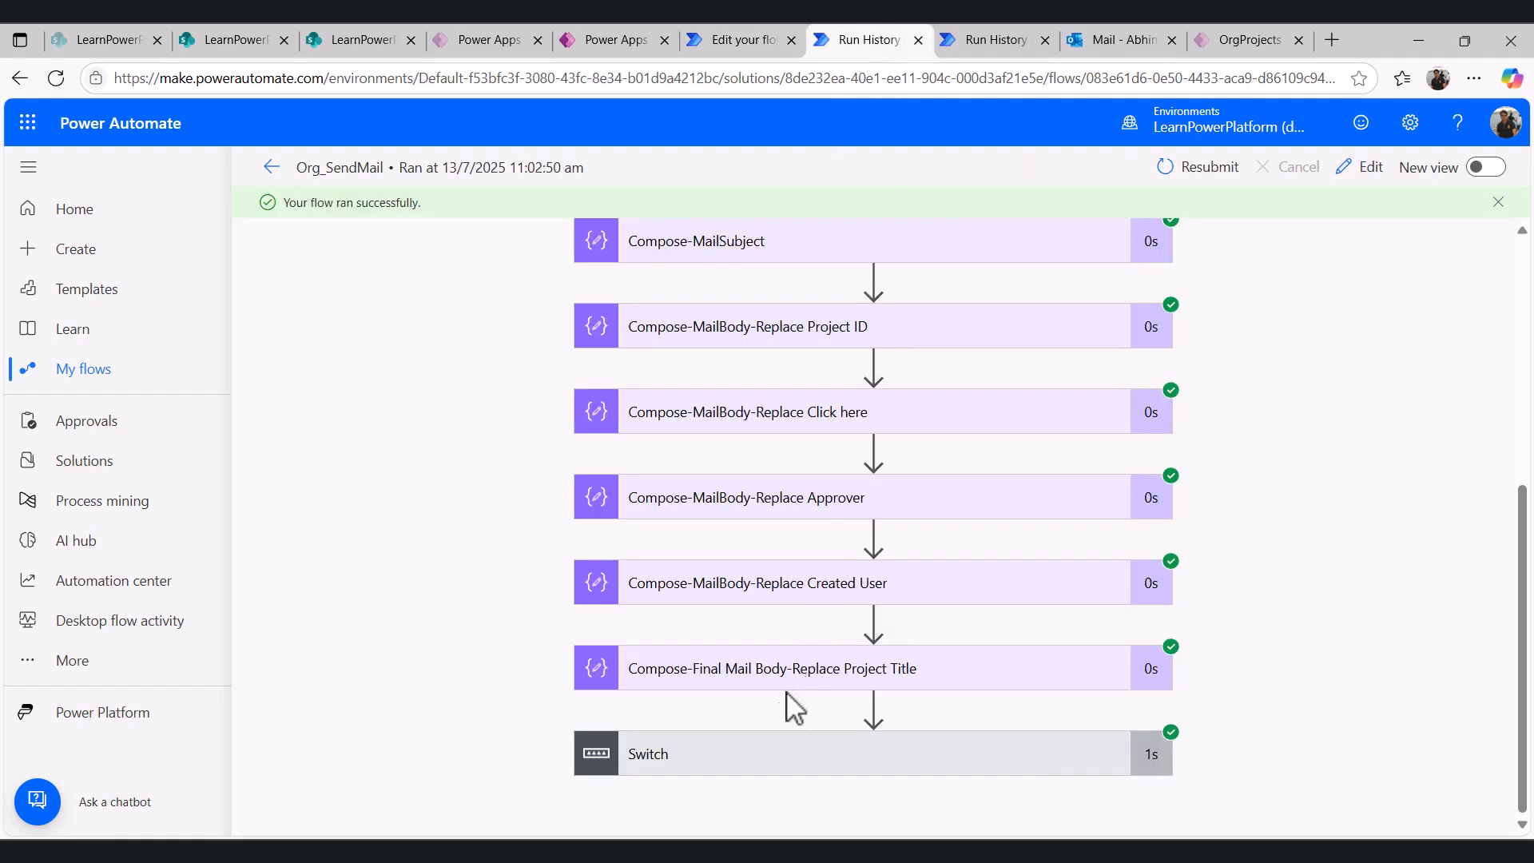
{"action": "left_click", "coordinate": [791, 755]}
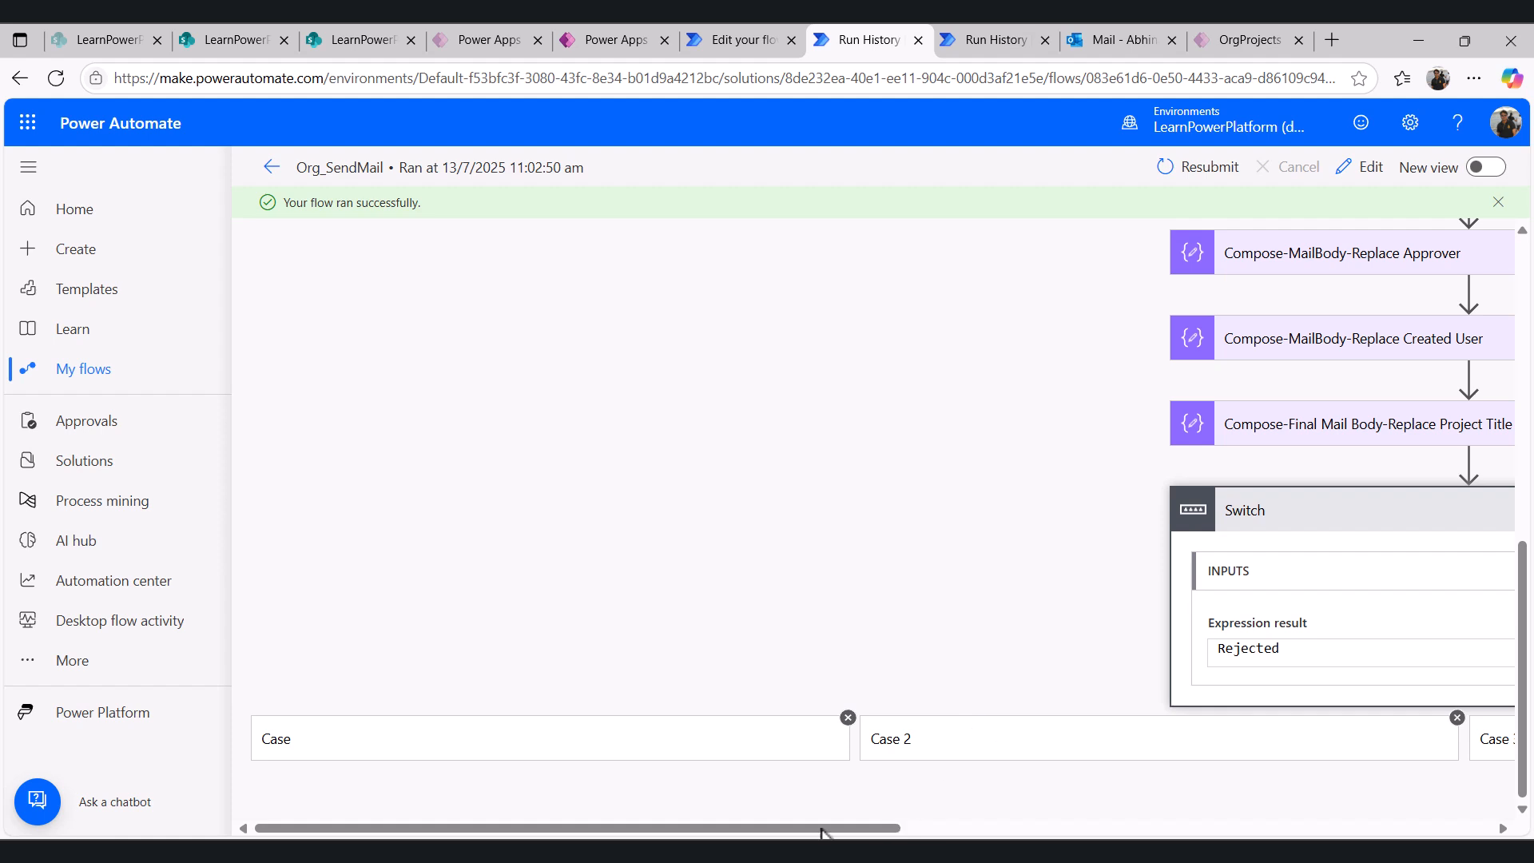
{"action": "left_click_drag", "start_coordinate": [825, 828], "coordinate": [1233, 828]}
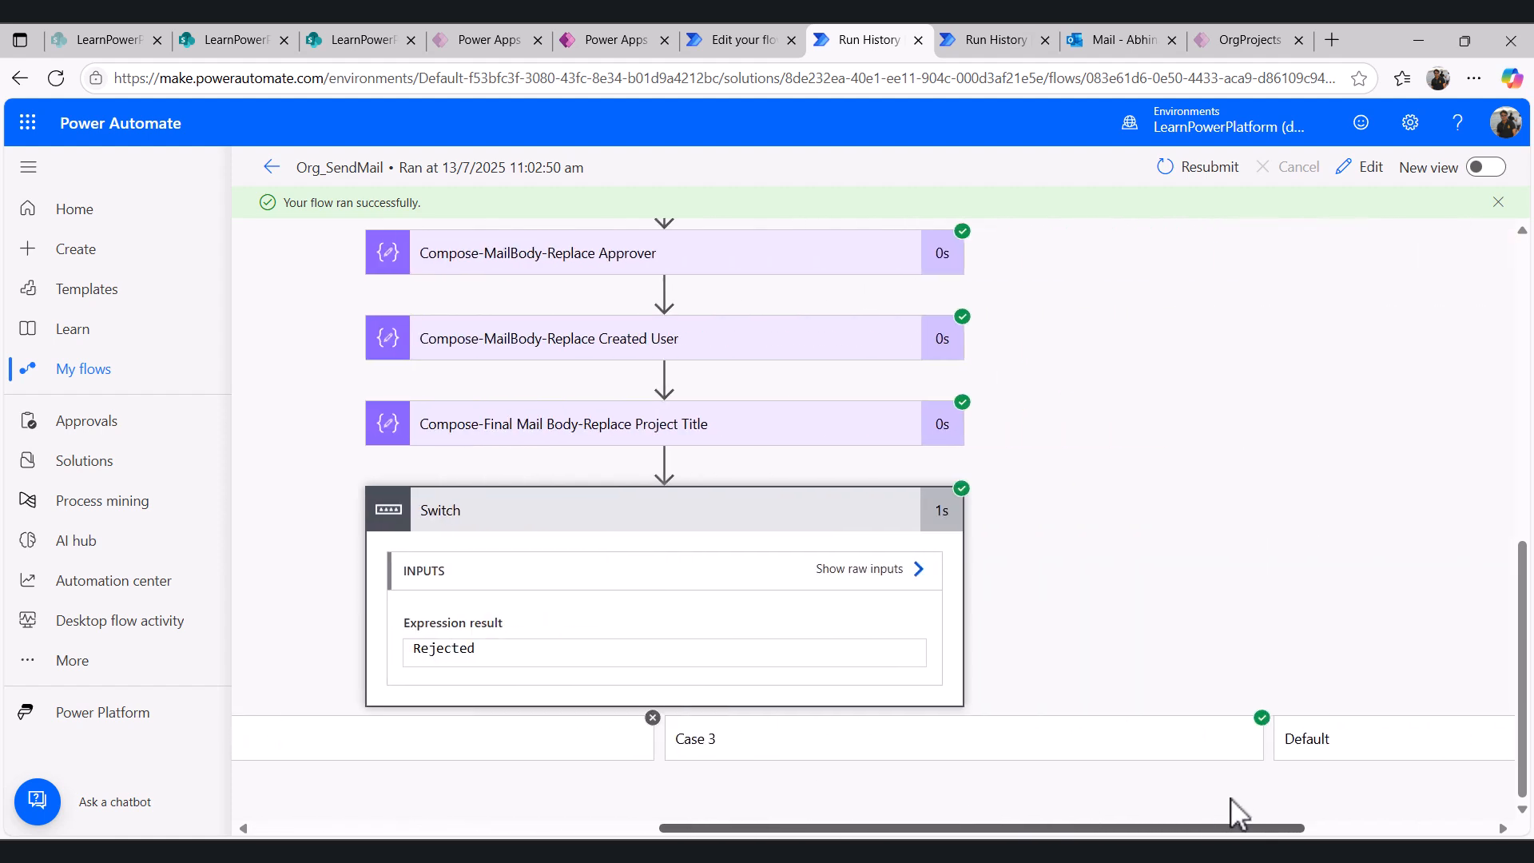
{"action": "left_click", "coordinate": [1095, 751]}
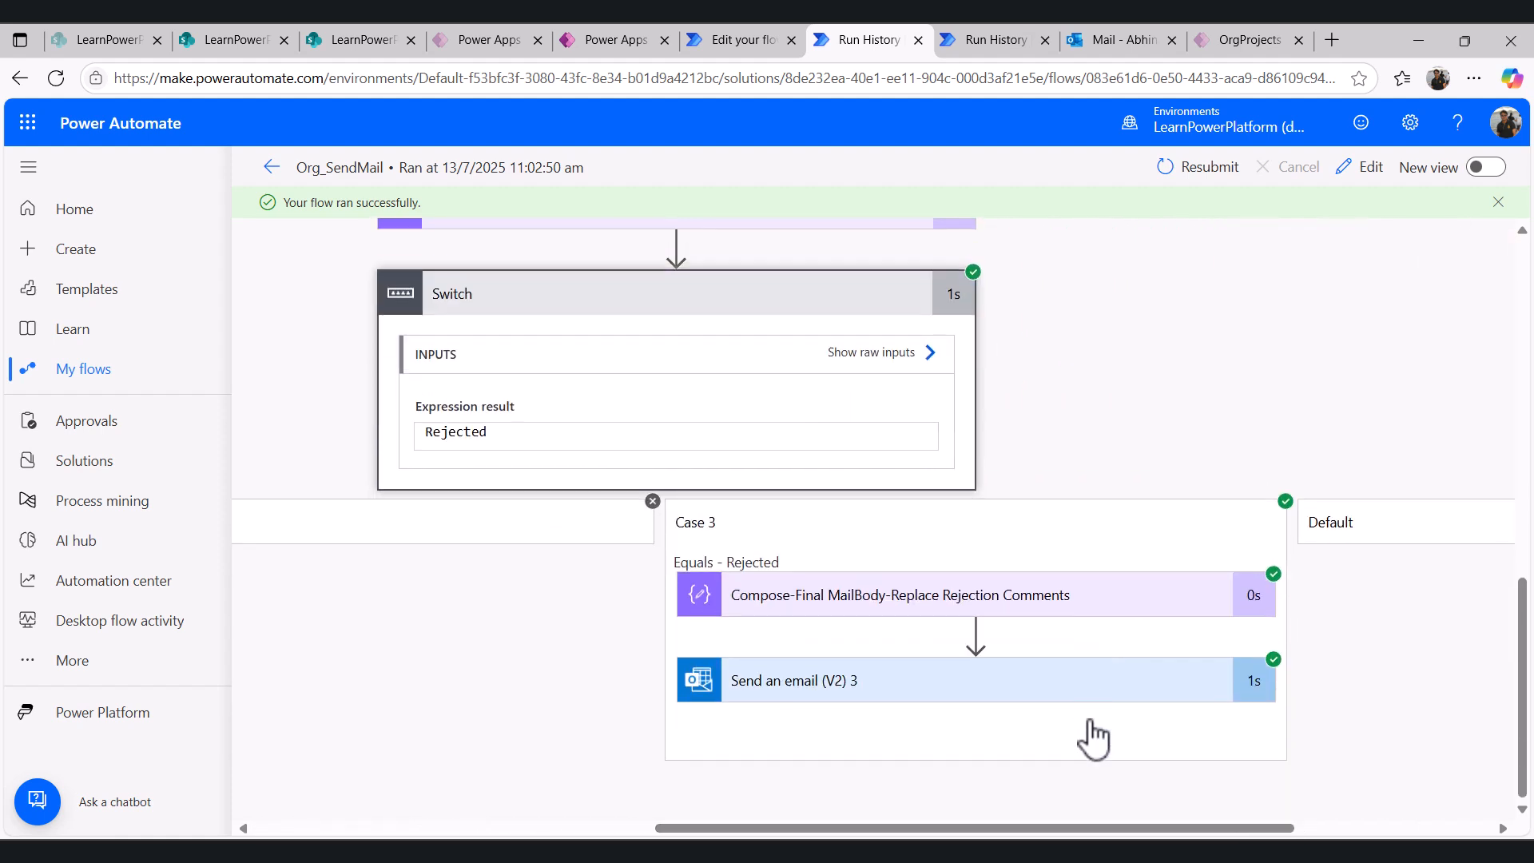
{"action": "left_click", "coordinate": [1031, 601]}
{"action": "scroll", "coordinate": [977, 732], "scroll_direction": "down", "scroll_amount": 1}
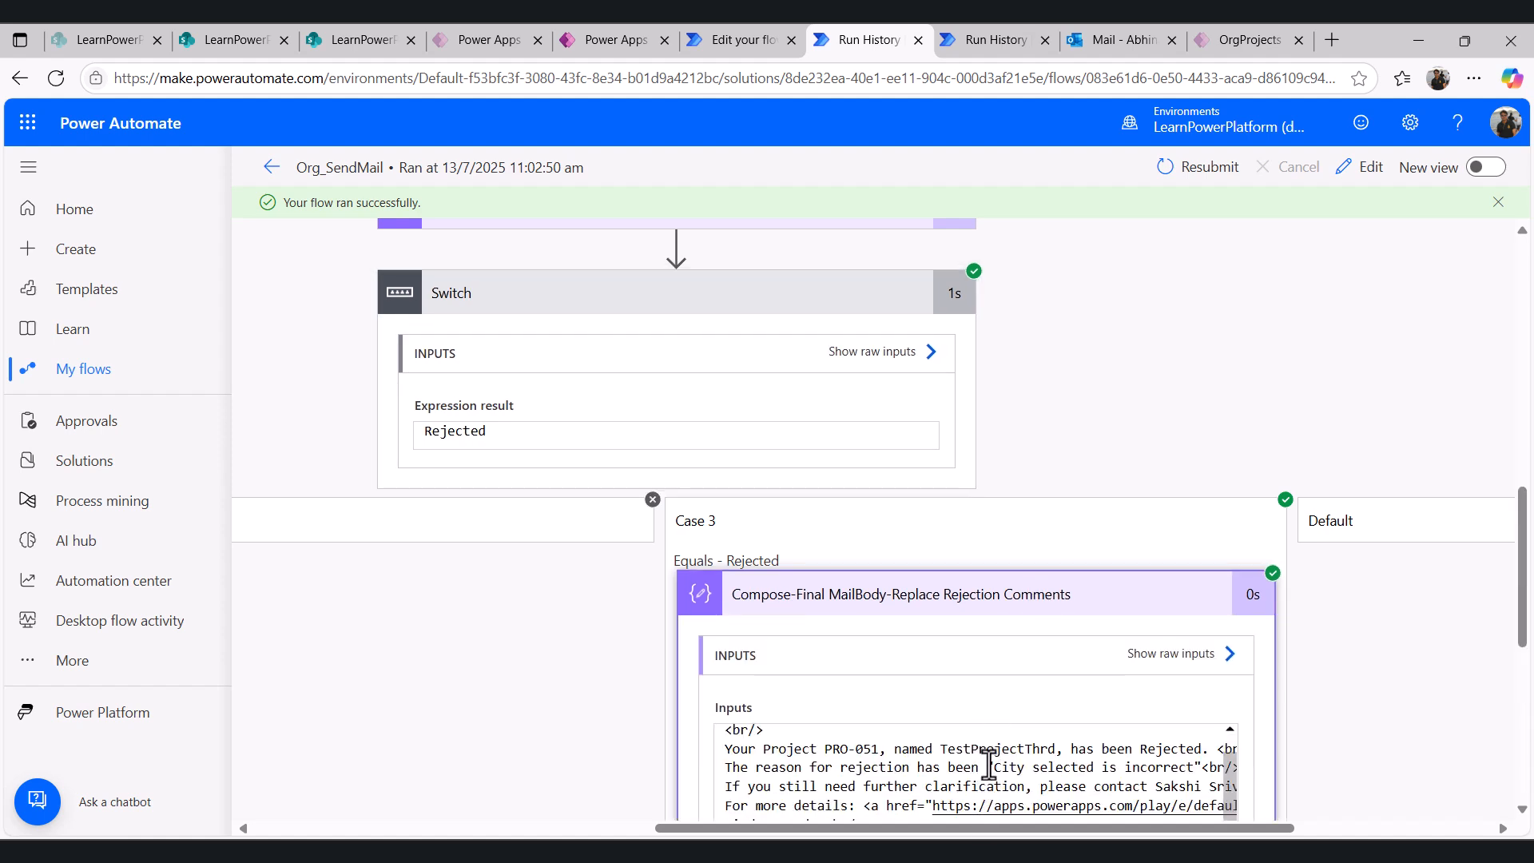
{"action": "left_click_drag", "start_coordinate": [993, 770], "coordinate": [1190, 771]}
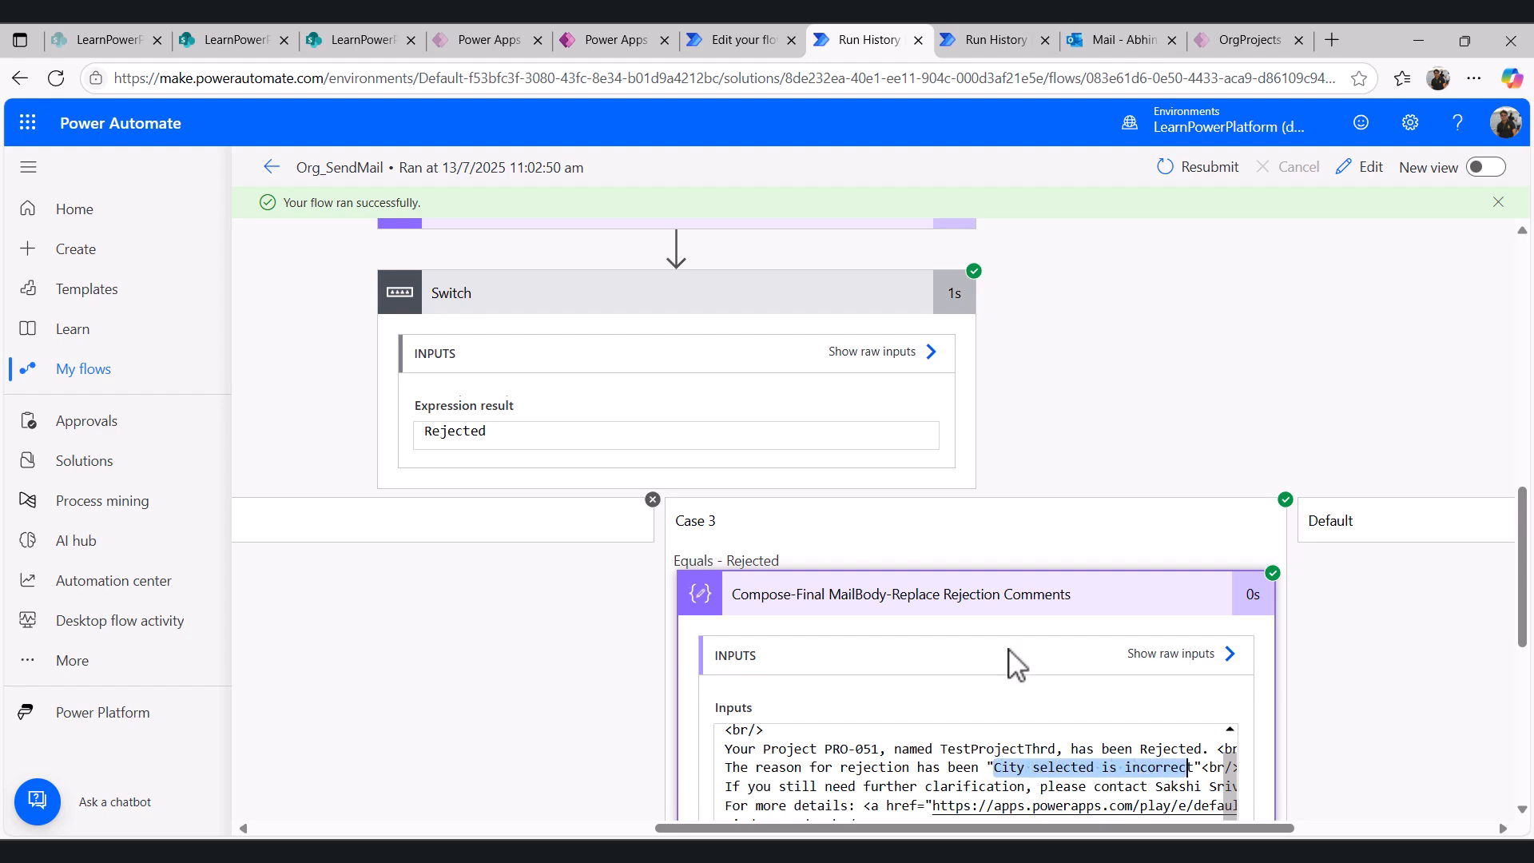
- Review the run inputs of the Rejected case's Send an email (V2) 3 action
{"action": "scroll", "coordinate": [962, 740], "scroll_direction": "down", "scroll_amount": 3}
{"action": "scroll", "coordinate": [996, 733], "scroll_direction": "down", "scroll_amount": 1}
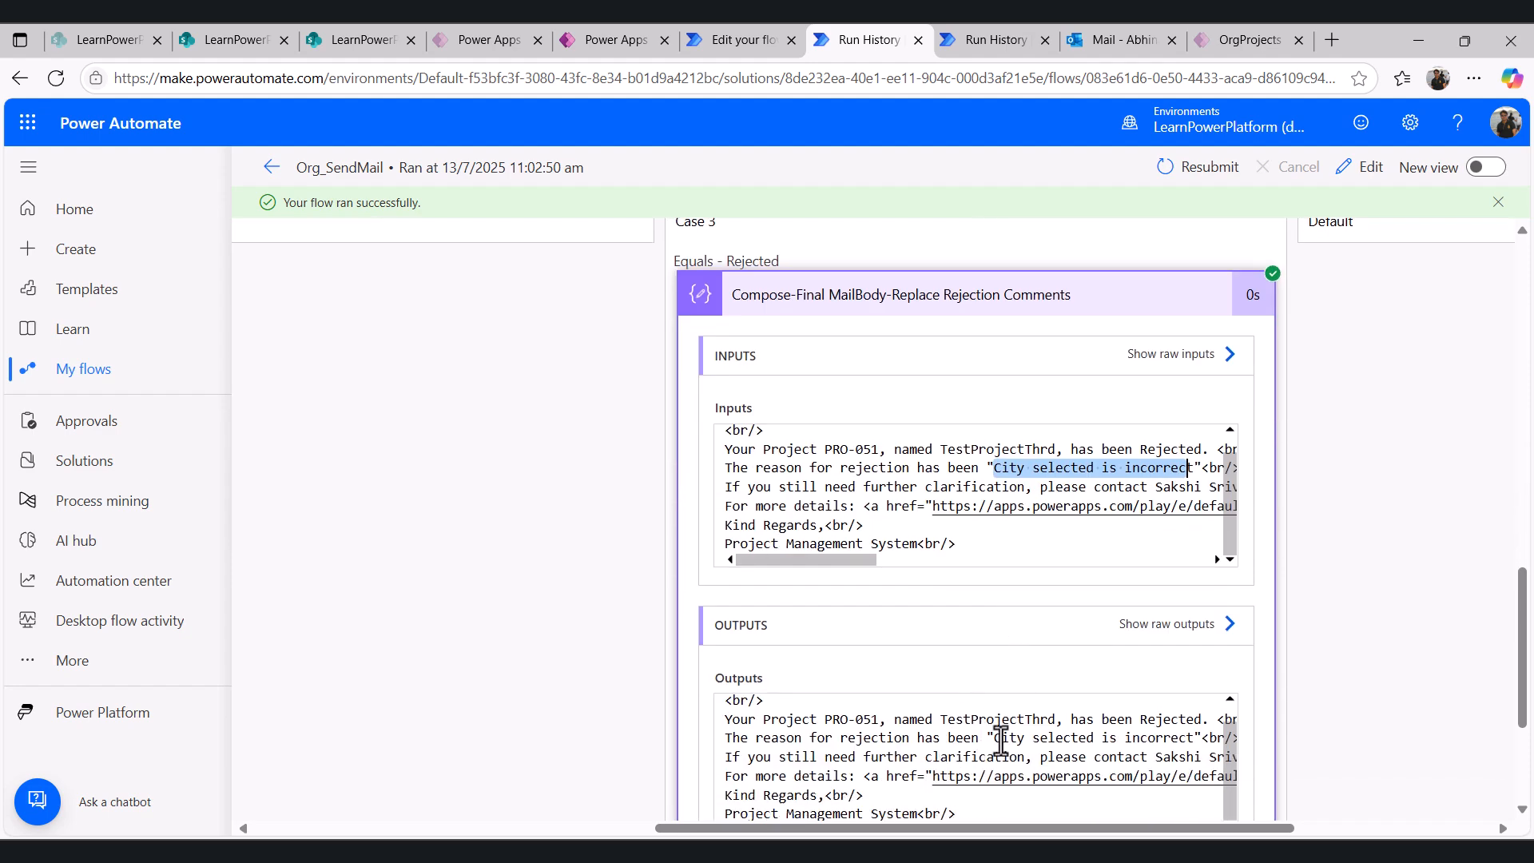
{"action": "left_click", "coordinate": [955, 297]}
{"action": "left_click", "coordinate": [901, 681]}
{"action": "scroll", "coordinate": [879, 639], "scroll_direction": "down", "scroll_amount": 4}
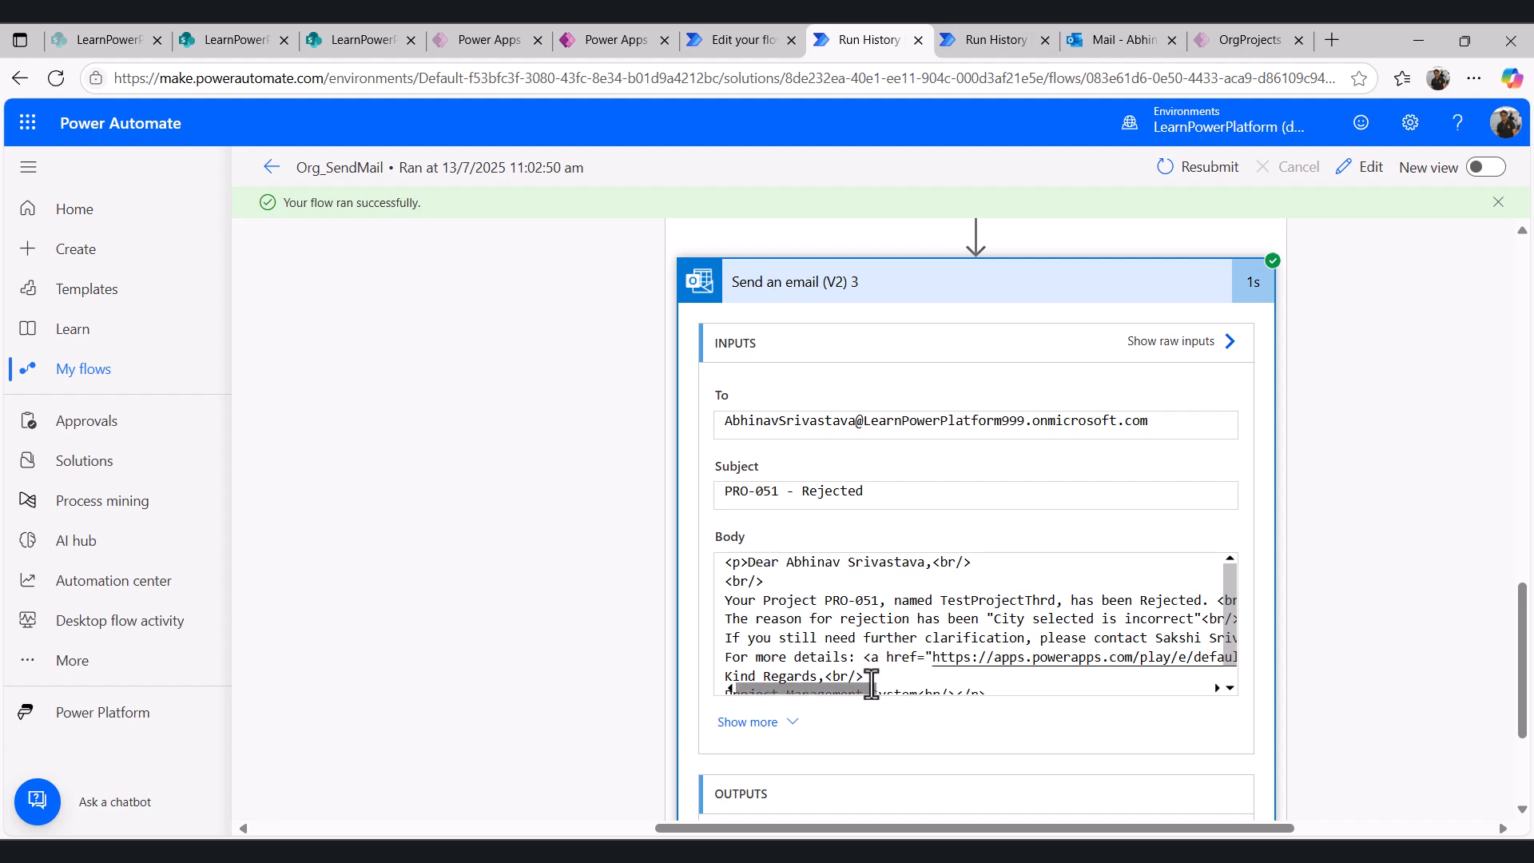
{"action": "scroll", "coordinate": [857, 559], "scroll_direction": "up", "scroll_amount": 10}
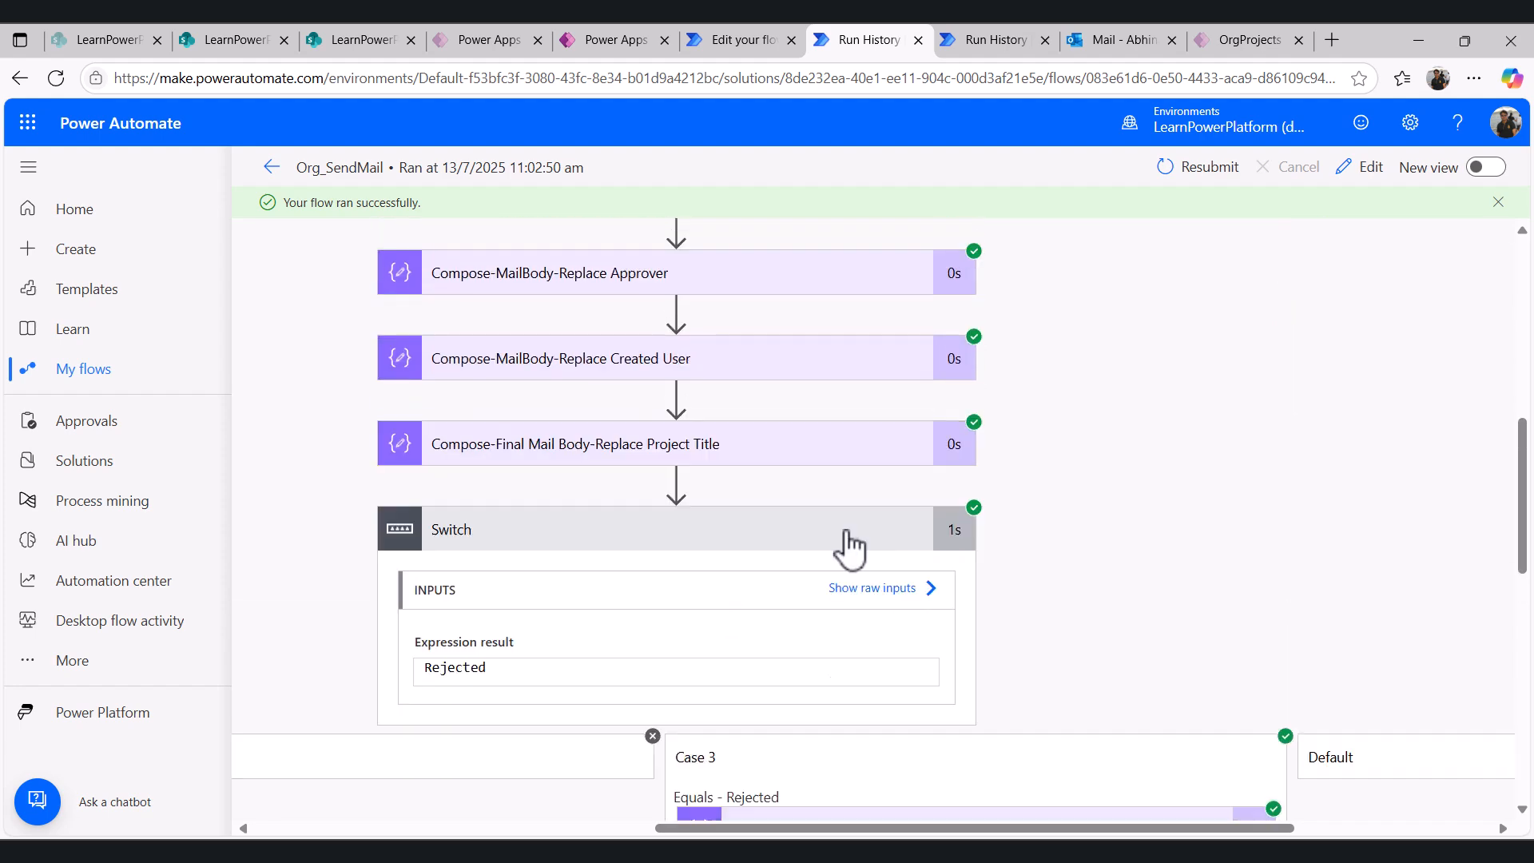
- In the Email_Template grid view, change the Pending template's subject to "Approval Required for - {Project ID}"
{"action": "left_click", "coordinate": [726, 40]}
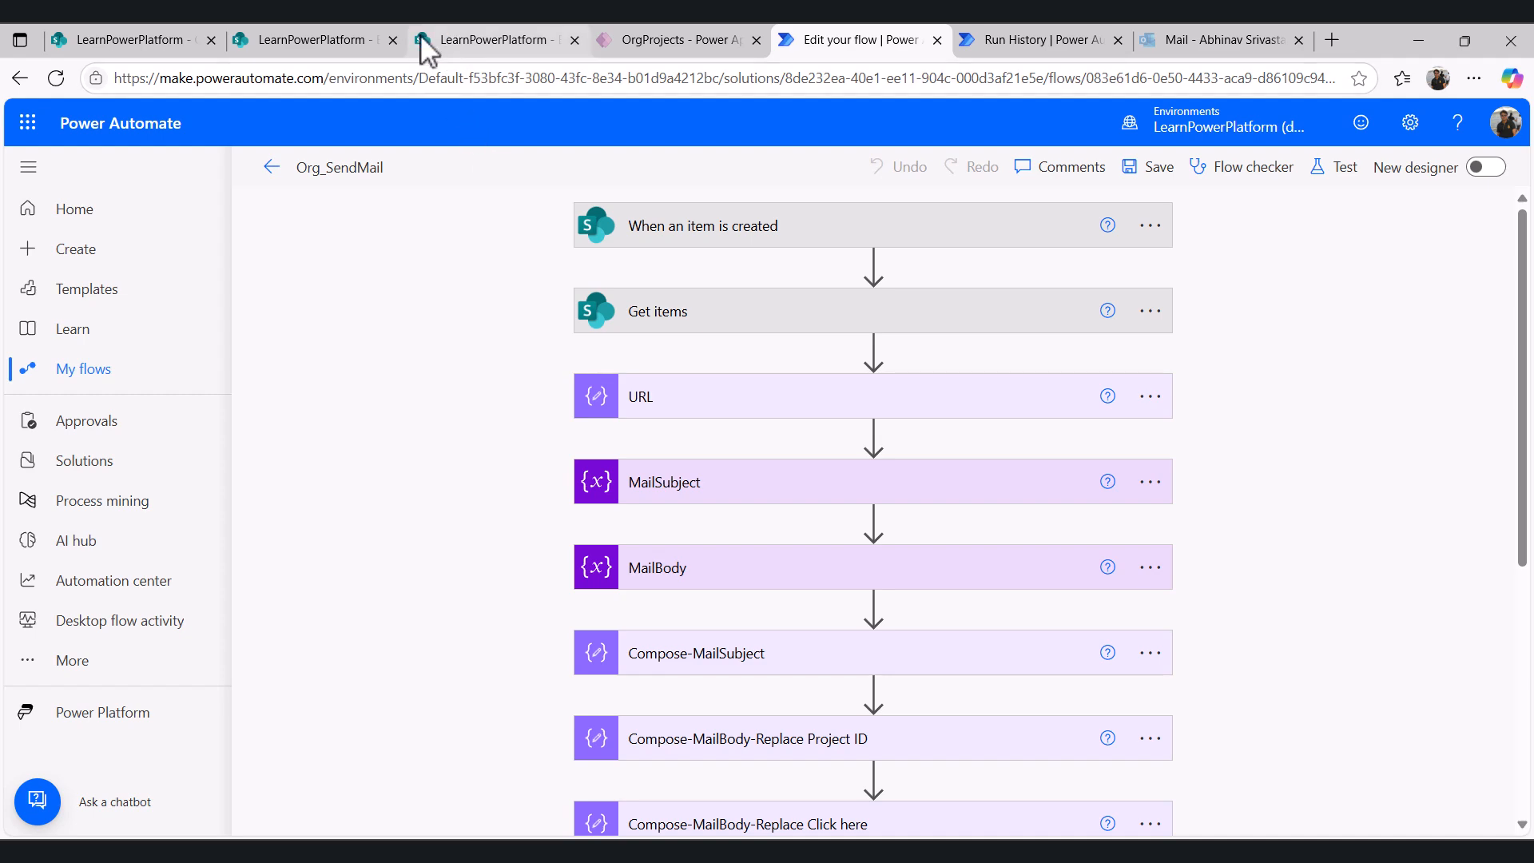
{"action": "left_click", "coordinate": [317, 39]}
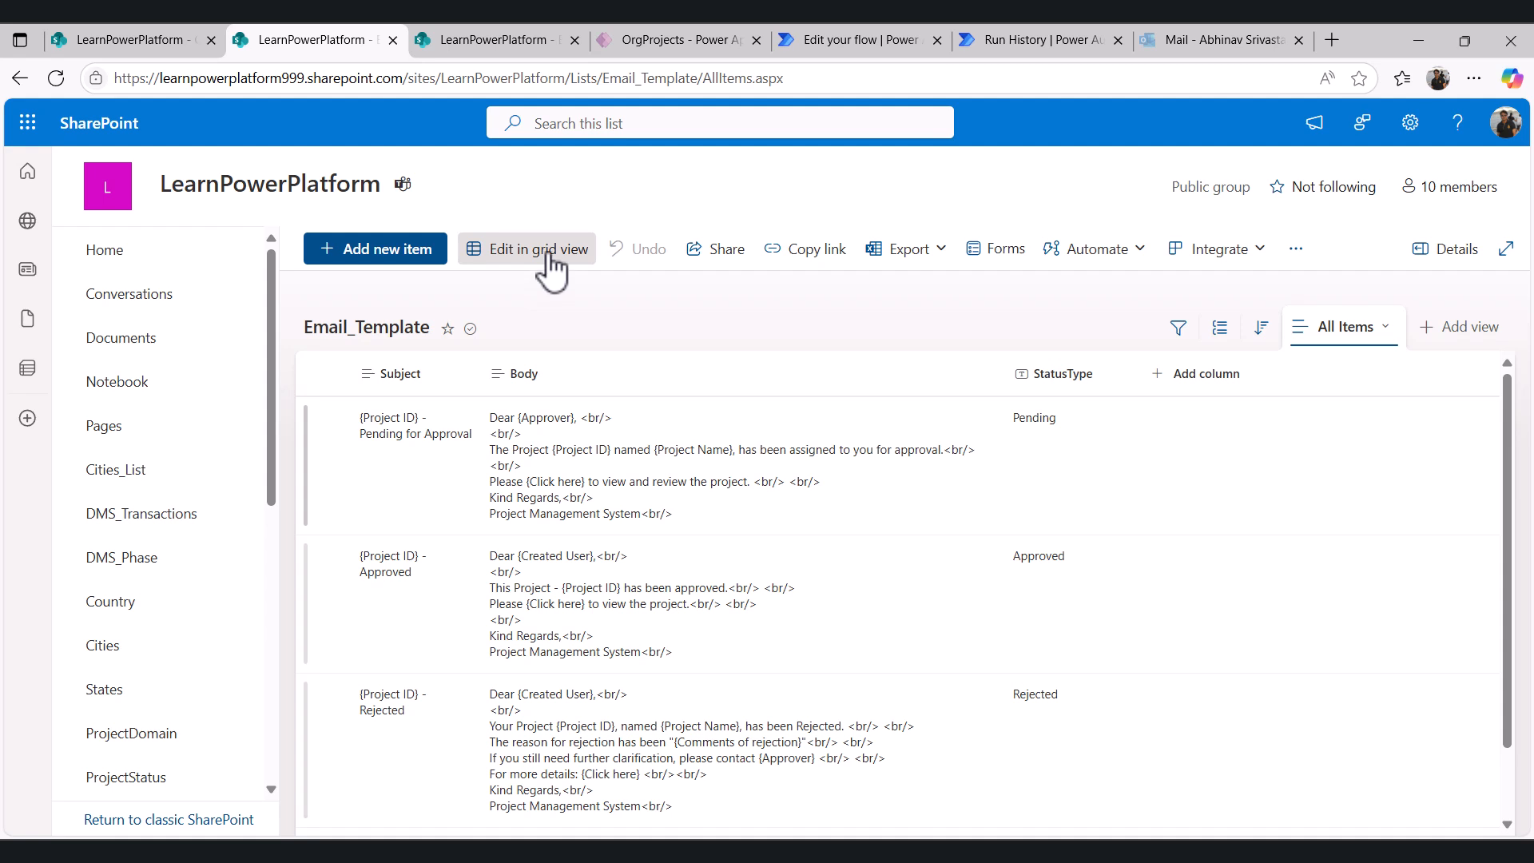
{"action": "left_click", "coordinate": [550, 257]}
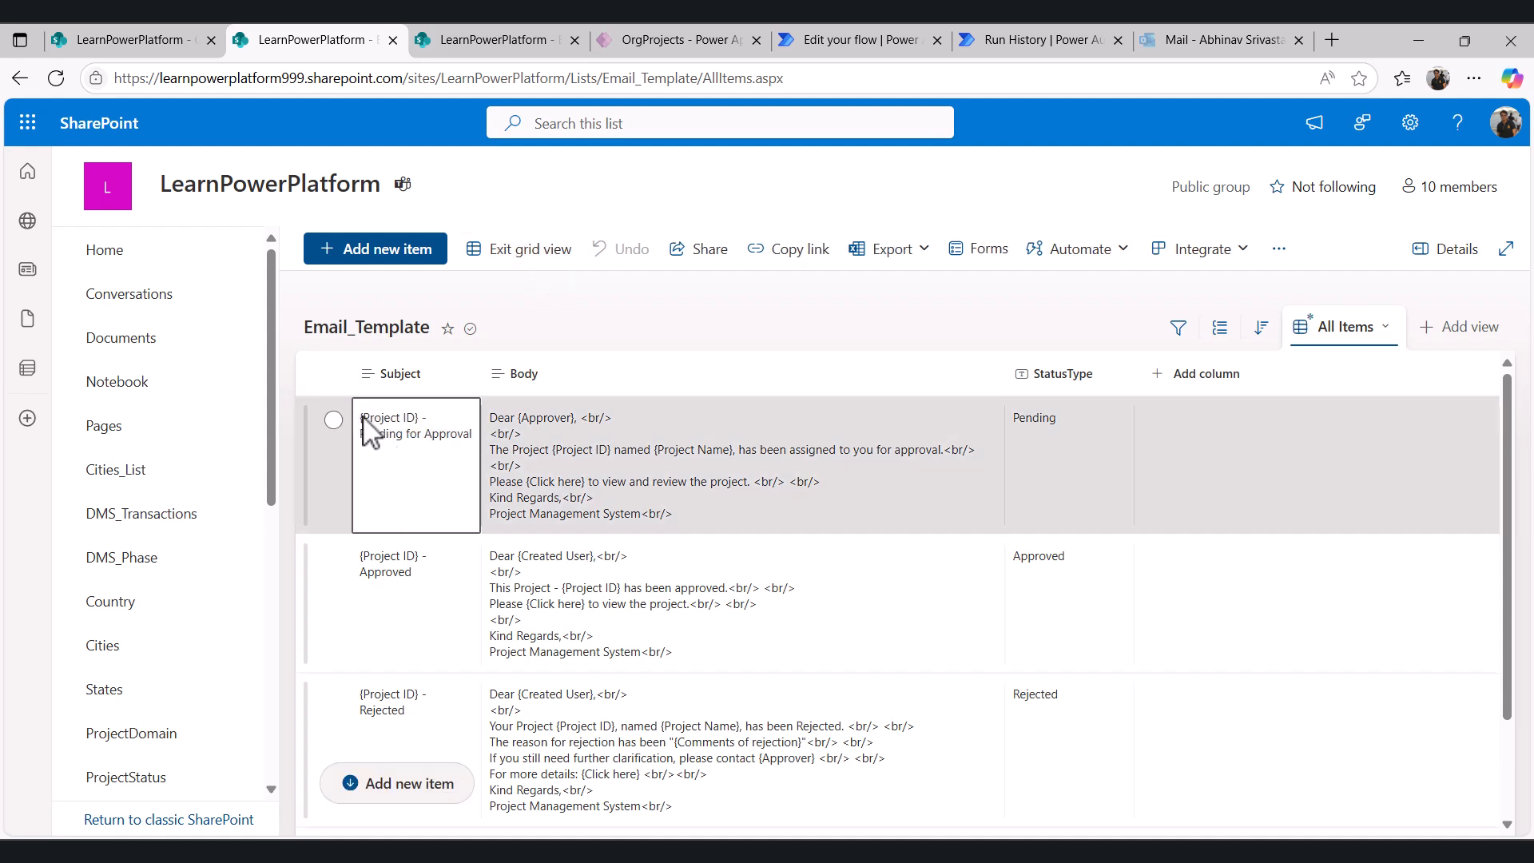
{"action": "left_click", "coordinate": [363, 438]}
{"action": "left_click", "coordinate": [473, 438]}
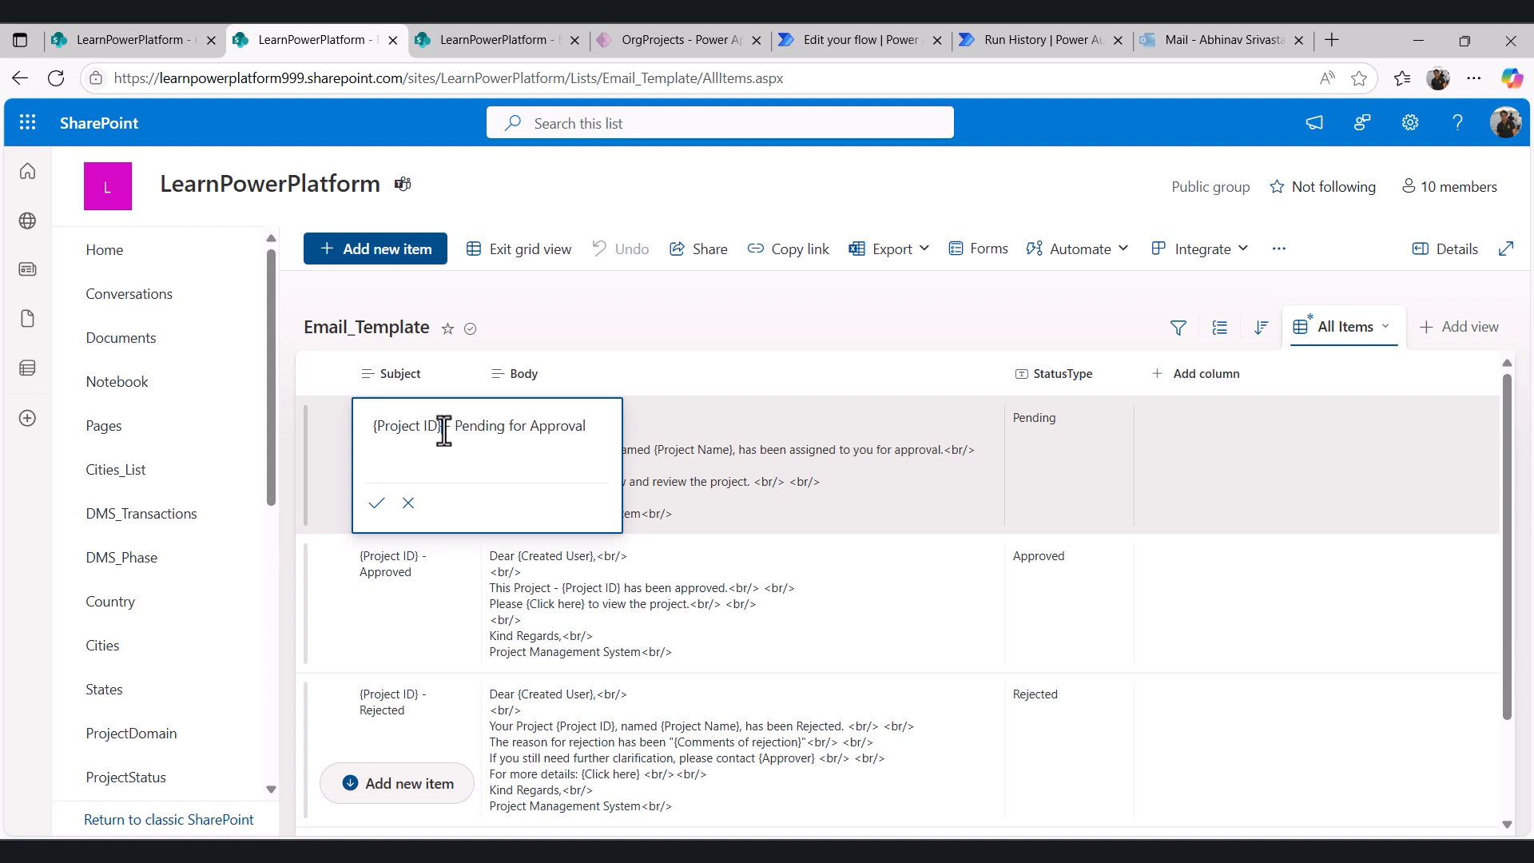
{"action": "left_click_drag", "start_coordinate": [444, 431], "coordinate": [590, 421]}
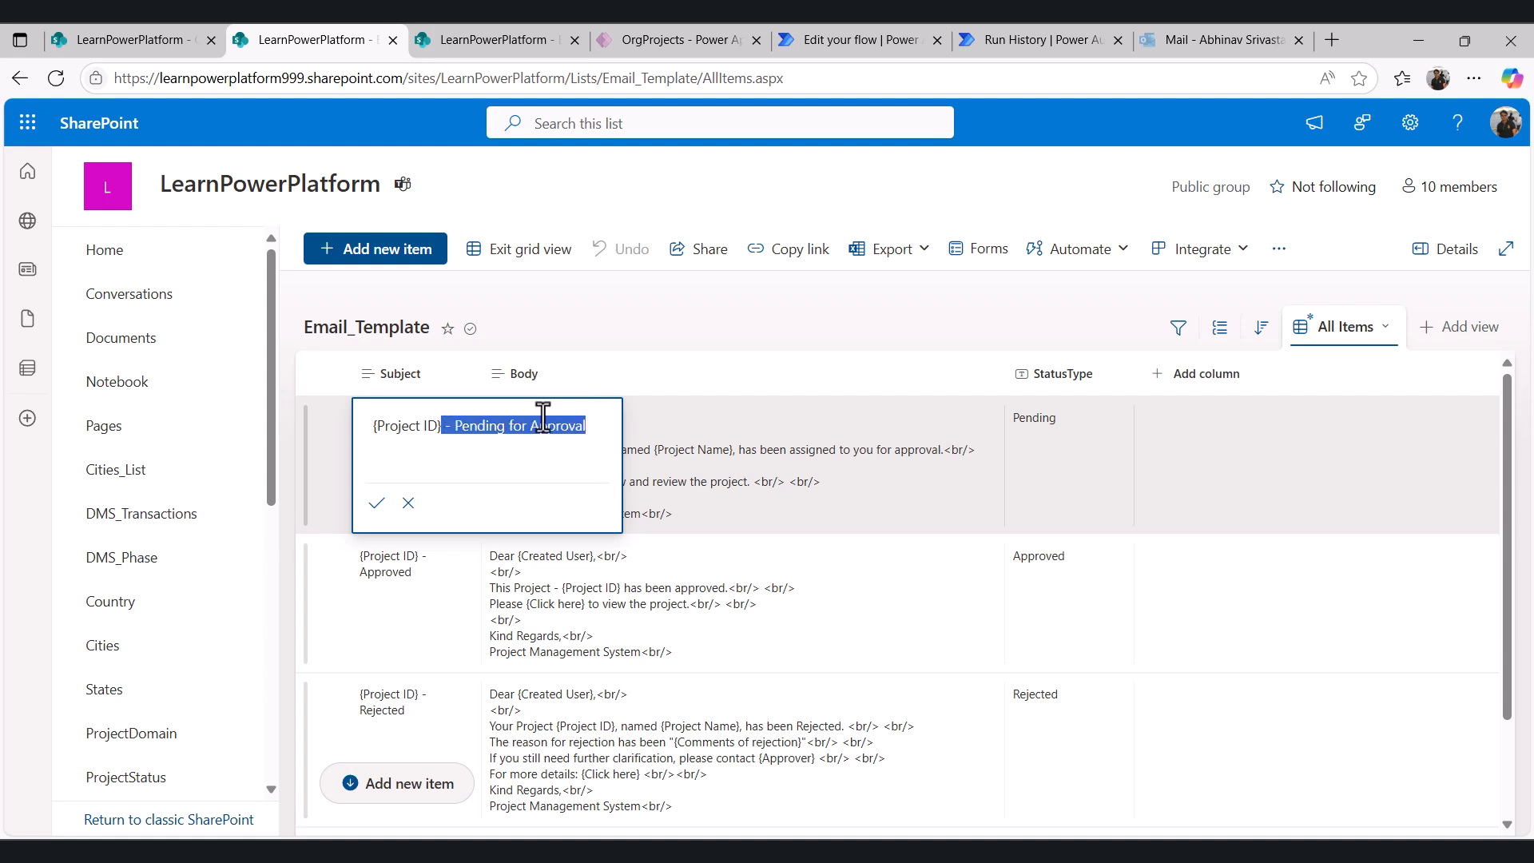
{"action": "key", "text": "BackSpace"}
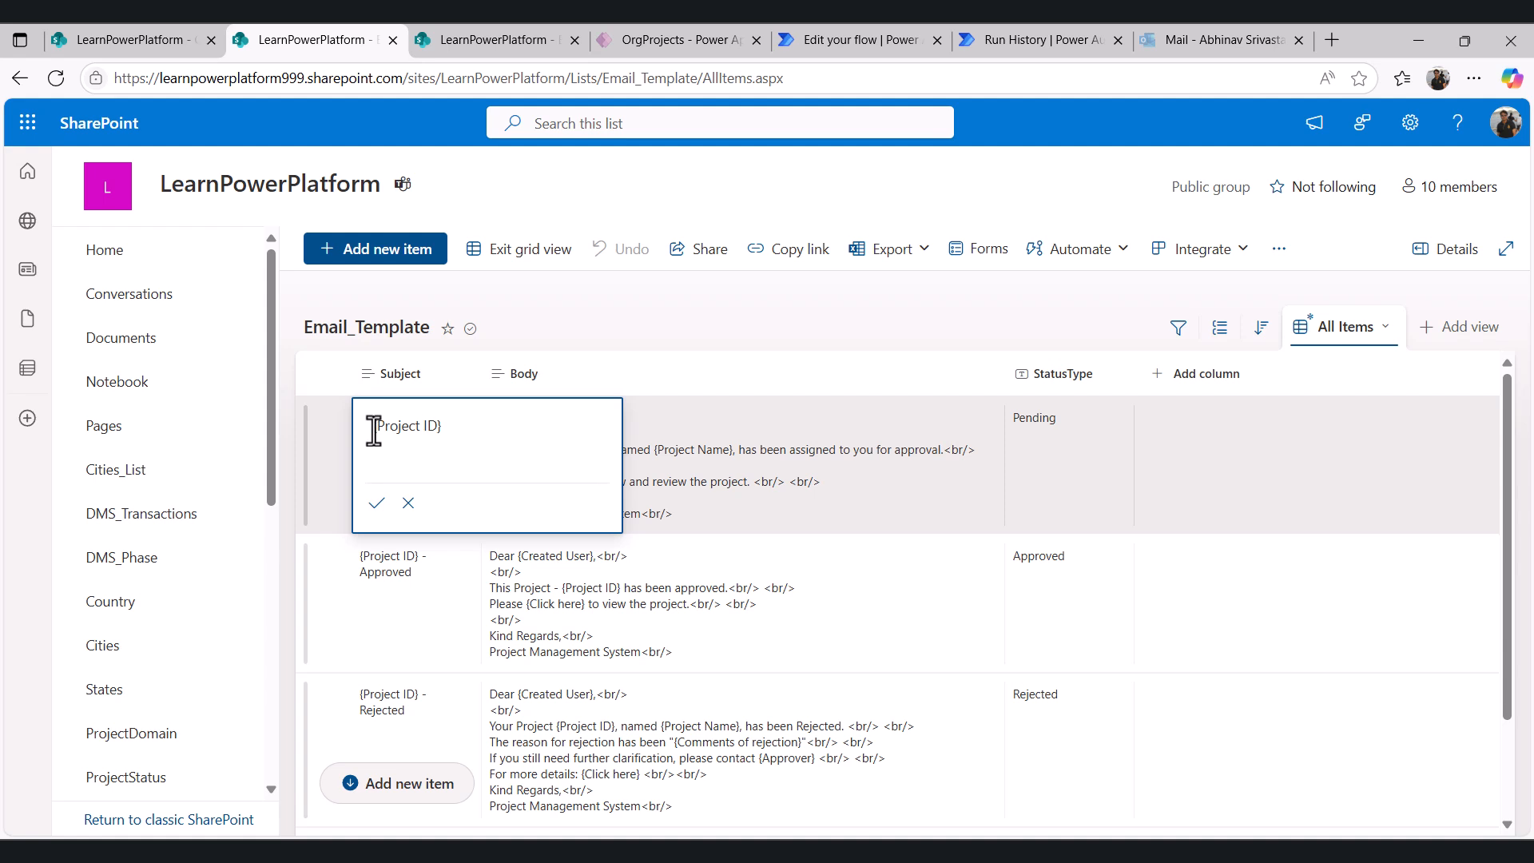
{"action": "key", "text": "Home"}
{"action": "type", "text": "Approval Required for -"}
{"action": "key", "text": "Return"}
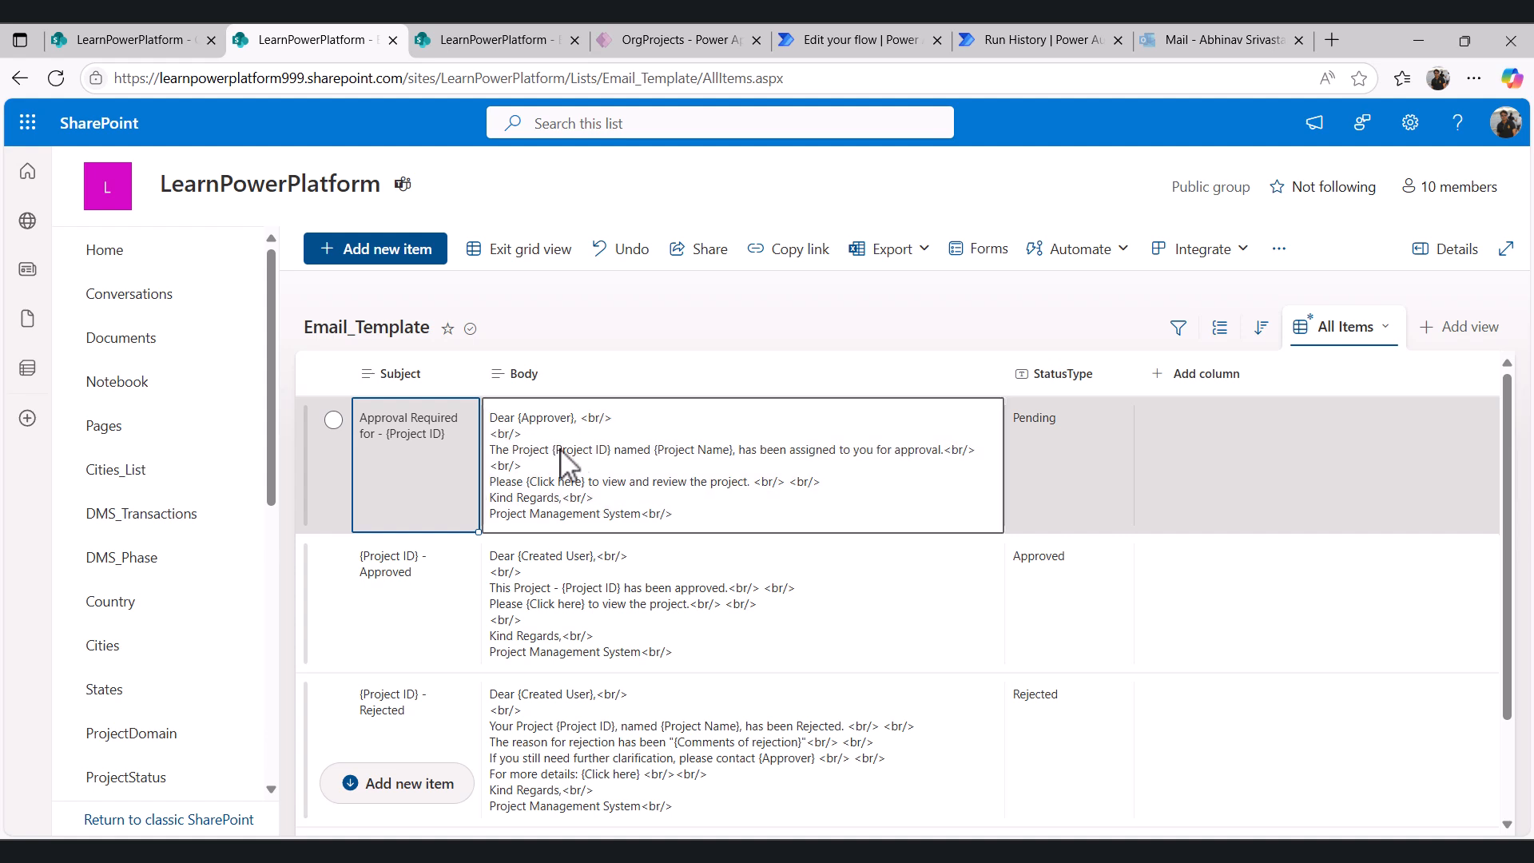
- Reword the Pending template body's link line to "Please {Click here} to review the project and provide your approval." and exit grid view
{"action": "left_click", "coordinate": [579, 478]}
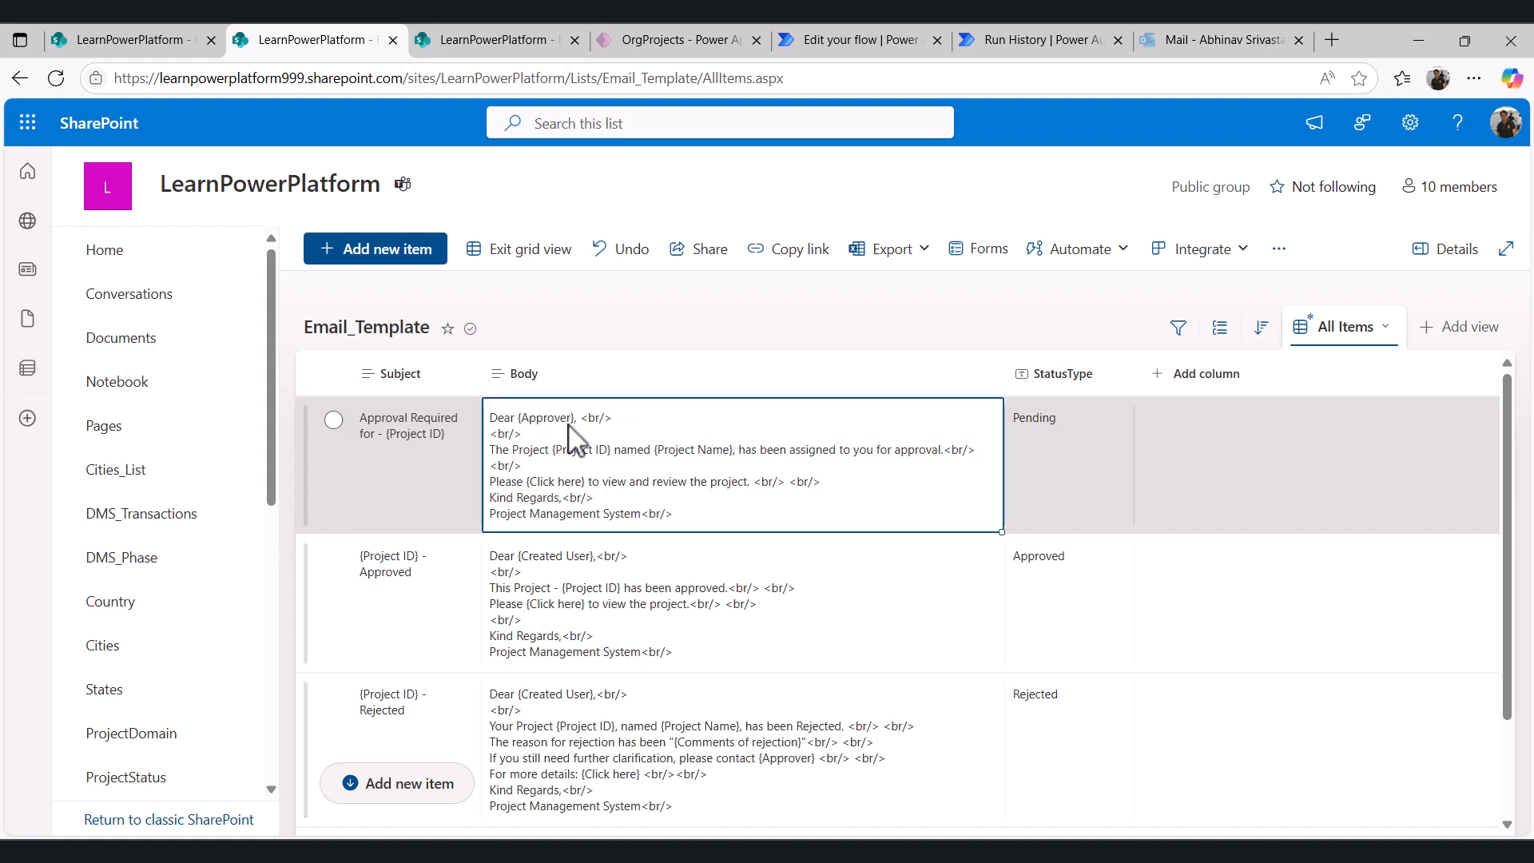
{"action": "left_click", "coordinate": [628, 489]}
{"action": "left_click_drag", "start_coordinate": [620, 529], "coordinate": [694, 502]}
{"action": "key", "text": "BackSpace"}
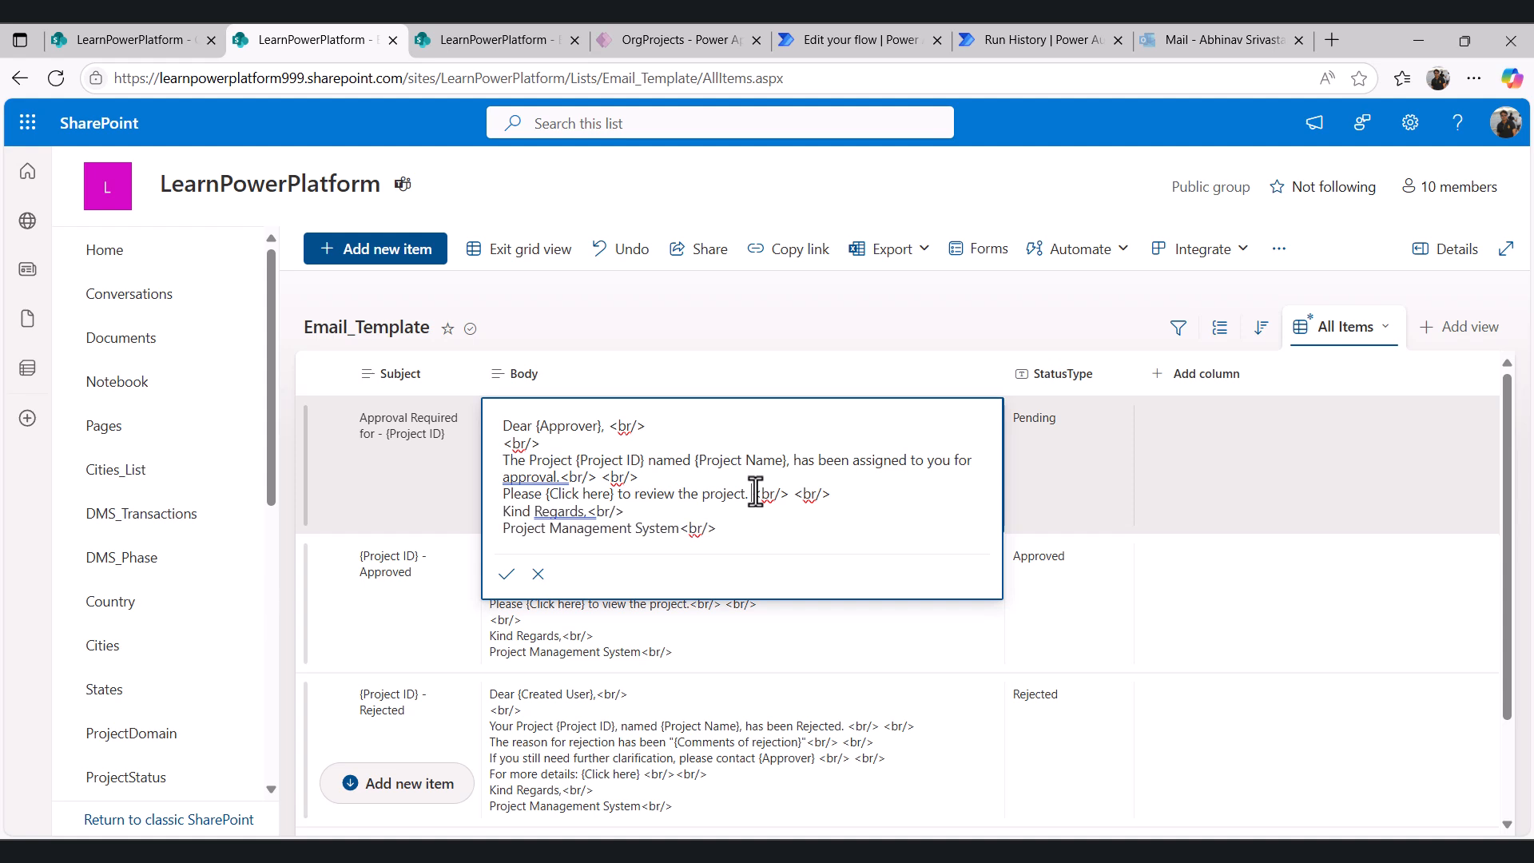
{"action": "type", "text": "and provide your approval."}
{"action": "left_click", "coordinate": [505, 596]}
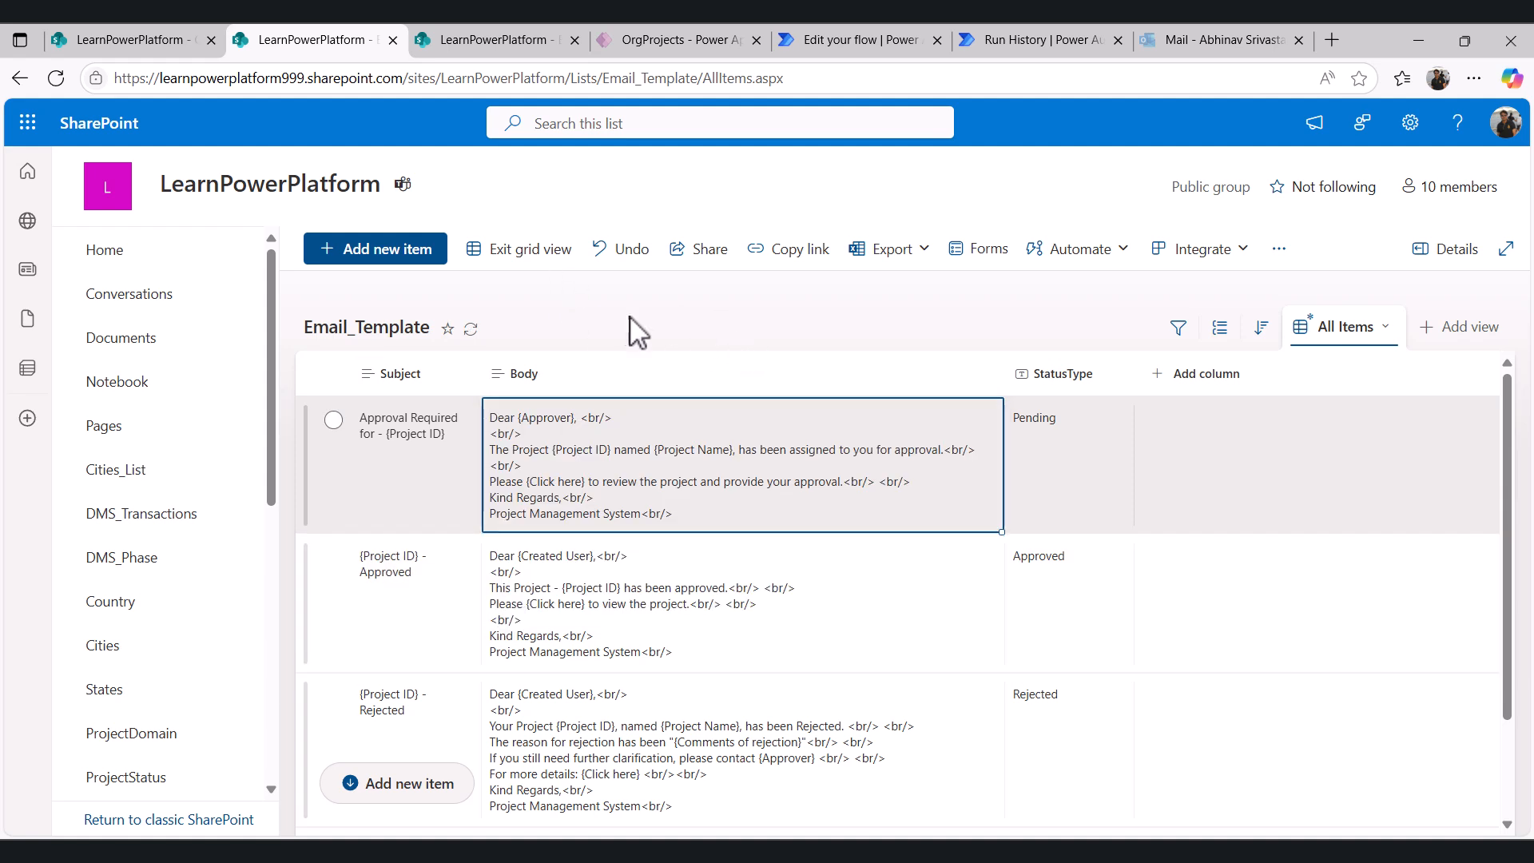
{"action": "left_click", "coordinate": [546, 254]}
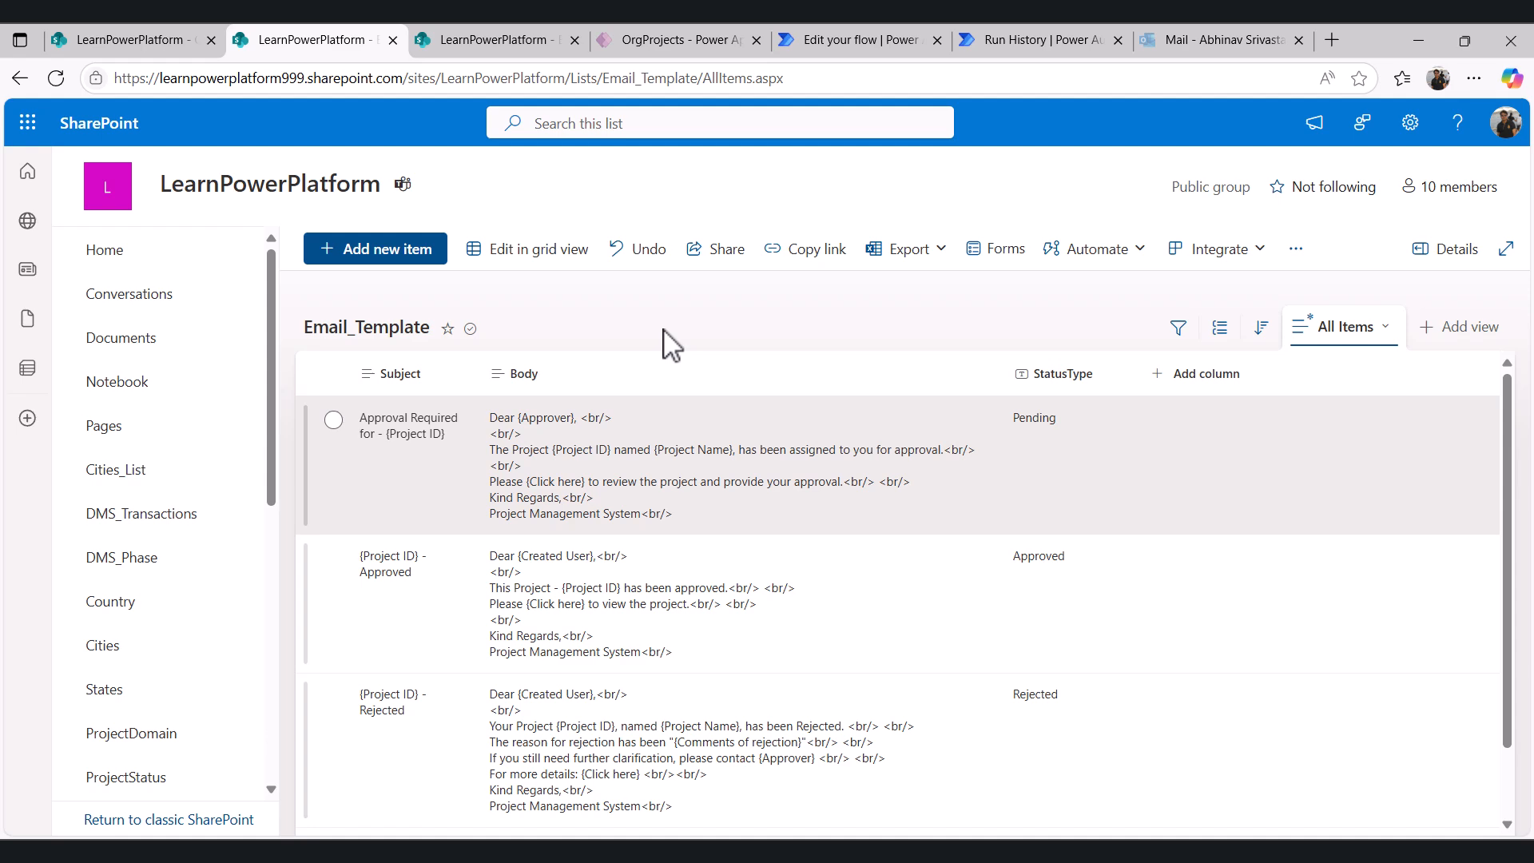
- In the OrgProjects app, start a new project named TestProjectForth and pick its manager
{"action": "left_click", "coordinate": [687, 40]}
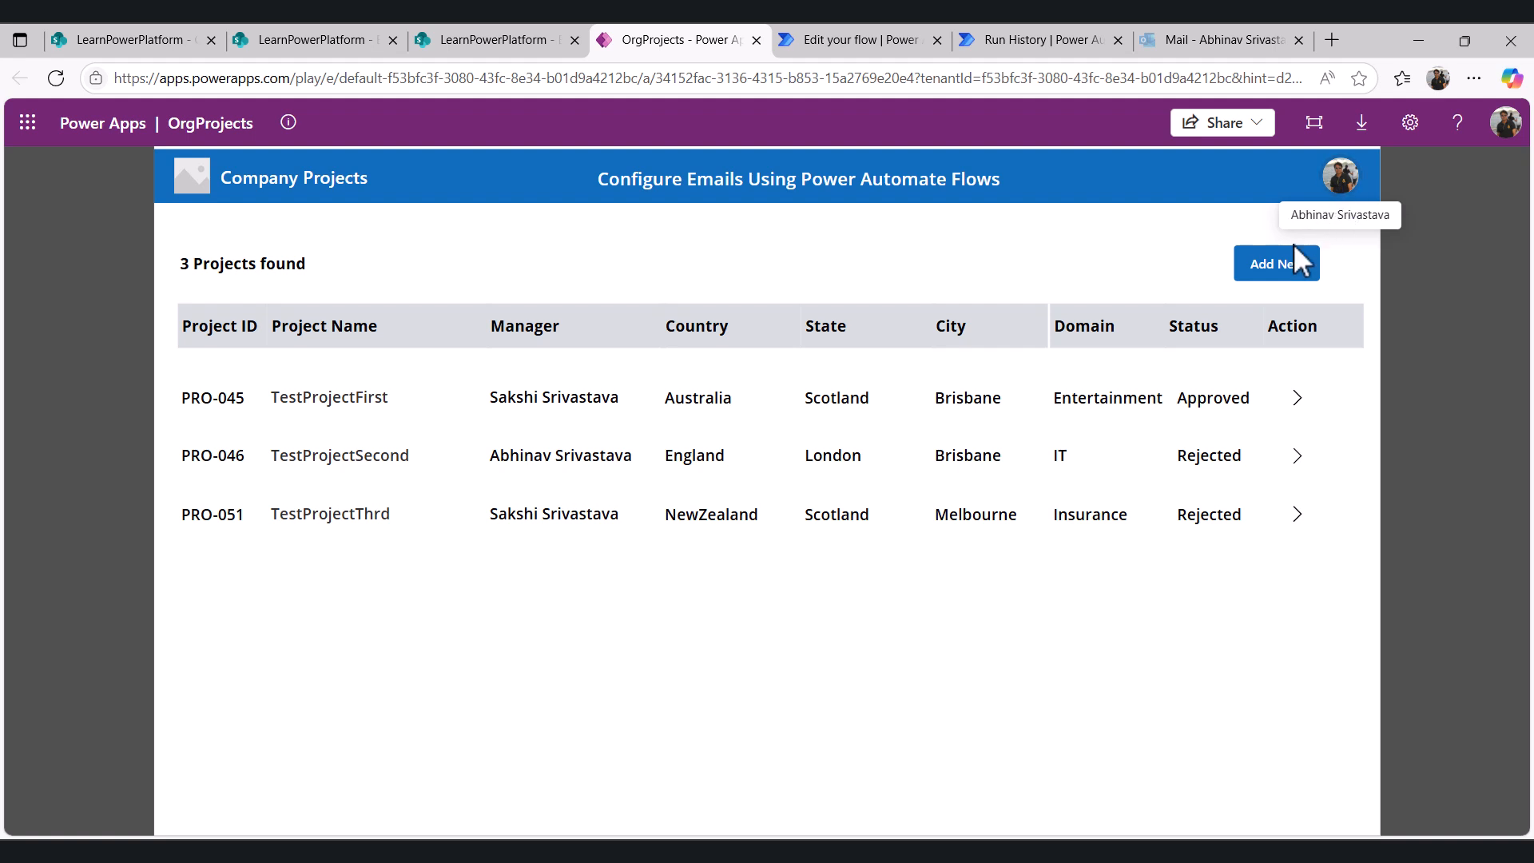
{"action": "left_click", "coordinate": [1277, 264]}
{"action": "left_click", "coordinate": [250, 304]}
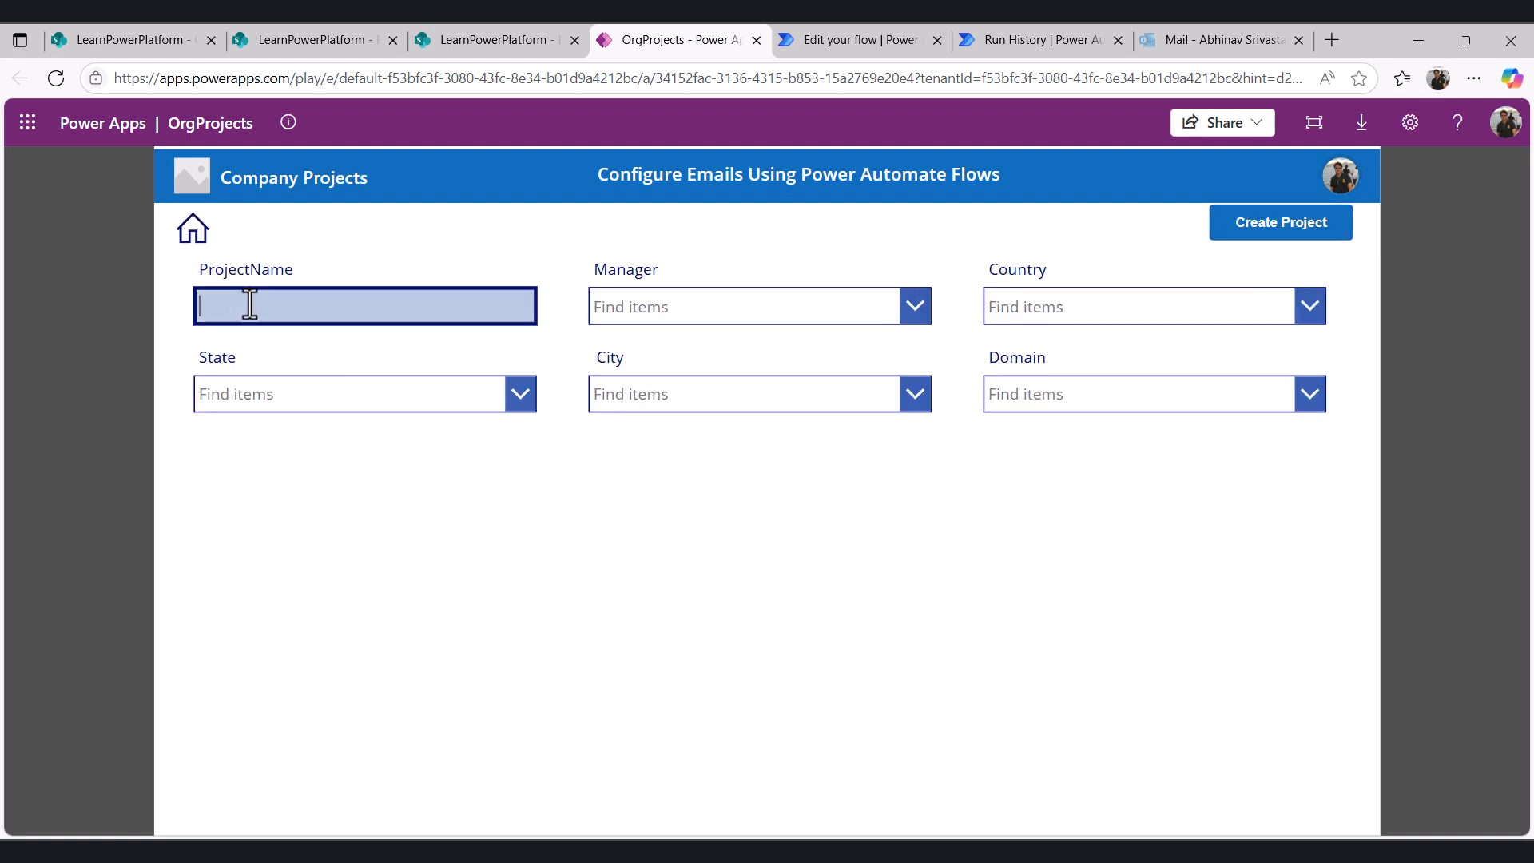
{"action": "type", "text": "TestProjectForth"}
{"action": "left_click", "coordinate": [617, 318]}
{"action": "left_click", "coordinate": [727, 552]}
- Set the new project's country to England and its state to London
{"action": "left_click", "coordinate": [997, 304]}
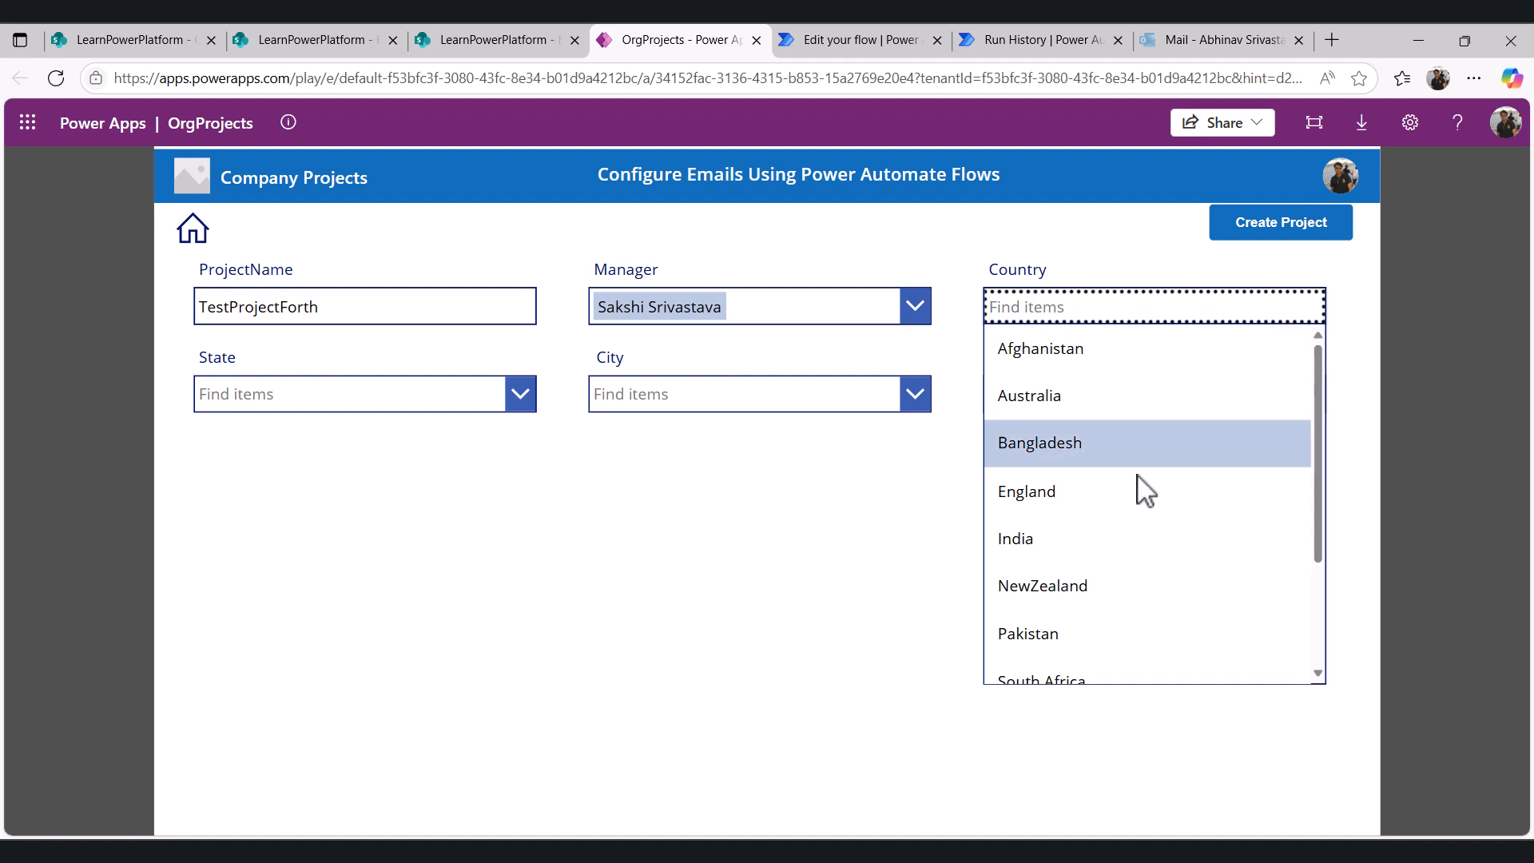
{"action": "left_click", "coordinate": [1071, 493]}
{"action": "left_click", "coordinate": [356, 400]}
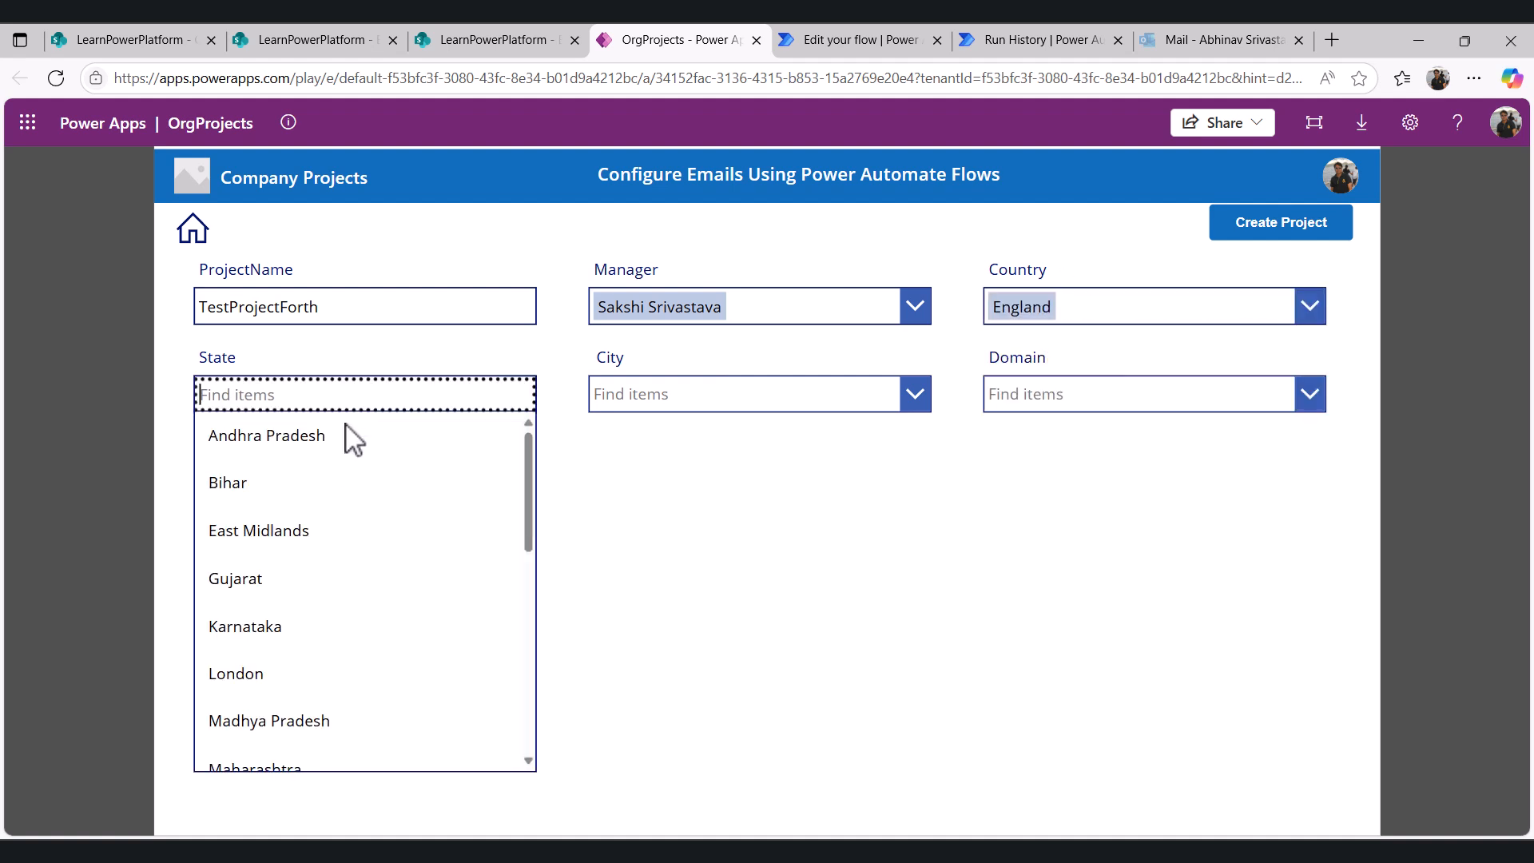
{"action": "scroll", "coordinate": [322, 620], "scroll_direction": "down", "scroll_amount": 3}
{"action": "scroll", "coordinate": [264, 511], "scroll_direction": "up", "scroll_amount": 1}
{"action": "left_click", "coordinate": [258, 512]}
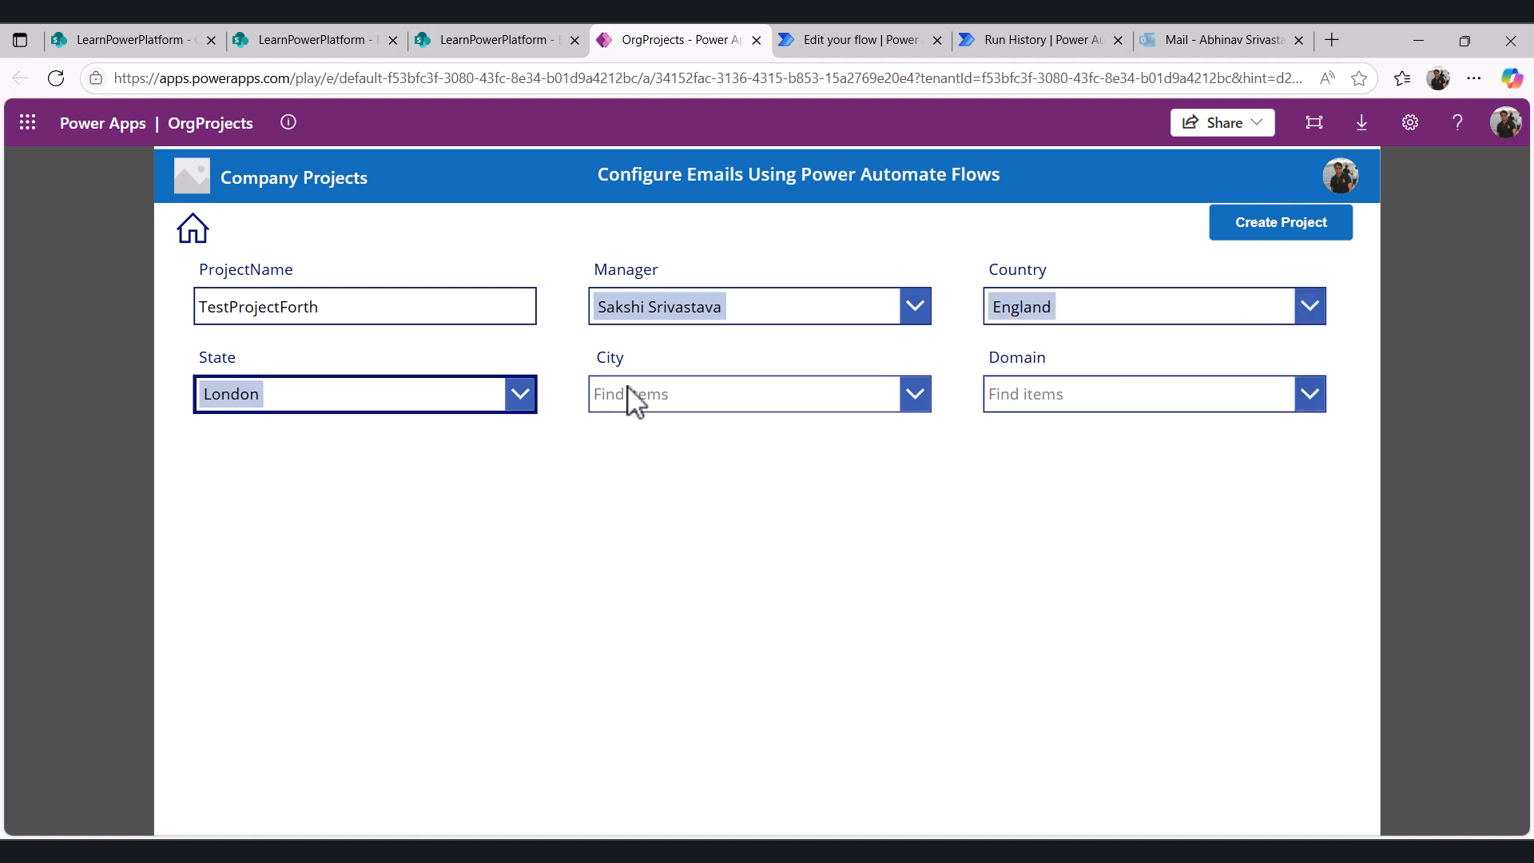
- Choose Camden as the city and Travel as the domain, then create the project
{"action": "left_click", "coordinate": [626, 394]}
{"action": "scroll", "coordinate": [686, 566], "scroll_direction": "down", "scroll_amount": 3}
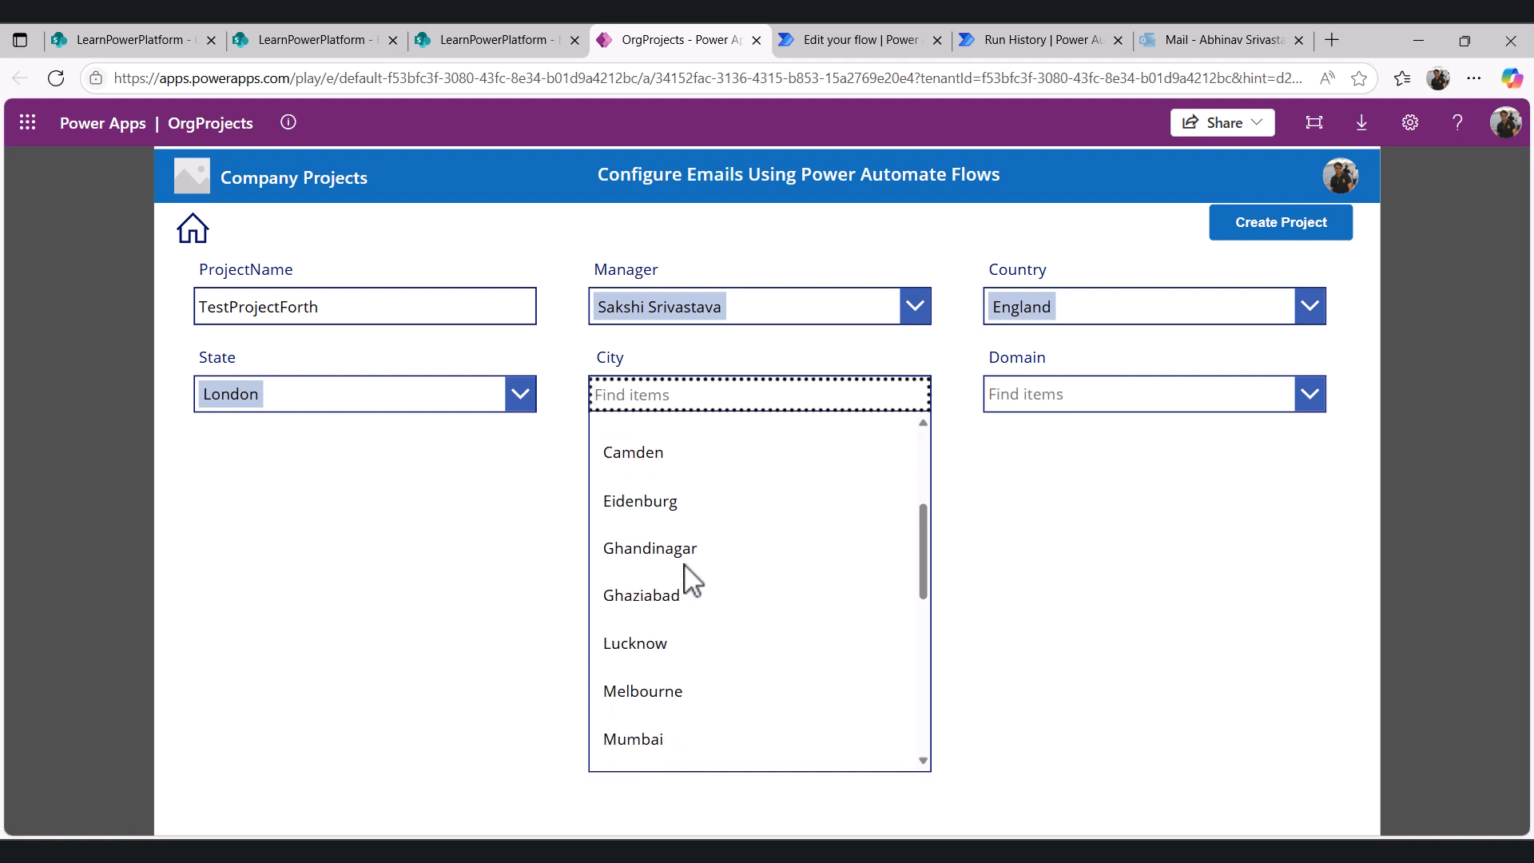
{"action": "left_click", "coordinate": [673, 467]}
{"action": "left_click", "coordinate": [1106, 400]}
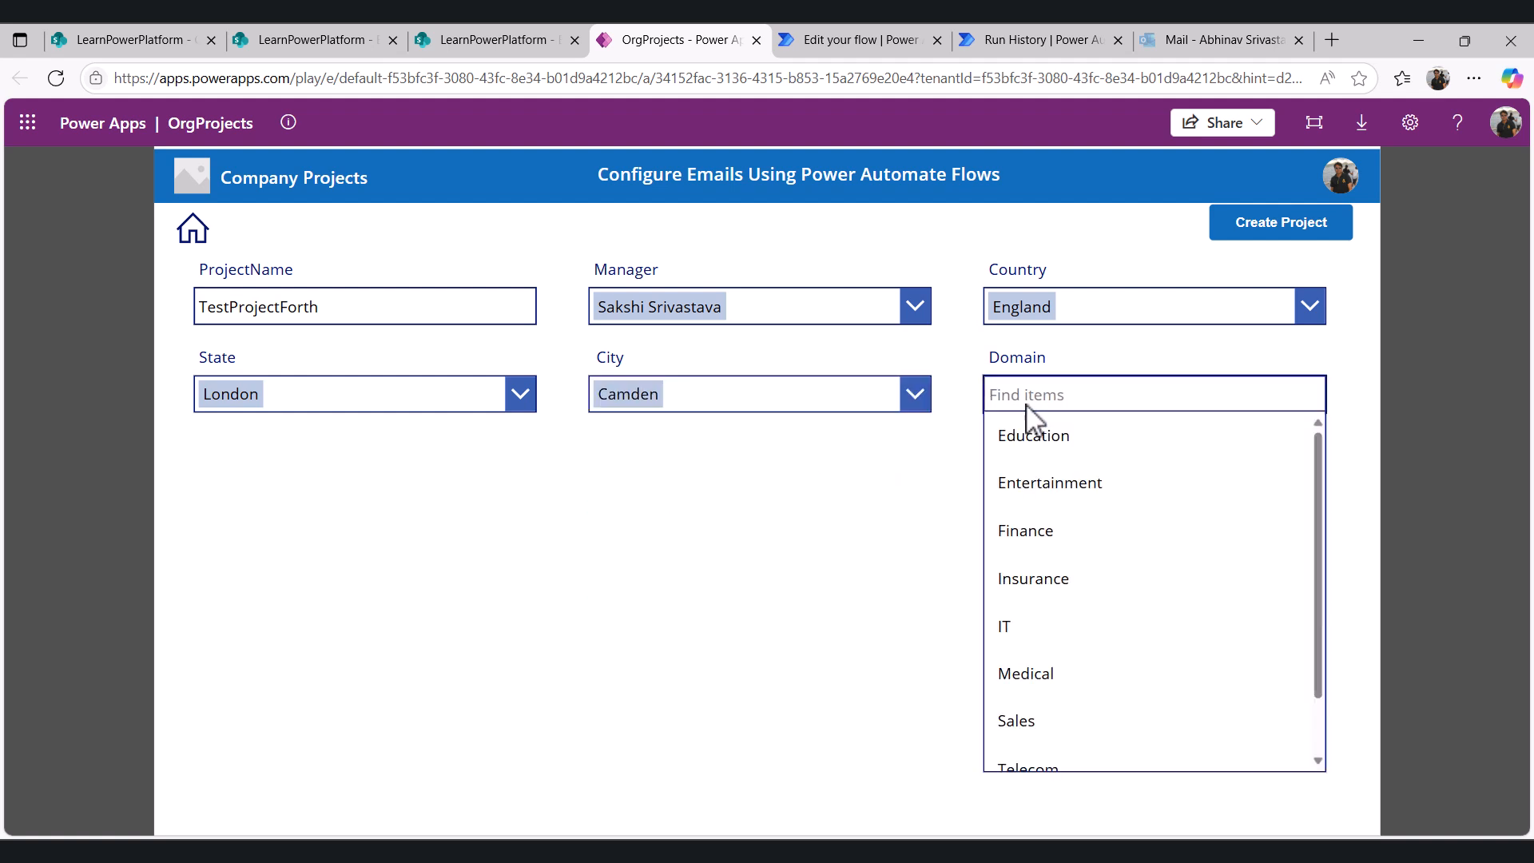
{"action": "scroll", "coordinate": [1079, 695], "scroll_direction": "down", "scroll_amount": 2}
{"action": "left_click", "coordinate": [1058, 748]}
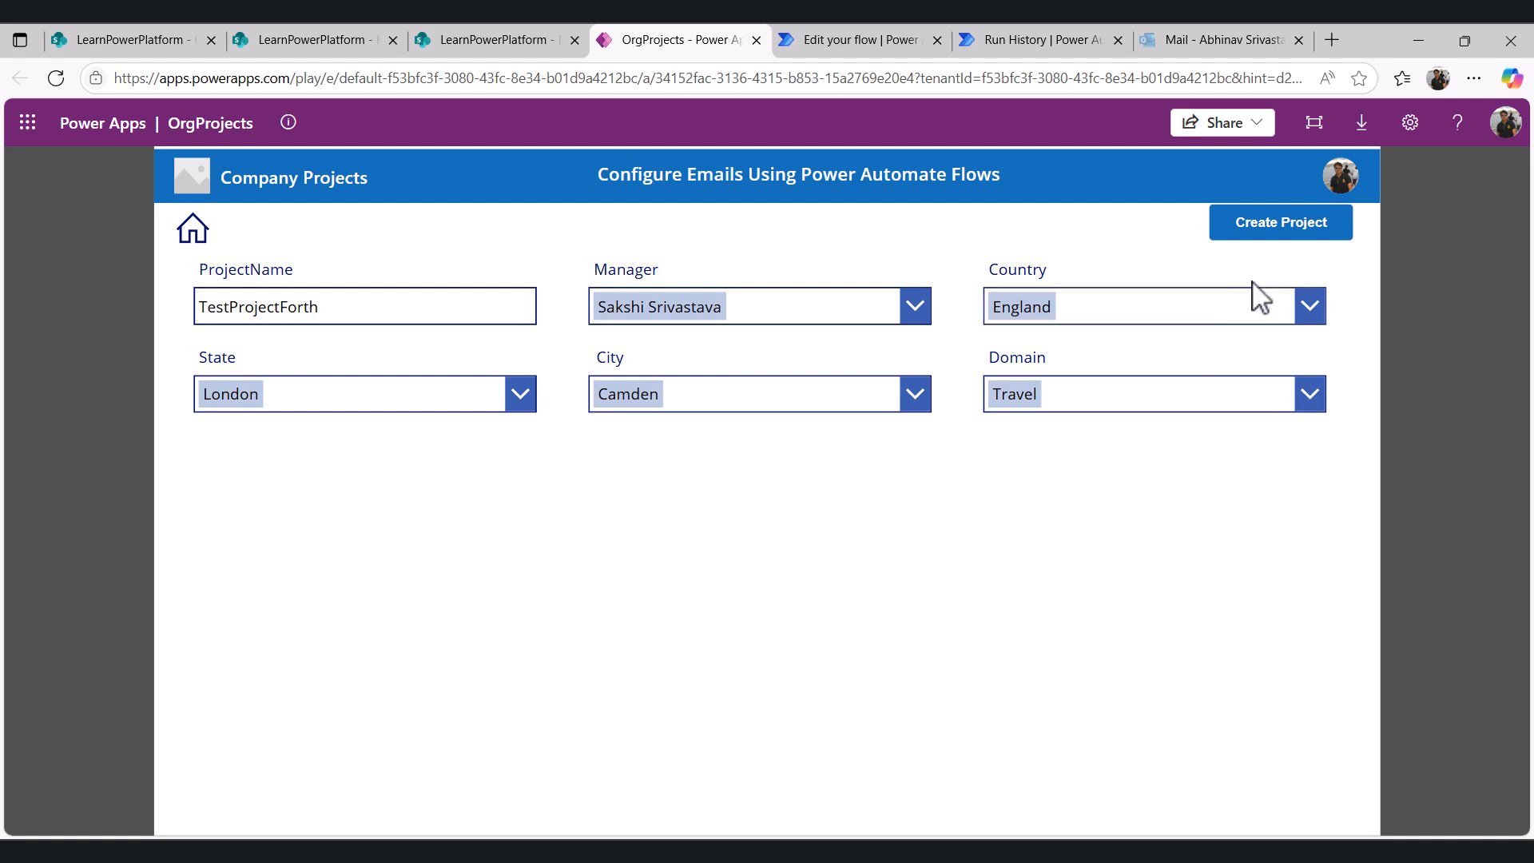
{"action": "left_click", "coordinate": [1293, 231]}
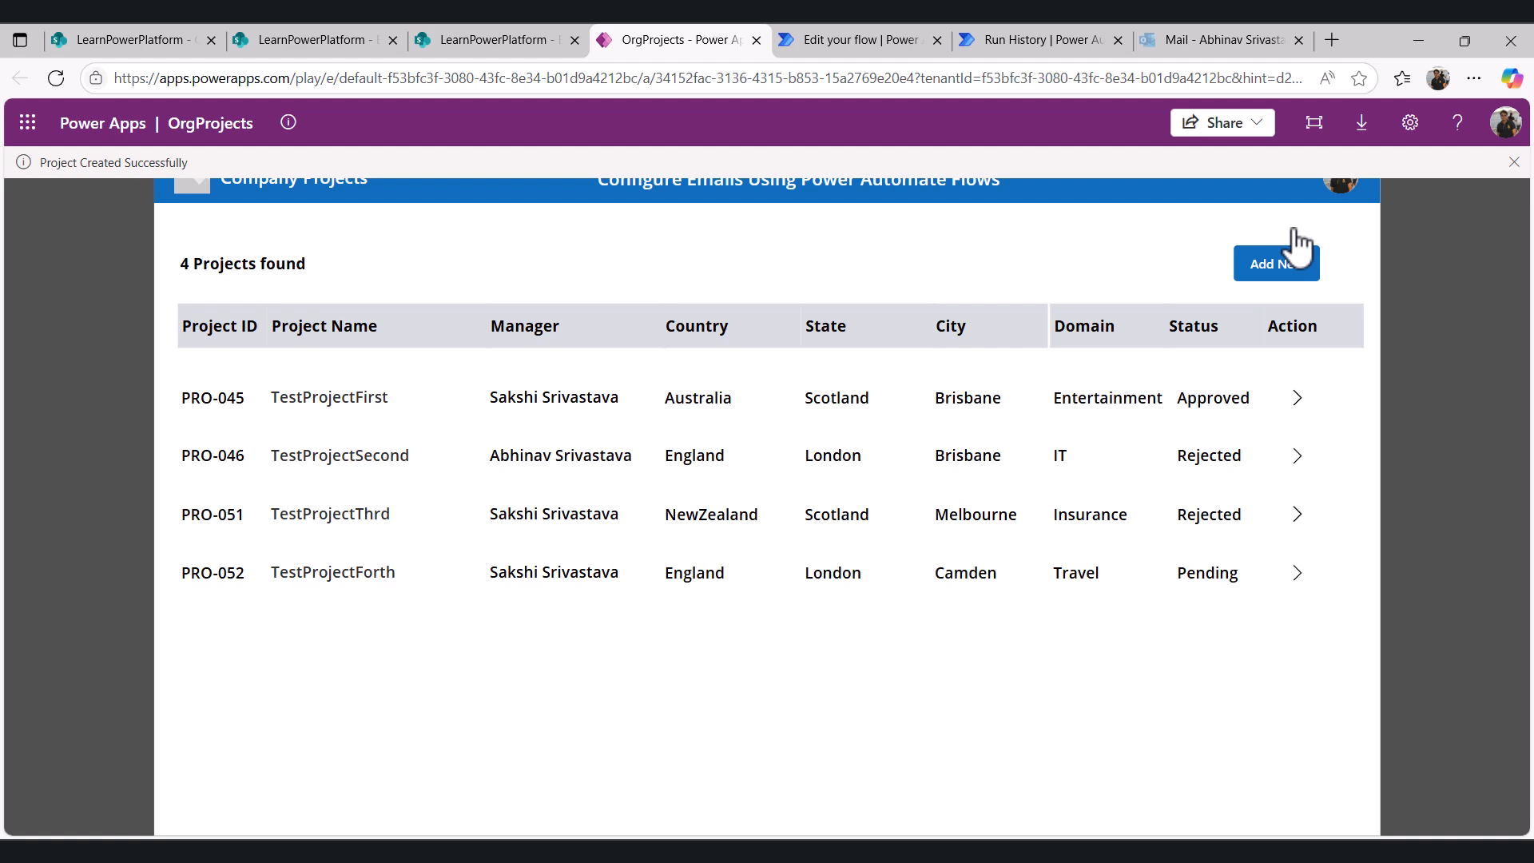
- Refresh the approver's Outlook inbox and open the new approval email for PRO-052
{"action": "key", "text": "ctrl+2"}
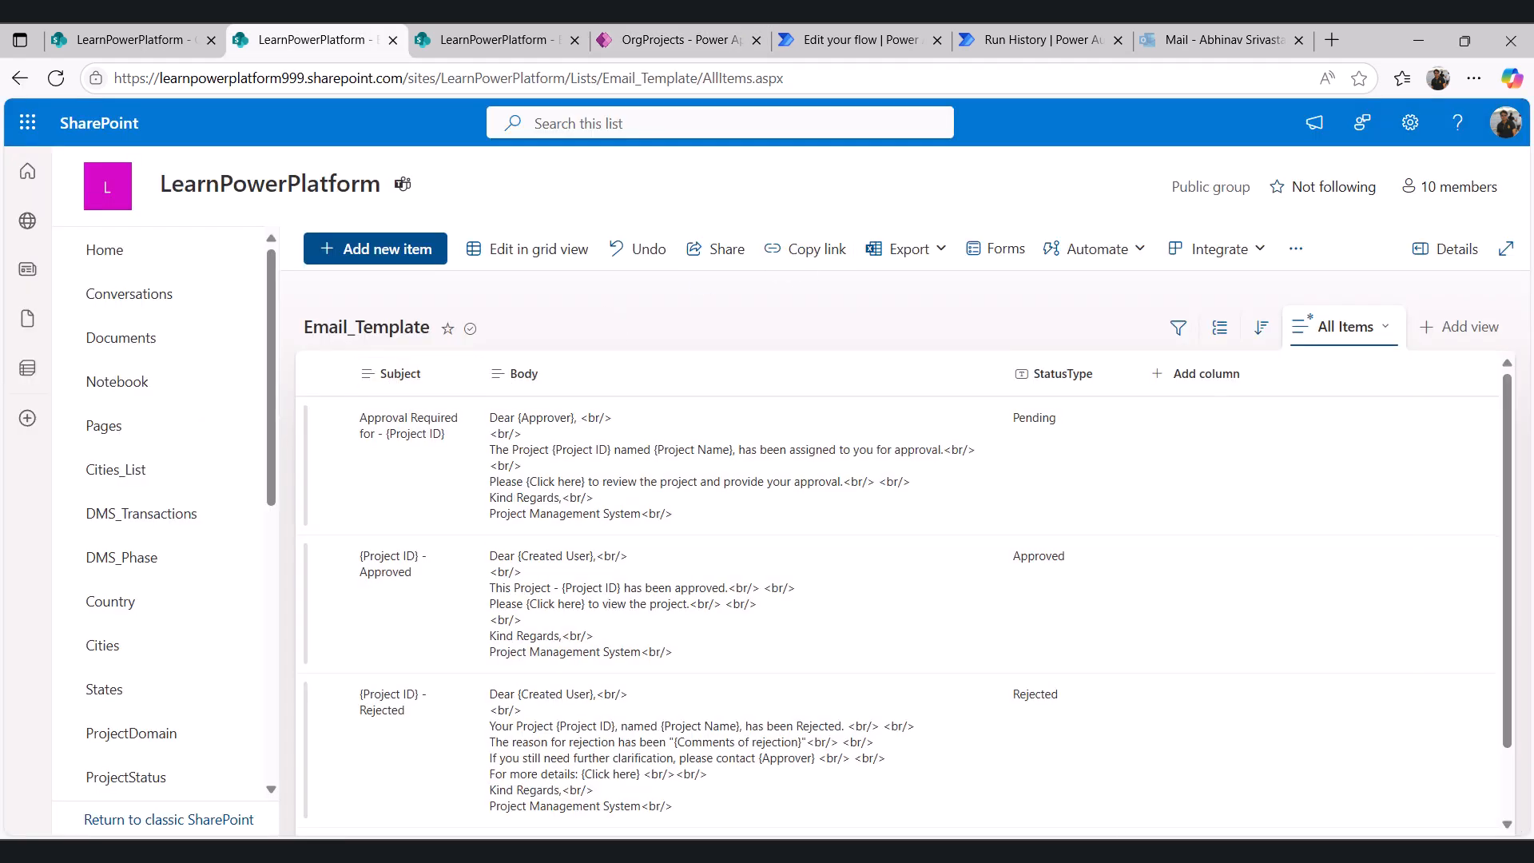
{"action": "key", "text": "alt+Tab"}
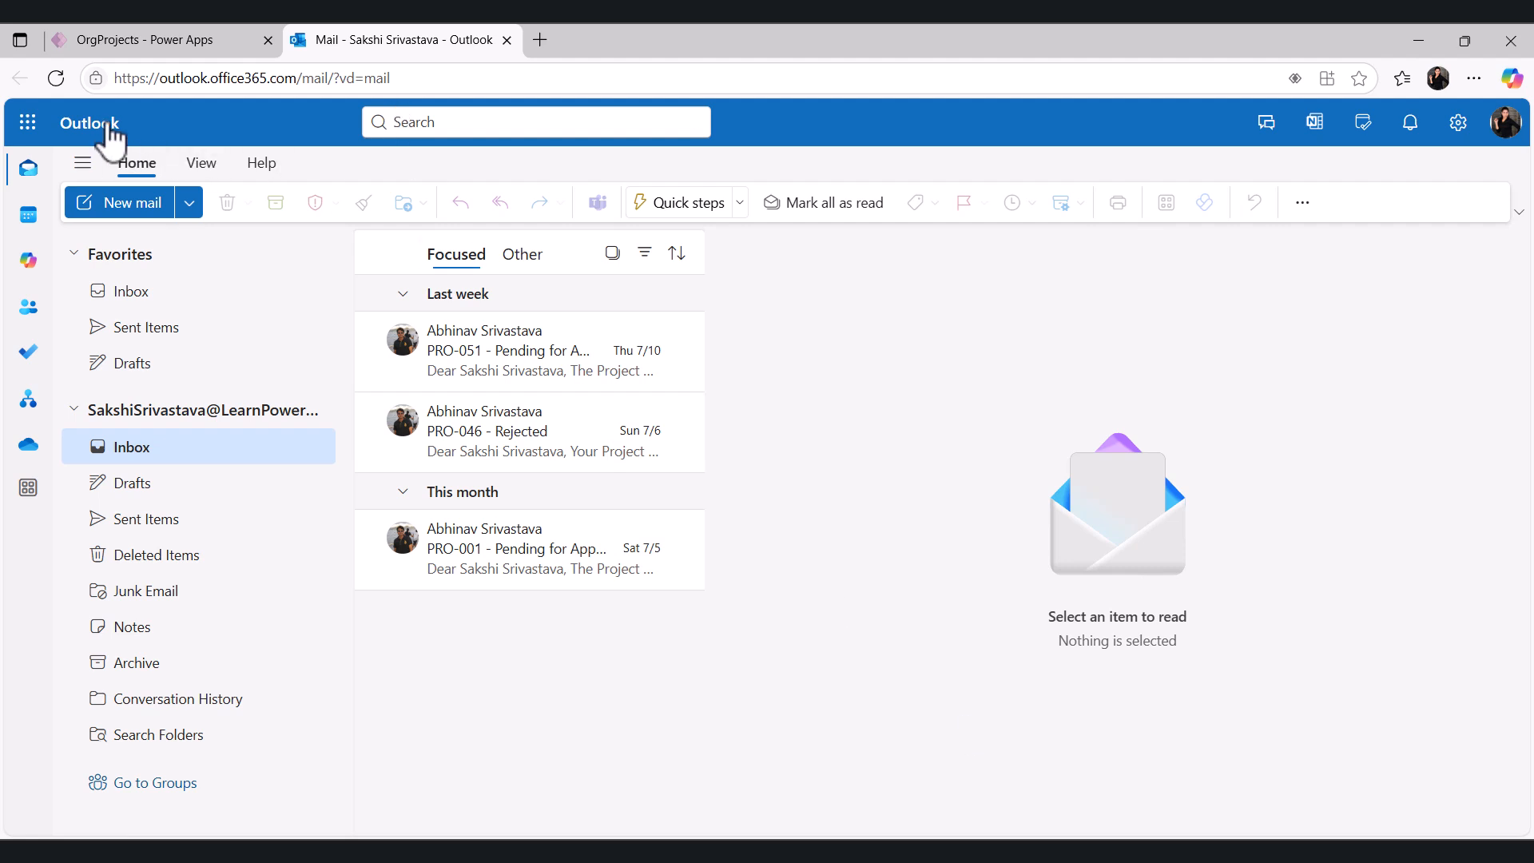
{"action": "left_click", "coordinate": [56, 78]}
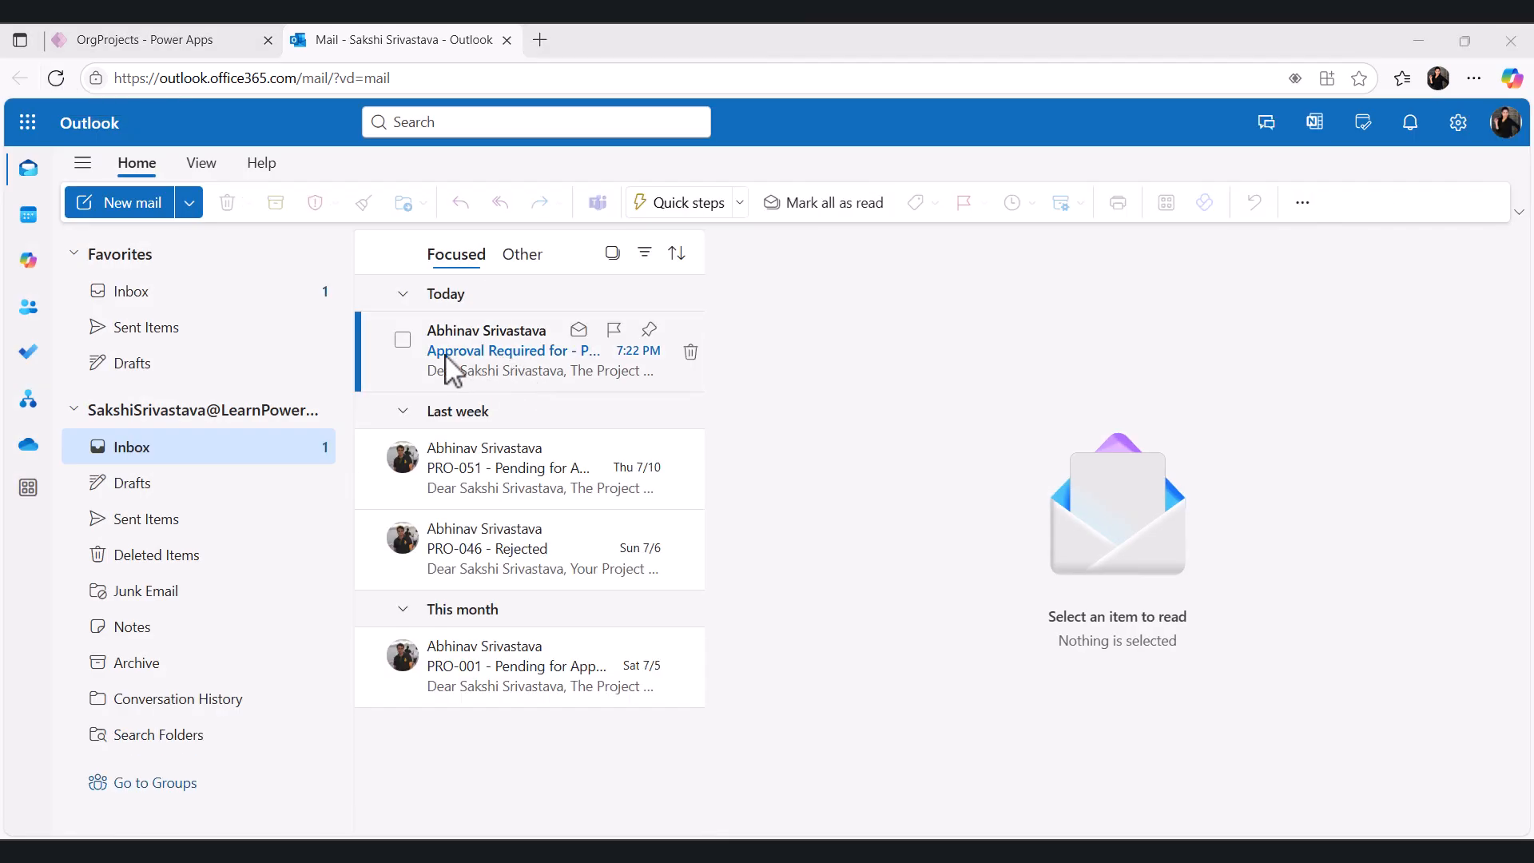
{"action": "left_click", "coordinate": [479, 360]}
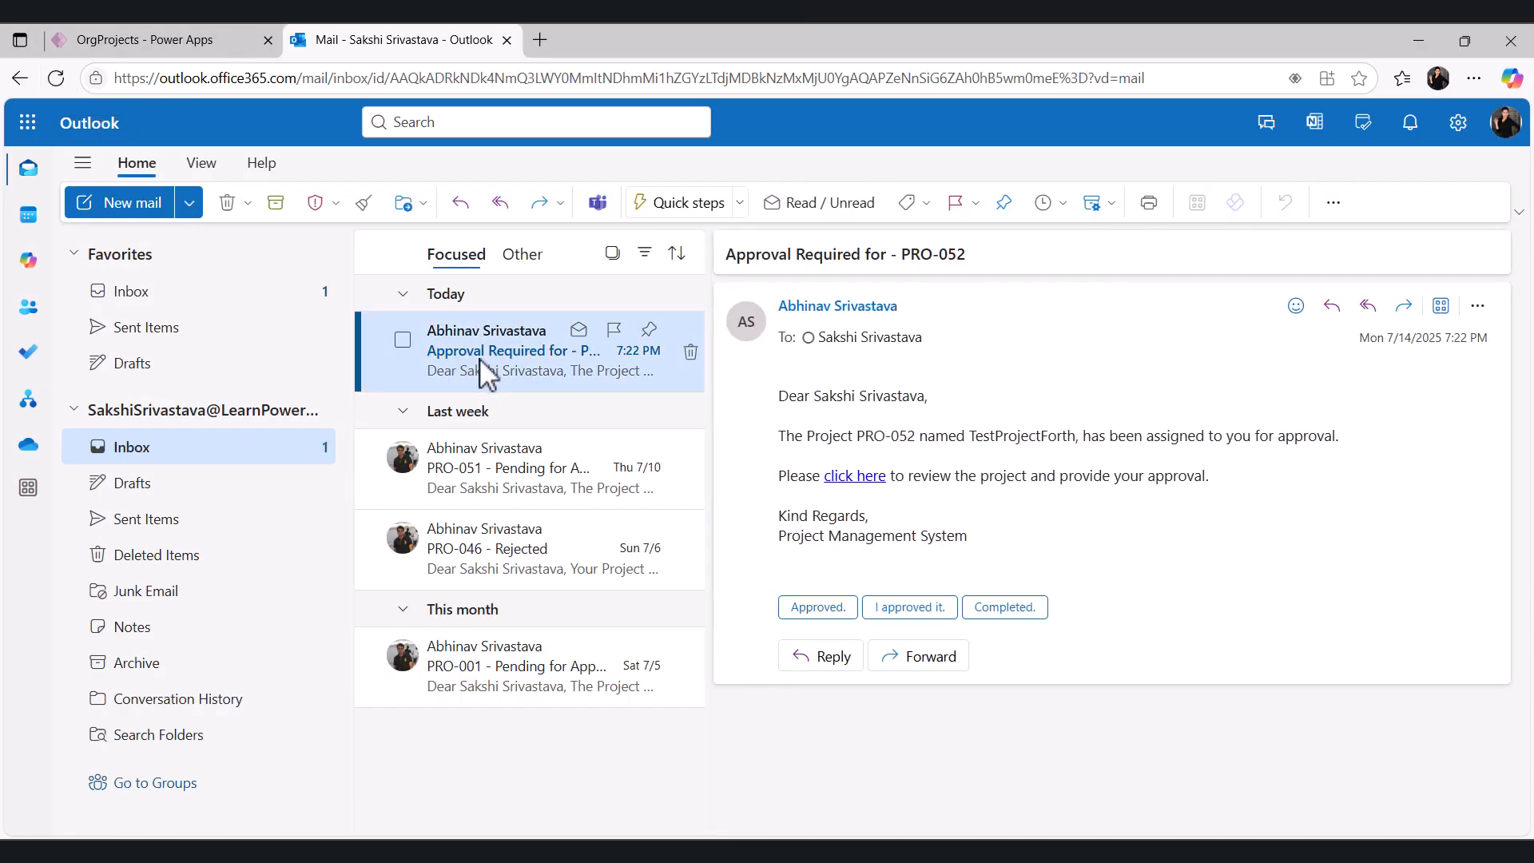
- Open the PRO-052 approval email in its own window, review its subject and body wording, then close it
{"action": "double_click", "coordinate": [479, 358]}
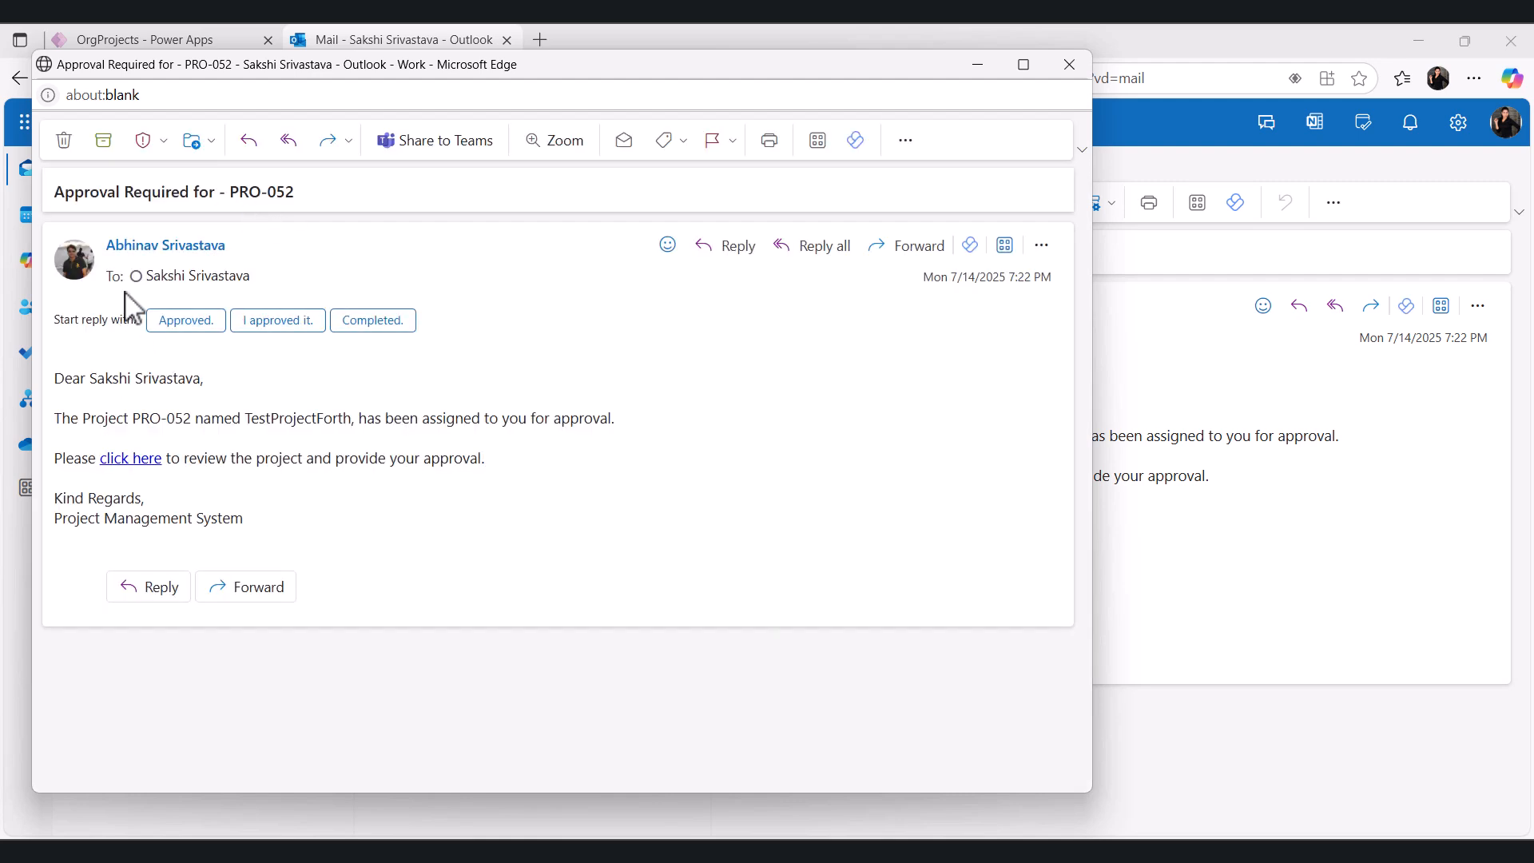
{"action": "left_click_drag", "start_coordinate": [60, 194], "coordinate": [315, 205]}
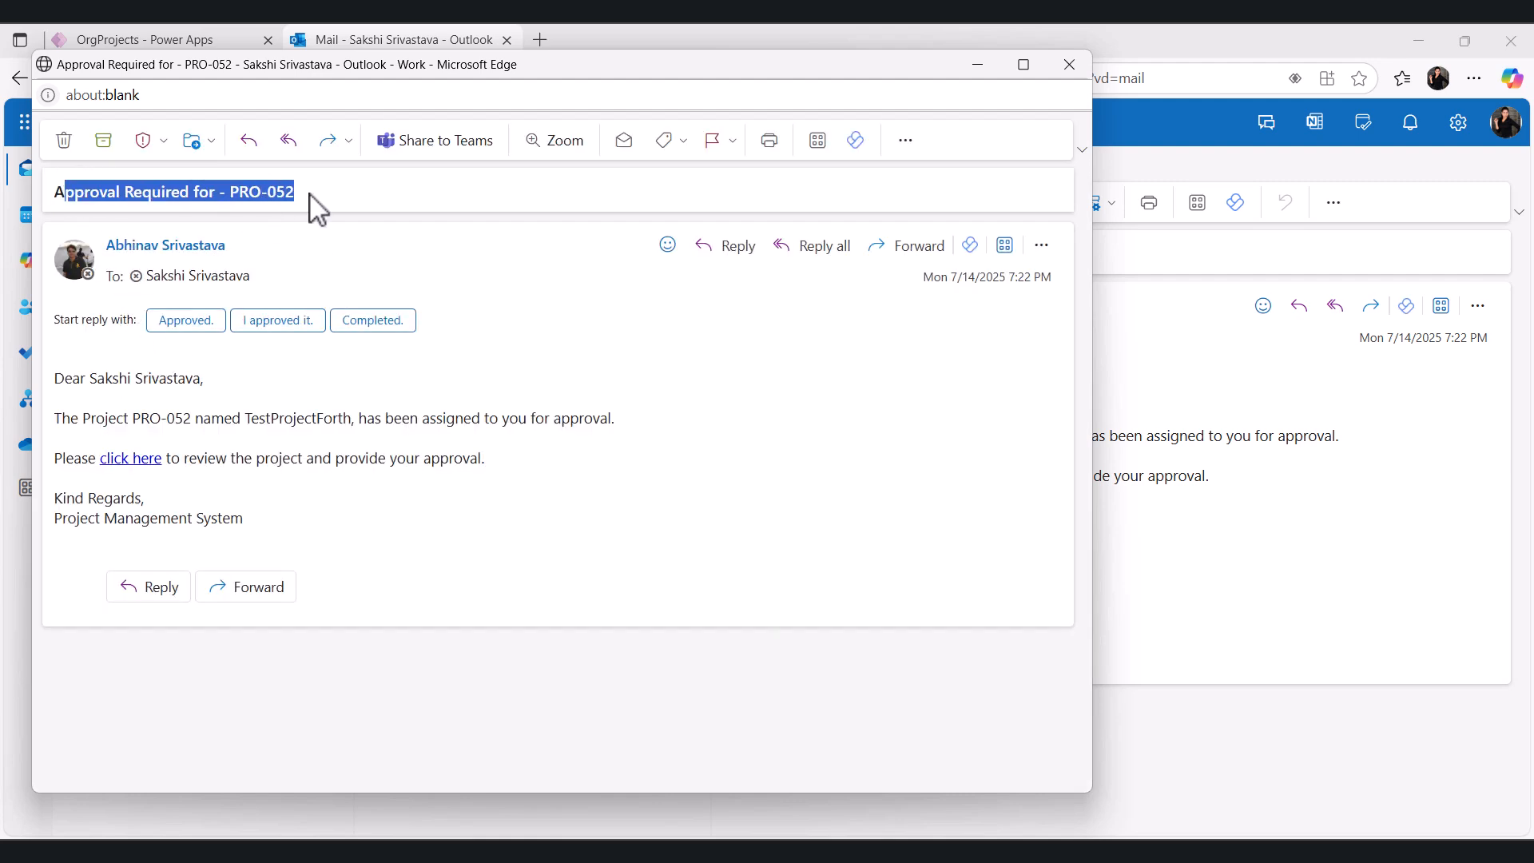
{"action": "left_click", "coordinate": [204, 396]}
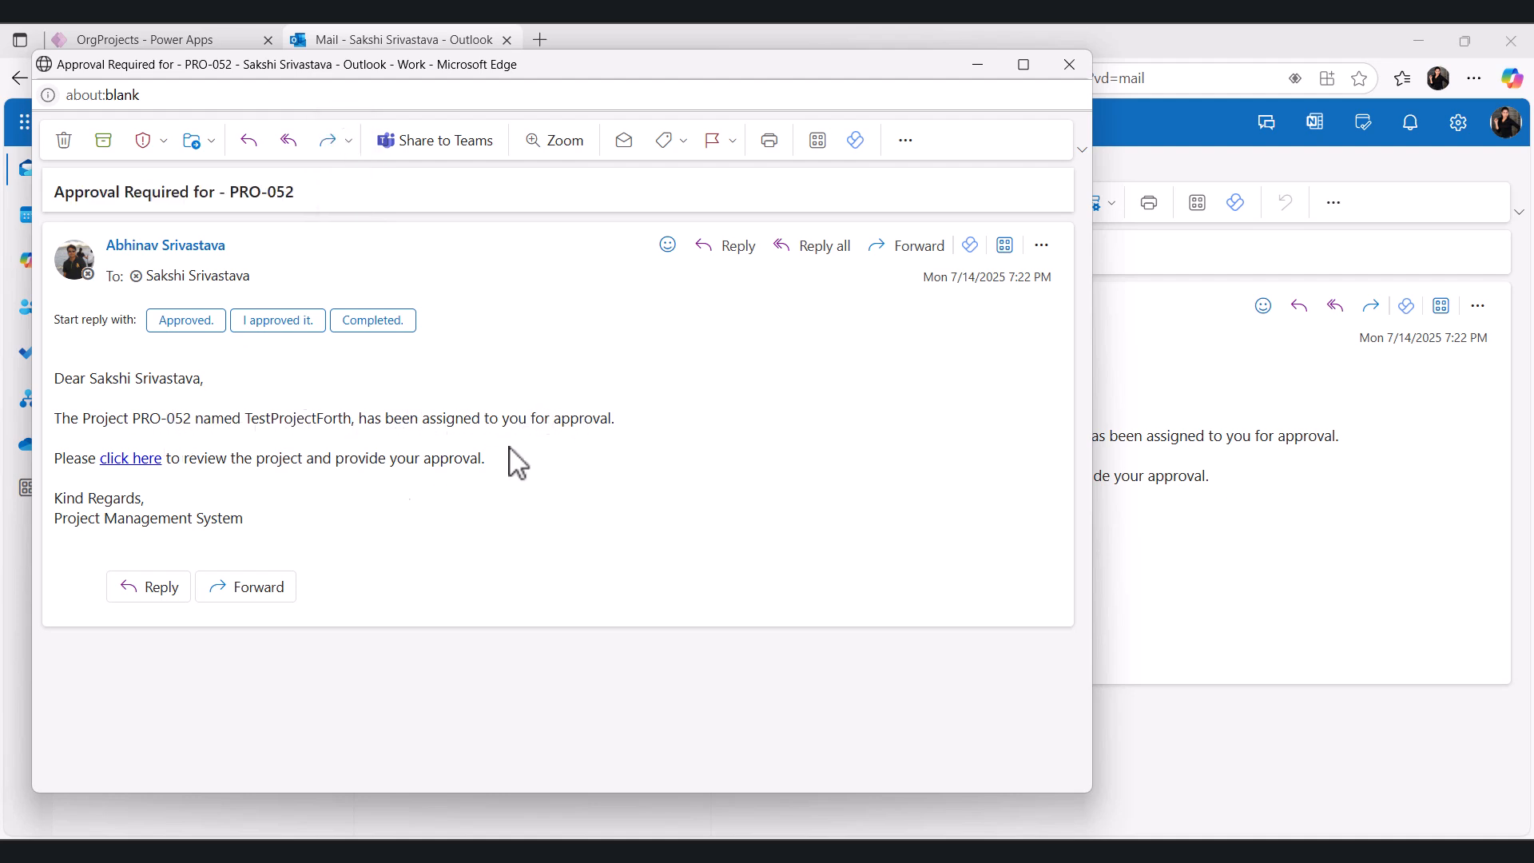
{"action": "left_click_drag", "start_coordinate": [187, 462], "coordinate": [500, 472]}
{"action": "left_click", "coordinate": [493, 460]}
{"action": "left_click", "coordinate": [978, 67]}
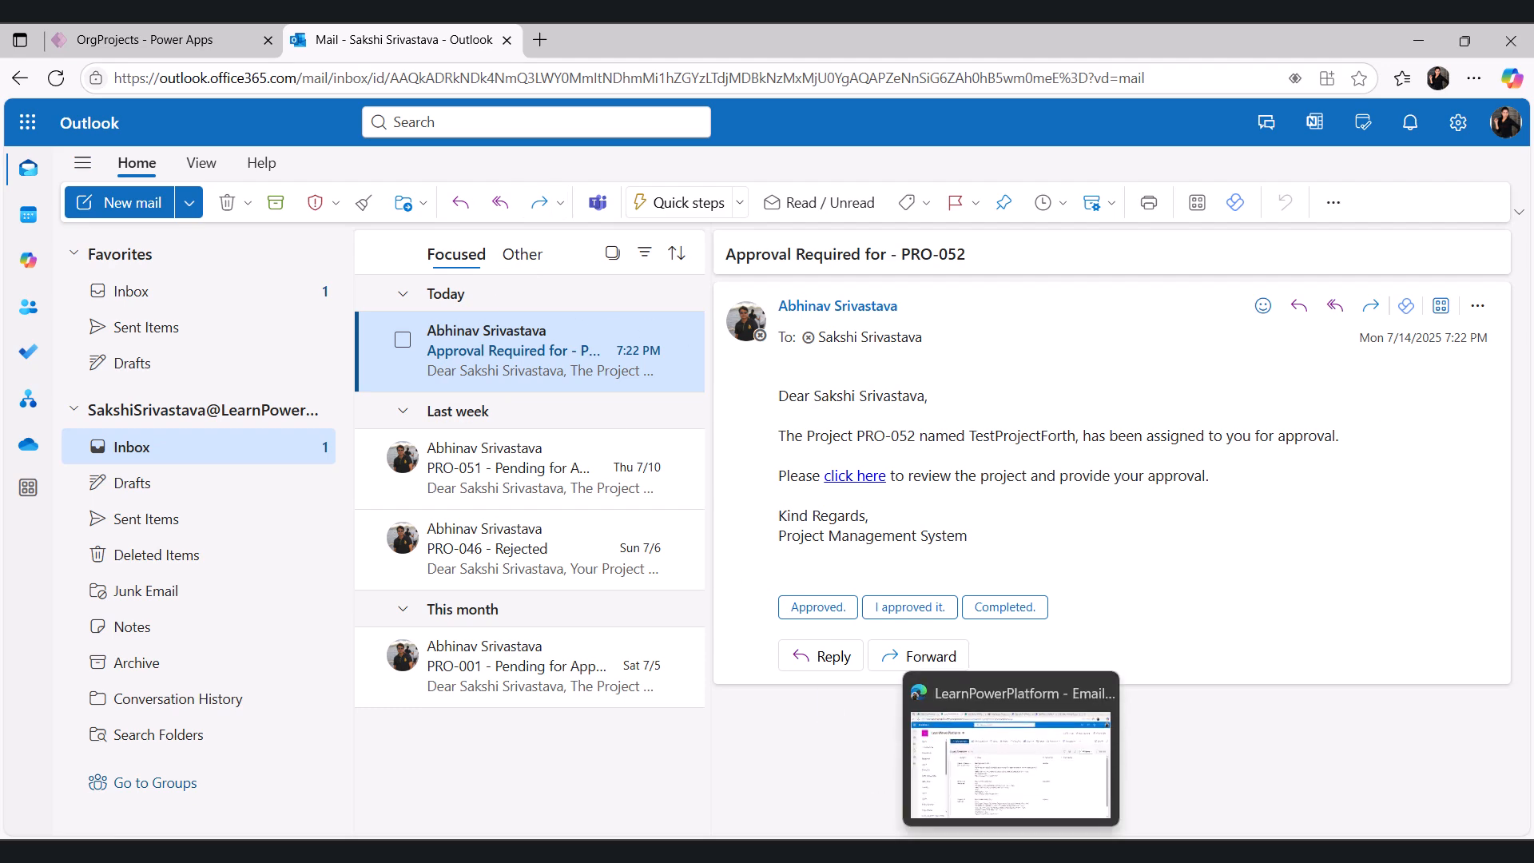
{"action": "left_click", "coordinate": [1043, 759]}
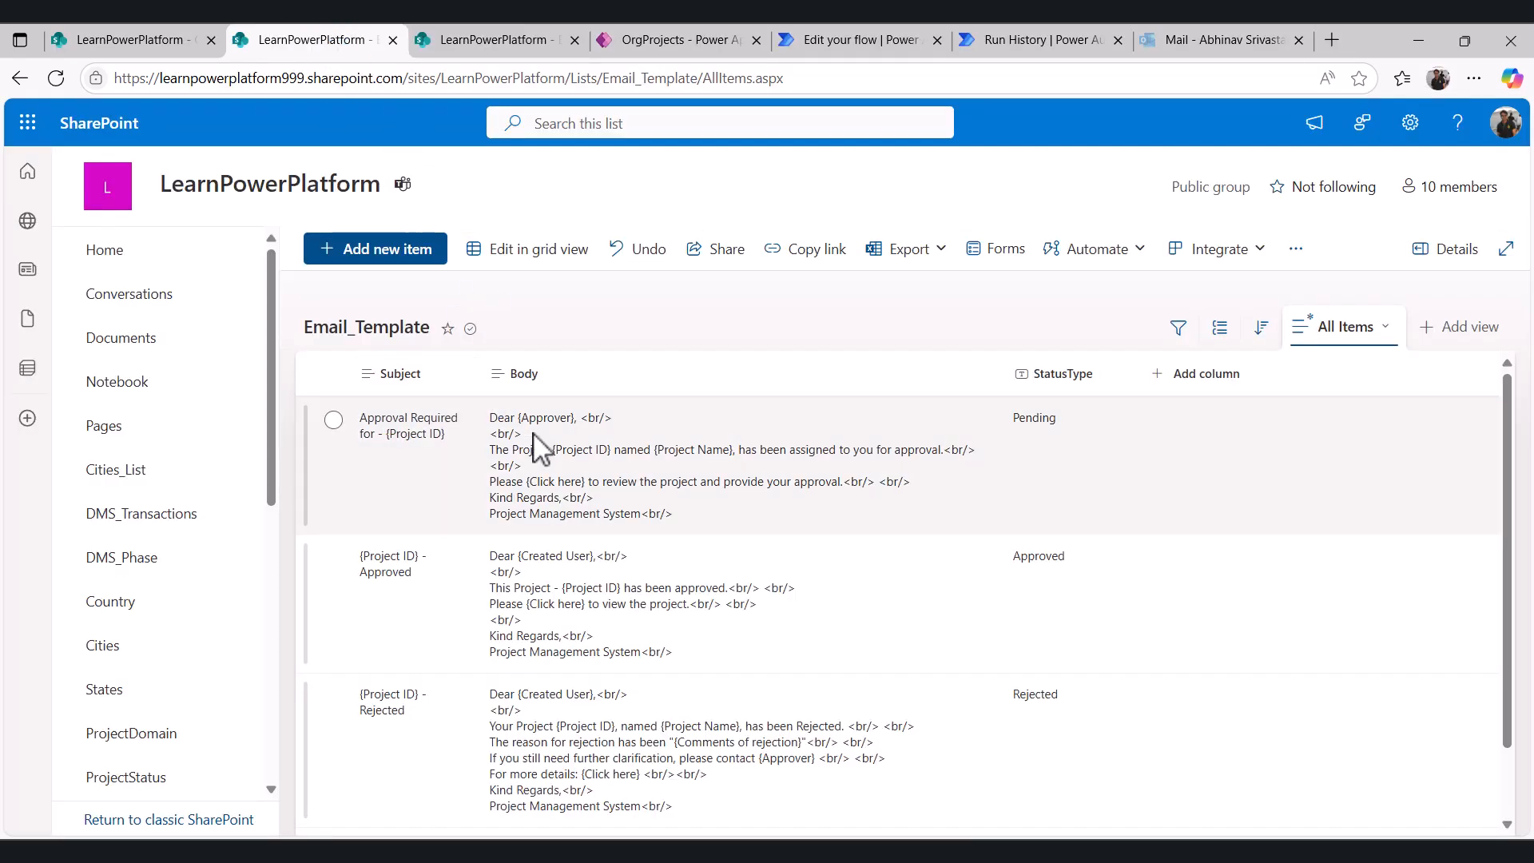